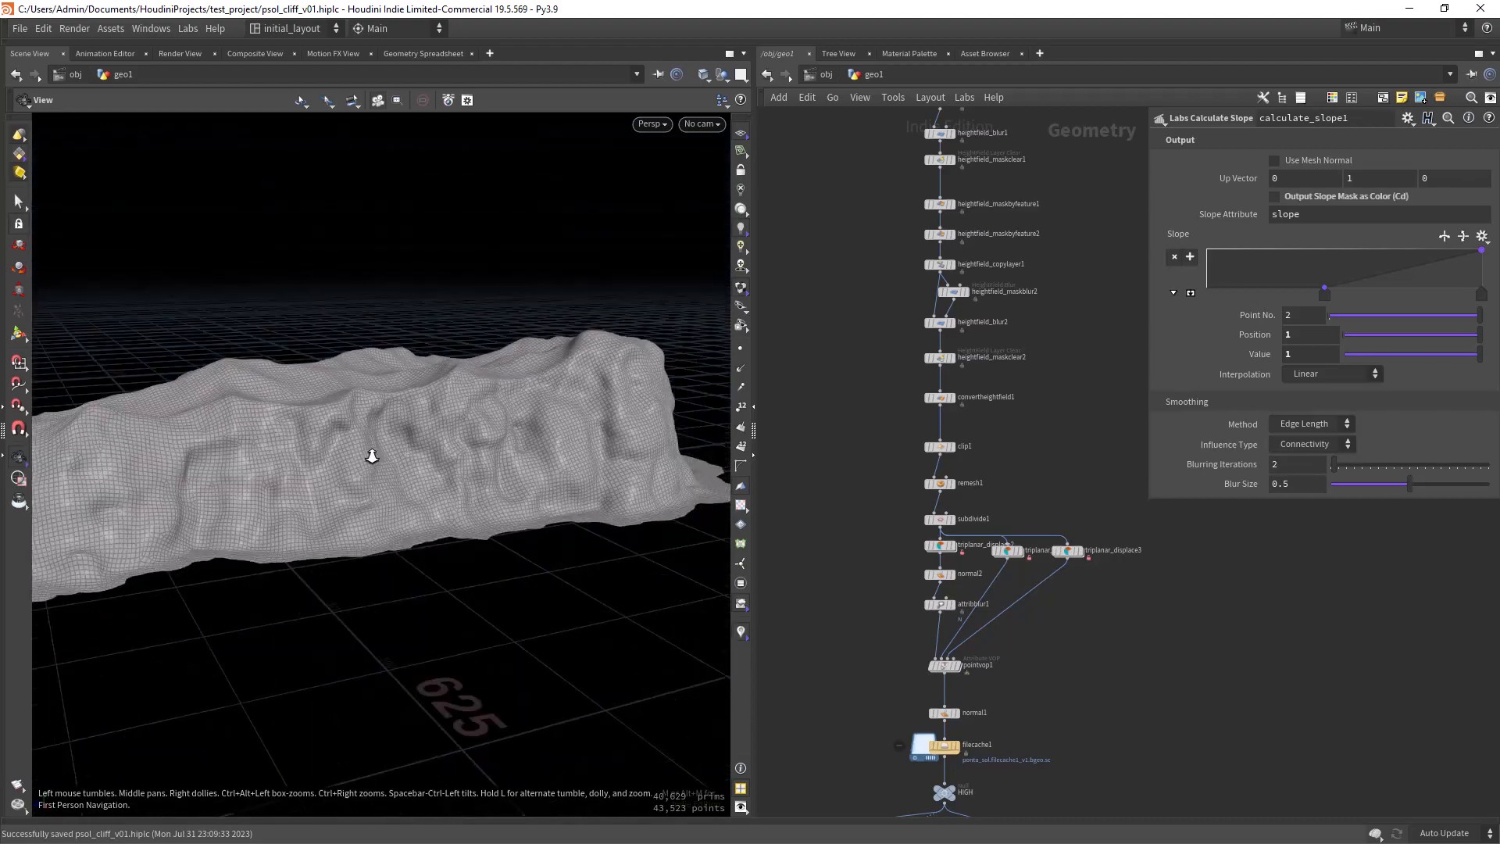
Display the output of the heightfield1 node at the start of the geometry network and inspect the flat plane
middle_drag(821, 191, 801, 485)
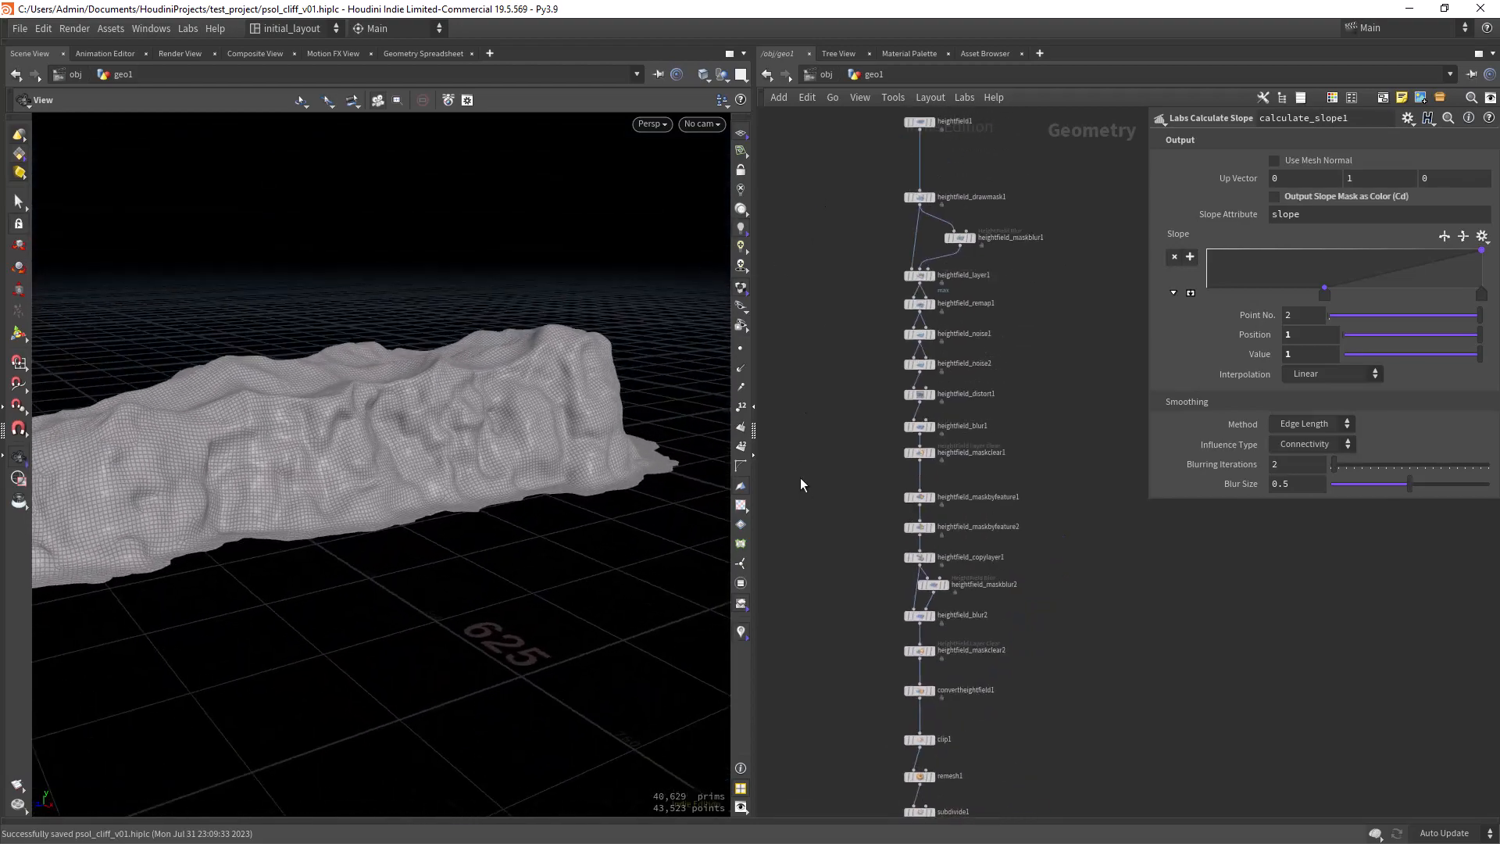
middle_drag(809, 222, 789, 386)
right_drag(782, 294, 805, 271)
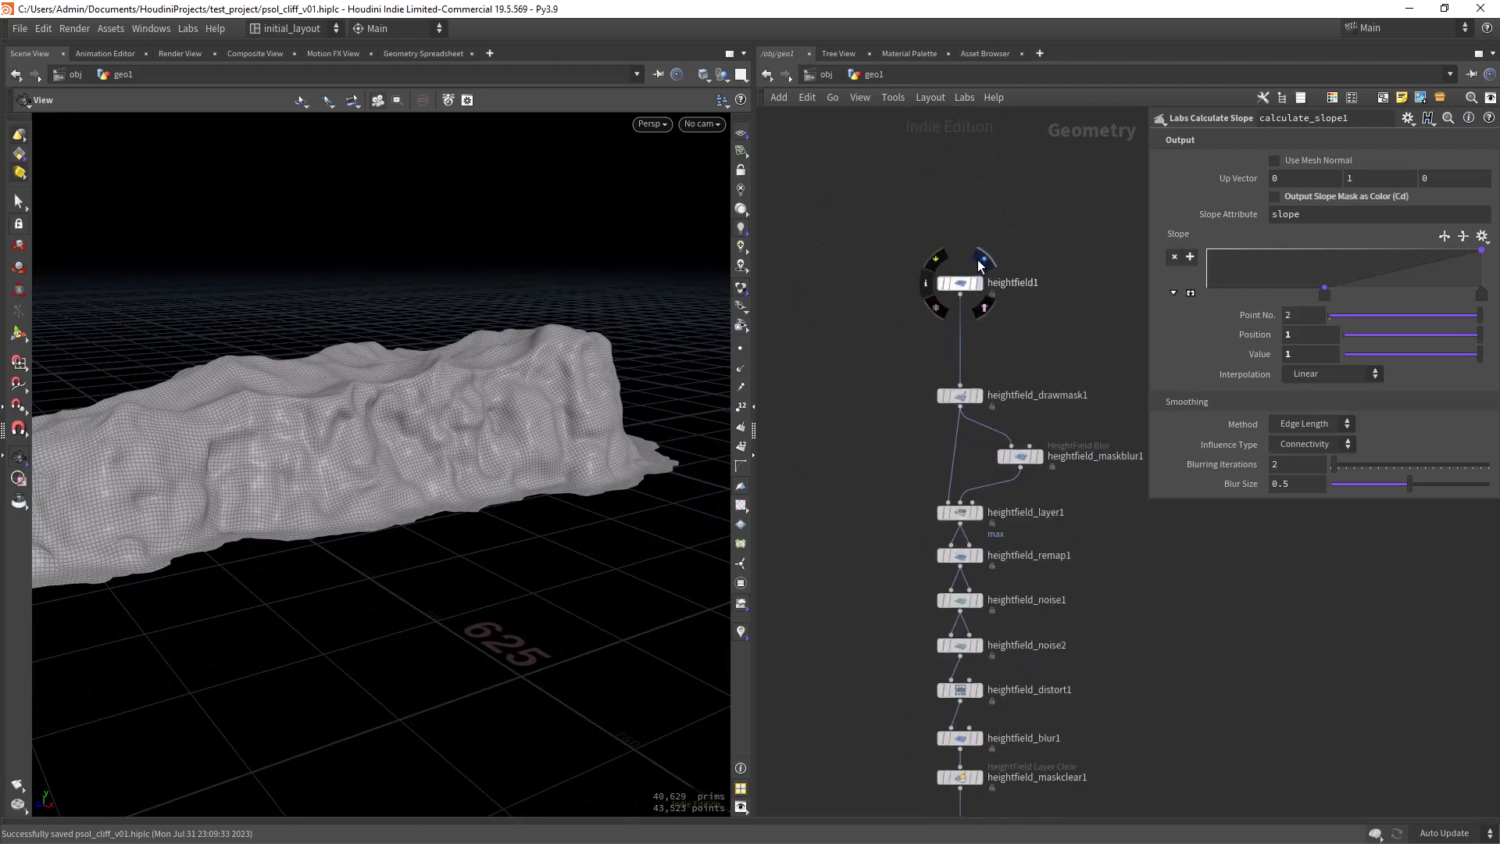
drag(479, 439, 397, 477)
right_drag(398, 477, 440, 442)
right_drag(858, 454, 823, 493)
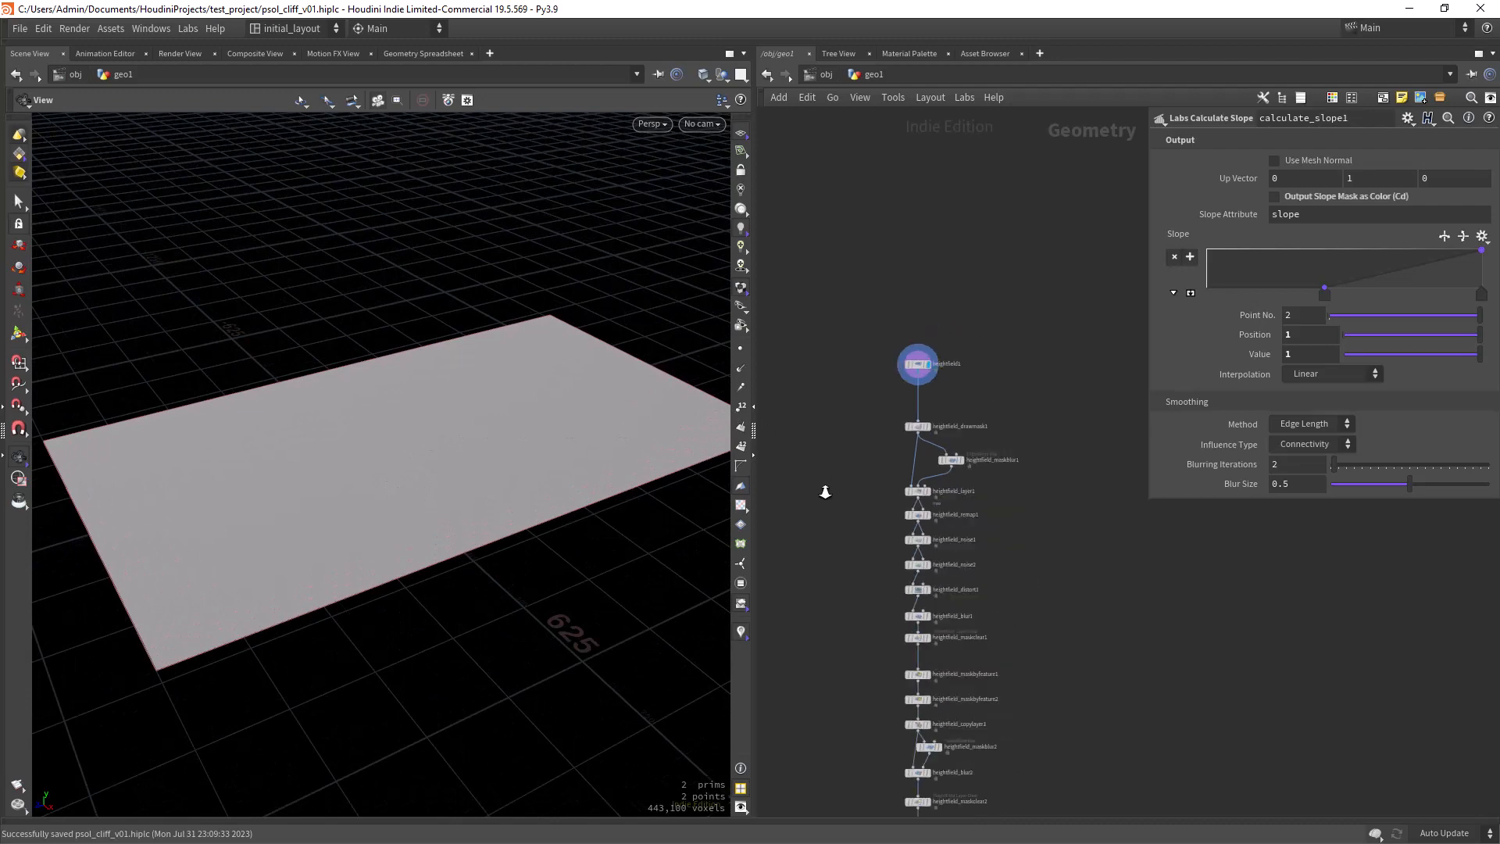
Look over the node network from the heightfield chain down to the blue network box and return to its start
middle_drag(828, 603, 809, 370)
right_drag(816, 468, 807, 500)
middle_drag(789, 669, 803, 443)
right_drag(807, 430, 817, 407)
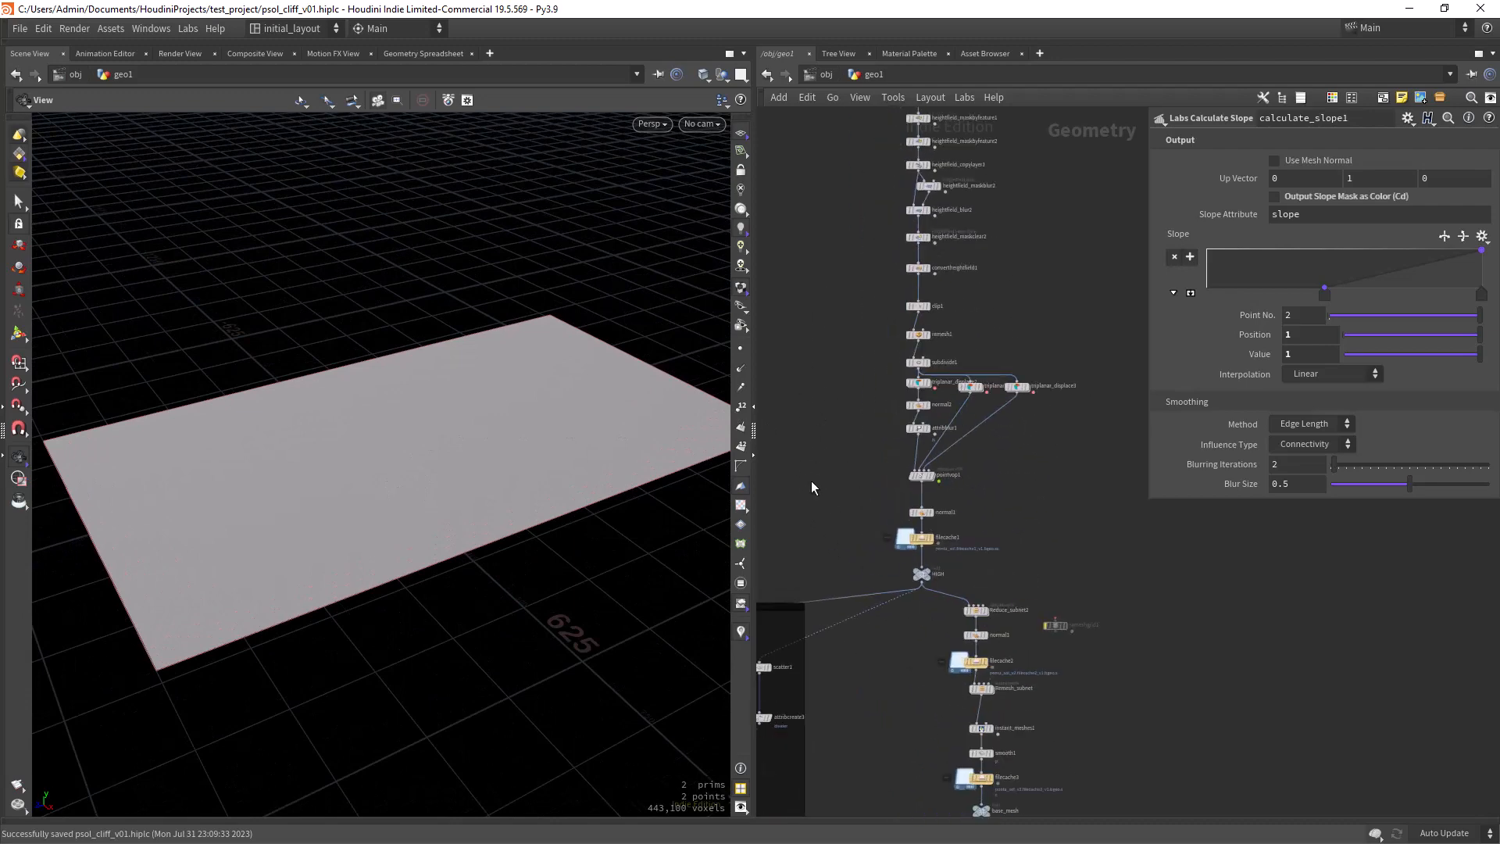
middle_drag(811, 496, 817, 357)
right_drag(818, 358, 824, 334)
middle_drag(893, 660, 836, 410)
right_drag(852, 460, 842, 501)
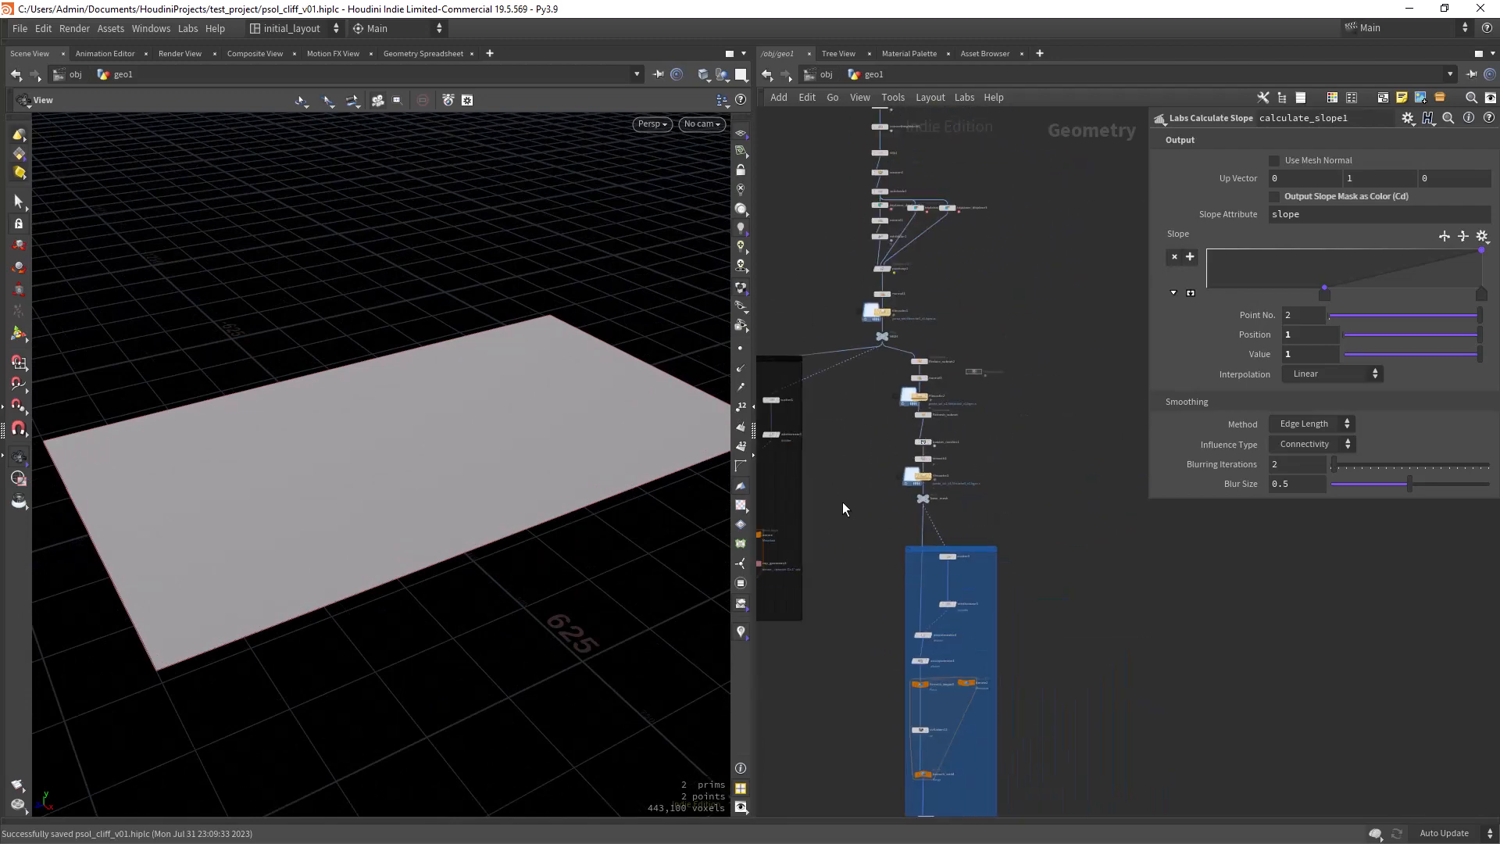
middle_drag(840, 626, 820, 410)
middle_drag(836, 537, 846, 605)
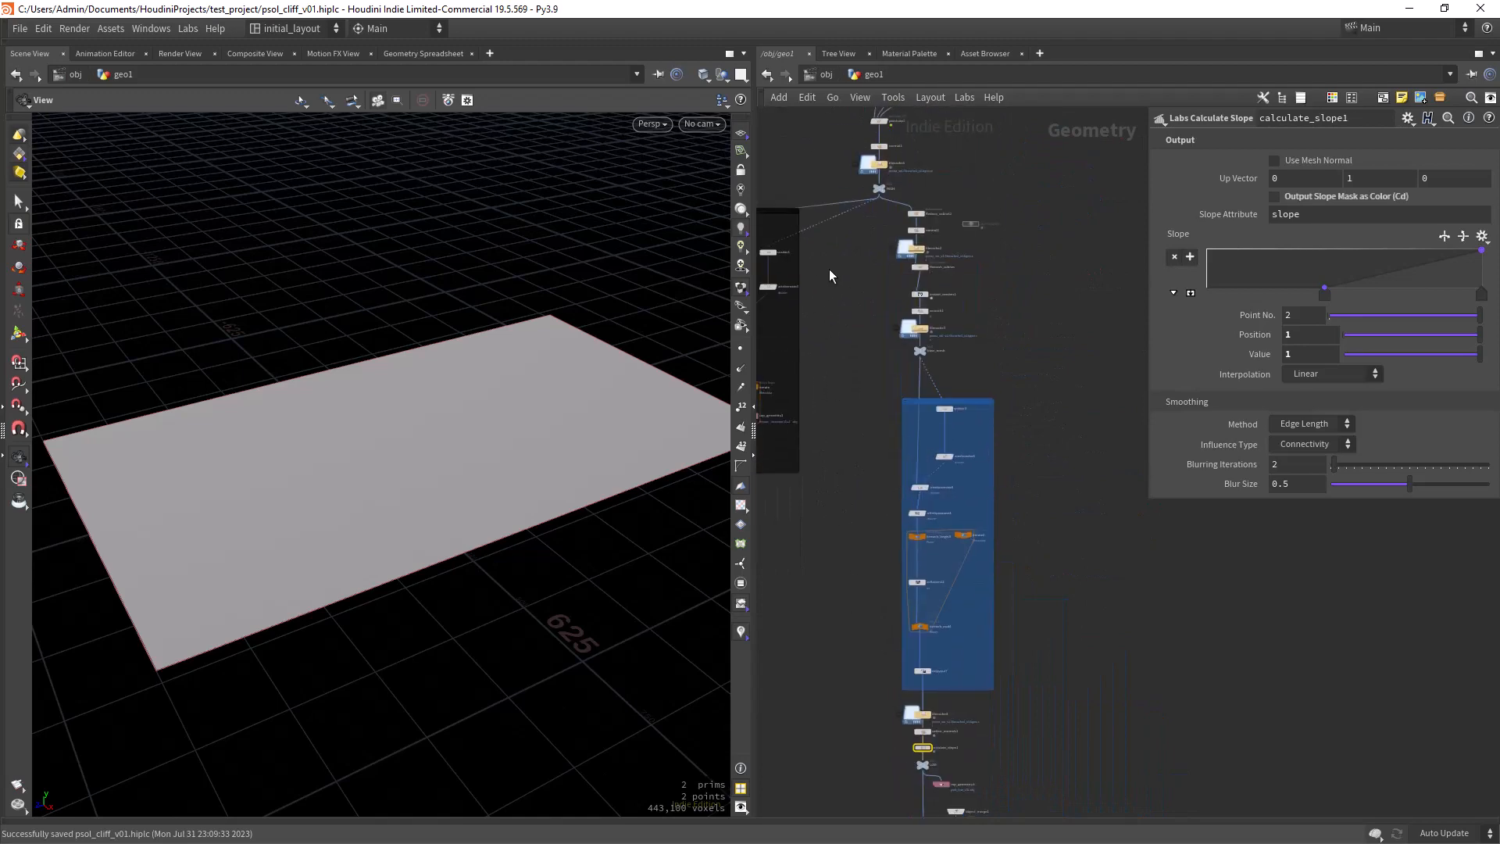
middle_drag(833, 276, 831, 546)
middle_drag(818, 216, 841, 504)
middle_drag(816, 302, 823, 269)
right_drag(823, 270, 839, 249)
middle_drag(856, 266, 807, 369)
right_drag(833, 334, 847, 312)
middle_drag(869, 369, 834, 359)
Display the heightfield_drawmask1 output and inspect the hand-drawn mask shape on the plane
right_drag(501, 409, 566, 452)
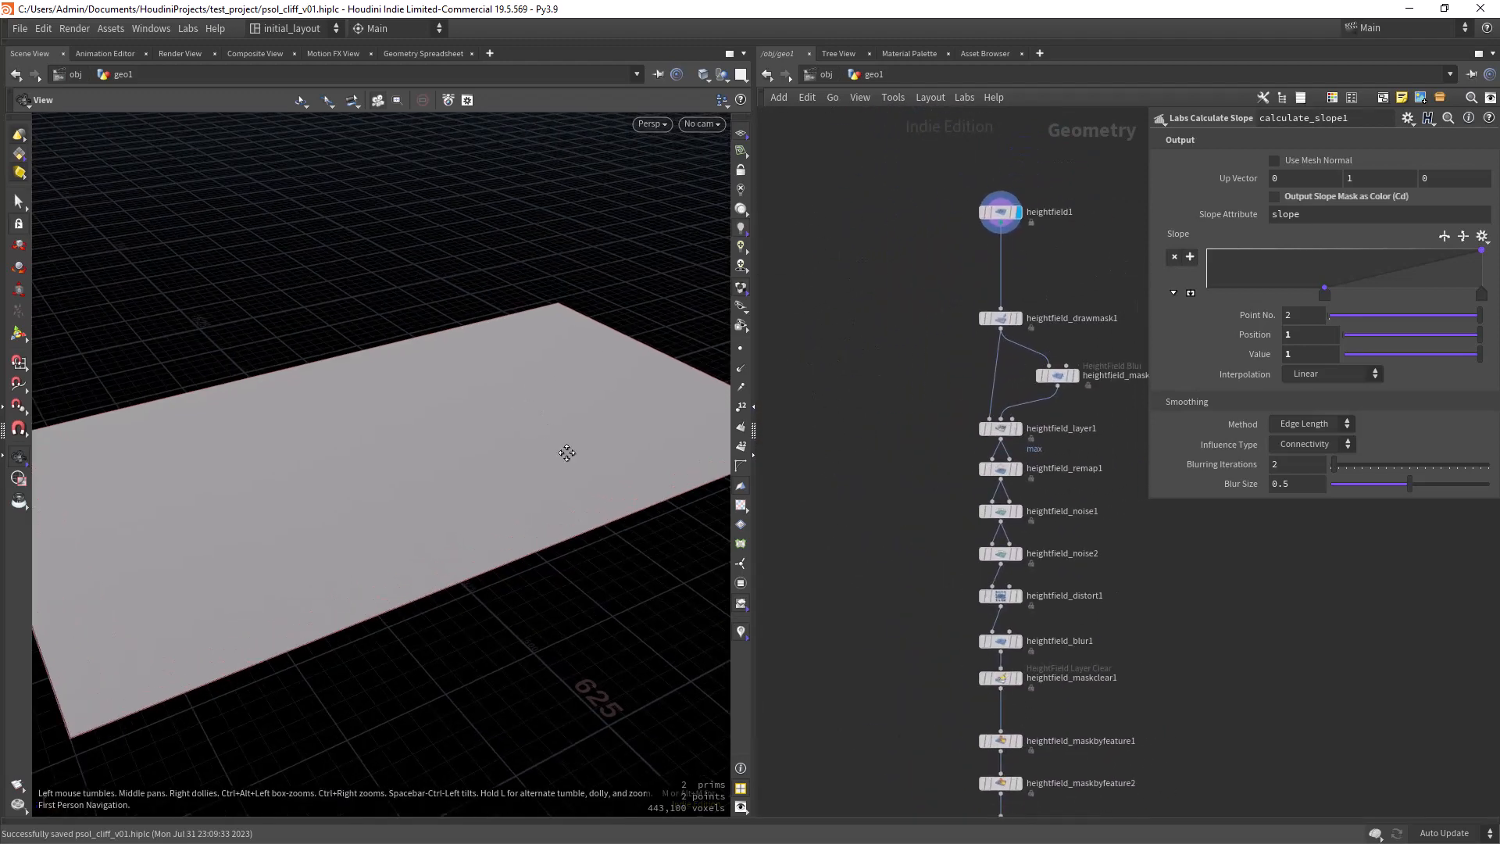
middle_drag(566, 453, 511, 422)
right_drag(550, 411, 509, 452)
middle_drag(453, 450, 464, 438)
right_drag(421, 417, 481, 445)
middle_drag(869, 394, 832, 367)
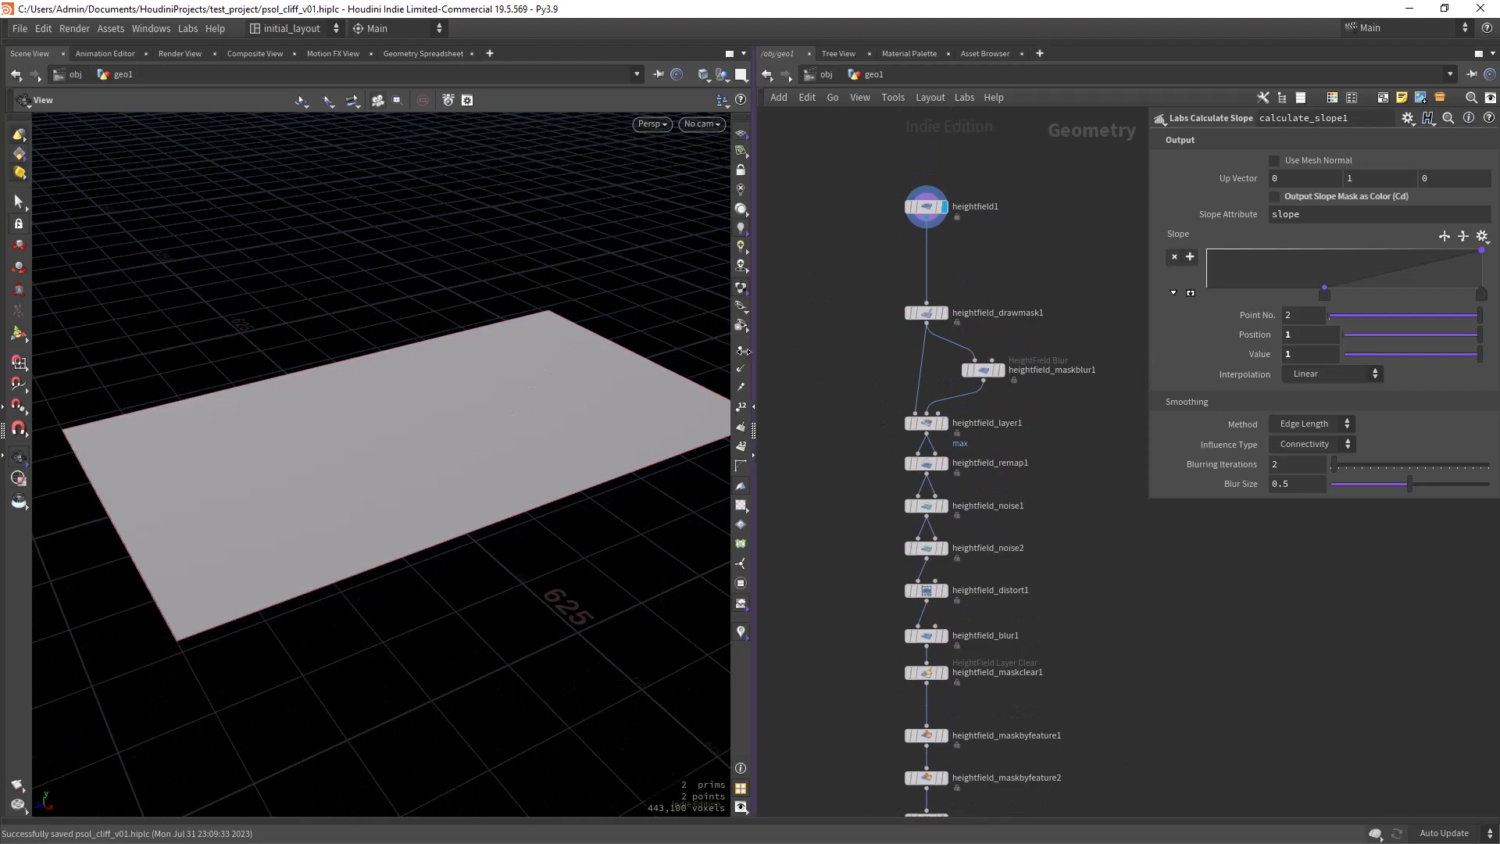
mouse_move(448, 420)
right_down()
mouse_move(499, 399)
mouse_move(473, 410)
right_up()
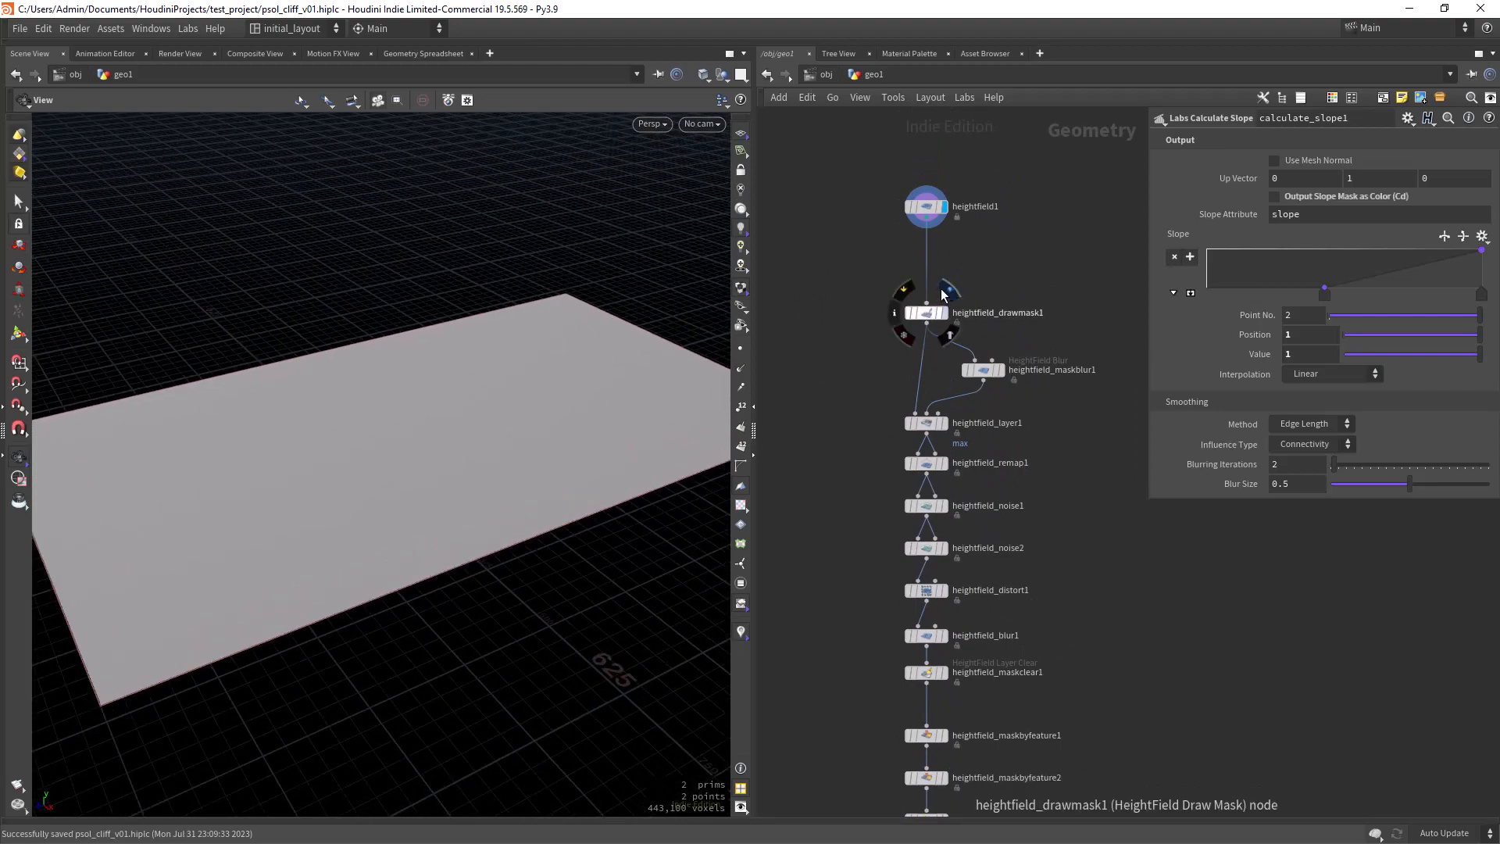
click(943, 293)
mouse_move(576, 445)
mouse_down()
mouse_move(503, 446)
mouse_move(530, 511)
mouse_move(535, 393)
mouse_up()
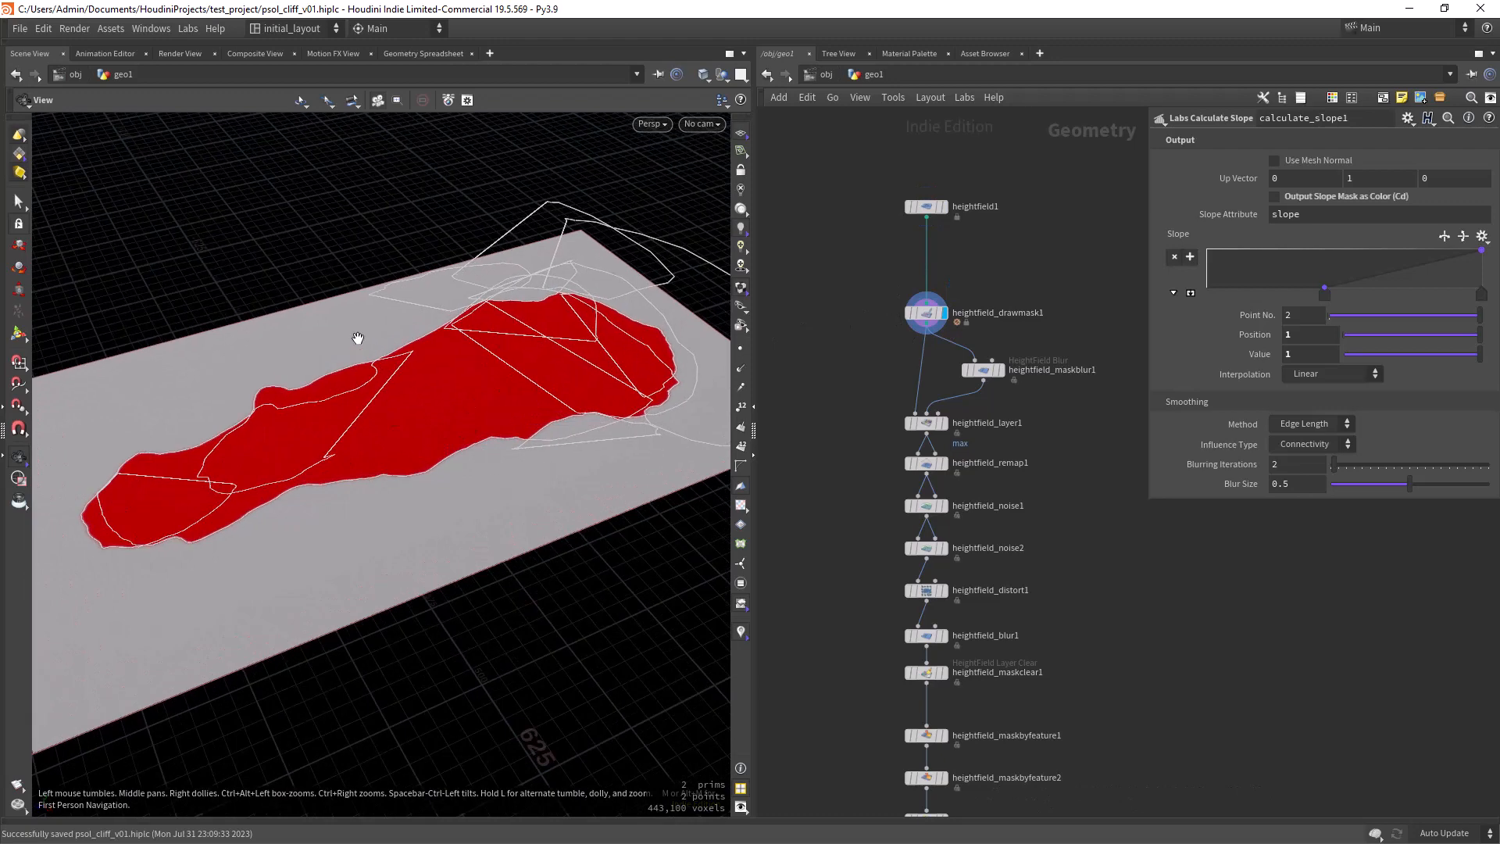
drag(466, 449, 459, 422)
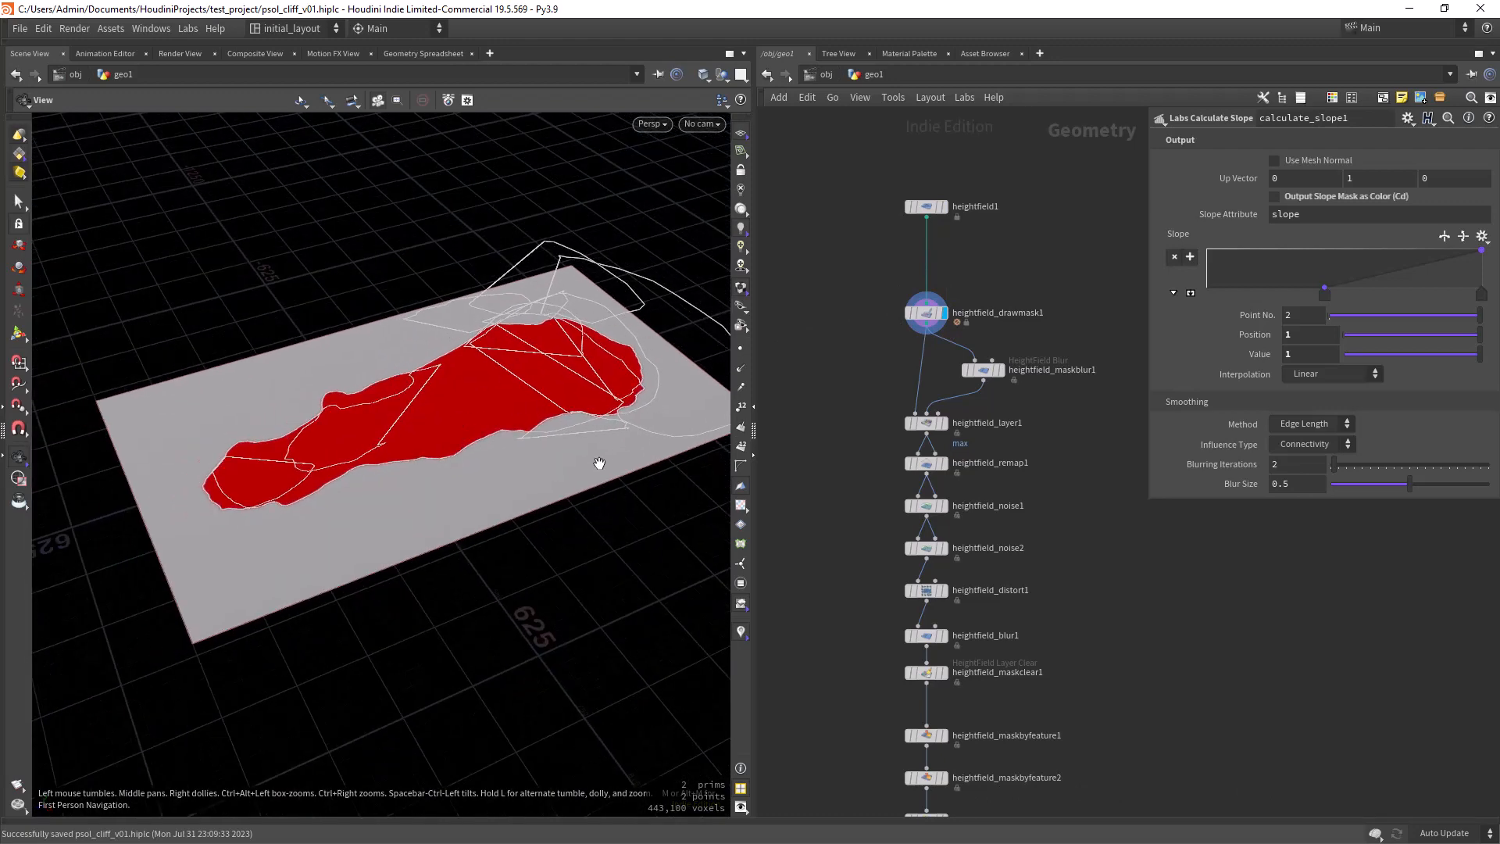
drag(506, 423, 476, 375)
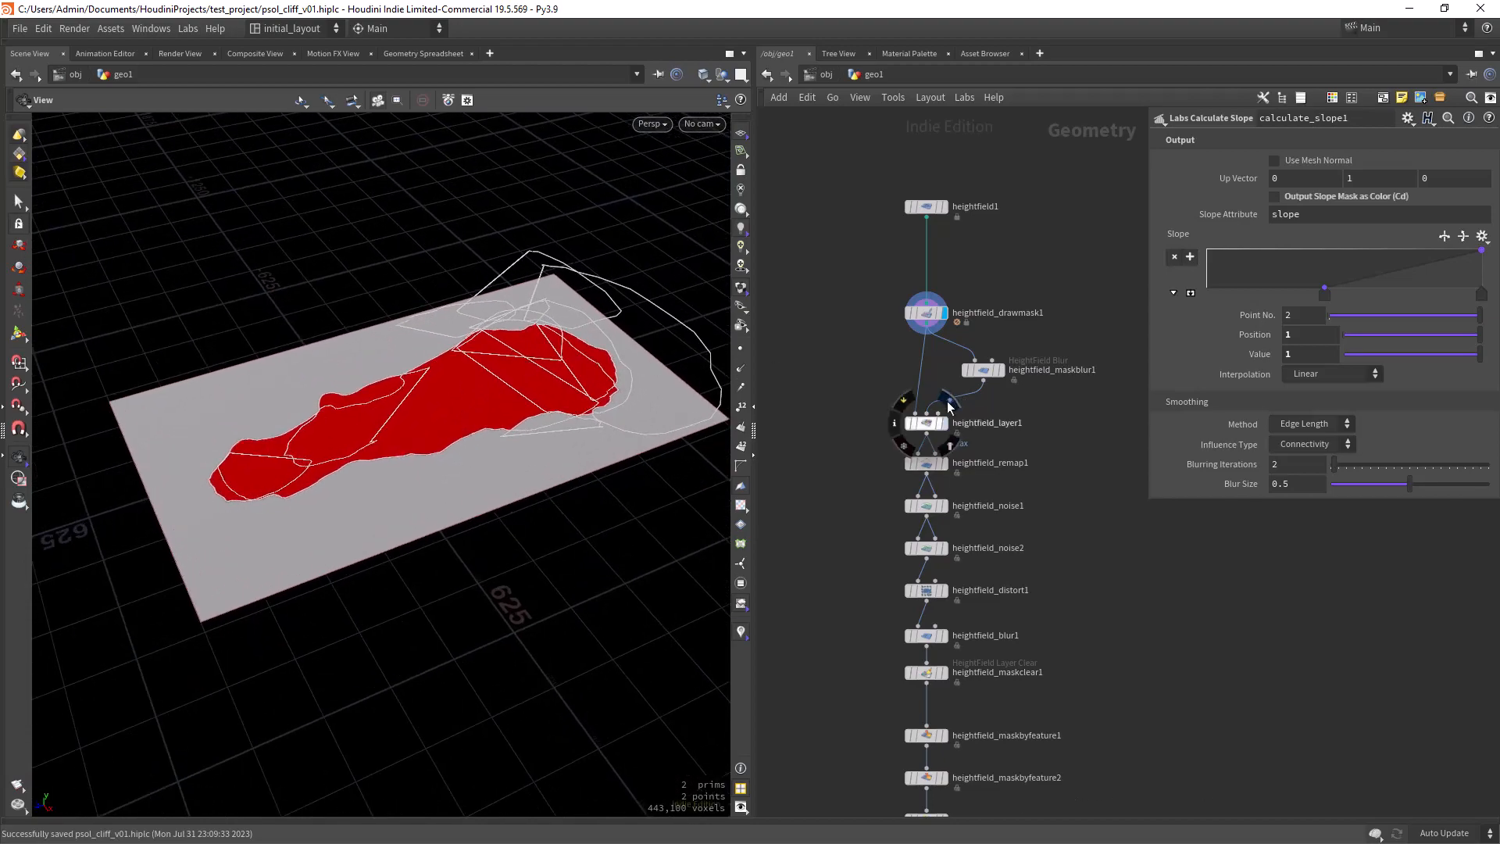
Display heightfield_layer1 and heightfield_maskblur1 in turn to compare the combined mask with the blurred one
click(949, 406)
drag(586, 398, 547, 407)
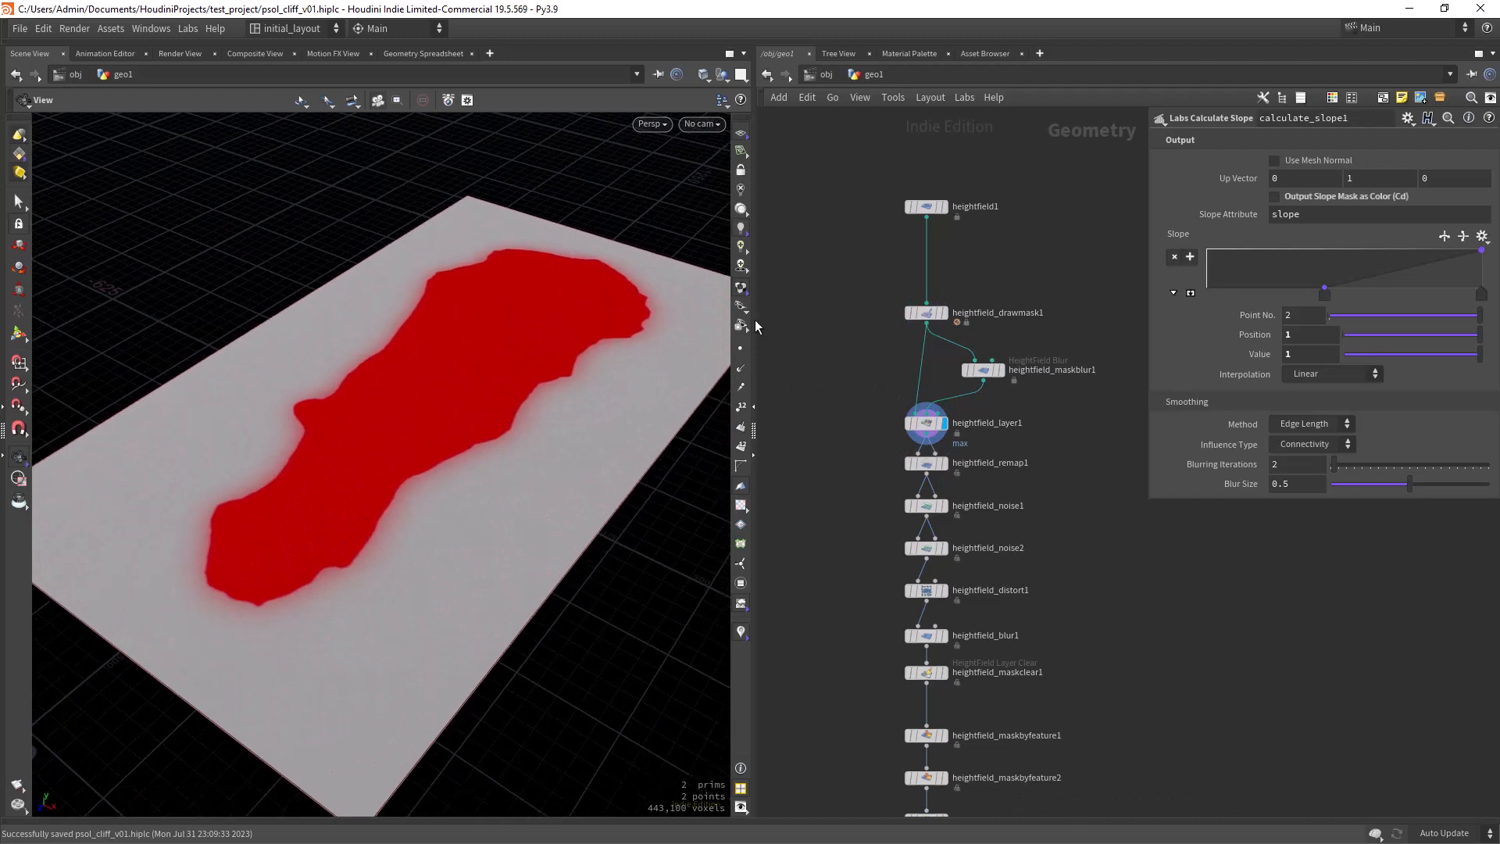
click(1007, 351)
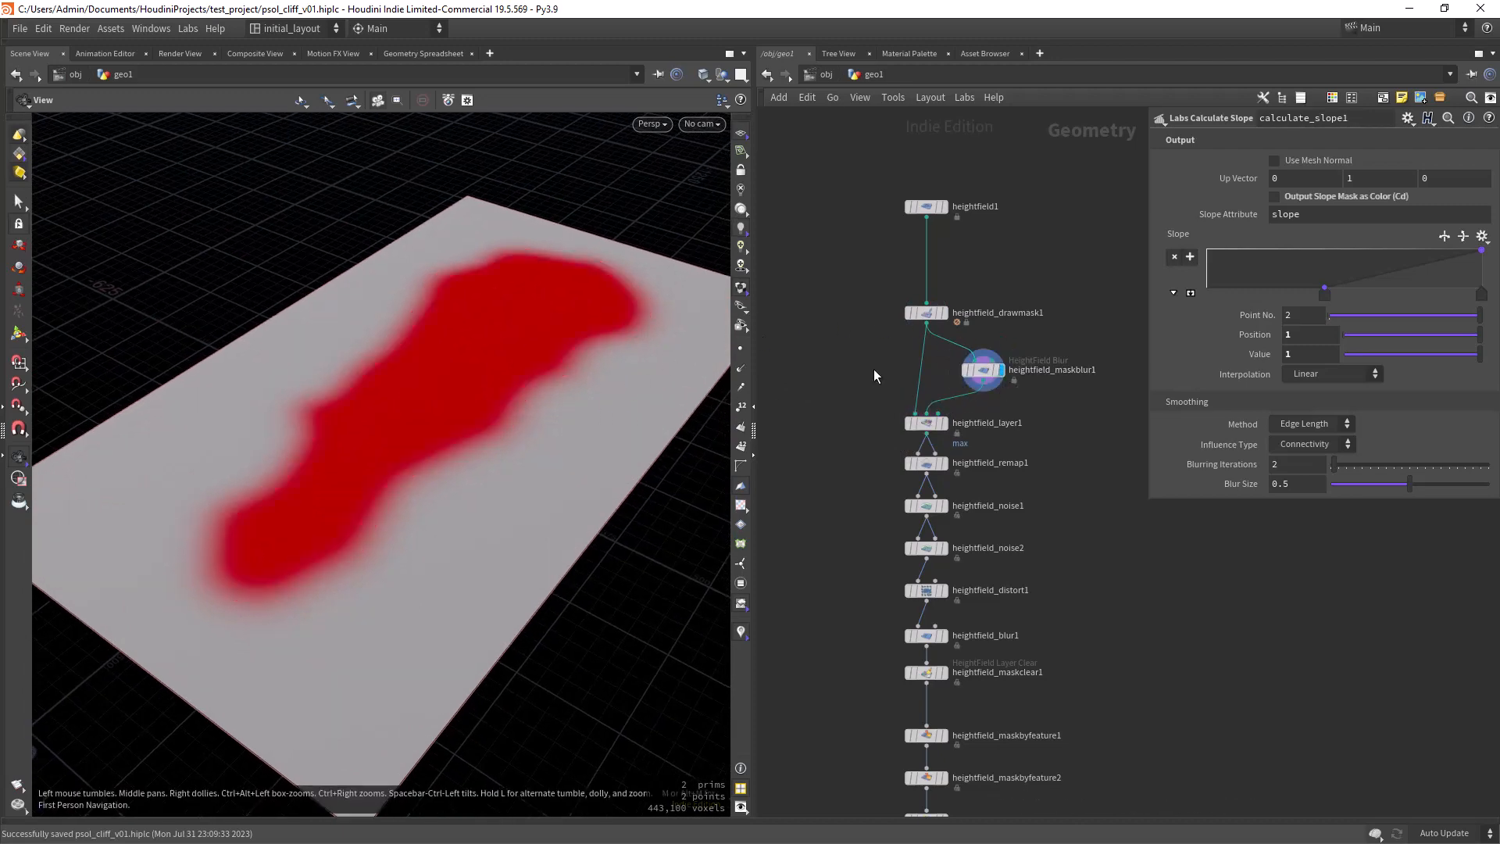
Display the heightfield_remap1 output and inspect the raised cliff from the side
click(944, 462)
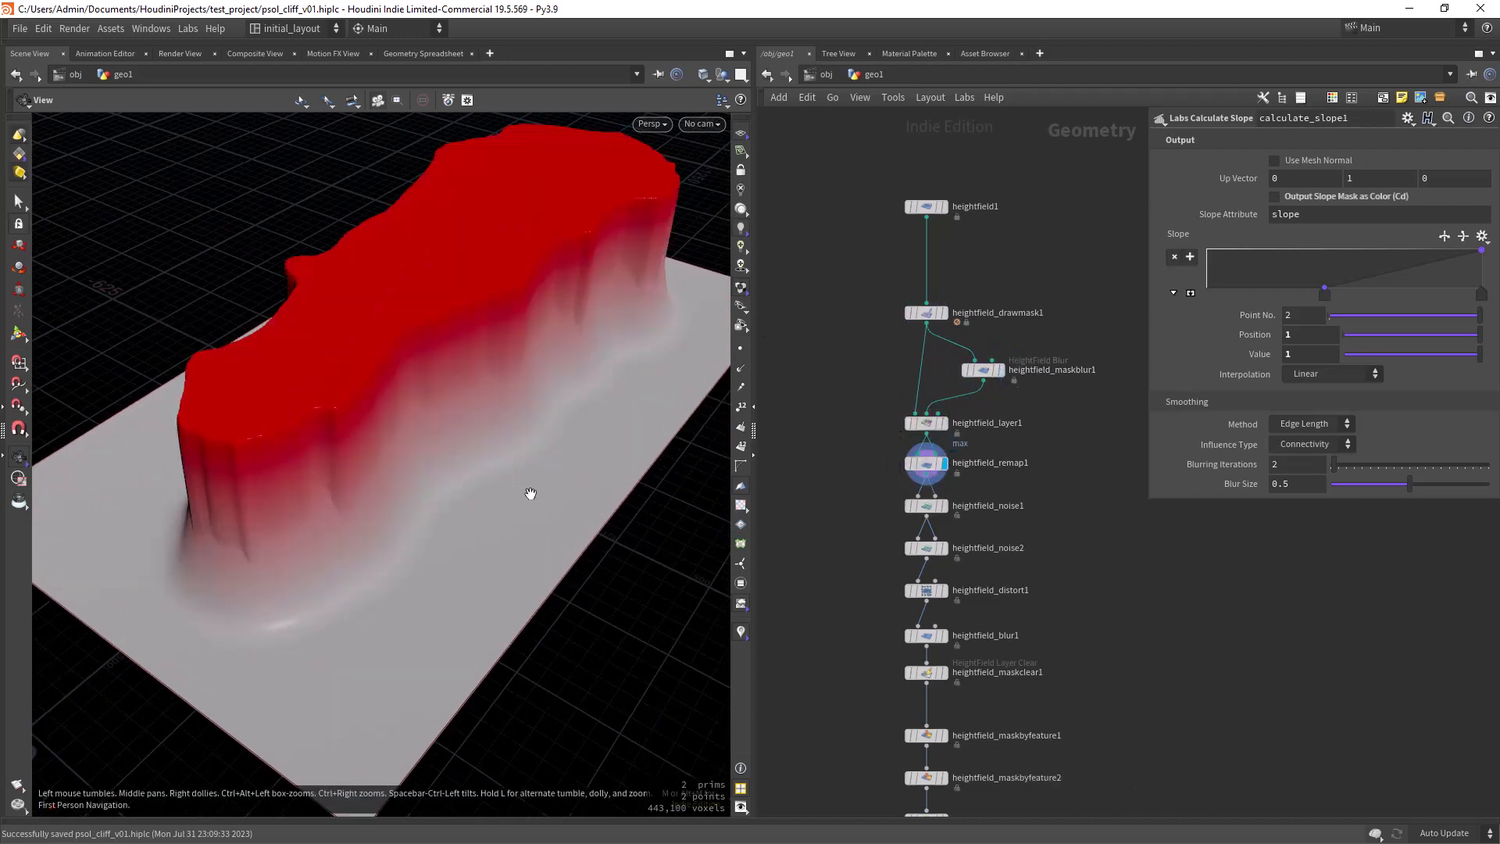
drag(529, 493, 363, 428)
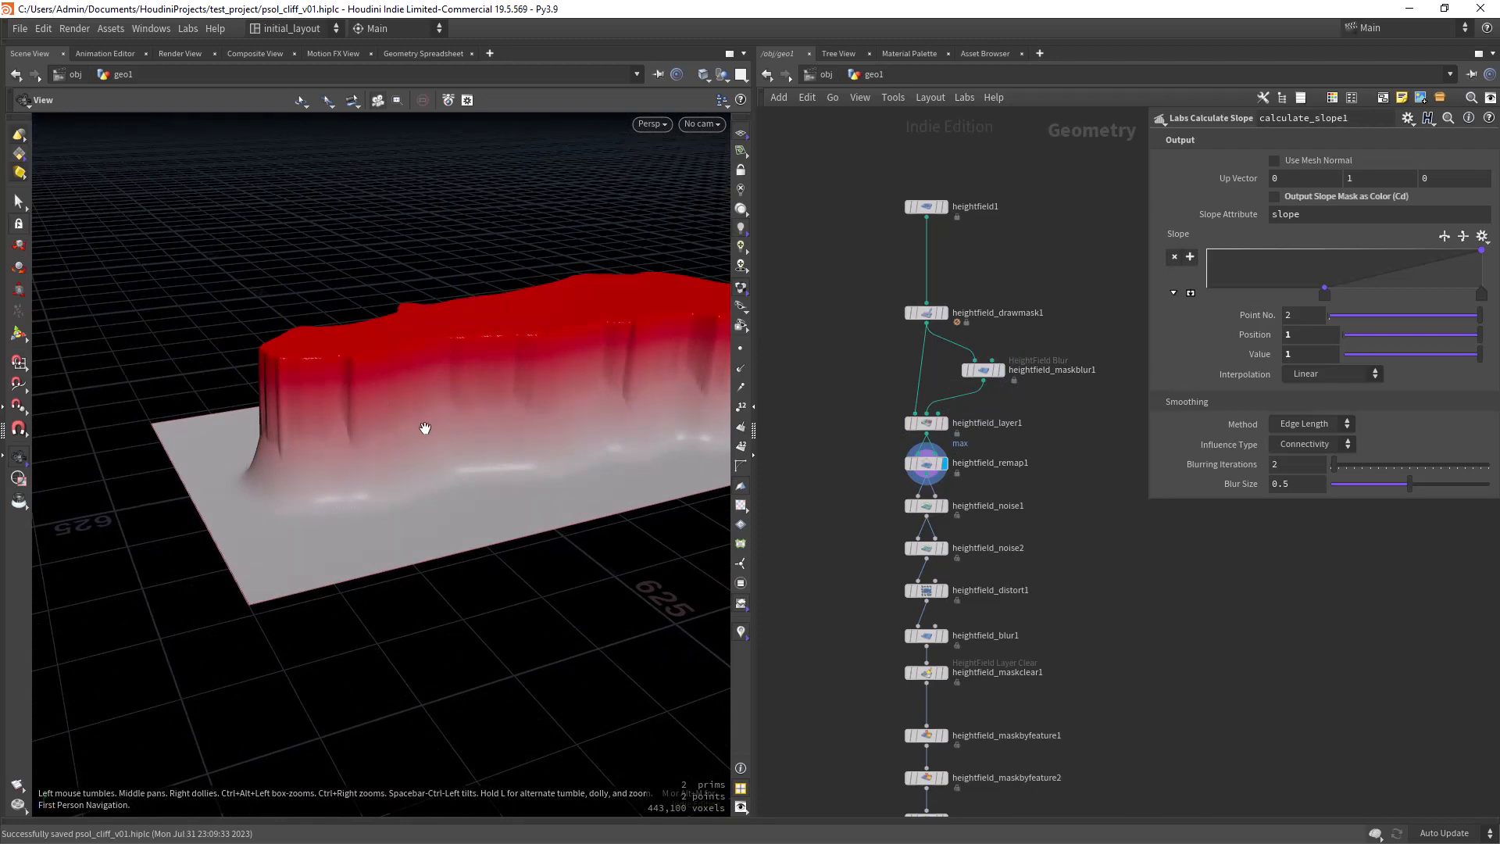
drag(425, 428, 370, 427)
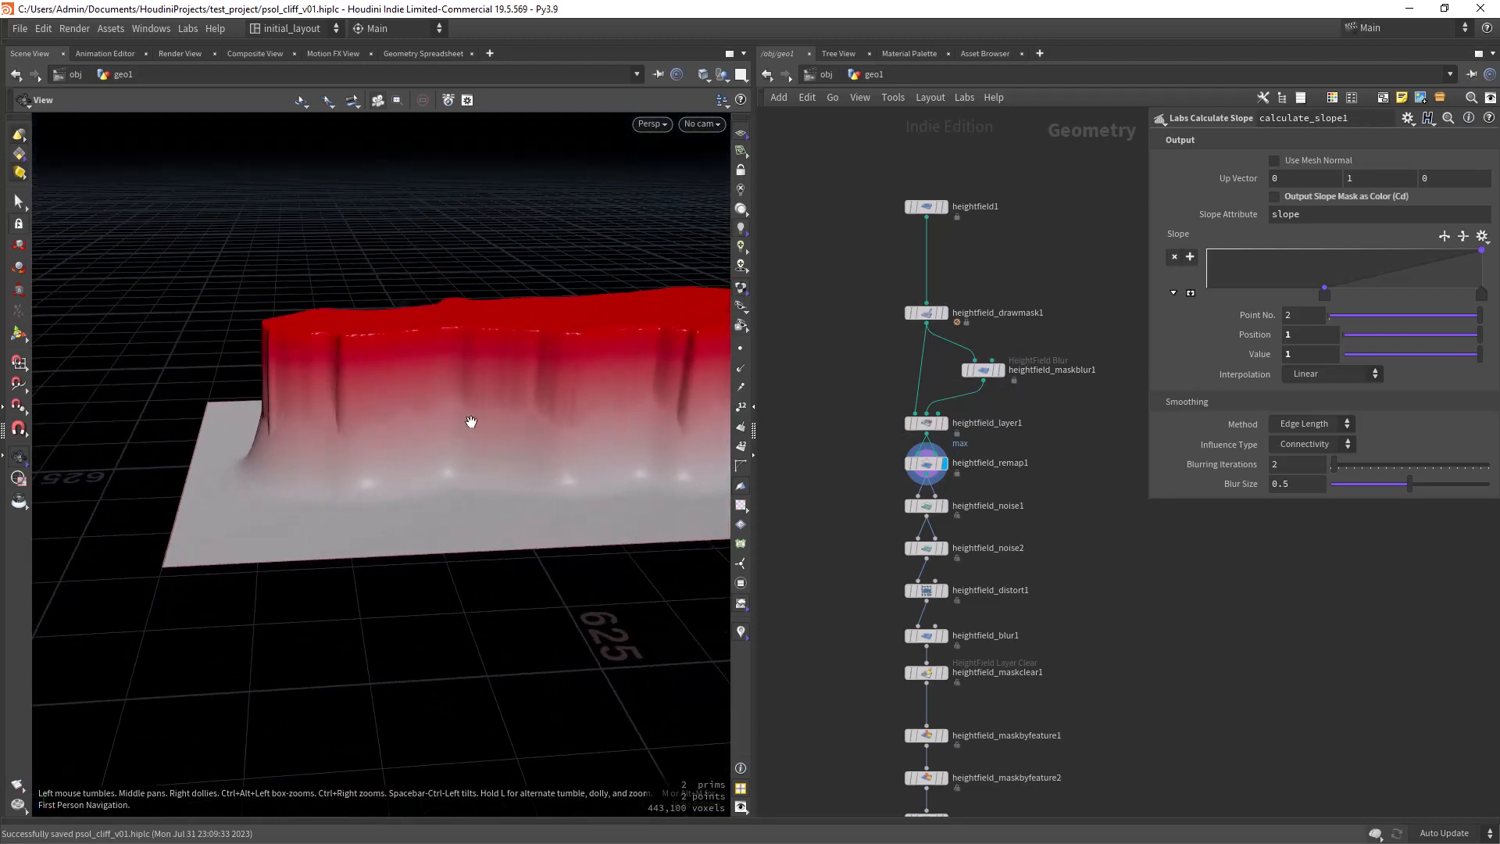
drag(471, 422, 465, 509)
Display heightfield_noise1 and heightfield_noise2 in turn and inspect the noise variation along the cliff
middle_drag(866, 473, 833, 348)
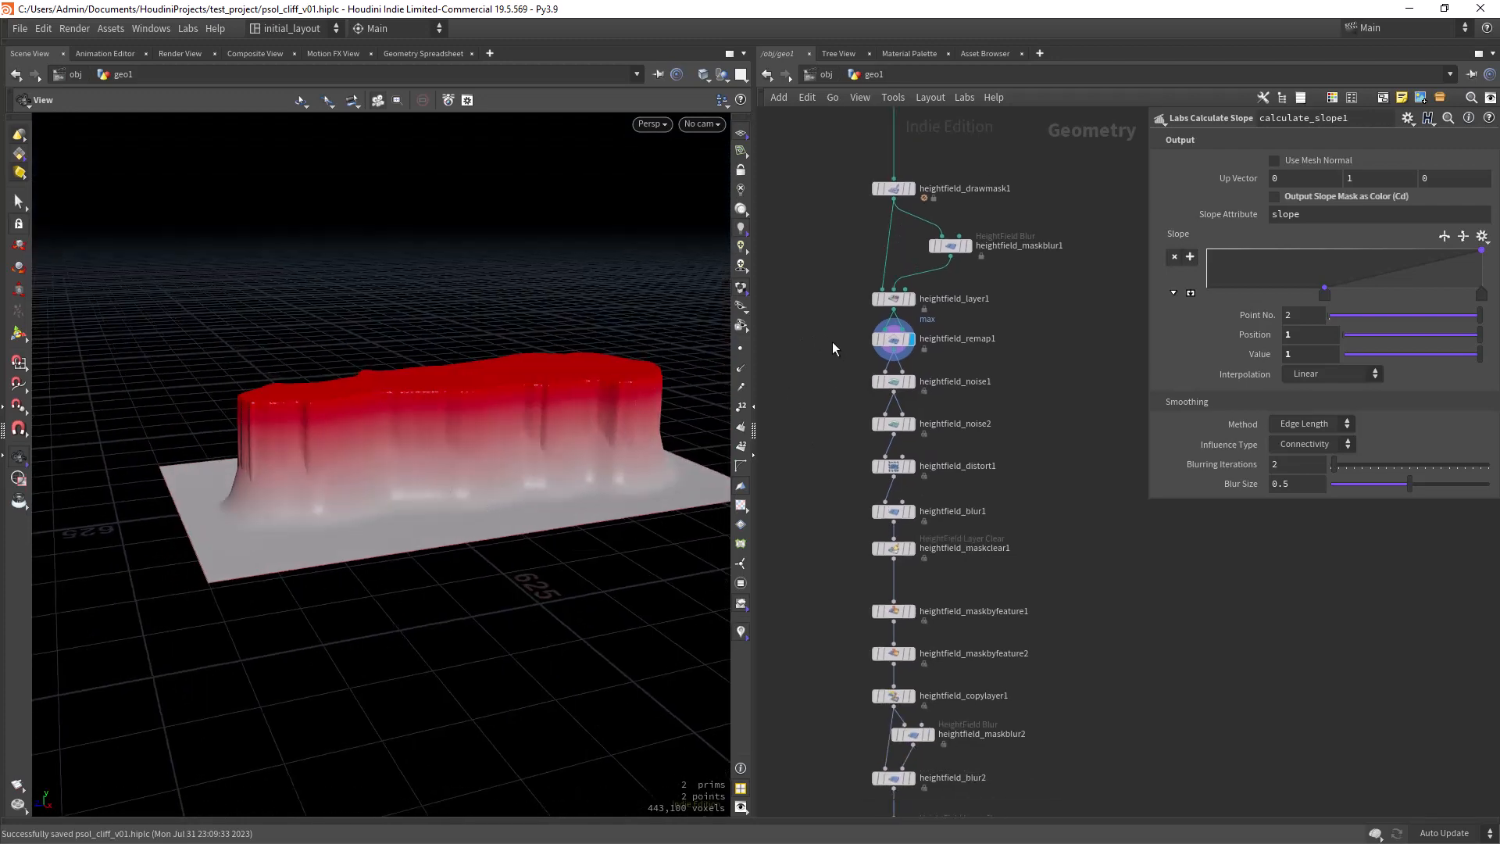
click(914, 378)
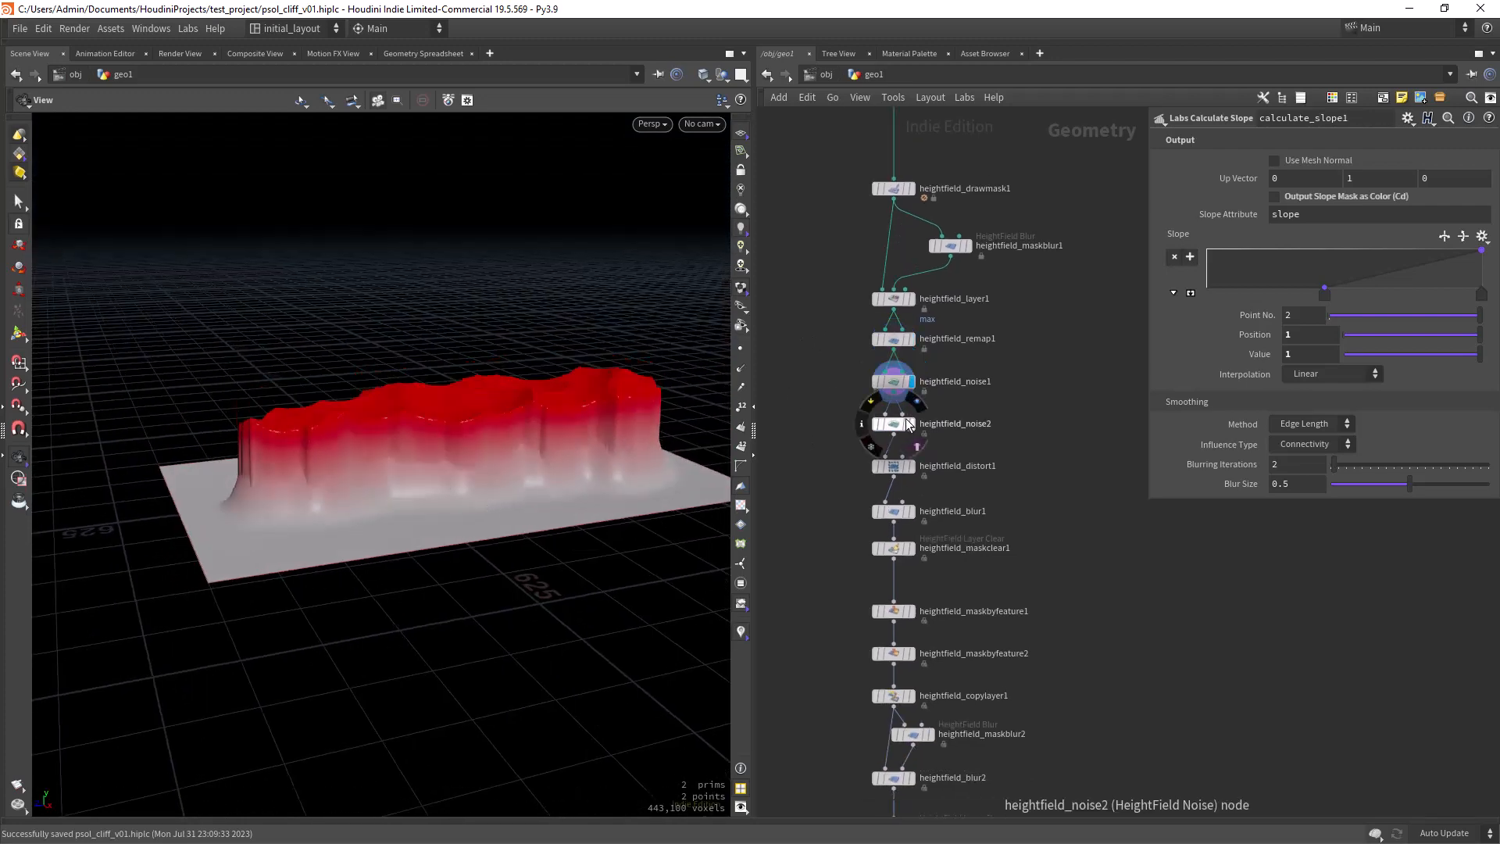
click(916, 404)
scroll(411, 429, up, 3)
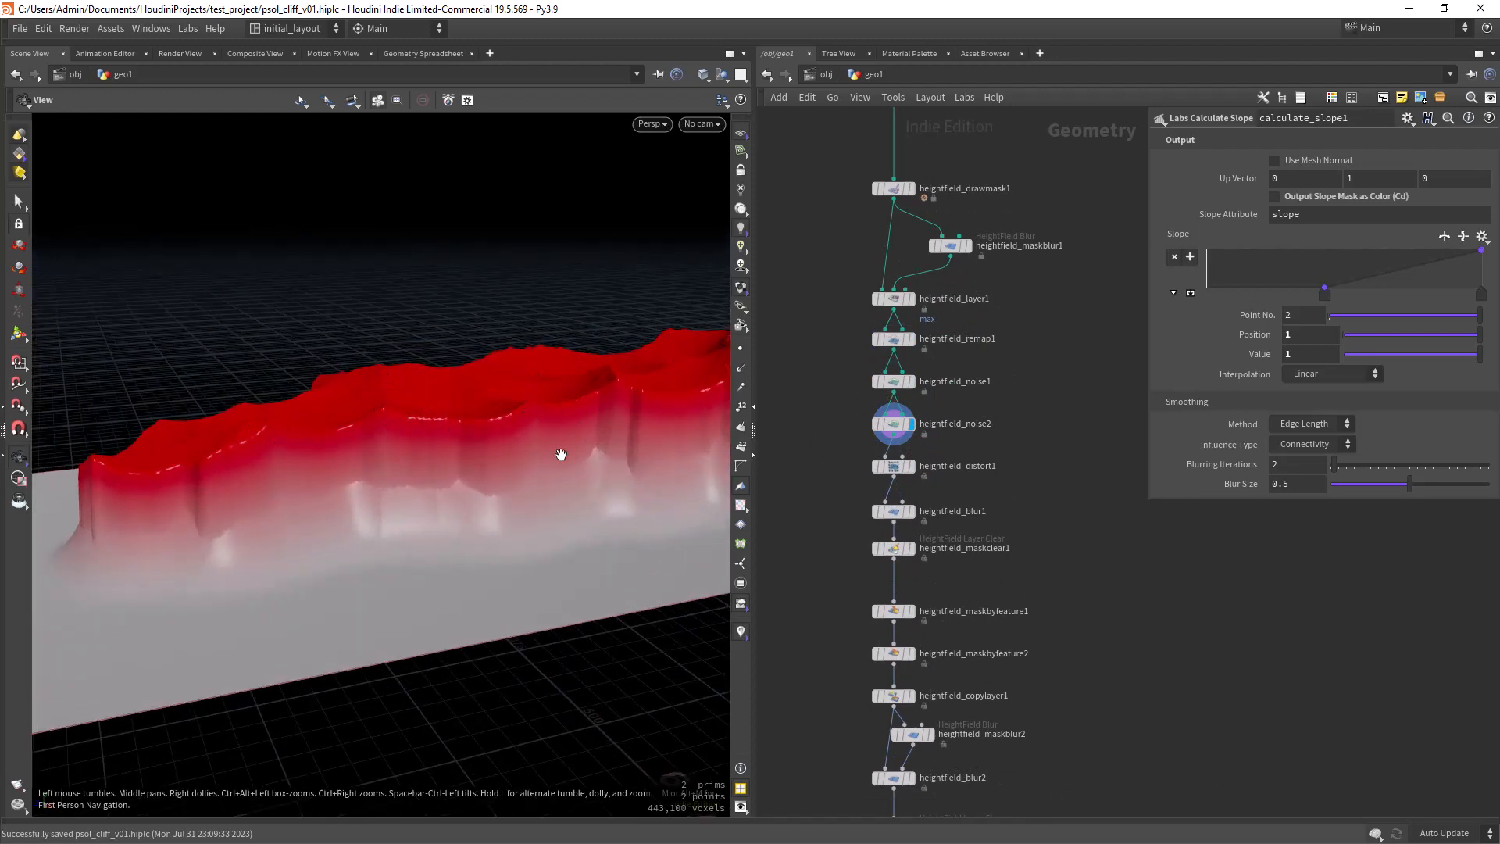
scroll(500, 484, down, 4)
drag(484, 487, 448, 462)
scroll(459, 463, up, 3)
scroll(469, 457, down, 2)
Display the heightfield_distort1 output and inspect the distortion on the cliff walls
middle_drag(805, 449, 787, 343)
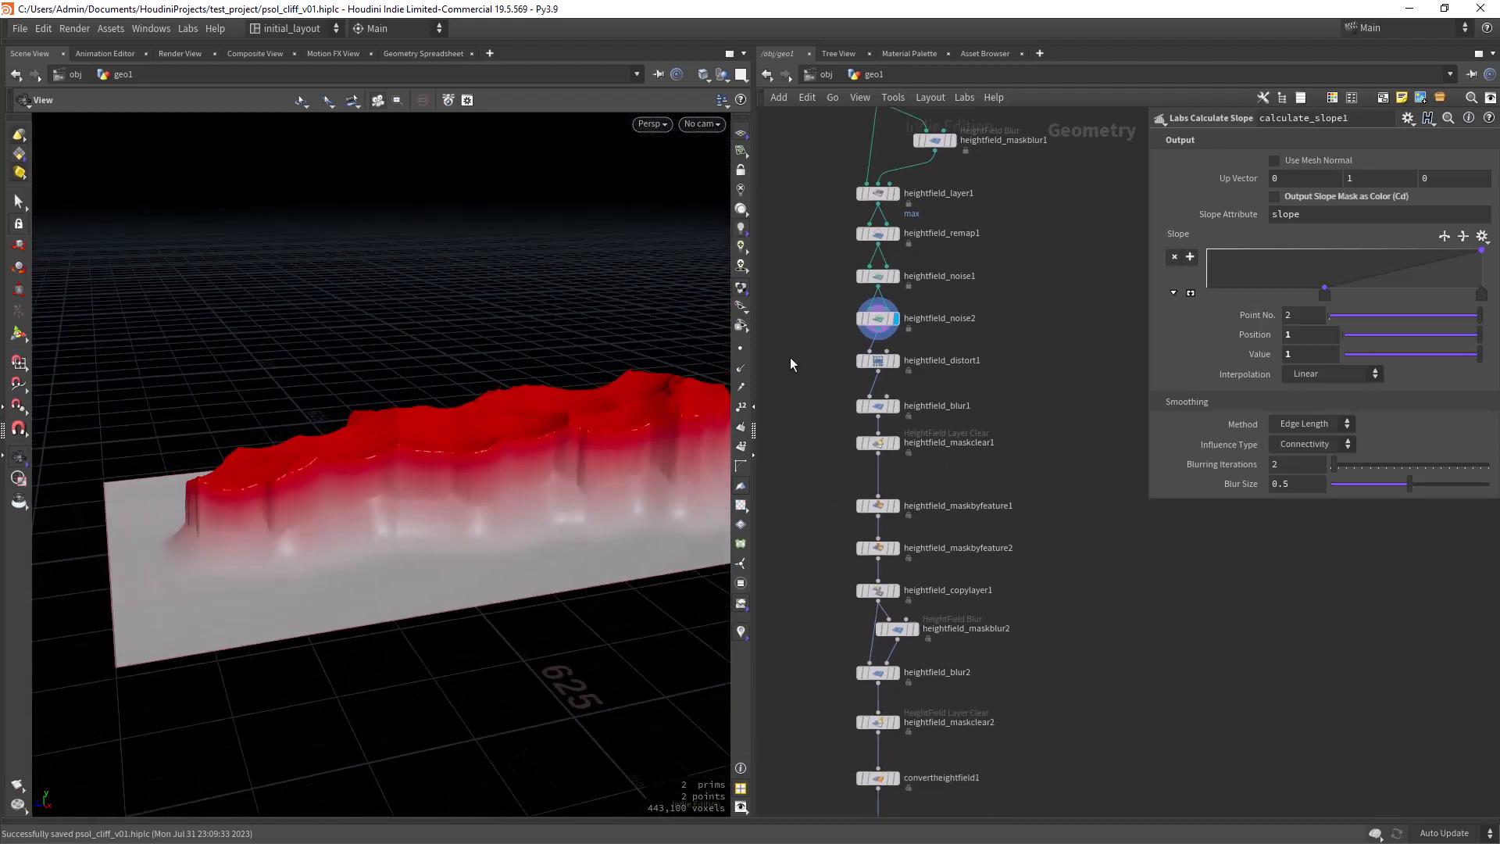
scroll(792, 364, up, 2)
click(931, 338)
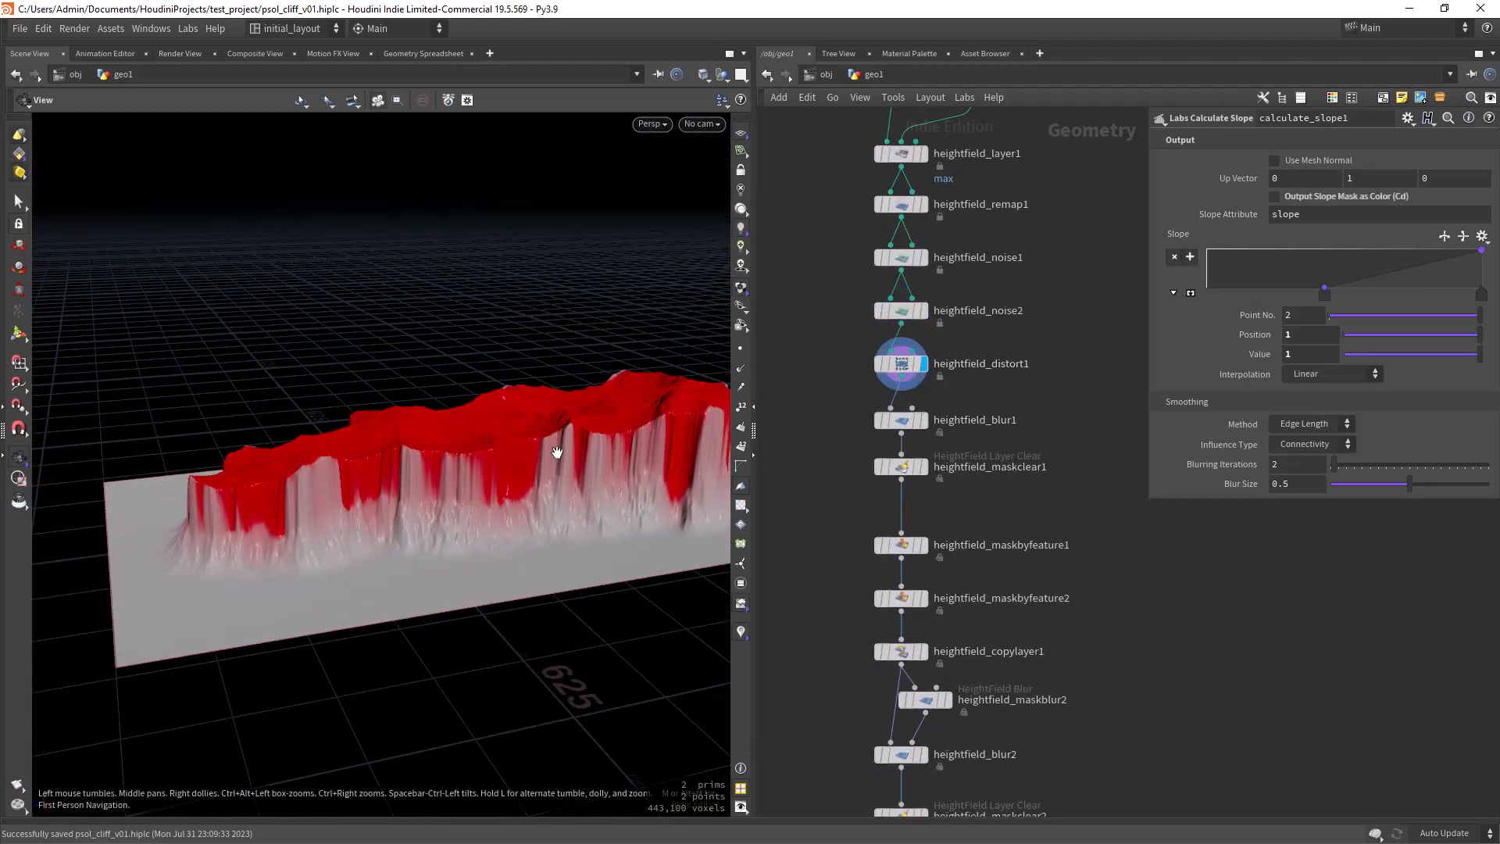
scroll(508, 519, down, 2)
drag(508, 519, 553, 458)
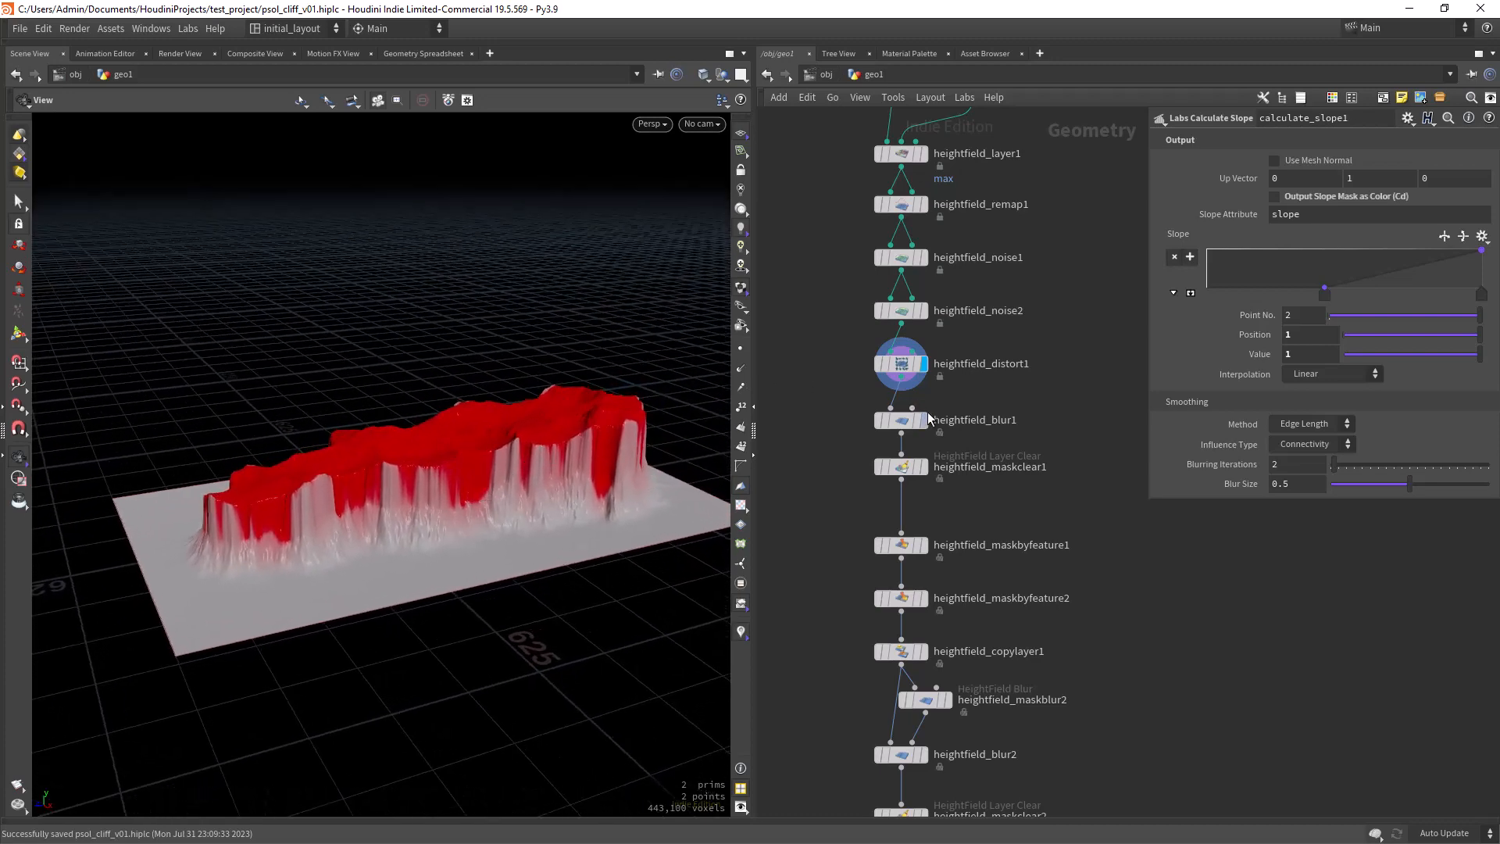
Display heightfield_blur1 and heightfield_maskclear1 in turn to inspect the smoothed cliff with and without its mask
click(924, 420)
scroll(478, 505, up, 1)
scroll(477, 505, up, 3)
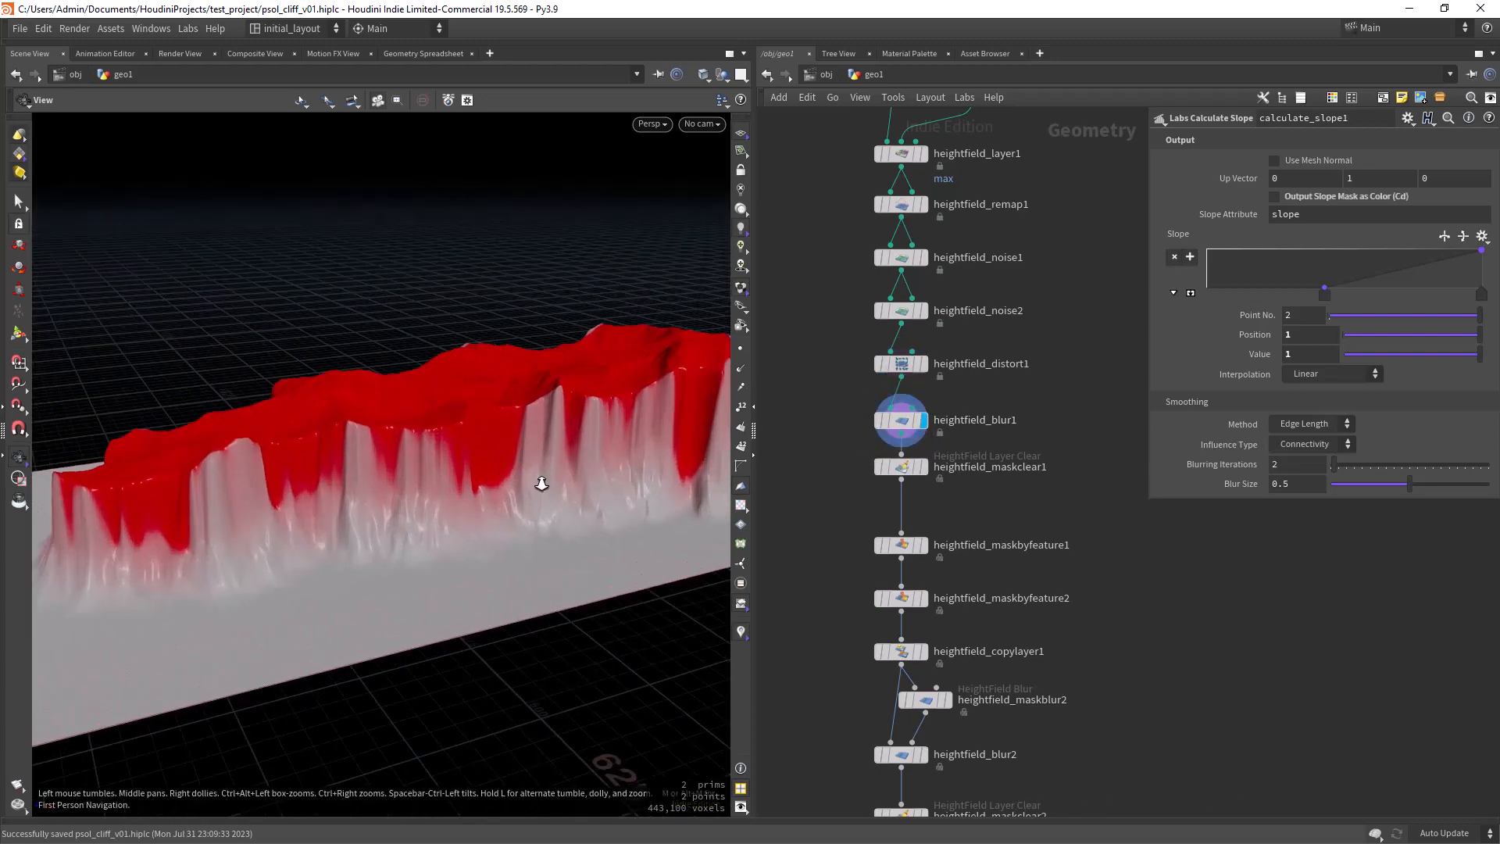
scroll(539, 485, down, 2)
middle_drag(531, 492, 539, 433)
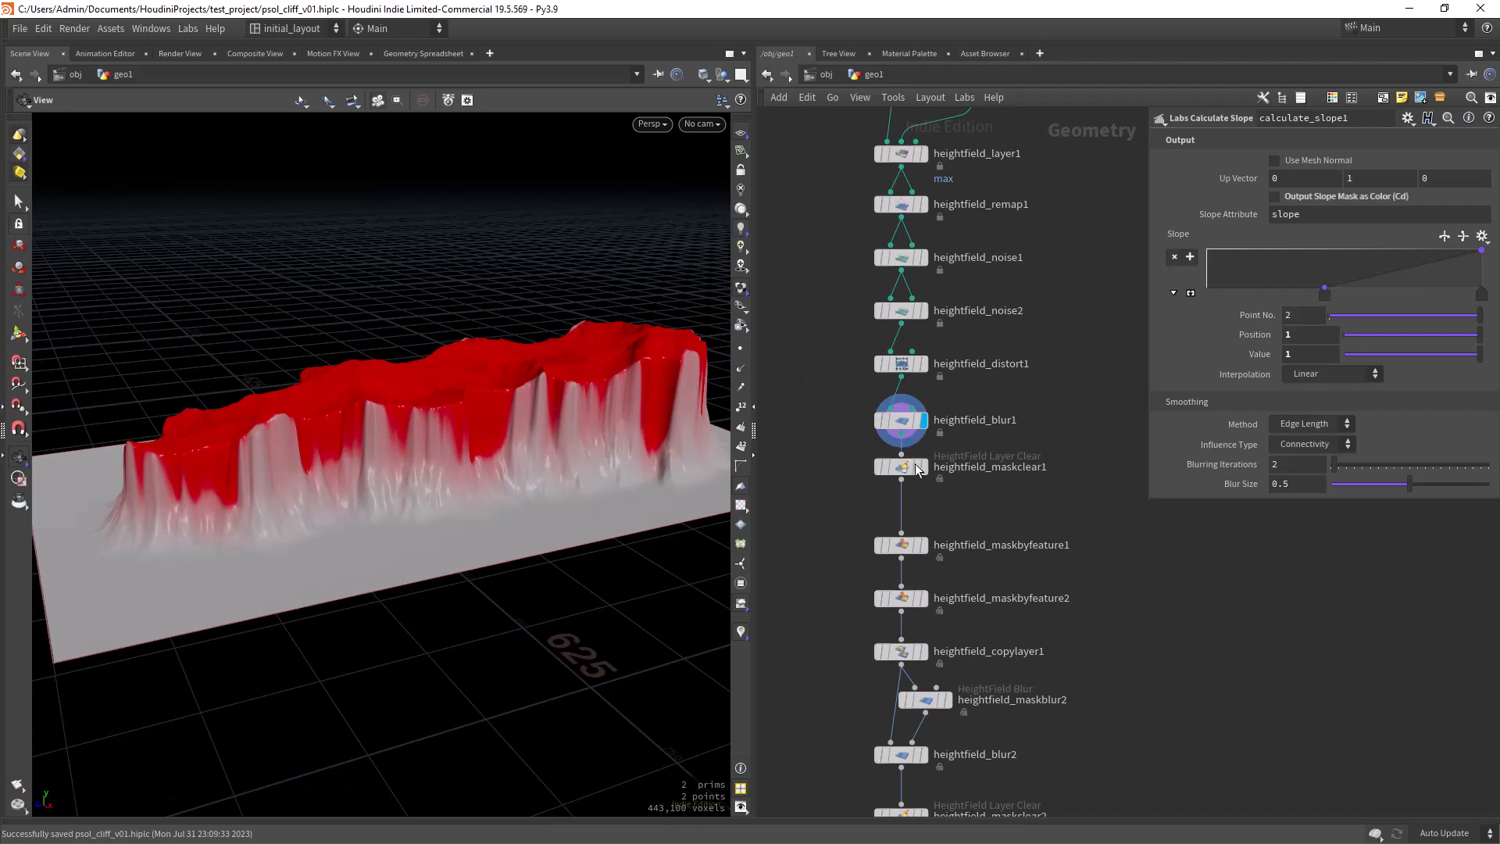
click(924, 467)
Display the heightfield_maskbyfeature2 output and inspect the mask covering the cliff's steep sides
middle_drag(875, 521, 857, 364)
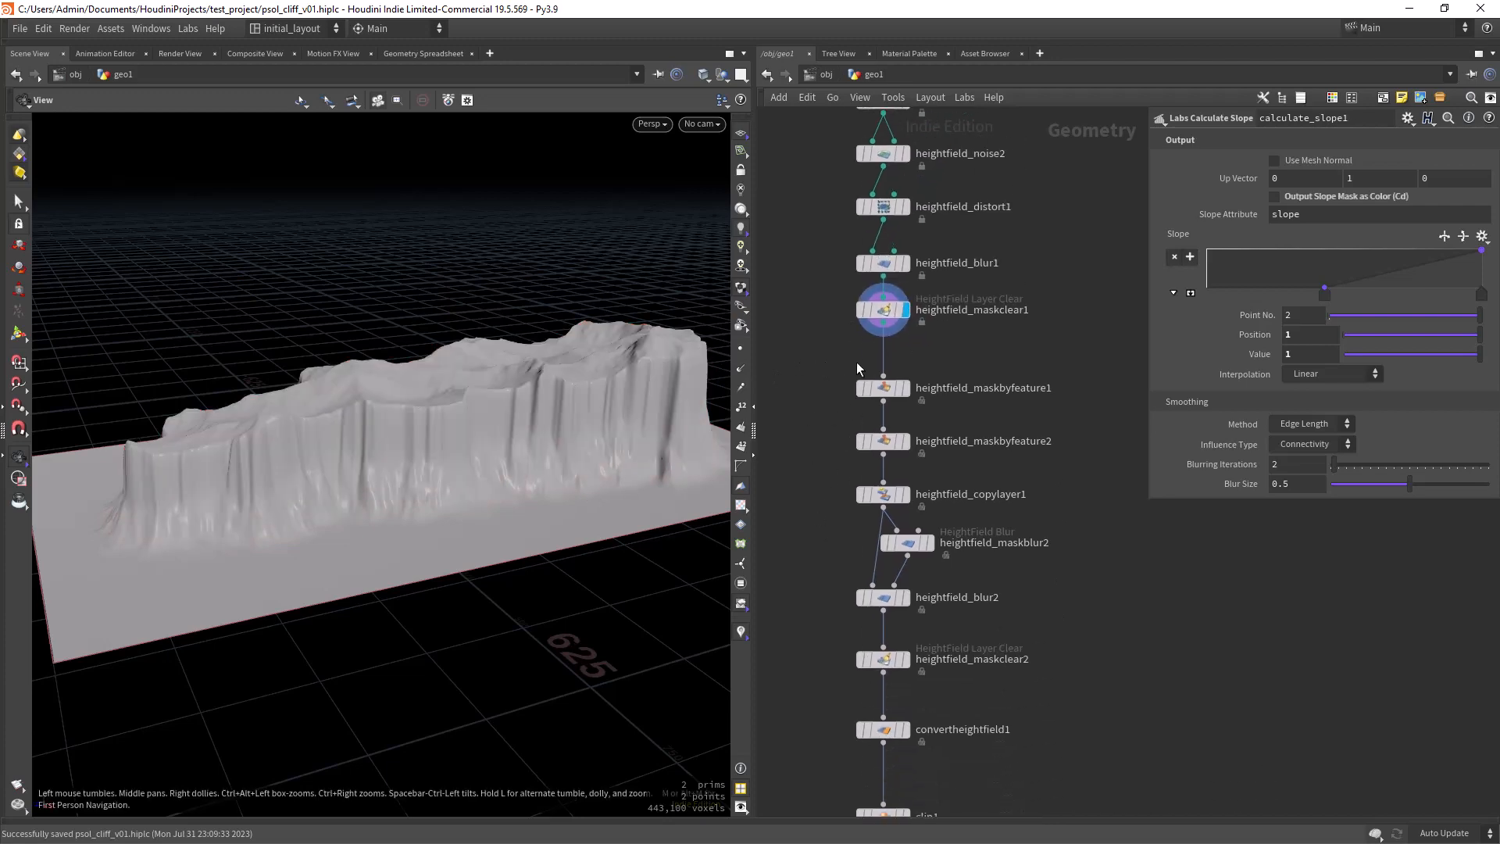
click(911, 418)
drag(498, 483, 481, 426)
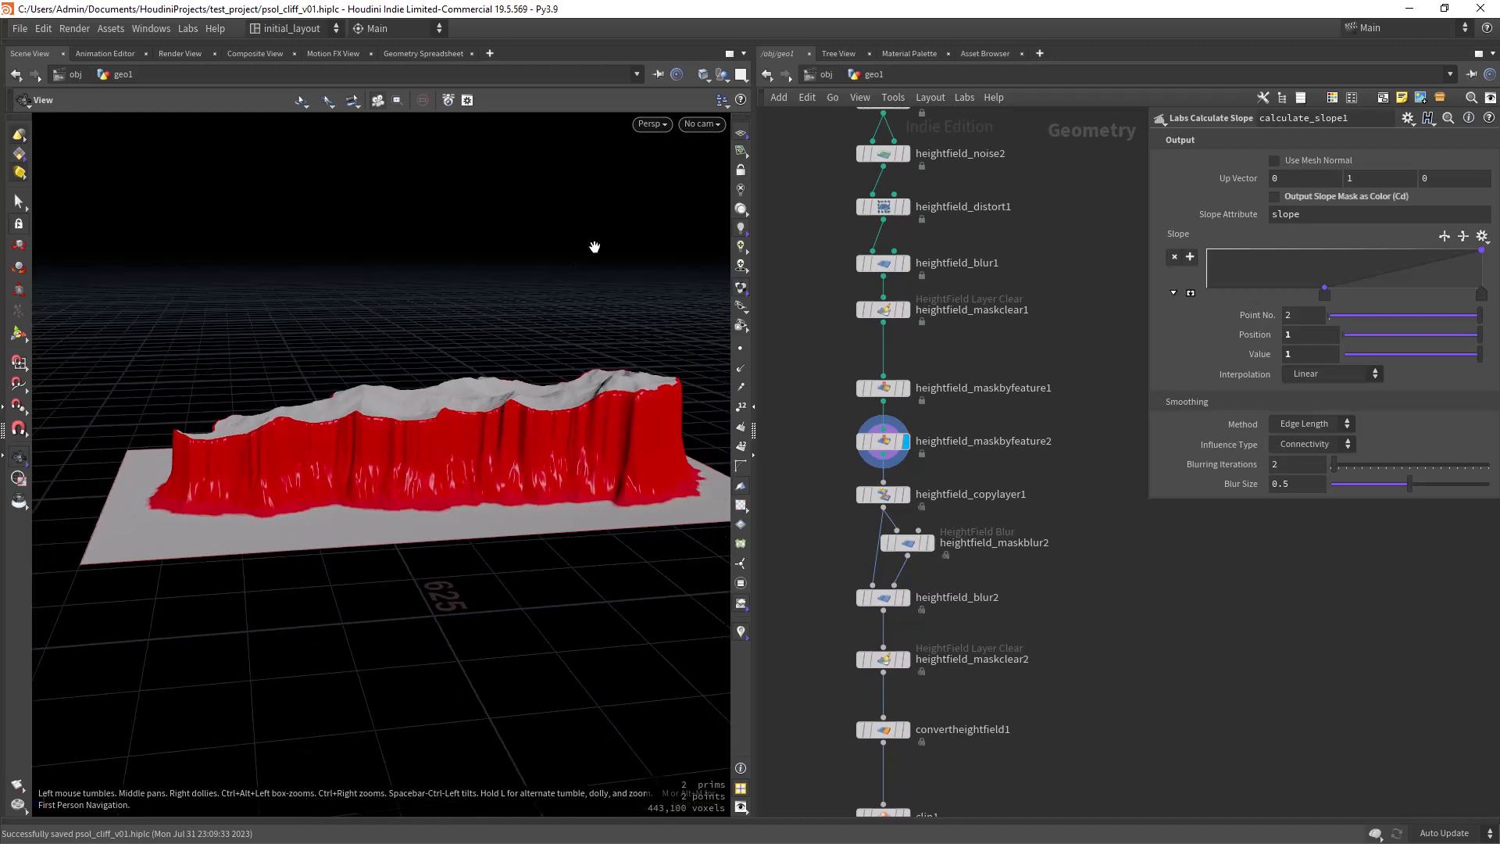
right_drag(534, 416, 523, 429)
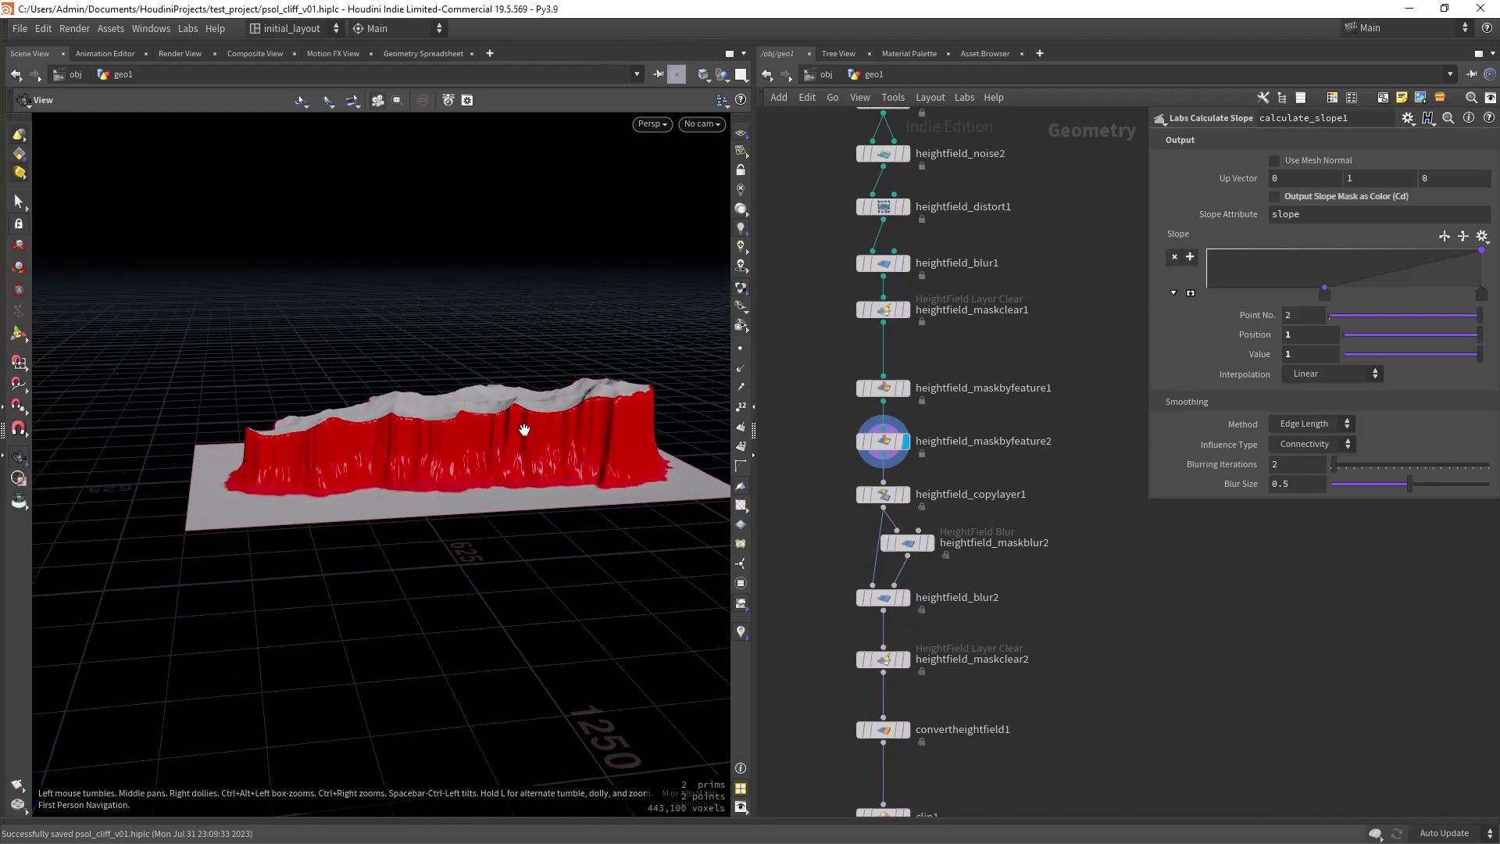
drag(754, 429, 752, 427)
Display heightfield_copylayer1 and open its parameters to check the source and destination layers
middle_drag(785, 468, 776, 400)
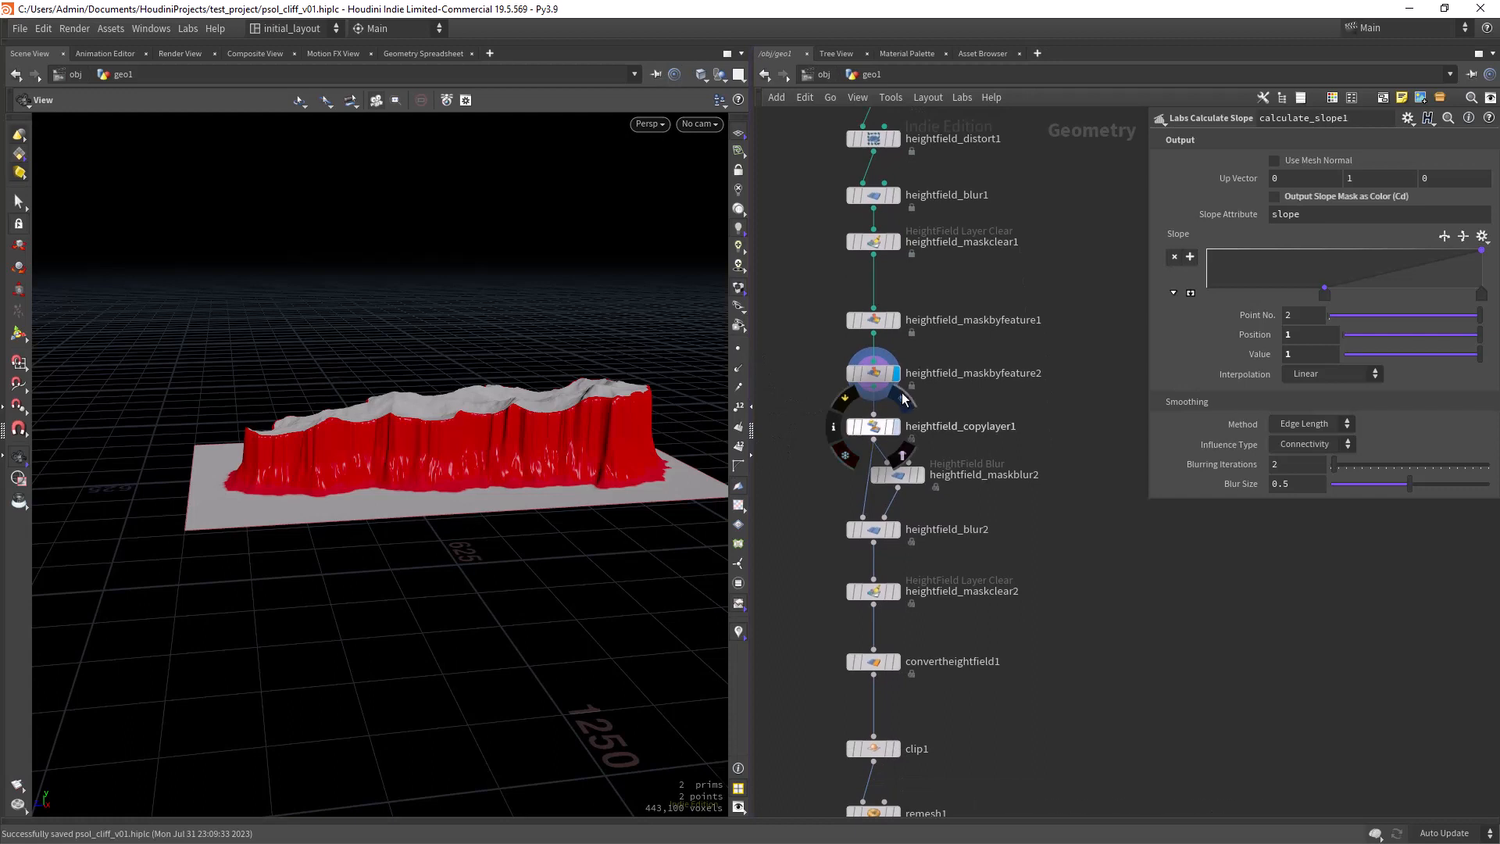
click(875, 429)
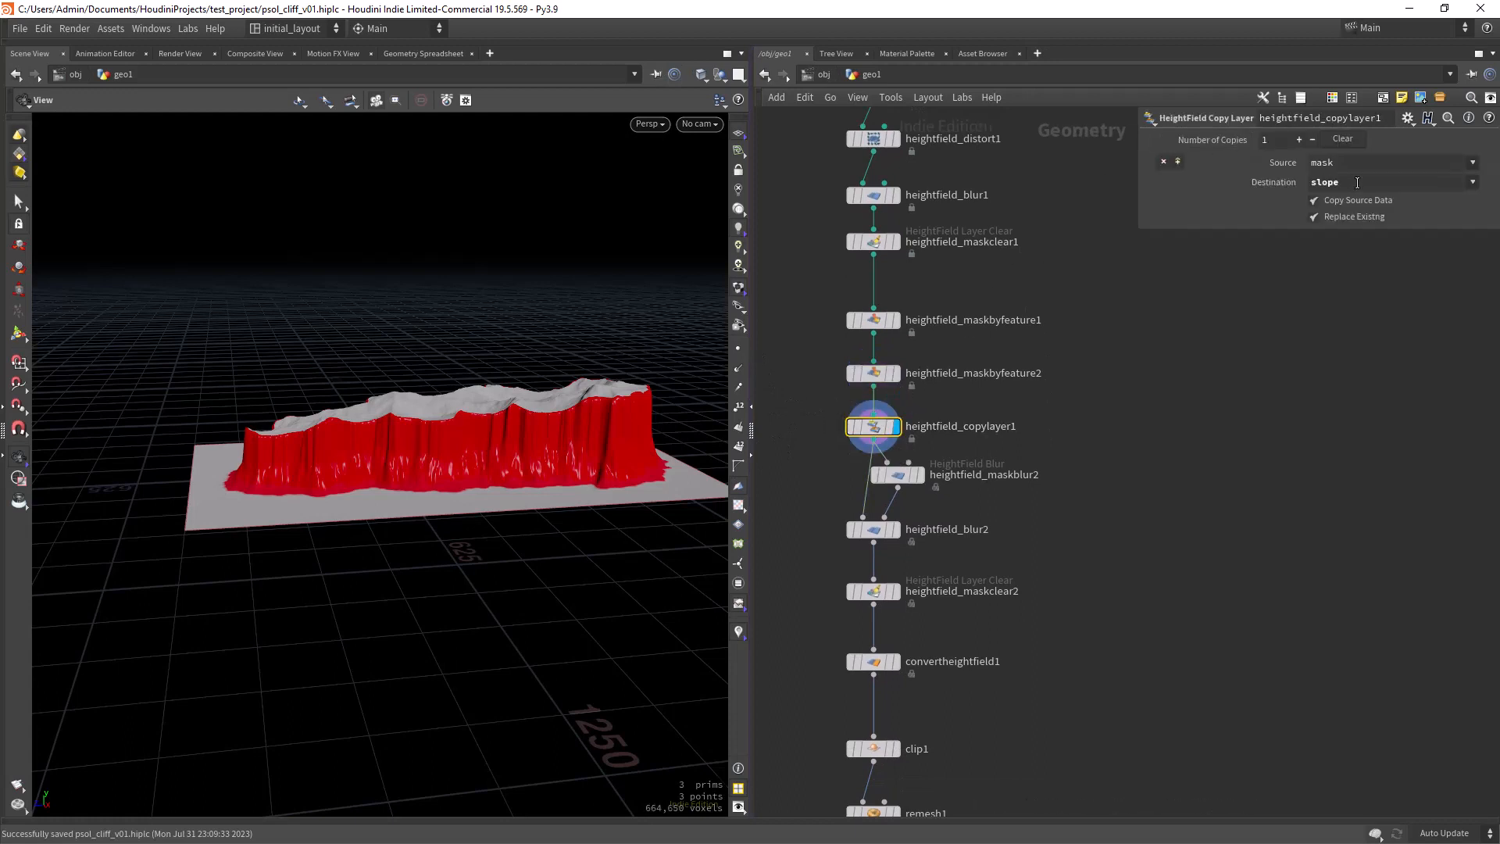
middle_drag(1080, 442, 1065, 288)
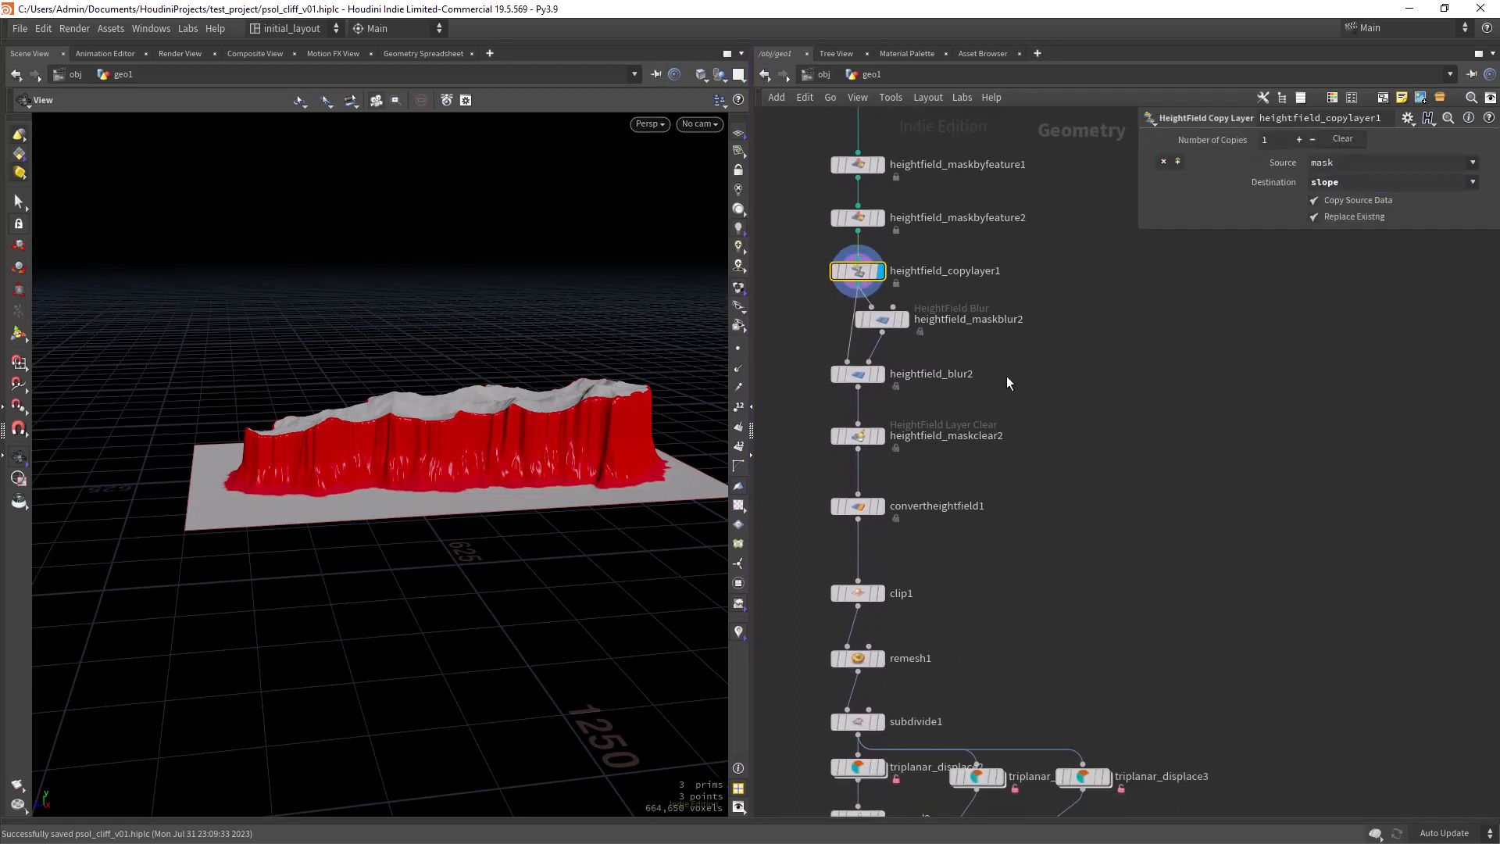
Display the heightfield_blur2 output and inspect the blurred cliff sides from several angles
scroll(1005, 375, up, 1)
middle_drag(1003, 374, 1032, 320)
mouse_move(854, 341)
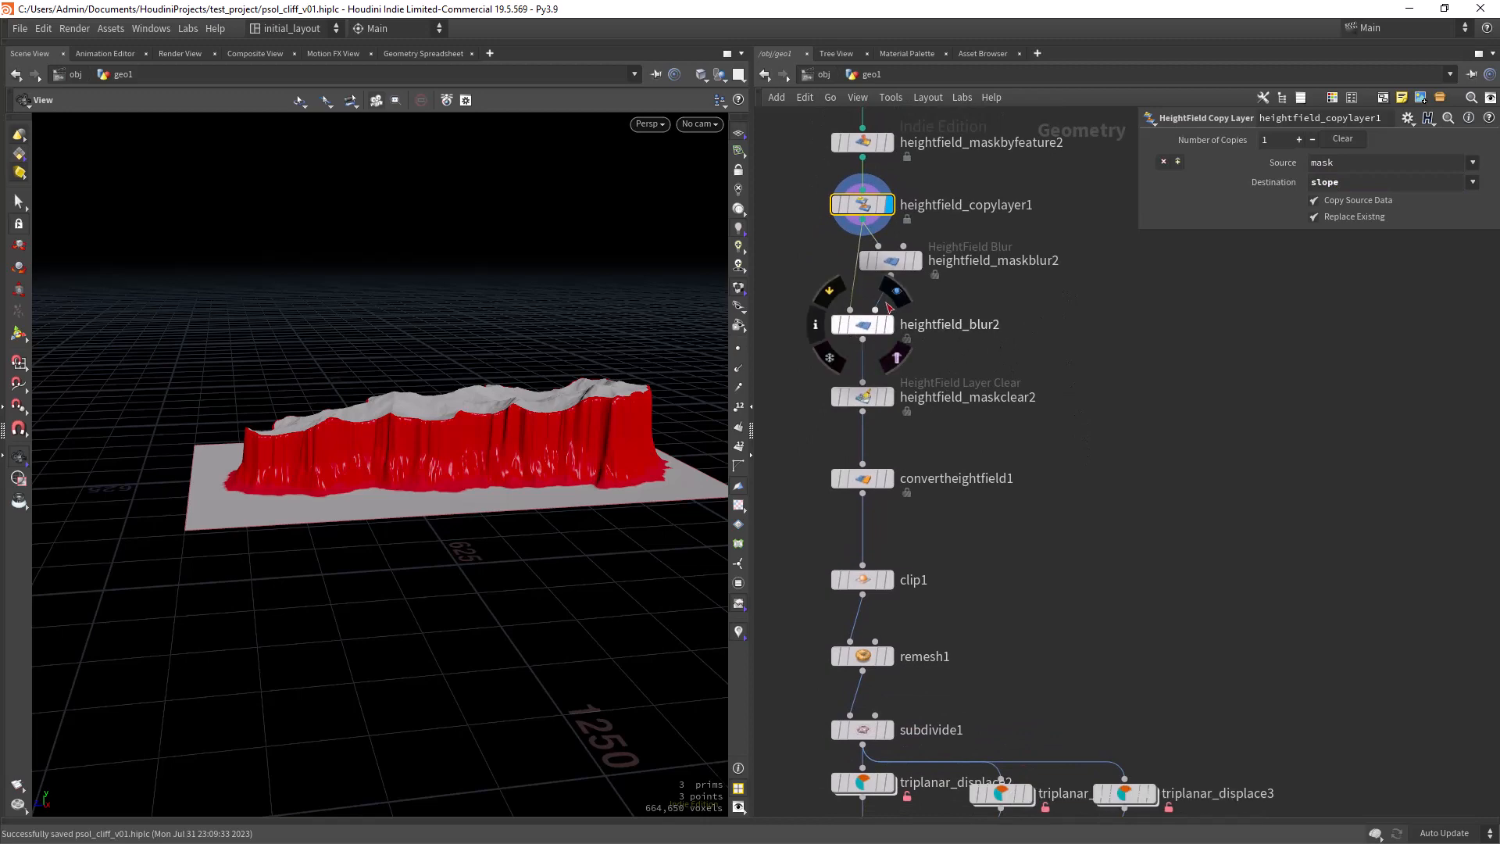
click(891, 303)
scroll(408, 465, up, 4)
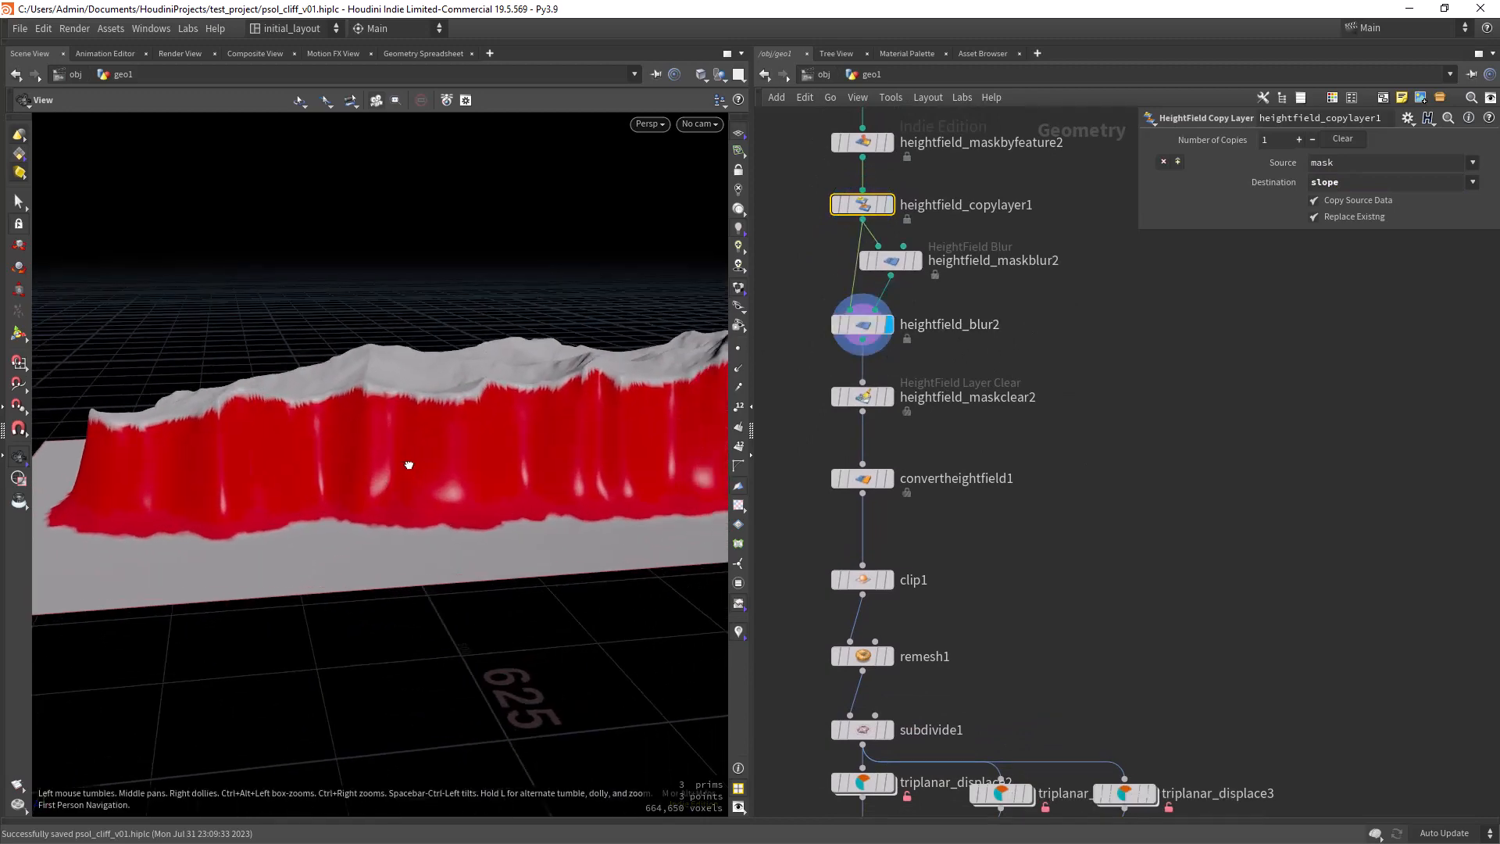
drag(408, 465, 707, 414)
scroll(457, 455, up, 2)
Display the convertheightfield1 output and inspect the resulting polygon mesh up close
middle_drag(853, 437, 864, 288)
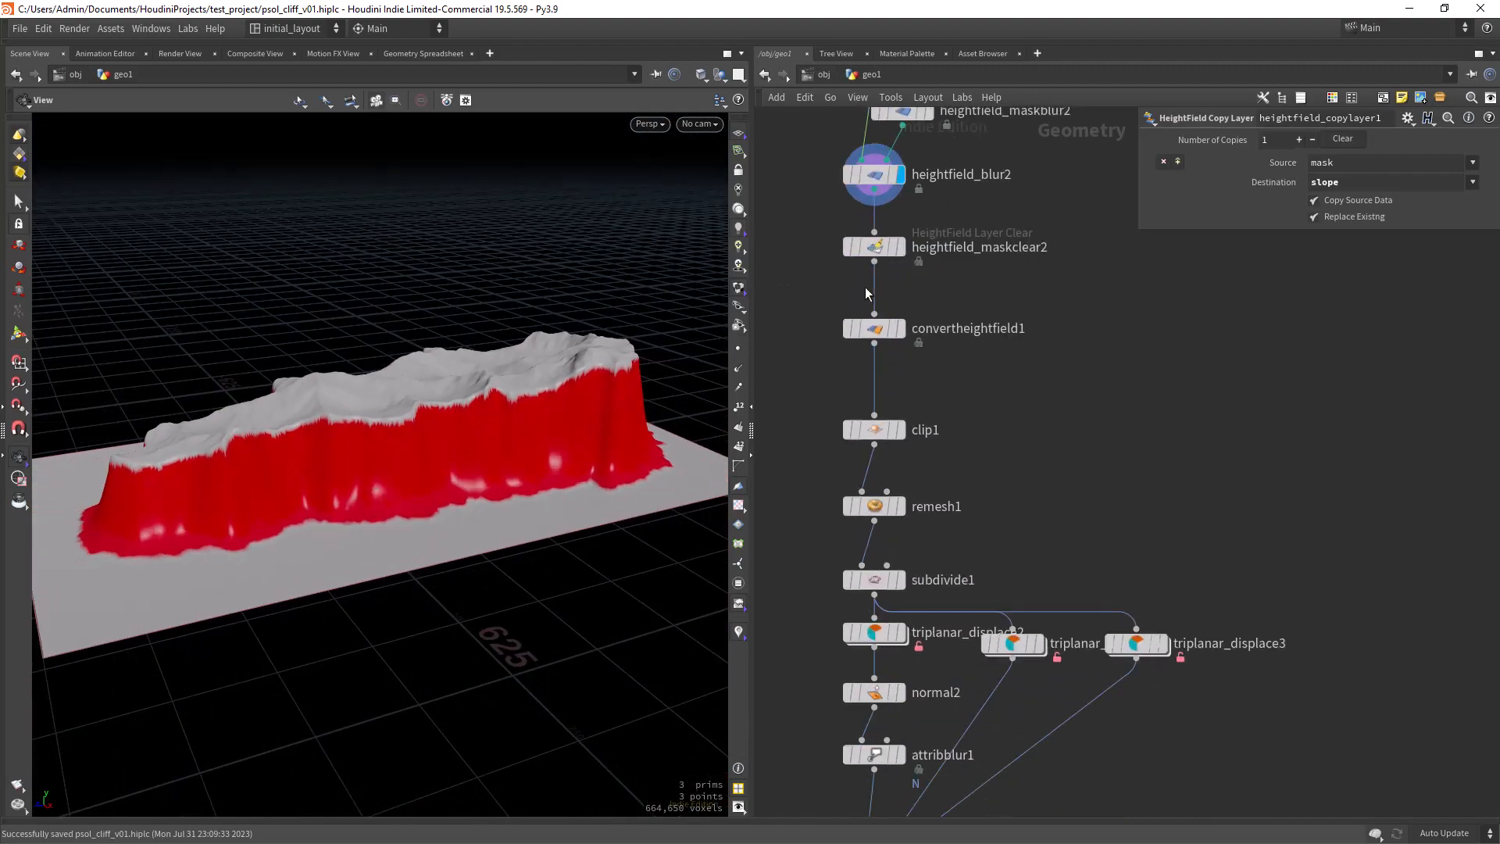
click(896, 305)
scroll(479, 445, up, 10)
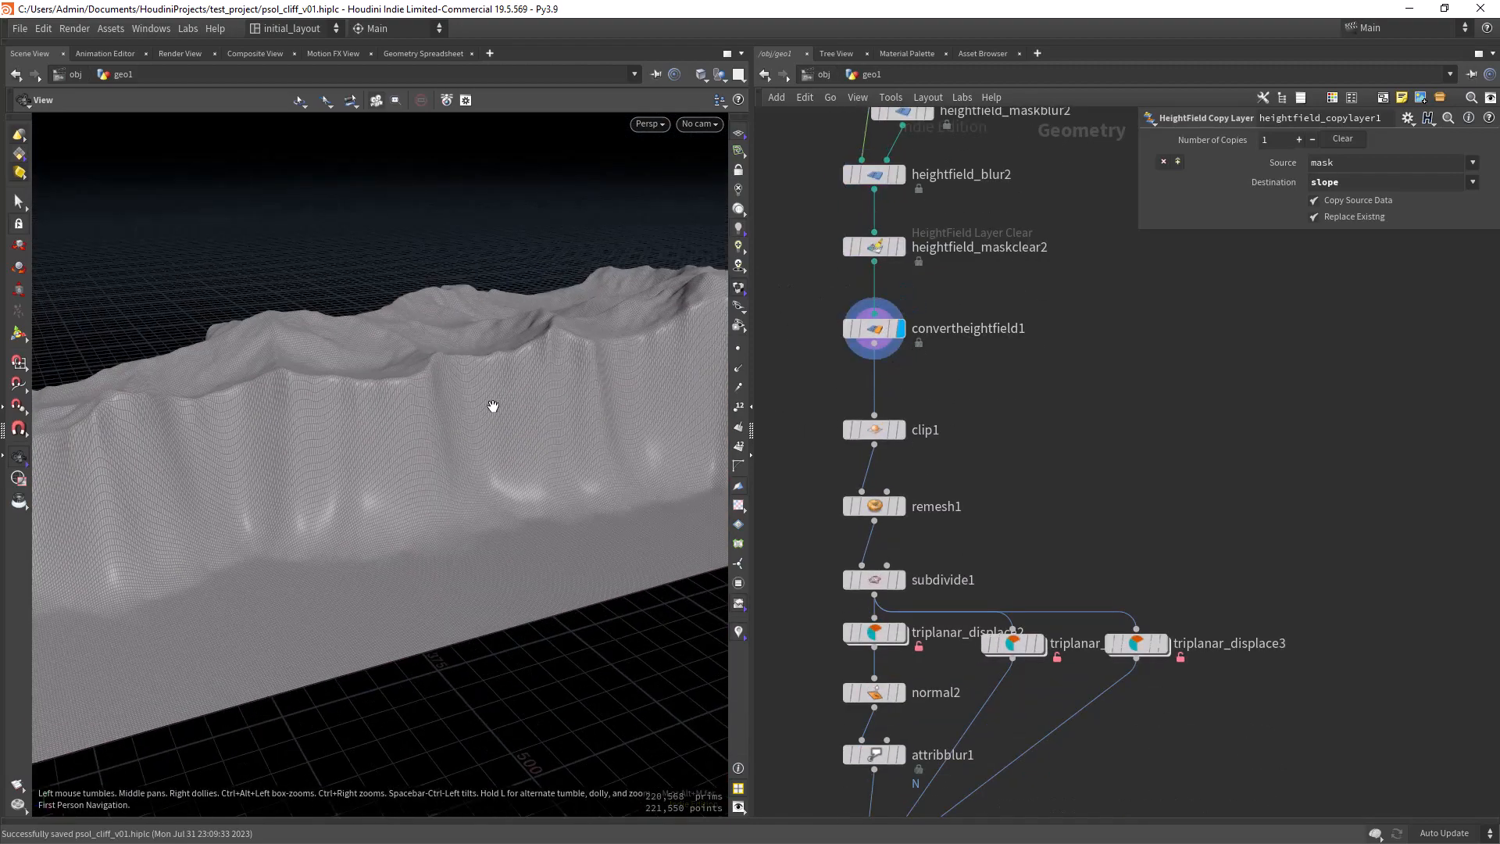
Examine the converted mesh's stretched polygons along the steep cliff sides from several angles and distances
scroll(471, 446, down, 6)
drag(470, 461, 348, 461)
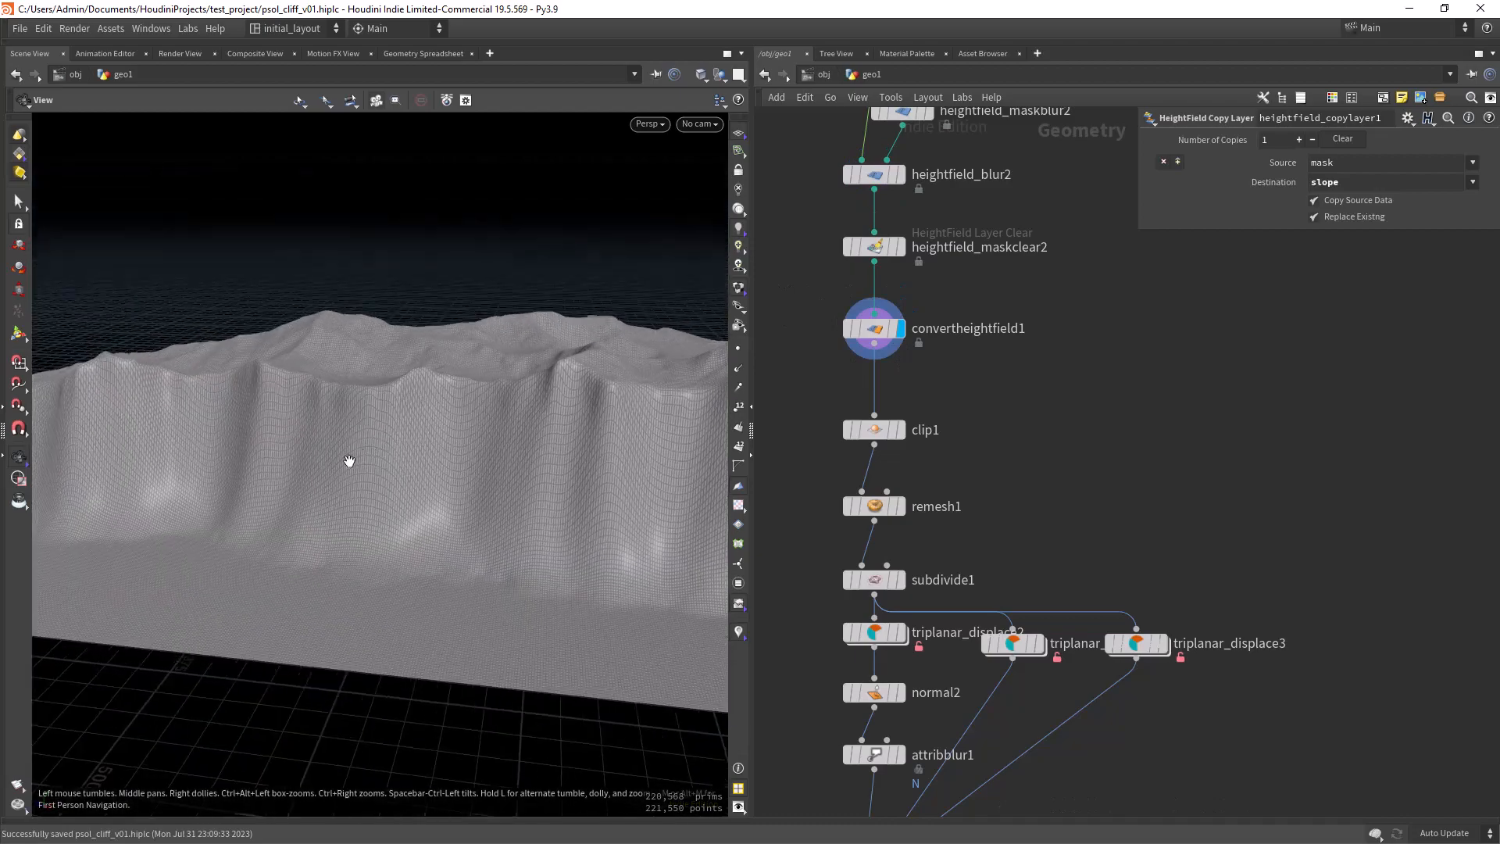
scroll(445, 435, up, 8)
drag(446, 435, 381, 382)
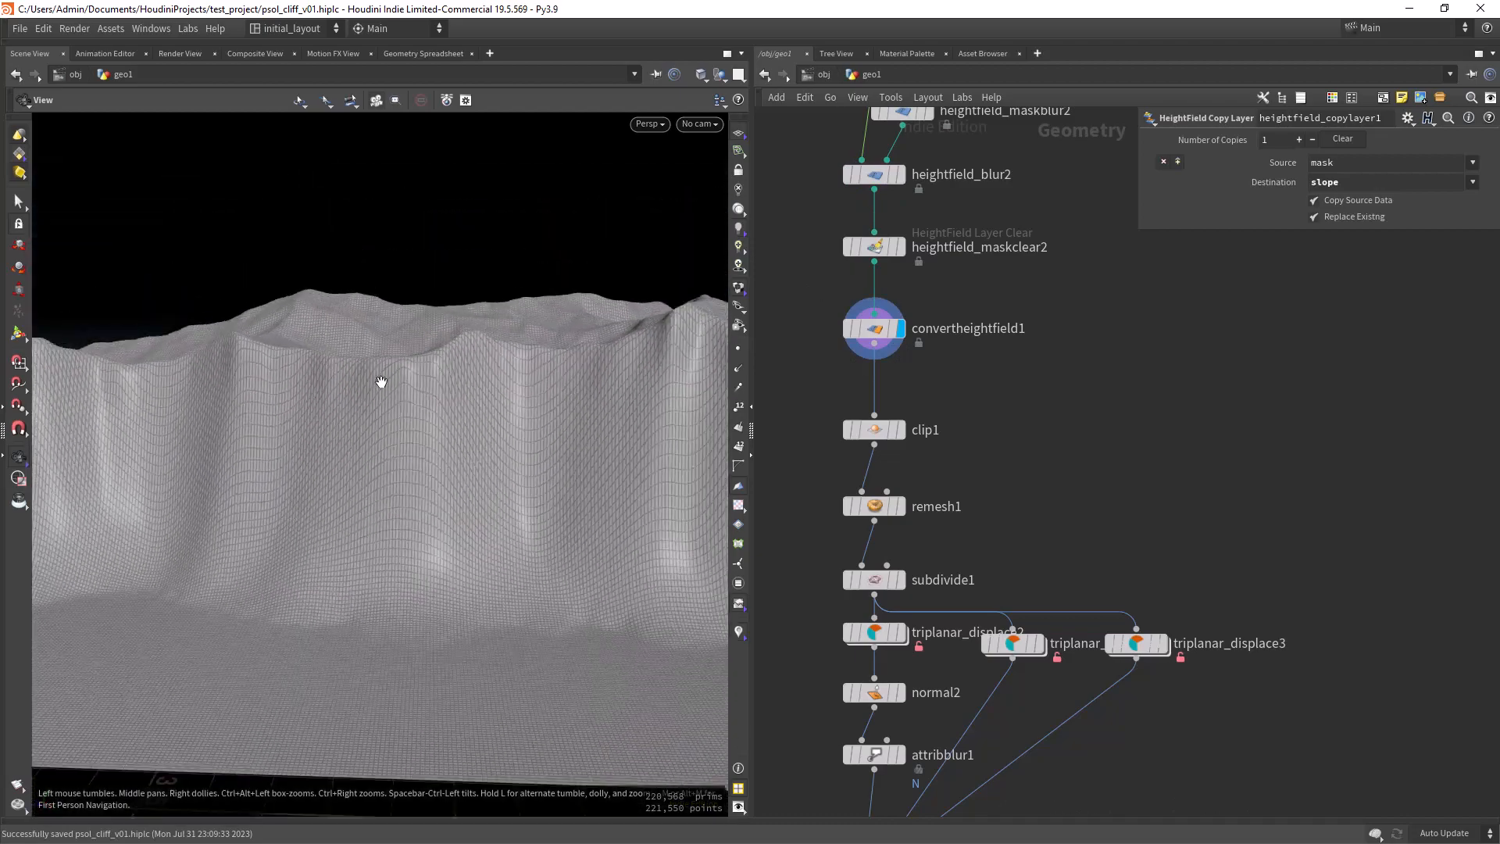
drag(402, 589, 413, 417)
Display the remesh1 output, open its parameters and inspect the even triangulation on the cliff sides
middle_drag(791, 405, 778, 290)
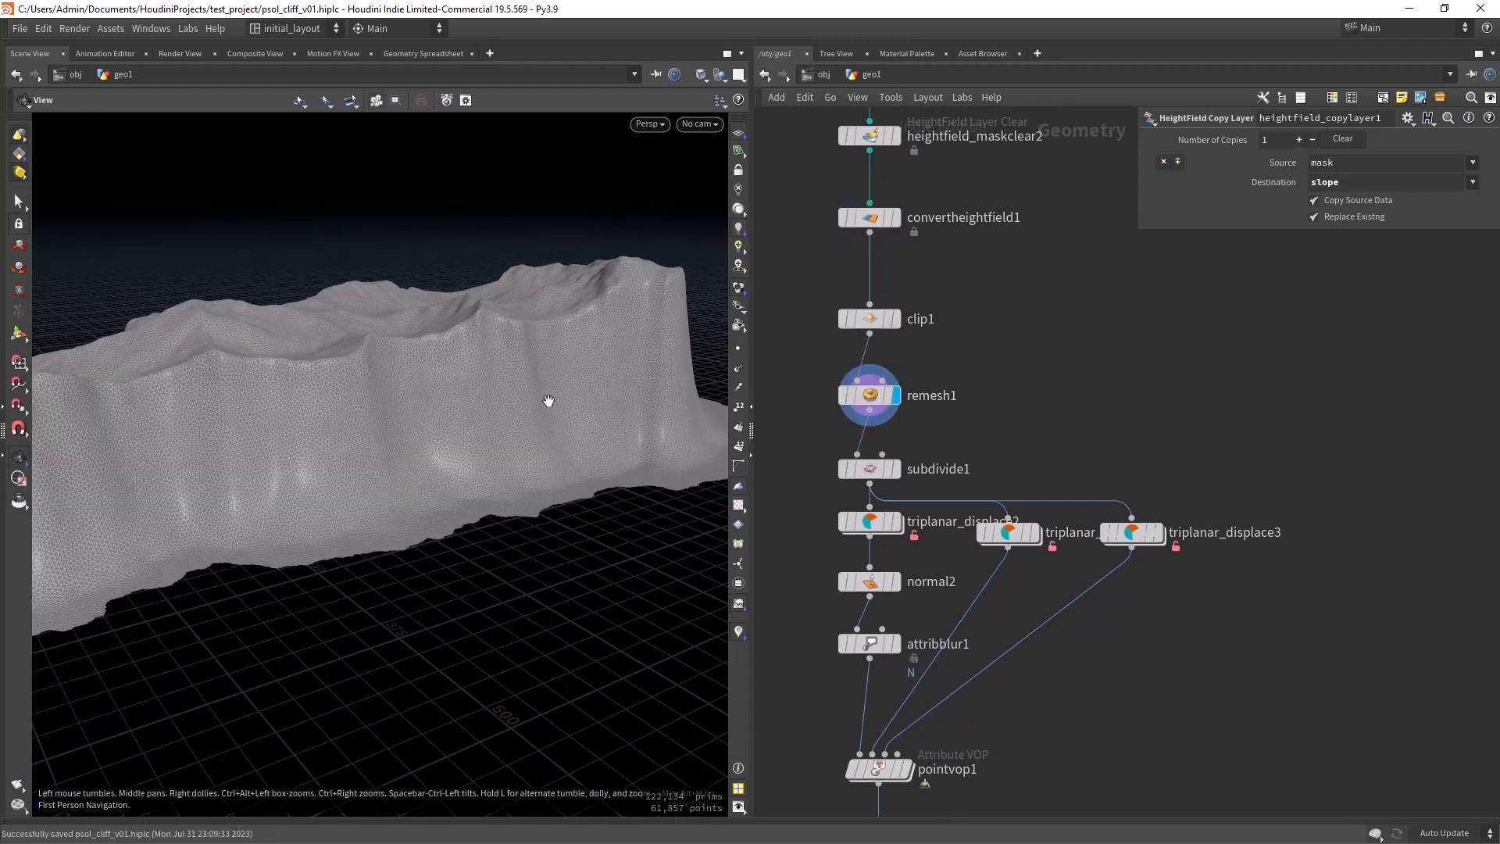
right_drag(417, 336, 449, 409)
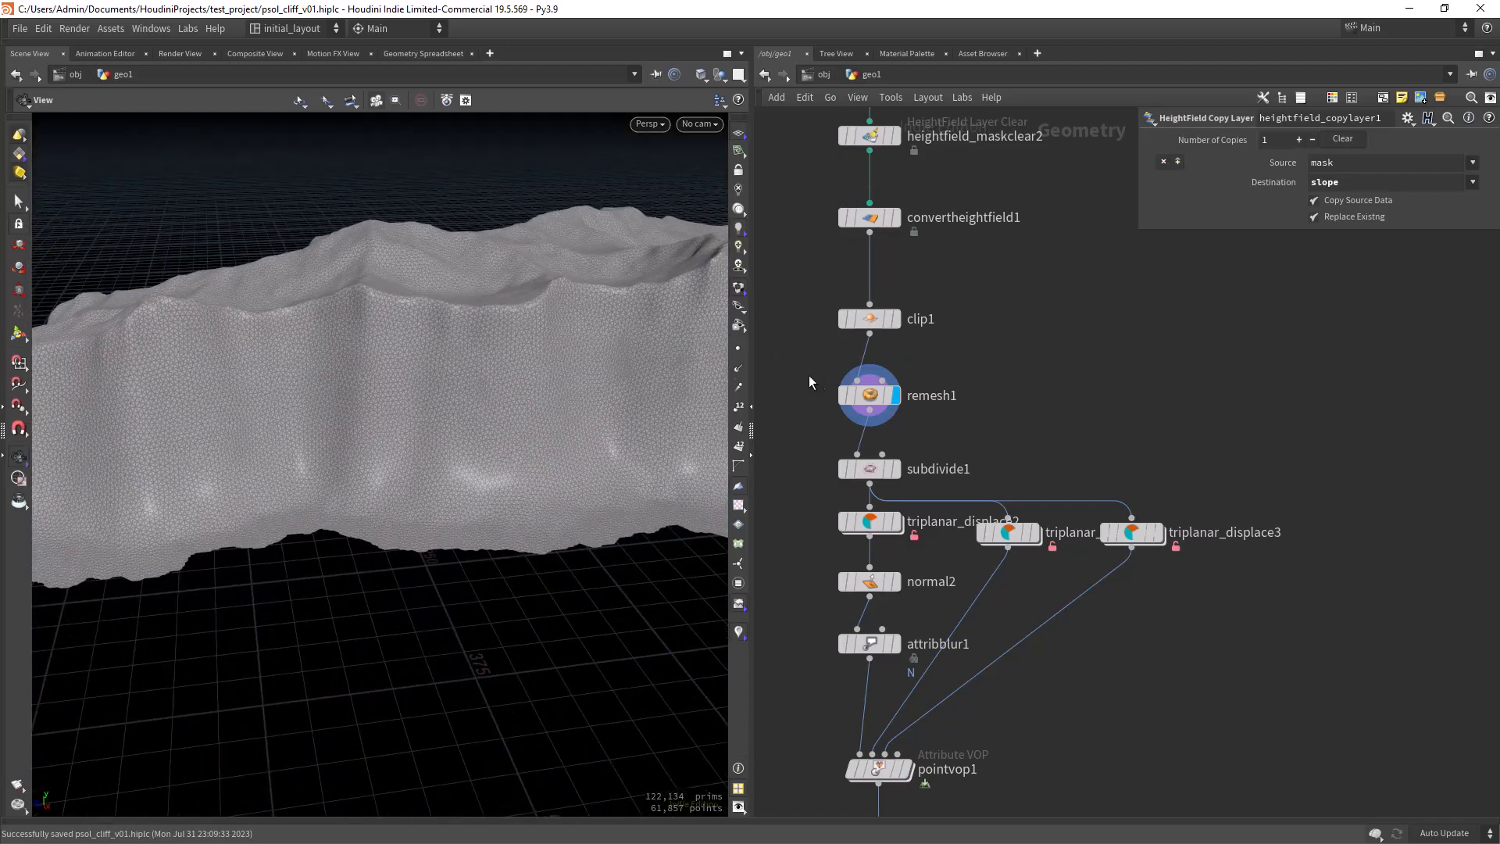
click(867, 394)
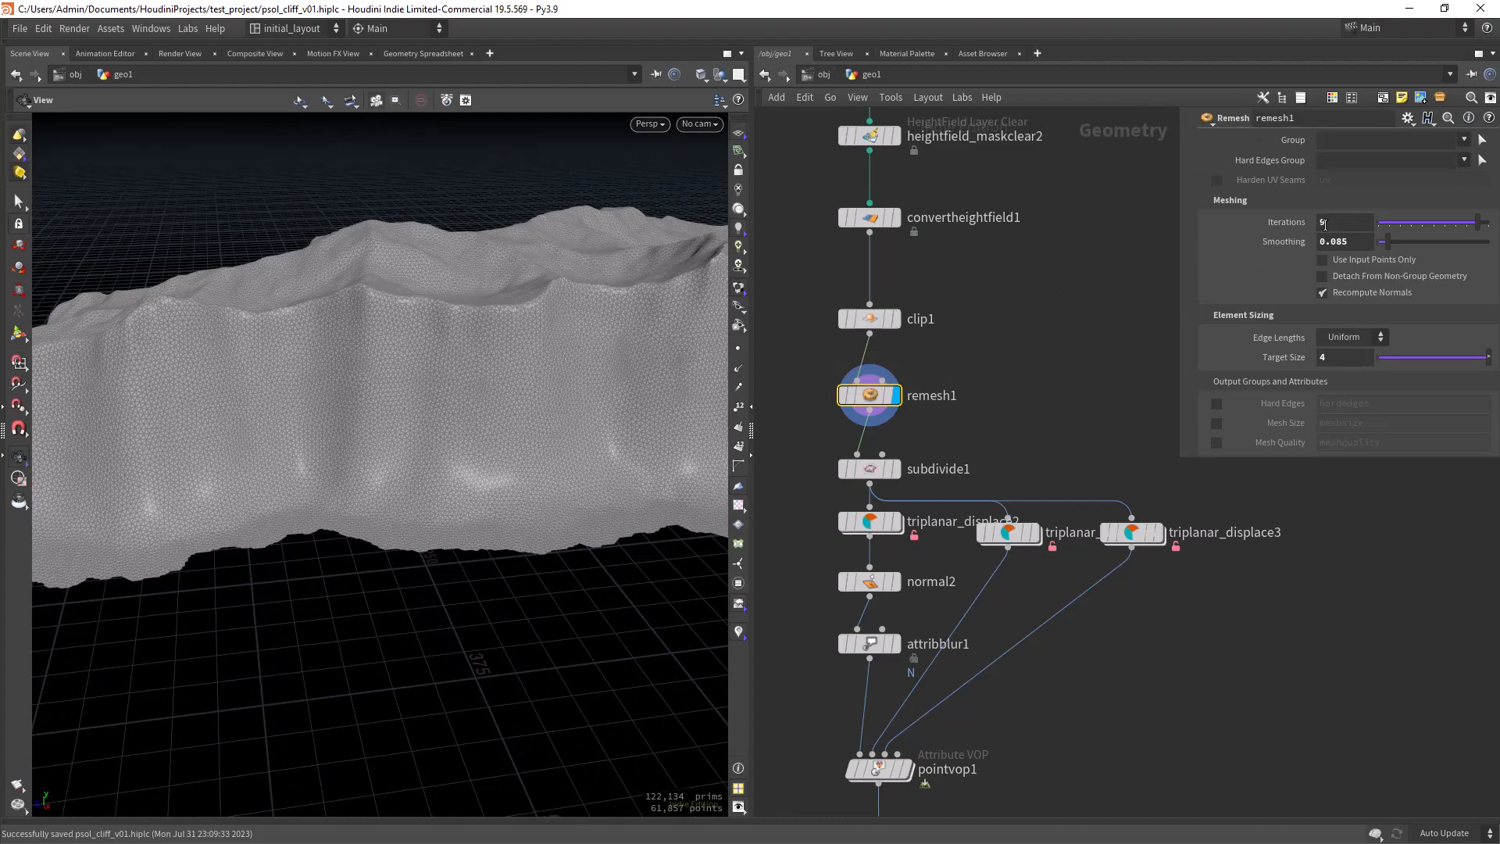
drag(357, 412, 394, 426)
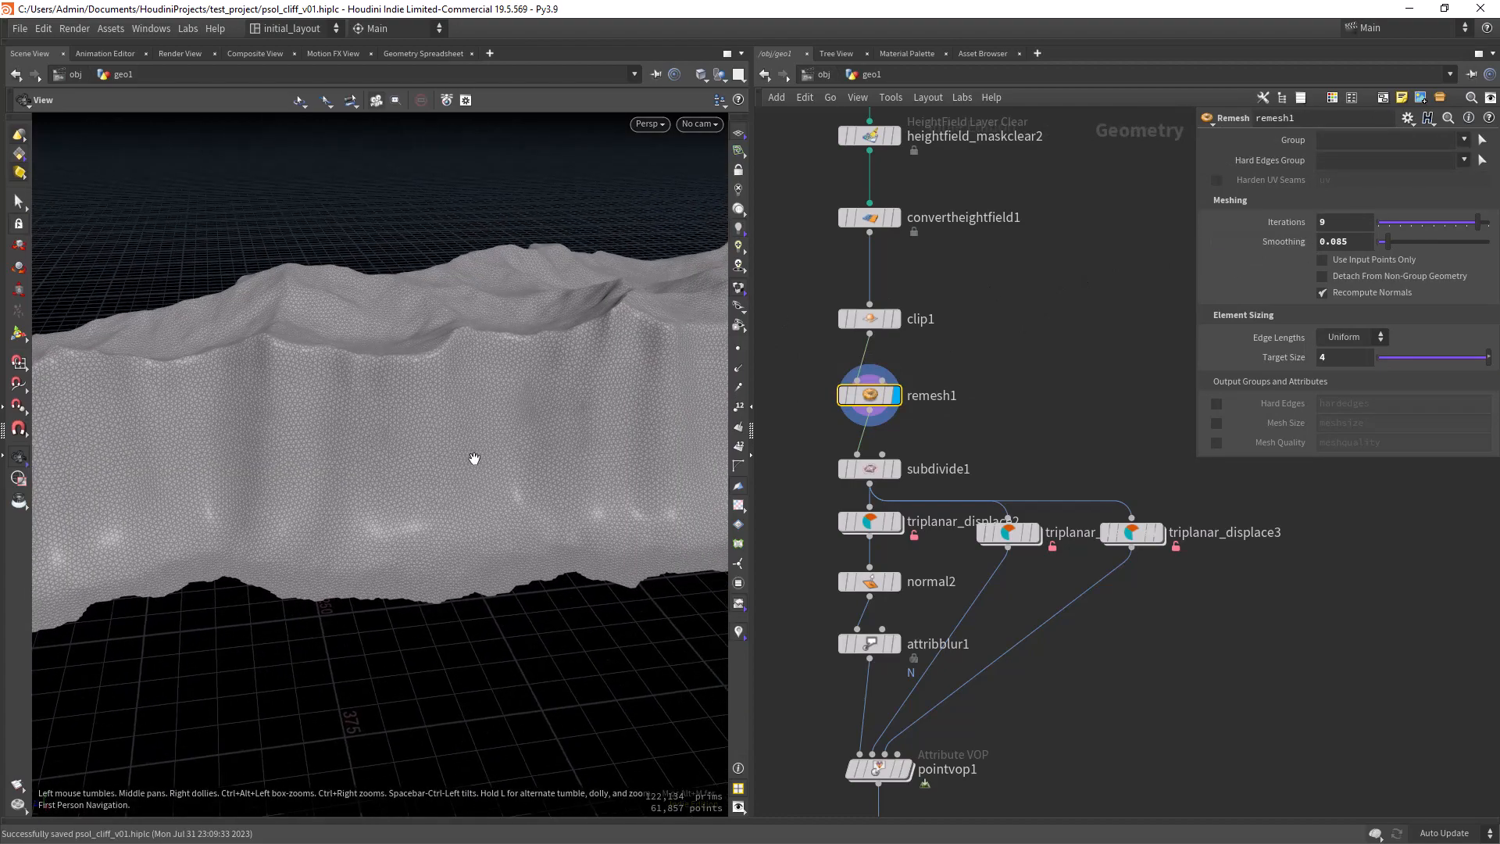
drag(474, 458, 461, 429)
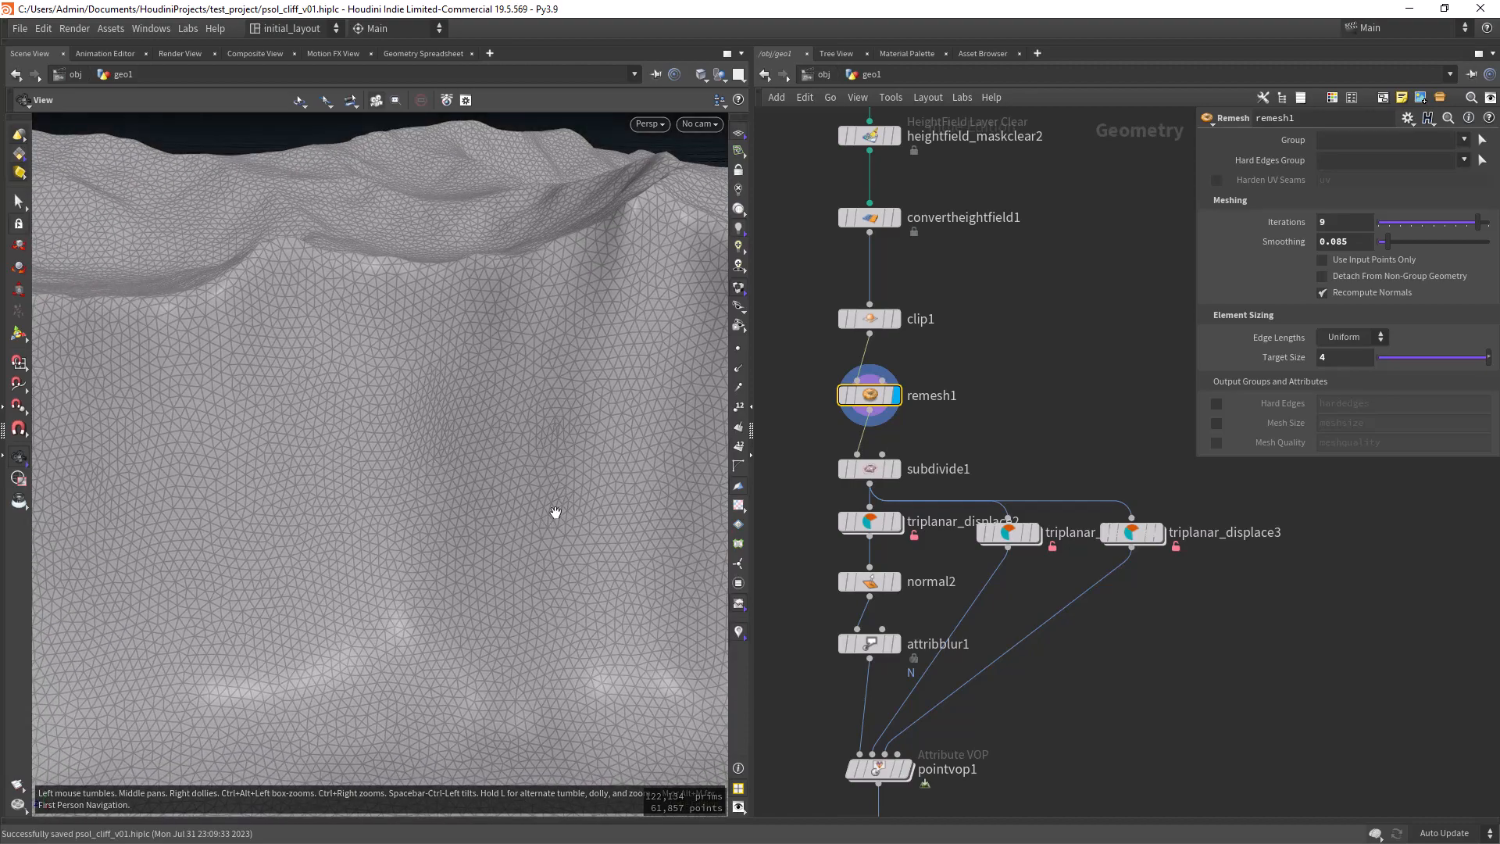
scroll(444, 439, down, 6)
drag(472, 430, 560, 409)
Set the subdivision depth of subdivide1 to 1
middle_drag(936, 423, 941, 241)
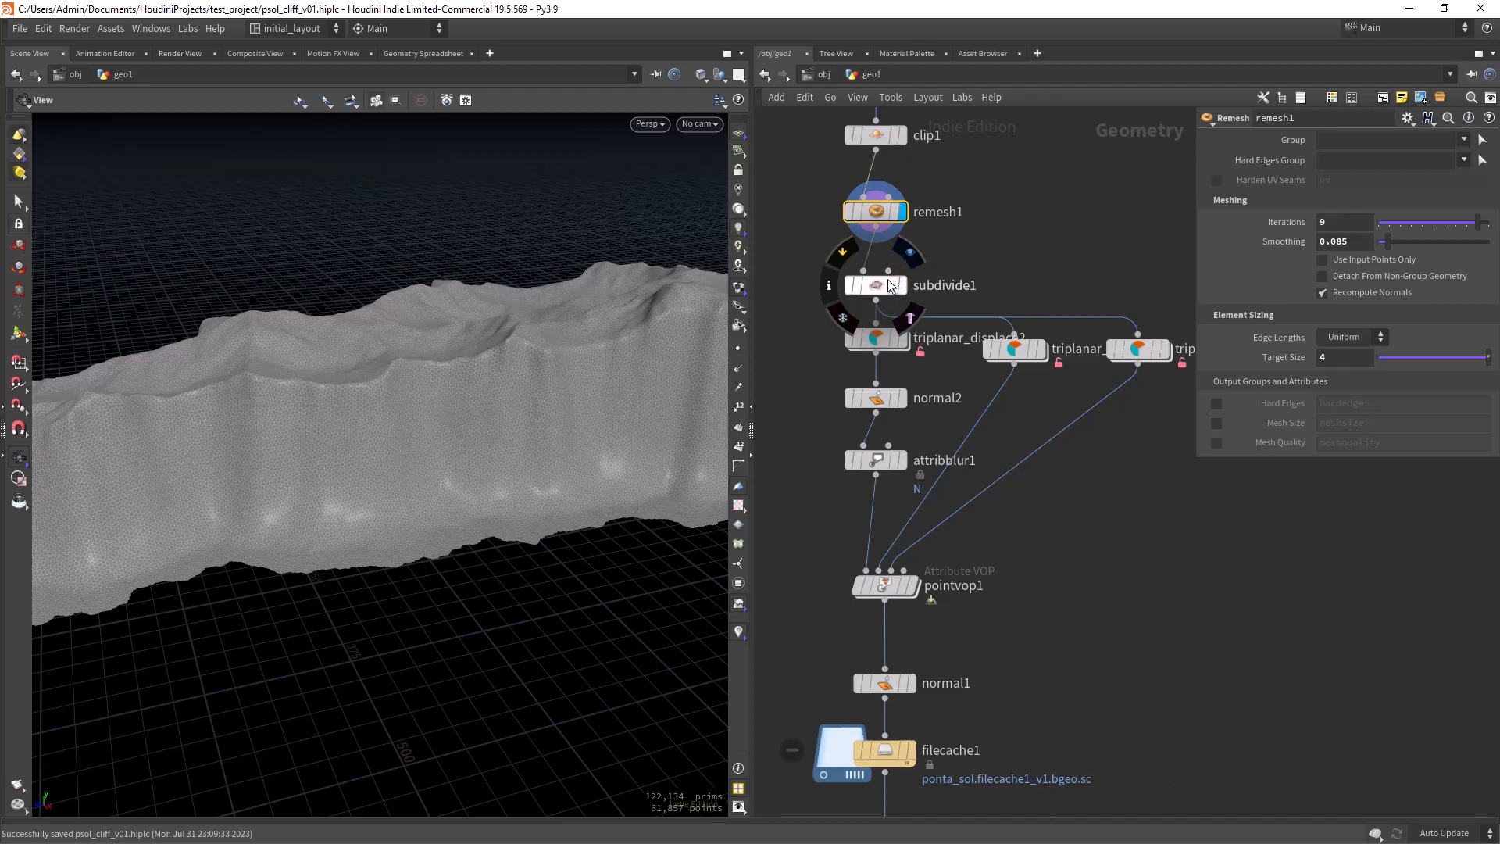
mouse_move(1084, 355)
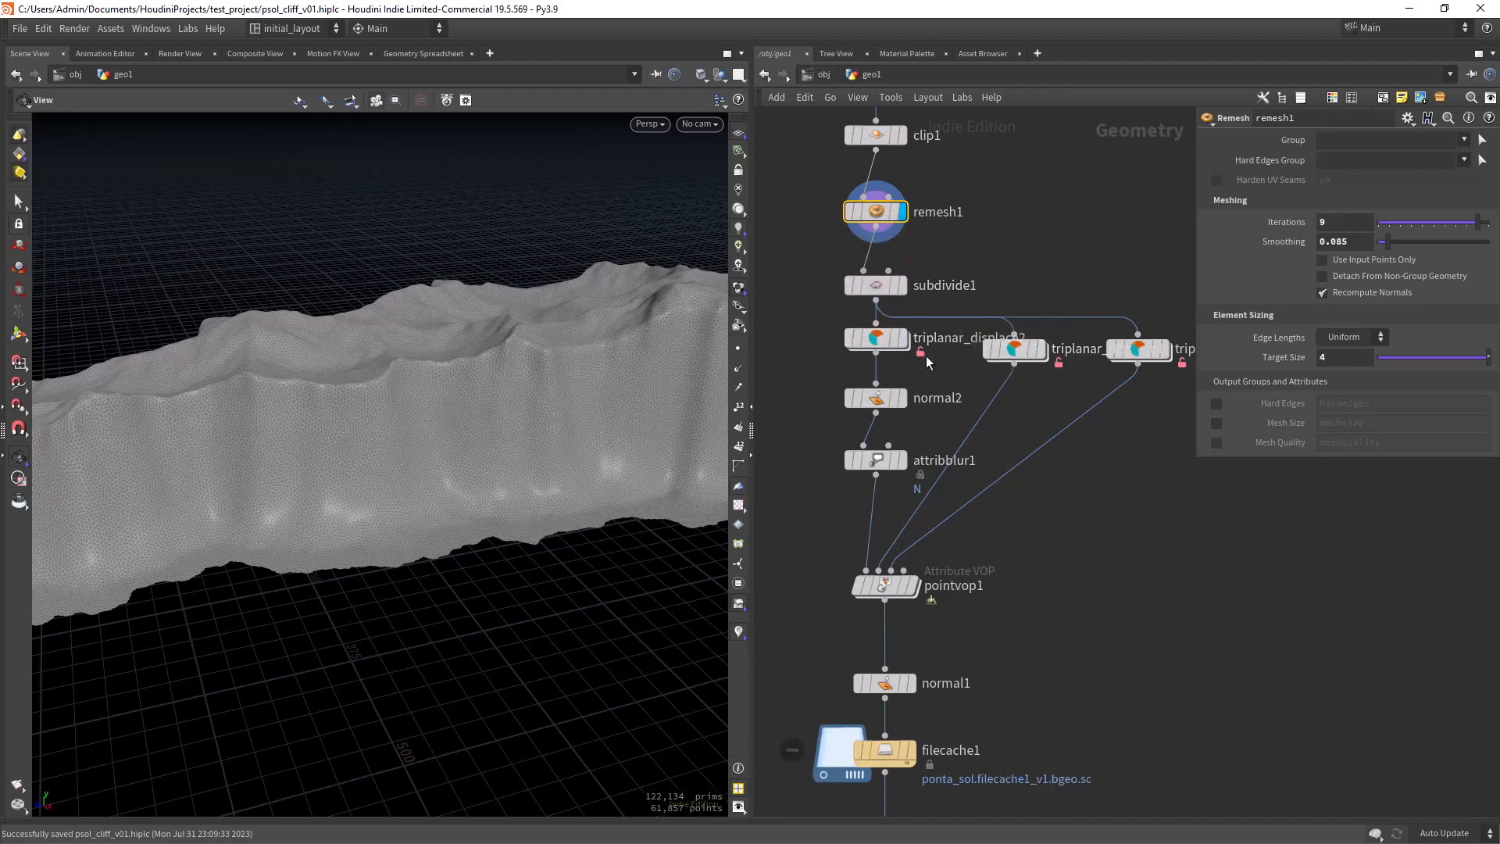
drag(485, 448, 549, 331)
mouse_move(878, 285)
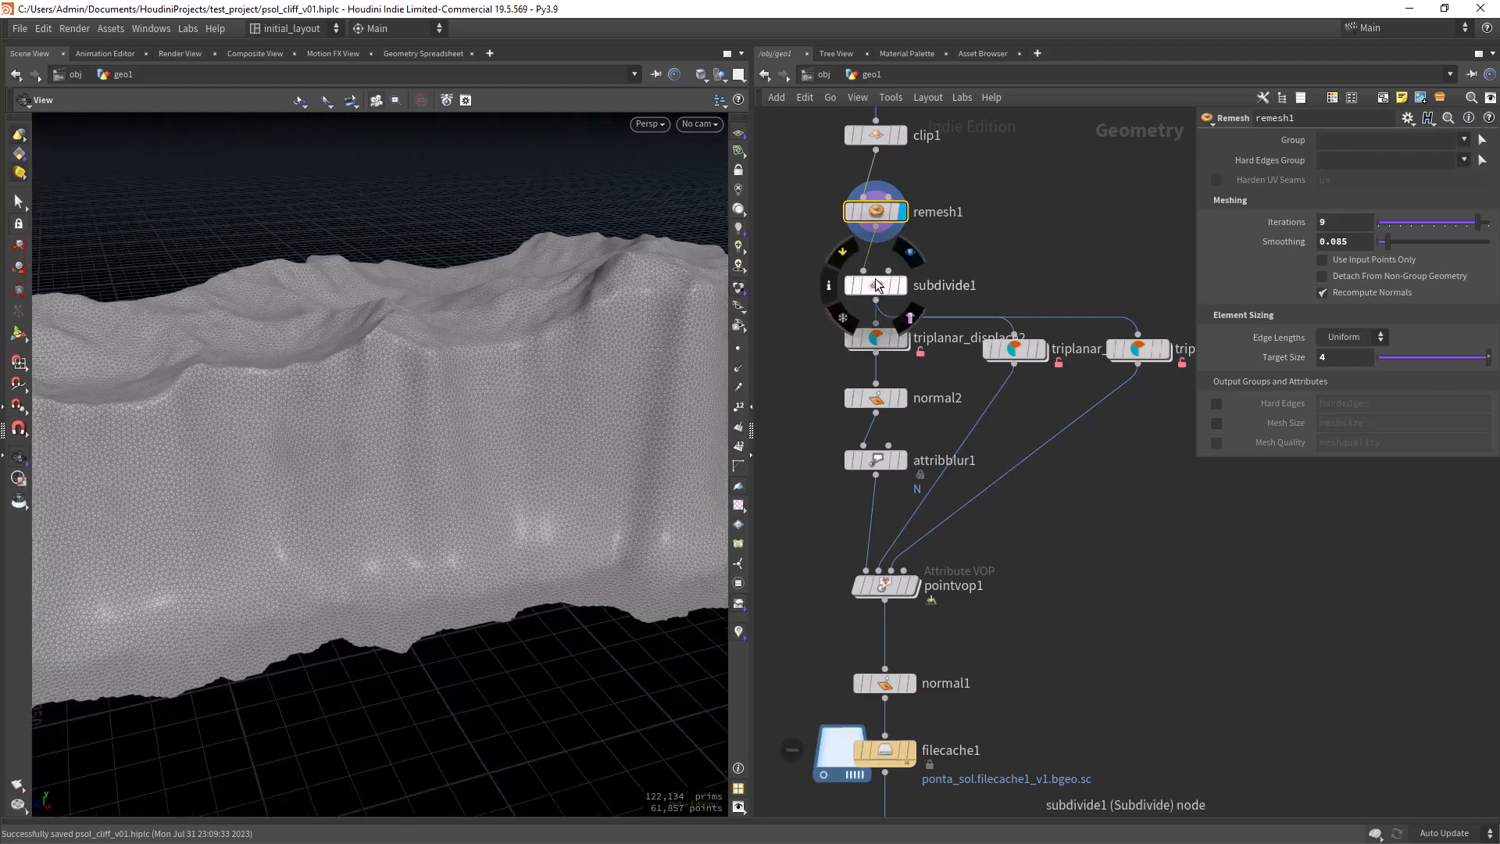
drag(878, 286, 879, 290)
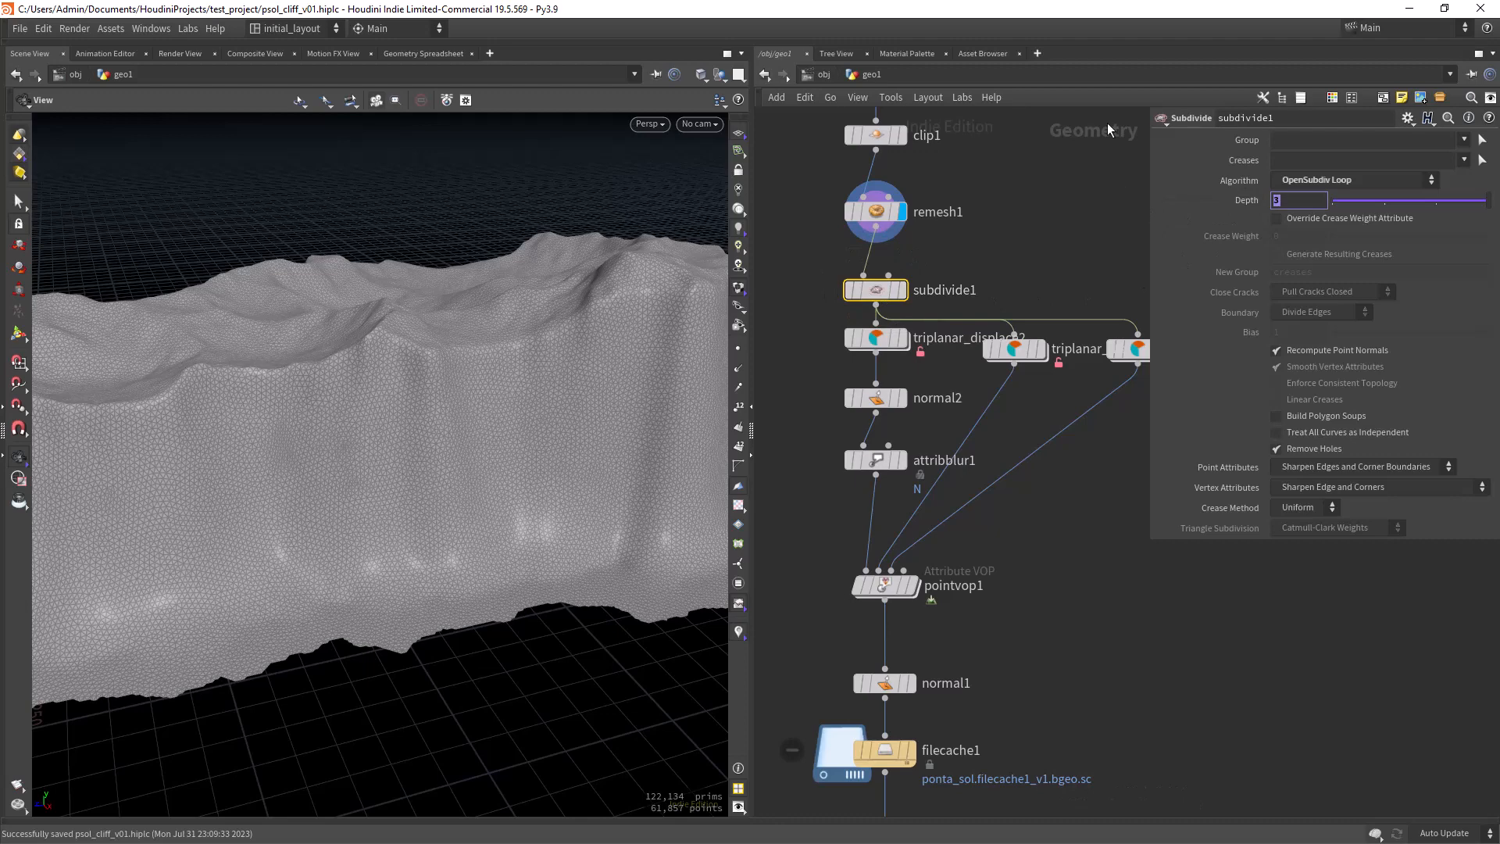
text(1)
key(Return)
scroll(793, 406, up, 1)
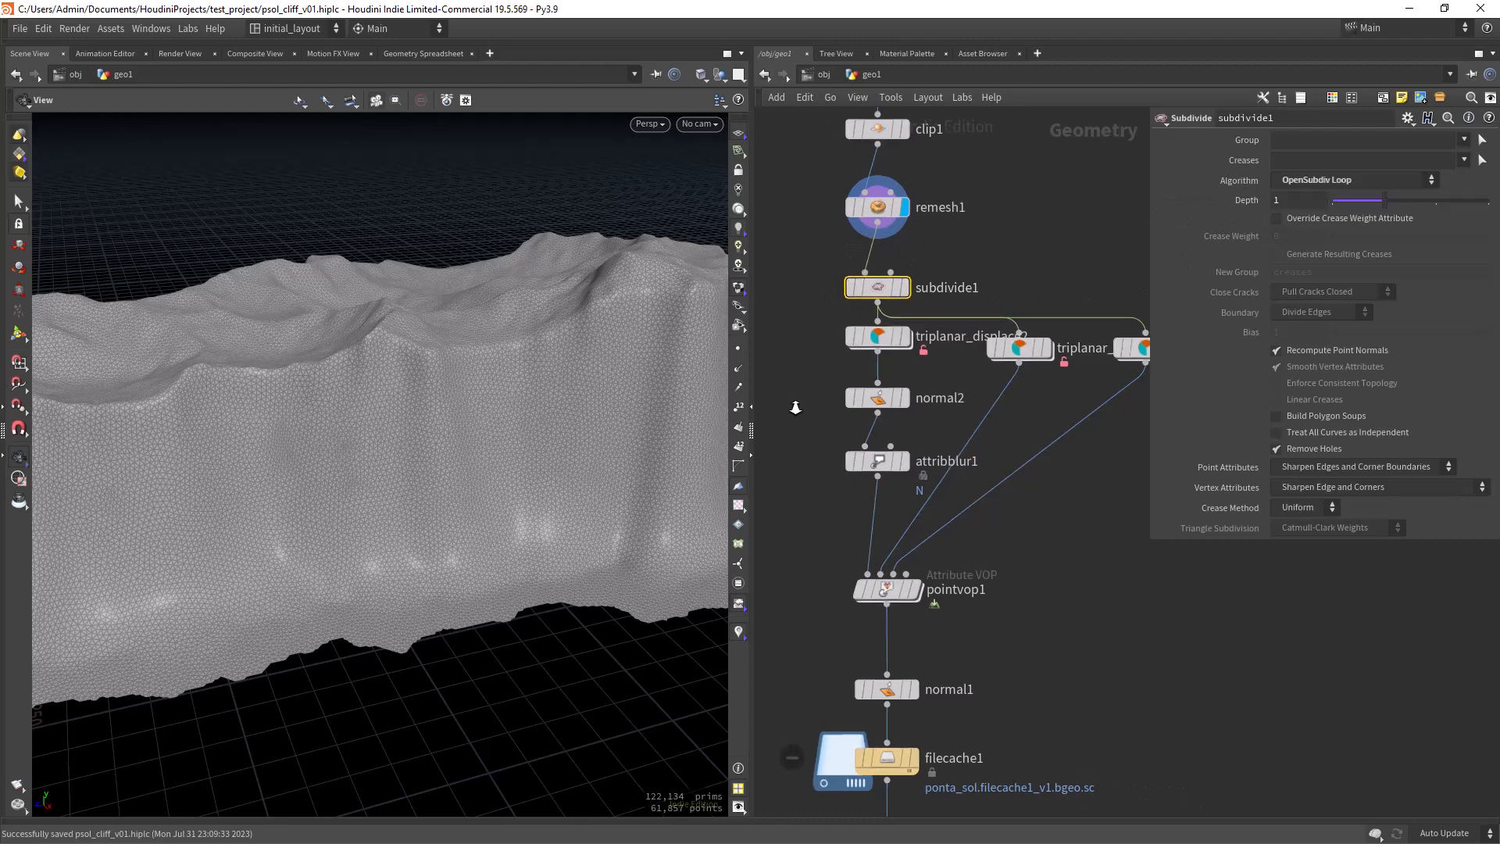
Display the normal1 output, hide the wireframe overlay and inspect the displaced cliff
middle_drag(795, 454, 777, 344)
mouse_move(882, 596)
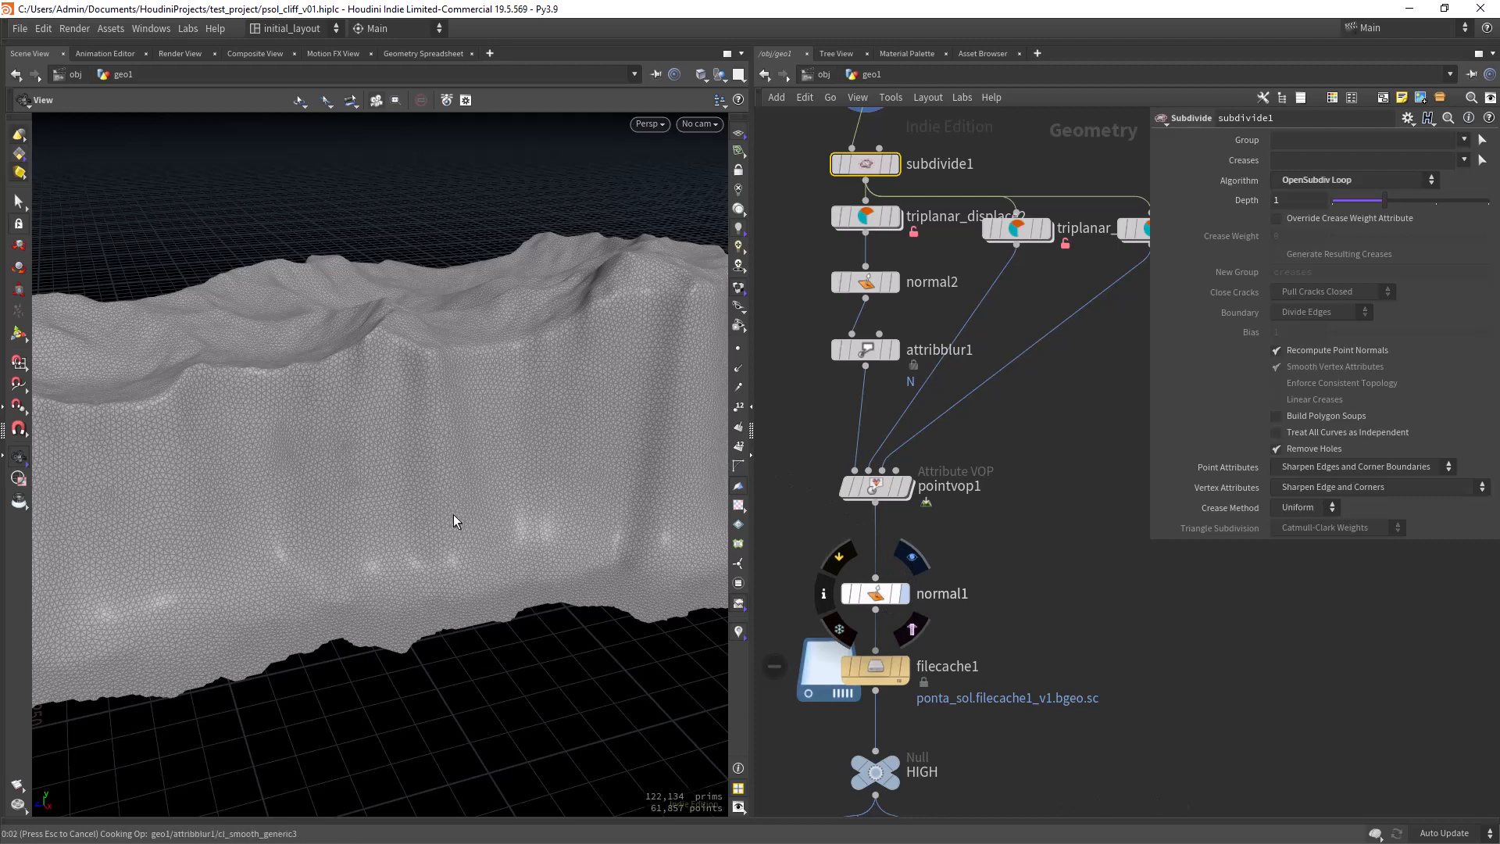
drag(511, 482, 479, 508)
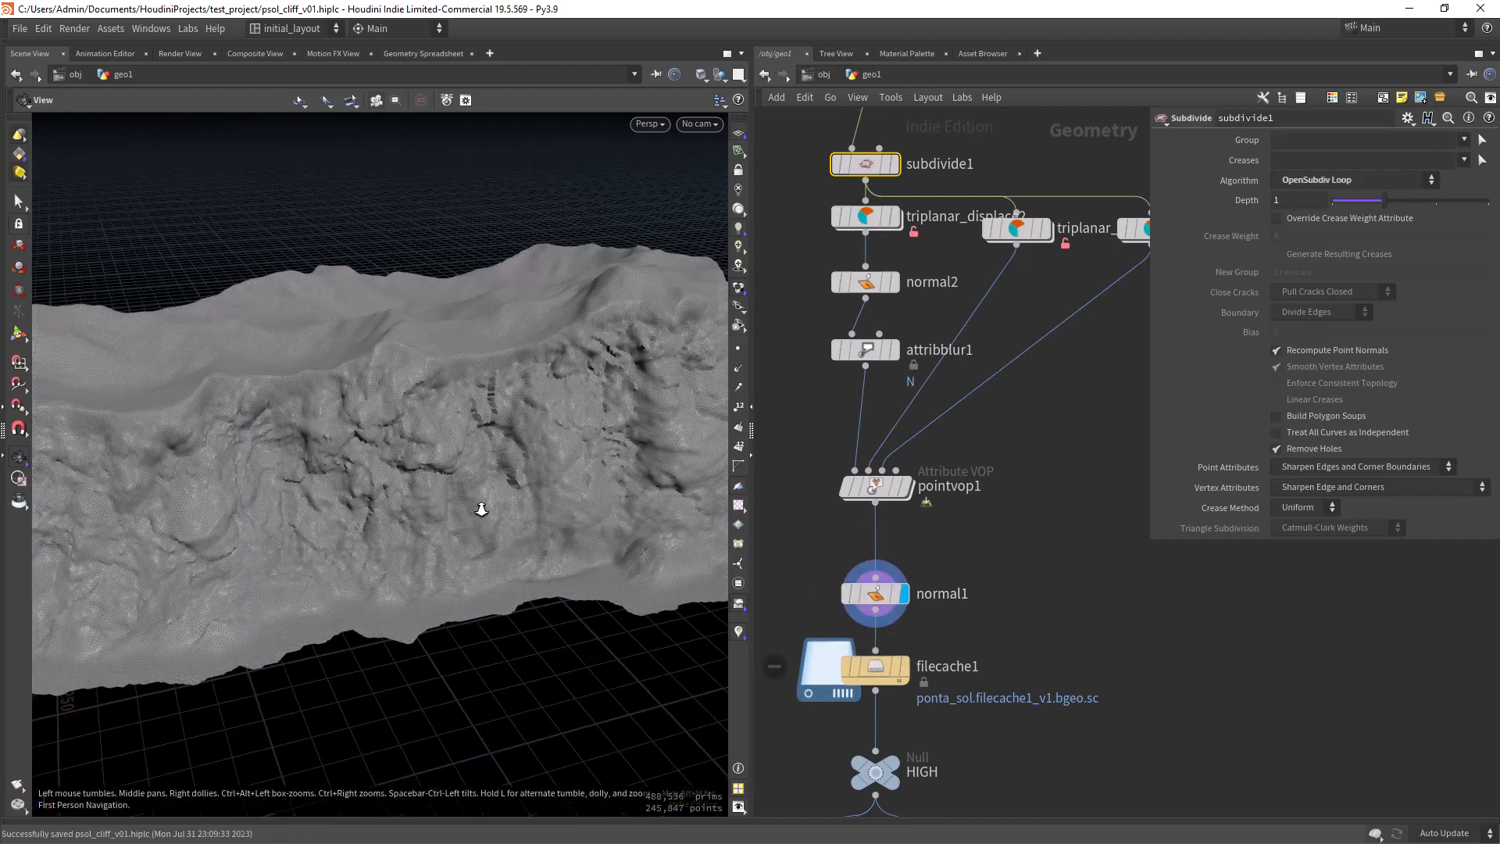
scroll(486, 502, down, 3)
key(shift+w)
drag(360, 508, 492, 445)
Display the filecache1 output and inspect the cached high-resolution rock detail up close and from a distance
mouse_move(901, 665)
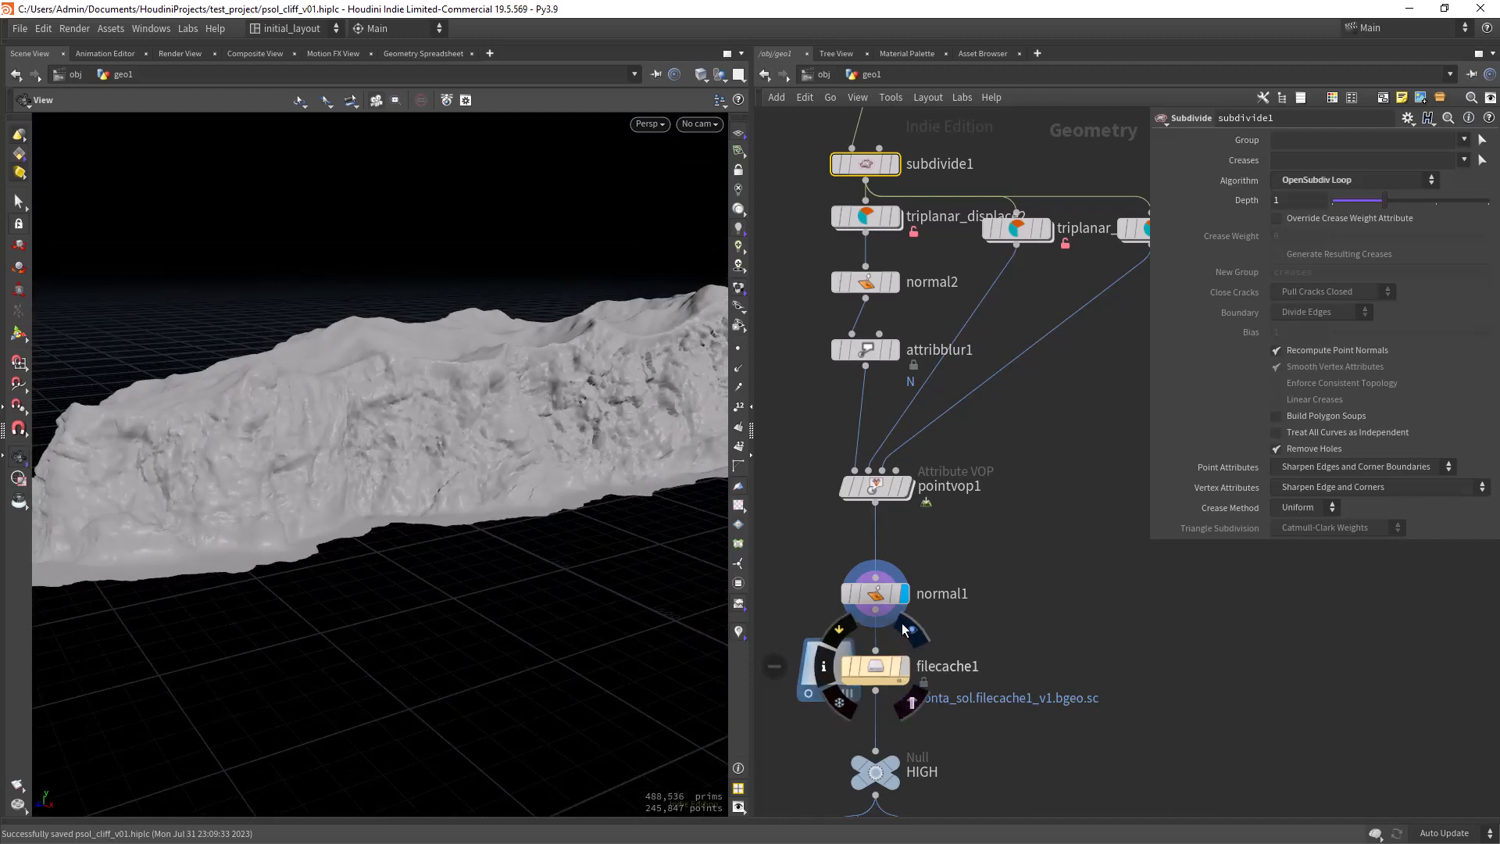
key(ctrl+s)
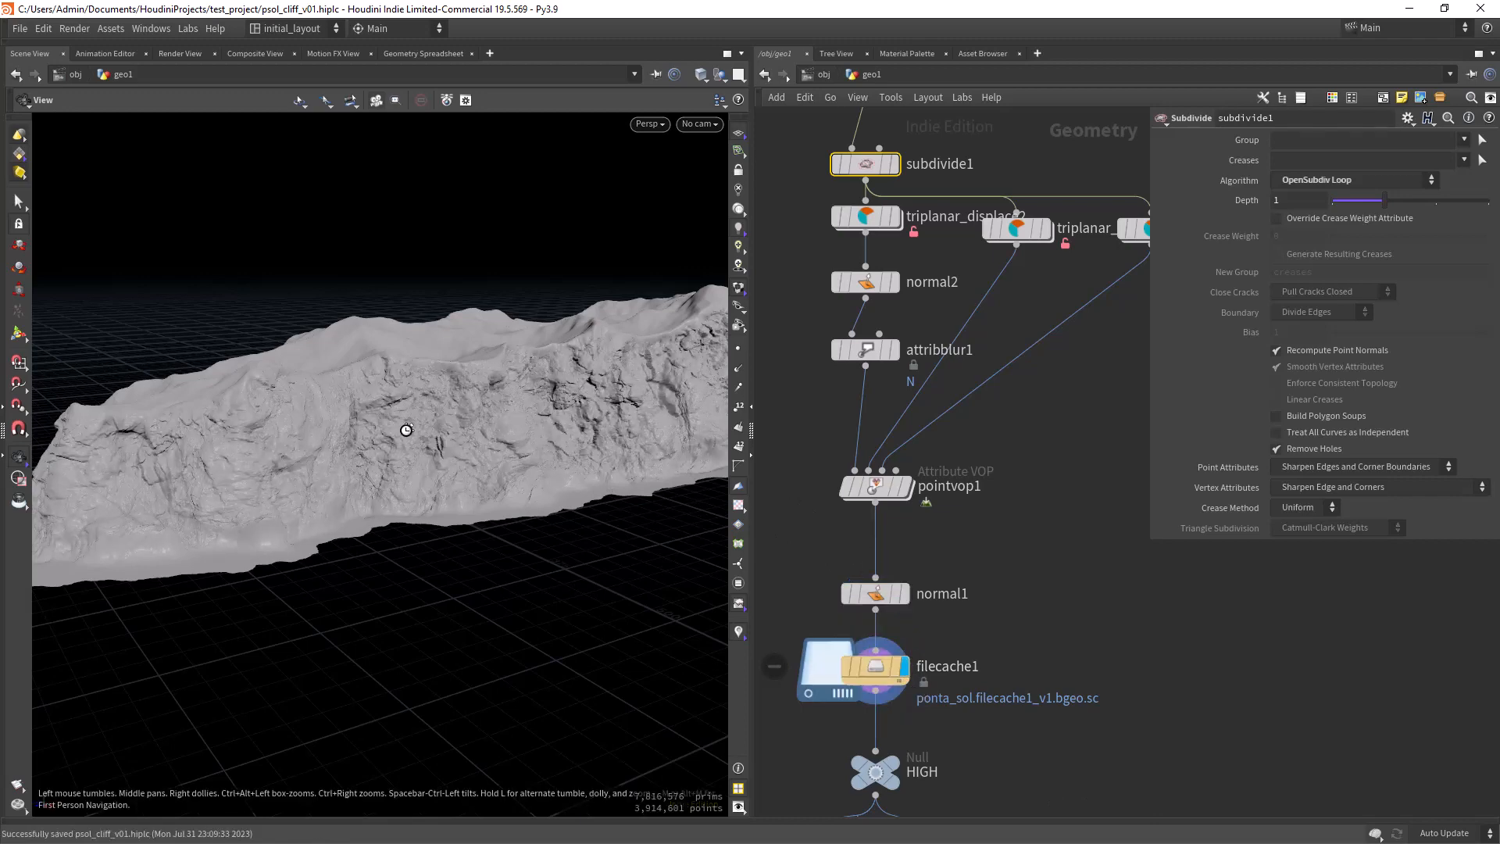
drag(406, 430, 624, 755)
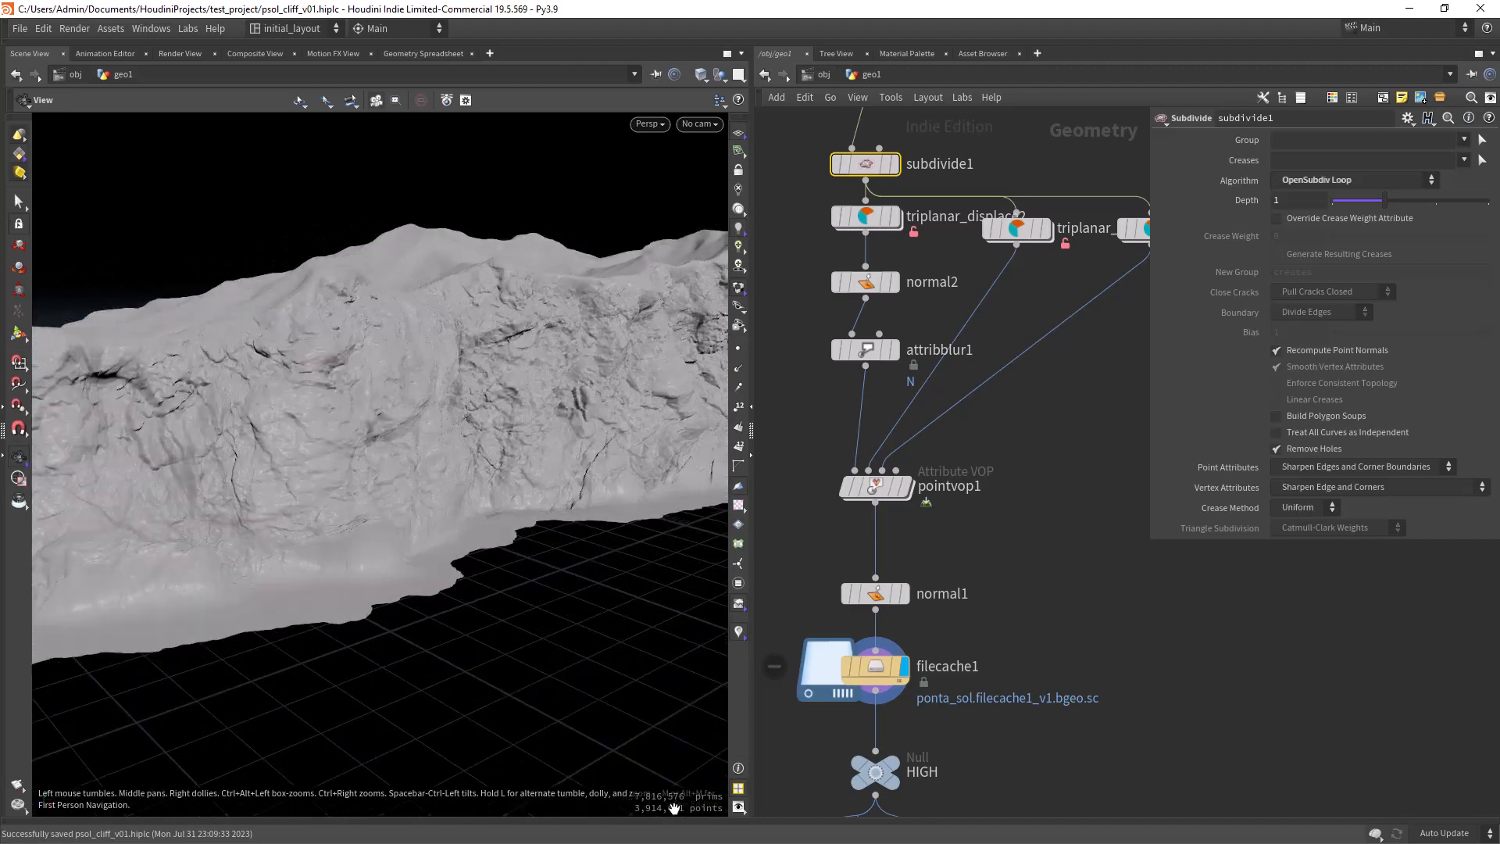
drag(507, 642, 460, 472)
drag(370, 490, 438, 457)
Switch the display back to normal1 and view the lower-resolution displaced cliff
middle_drag(783, 386, 792, 496)
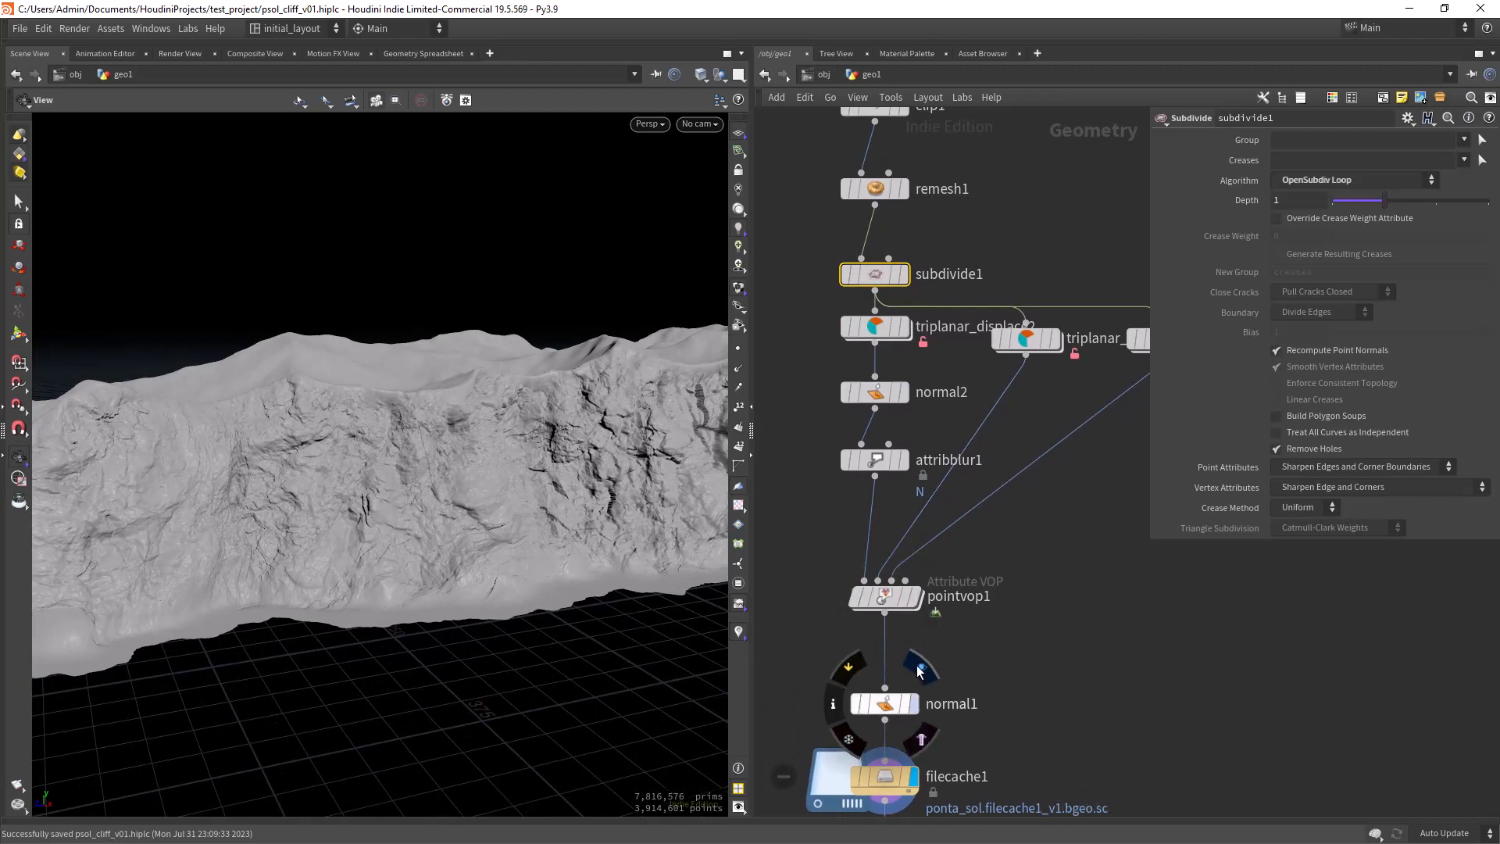
click(911, 704)
drag(458, 469, 495, 447)
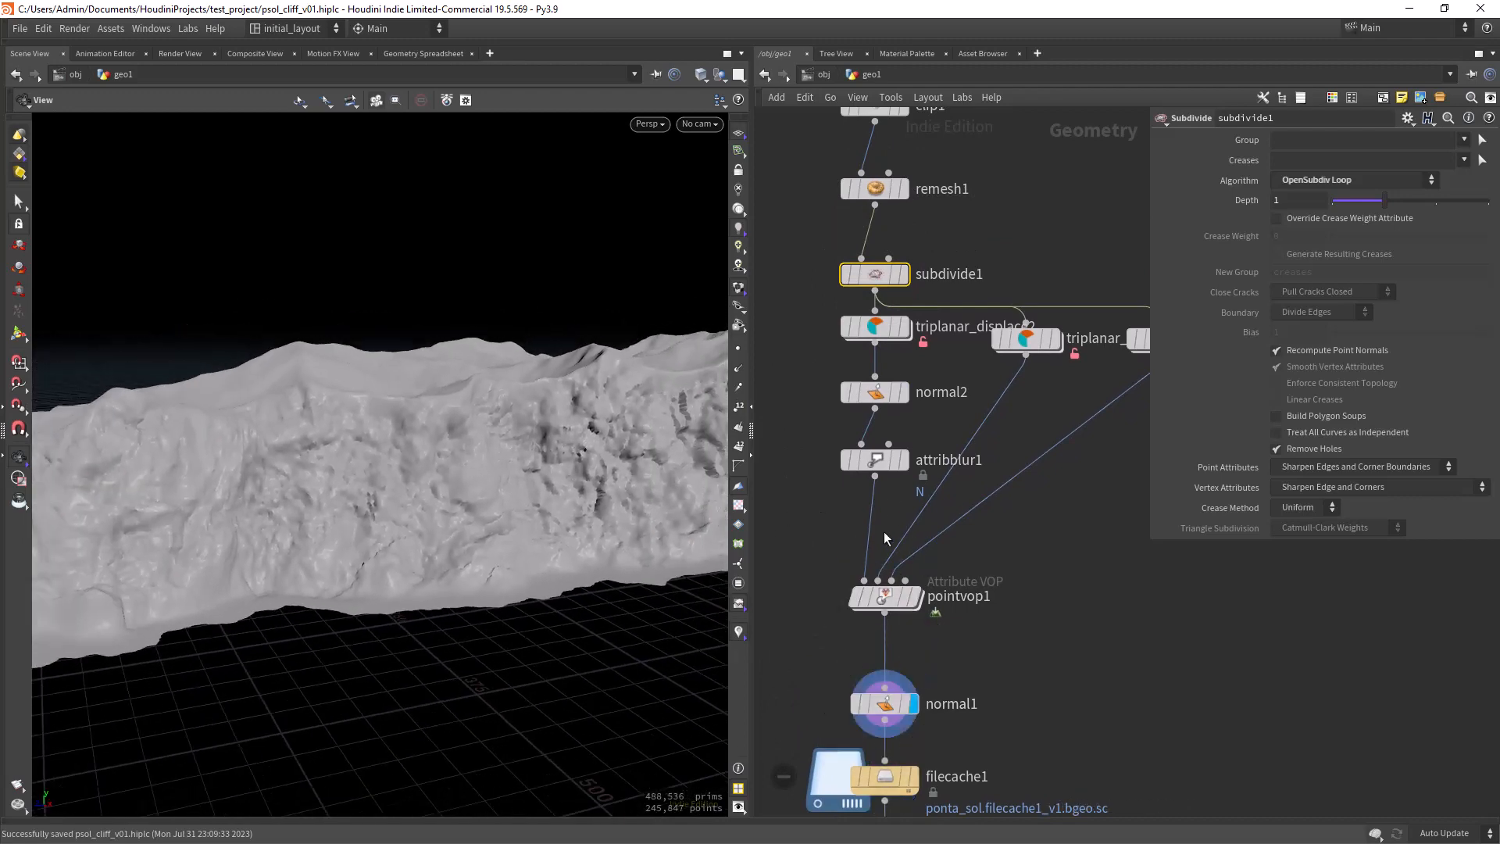
mouse_move(797, 533)
middle_down()
mouse_move(792, 480)
mouse_move(782, 548)
middle_up()
Open the triplanar_displace2 parameters and display the triplanar displace nodes' outputs one after another
click(857, 344)
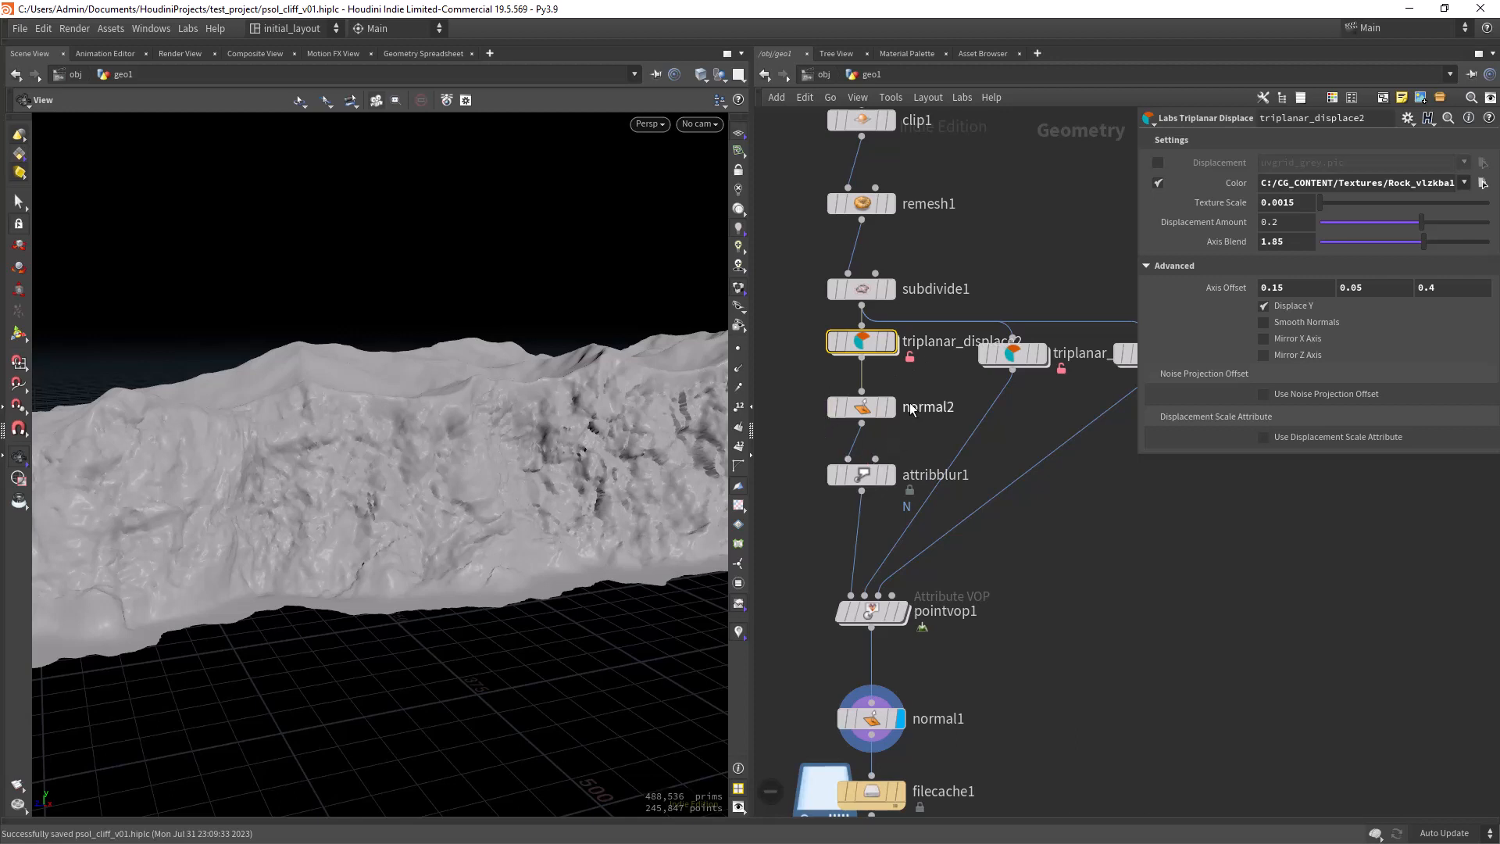
middle_drag(929, 387, 887, 410)
mouse_move(845, 362)
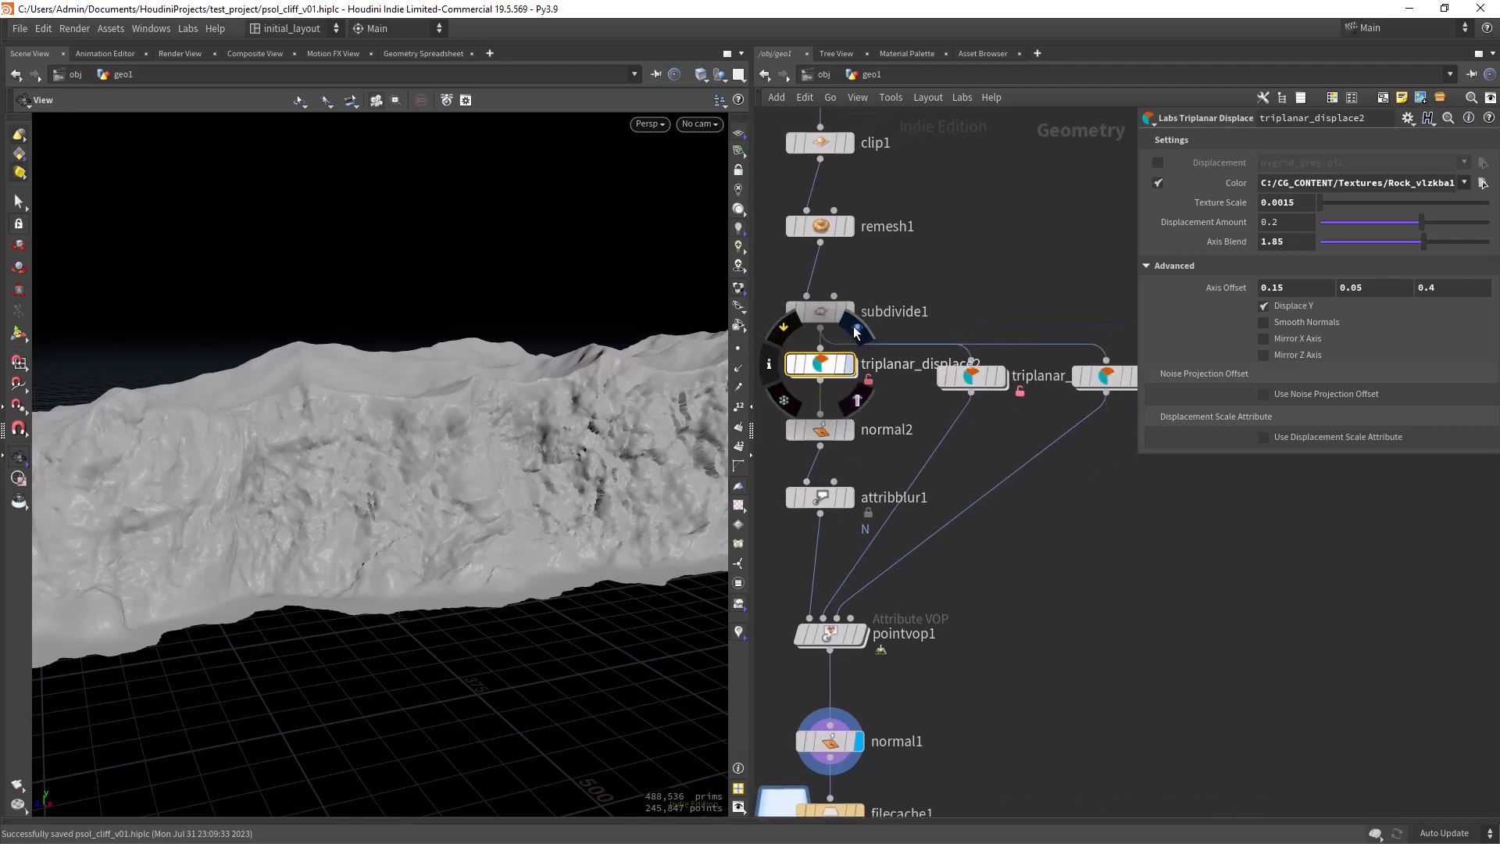
click(856, 332)
click(1006, 337)
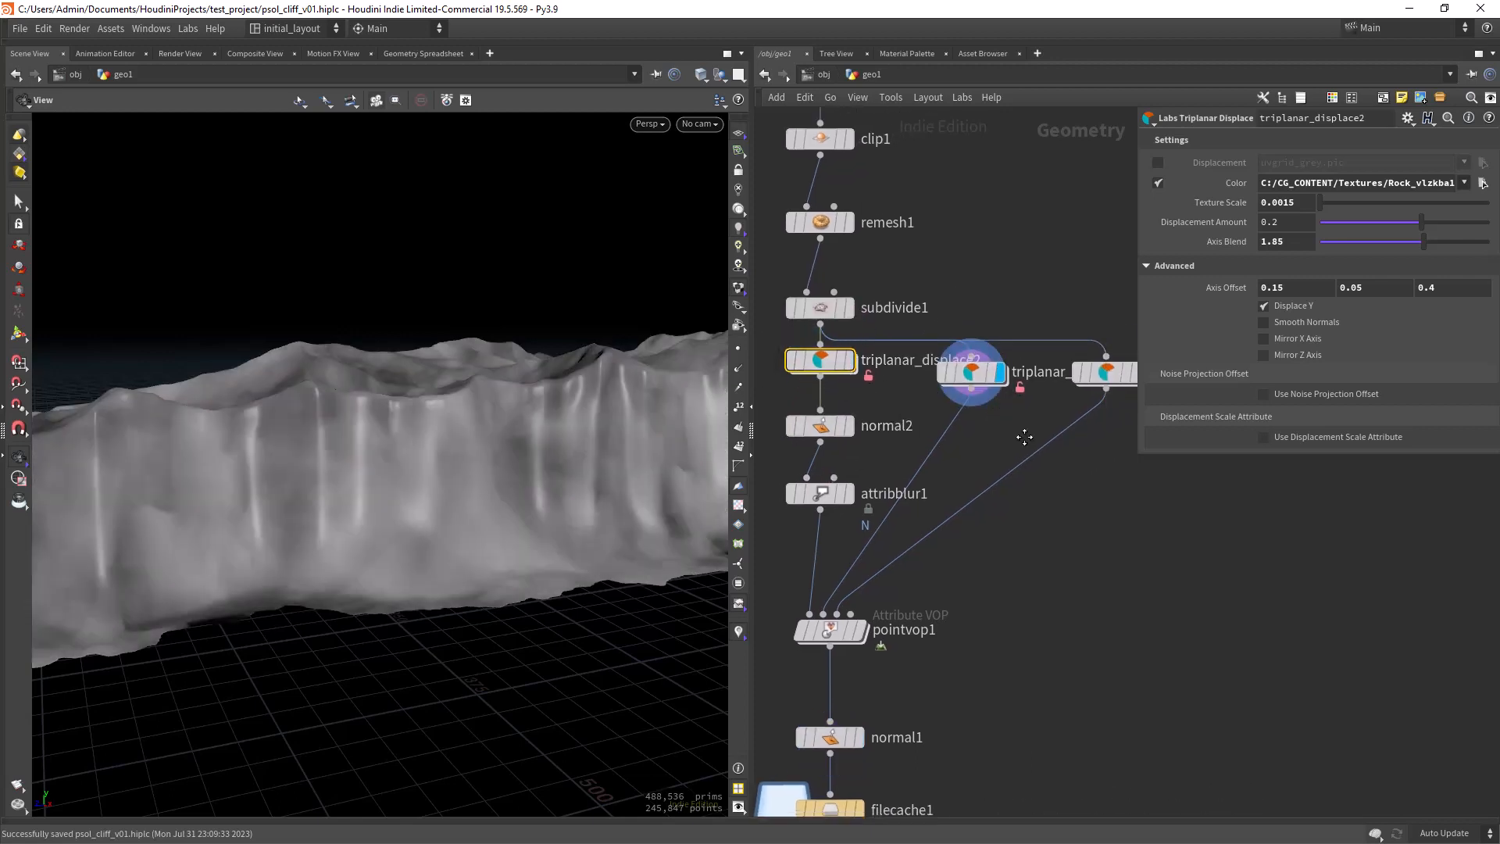
middle_drag(1024, 437, 996, 478)
mouse_move(1006, 436)
click(1027, 399)
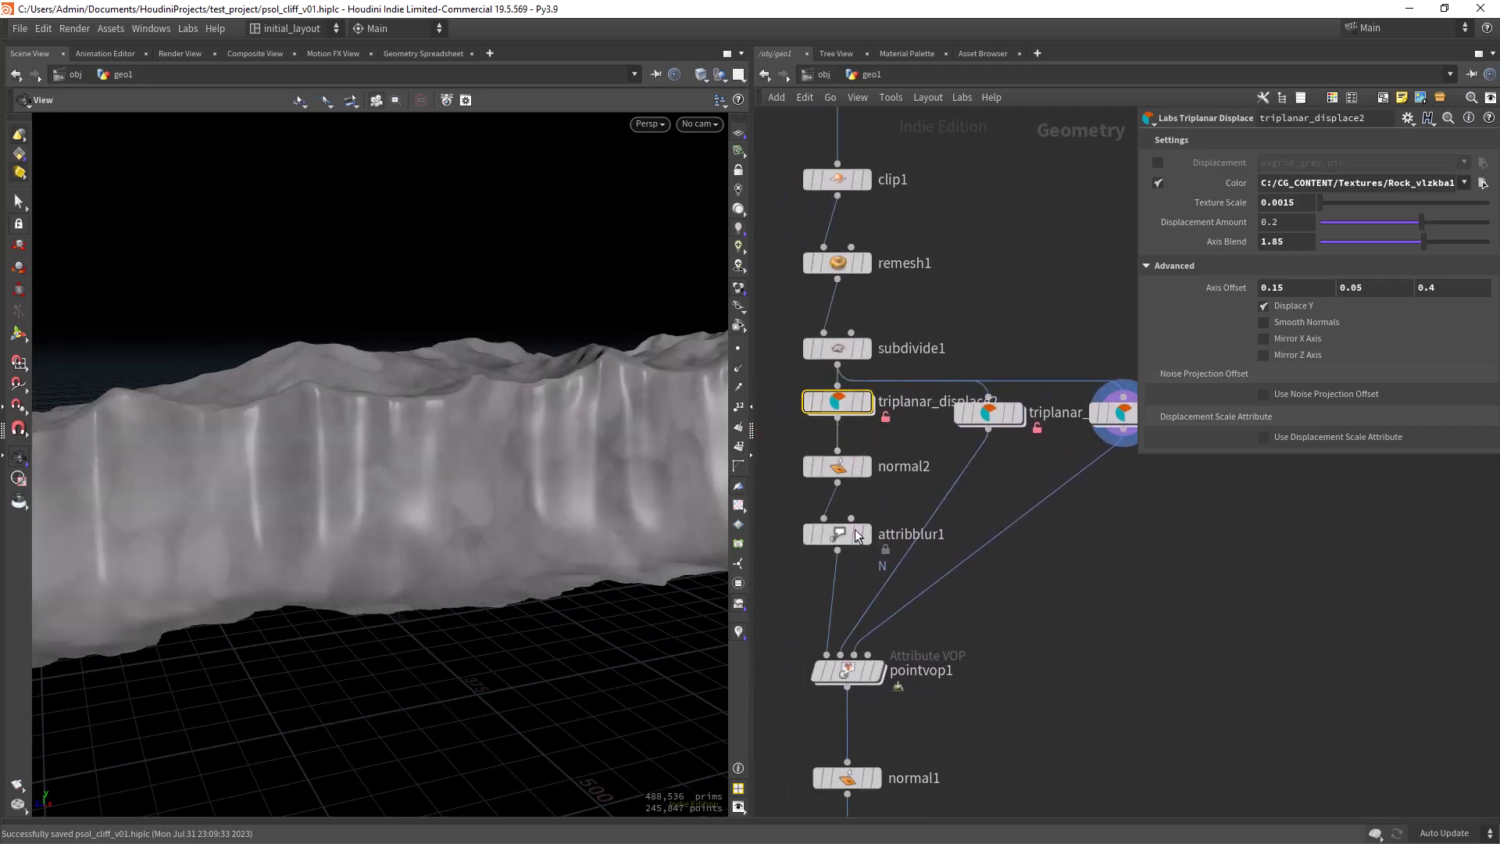
Display the attribblur1 output, check the parameters of normal2 and attribblur1, and inspect the blurred normals on the cliff
mouse_move(861, 536)
click(873, 502)
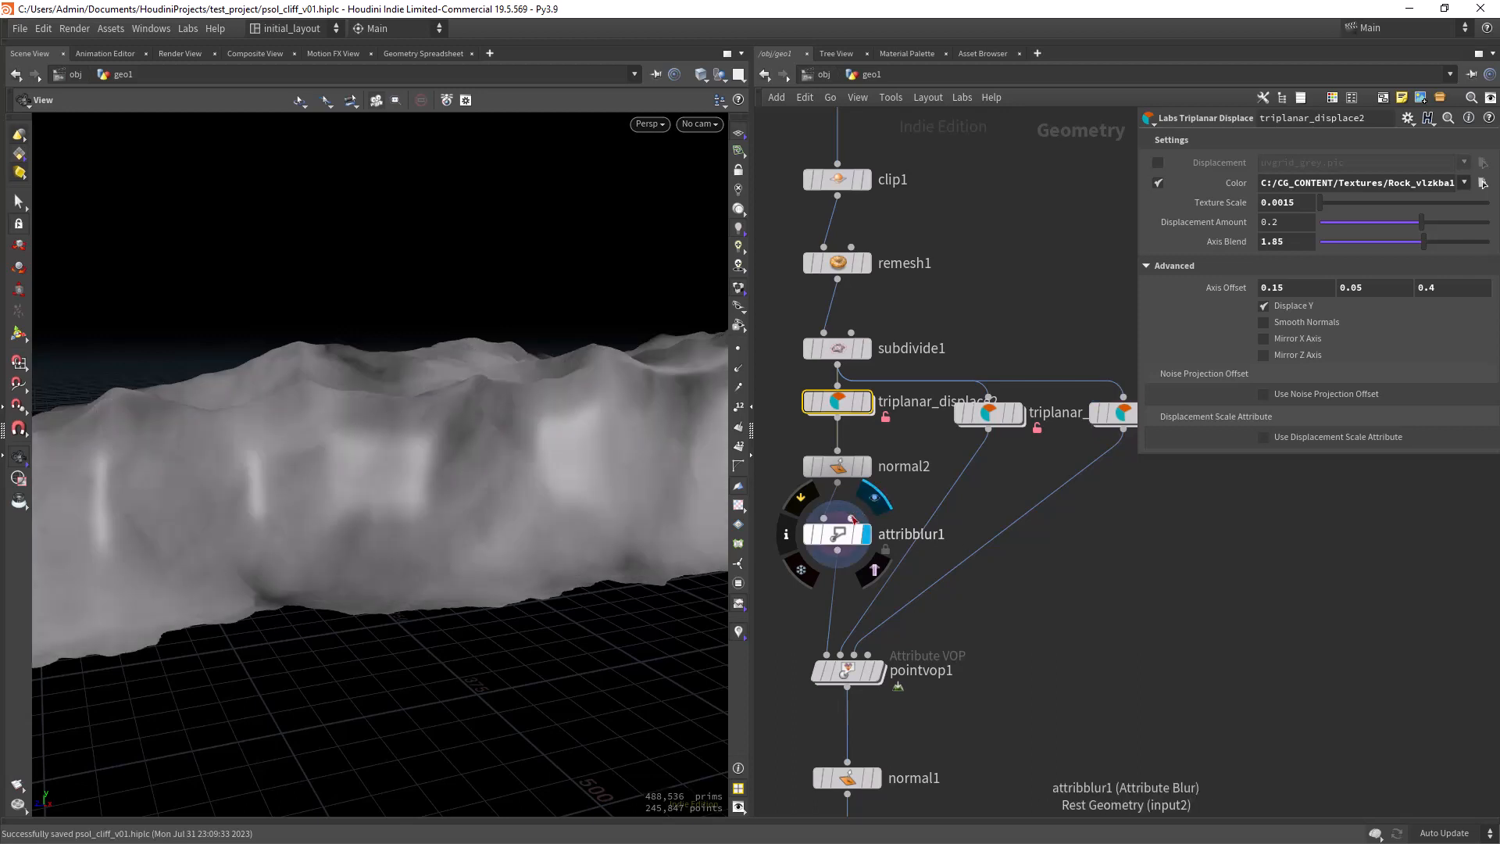
click(851, 469)
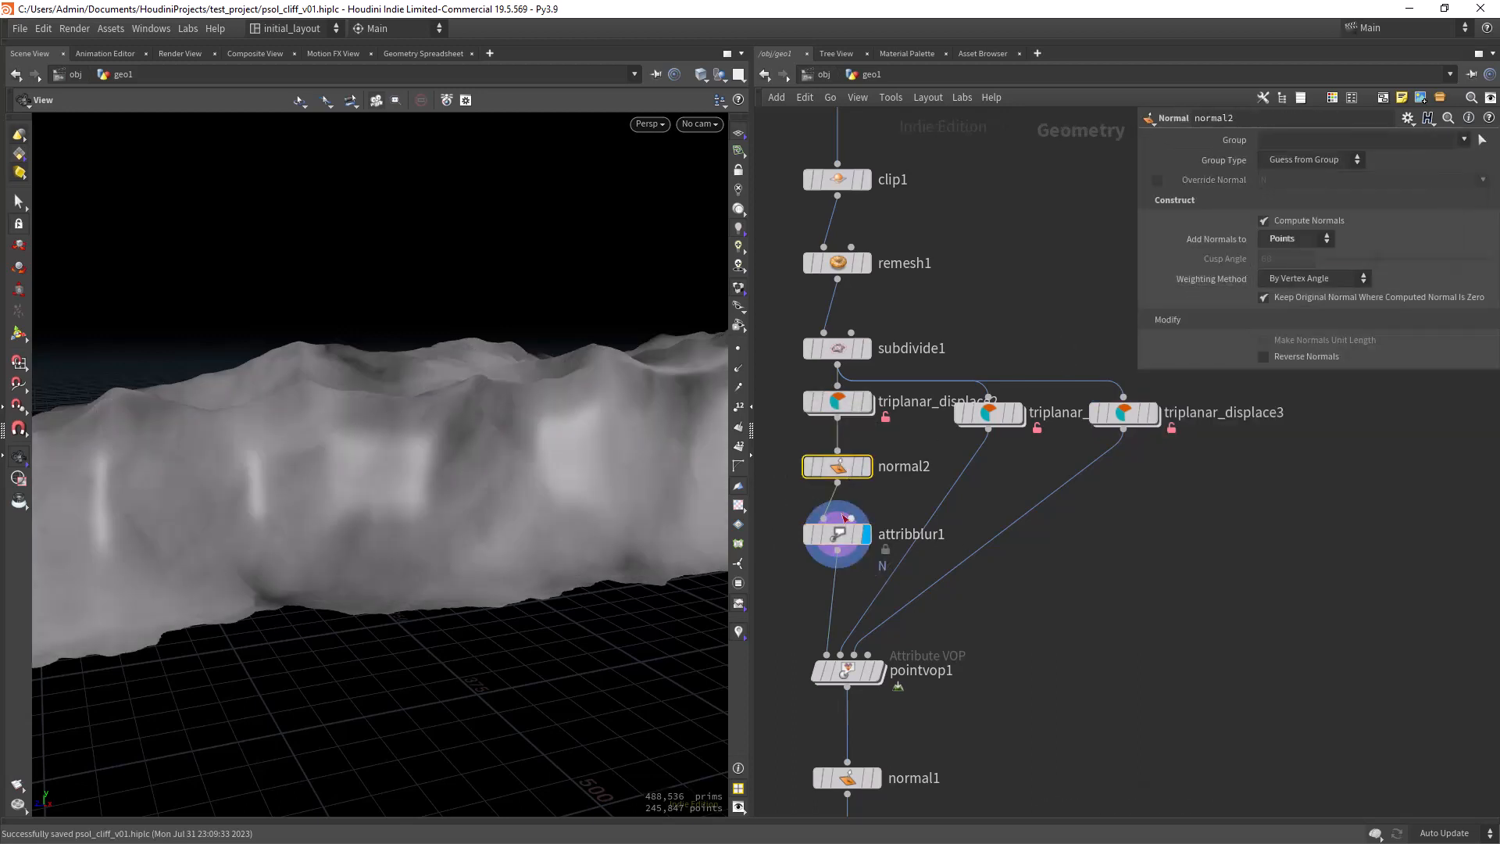
click(848, 535)
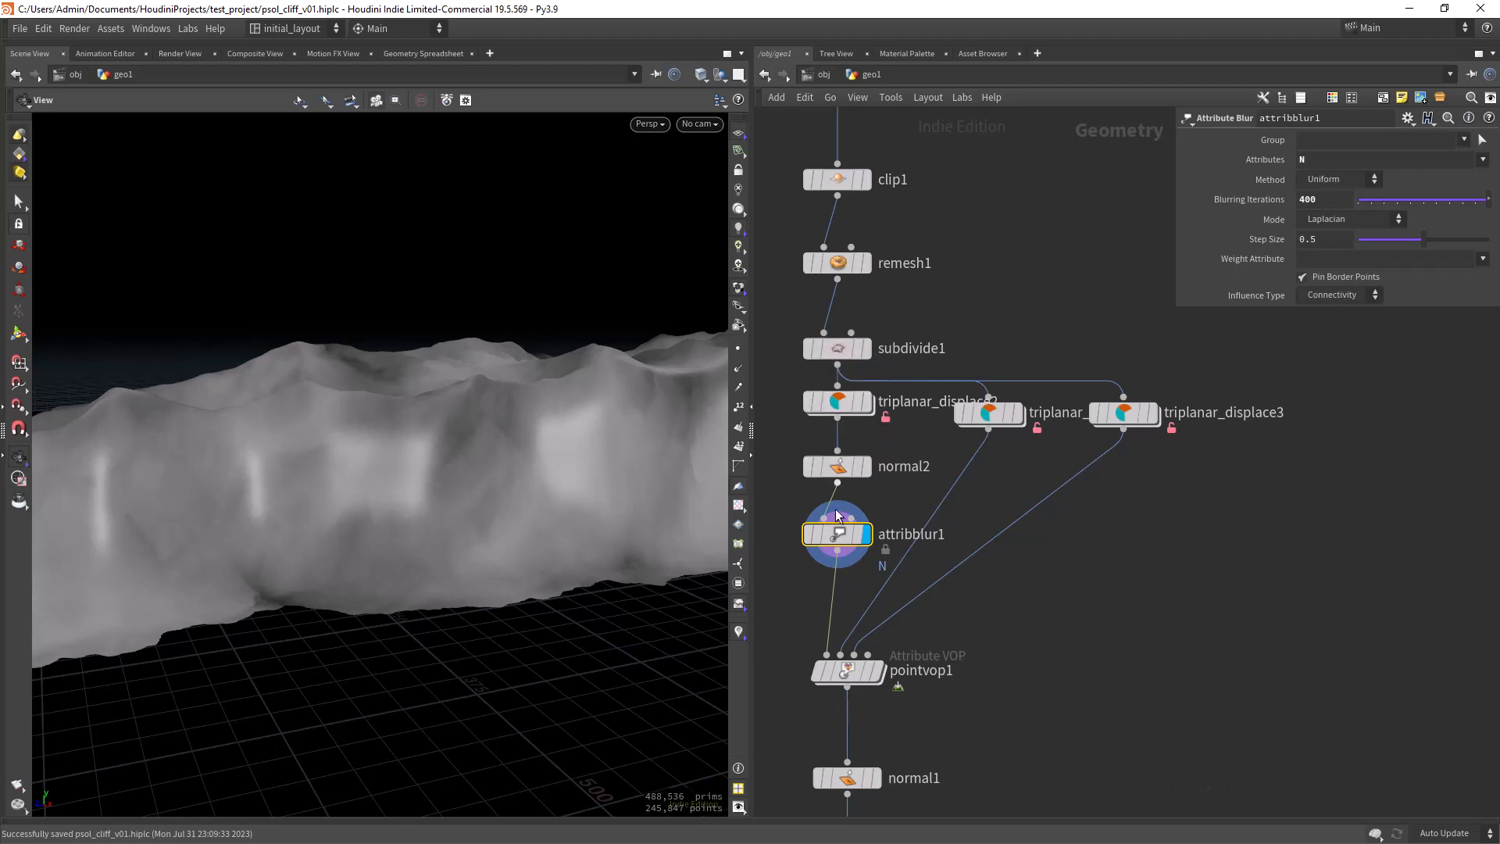
mouse_move(504, 560)
mouse_down()
mouse_move(392, 573)
mouse_move(478, 564)
mouse_up()
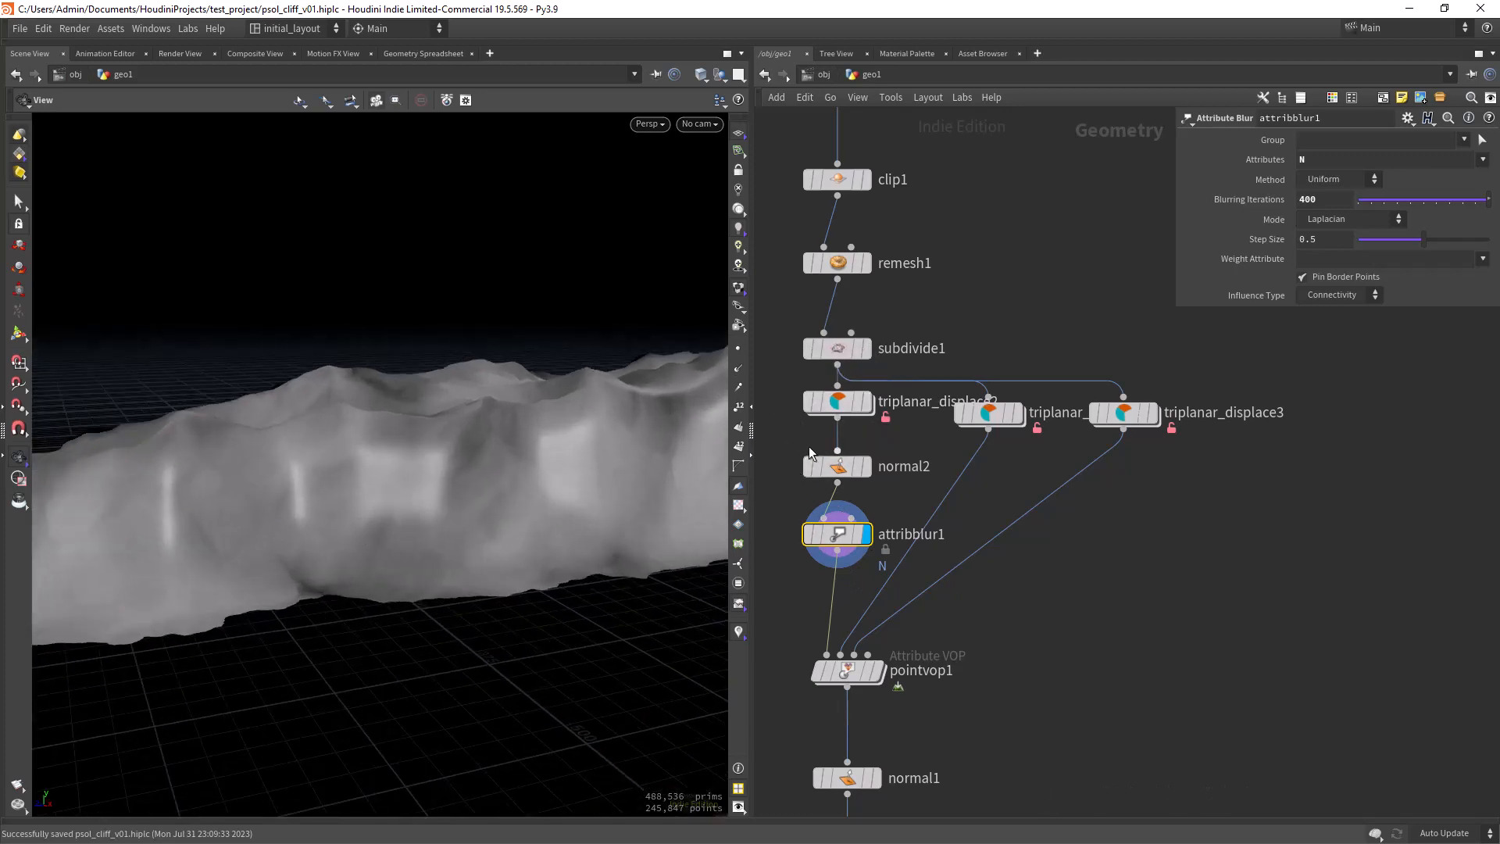
Reopen the triplanar_displace2 parameters and view the attribblur1 result from another angle
click(834, 404)
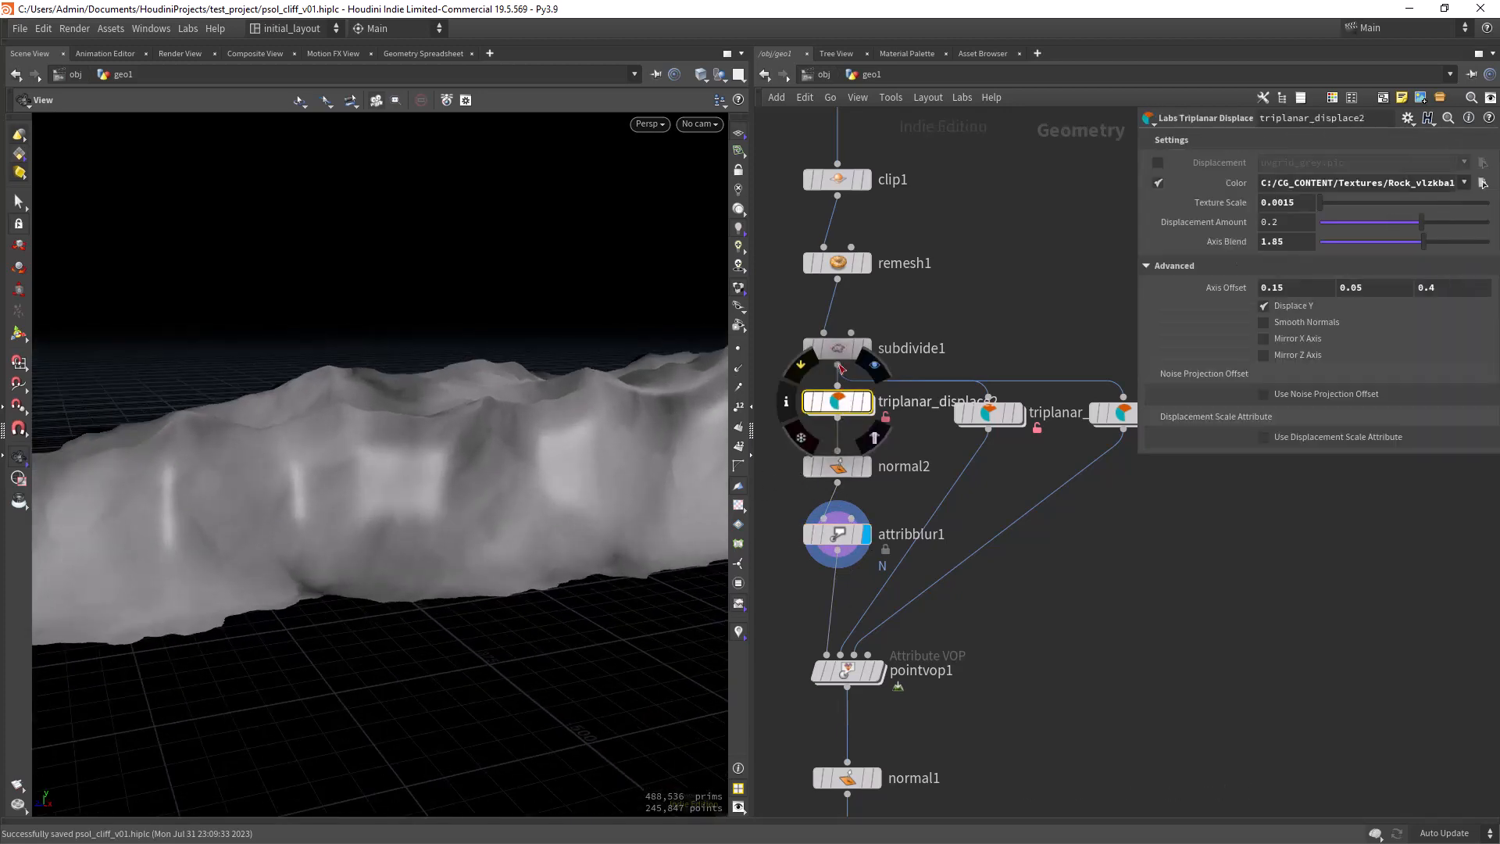
drag(701, 541, 529, 516)
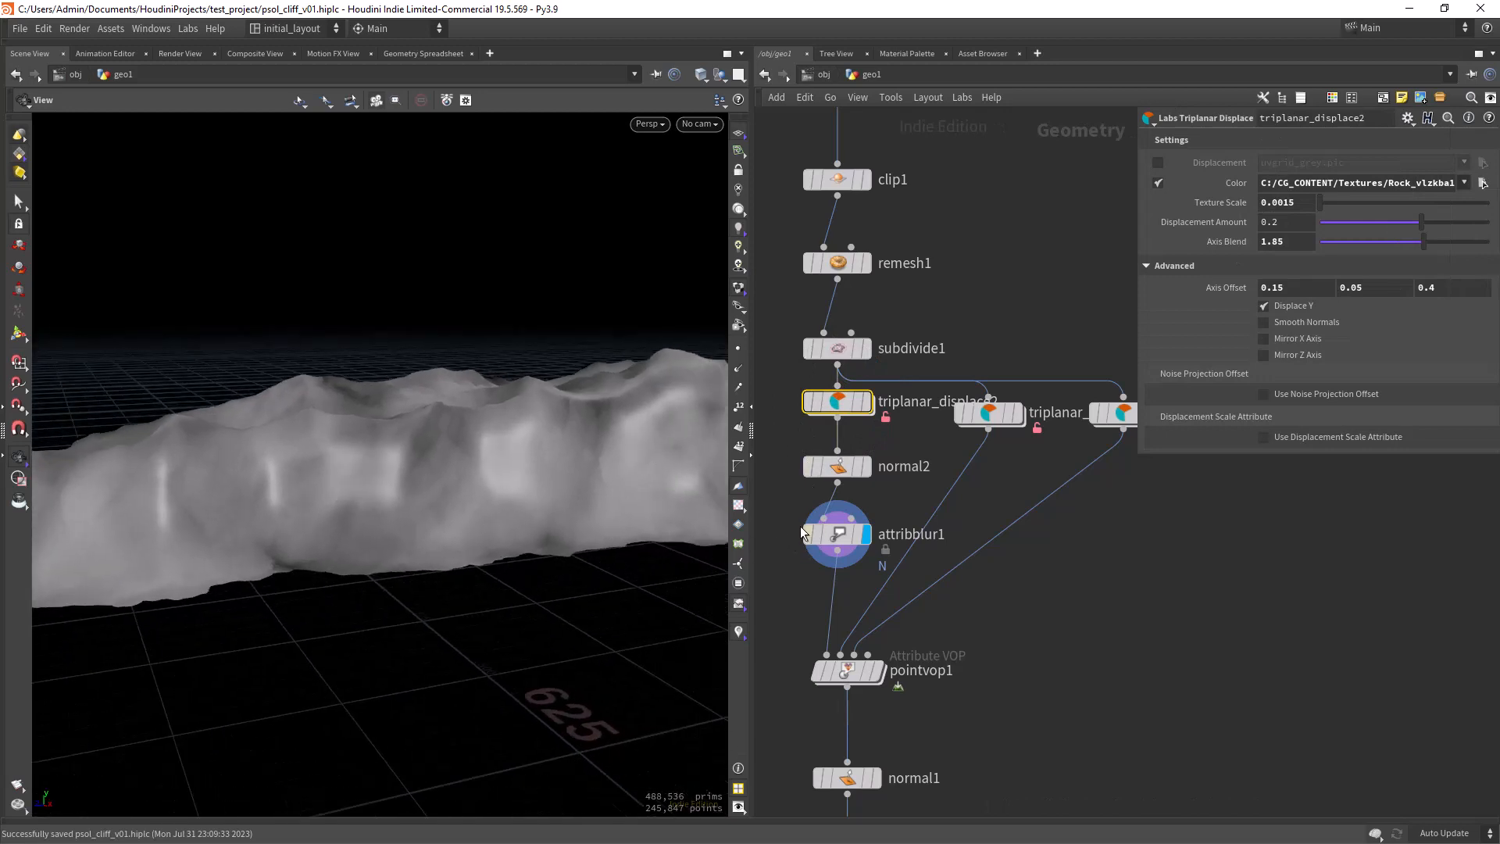
scroll(786, 504, down, 3)
scroll(781, 489, up, 2)
mouse_move(838, 326)
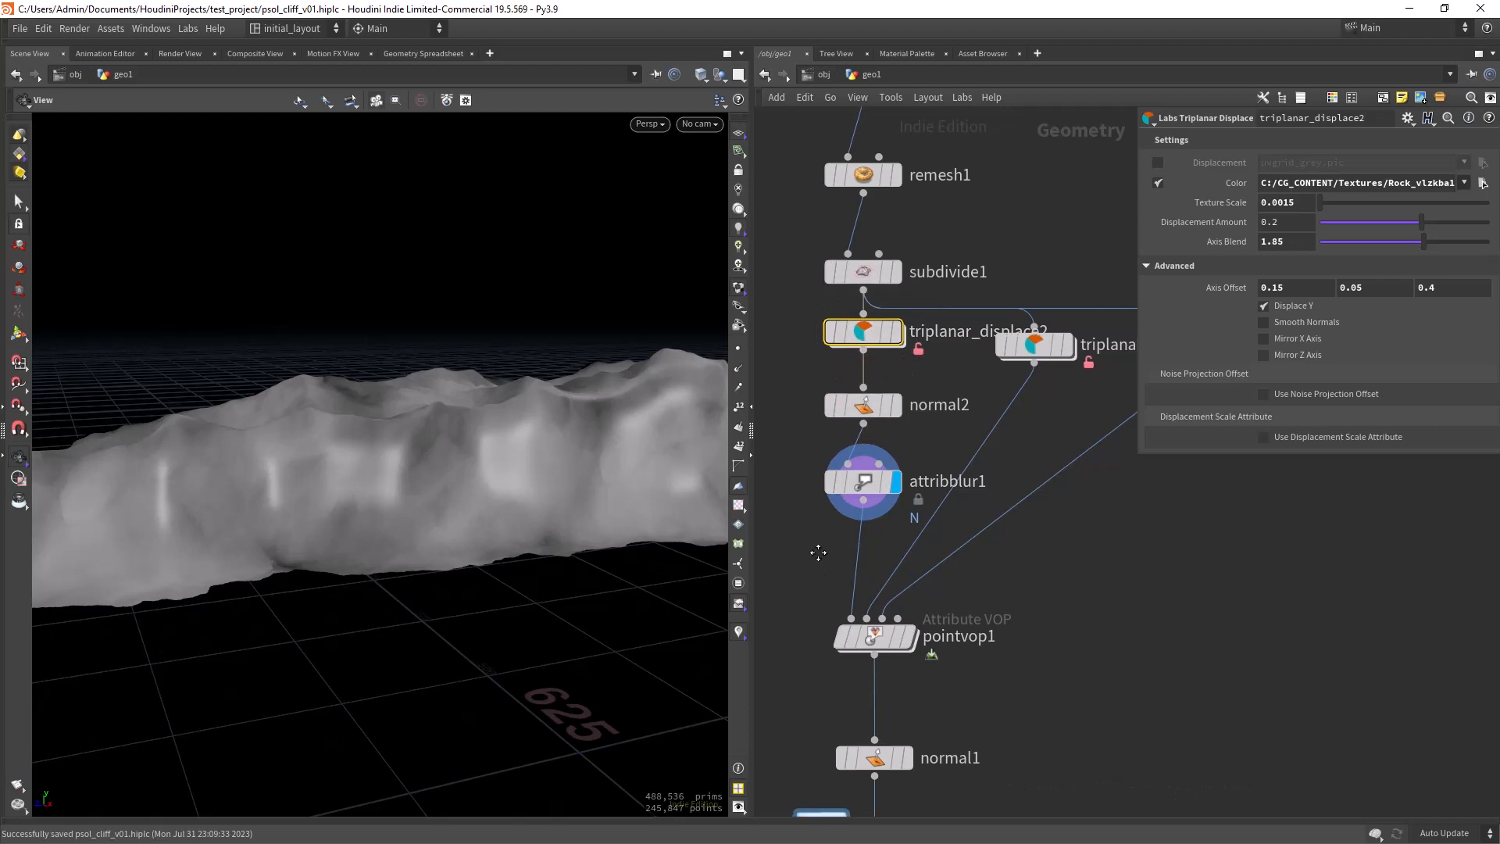
Display the normal1 output again to compare the displaced cliff with the blurred-normal surface
middle_drag(820, 557, 841, 469)
scroll(801, 470, up, 1)
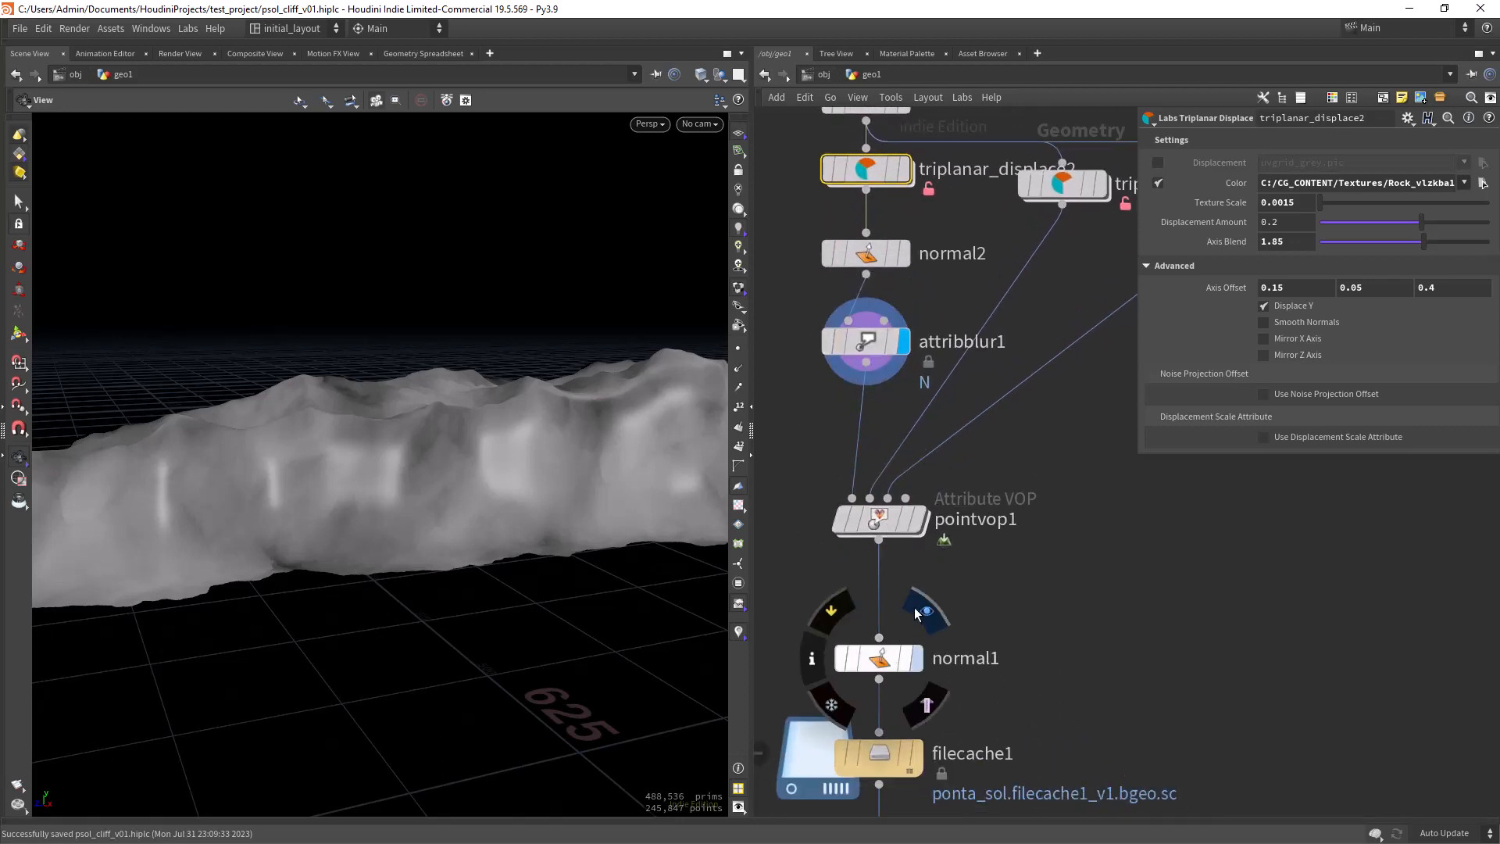
click(911, 600)
scroll(451, 478, up, 1)
mouse_move(451, 478)
mouse_down()
mouse_move(512, 445)
mouse_move(461, 472)
mouse_up()
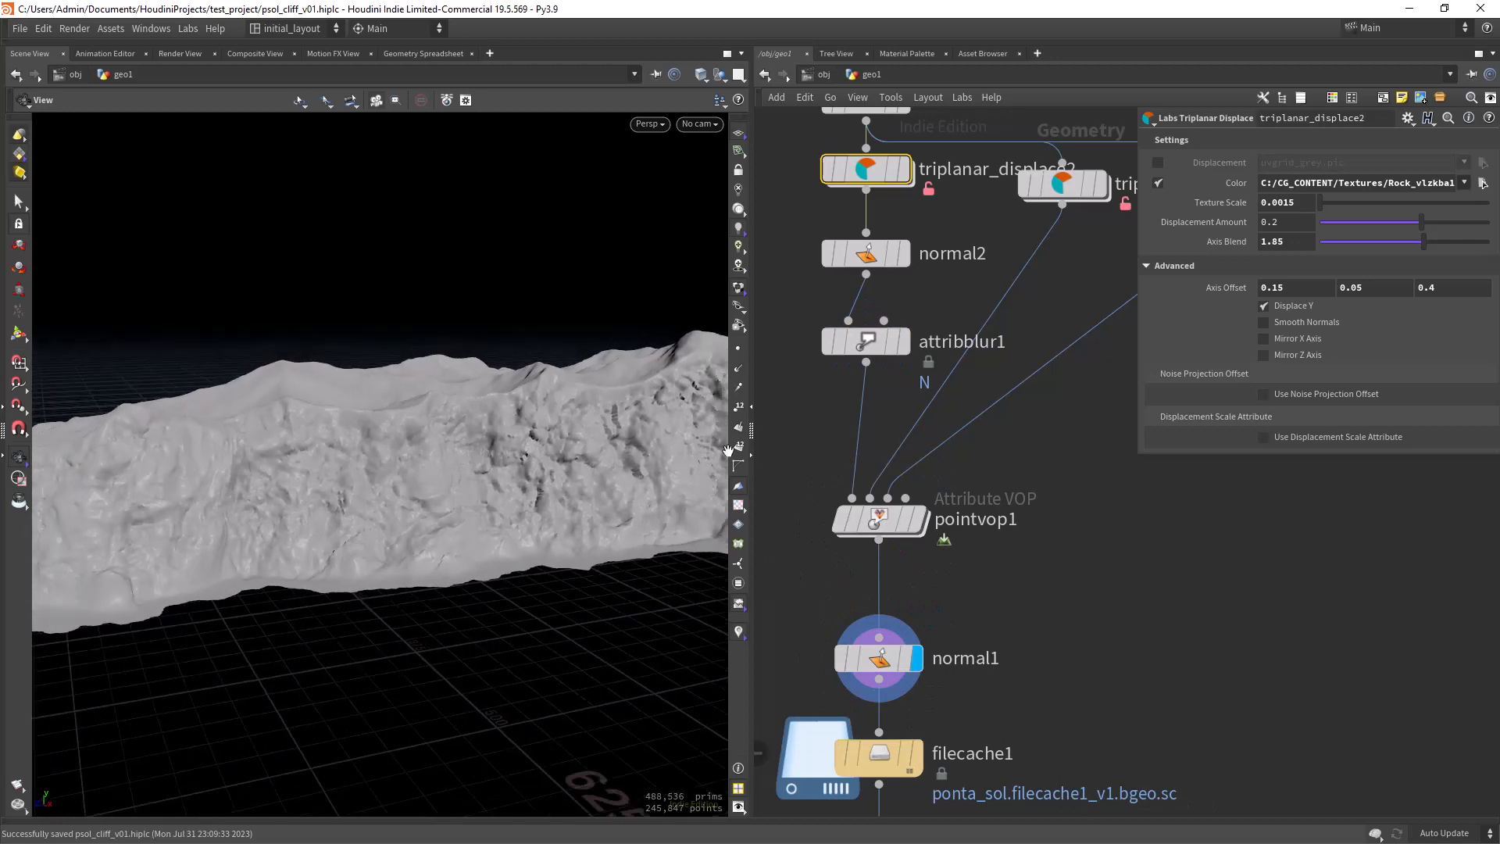
Enter the pointvop1 network and examine how the global Cd and second and third inputs feed the importpoint and composite nodes
double_click(878, 520)
scroll(983, 566, up, 2)
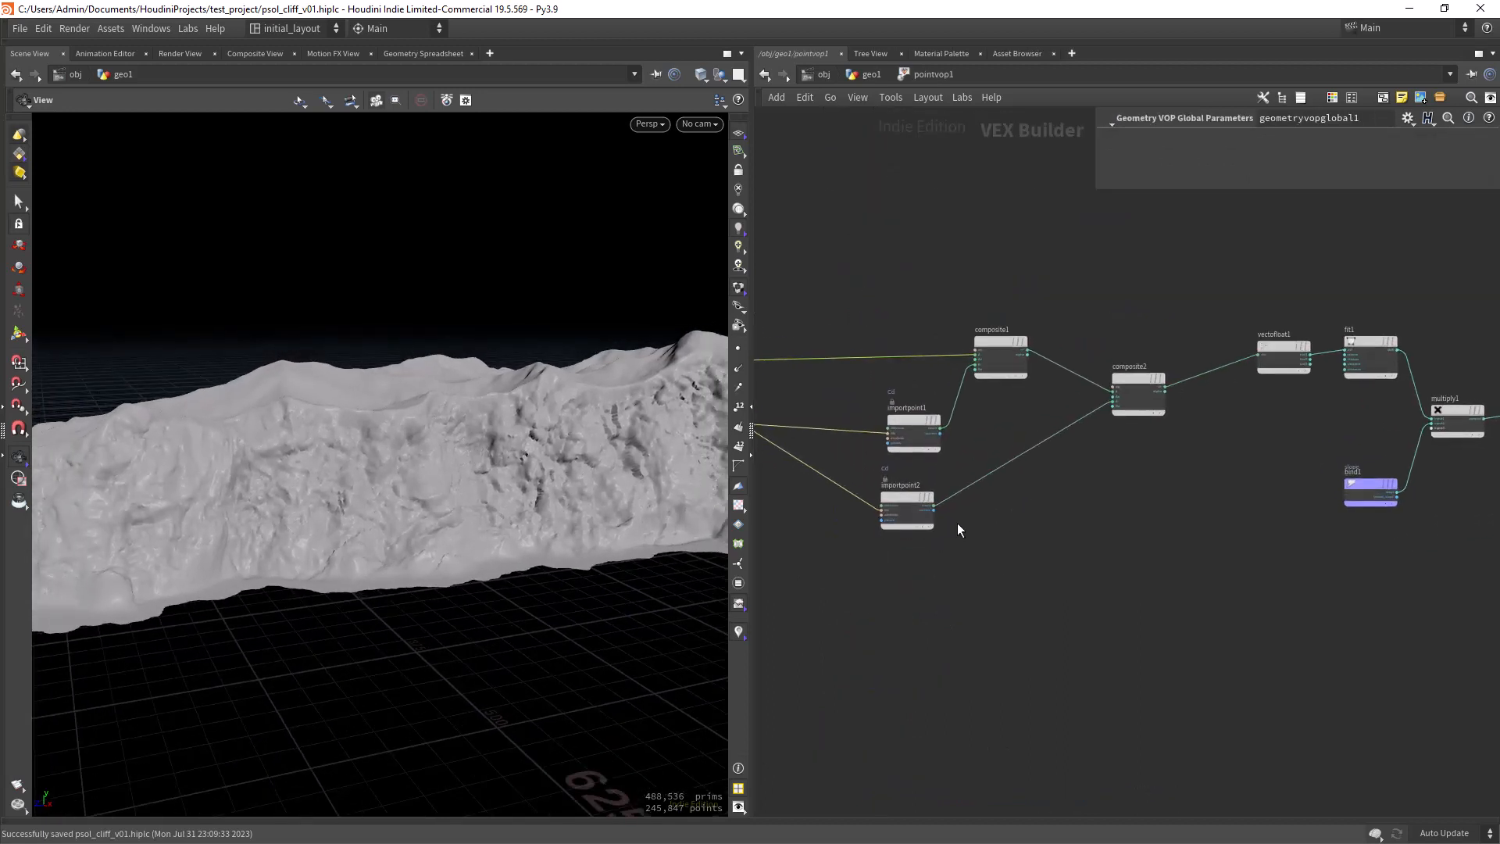
scroll(906, 436, up, 4)
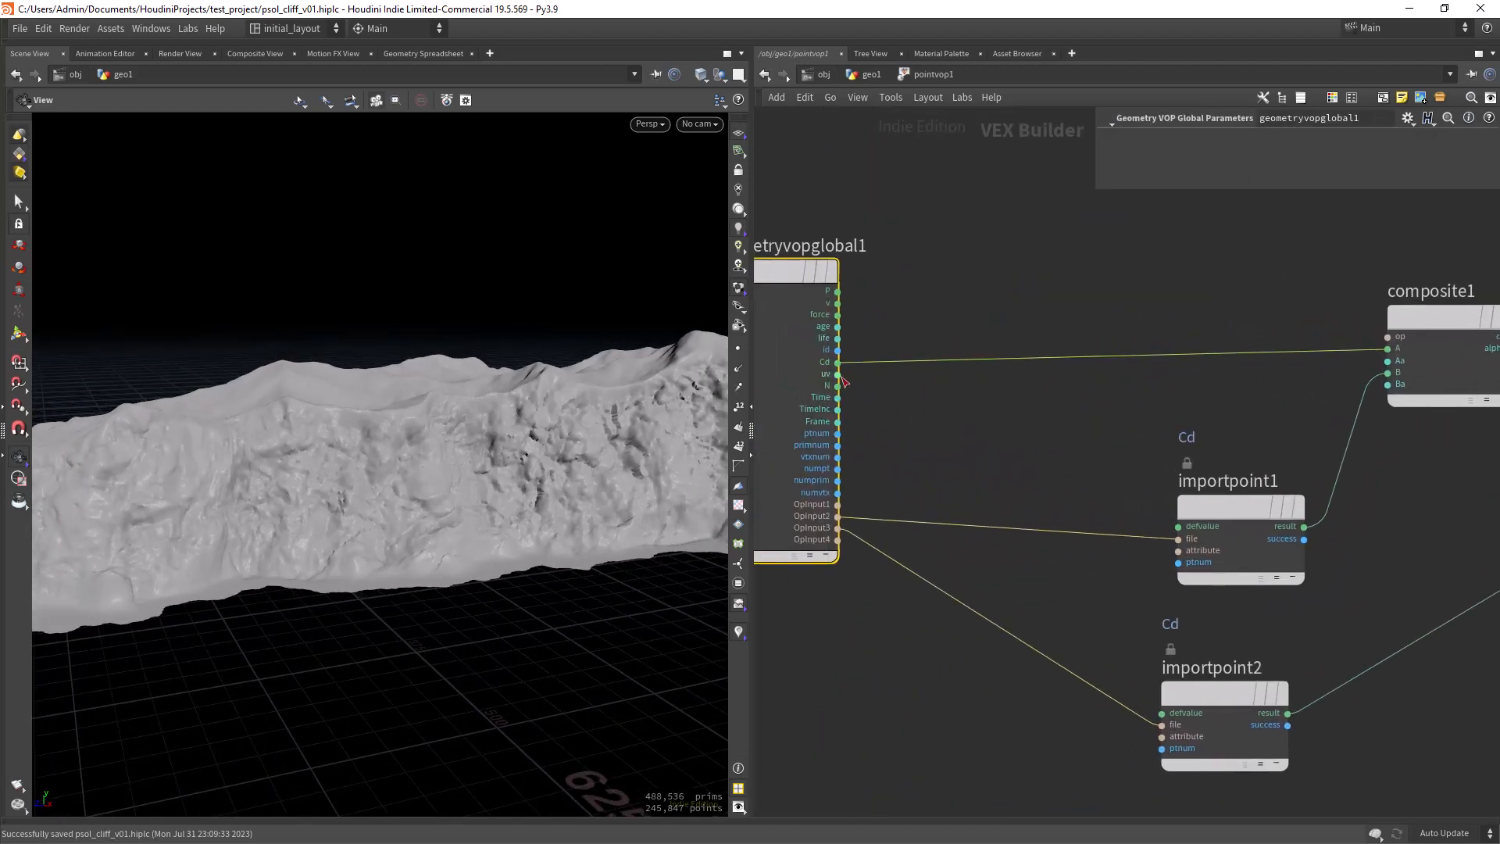
middle_drag(1043, 435, 1089, 411)
scroll(905, 429, up, 2)
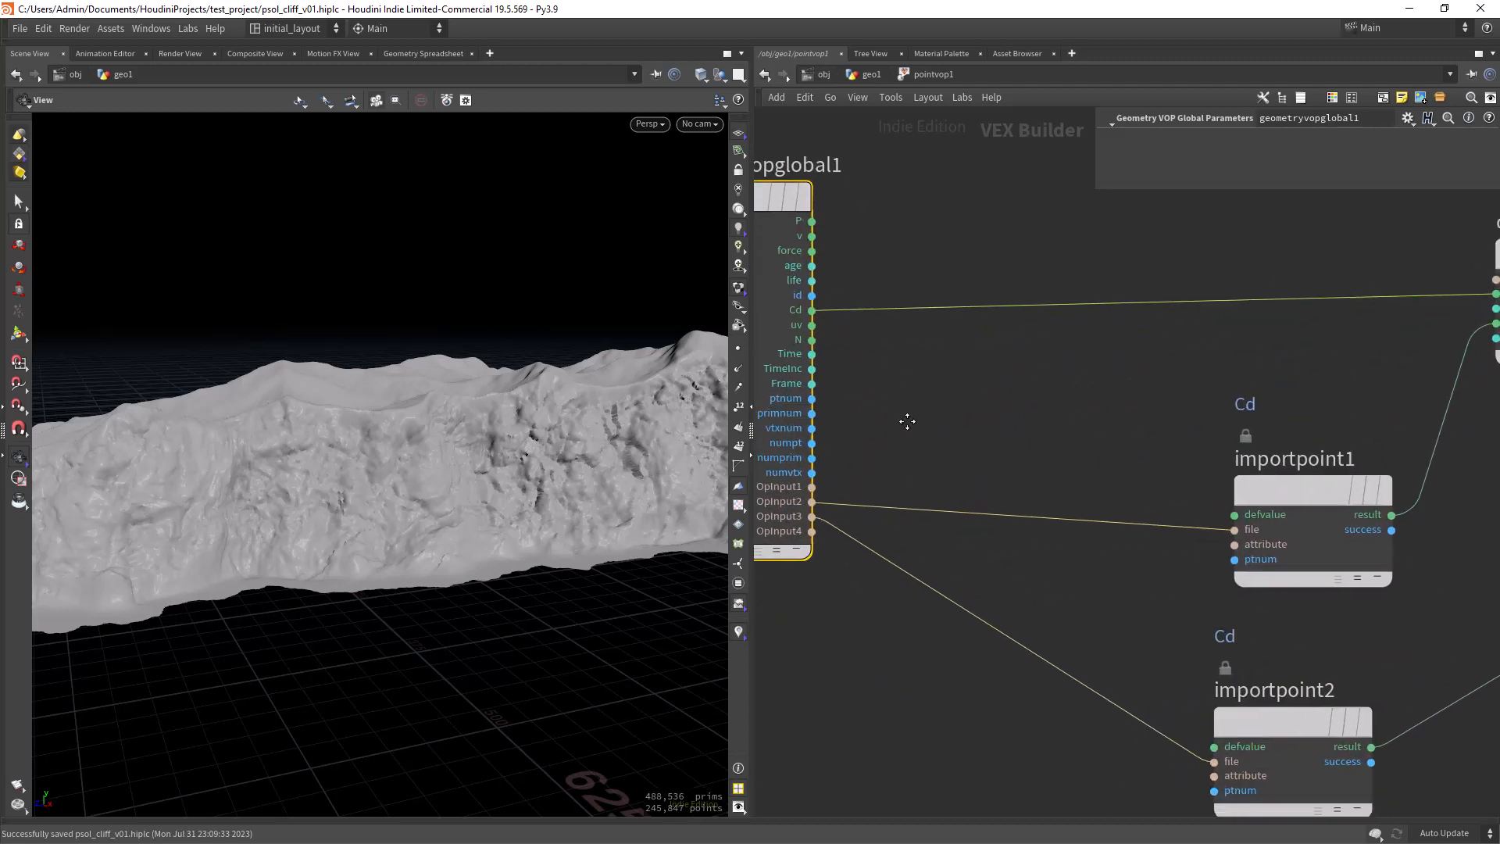
Select importpoint1 and check its signature and attribute settings along with the wires feeding it
middle_drag(855, 418, 914, 388)
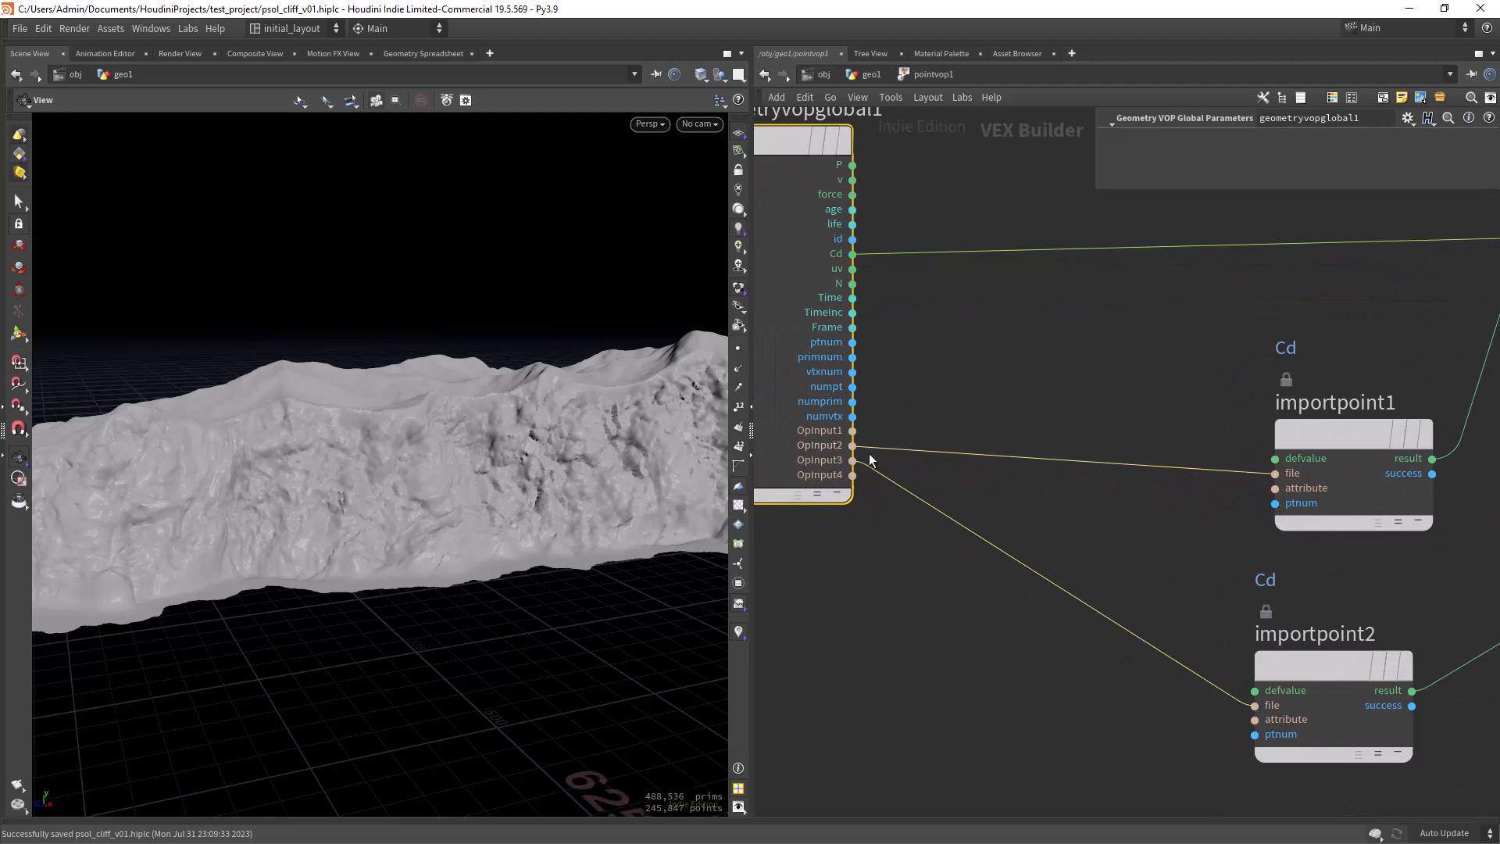
drag(1183, 357, 1430, 539)
middle_drag(1132, 542, 892, 545)
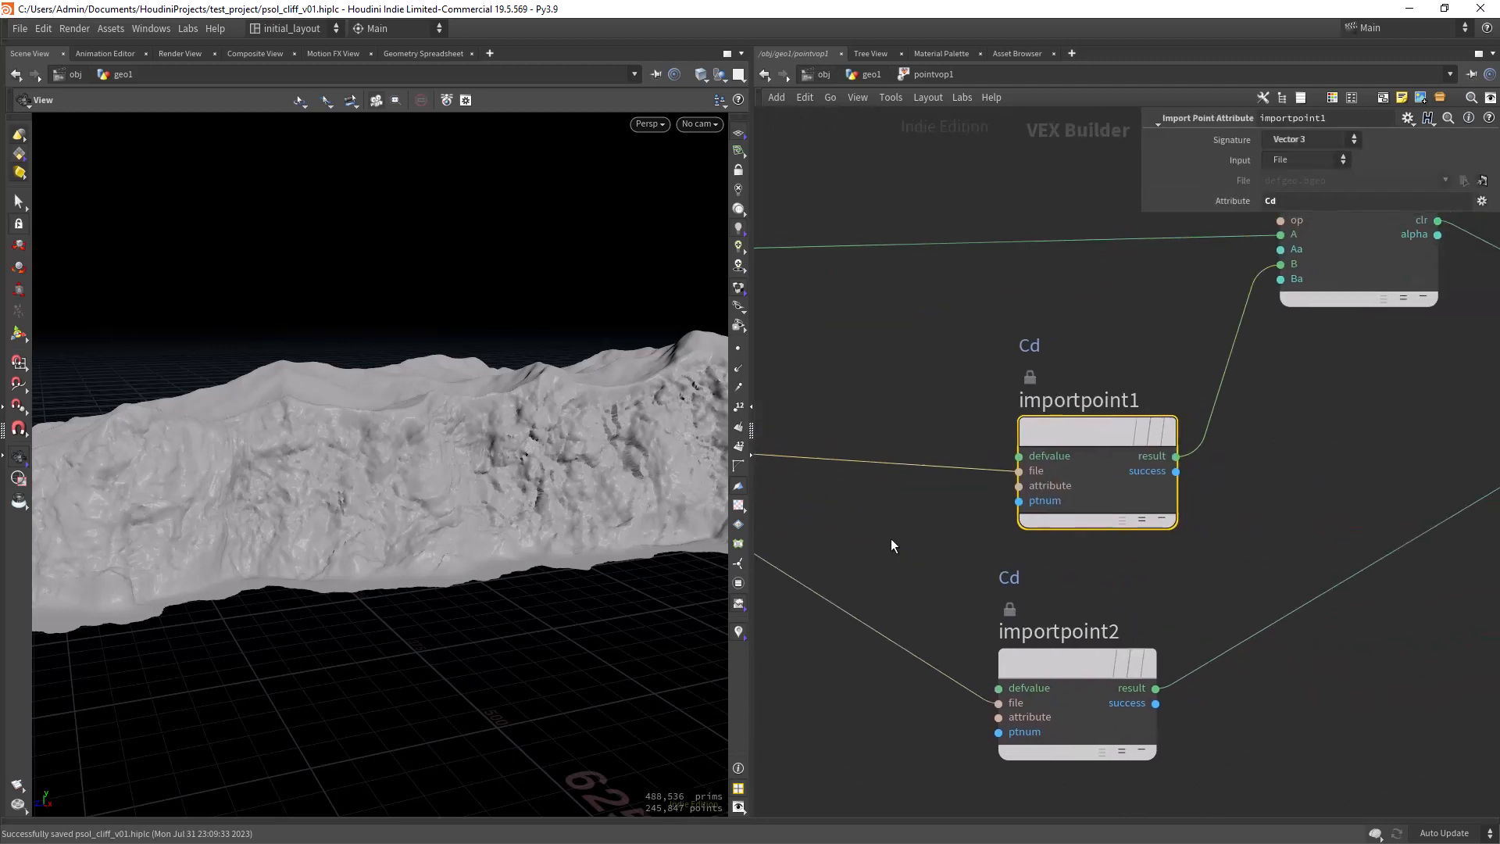
mouse_move(1038, 427)
scroll(915, 357, down, 5)
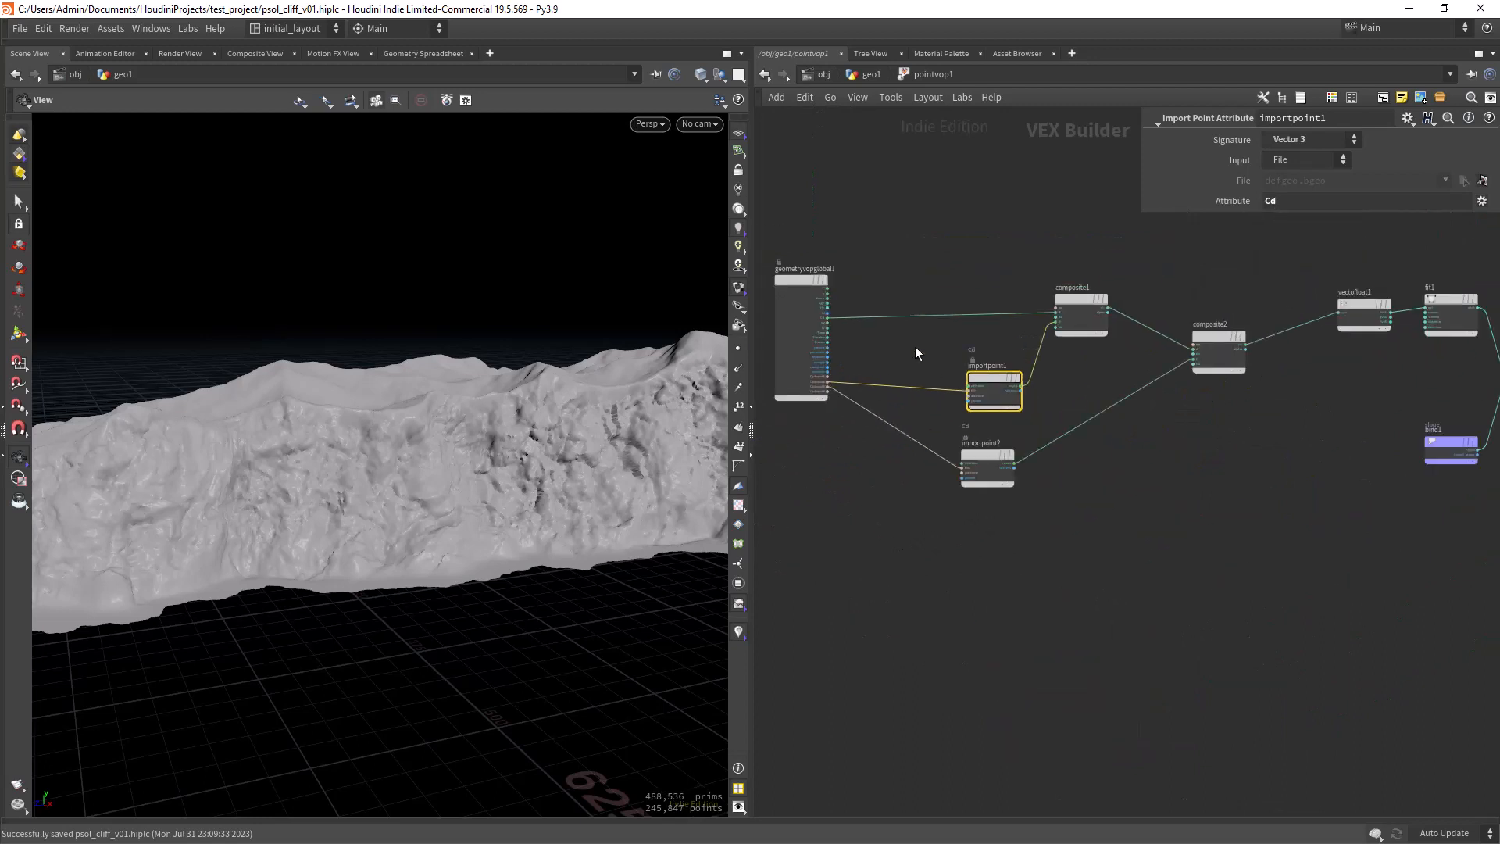
Check composite1's operation and alpha settings and the importpoint1 node wired into it
middle_drag(970, 310, 860, 364)
scroll(1002, 400, up, 2)
drag(944, 232, 979, 399)
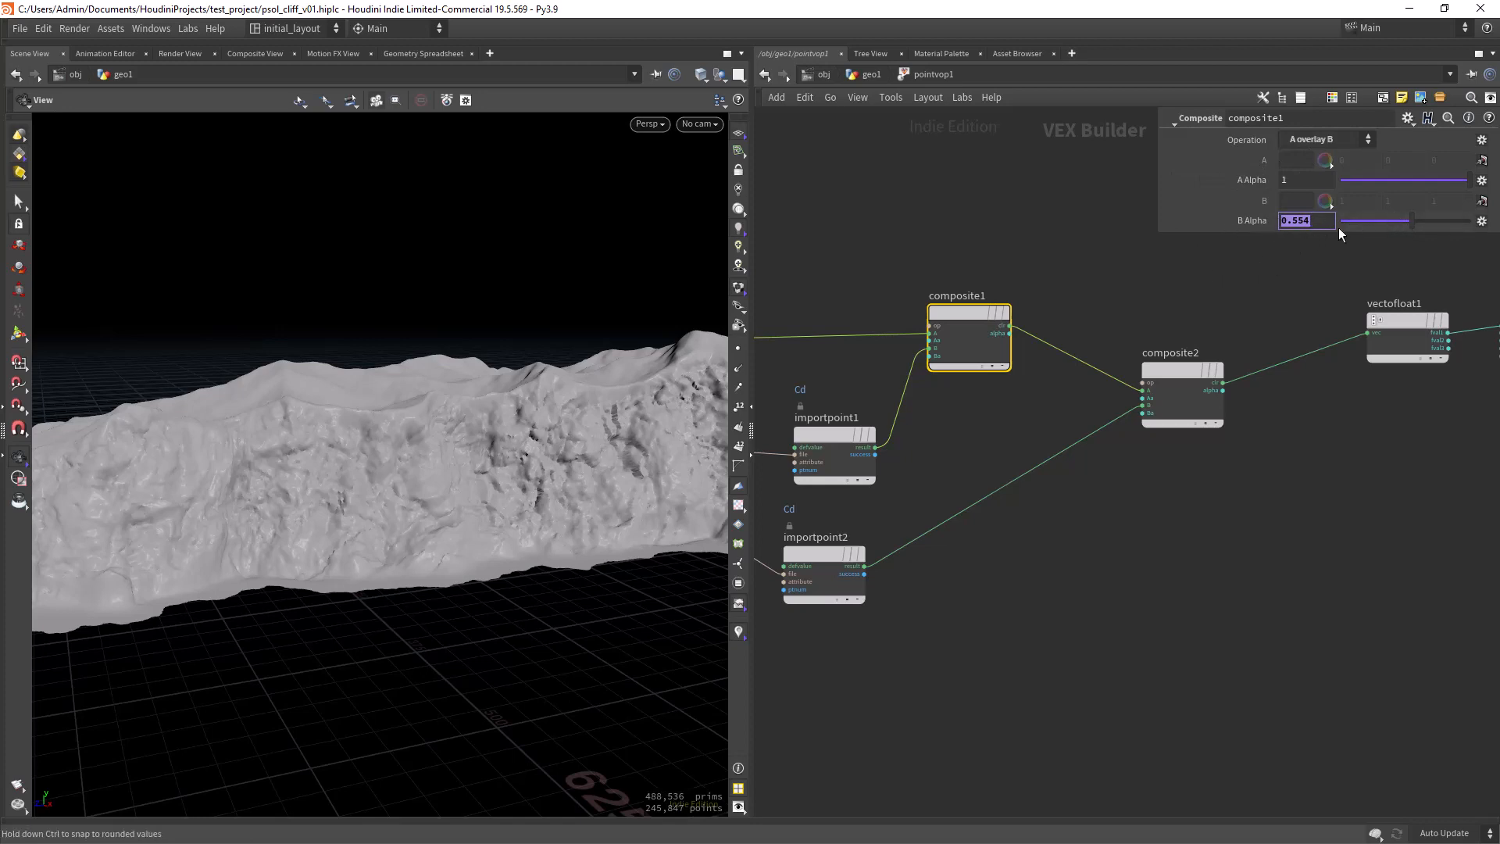
middle_drag(930, 464, 1136, 429)
middle_drag(1082, 357, 919, 404)
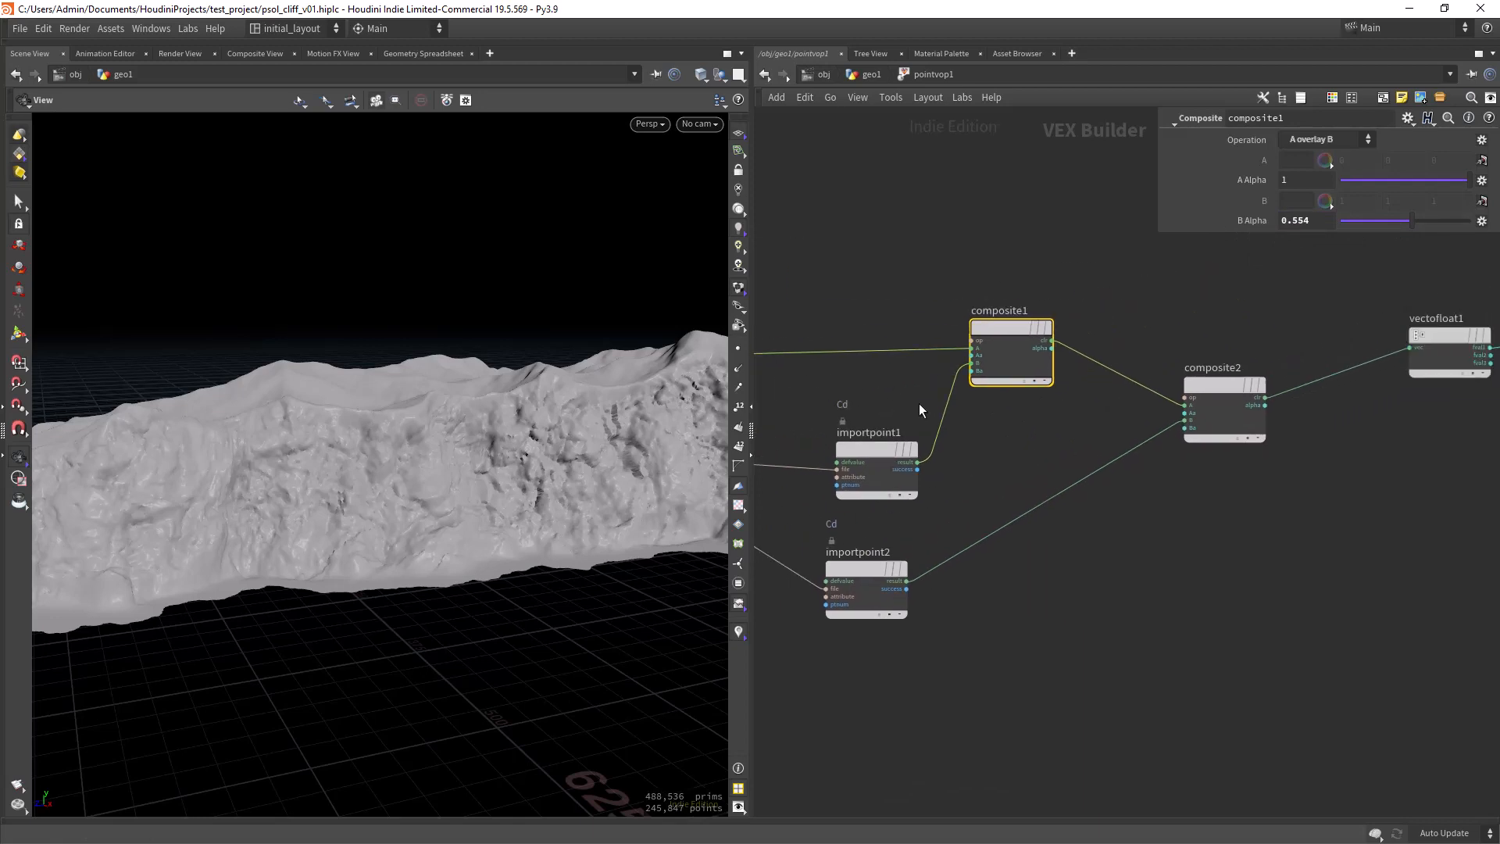
right_drag(979, 420, 1007, 447)
middle_drag(962, 445, 817, 436)
click(902, 414)
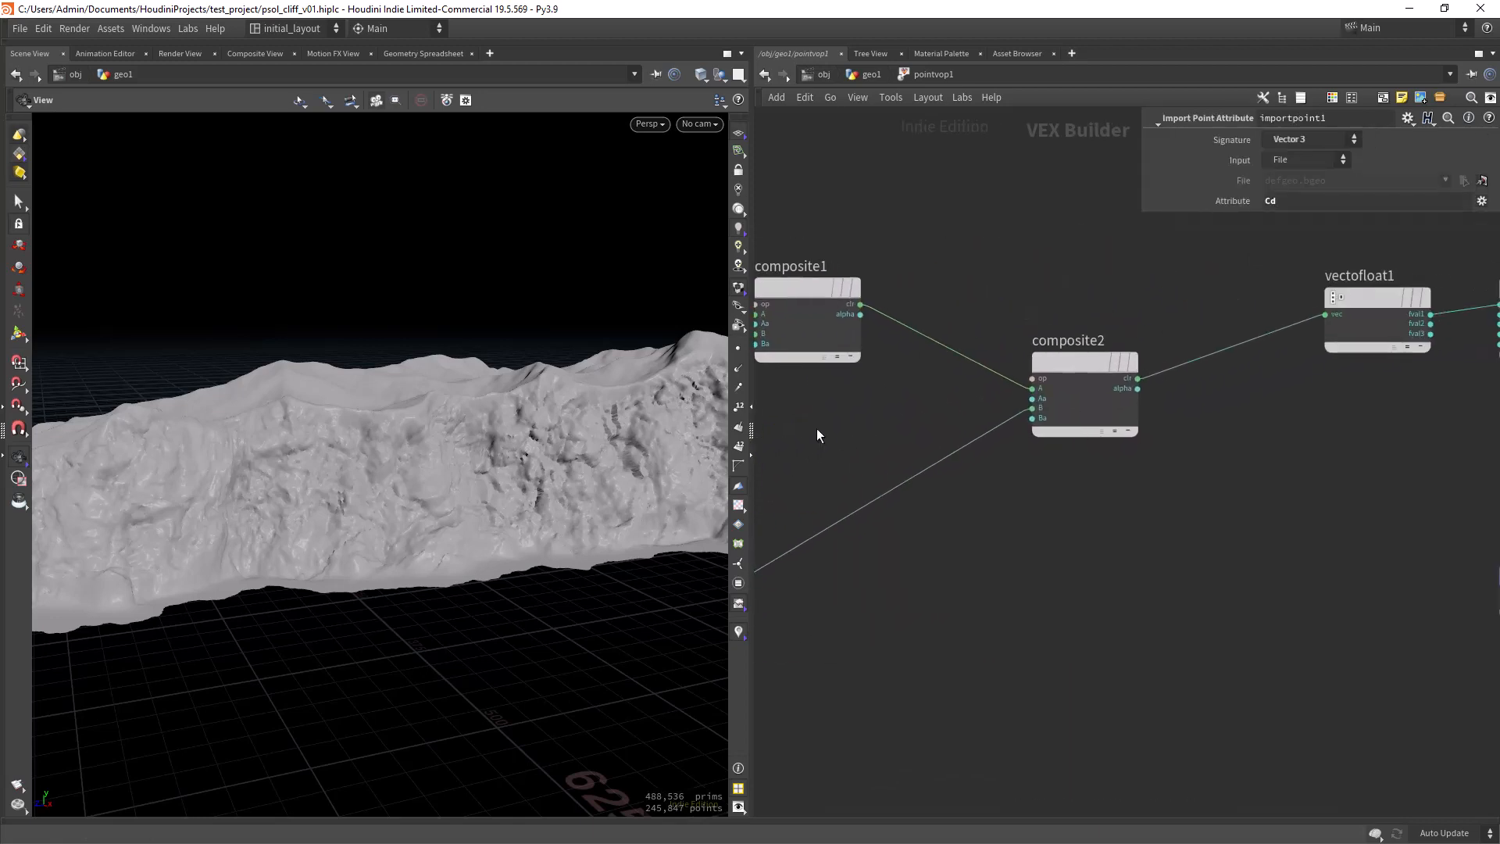
Follow the wire from composite1 to composite2 and check composite2's operation and alpha settings
middle_drag(912, 312, 1092, 307)
click(986, 291)
middle_drag(1050, 400, 910, 418)
click(1125, 406)
middle_drag(1168, 492, 995, 524)
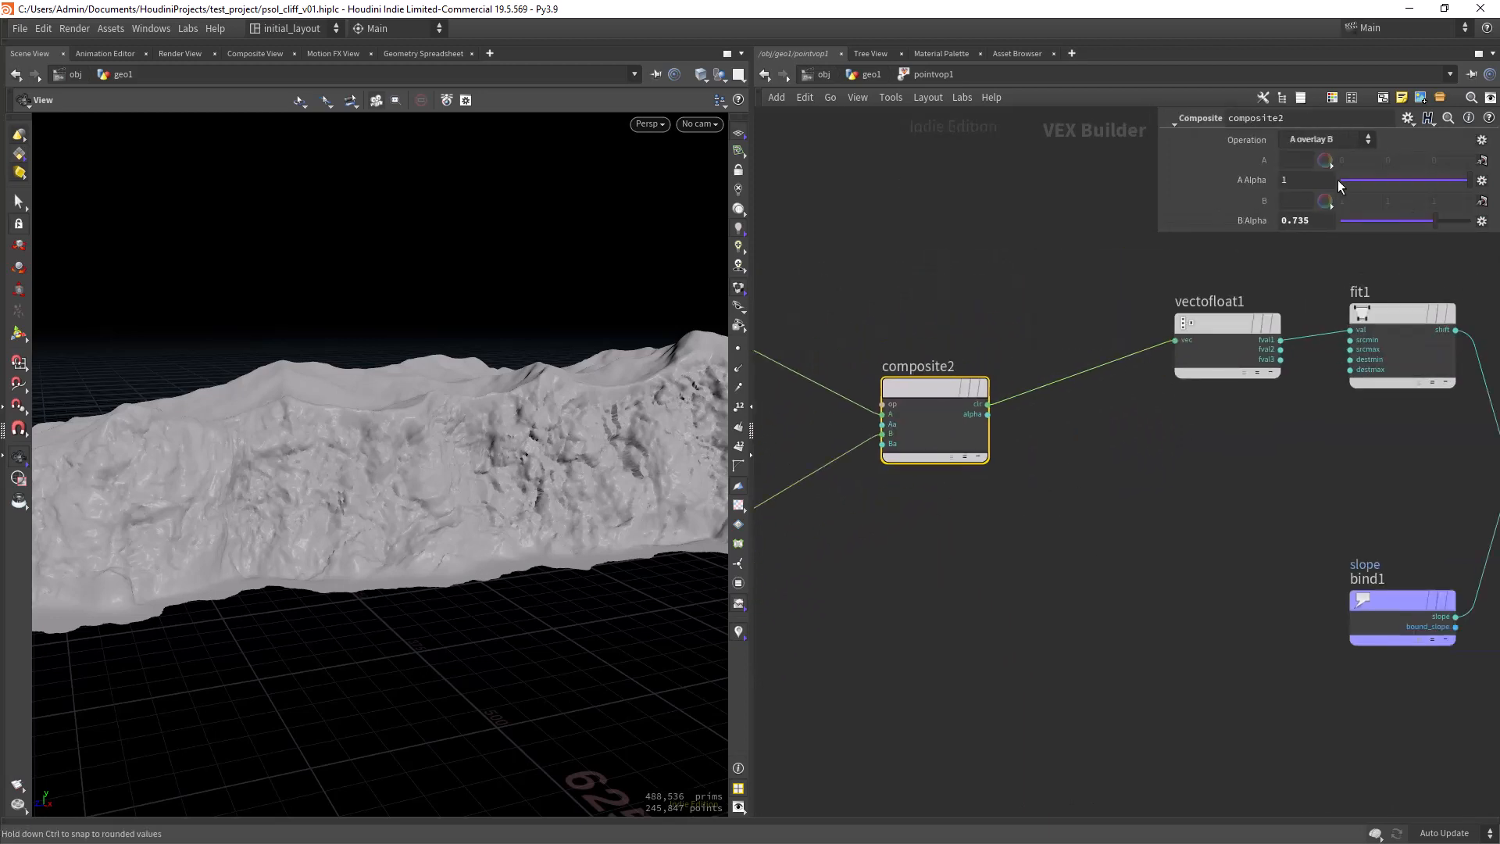
Inspect the vectofloat1 and fit1 nodes, checking fit1's source and destination range
middle_drag(1068, 469, 847, 517)
scroll(1021, 518, down, 3)
scroll(950, 480, up, 2)
click(926, 388)
click(971, 437)
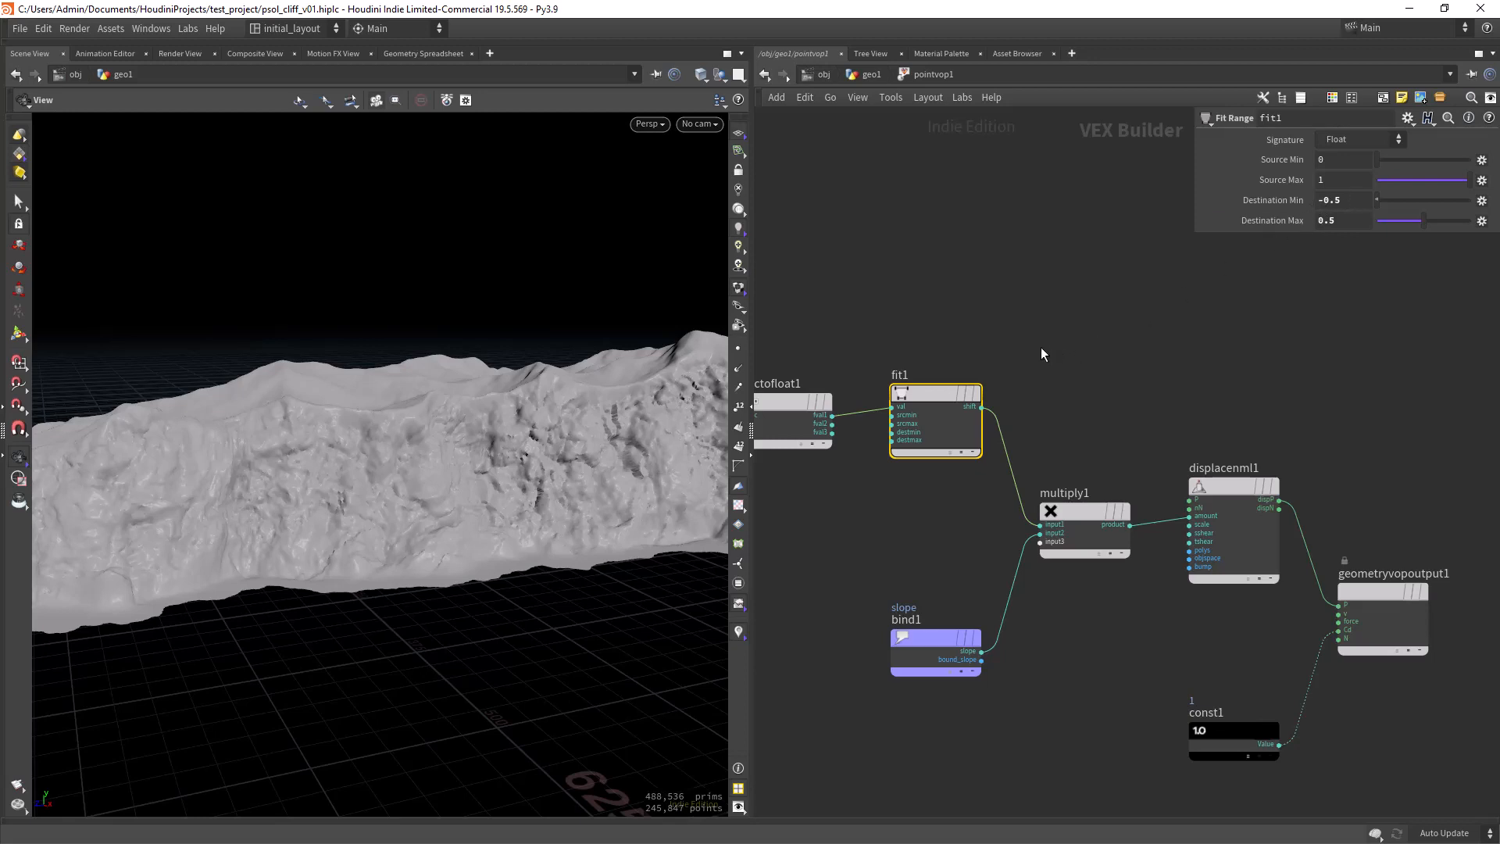
middle_drag(1063, 386, 1005, 291)
scroll(1042, 351, down, 2)
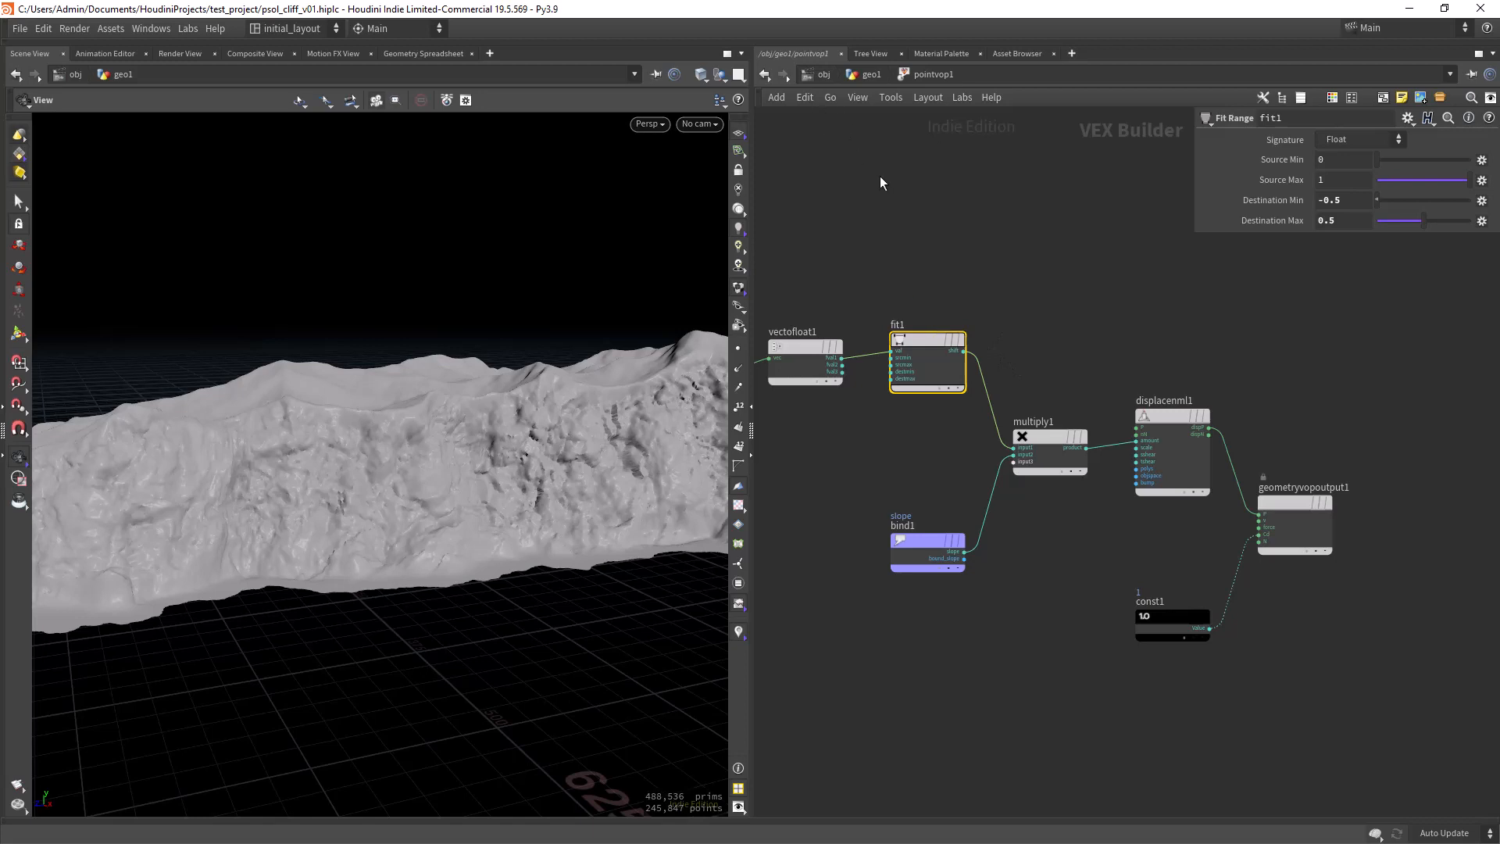
middle_drag(1057, 349, 1000, 281)
scroll(954, 275, up, 2)
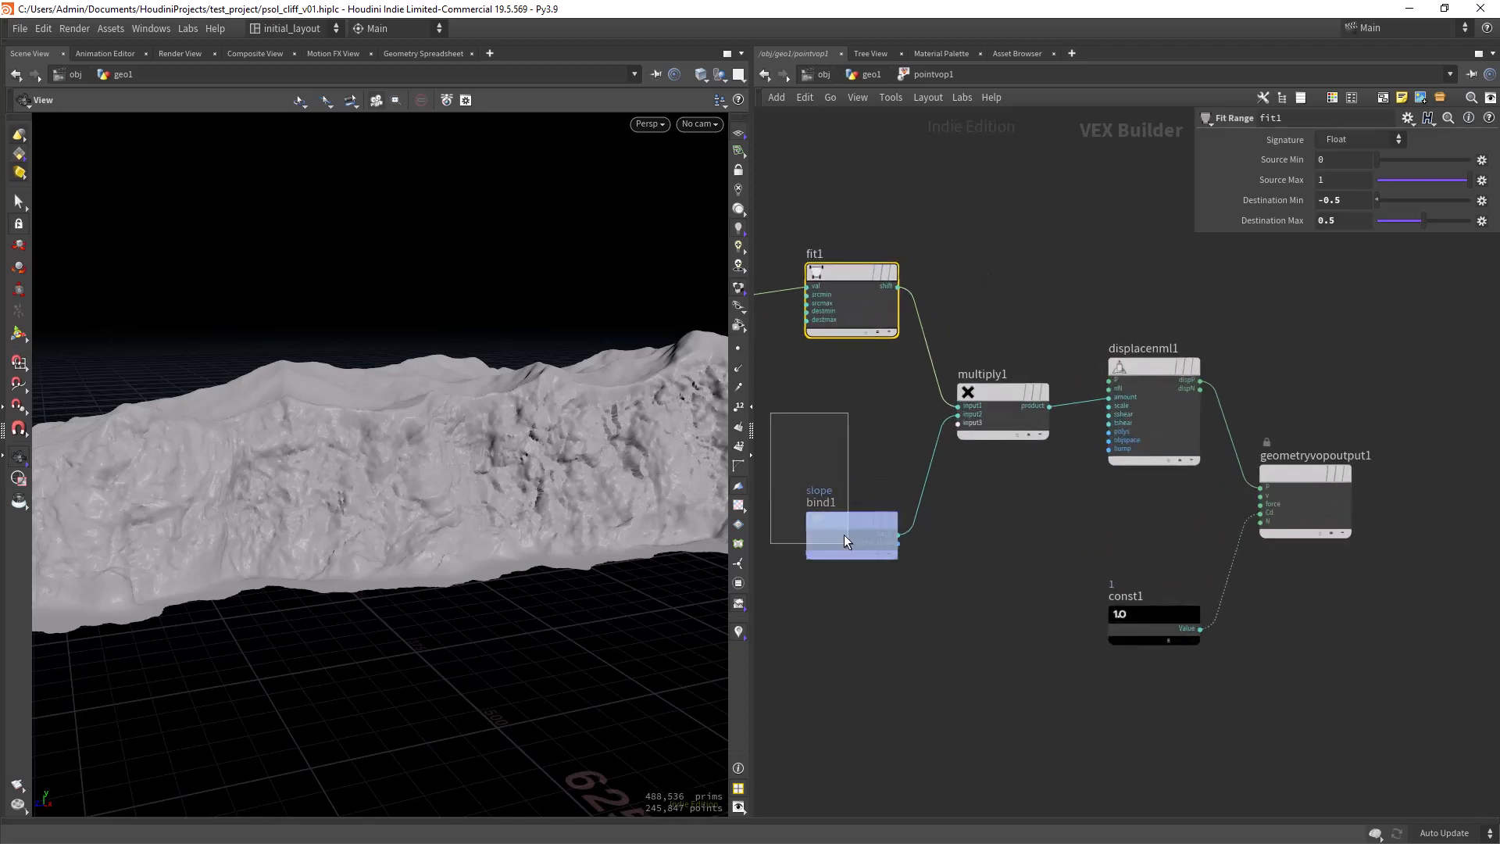
Examine the slope bind1, multiply1 and displacenml1 nodes, checking the displacement scale against the cliff's surface
drag(844, 535, 850, 543)
drag(986, 289, 994, 539)
middle_drag(1021, 517, 853, 473)
drag(948, 187, 1049, 320)
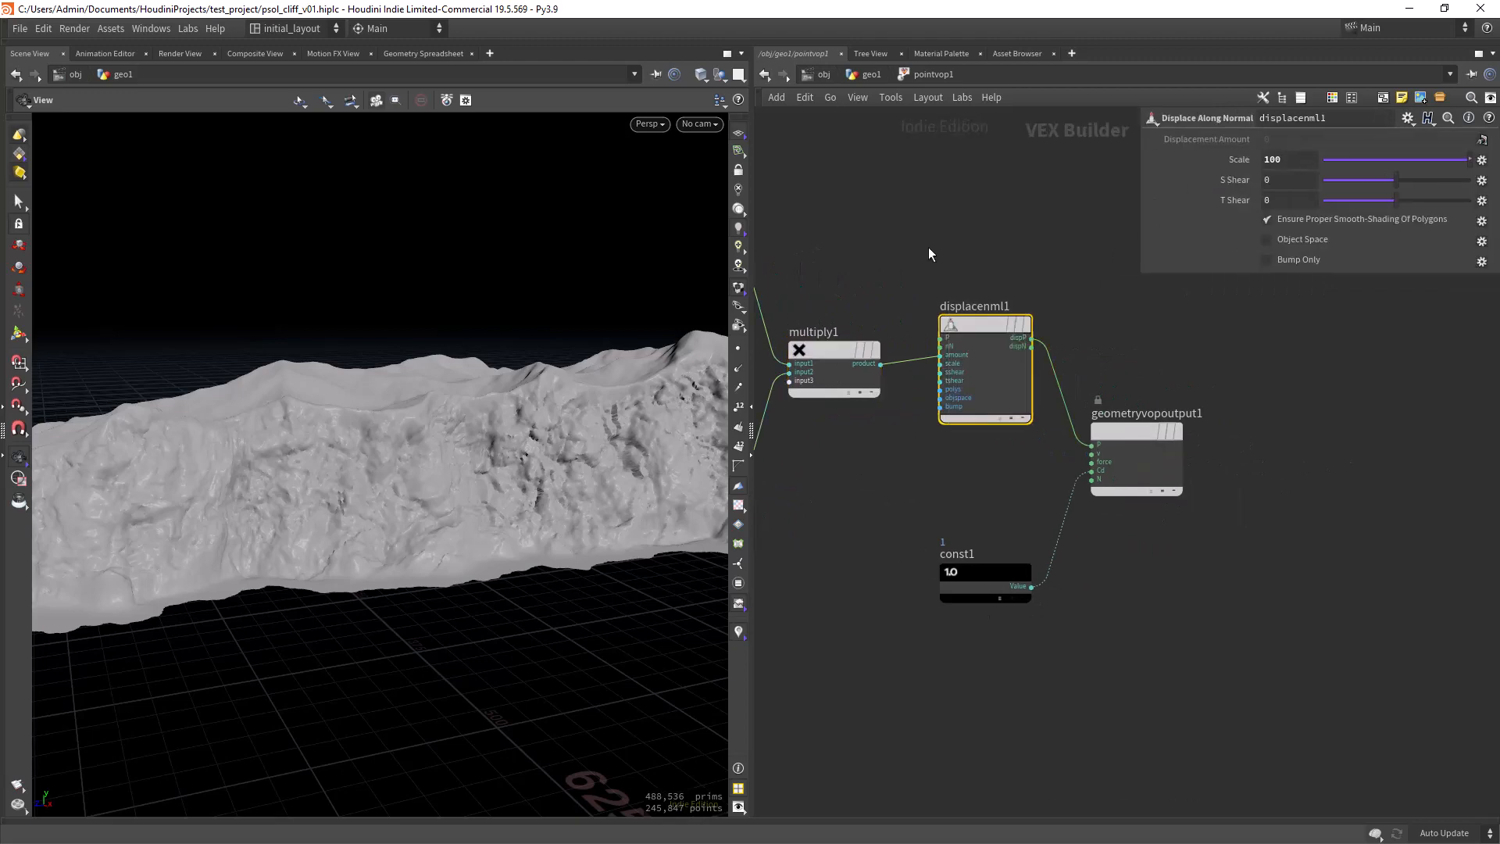
drag(609, 472, 503, 469)
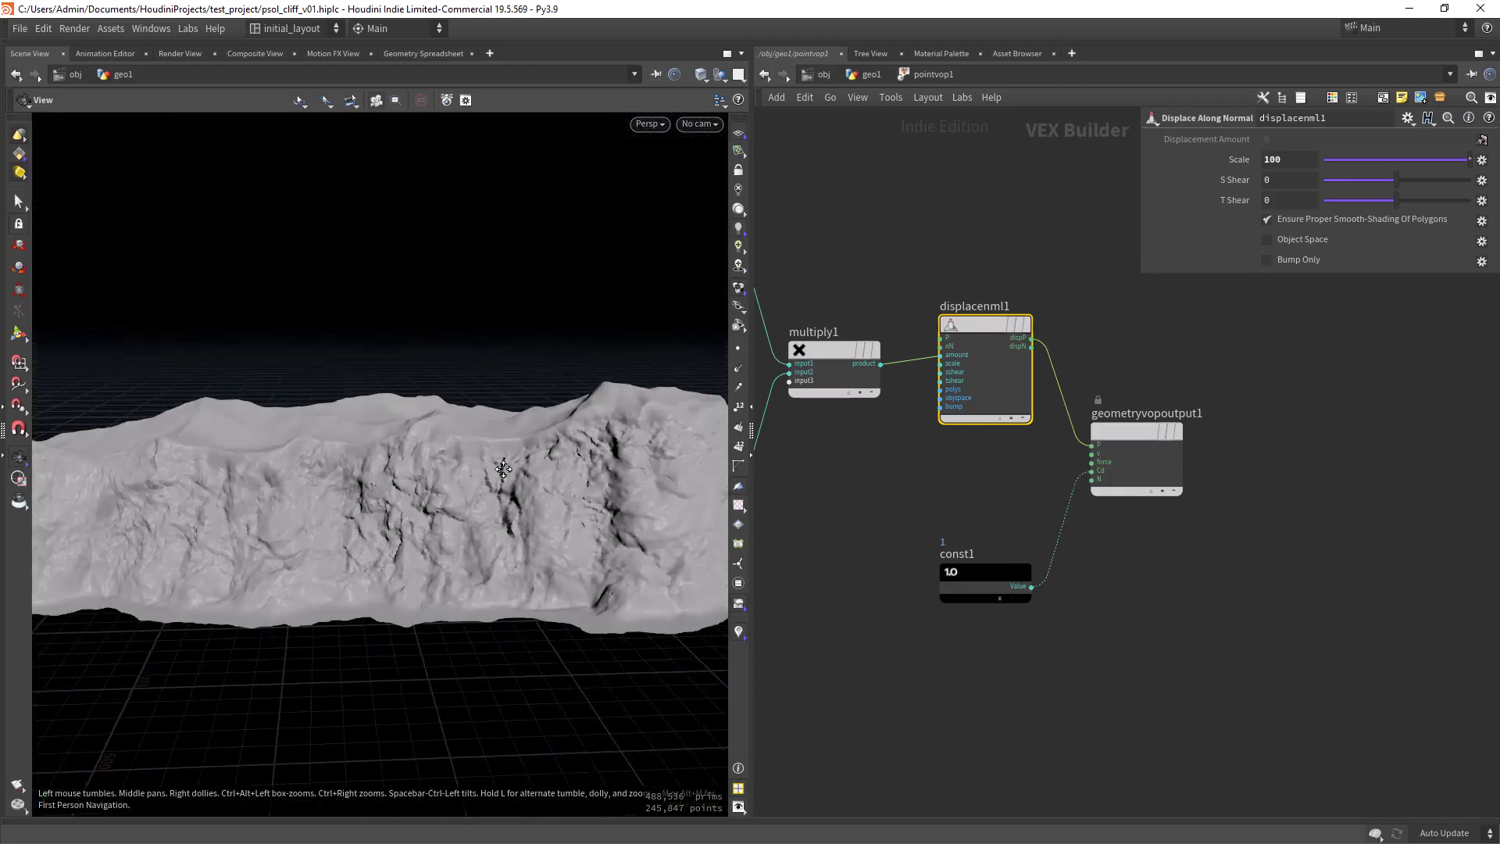
middle_drag(503, 469, 496, 457)
middle_drag(960, 504, 938, 457)
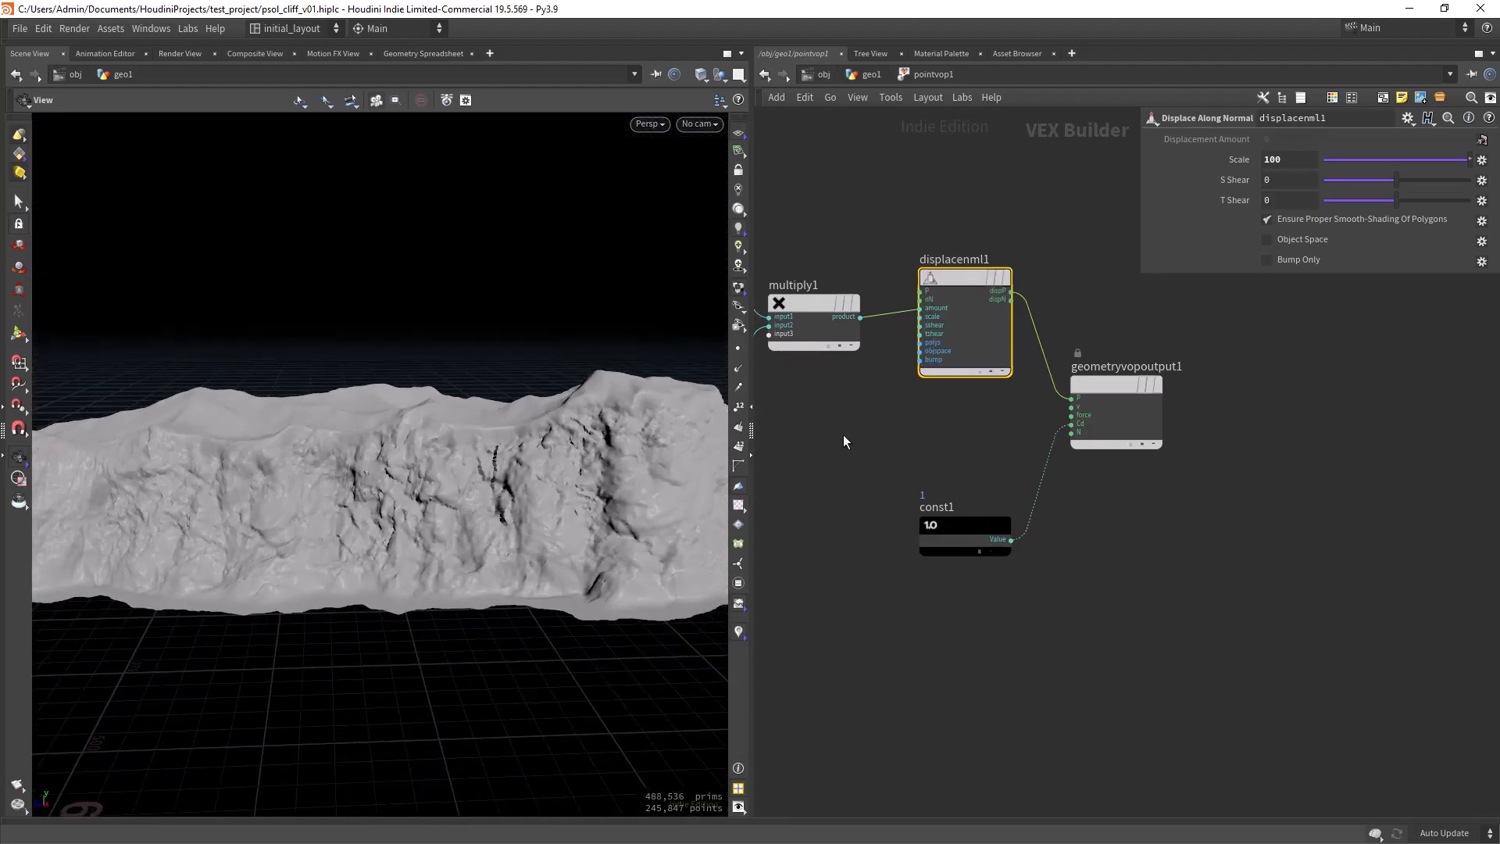
Cut the wire from const1 to the Cd input of geometryvopoutput1 to compare the shading, and reconnect it
drag(842, 434, 1015, 610)
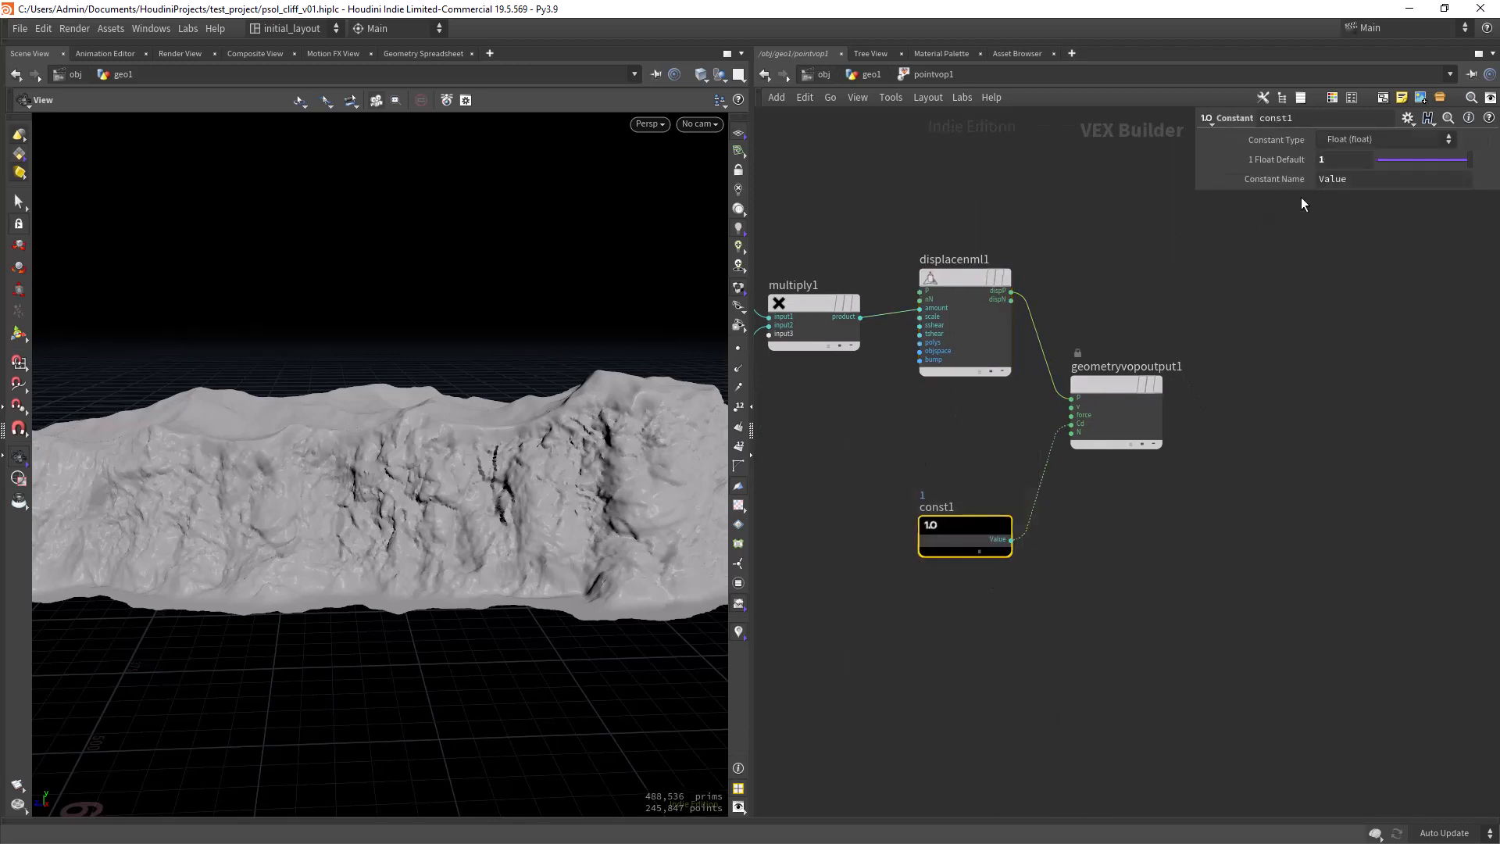
drag(1387, 158, 879, 381)
key(y)
drag(1015, 461, 1081, 495)
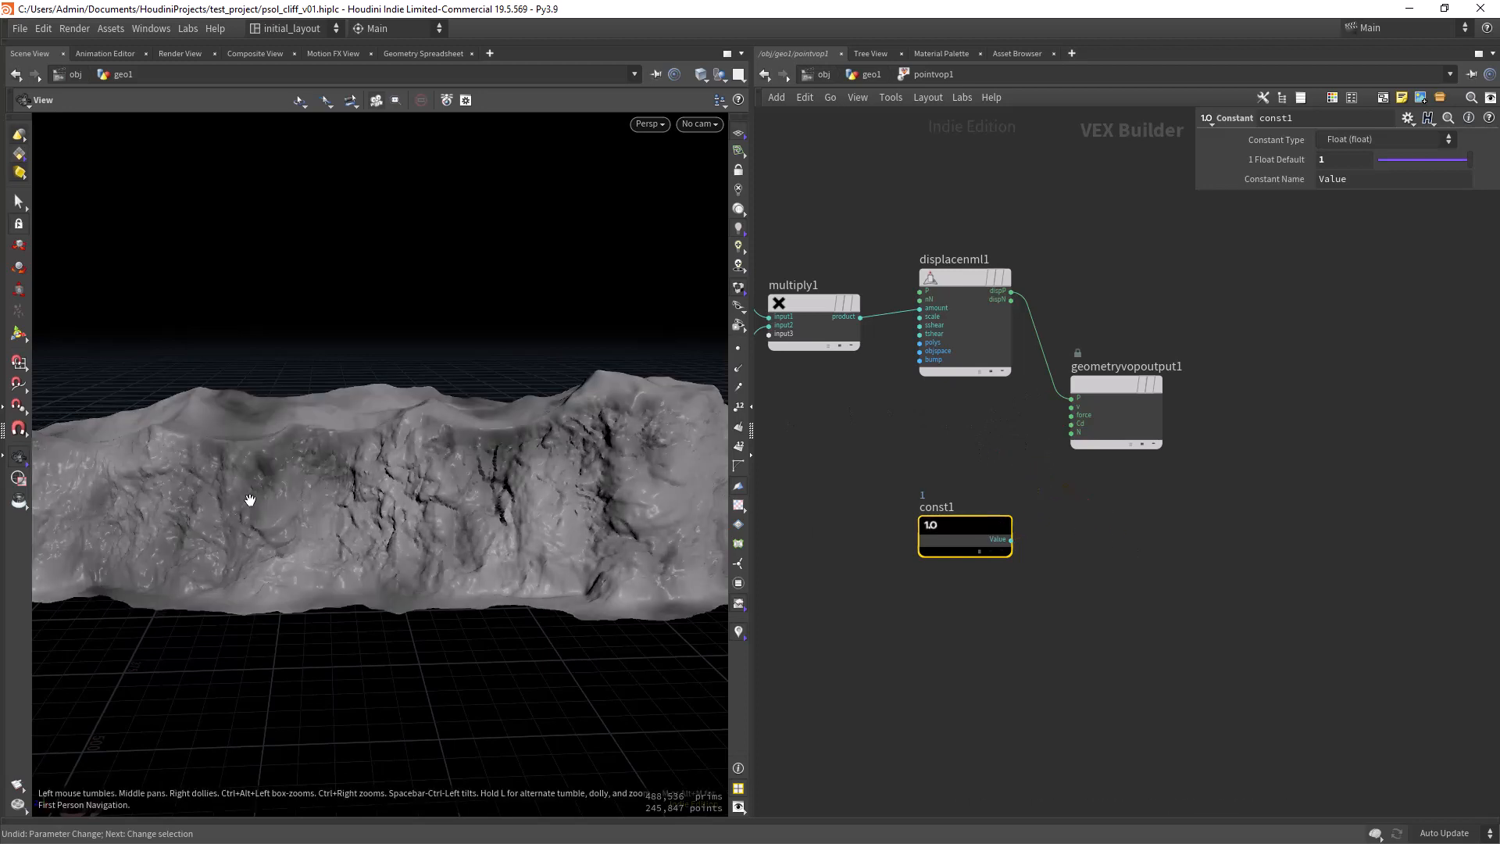
scroll(1024, 477, up, 3)
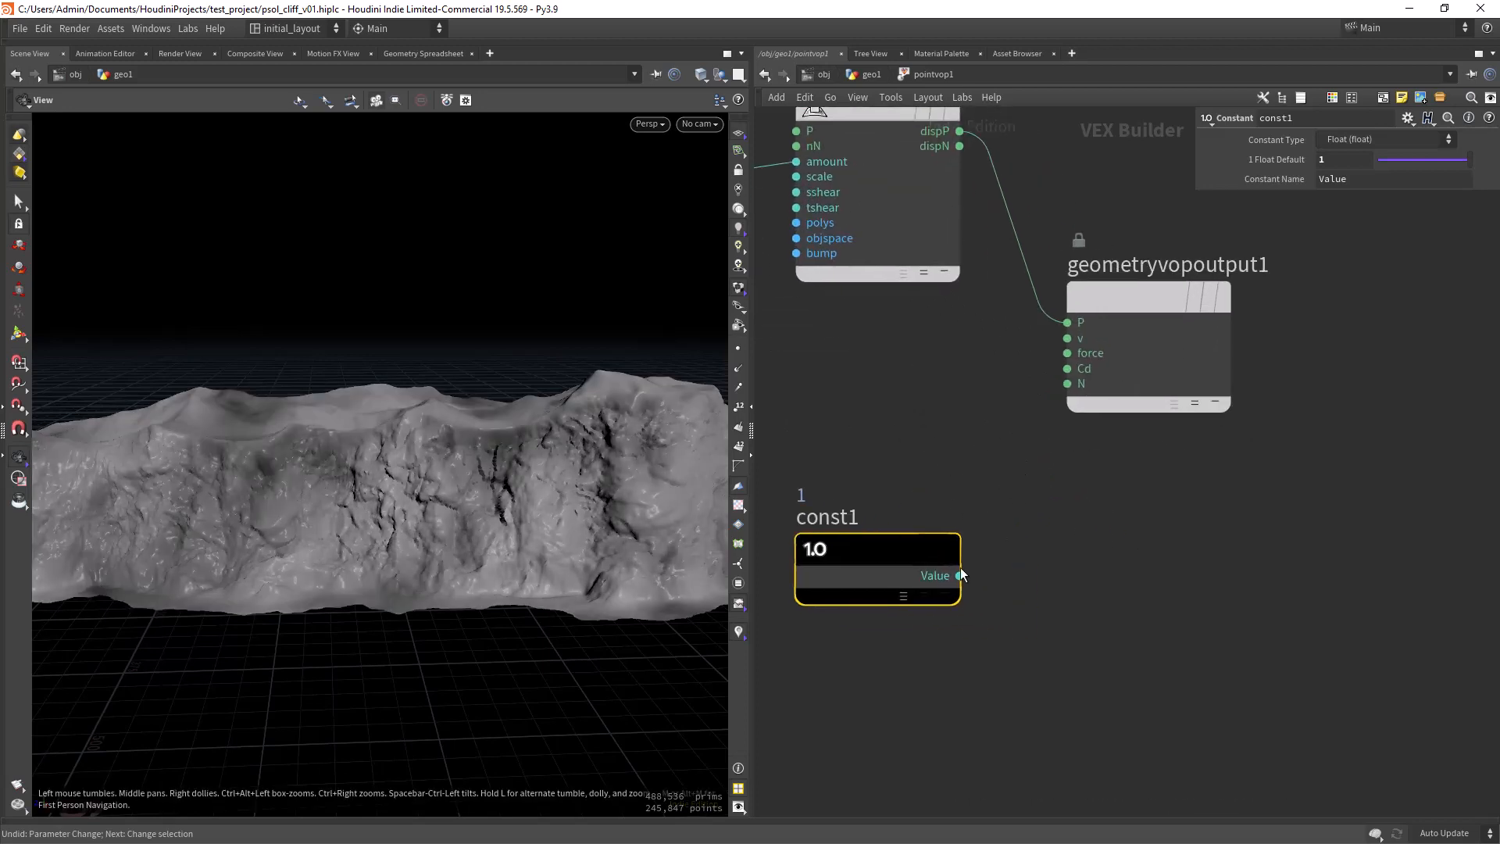
click(1064, 367)
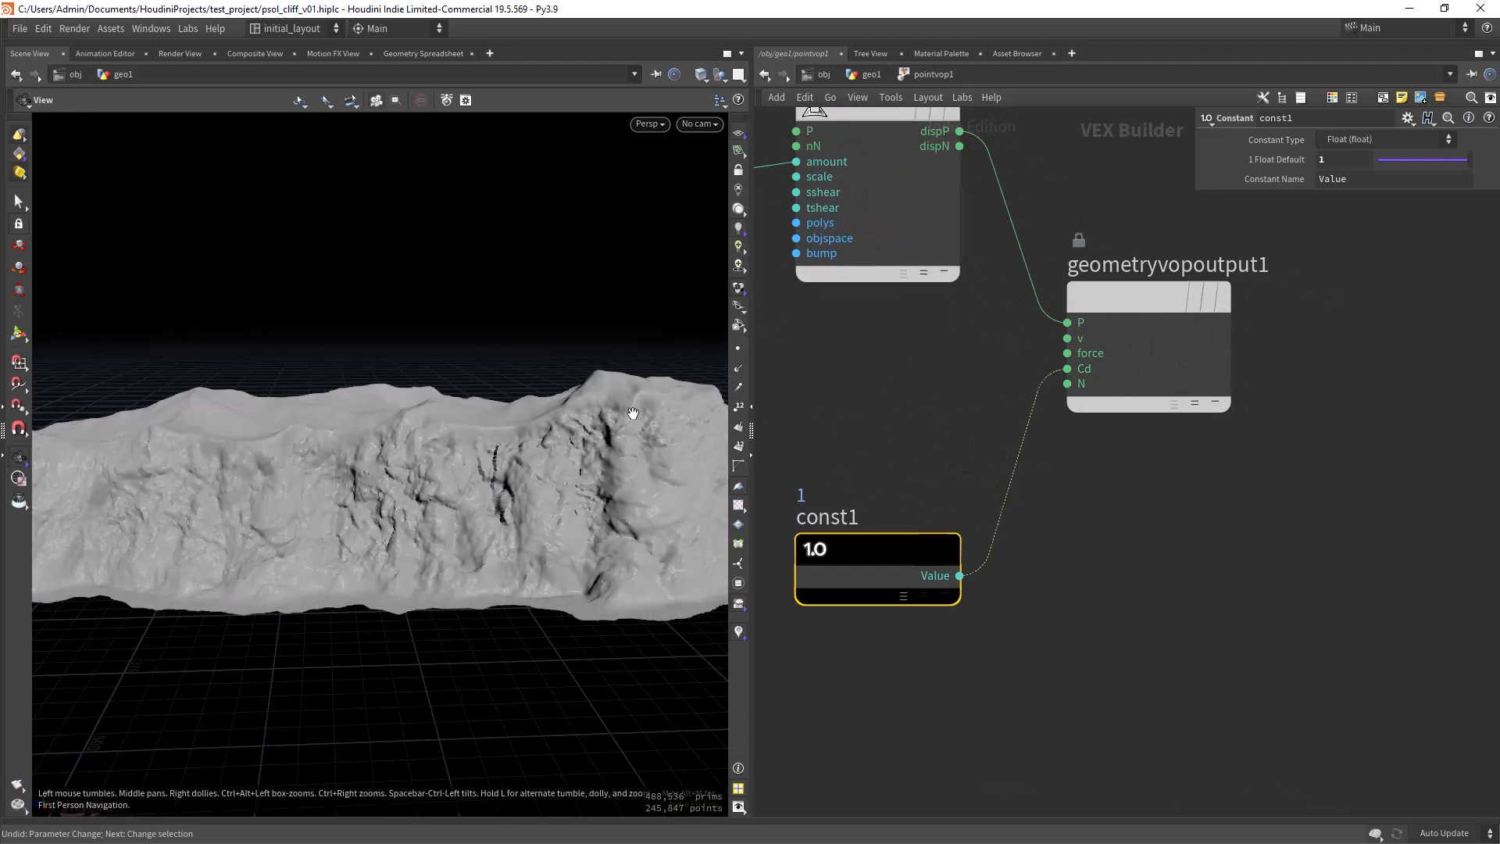
Return to the geo1 network and display the filecache1 output of the cliff
scroll(436, 549, down, 3)
drag(435, 549, 500, 547)
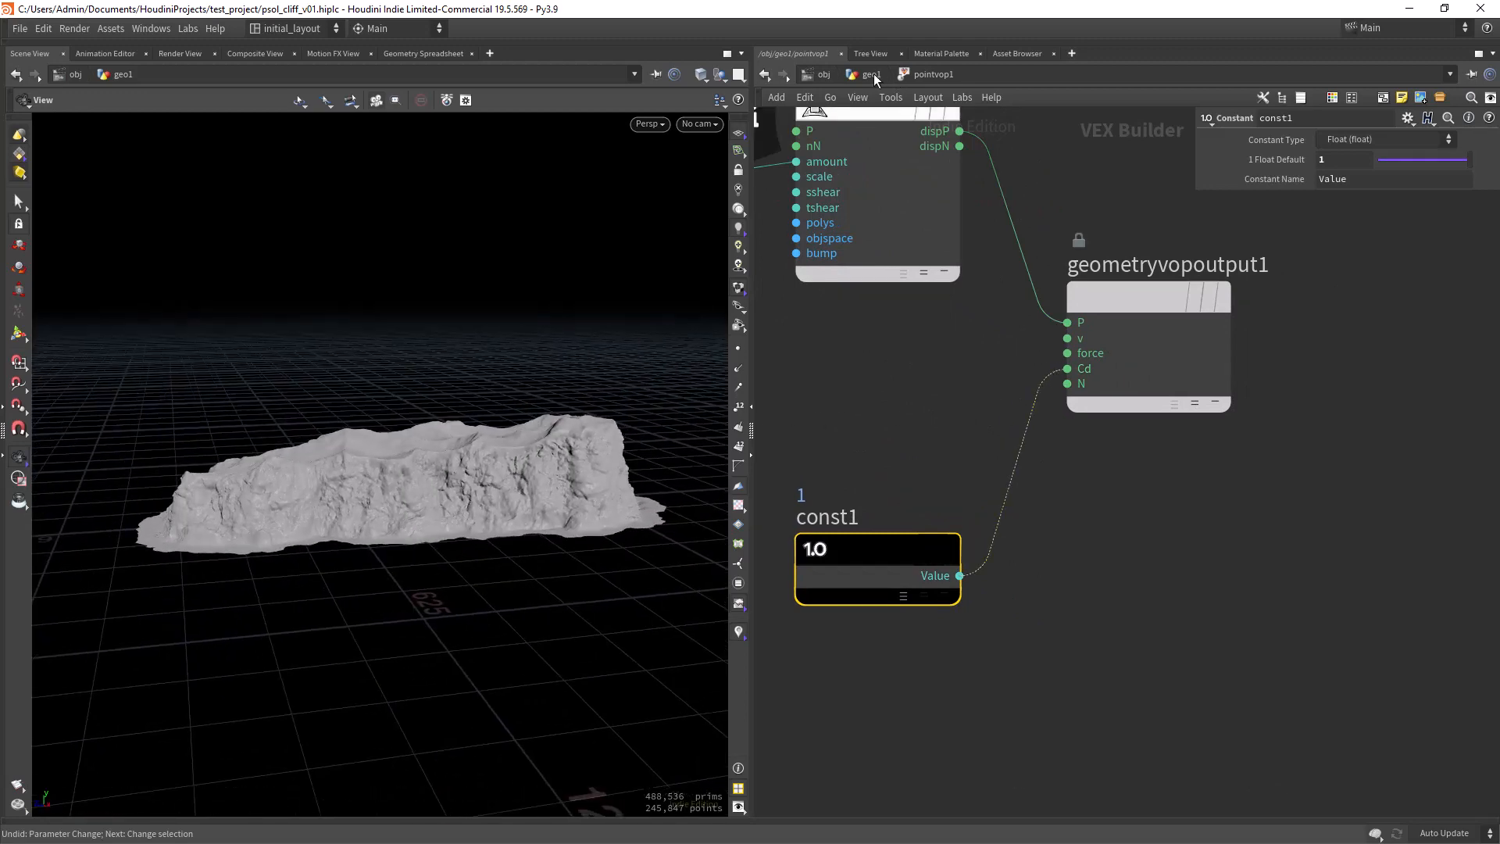
click(872, 74)
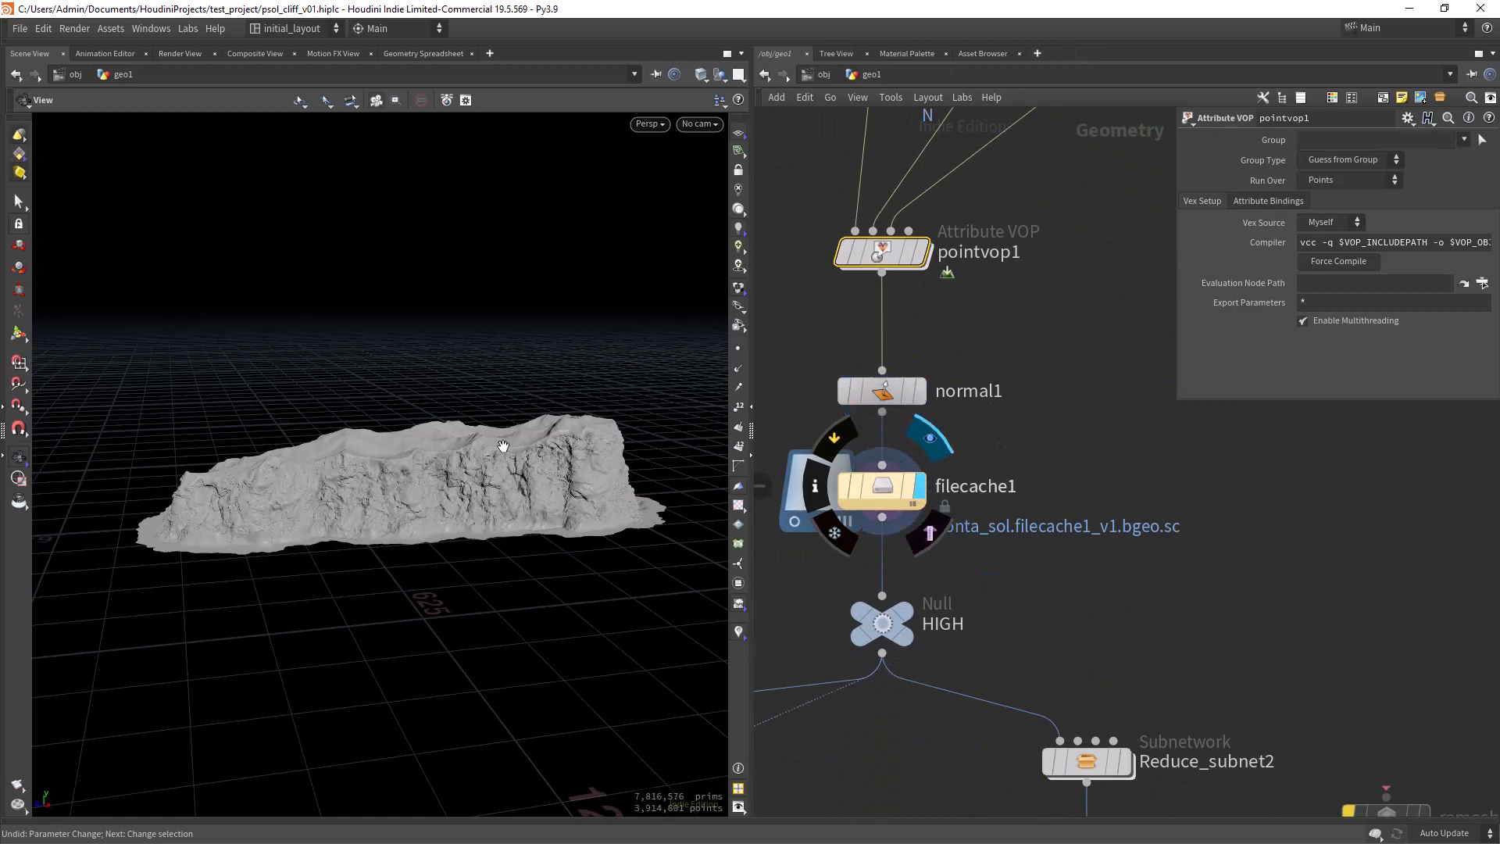
scroll(492, 437, up, 5)
drag(485, 474, 448, 470)
right_drag(447, 467, 385, 499)
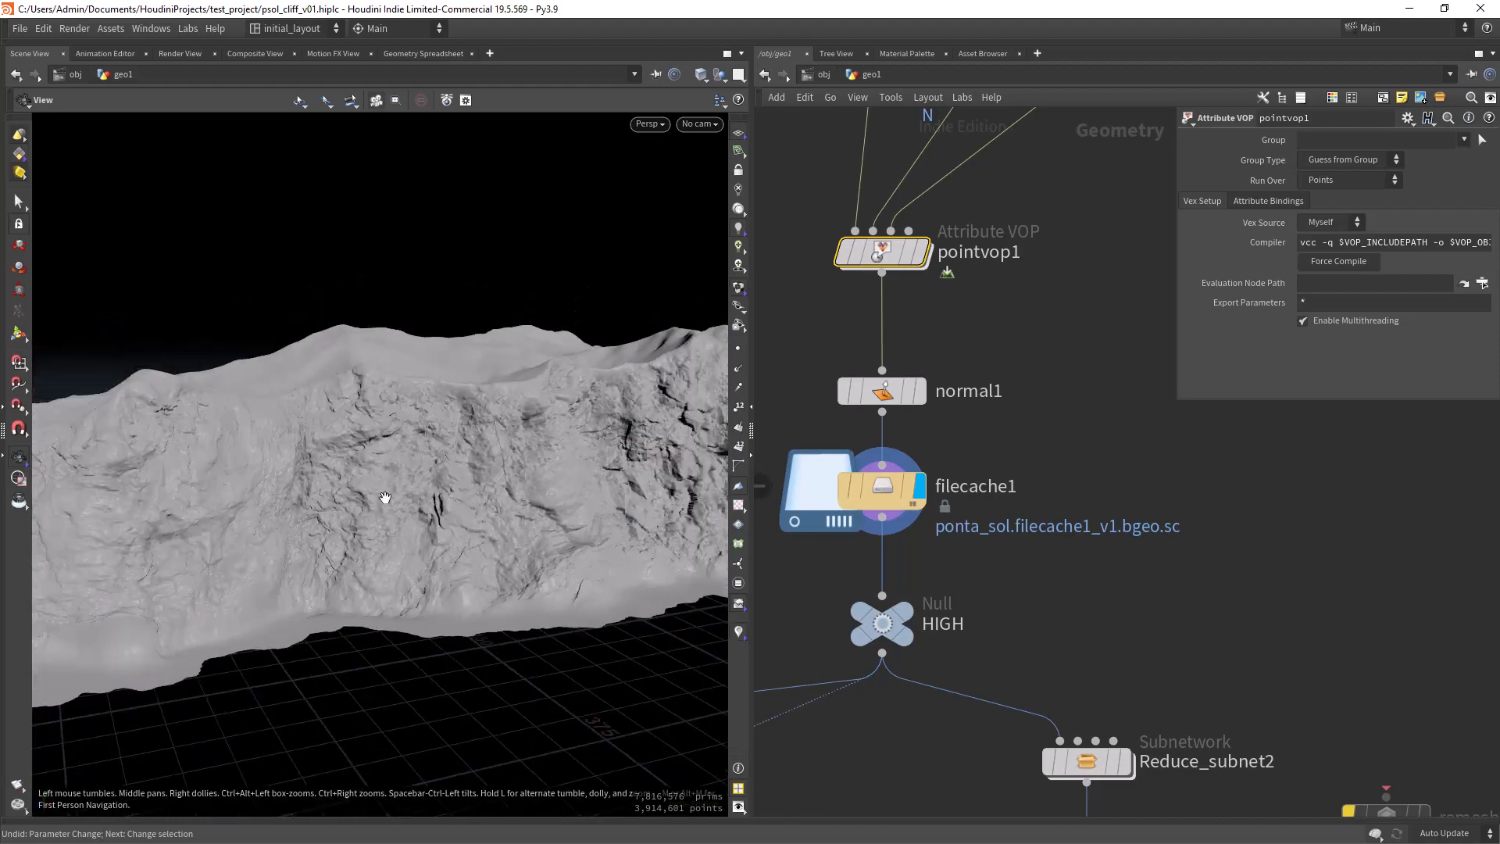
Inspect the cached high-resolution cliff's rock detail along its front face and around its end
drag(385, 499, 552, 453)
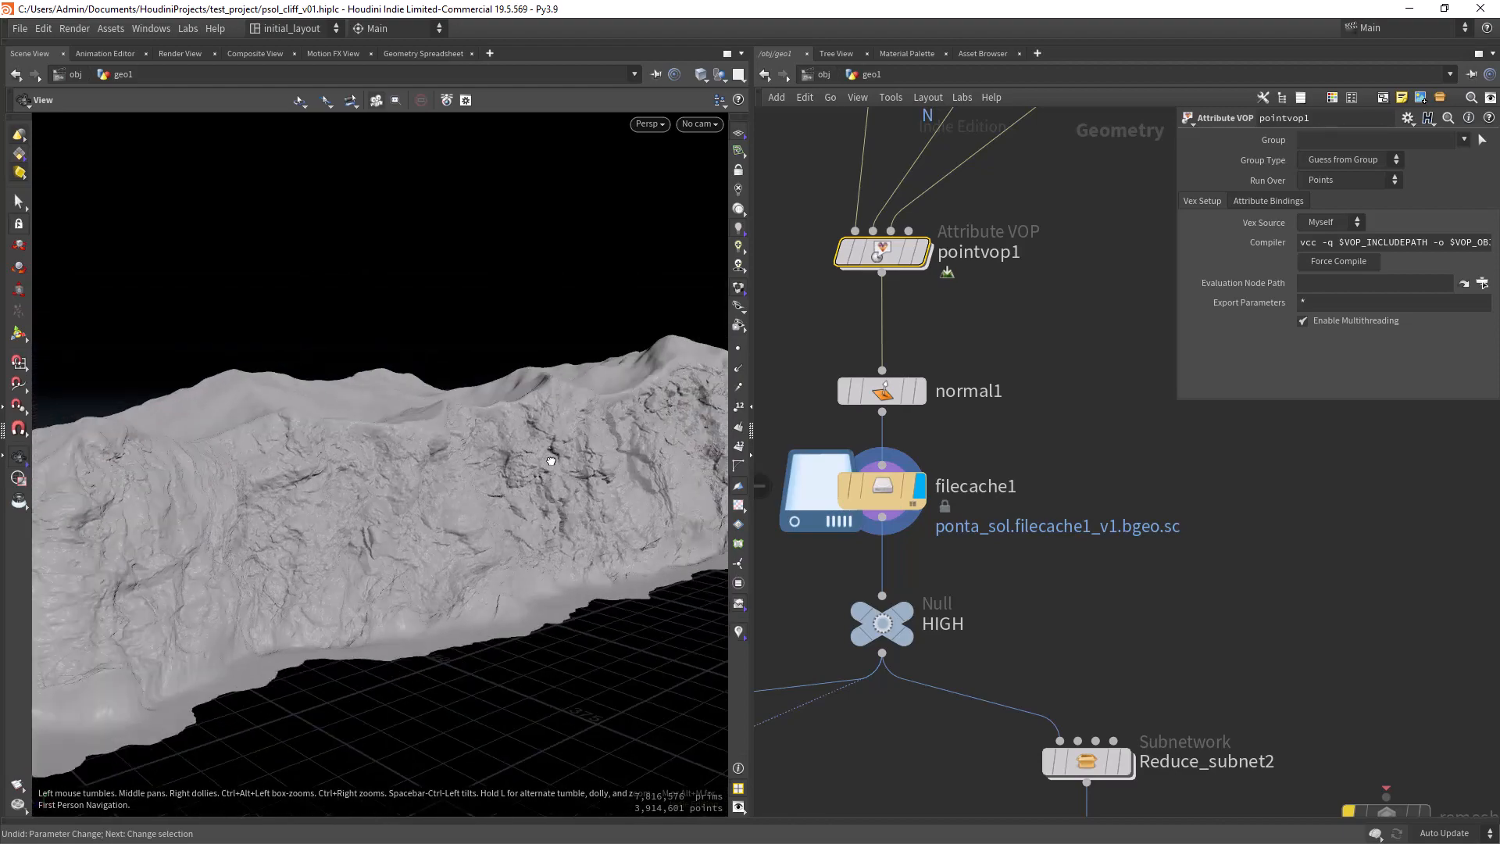
right_drag(553, 454, 325, 546)
drag(325, 546, 436, 543)
middle_drag(436, 543, 723, 546)
drag(406, 512, 574, 469)
drag(344, 425, 442, 453)
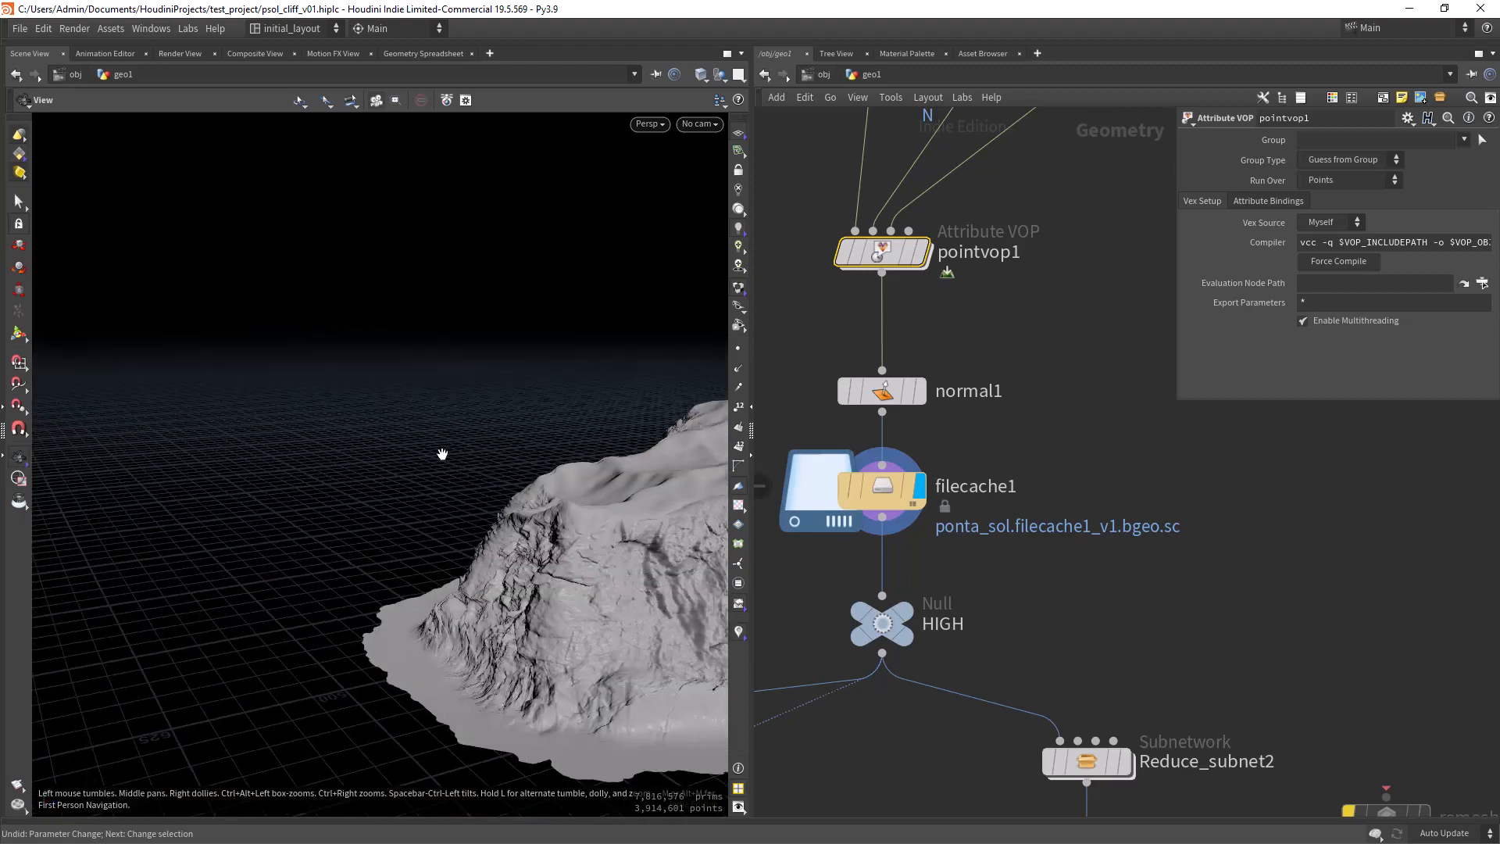
right_drag(641, 464, 593, 496)
middle_drag(593, 496, 340, 484)
drag(472, 529, 441, 496)
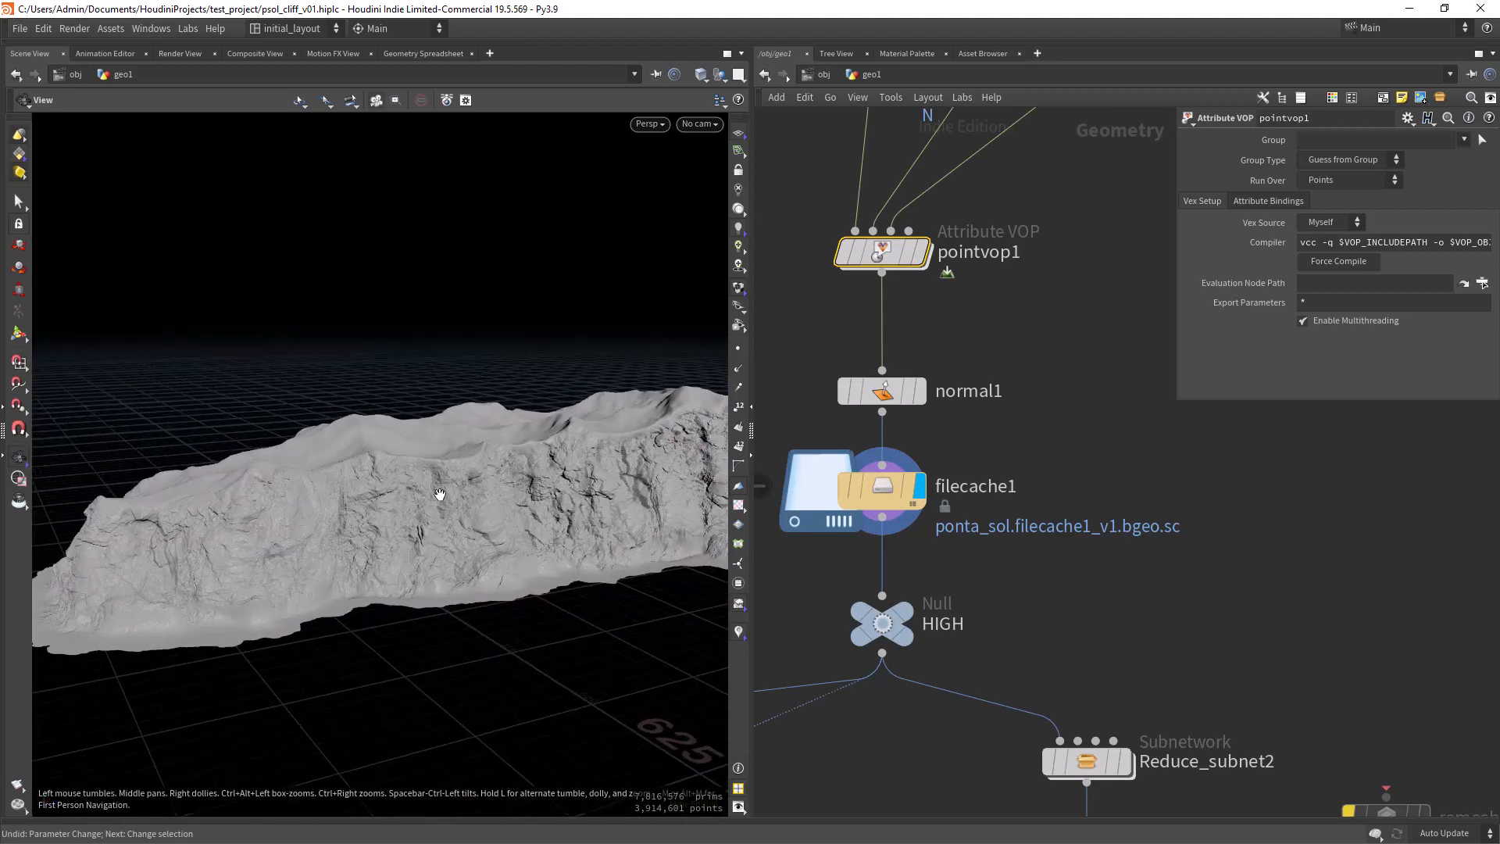
middle_drag(441, 495, 362, 555)
drag(362, 555, 504, 461)
Check the triplanar_displace2 parameters and display the normal1 output on the cliff
scroll(1020, 311, down, 4)
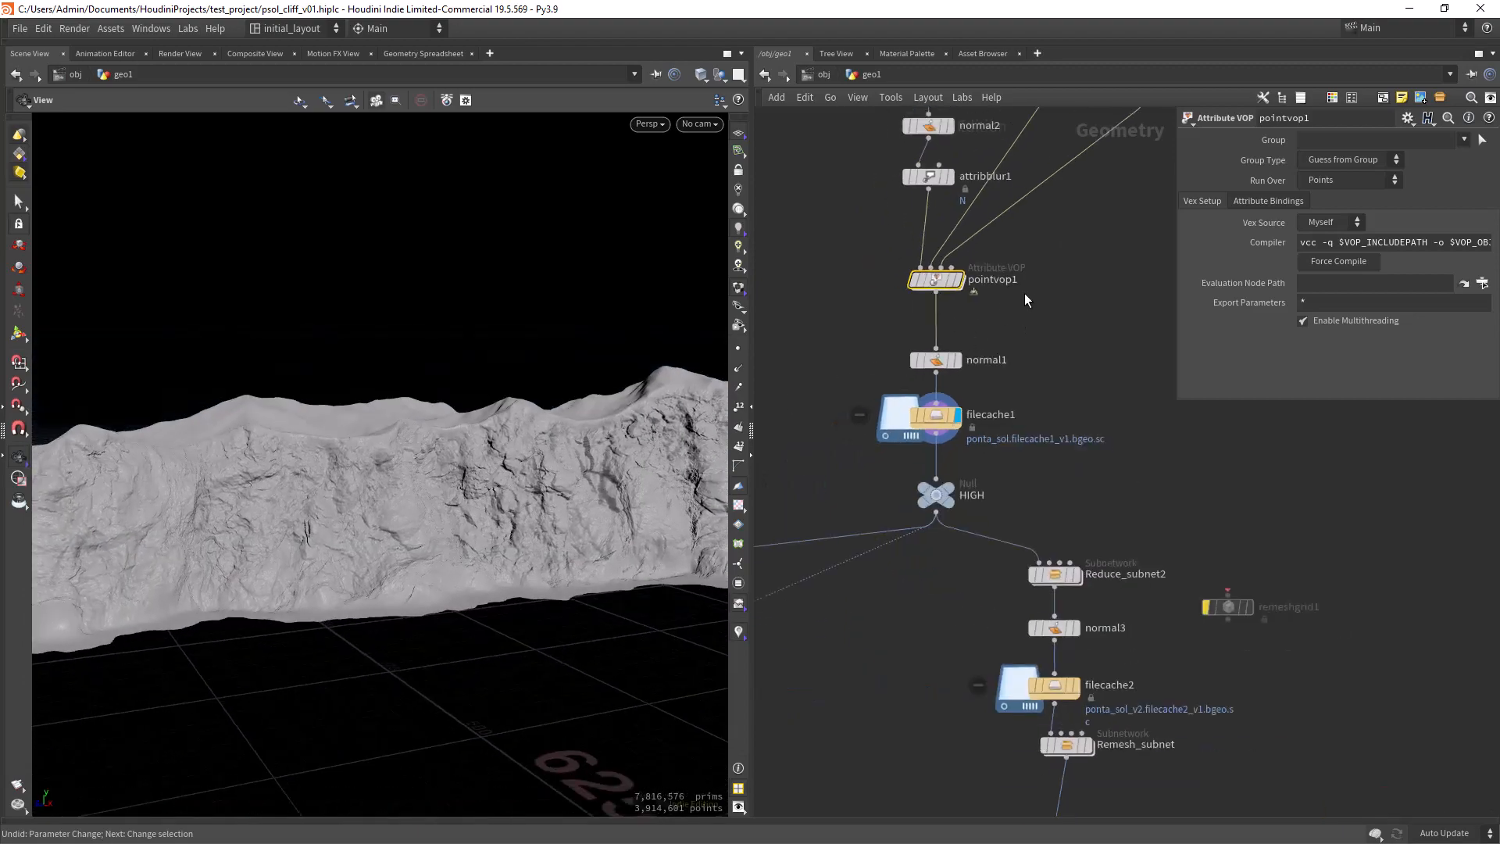
middle_drag(1024, 293, 994, 513)
drag(867, 319, 910, 299)
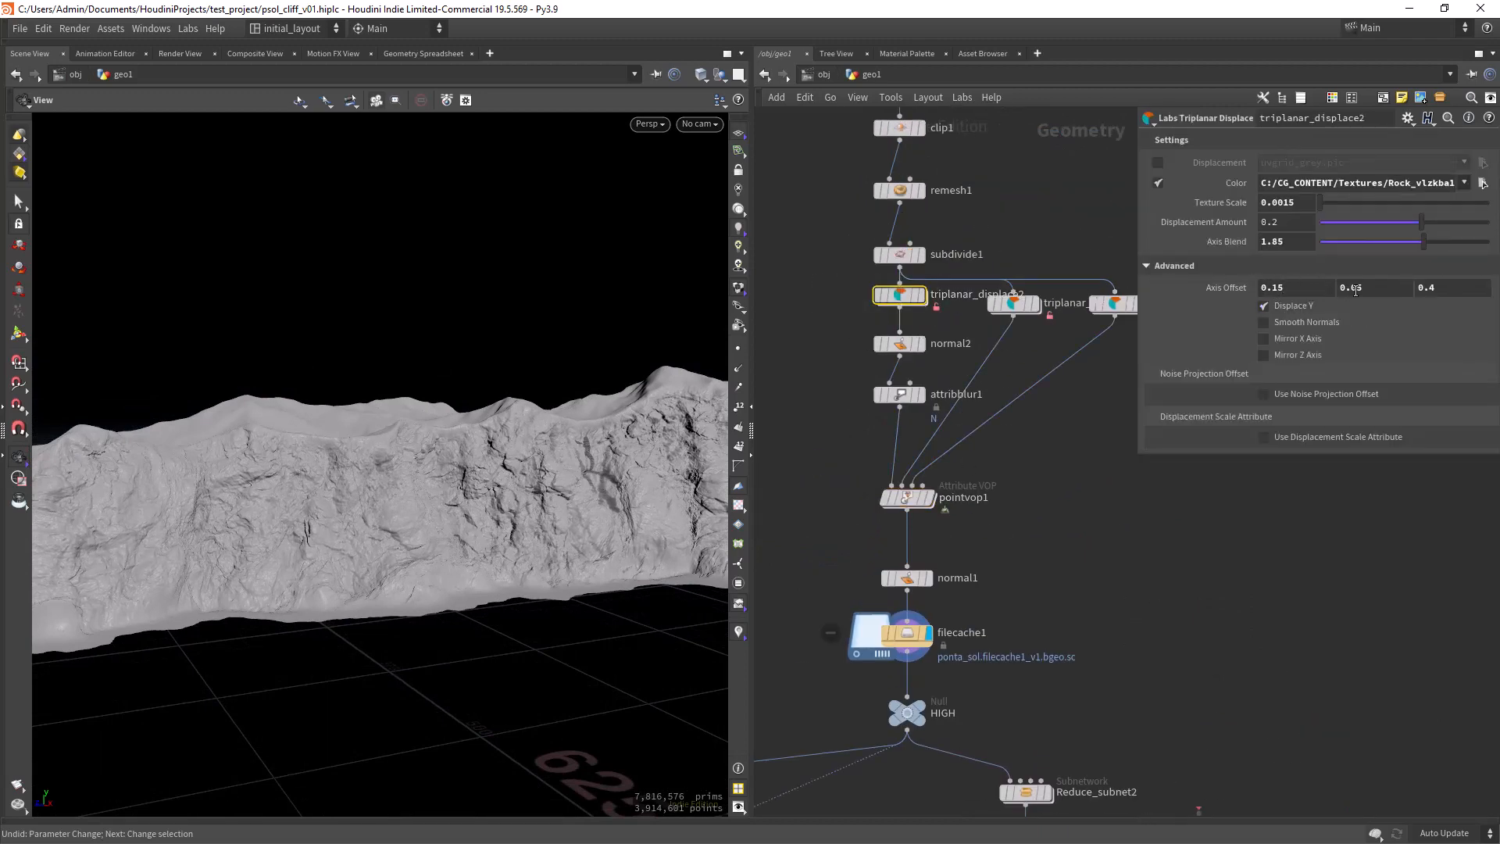
click(928, 578)
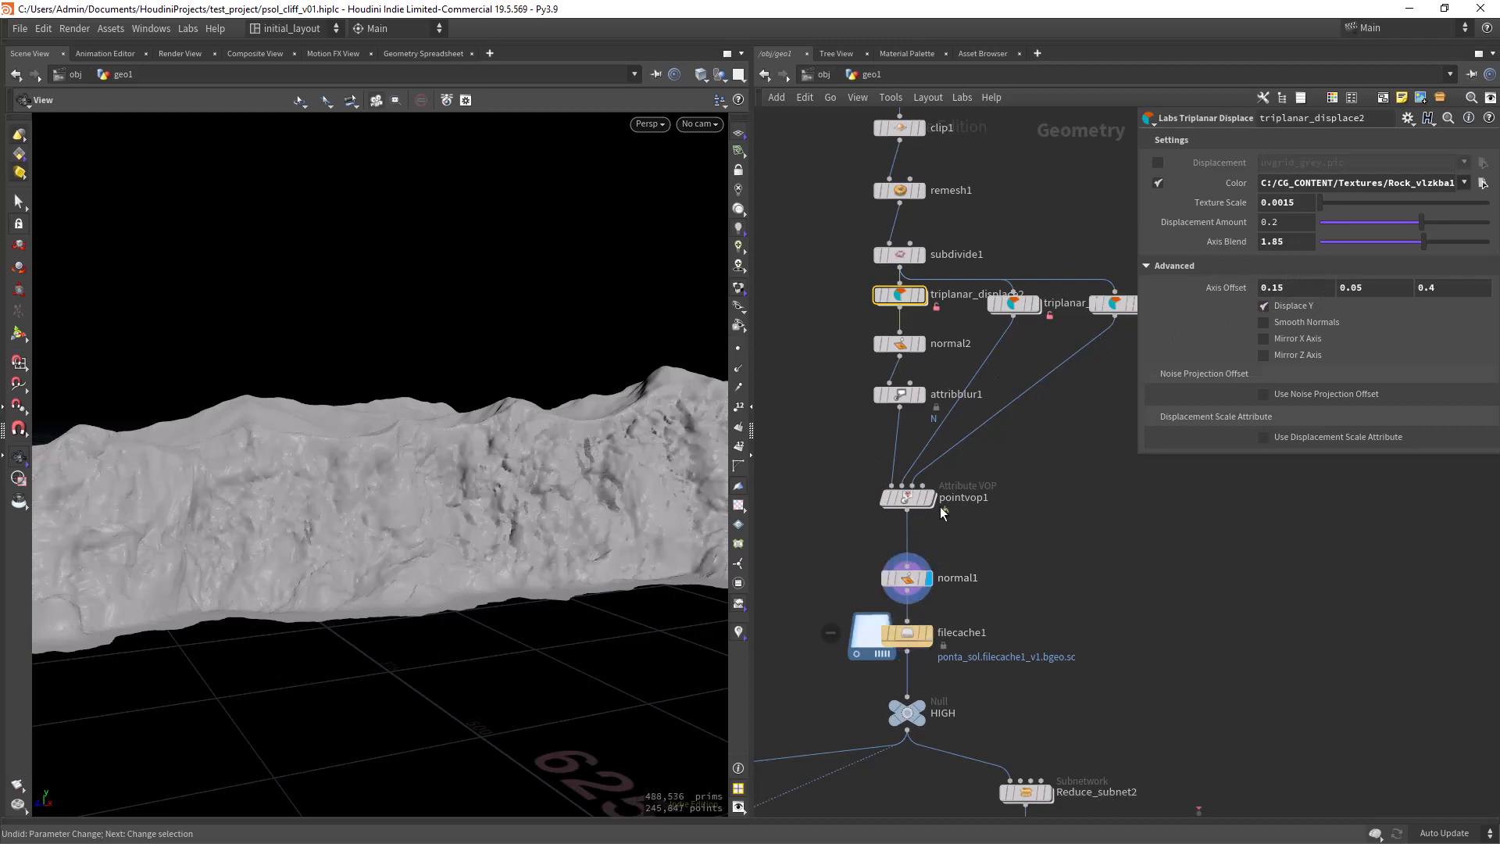
right_drag(540, 527, 520, 492)
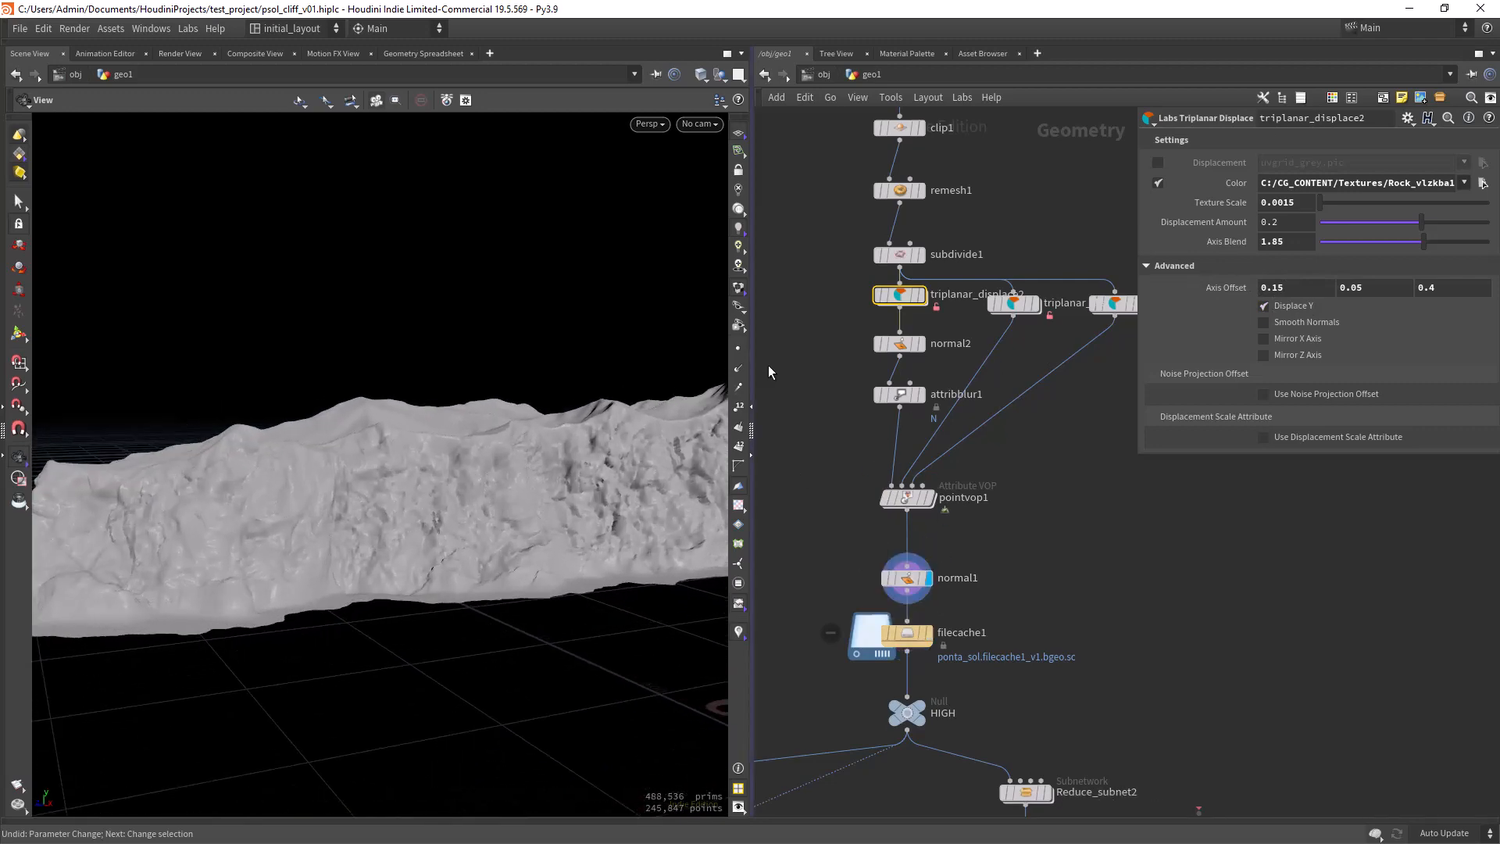
Enter the pointvop1 network again and go back to the geometryvopglobal1 outputs
double_click(909, 499)
scroll(905, 382, down, 10)
right_drag(778, 467, 764, 486)
middle_drag(840, 495, 1088, 522)
right_drag(847, 493, 897, 406)
middle_drag(896, 406, 836, 562)
scroll(873, 439, up, 8)
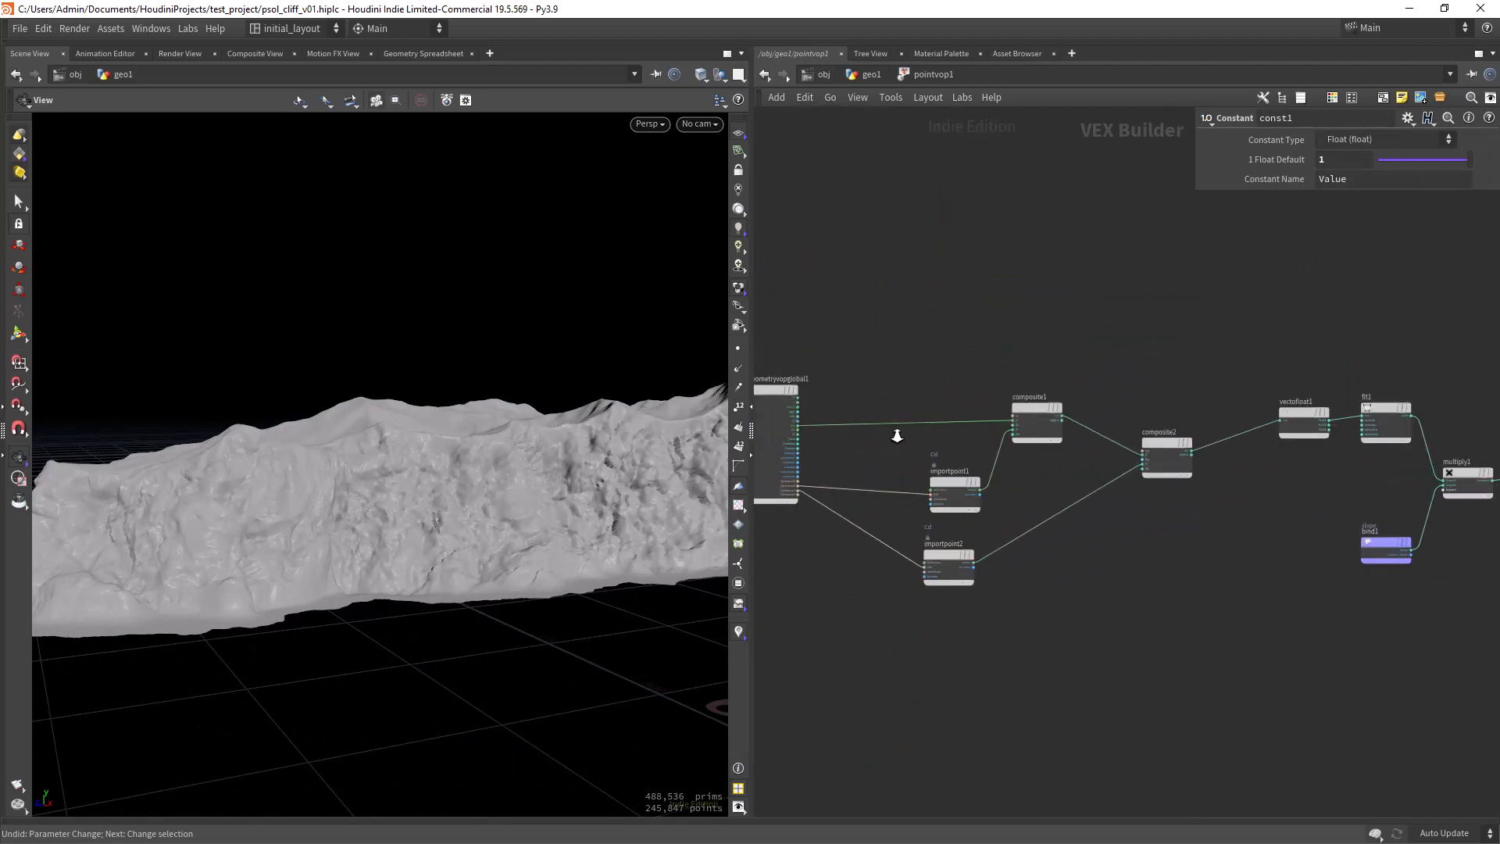
Wire the global Cd output directly into vectofloat1, bypassing the composites, and inspect the displaced cliff
click(802, 409)
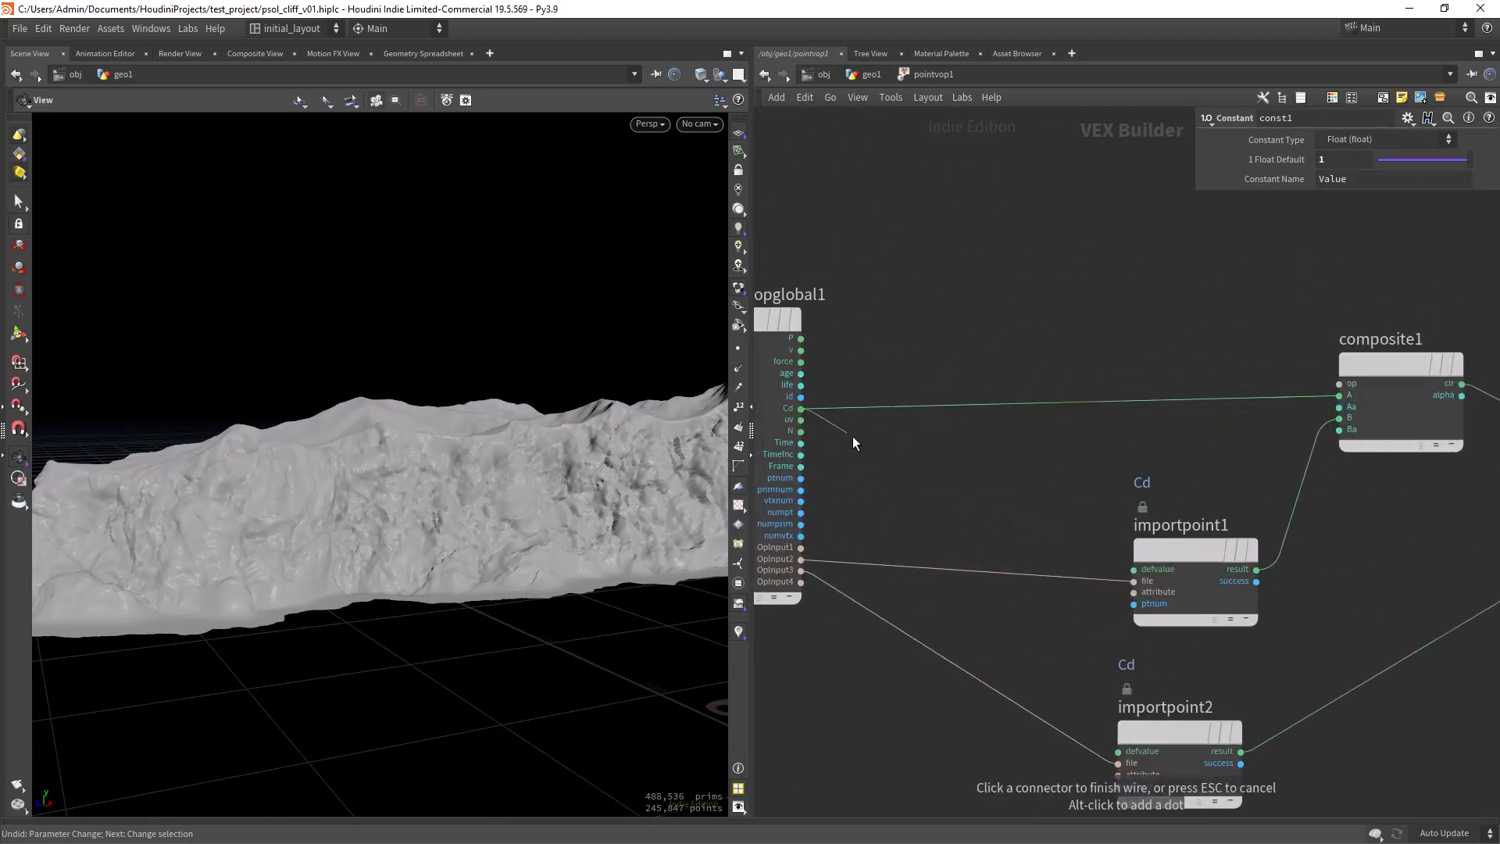
scroll(966, 441, down, 3)
middle_drag(1093, 480, 818, 470)
middle_drag(1061, 372, 929, 372)
click(1102, 422)
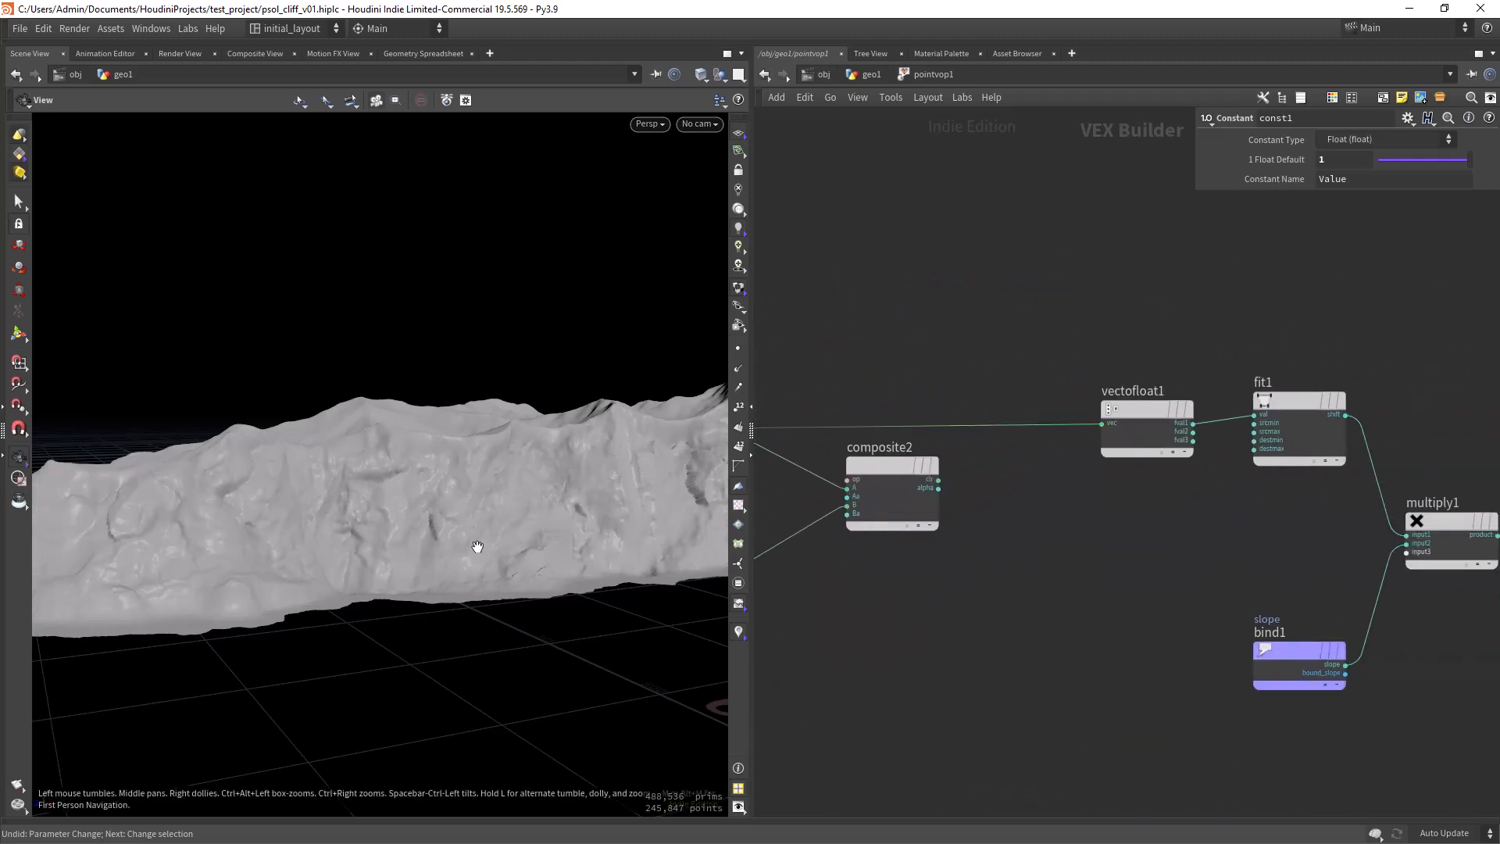
drag(476, 546, 320, 491)
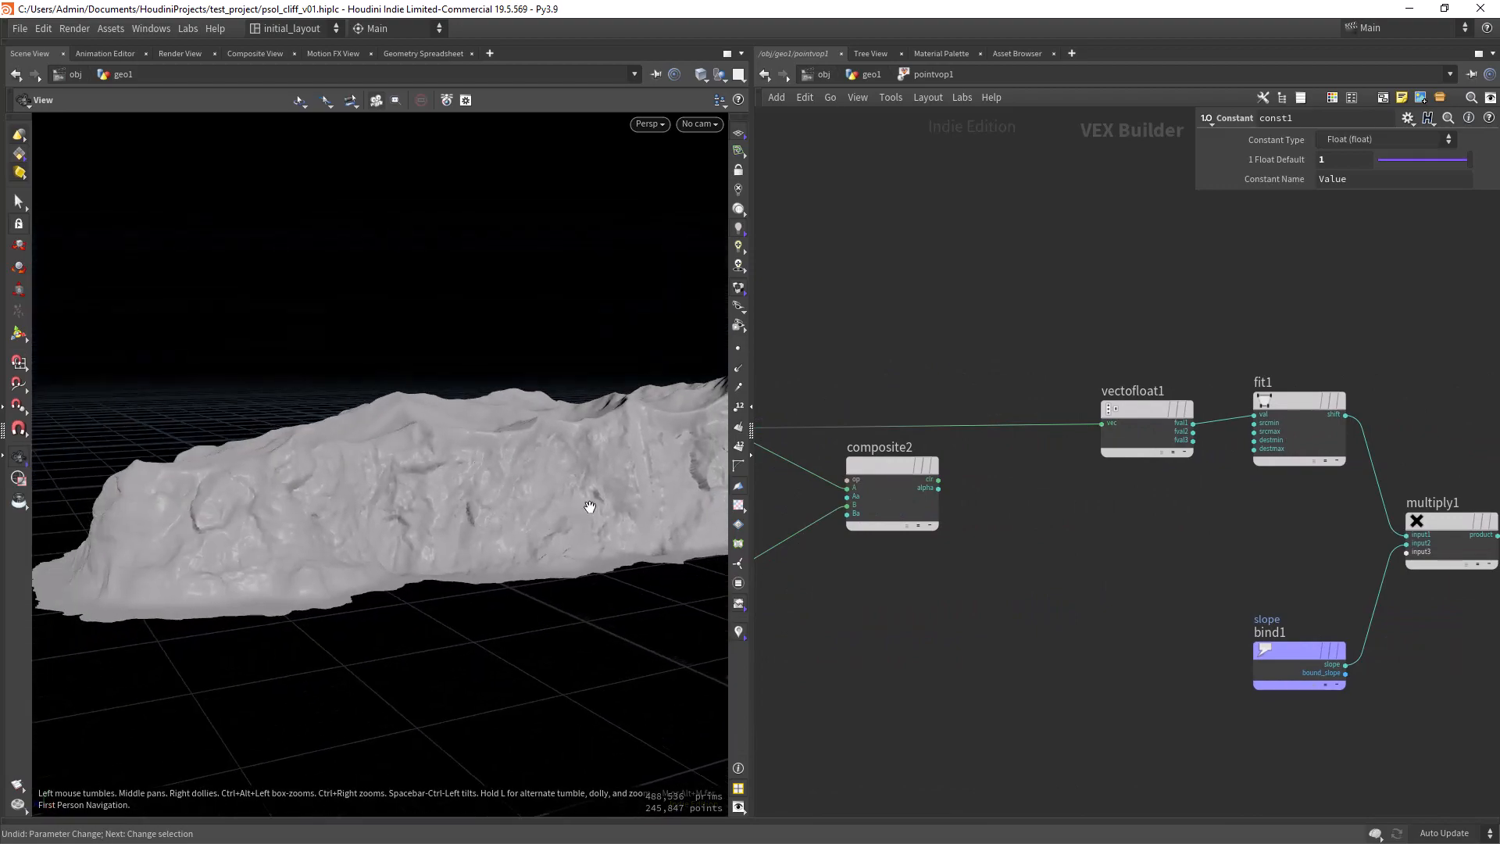
drag(590, 507, 497, 443)
Wire importpoint1's result directly into vectofloat1 to show the second texture's displacement on its own
middle_drag(763, 630, 968, 556)
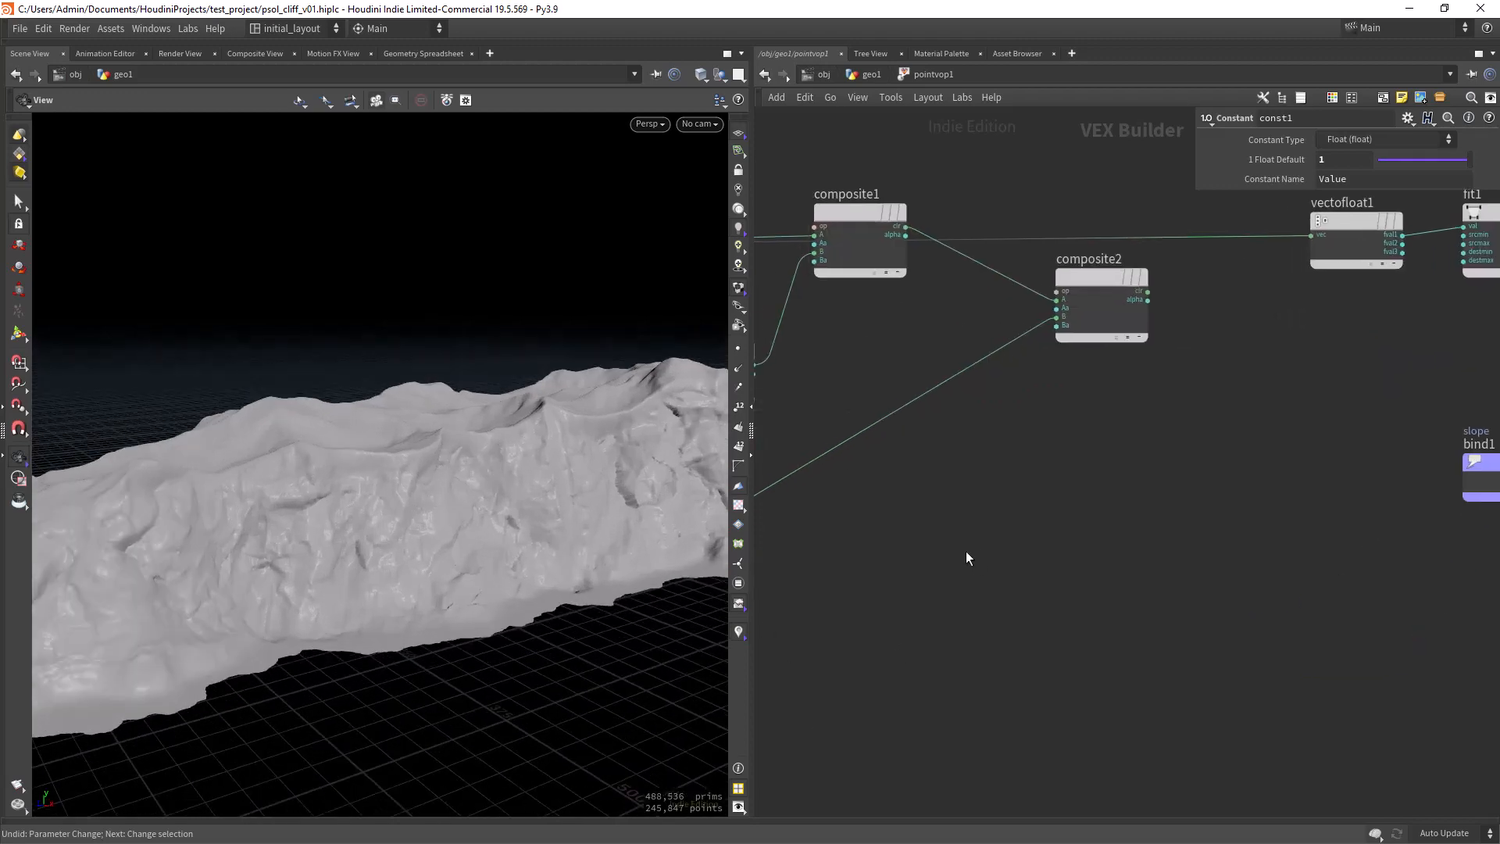
scroll(891, 576, down, 3)
scroll(955, 435, up, 3)
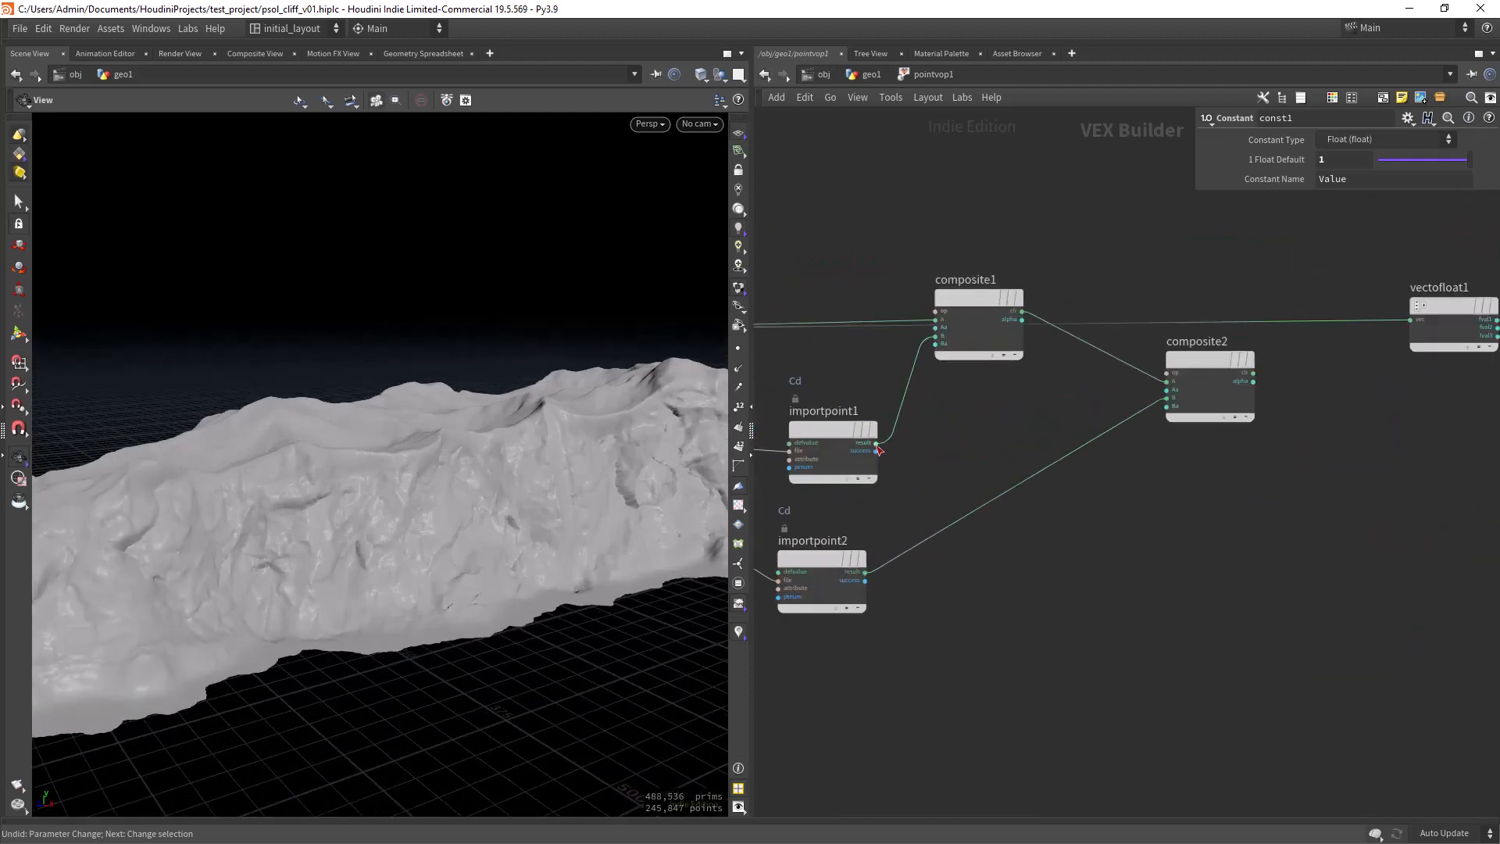
click(876, 450)
middle_drag(1128, 342, 861, 457)
click(1105, 443)
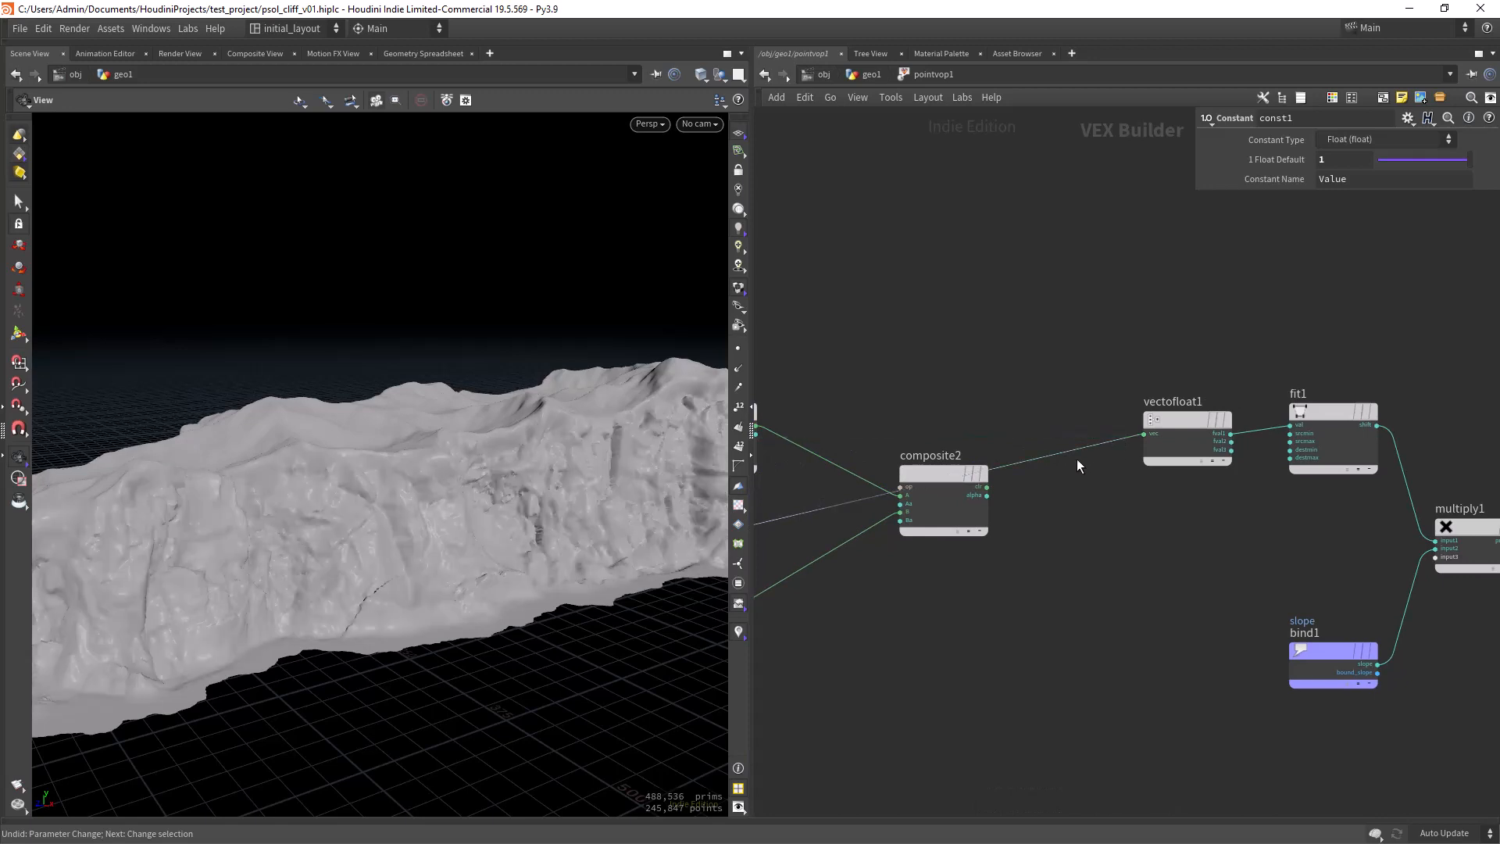
middle_drag(794, 664, 911, 519)
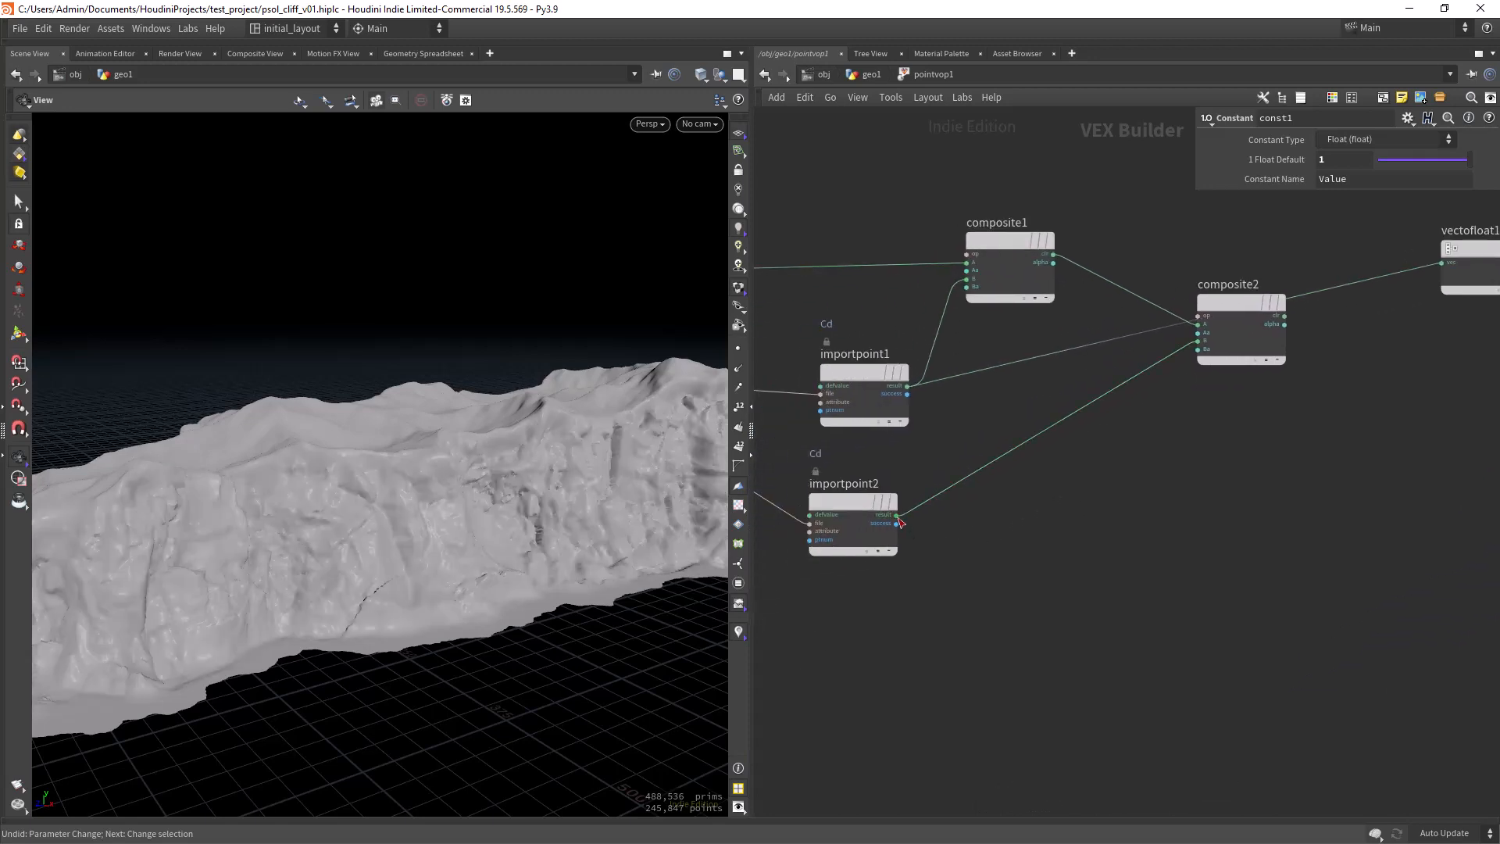
Wire importpoint2's result directly into vectofloat1 to show the third texture's displacement on its own
click(901, 522)
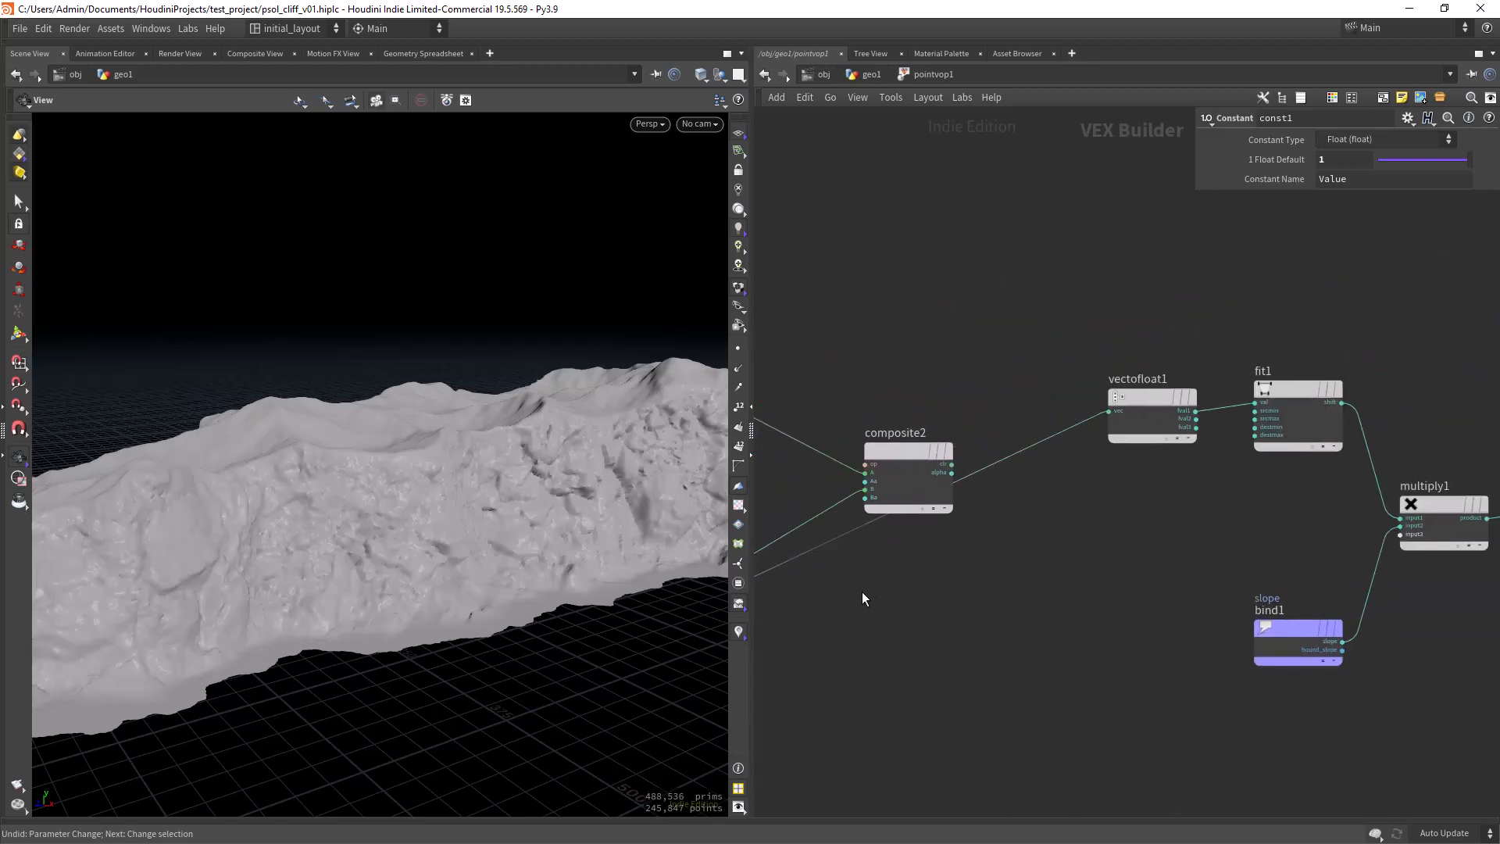
drag(485, 612, 576, 500)
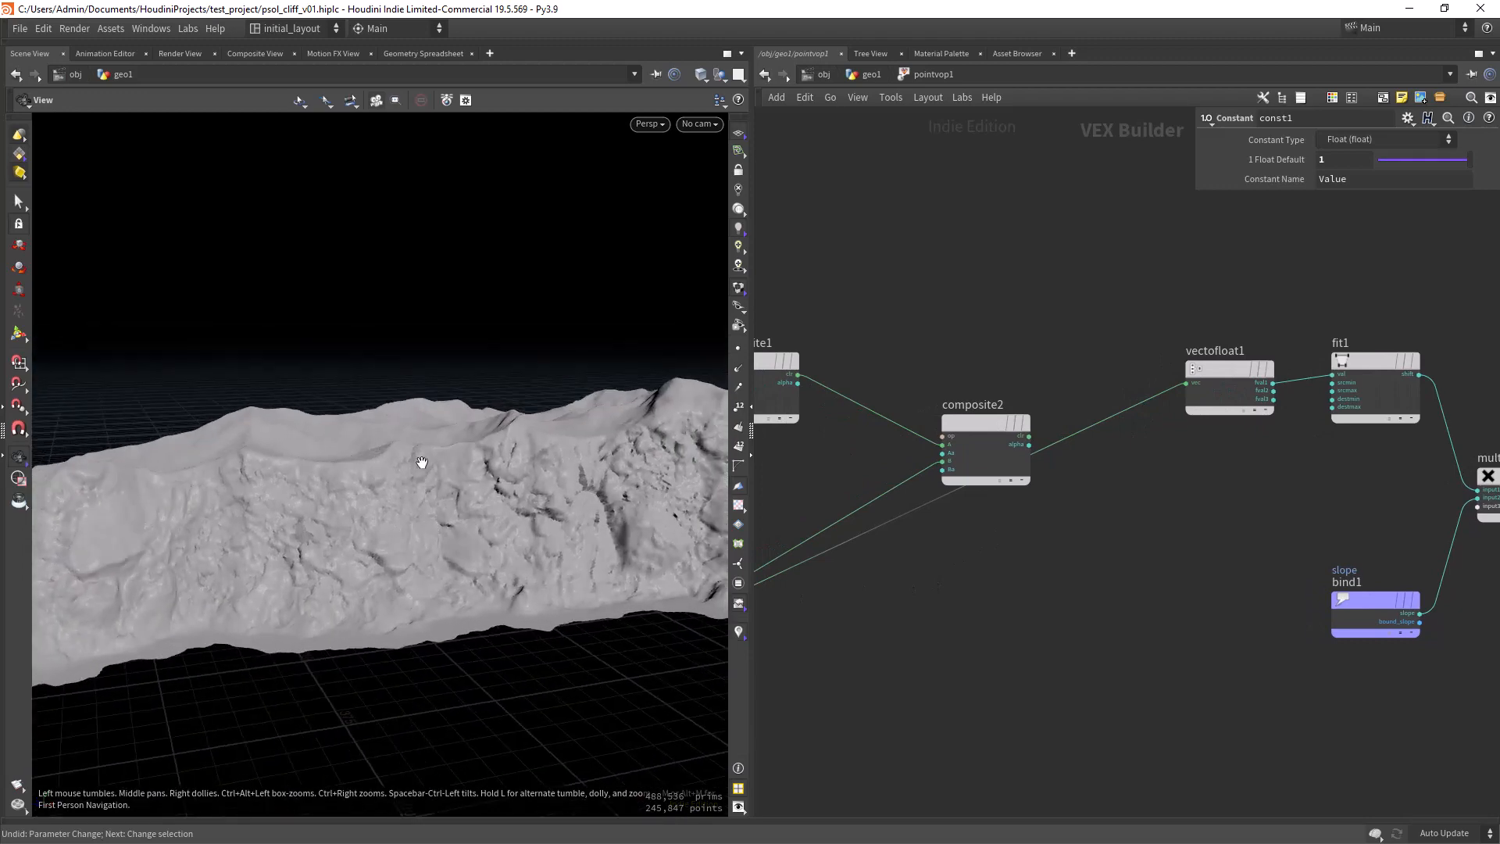
Reconnect composite2's clr output to vectofloat1's vec input and inspect the combined displacement over the whole cliff
scroll(998, 321, up, 3)
middle_drag(1028, 364, 848, 303)
click(916, 317)
click(1171, 317)
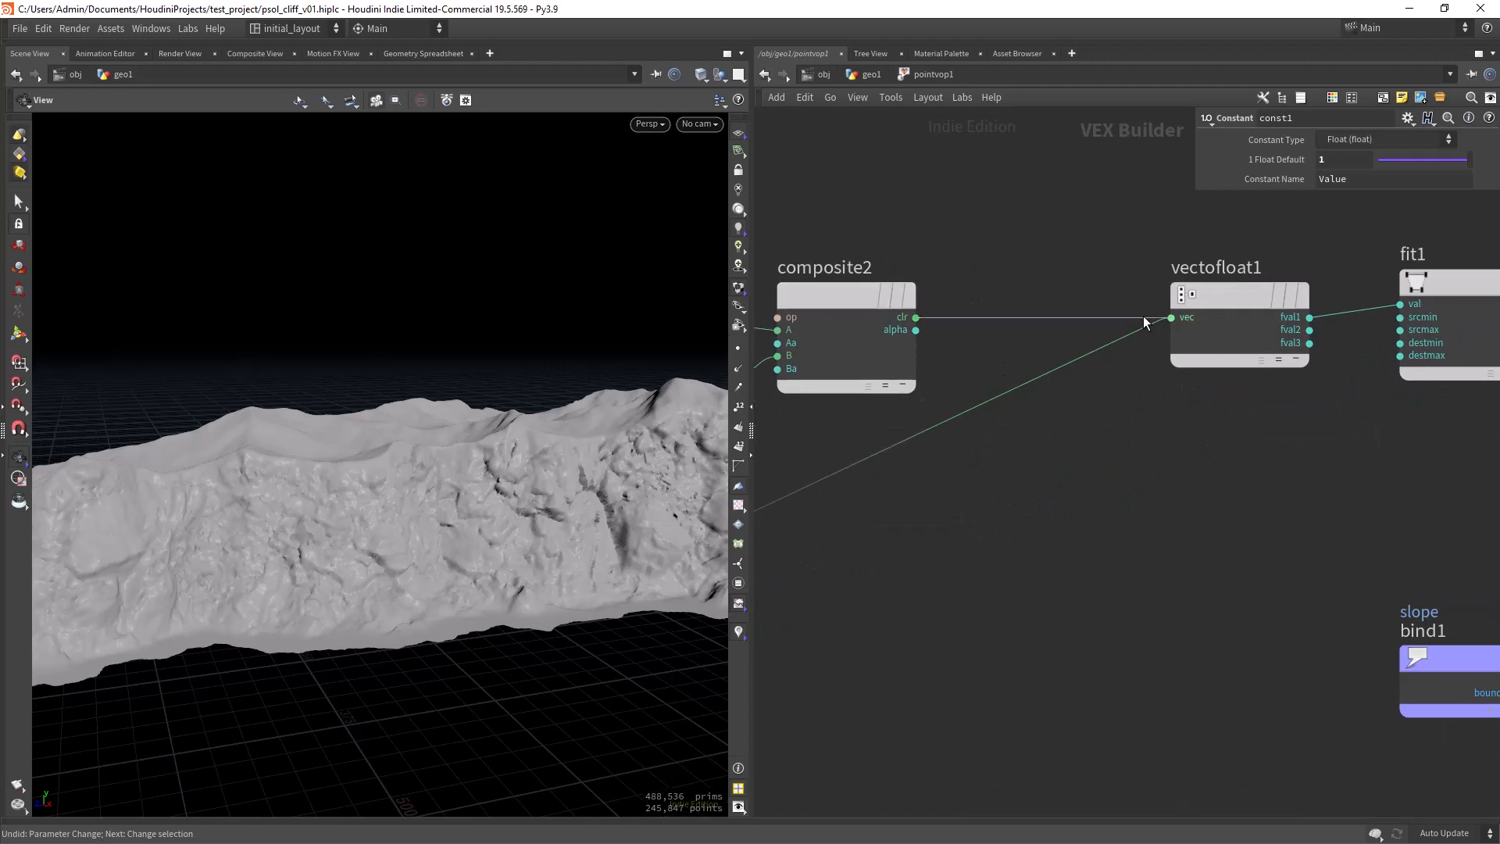
right_drag(518, 468, 395, 596)
drag(395, 596, 361, 526)
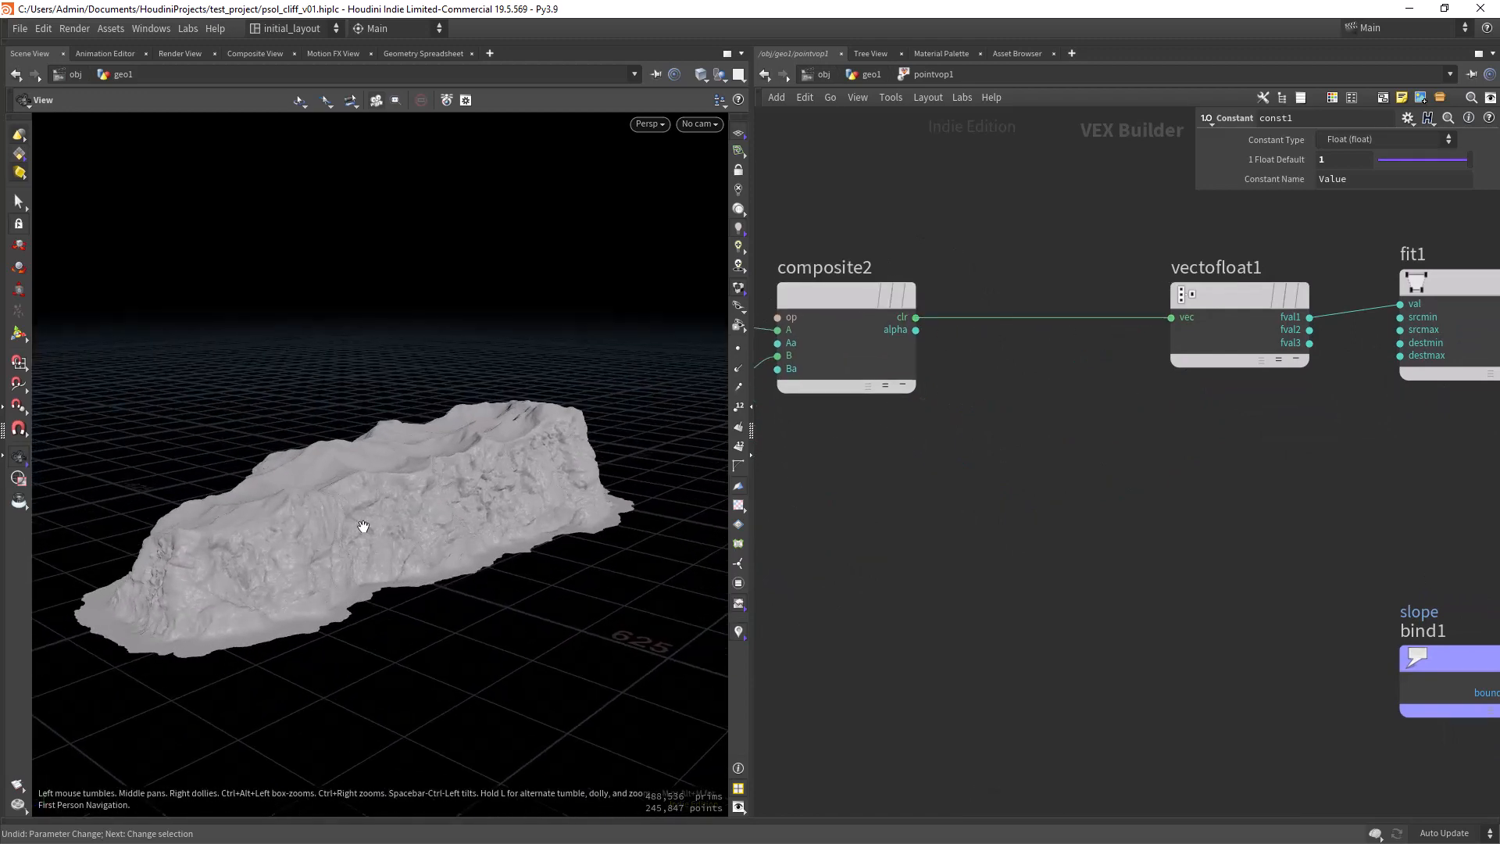
right_drag(361, 526, 465, 529)
drag(466, 529, 471, 500)
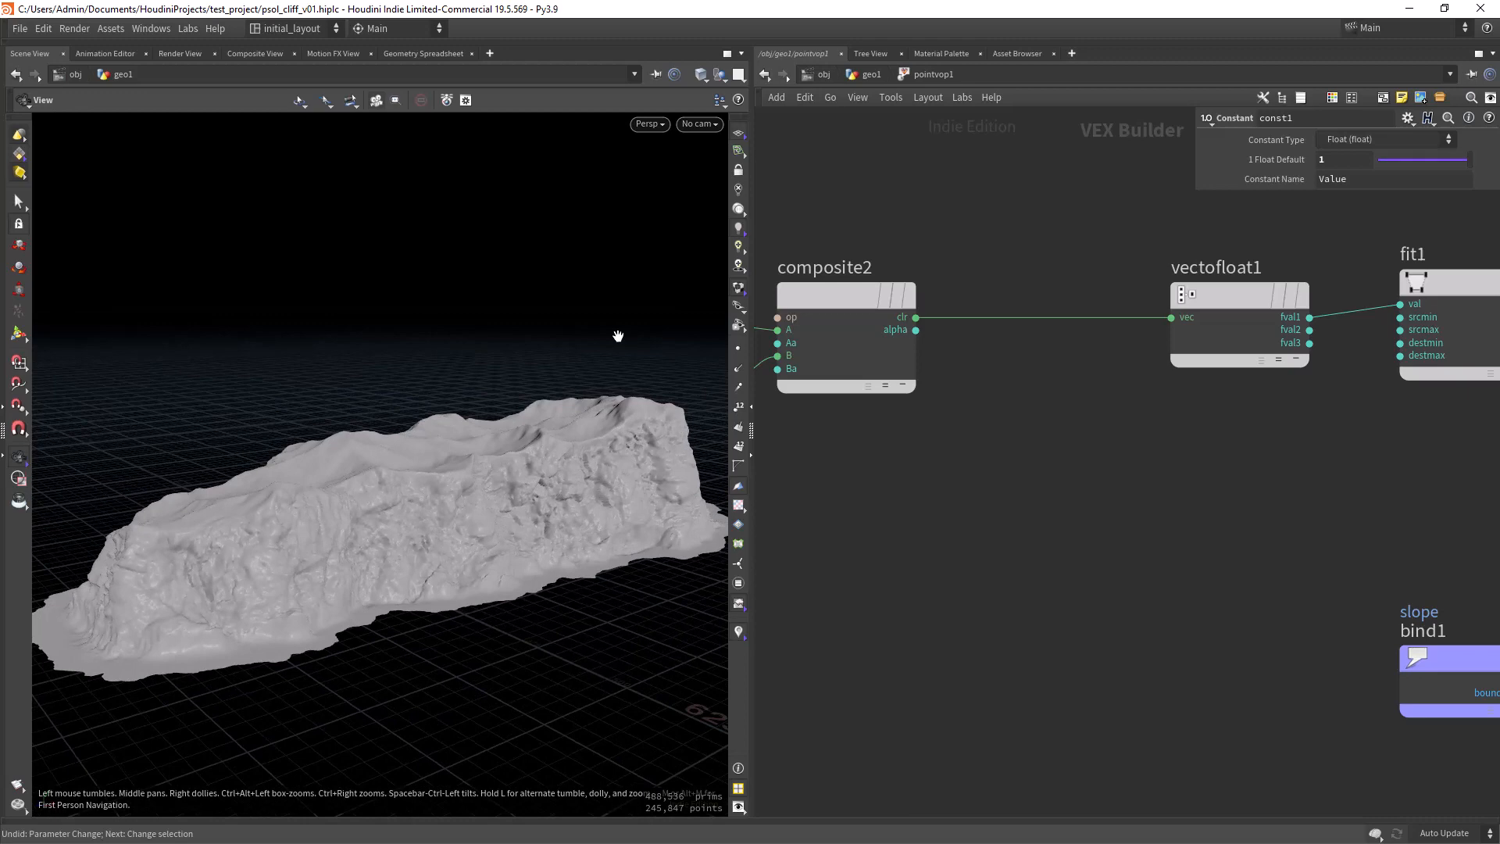
Return to the geo1 network and display the cached cliff from filecache1, framing its front face
click(861, 76)
scroll(805, 420, down, 2)
middle_drag(827, 482, 799, 329)
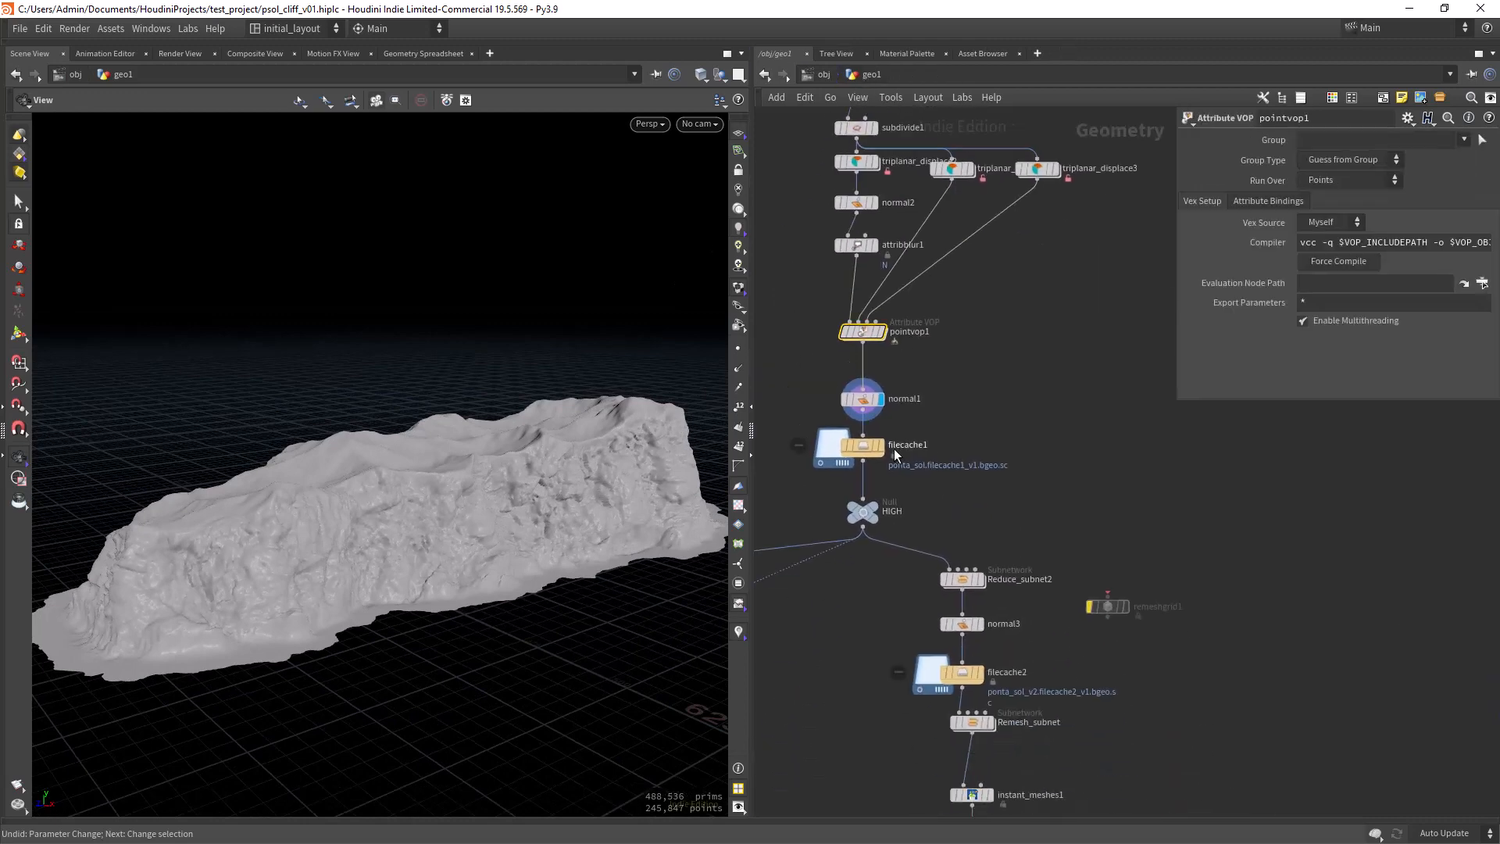
mouse_move(884, 422)
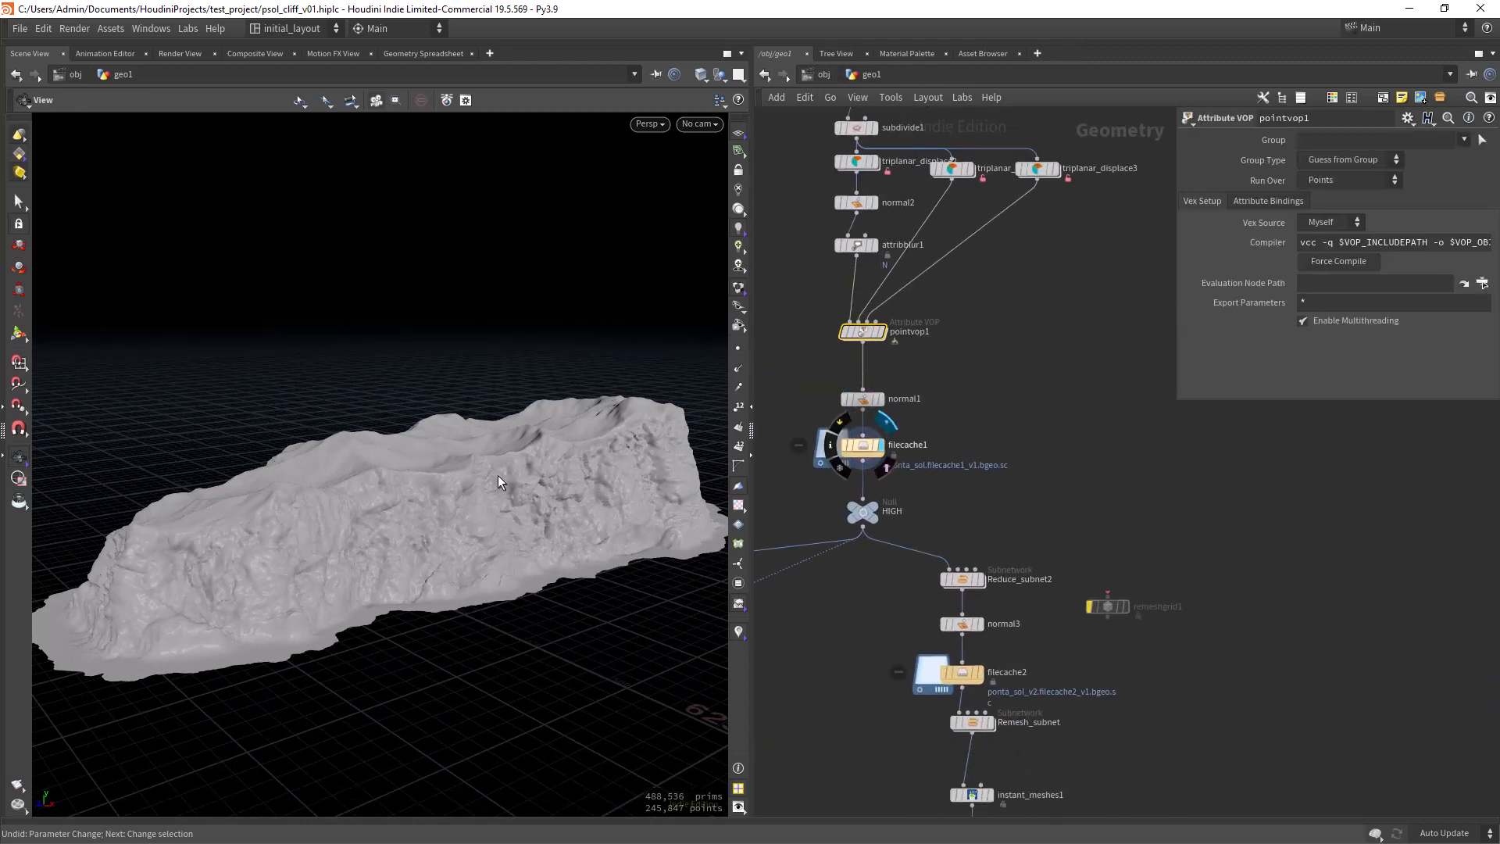
right_drag(474, 457, 500, 447)
drag(499, 447, 439, 468)
key(h)
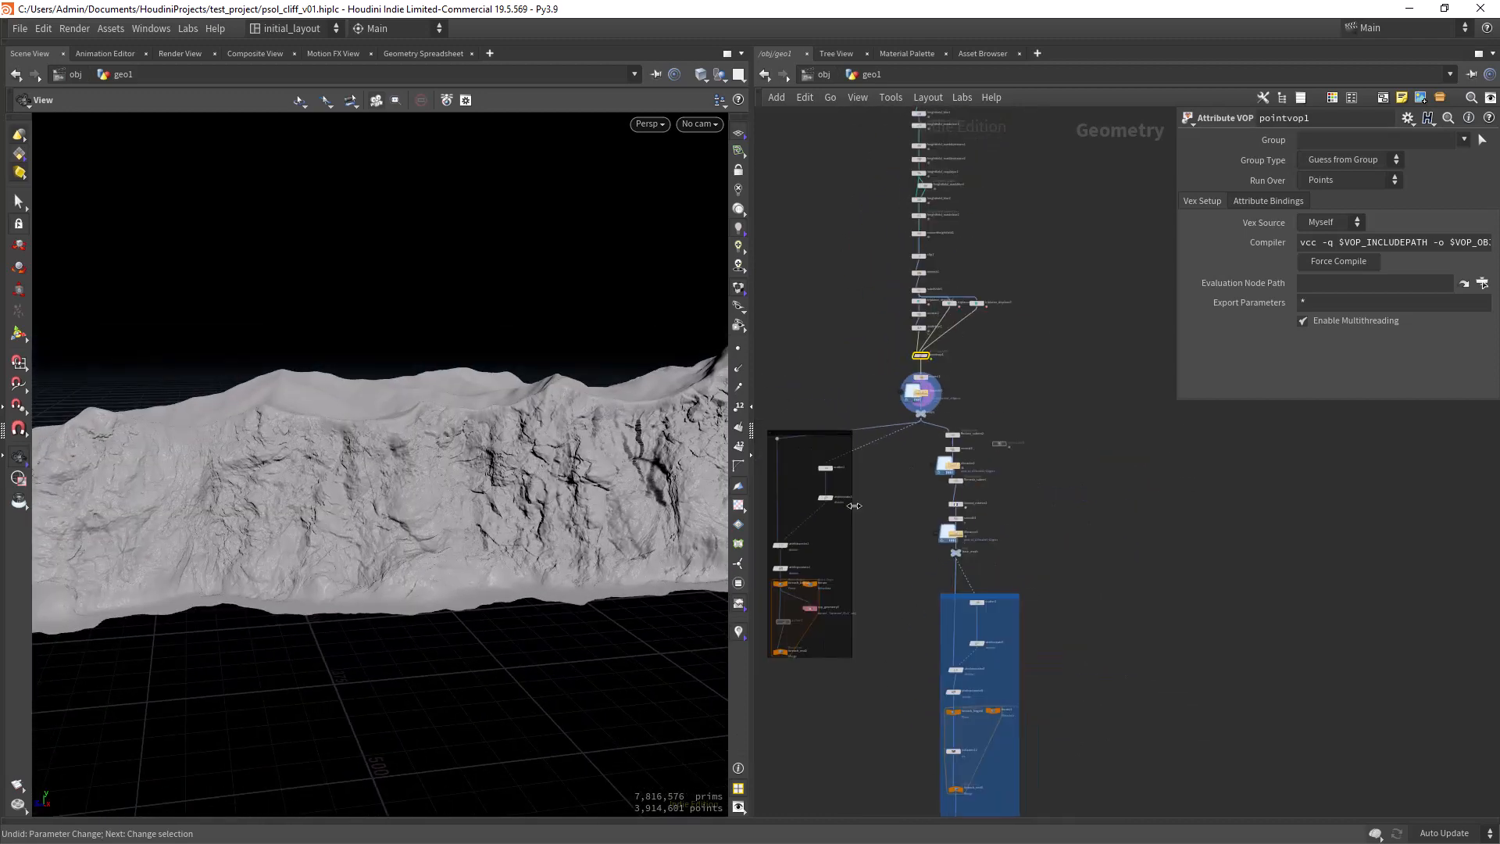
Display the output of the HIGH null and look closely at the rock detail
scroll(888, 480, up, 10)
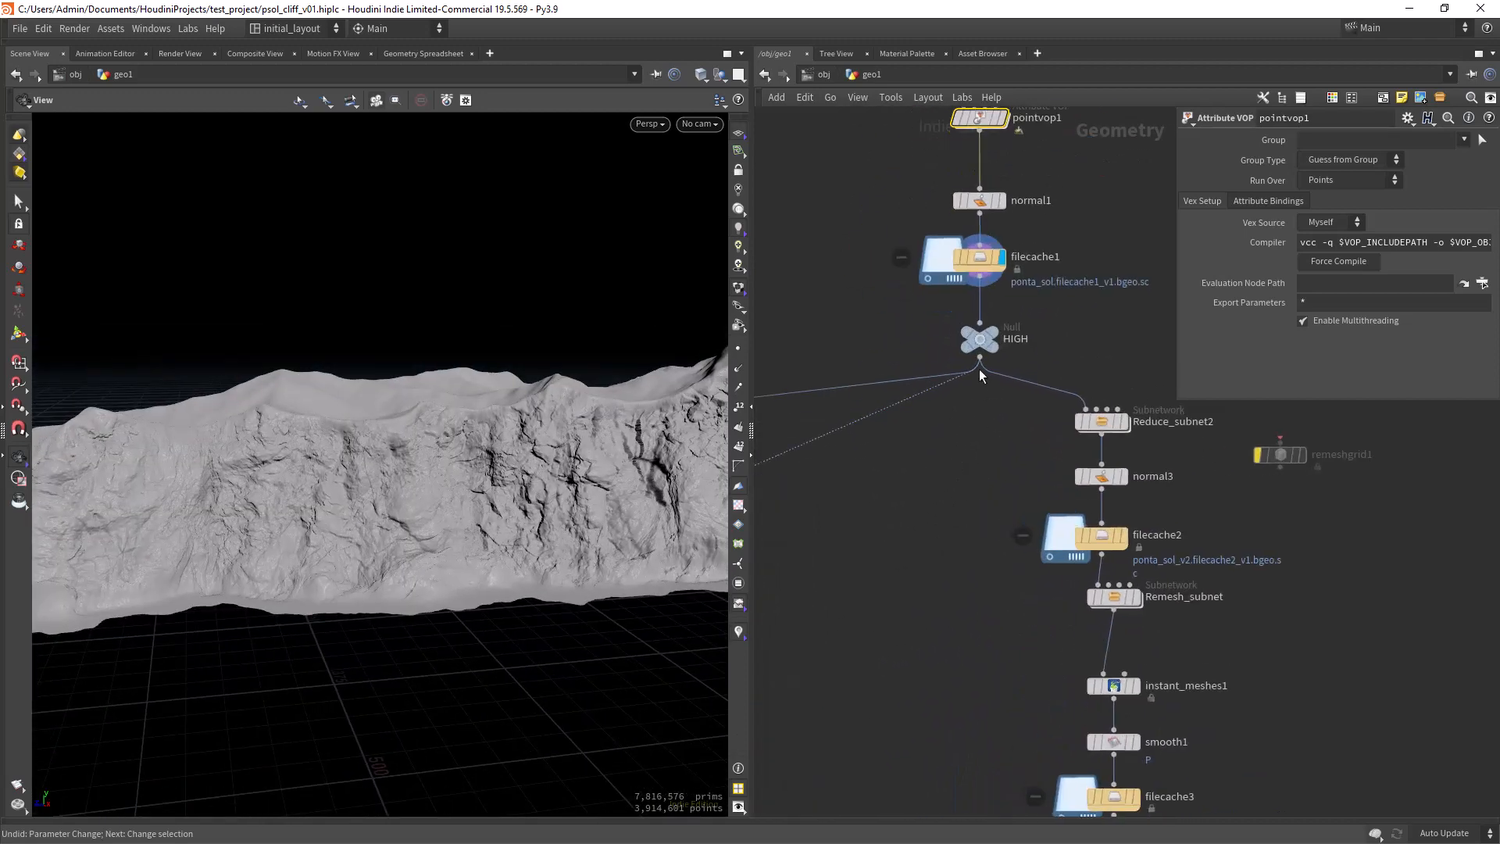
mouse_move(1002, 326)
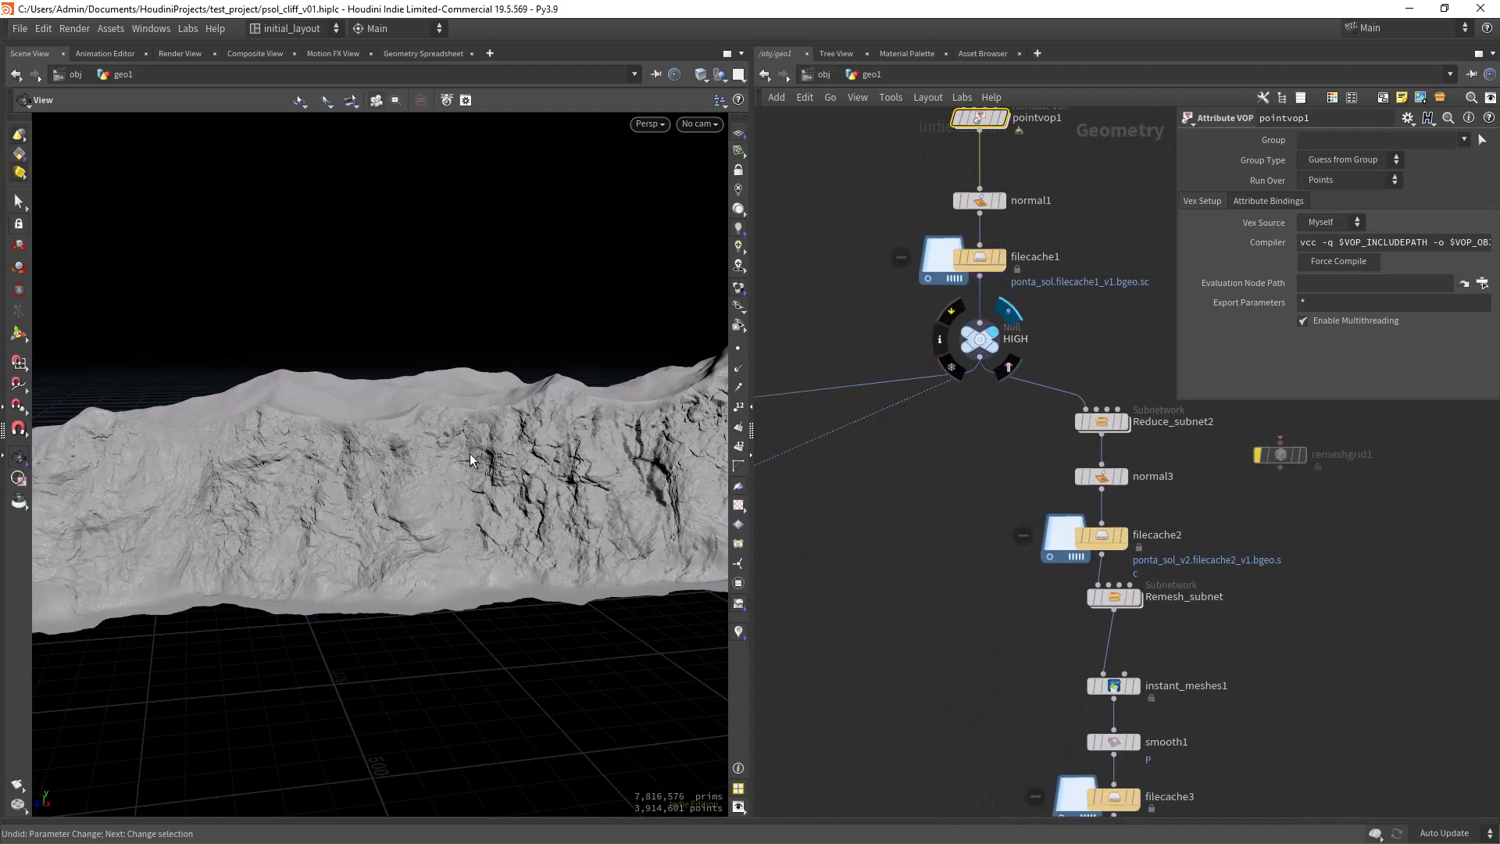
scroll(480, 431, up, 5)
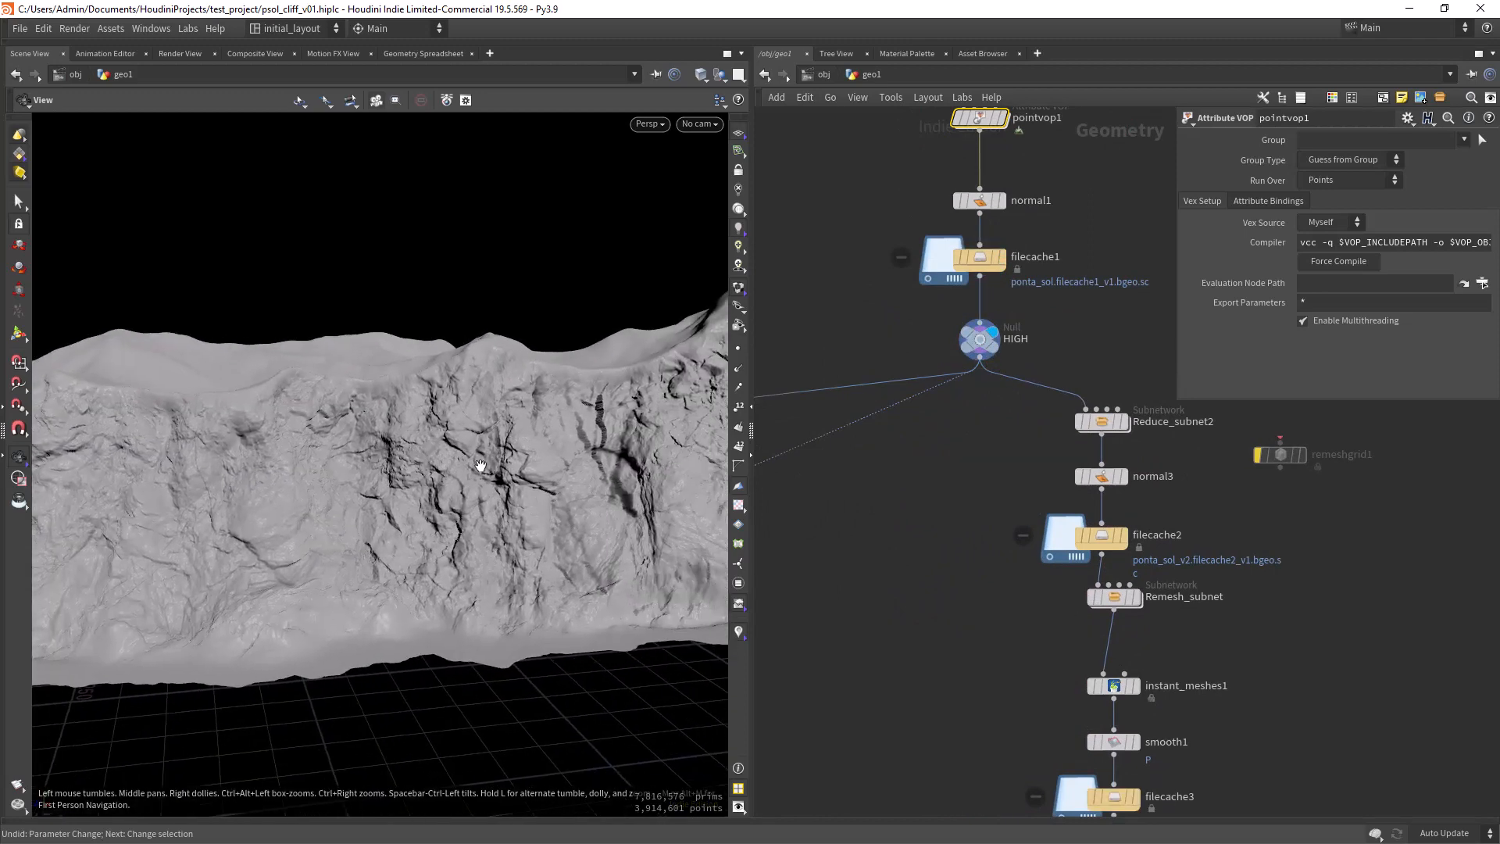
Review the parameters of Reduce_subnet2 and instant_meshes1 in the branch below the HIGH null
scroll(917, 538, down, 3)
middle_drag(917, 531, 869, 426)
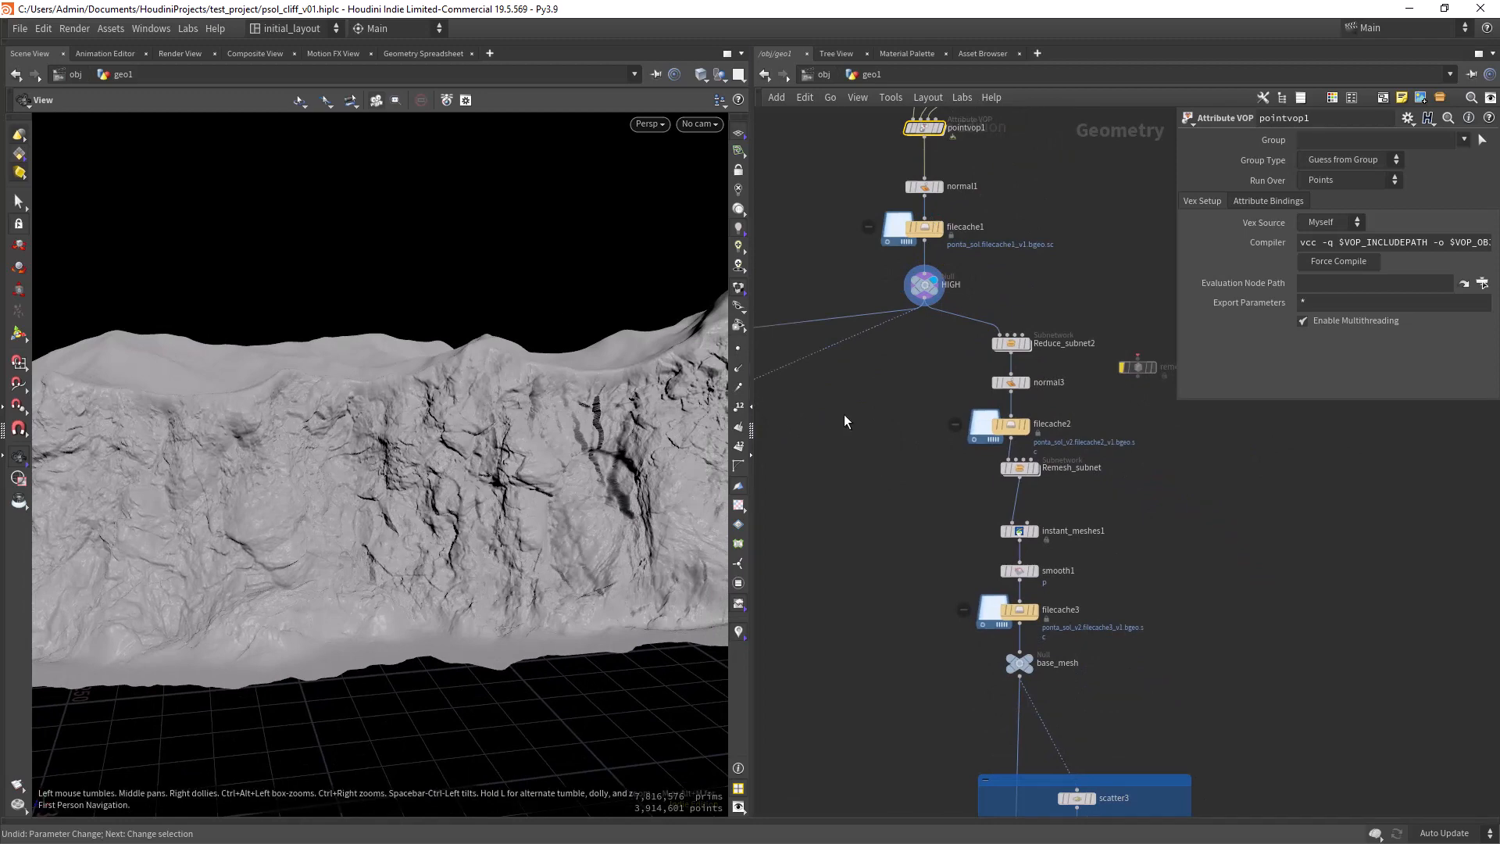
scroll(901, 424, up, 5)
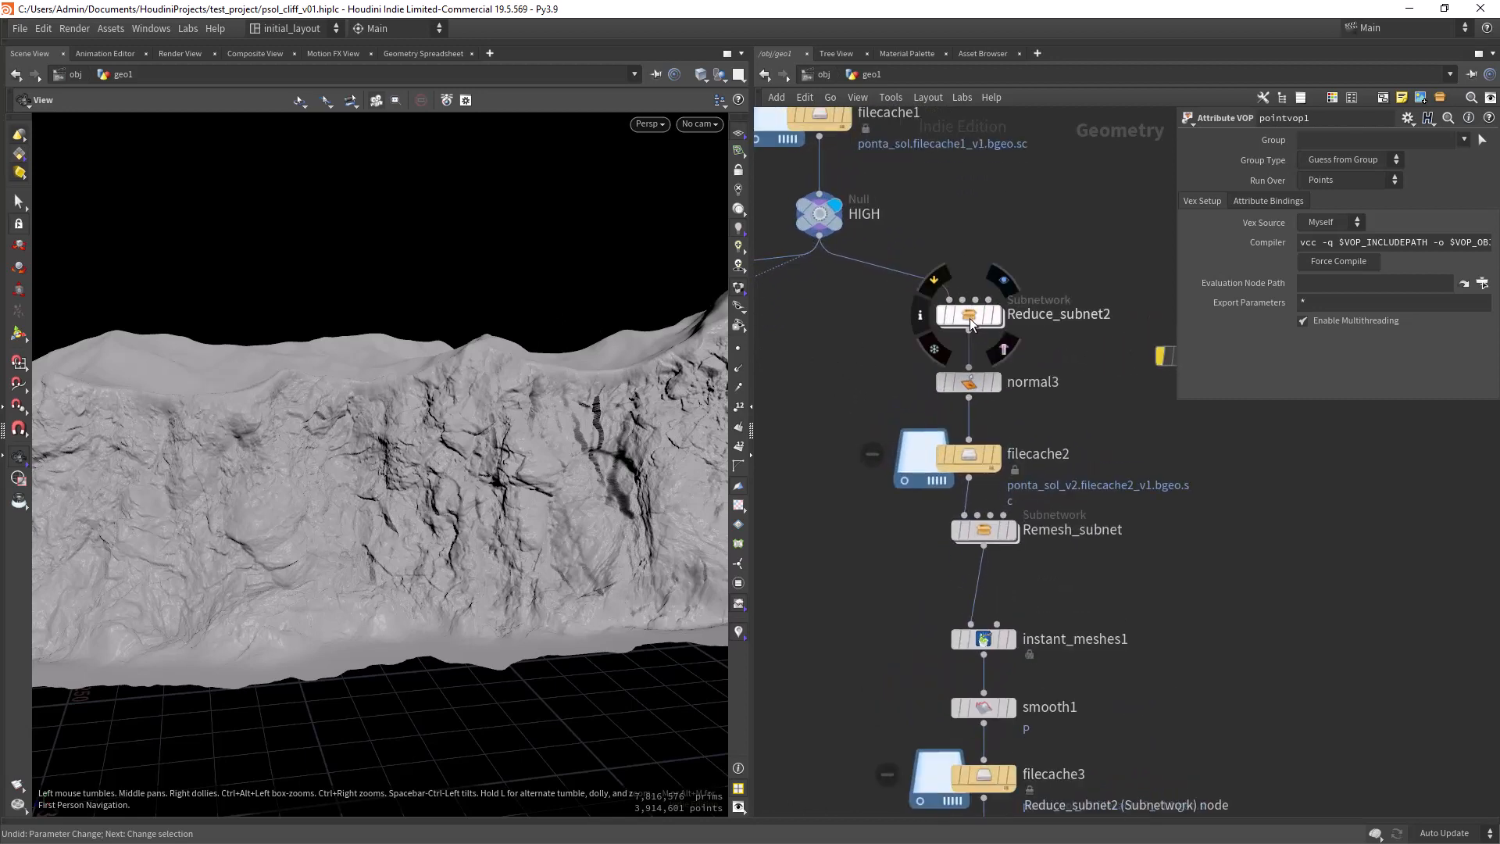
click(970, 314)
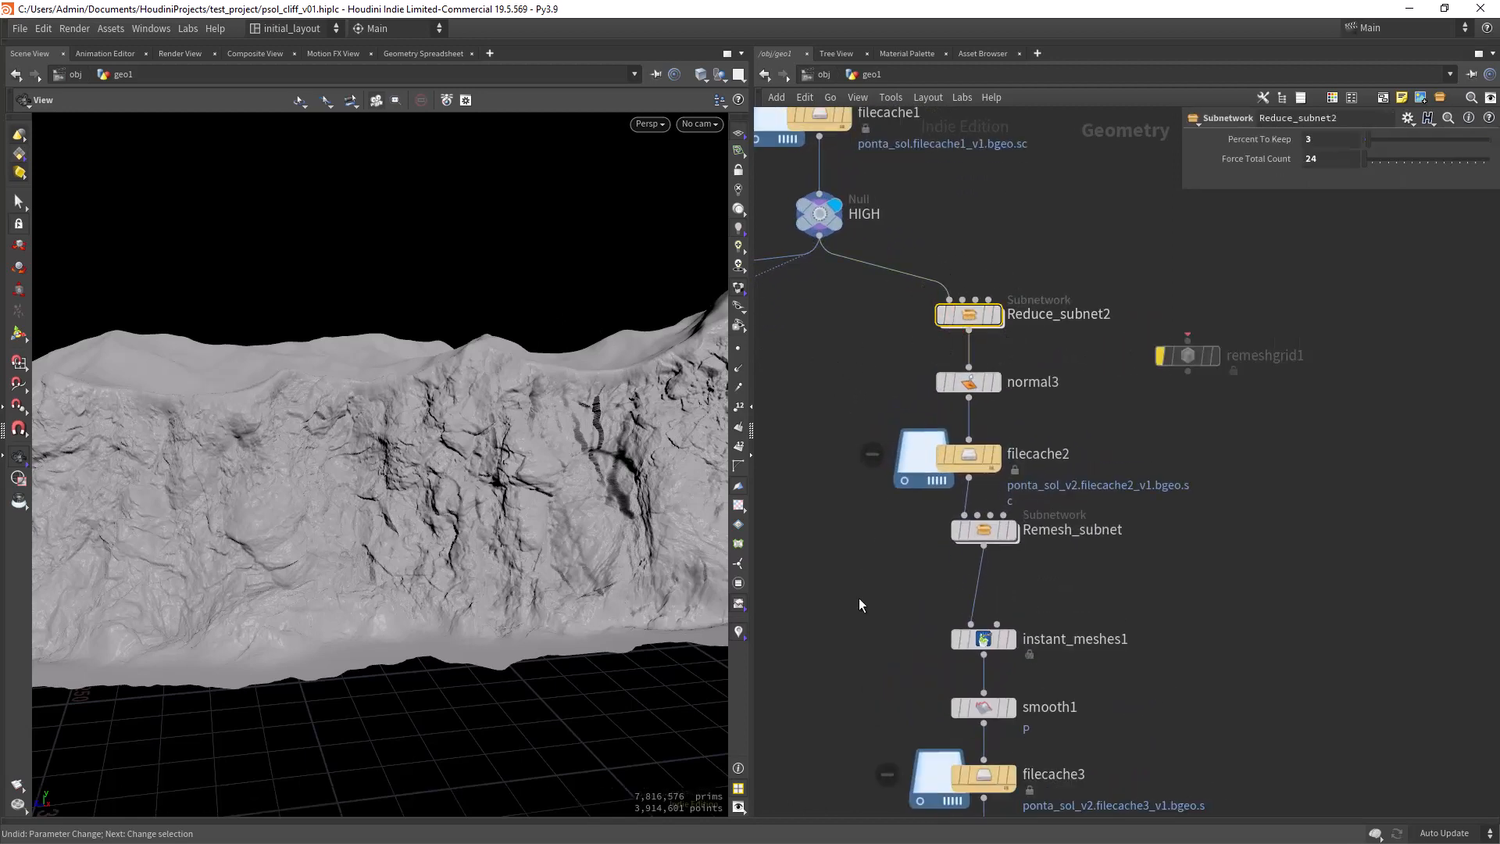
middle_drag(859, 598, 849, 506)
click(971, 472)
click(956, 507)
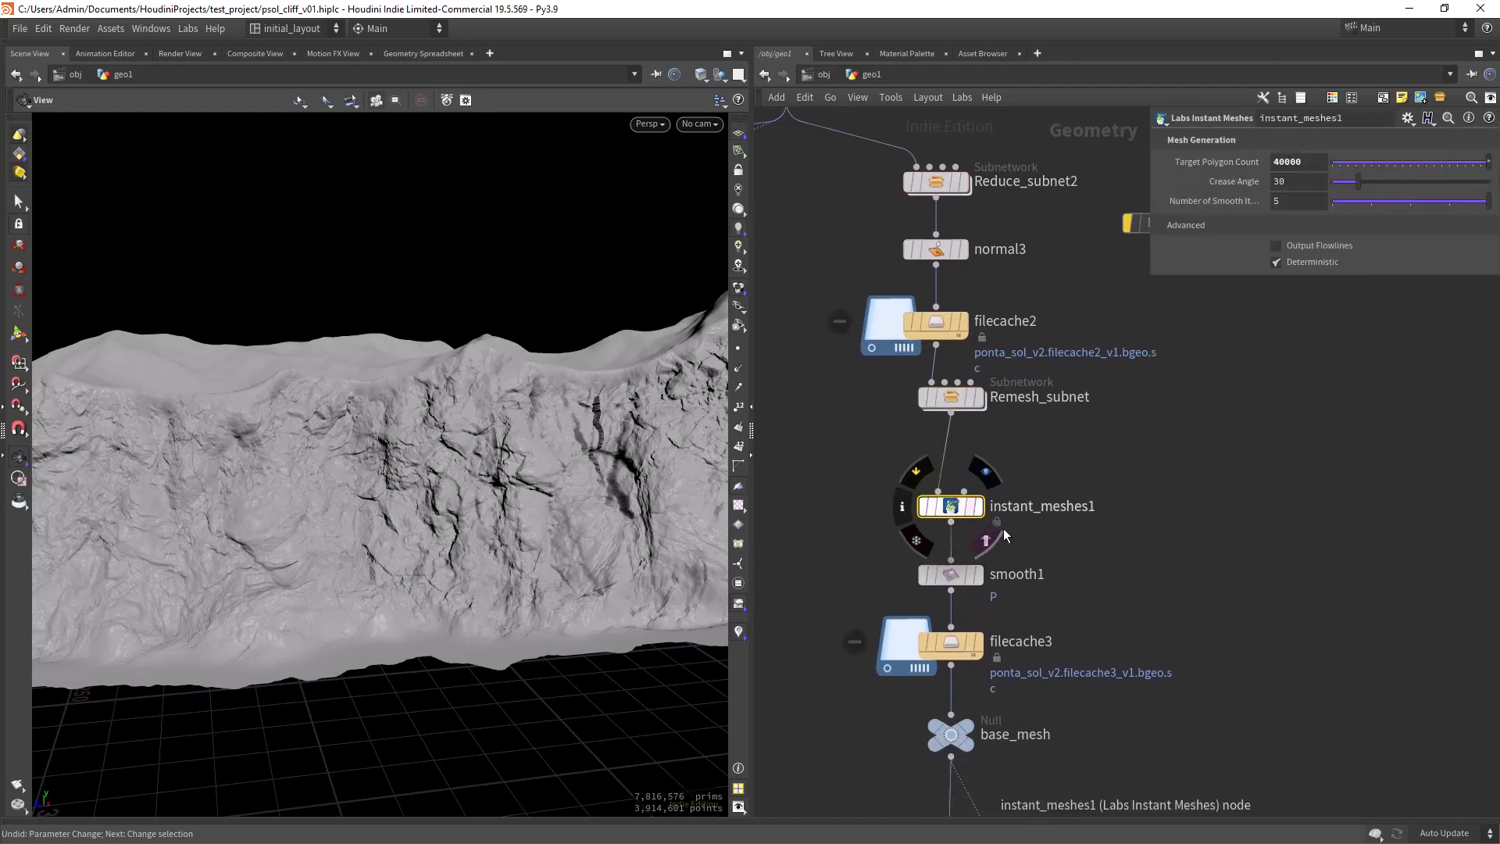
Display filecache3's smoothed remesh with wireframe over the shading and examine its quad topology
click(975, 641)
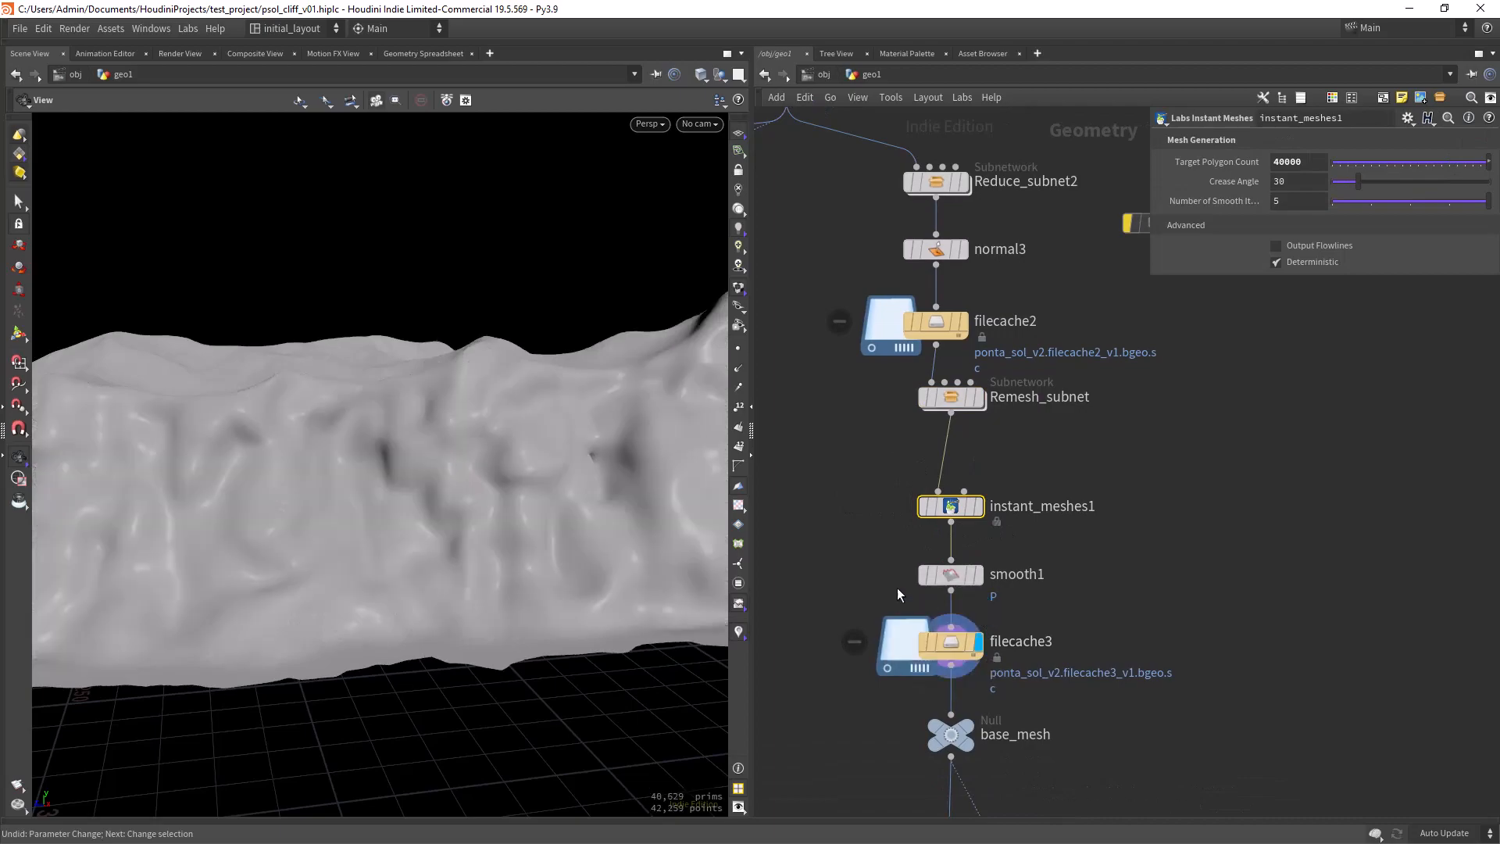
key(shift+w)
drag(526, 525, 469, 467)
scroll(492, 429, up, 5)
scroll(454, 467, up, 3)
scroll(512, 464, down, 3)
scroll(488, 488, down, 2)
Go back up to the HIGH null, display its output, and inspect the dense cliff mesh
middle_drag(849, 394, 917, 521)
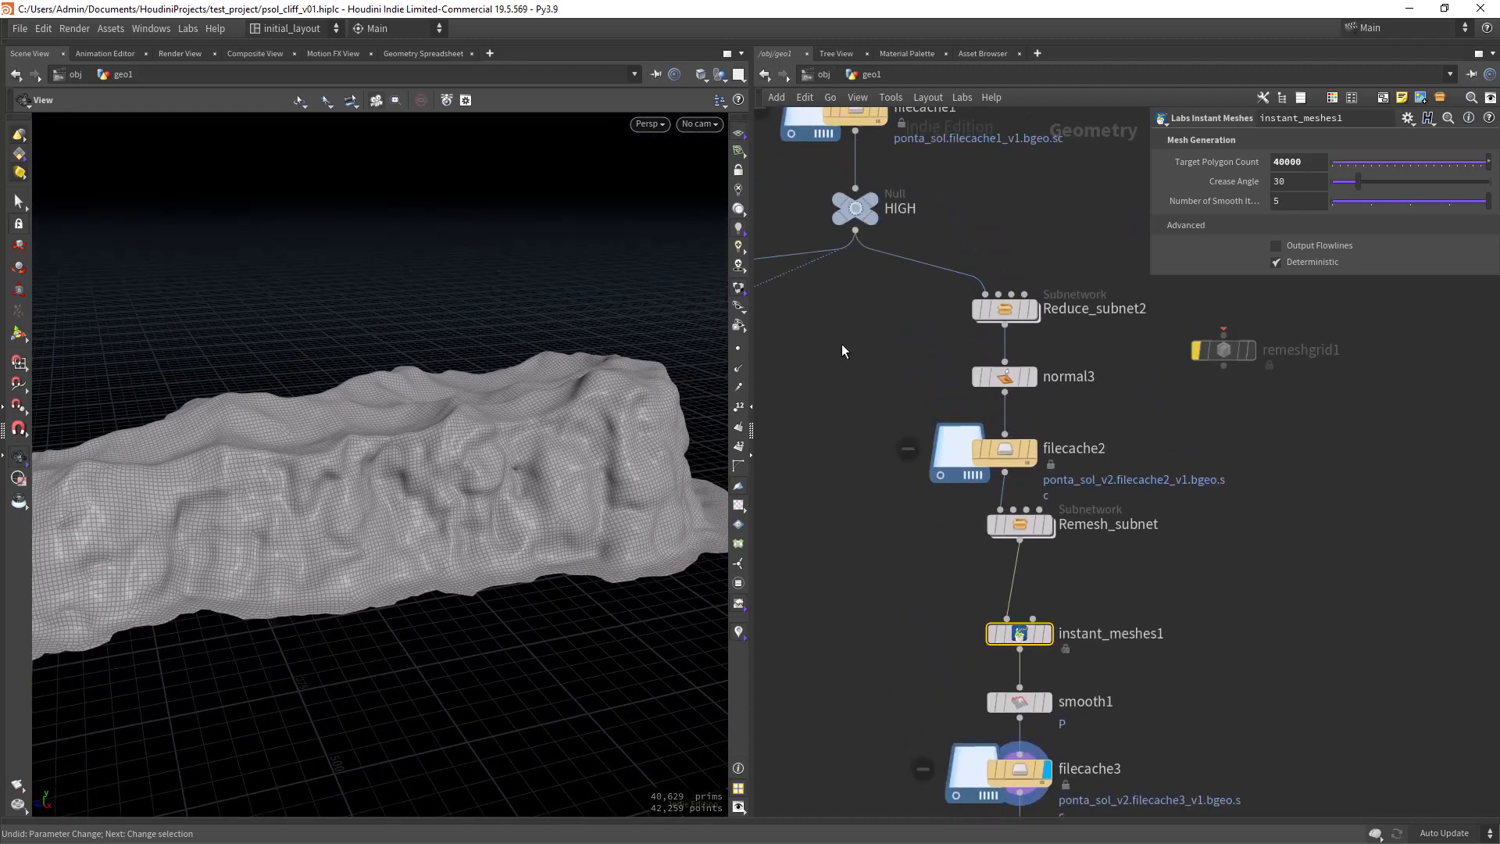
middle_drag(842, 346, 818, 368)
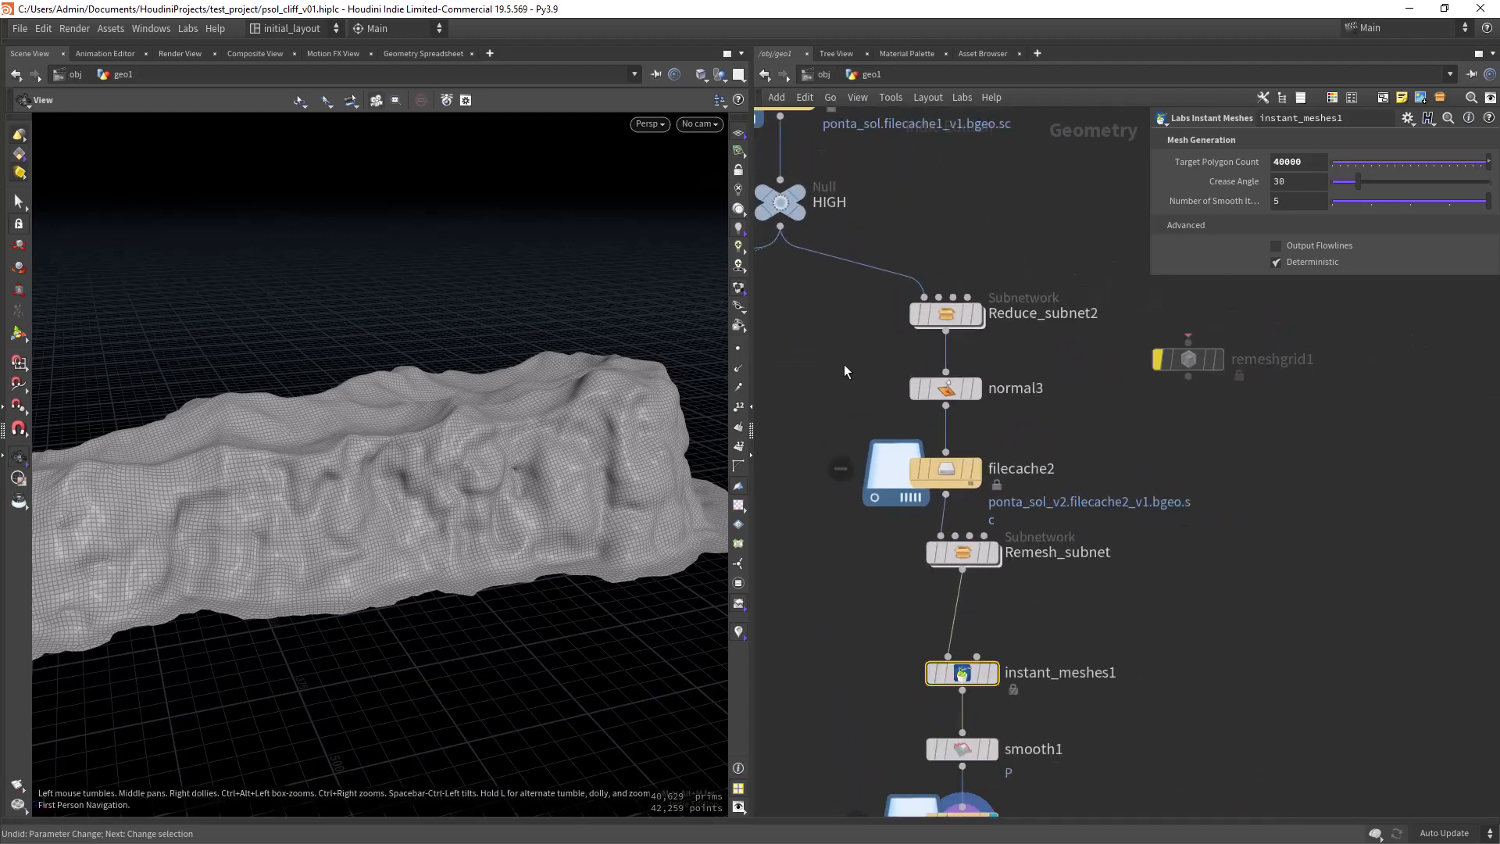
middle_drag(843, 364, 884, 425)
mouse_move(837, 242)
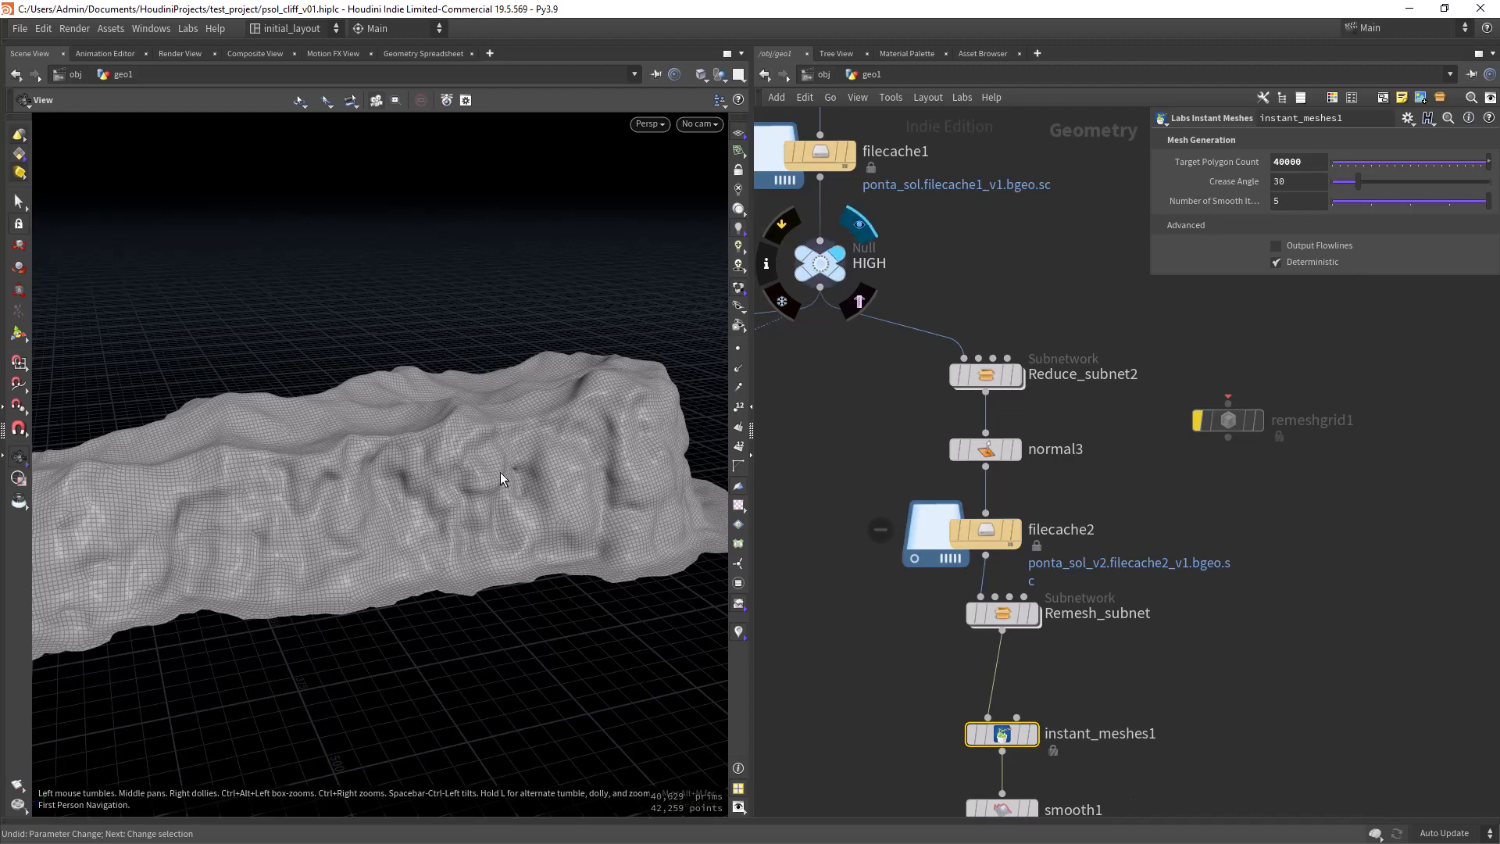
drag(449, 450, 488, 437)
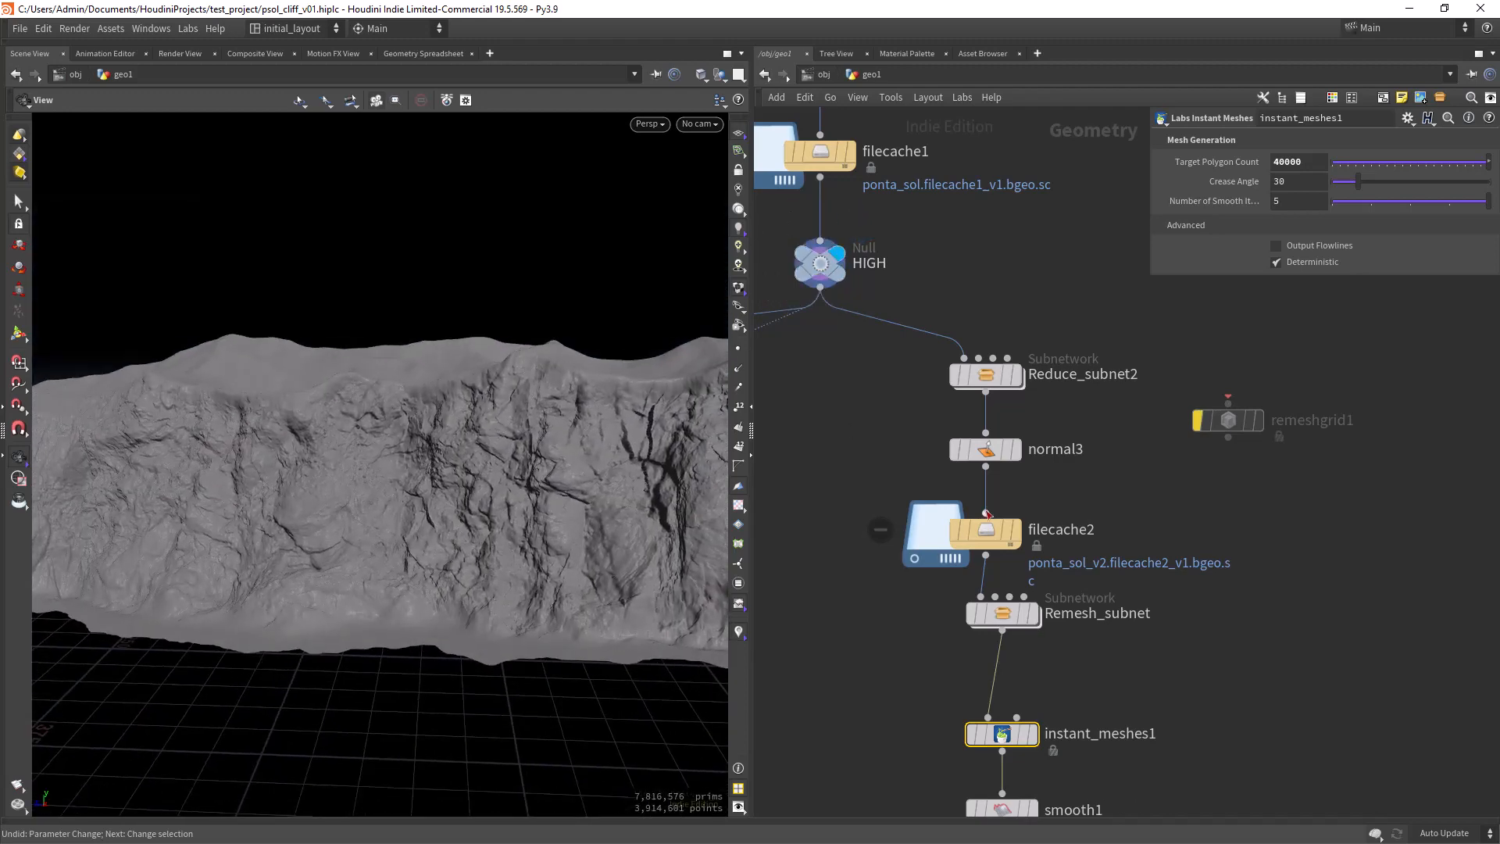
drag(471, 547, 486, 469)
Set the update mode to Manual and open the Reduce_subnet2 network
click(989, 385)
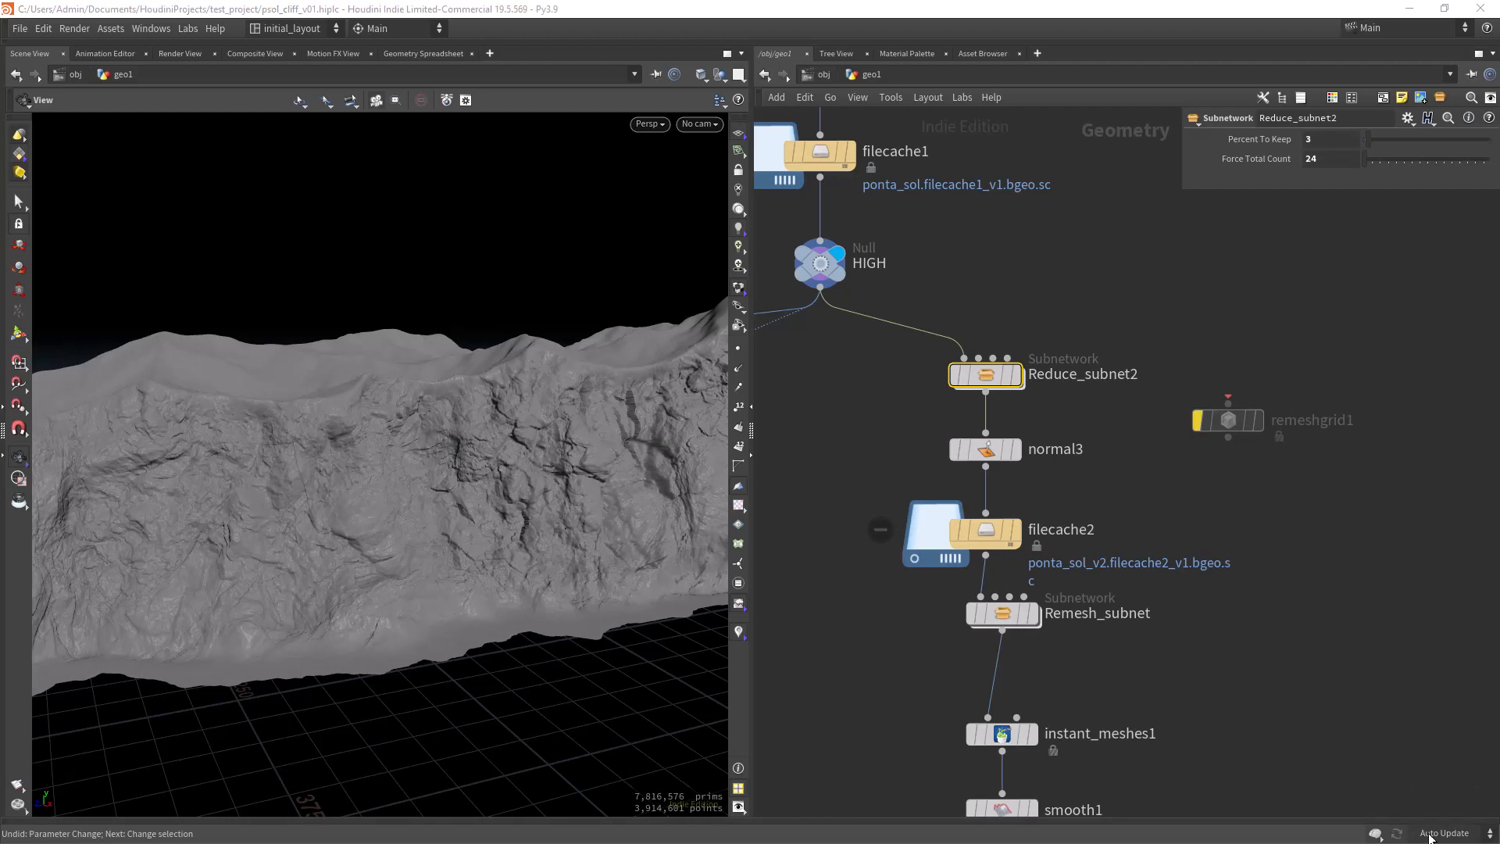
click(1429, 834)
click(1422, 821)
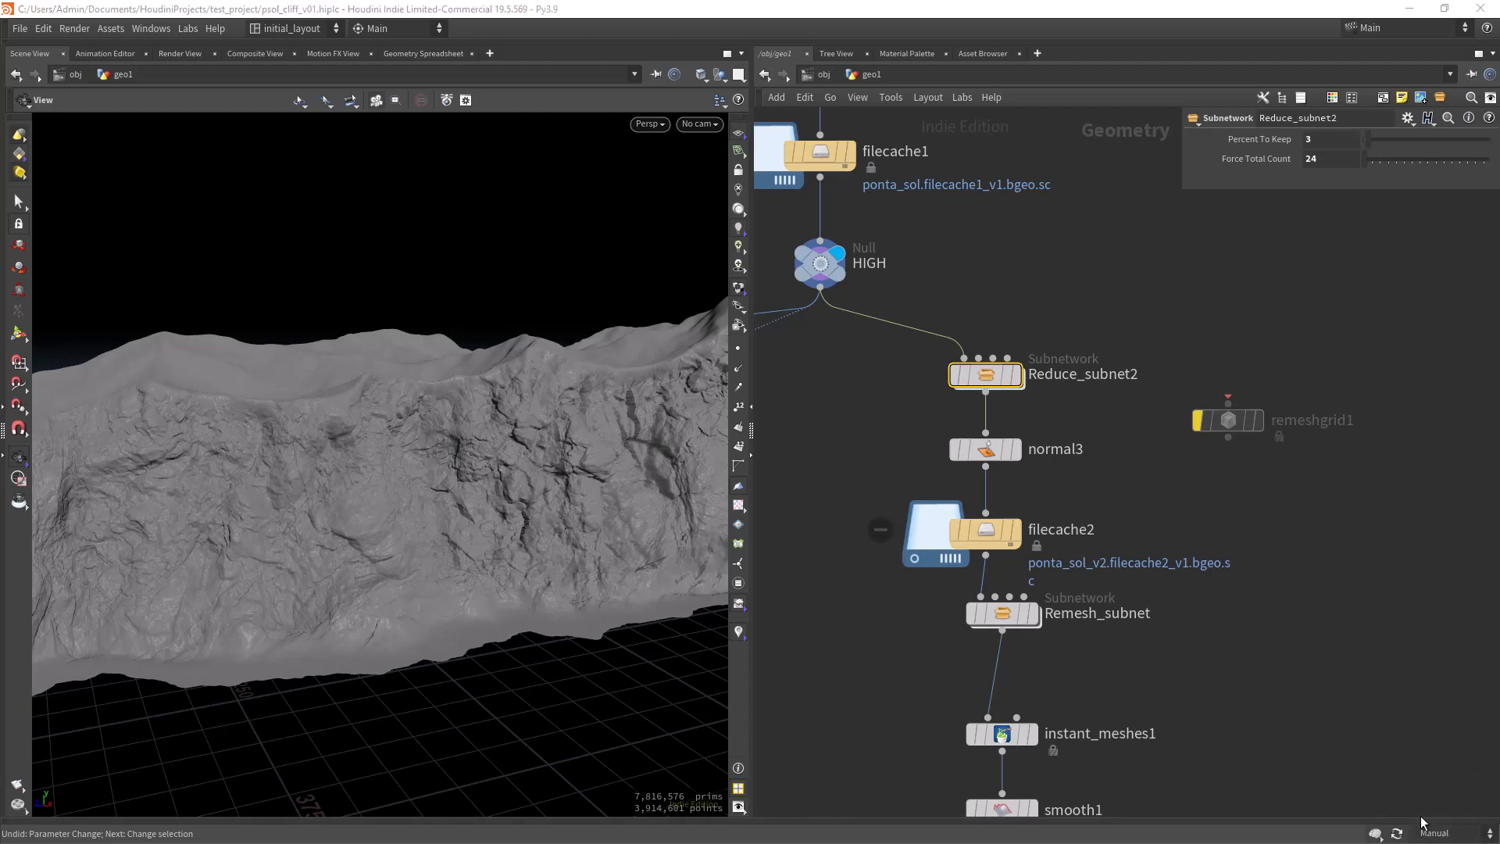
double_click(986, 375)
scroll(967, 339, up, 3)
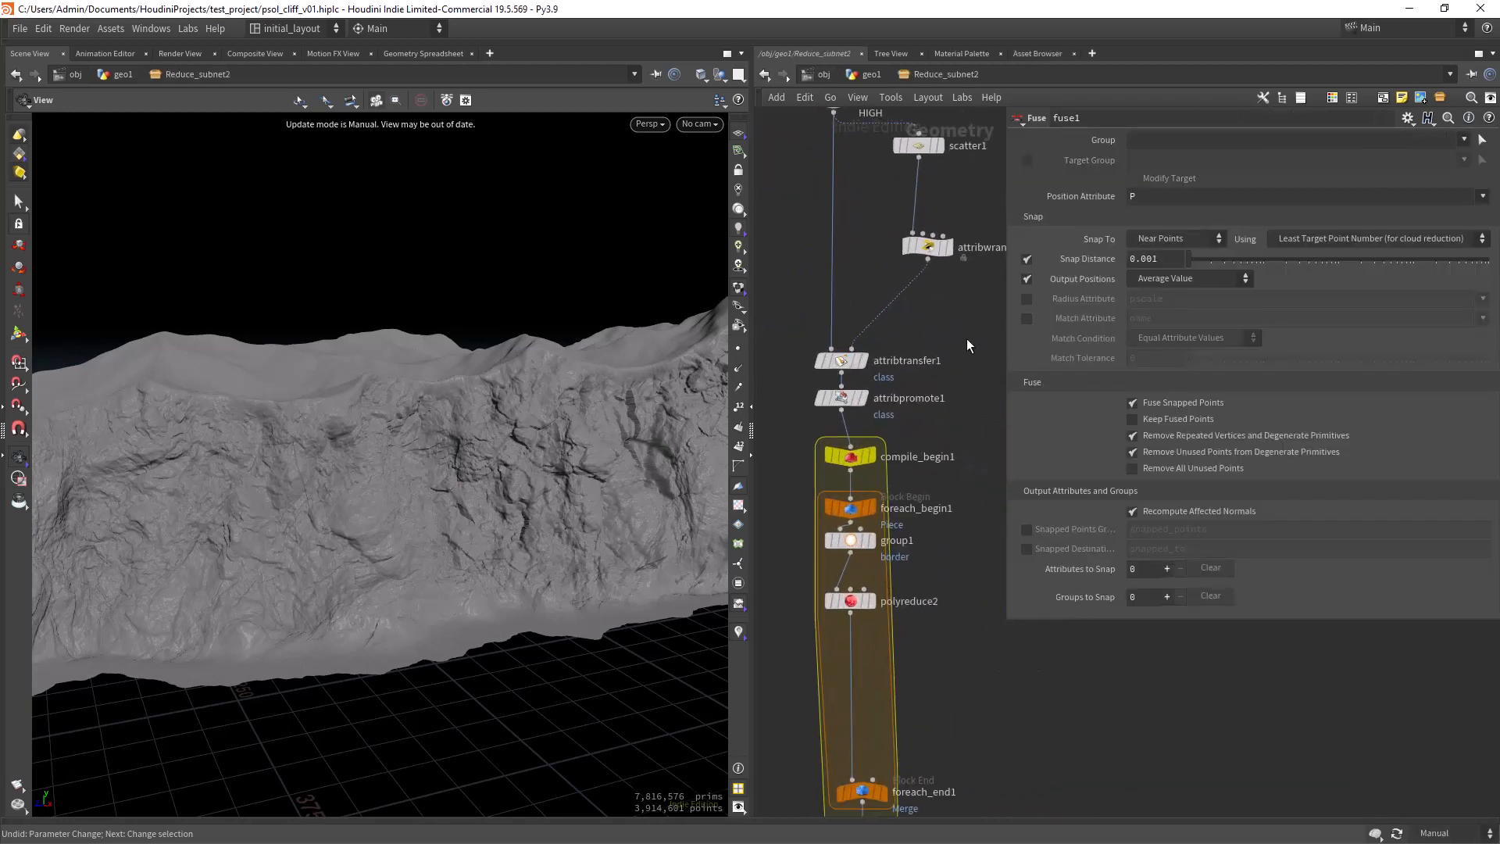
Check the scatter1 and attribtransfer1 settings that split the cliff into pieces, viewing the whole cliff alongside
click(922, 267)
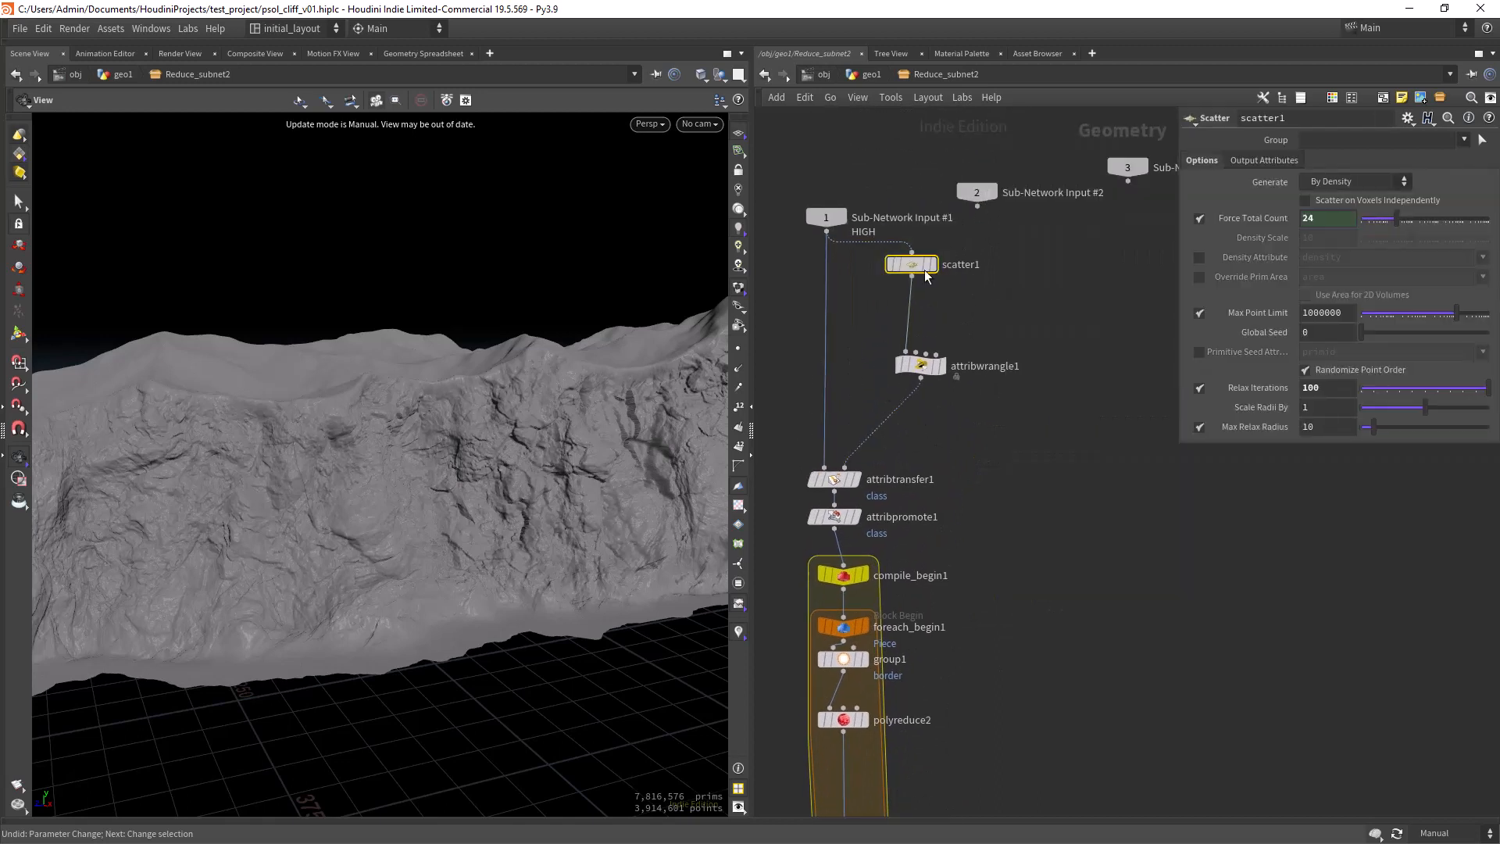
drag(825, 452, 888, 489)
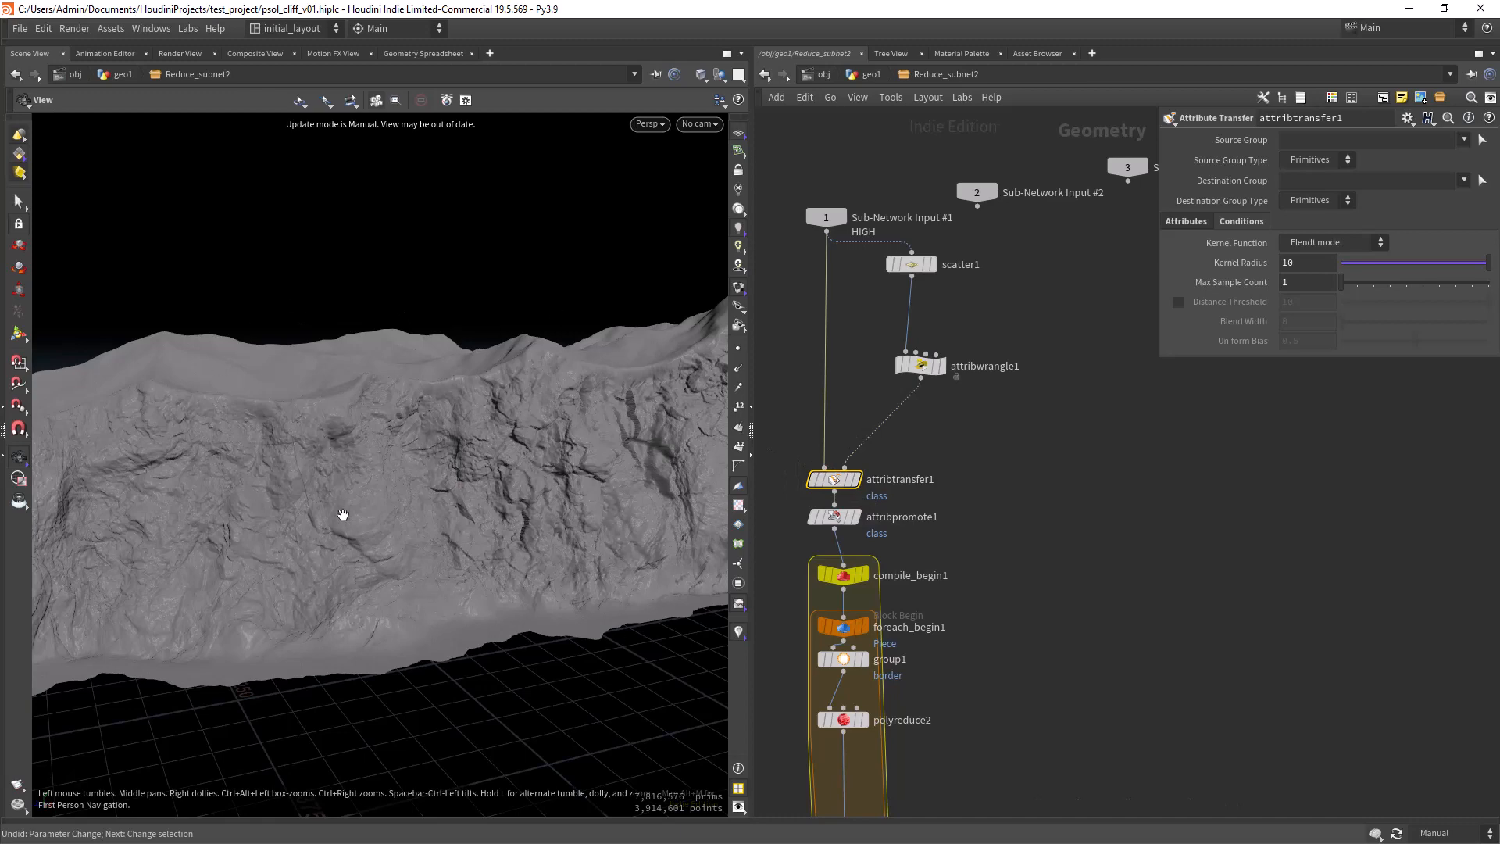
drag(519, 445, 458, 460)
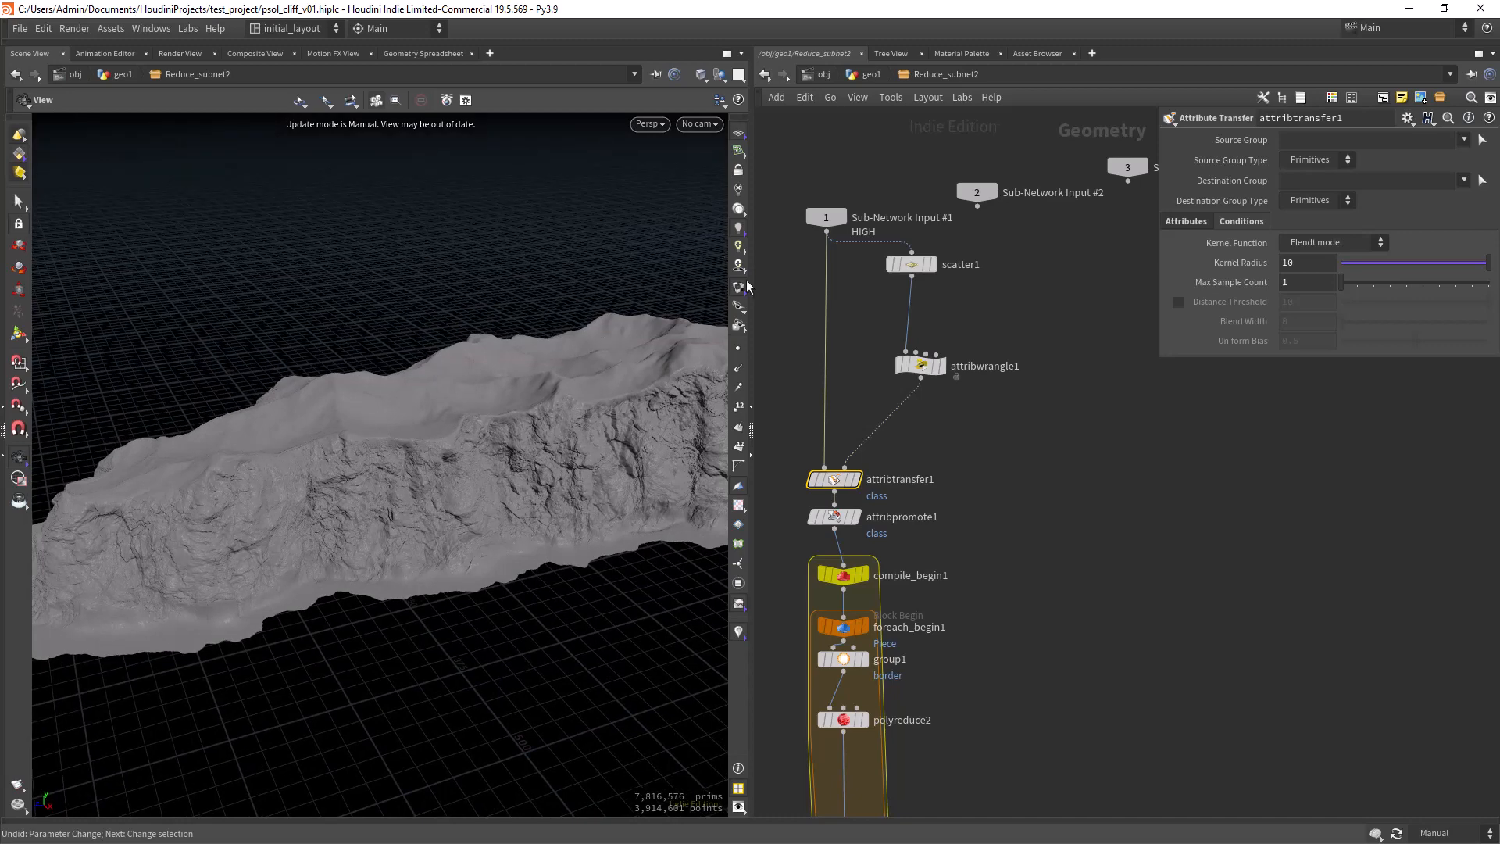
Examine the polyreduce2 parameters inside the for-each loop and the compile block nodes surrounding it
middle_drag(984, 547, 1002, 379)
scroll(985, 353, up, 3)
middle_drag(980, 486, 1025, 343)
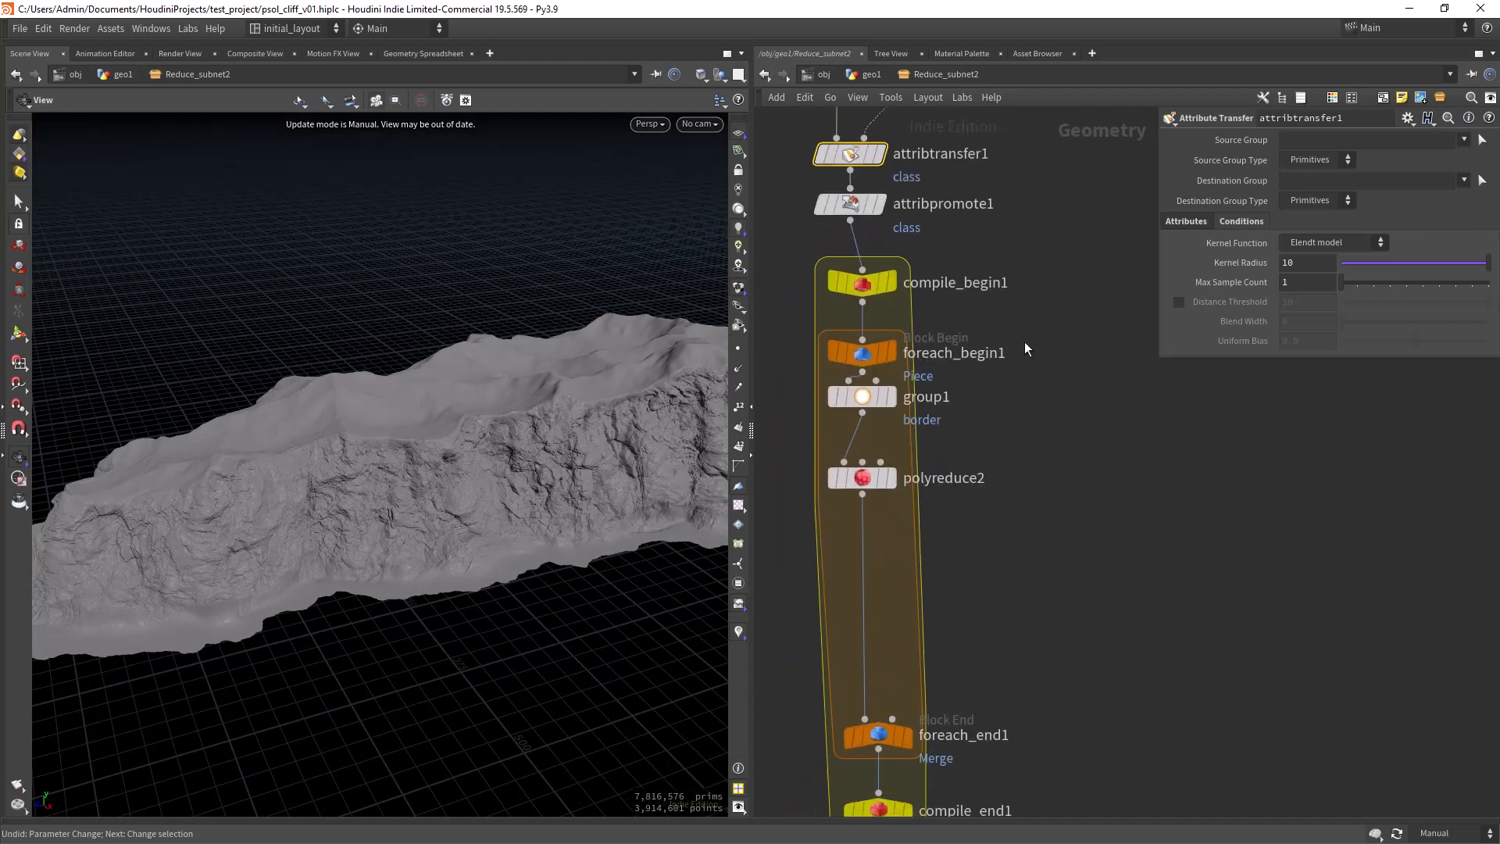
click(864, 483)
middle_drag(885, 315, 889, 263)
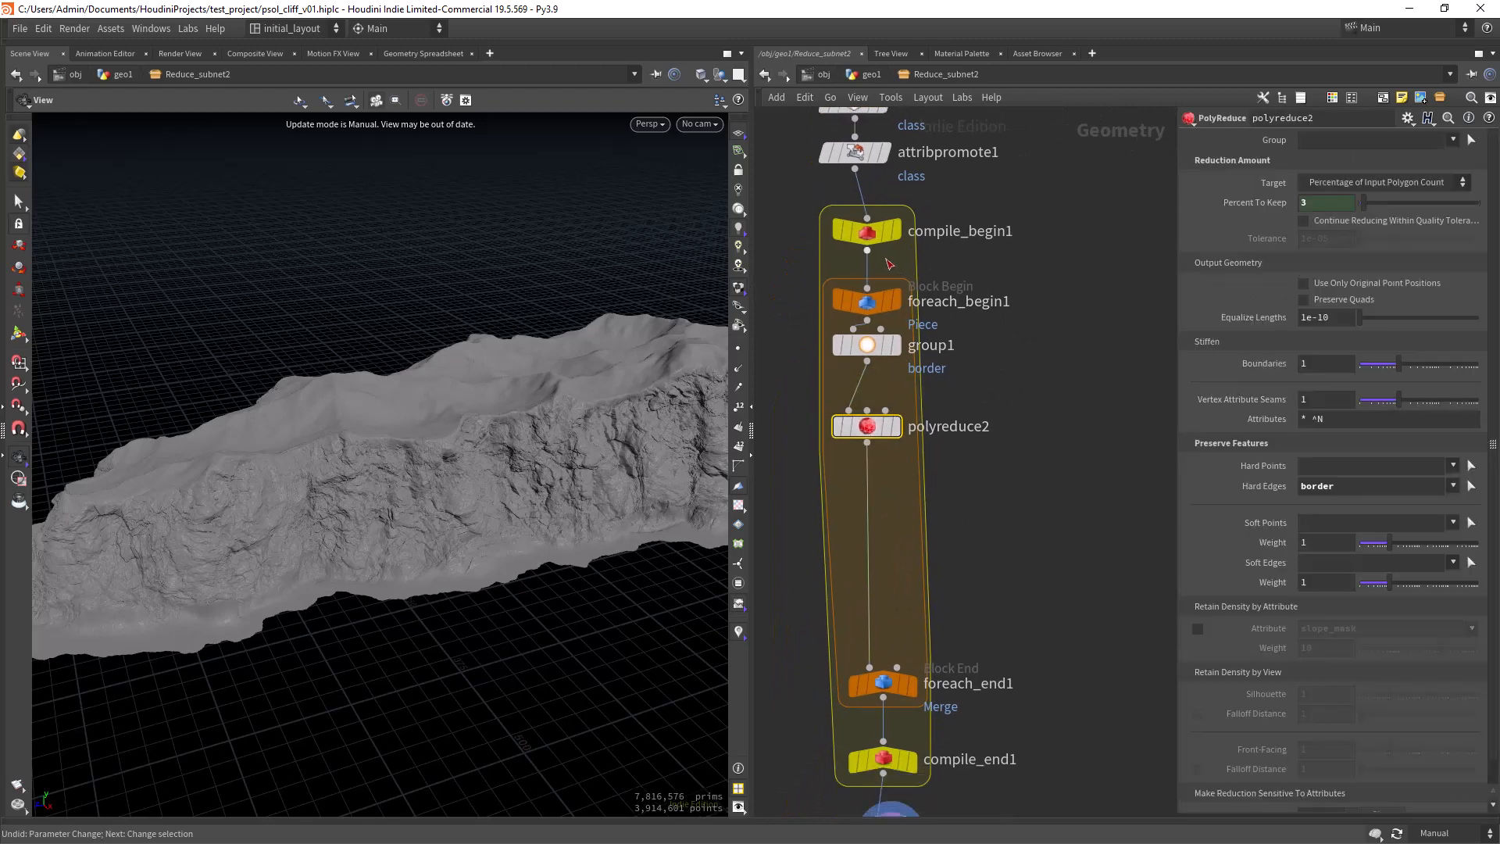
click(881, 234)
middle_drag(916, 737, 917, 584)
click(897, 611)
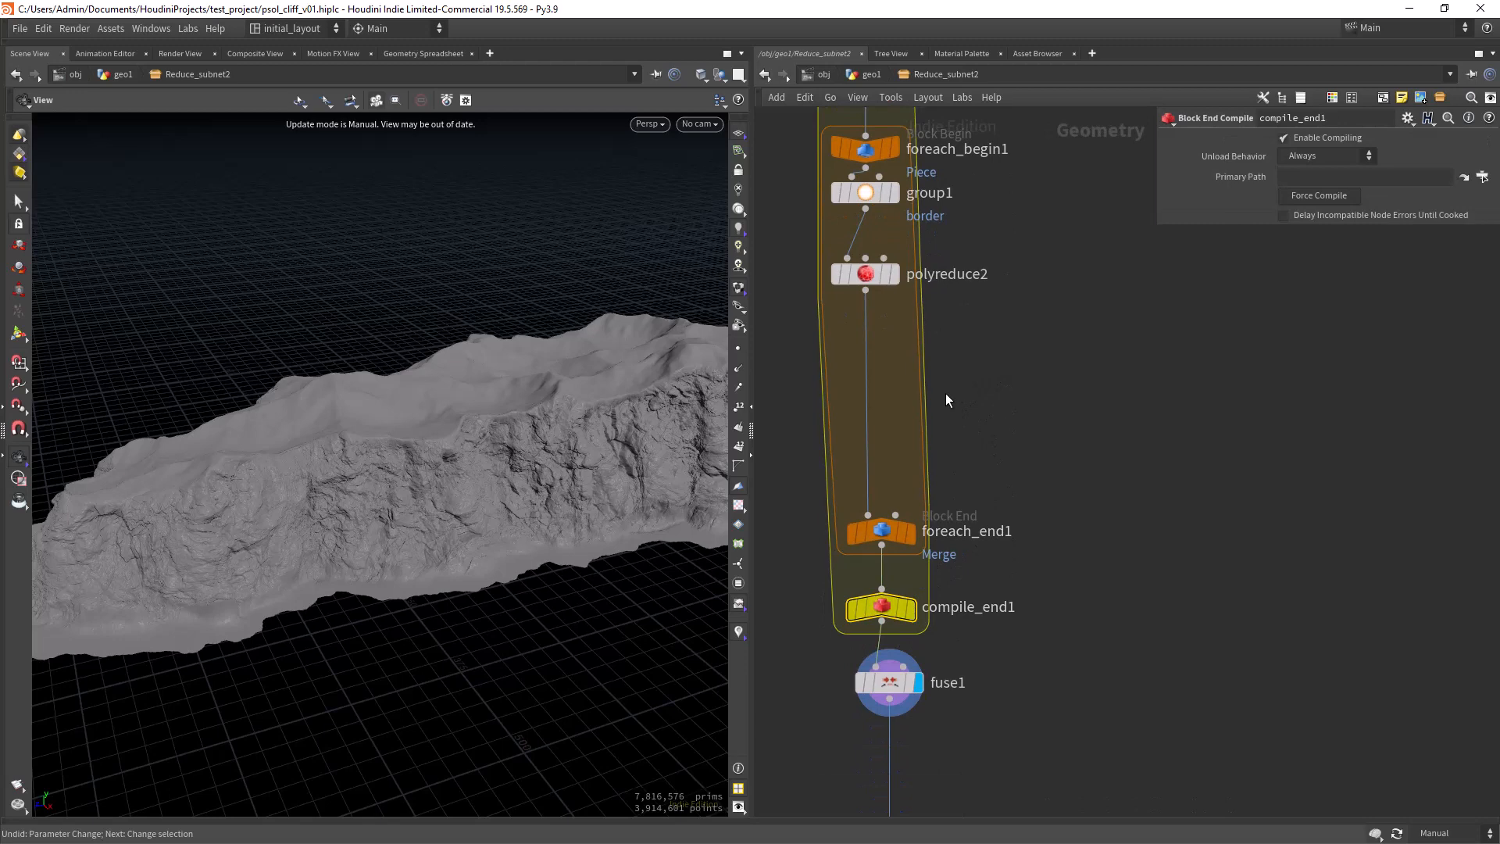
Leave Reduce_subnet2 for the geo1 network and set the update mode back to Auto Update
middle_drag(993, 418, 1010, 372)
scroll(1020, 378, down, 3)
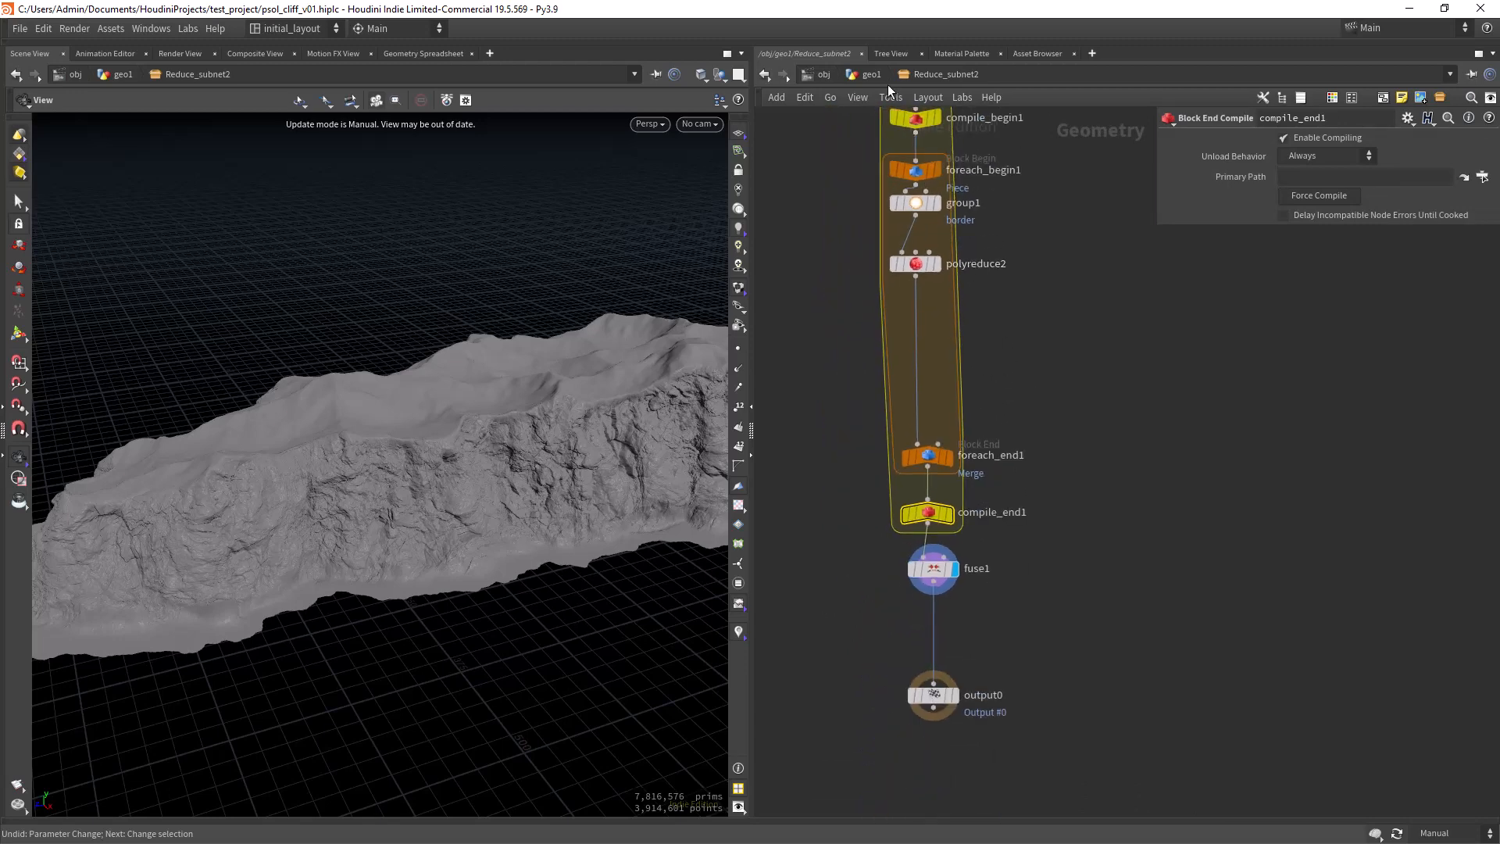
click(869, 74)
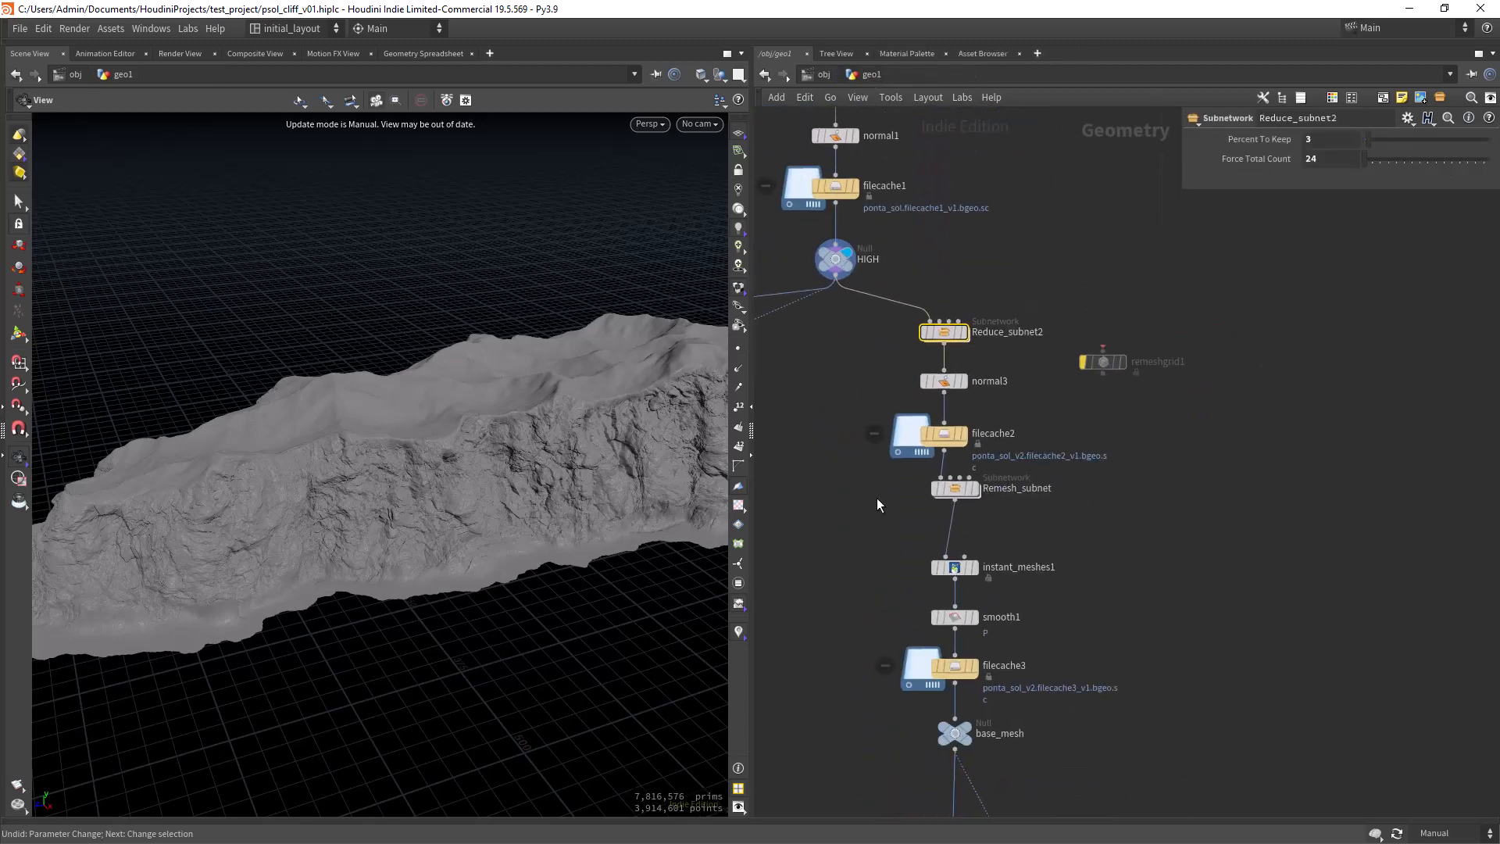
scroll(834, 469, up, 2)
click(961, 346)
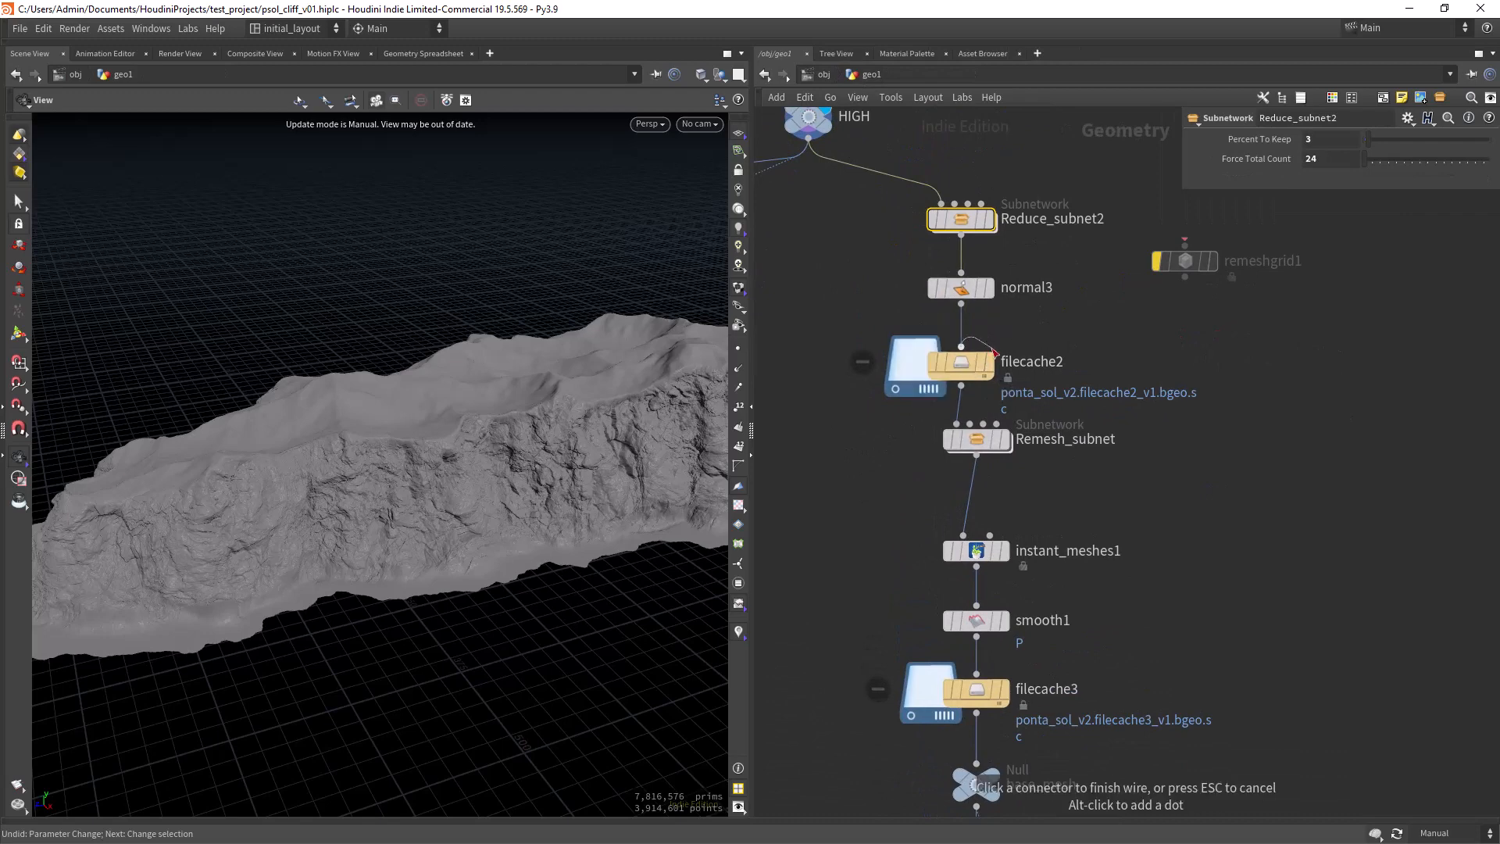
key(Escape)
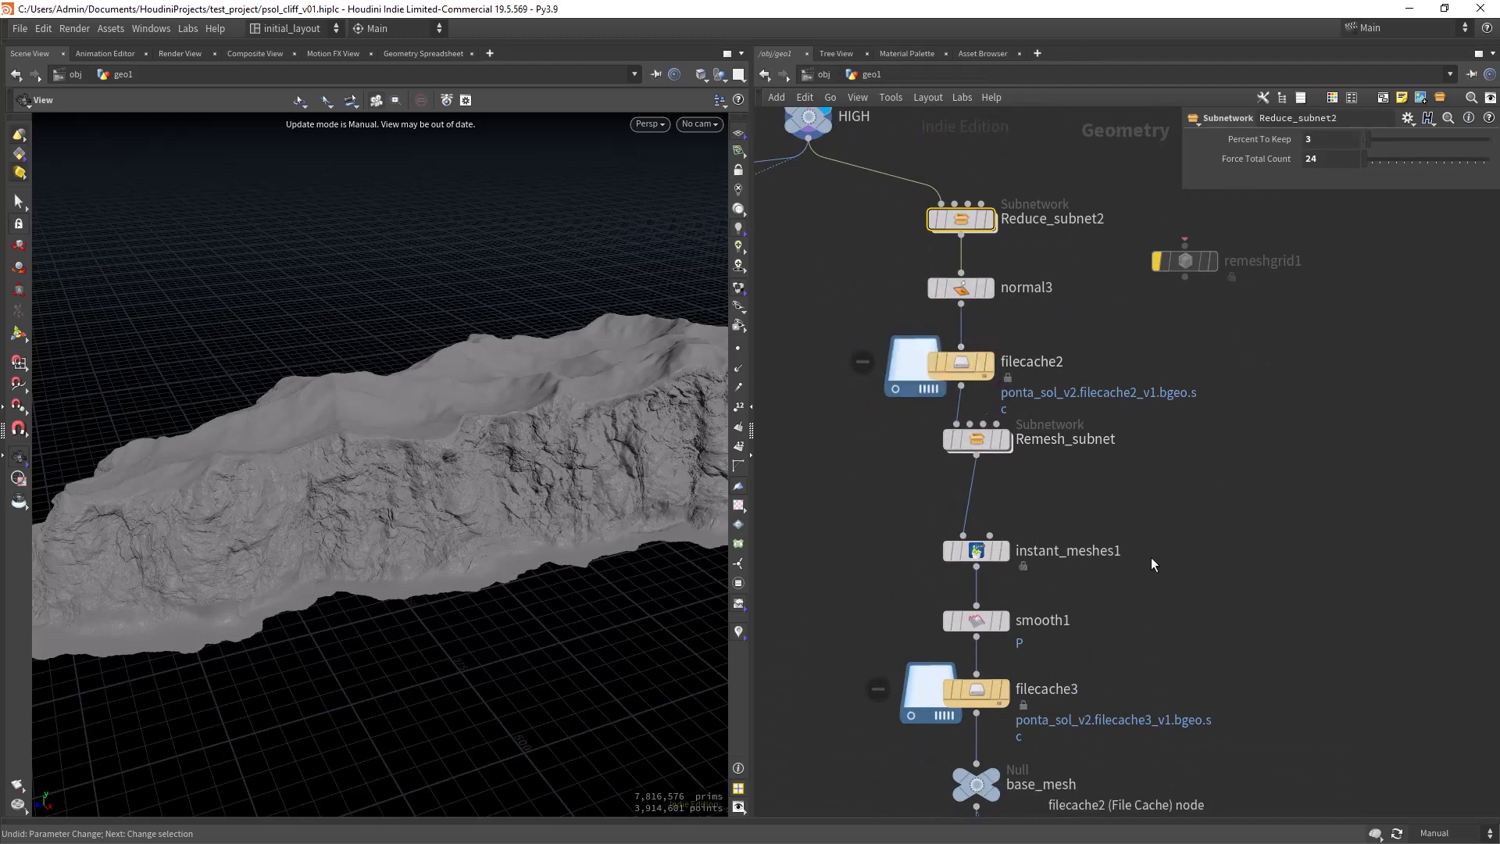
click(1440, 835)
click(1437, 786)
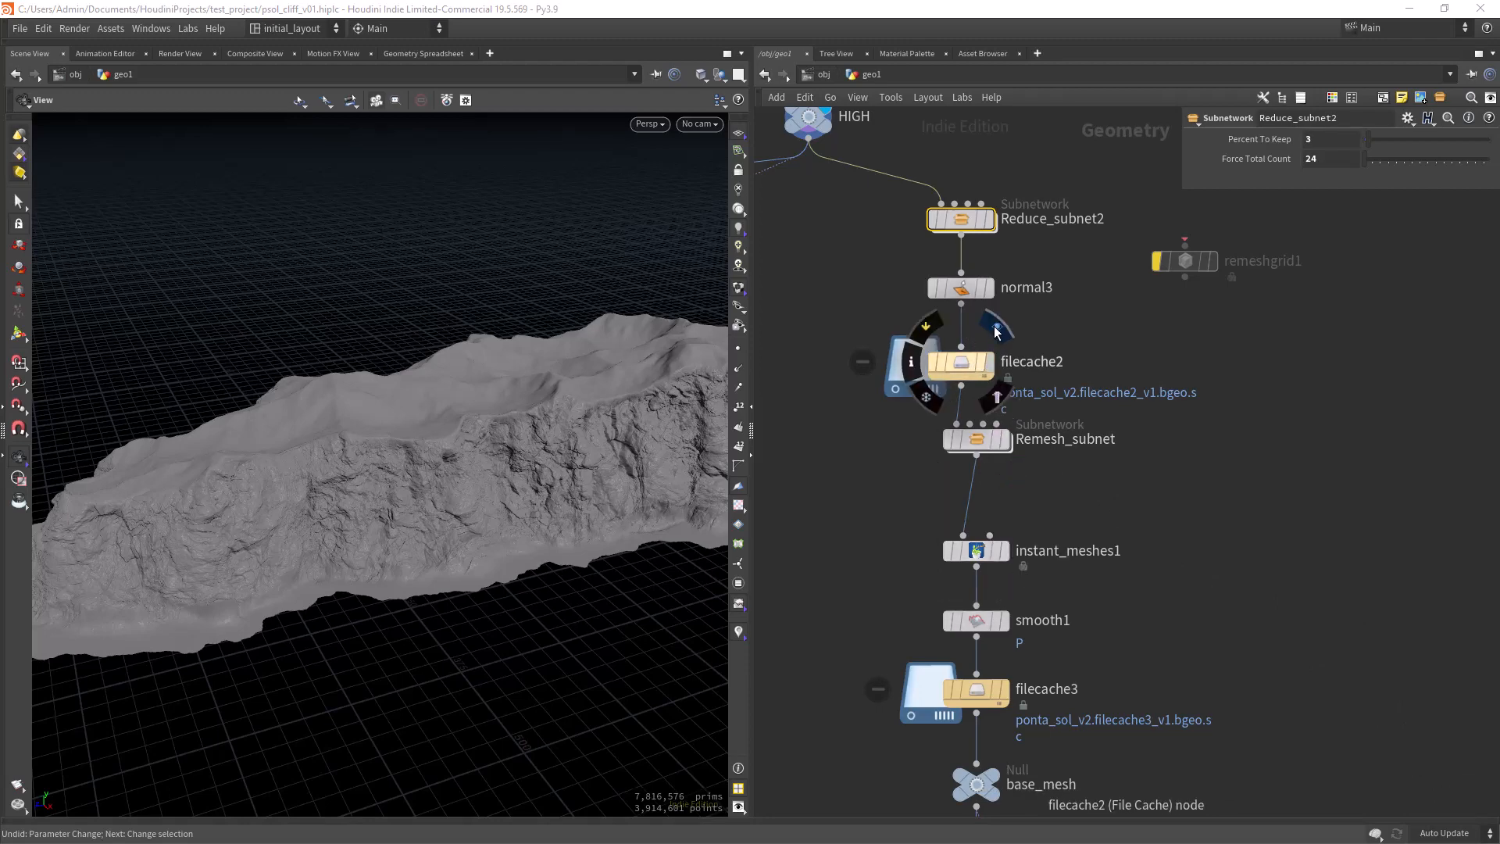
Display filecache2's reduced mesh and inspect its triangulated surface up close
click(987, 362)
drag(367, 485, 368, 461)
right_drag(368, 461, 368, 479)
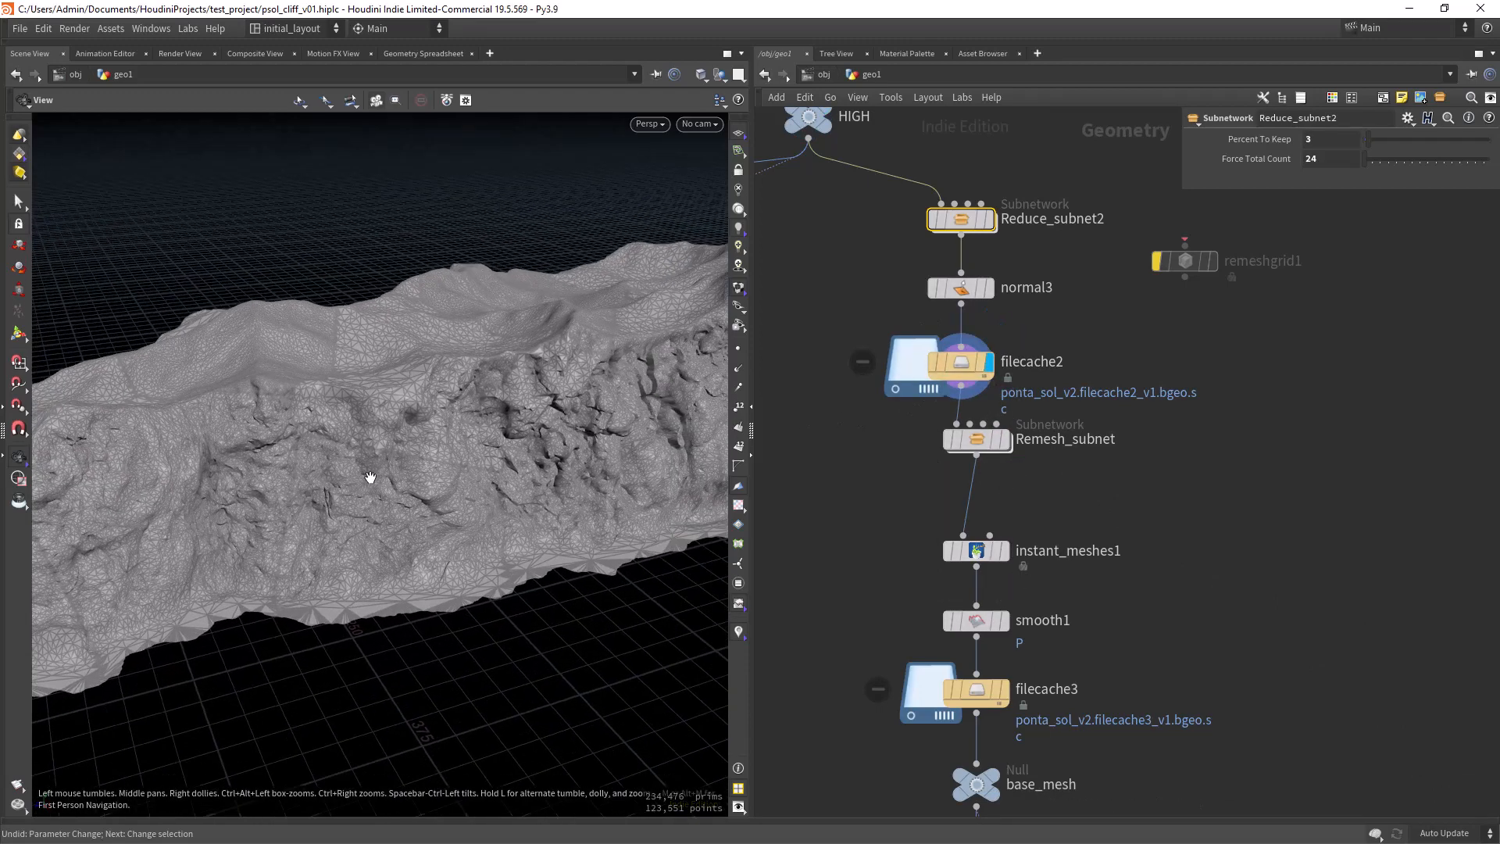
Inspect filecache2's reduced cliff mesh from the front, from above and along its full length
drag(357, 451, 329, 434)
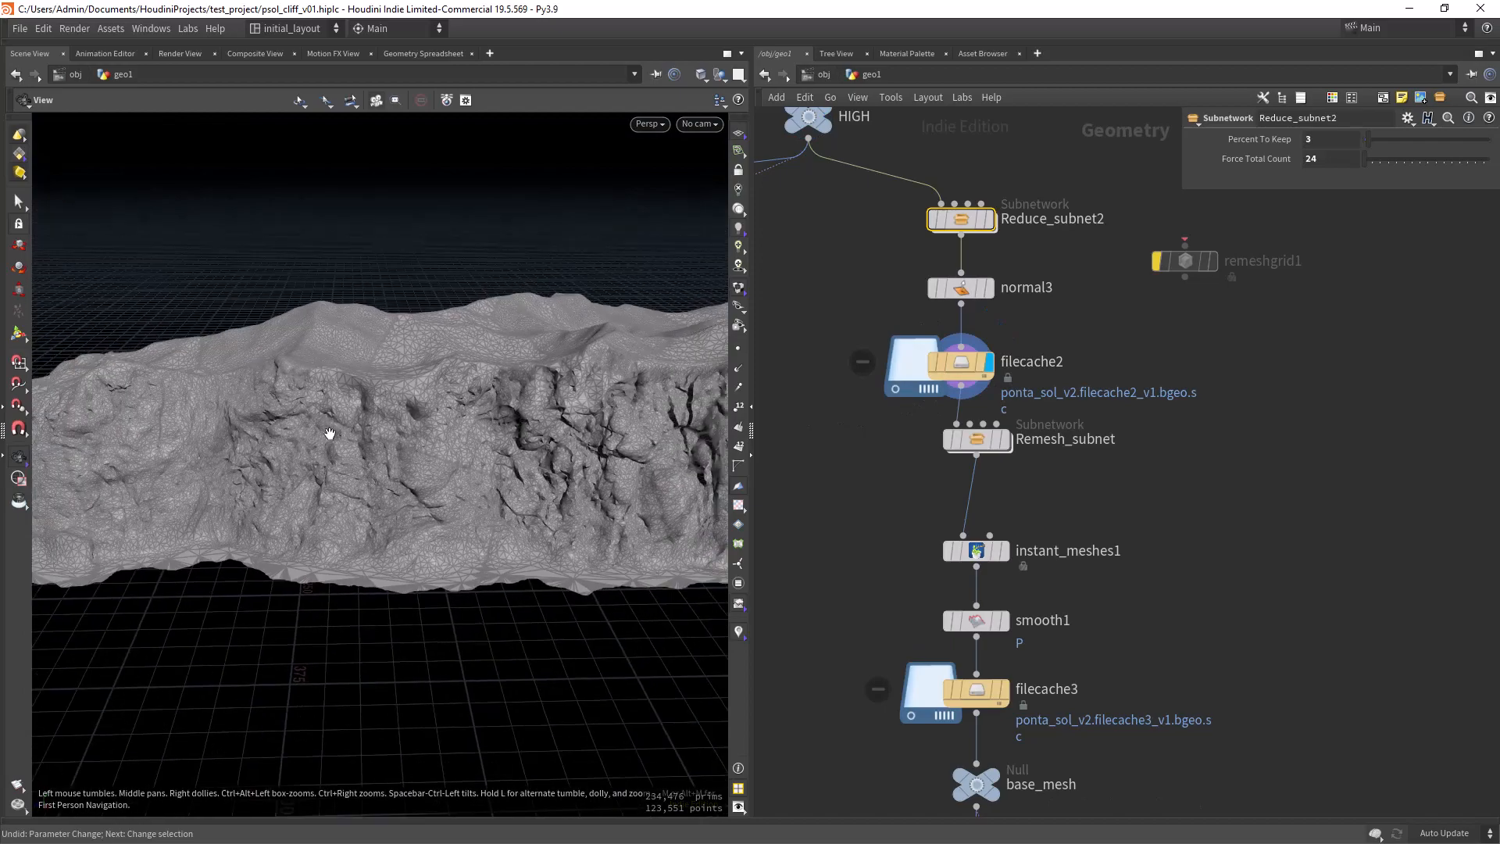
drag(450, 475, 411, 392)
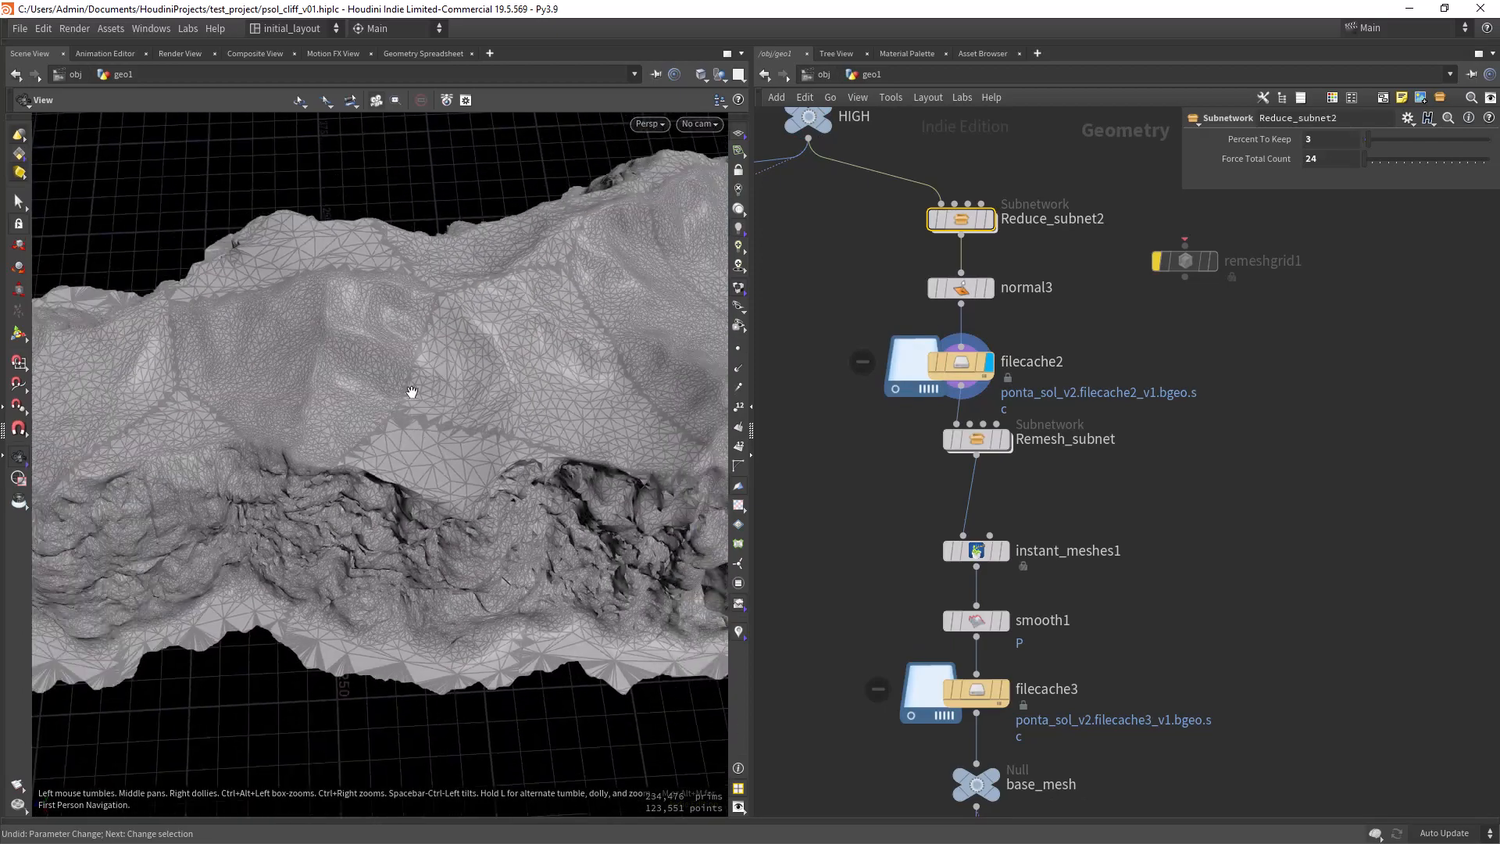
drag(533, 265, 452, 415)
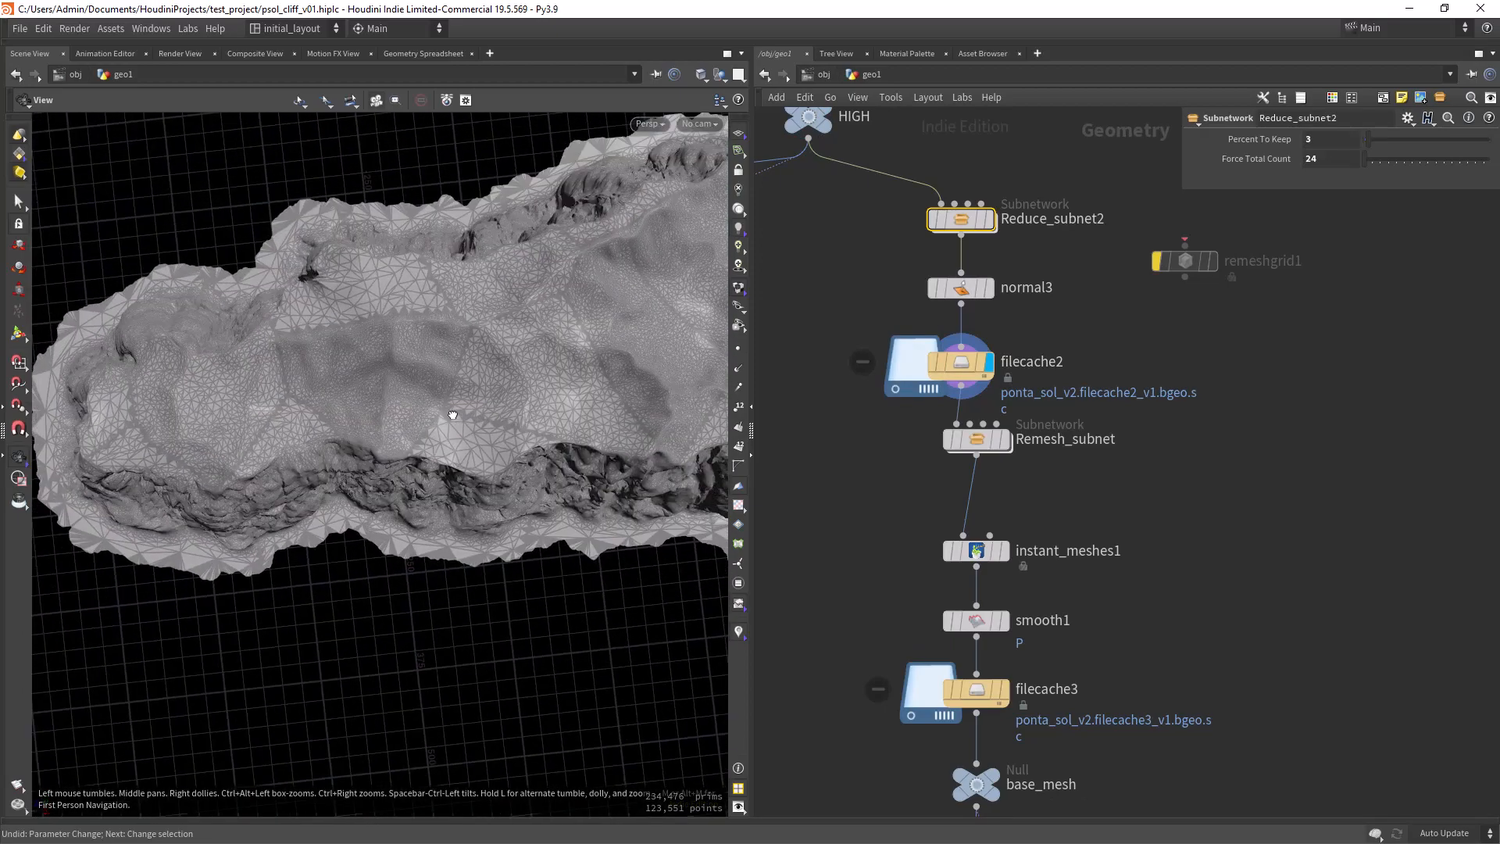
drag(504, 277, 471, 356)
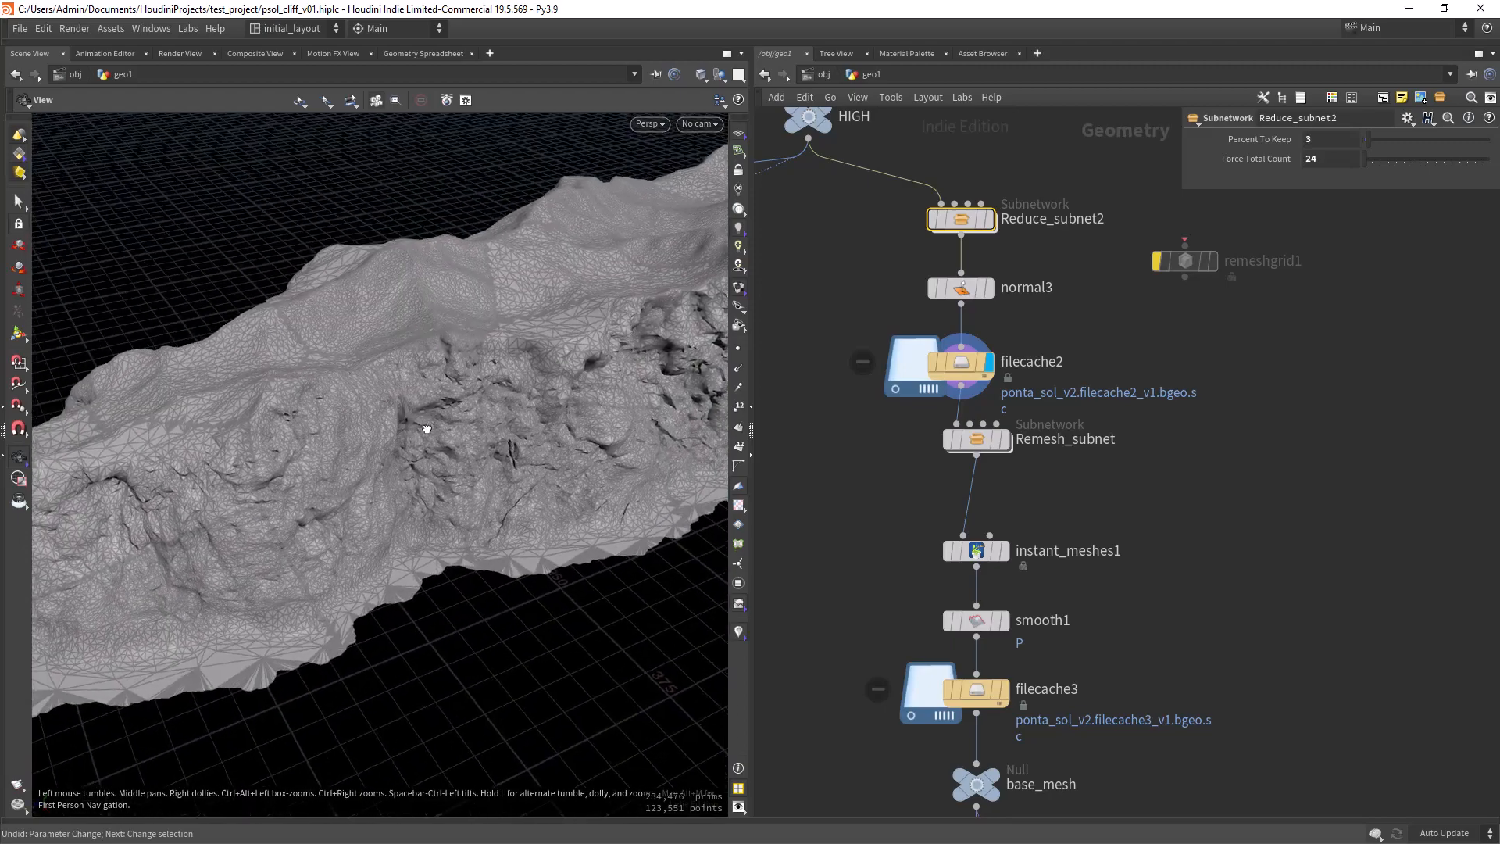
drag(360, 459, 471, 367)
drag(456, 464, 339, 347)
drag(397, 426, 438, 434)
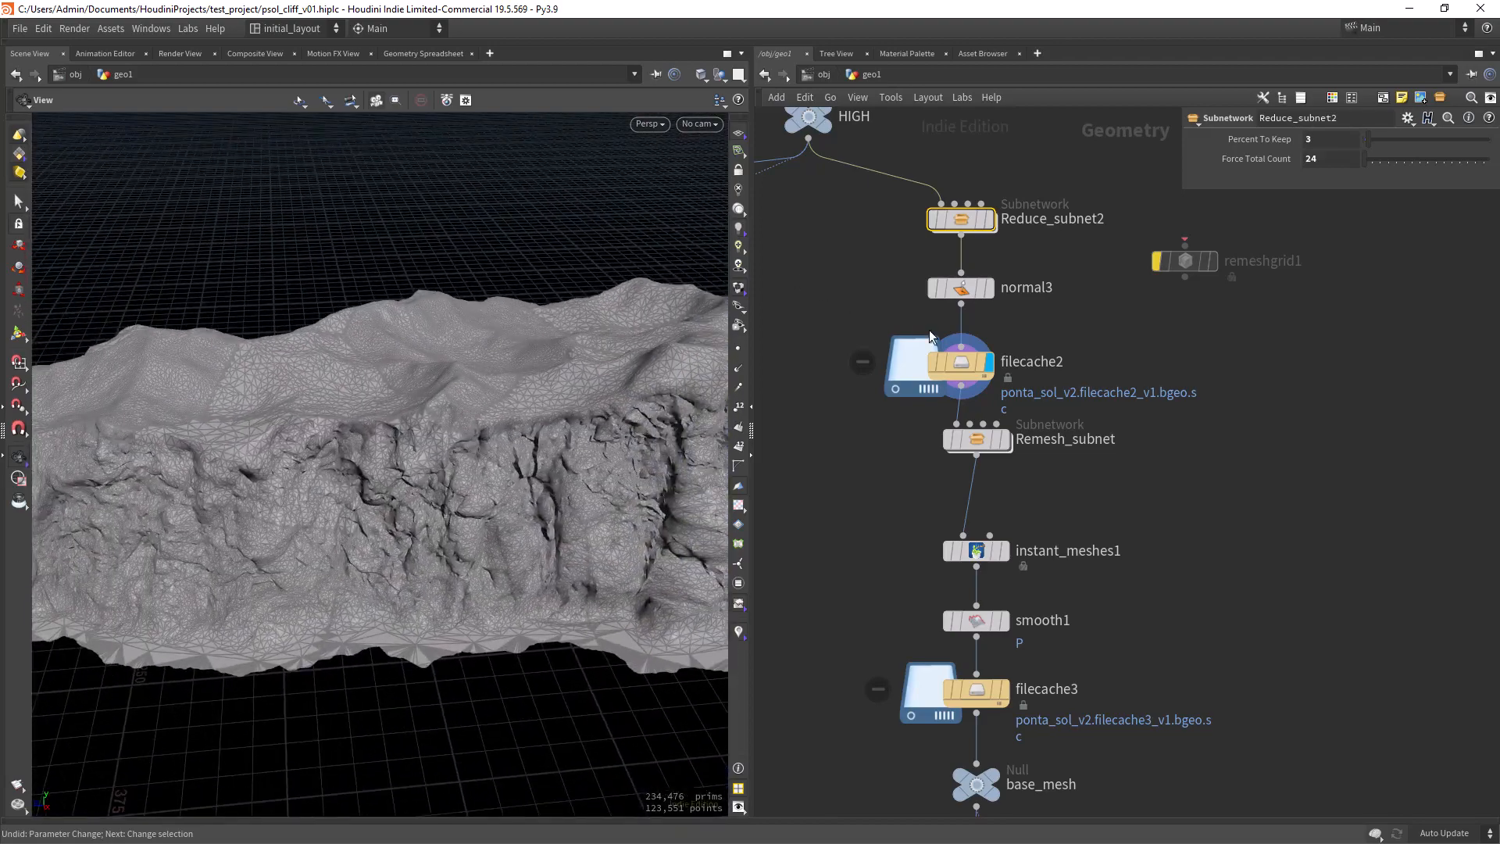
drag(429, 576, 485, 495)
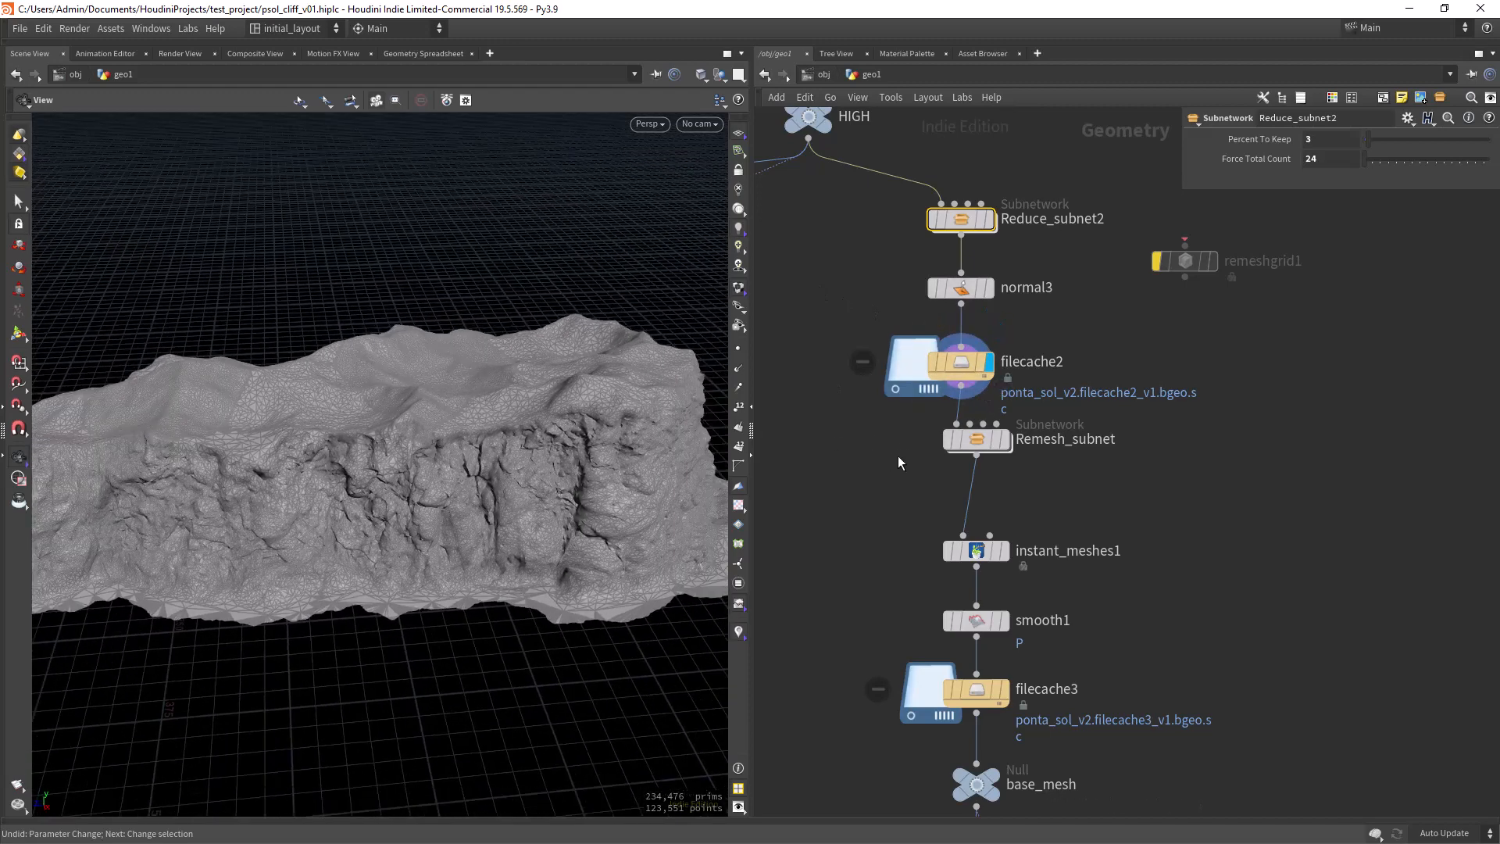
Check the Target Size and Force Total Count parameters of Remesh_subnet against the reduced cliff
middle_drag(870, 500, 842, 406)
scroll(810, 404, up, 4)
middle_drag(1093, 416, 1083, 380)
click(1010, 284)
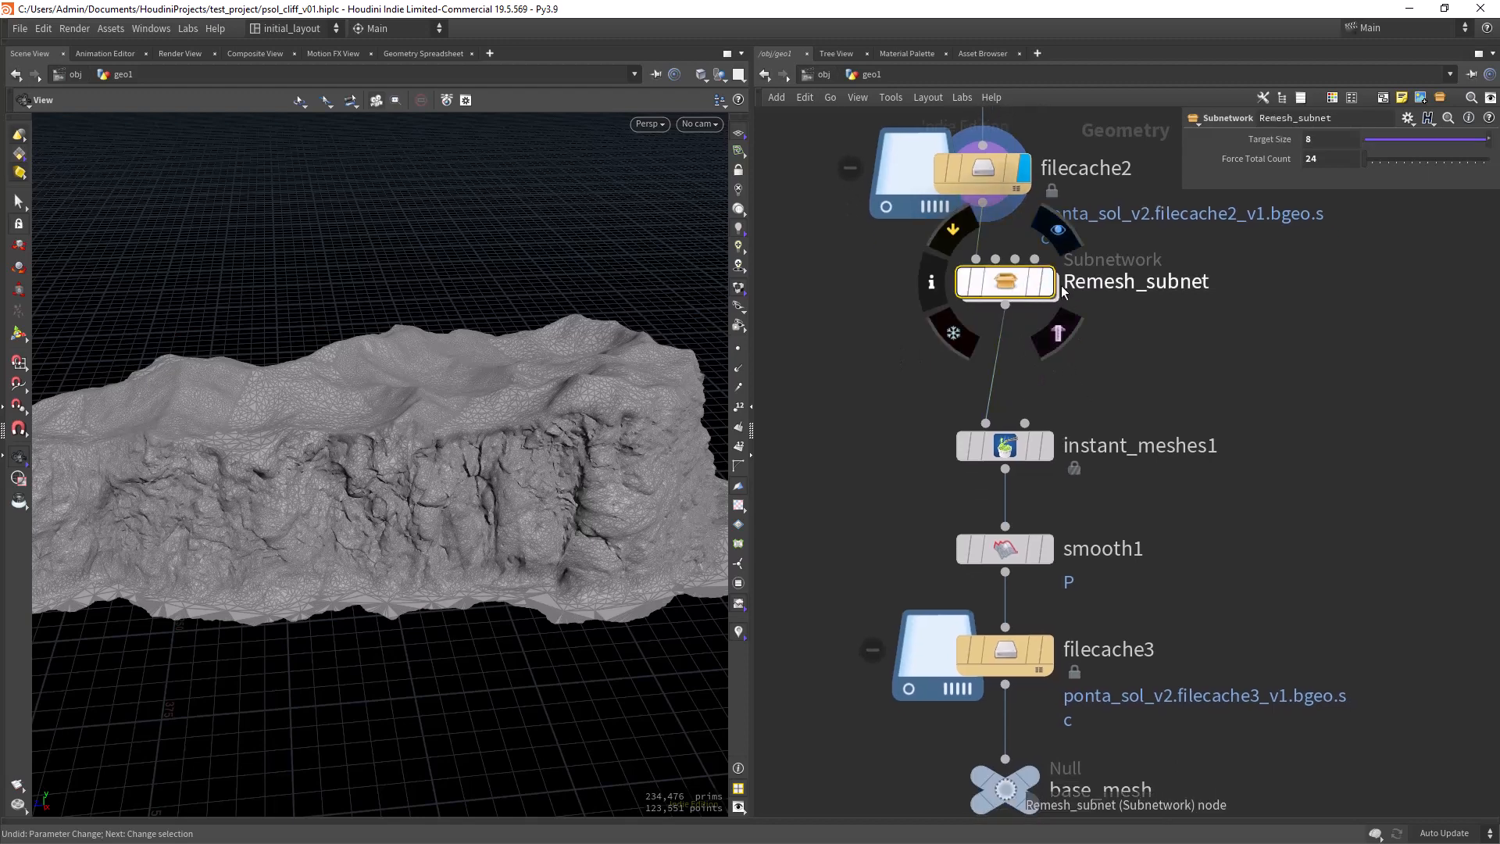
scroll(519, 550, down, 3)
mouse_move(518, 550)
mouse_down()
mouse_move(500, 557)
mouse_move(512, 547)
mouse_up()
scroll(429, 489, up, 3)
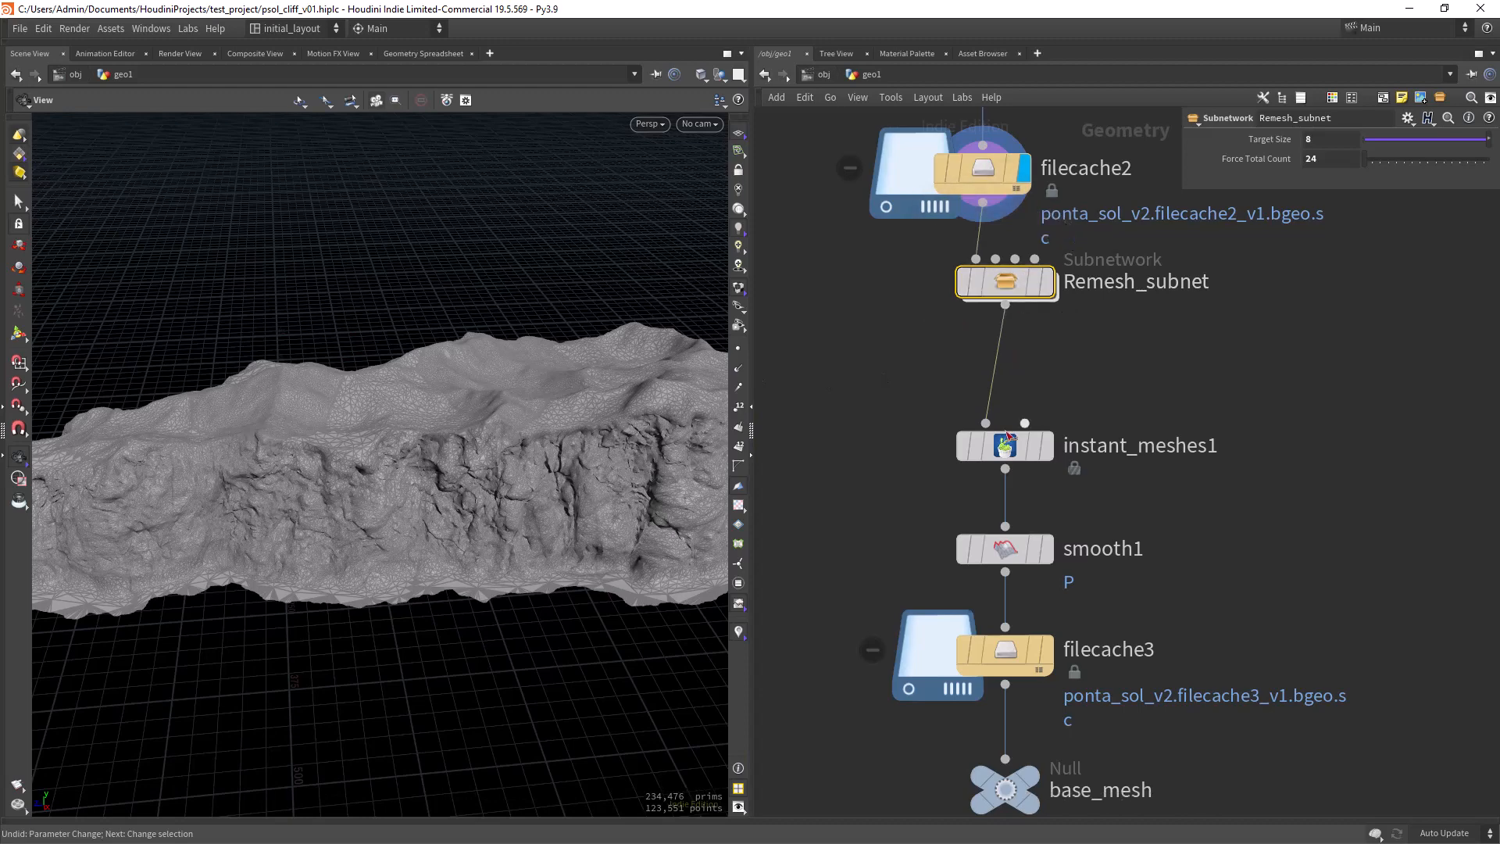
Check the mesh generation settings of instant_meshes1 while viewing the cliff it will retopologize
mouse_move(1014, 448)
scroll(988, 401, down, 1)
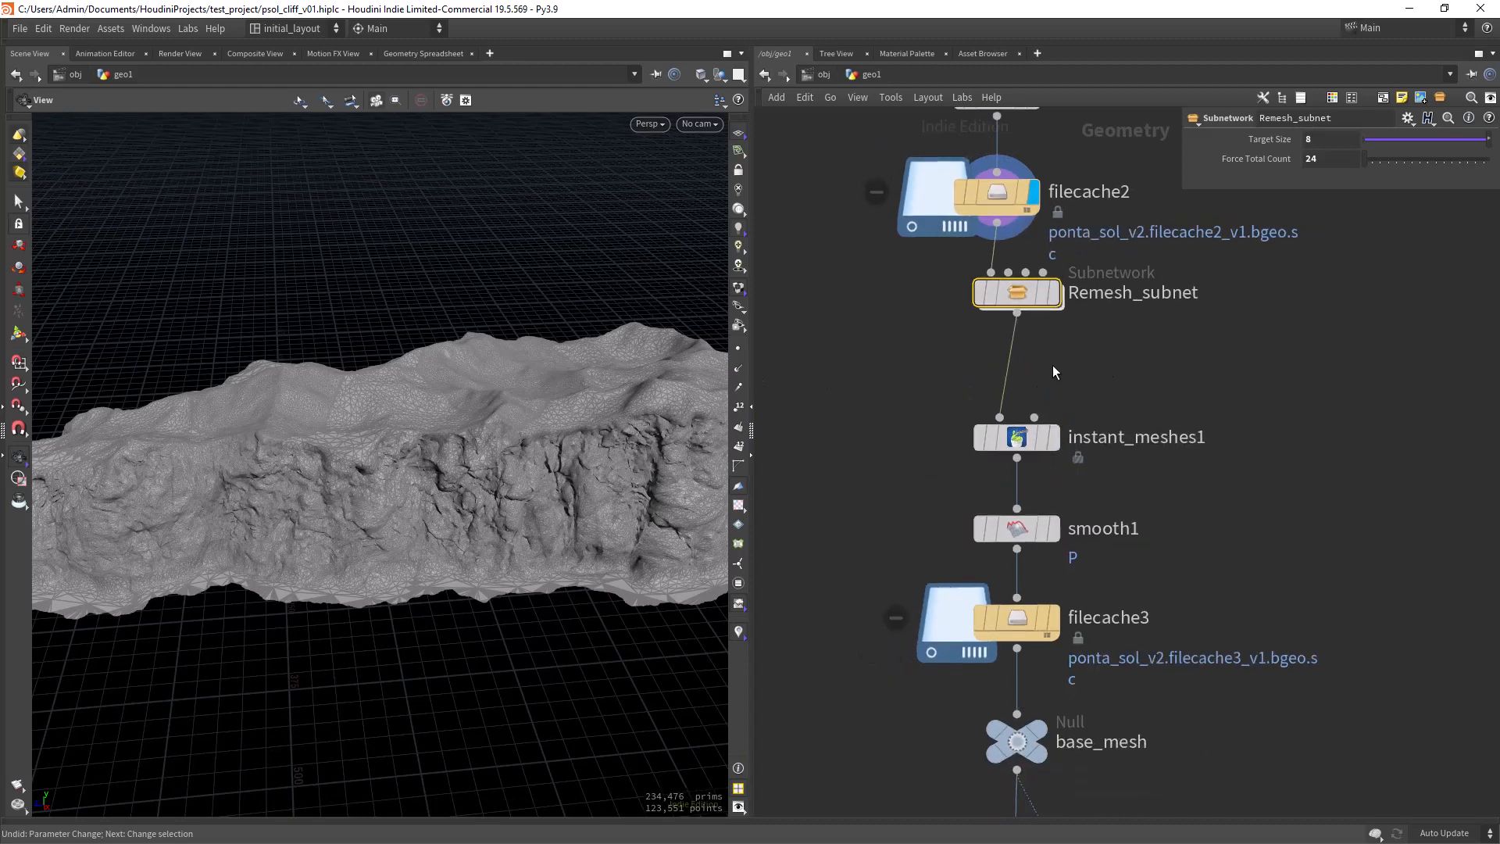
drag(556, 504, 467, 490)
scroll(467, 490, up, 3)
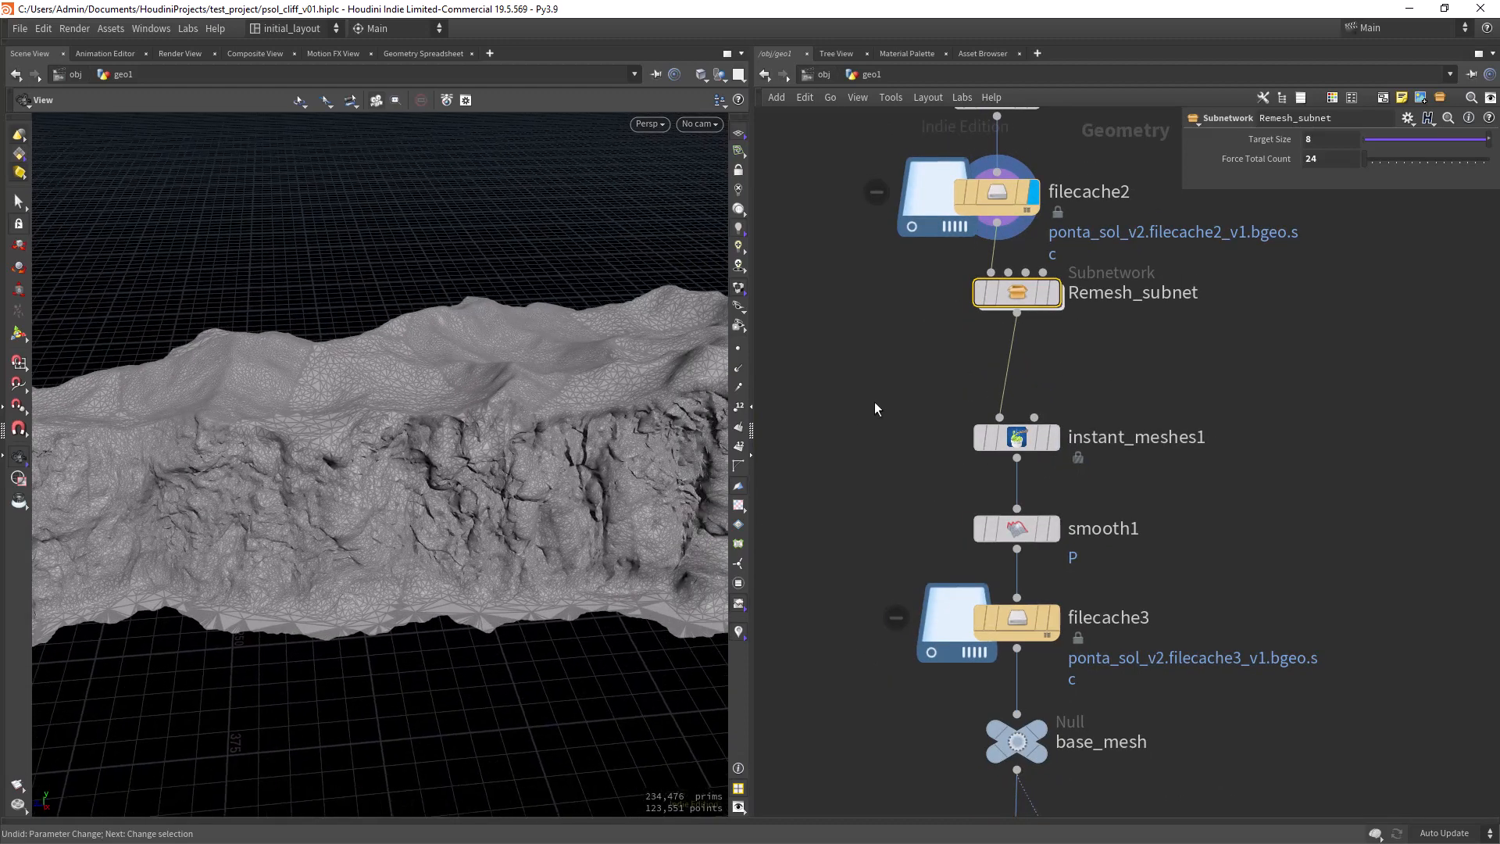
click(1024, 441)
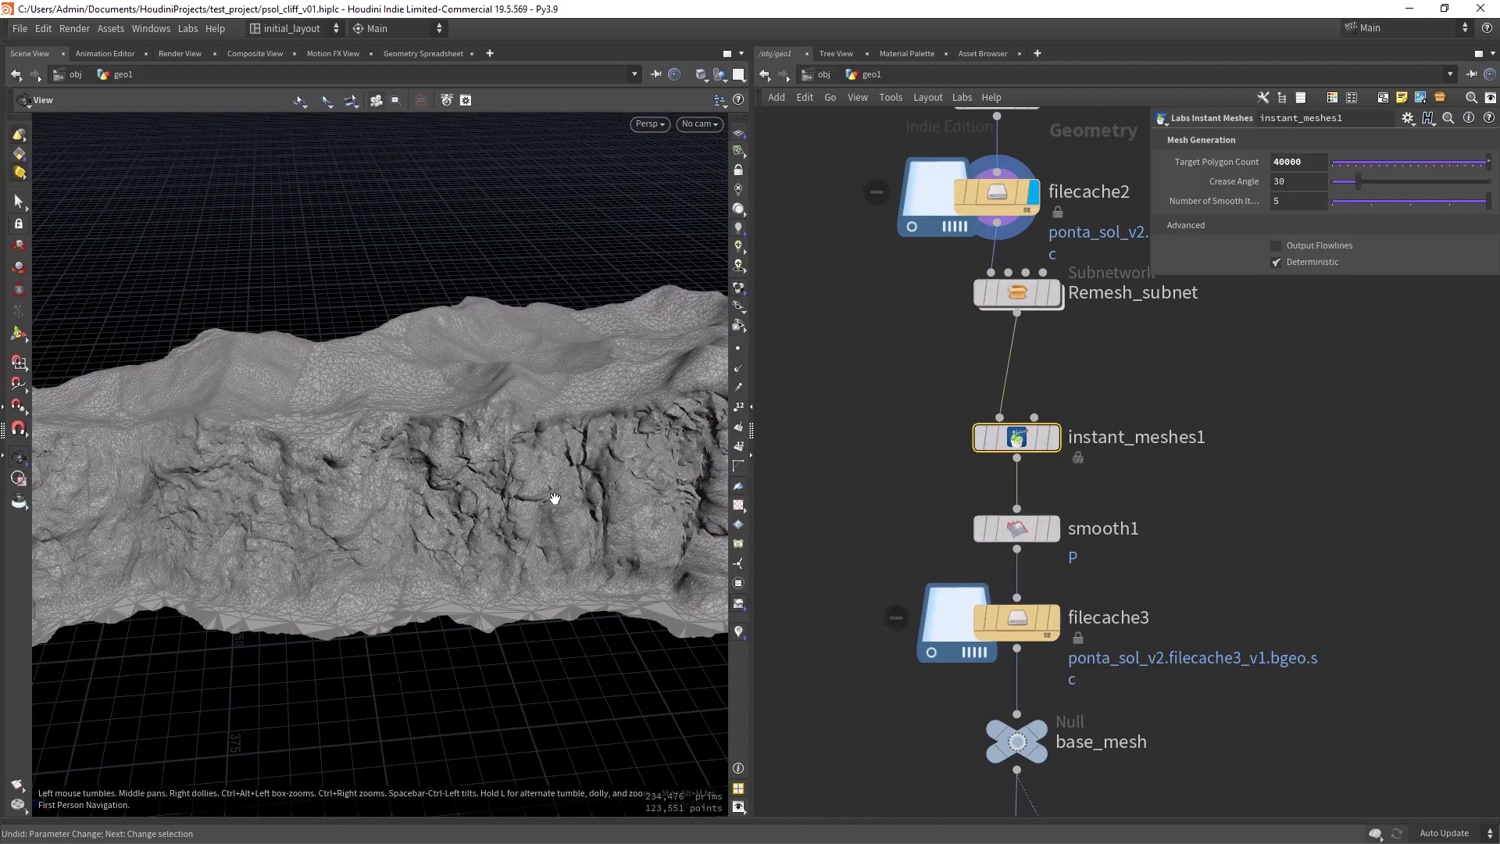
scroll(555, 499, down, 3)
drag(554, 498, 556, 436)
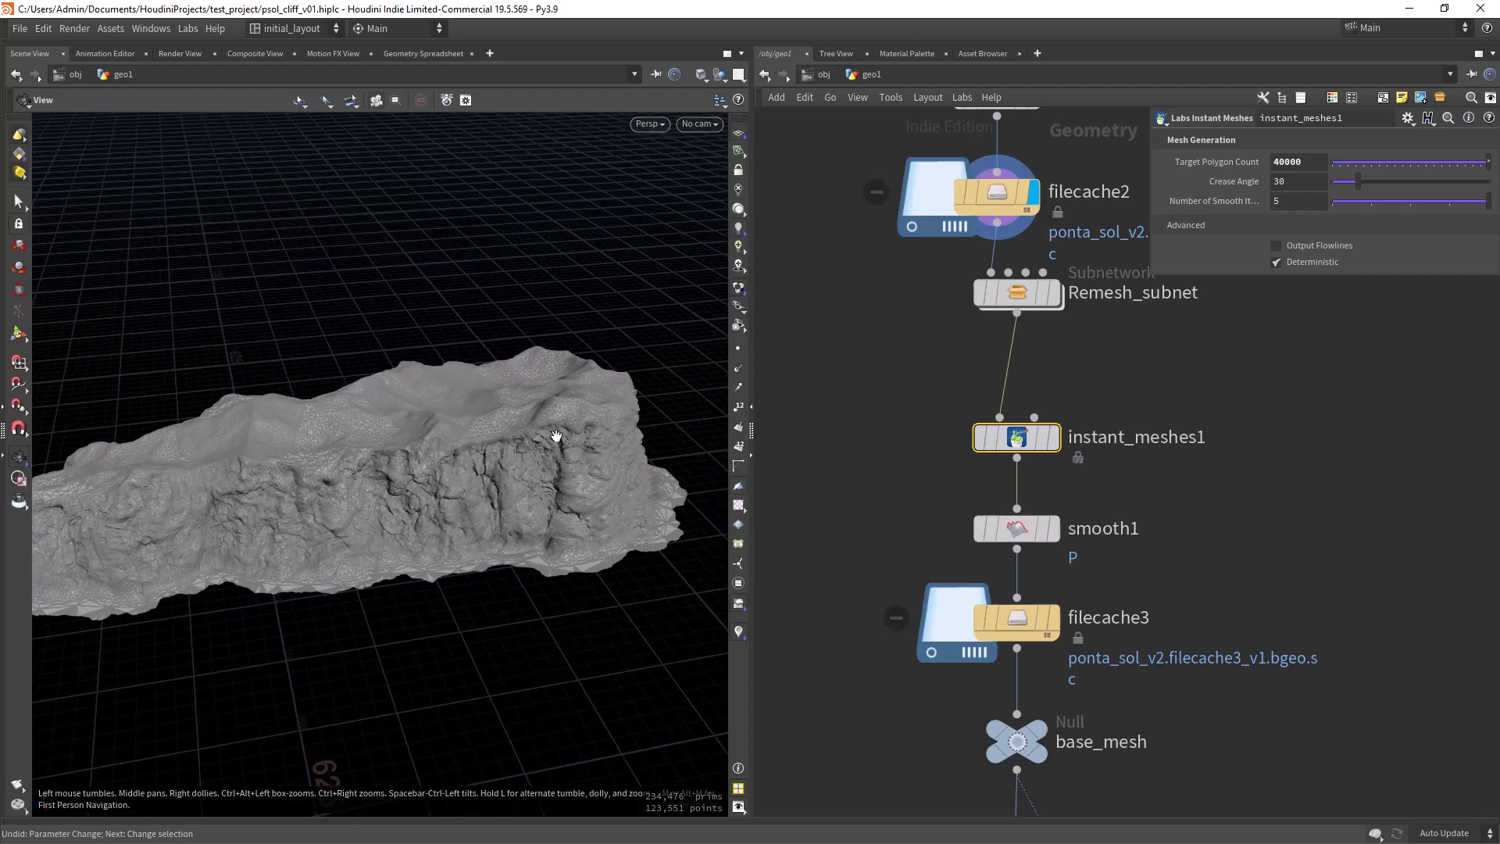
Set the update mode to Manual and open Remesh_subnet to examine its piece-by-piece remesh loop
middle_drag(901, 335, 821, 407)
click(944, 359)
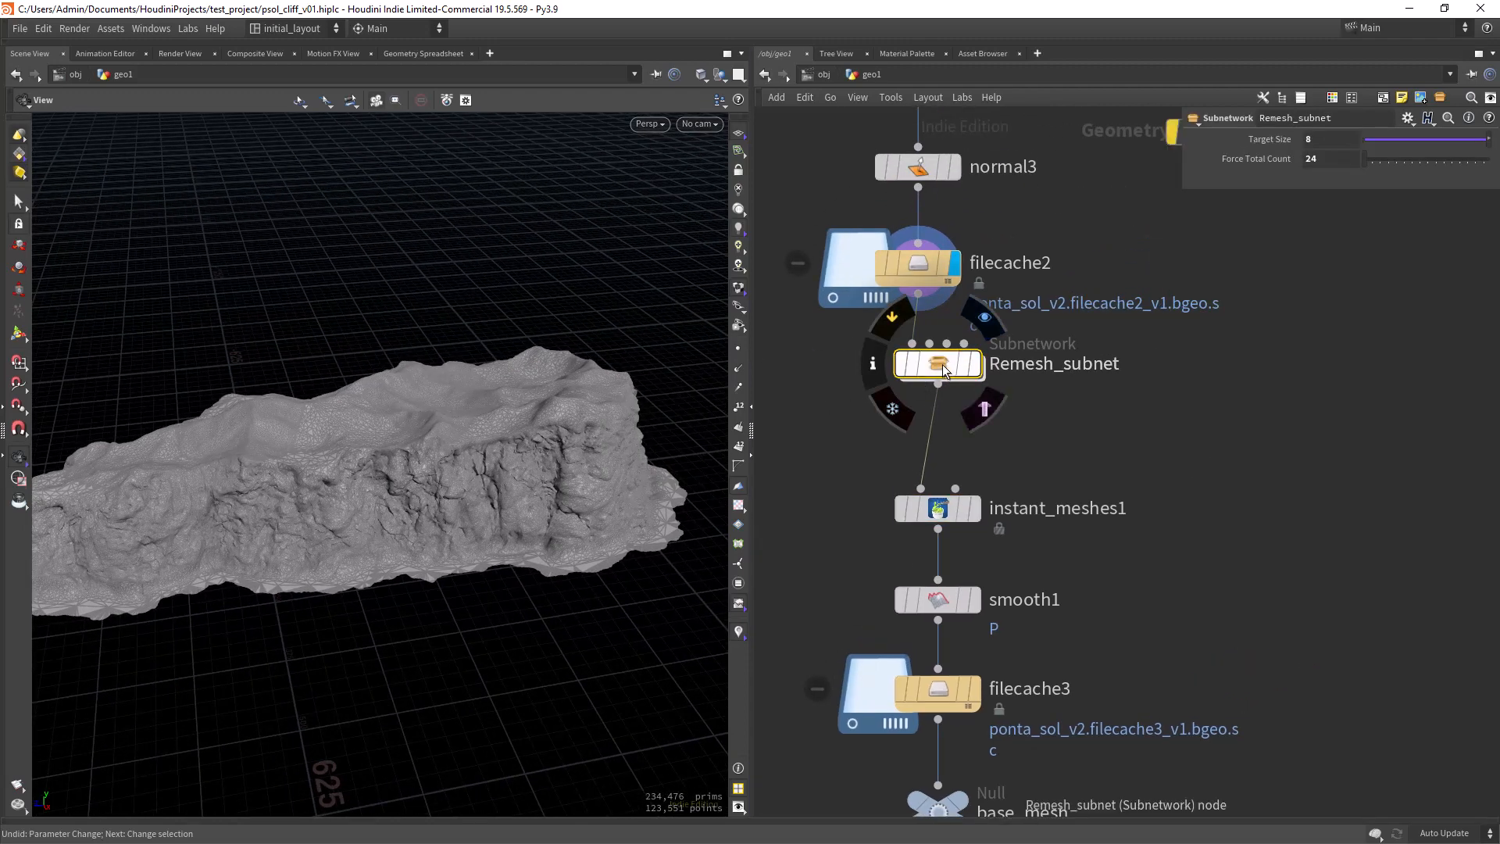
click(1445, 833)
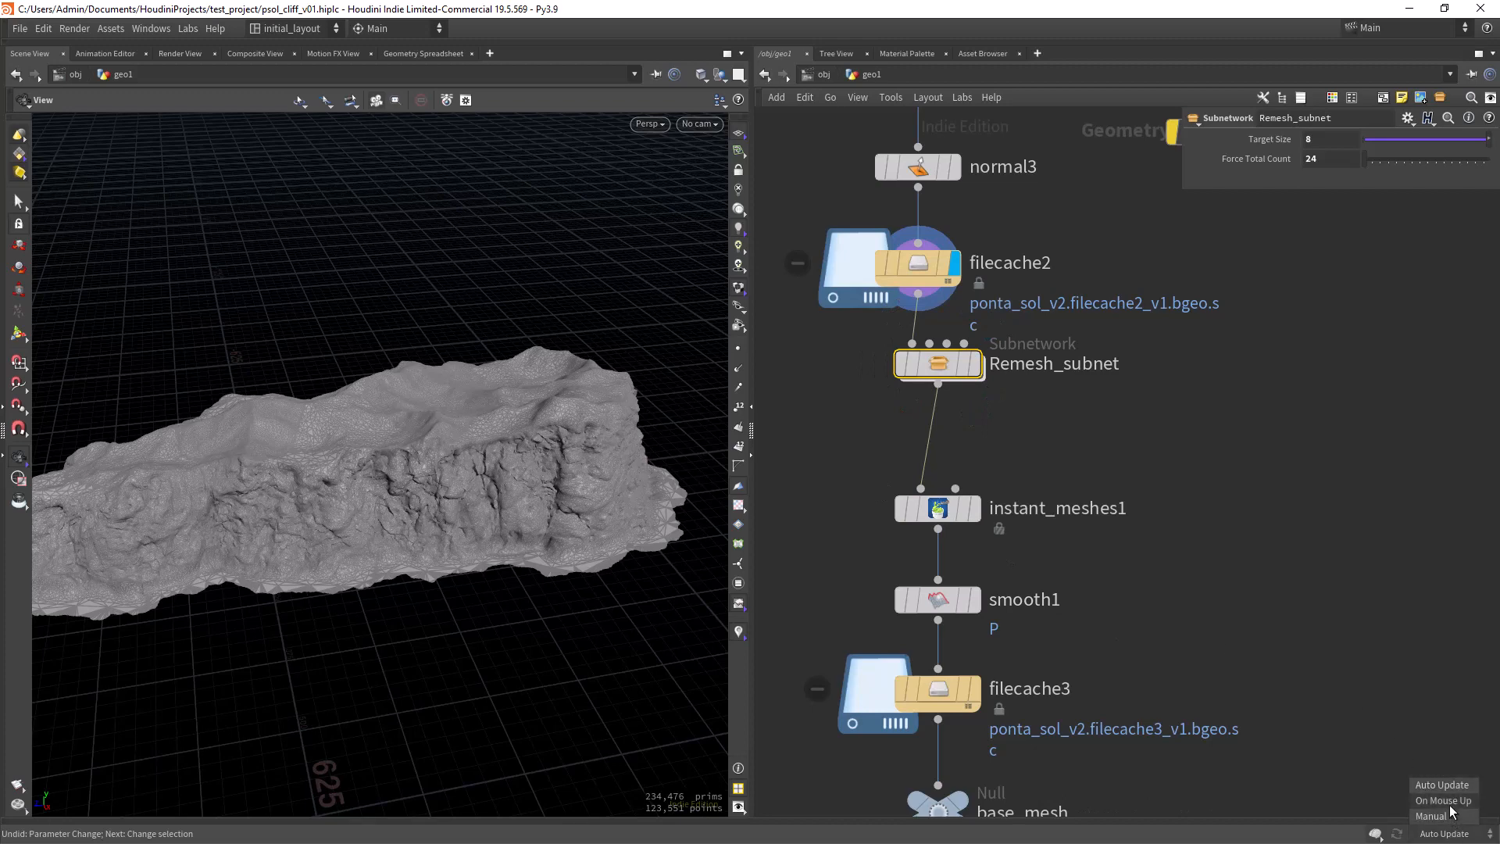
click(1441, 824)
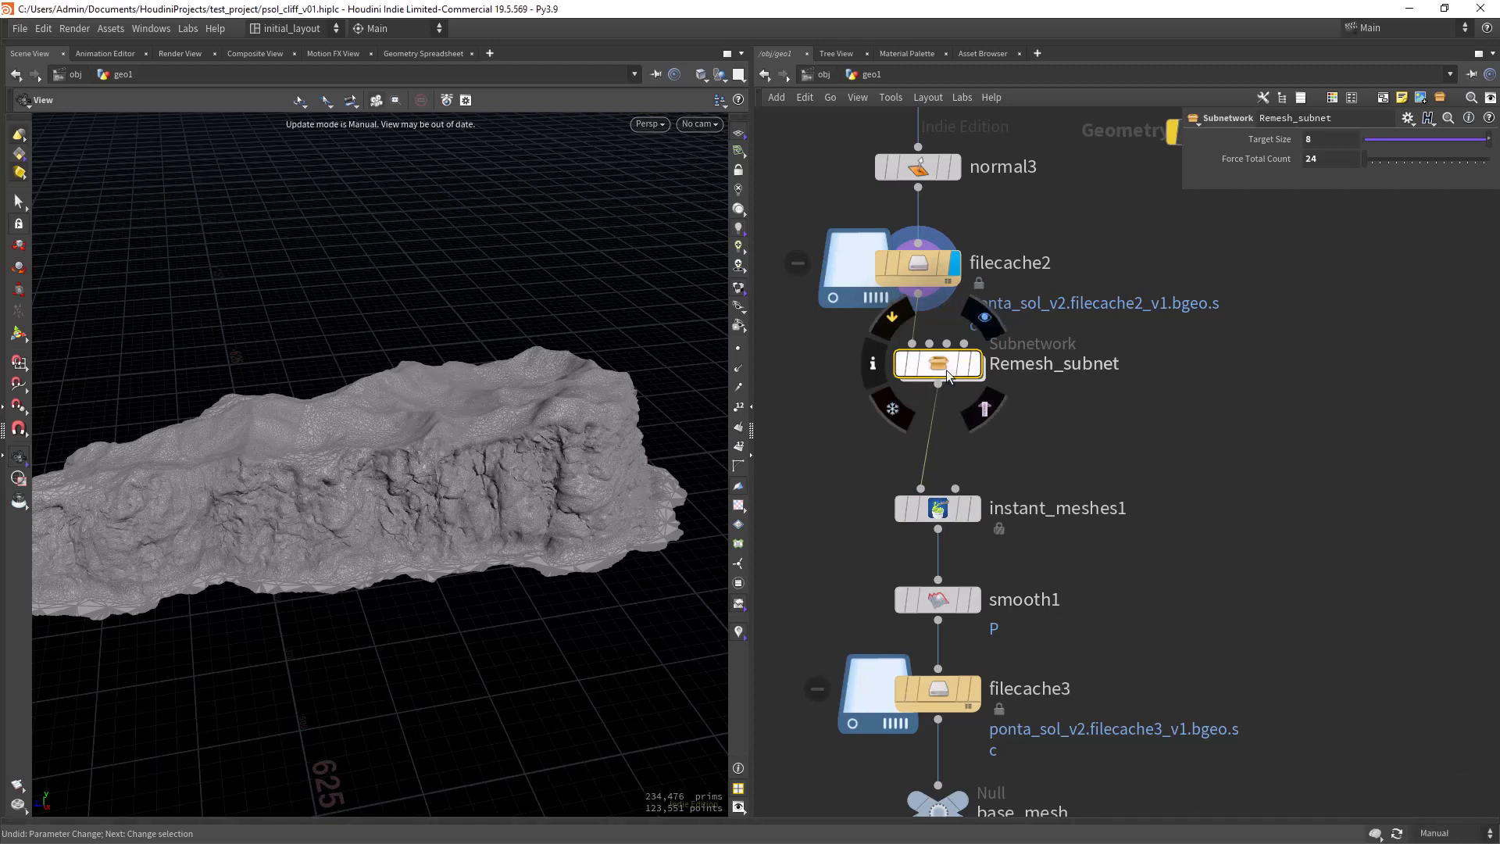
double_click(940, 364)
scroll(939, 359, up, 4)
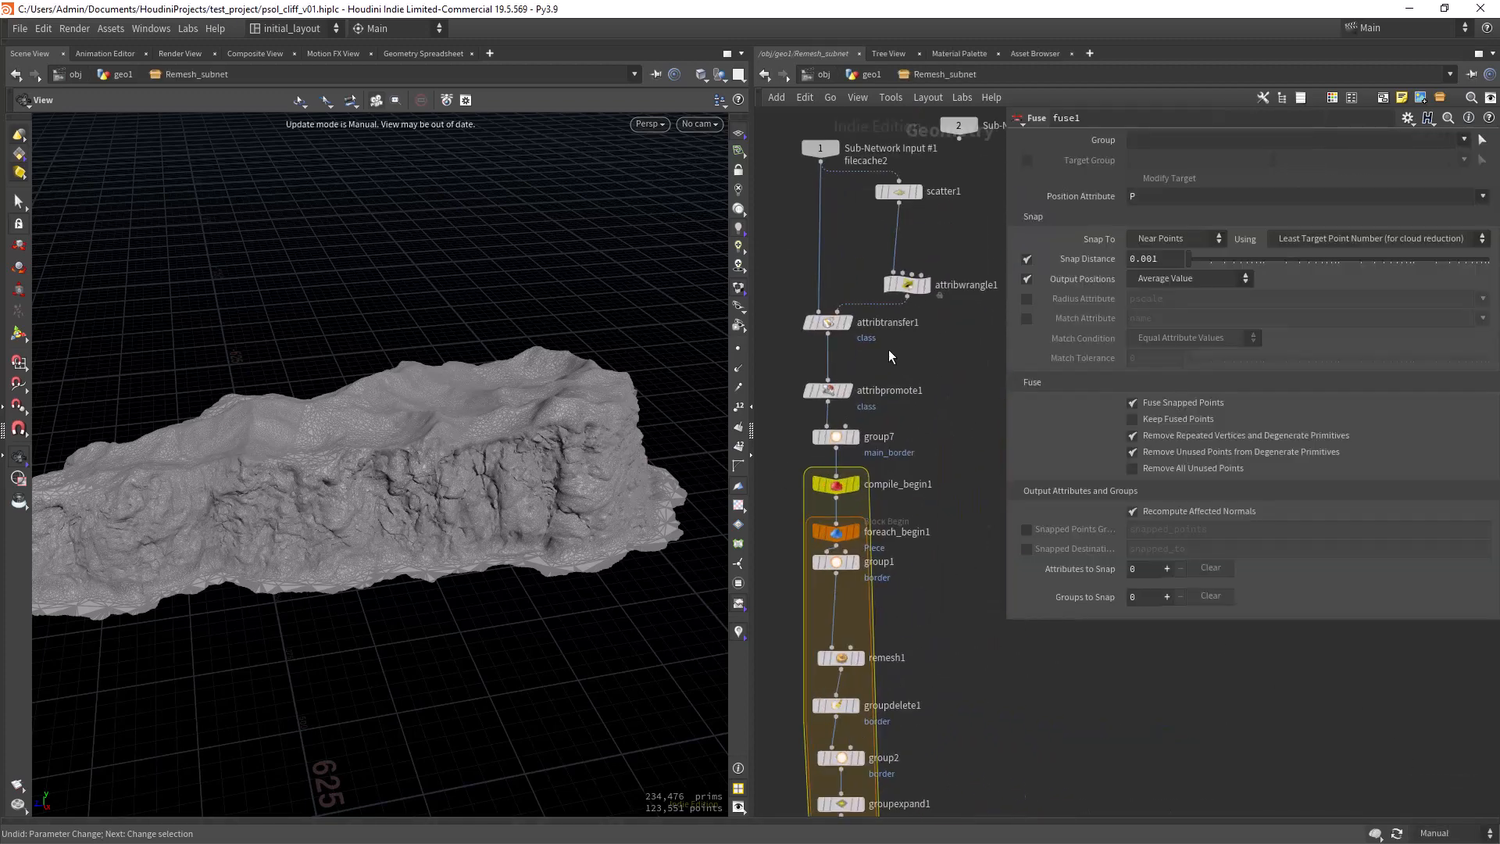
scroll(922, 391, down, 5)
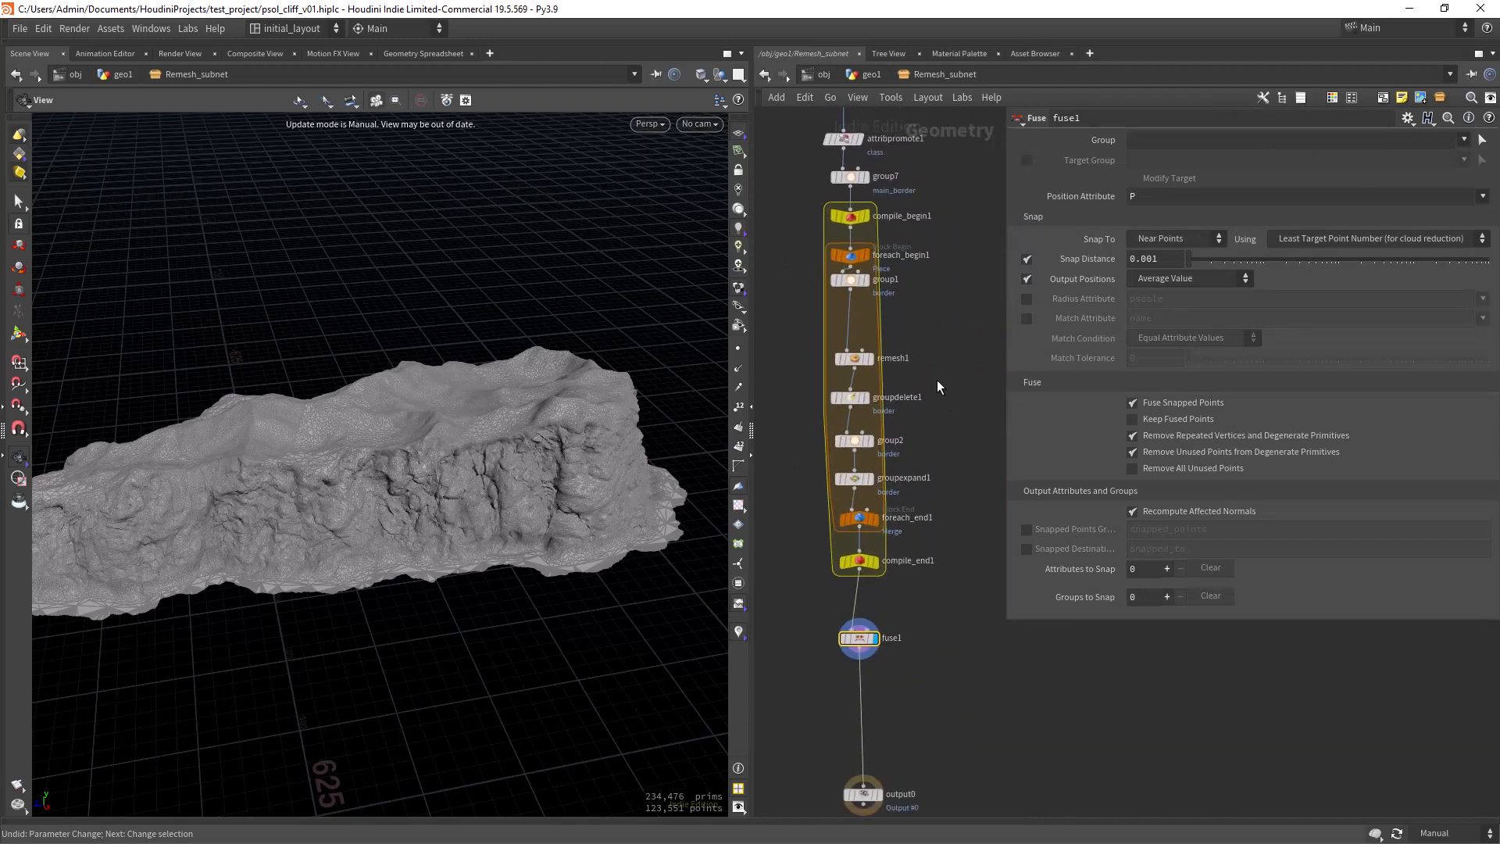
Leave Remesh_subnet for the geo1 network and restore the Auto Update mode
click(868, 74)
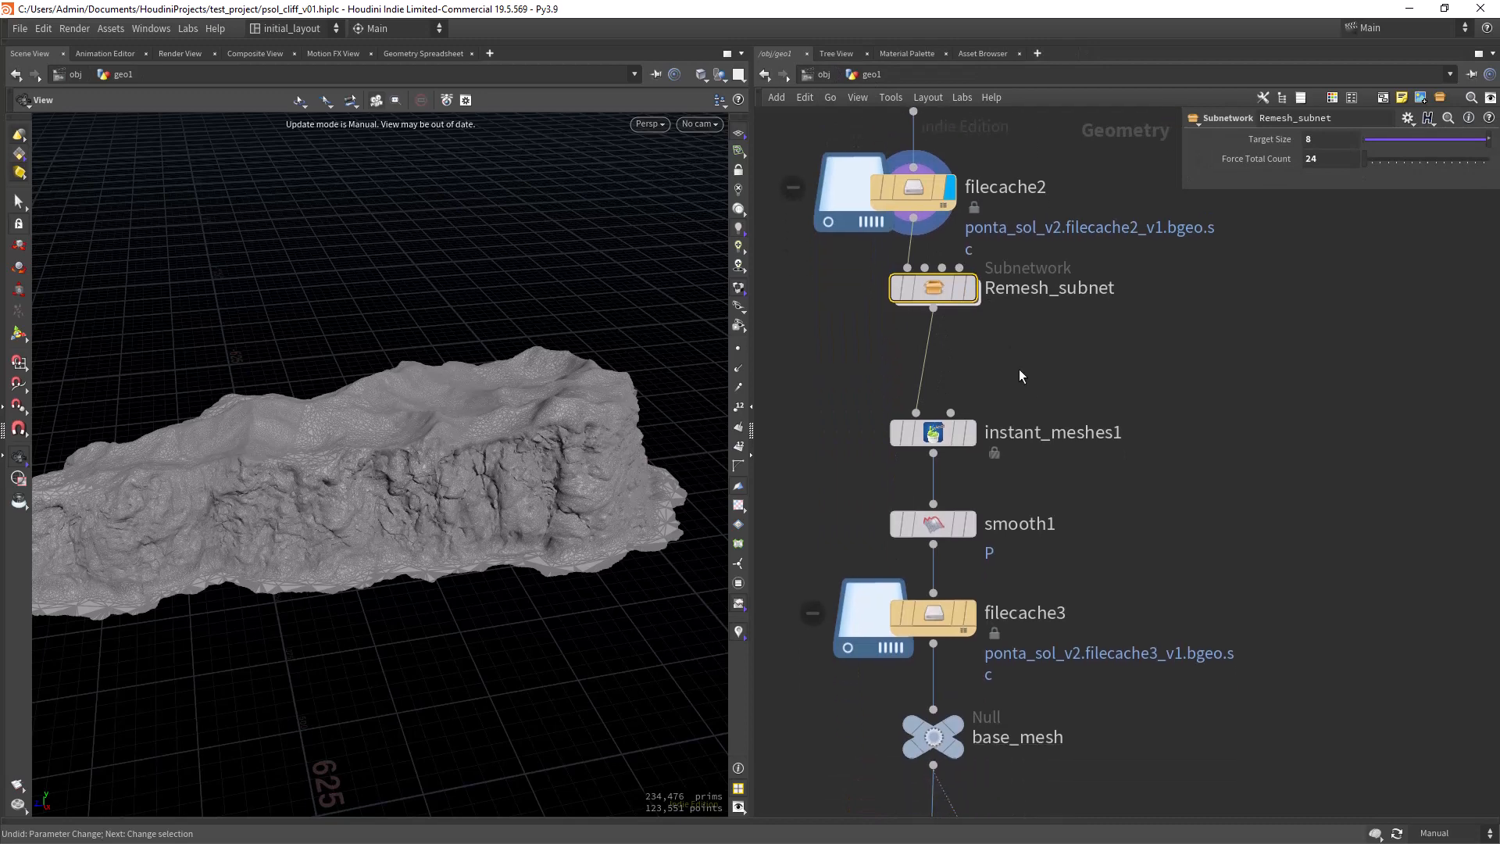
click(1434, 834)
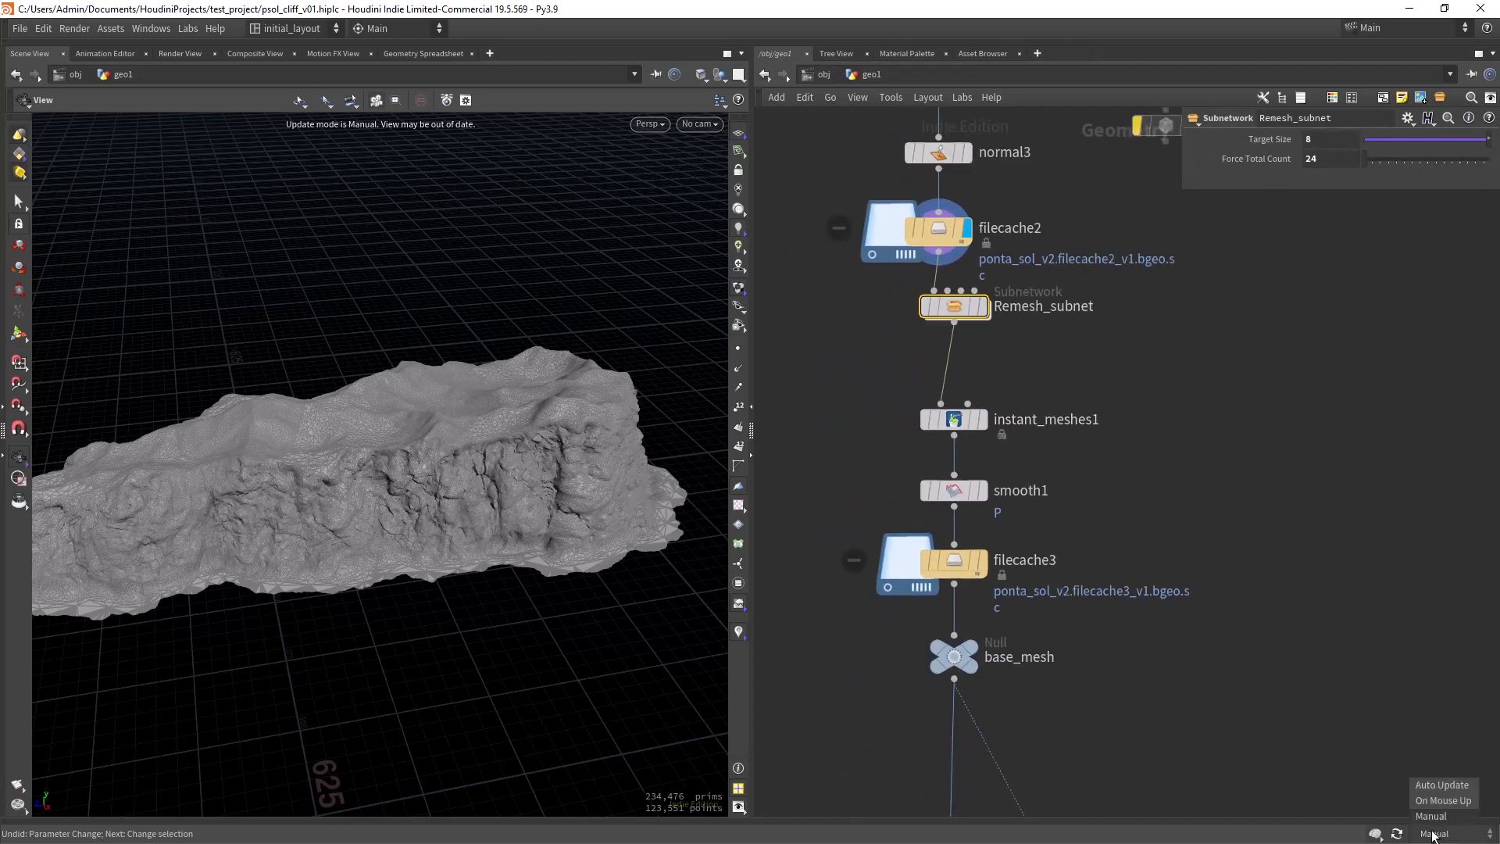
click(1436, 784)
Display filecache3's remeshed cliff, switch the display to smooth1 and view the quad mesh up close
mouse_move(963, 559)
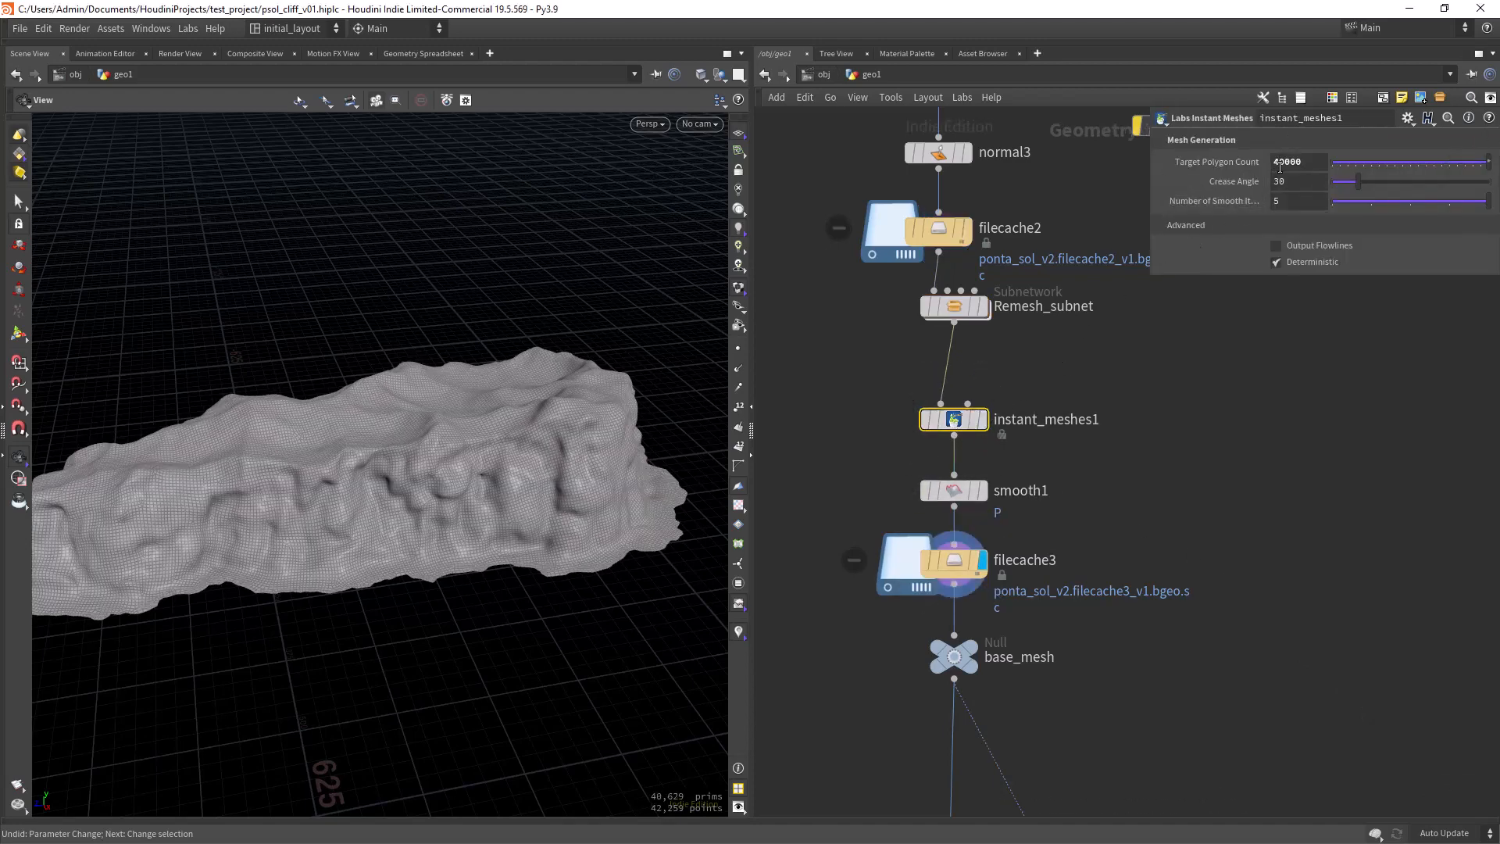
scroll(438, 545, up, 2)
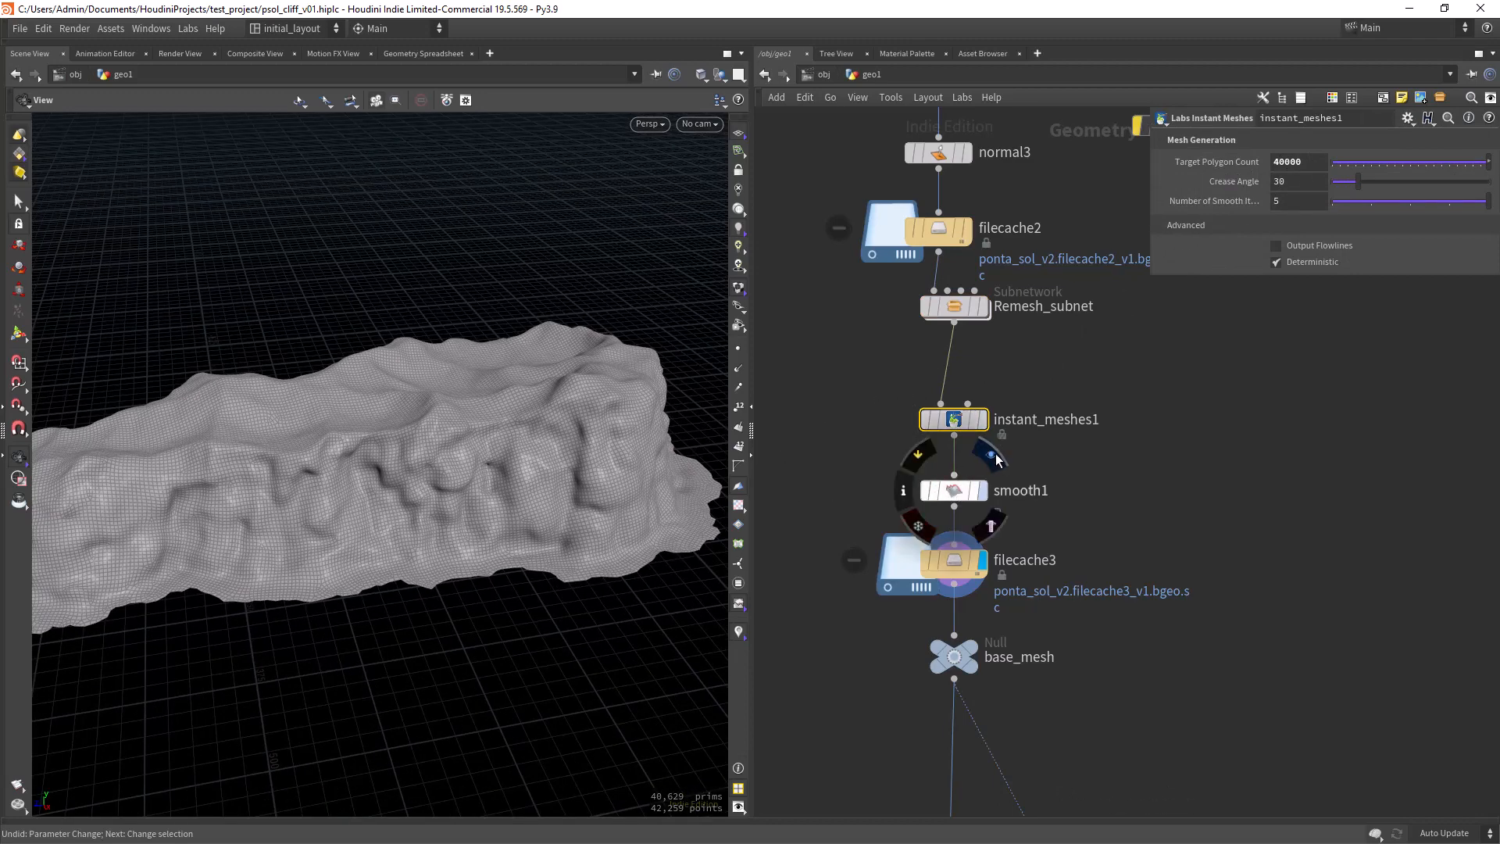
click(993, 453)
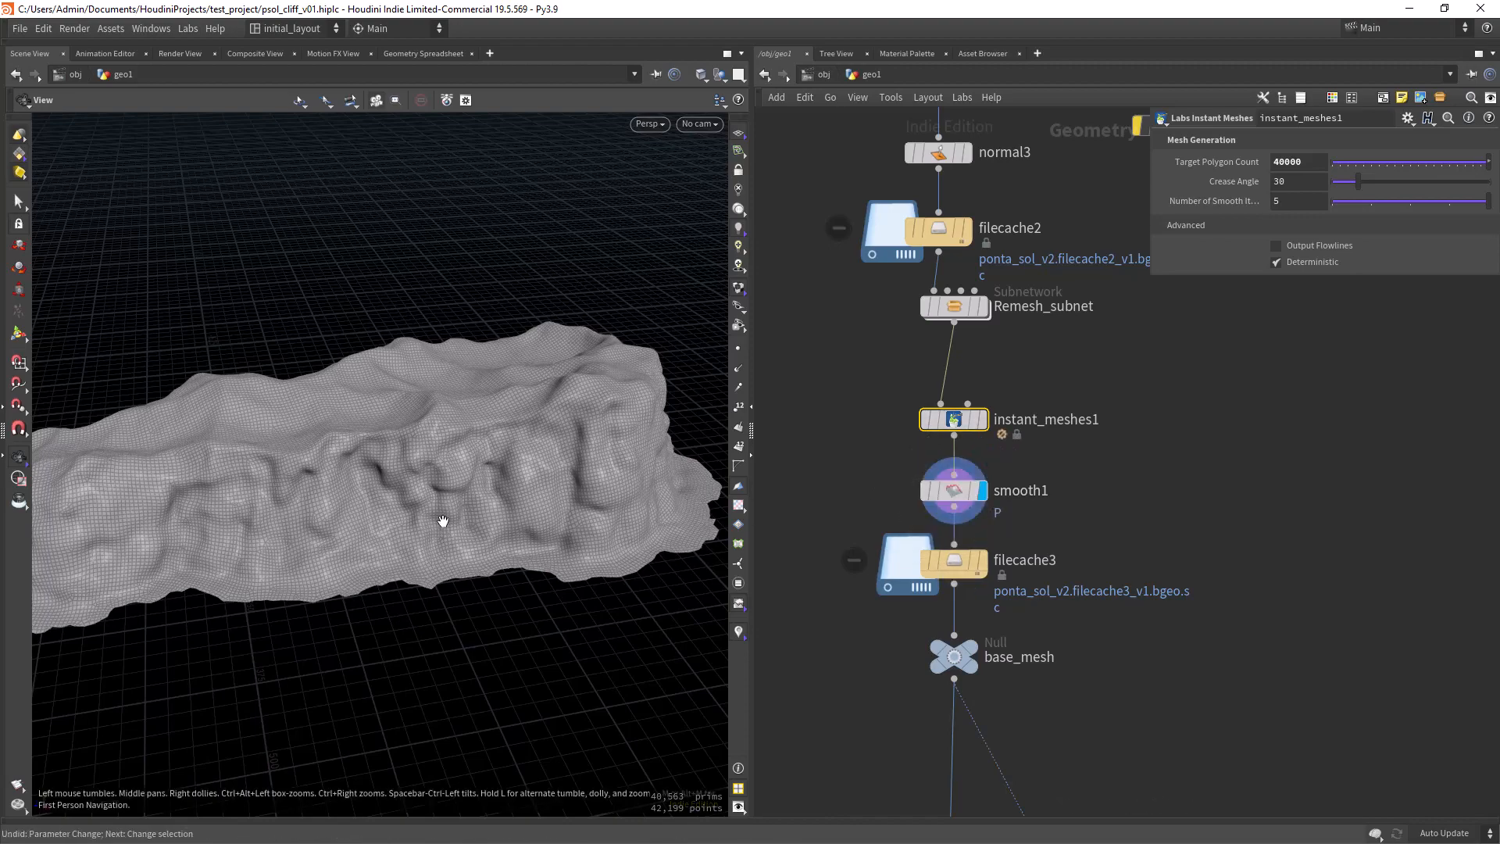
drag(443, 521, 576, 479)
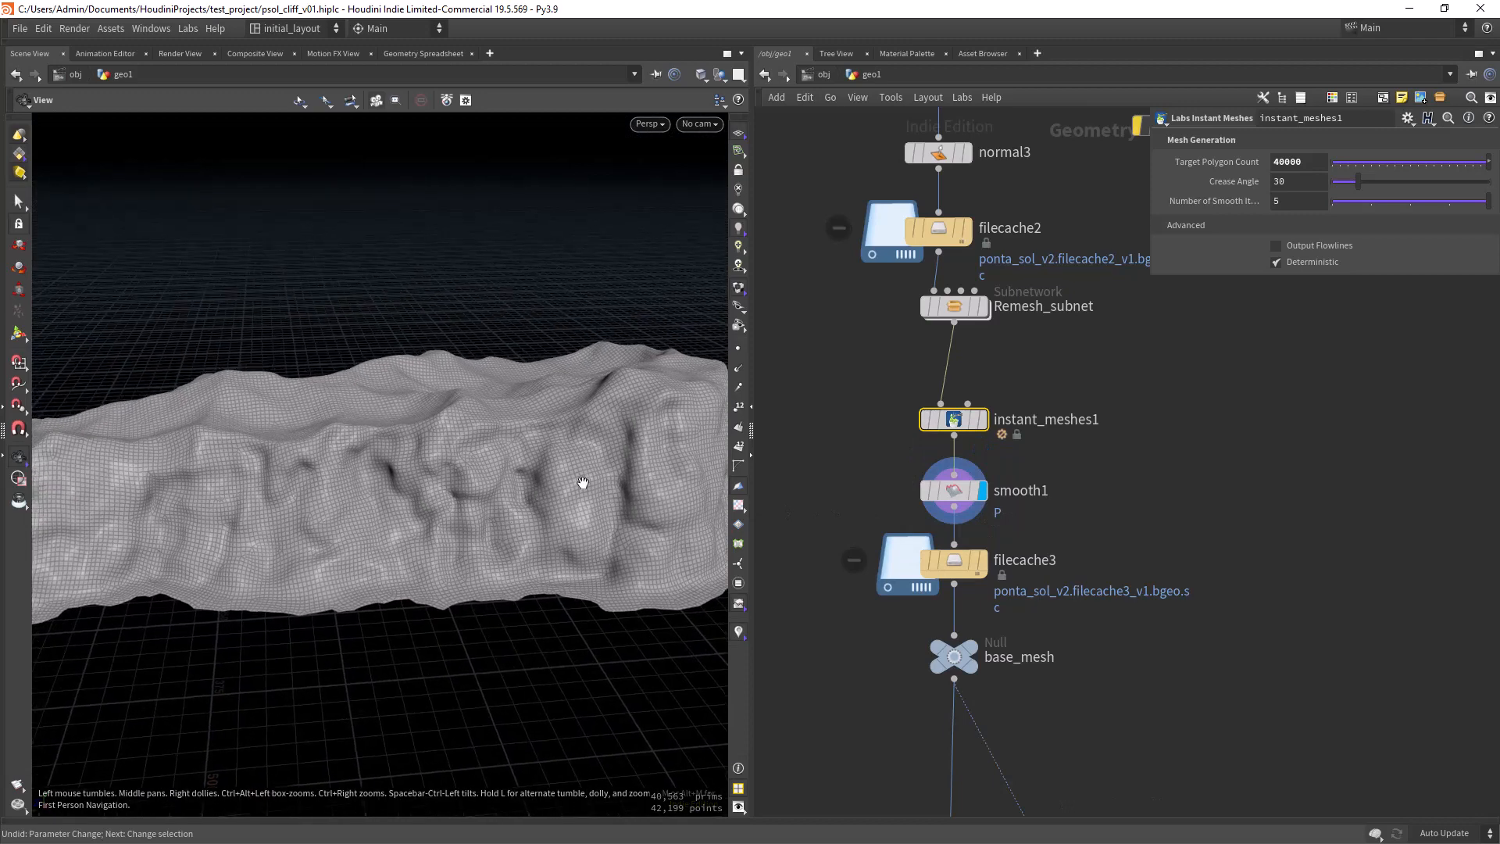
Toggle the bypass of smooth1 on and off to compare the cliff with and without smoothing
click(965, 491)
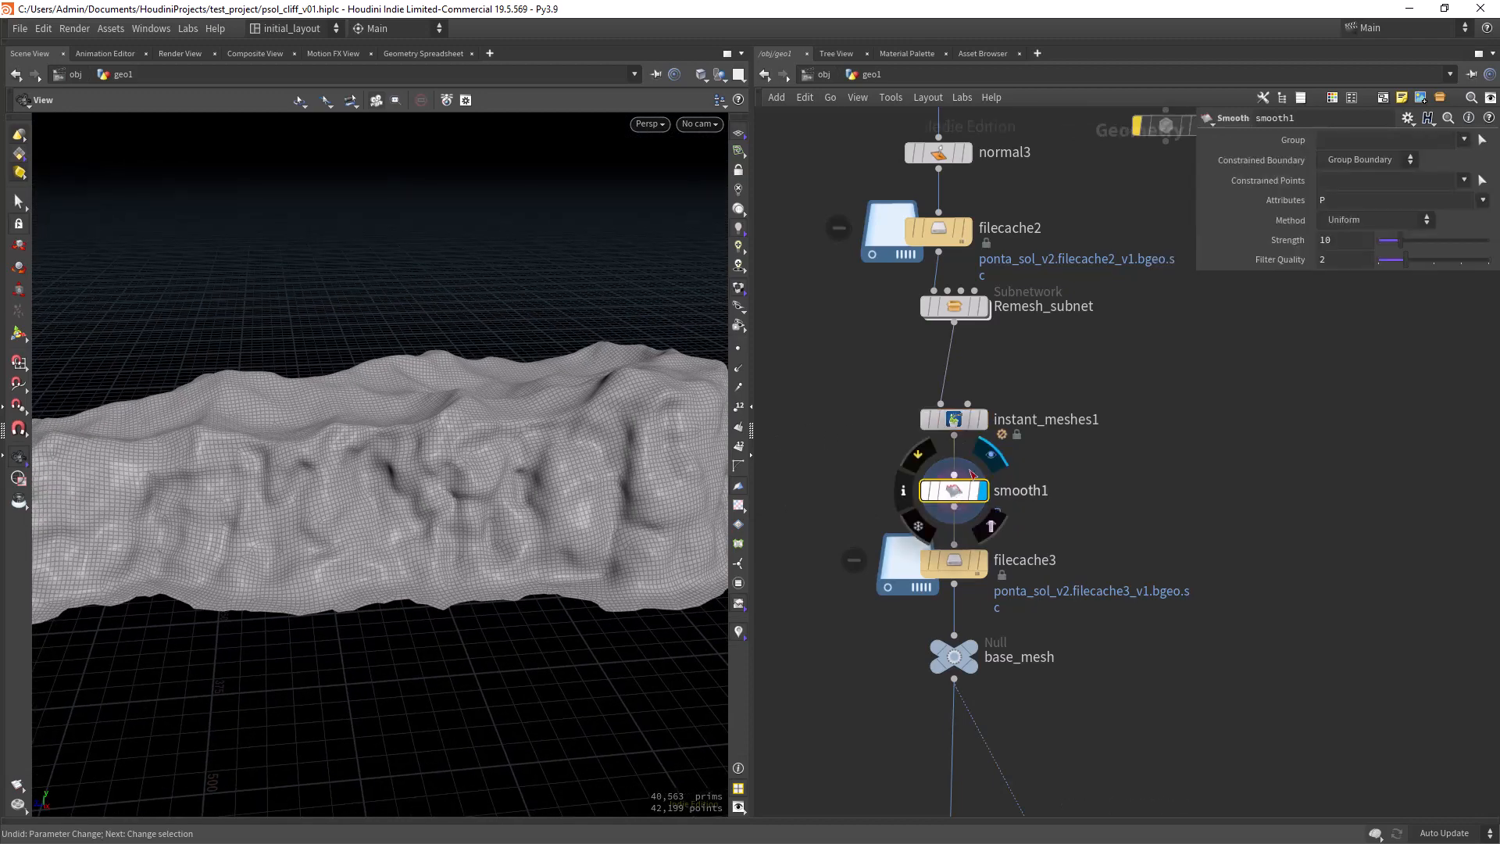
click(921, 456)
click(924, 452)
click(924, 453)
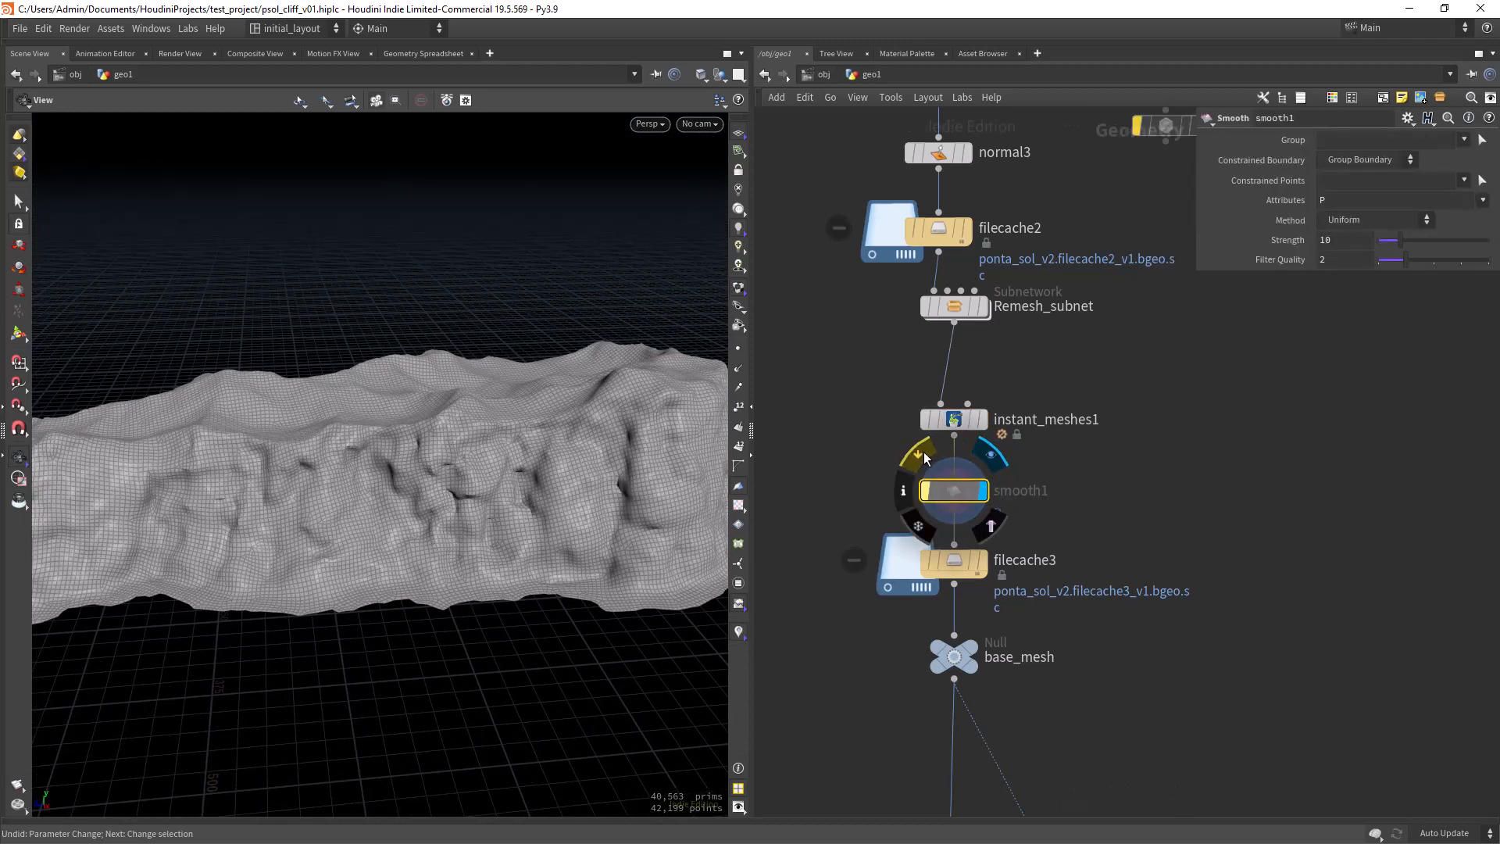
click(923, 453)
Inspect the smoothed quad mesh of the whole cliff and closer along its face
right_drag(414, 613, 405, 563)
middle_drag(405, 563, 422, 542)
drag(422, 542, 475, 539)
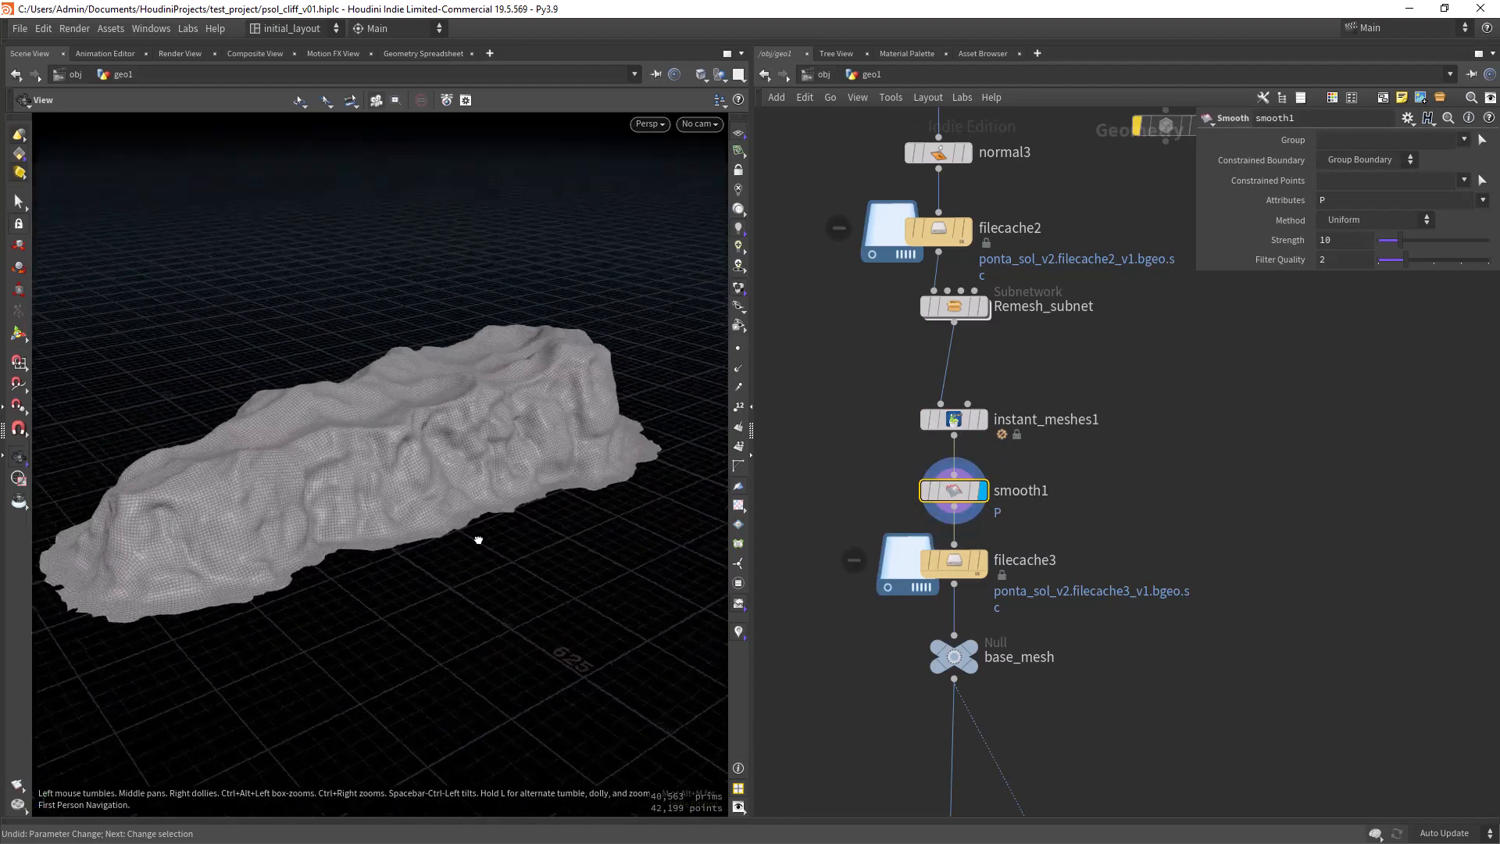
right_drag(475, 539, 513, 453)
middle_drag(512, 452, 479, 505)
mouse_move(479, 504)
mouse_down()
mouse_move(489, 482)
mouse_move(462, 493)
mouse_up()
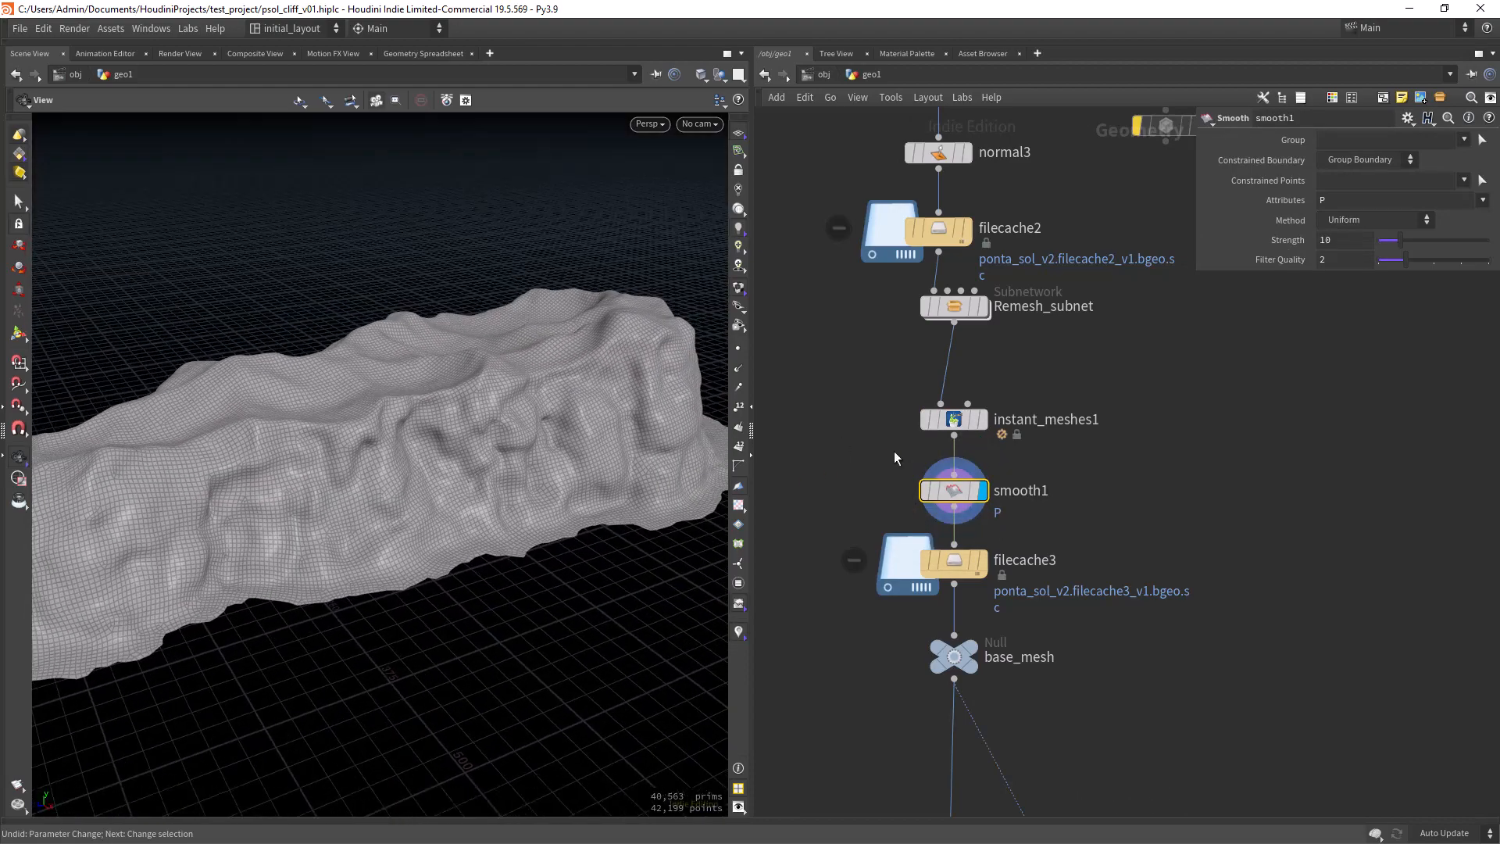
Display the cached filecache3 mesh, followed by the base_mesh null below it
middle_drag(1025, 491, 1061, 361)
click(987, 458)
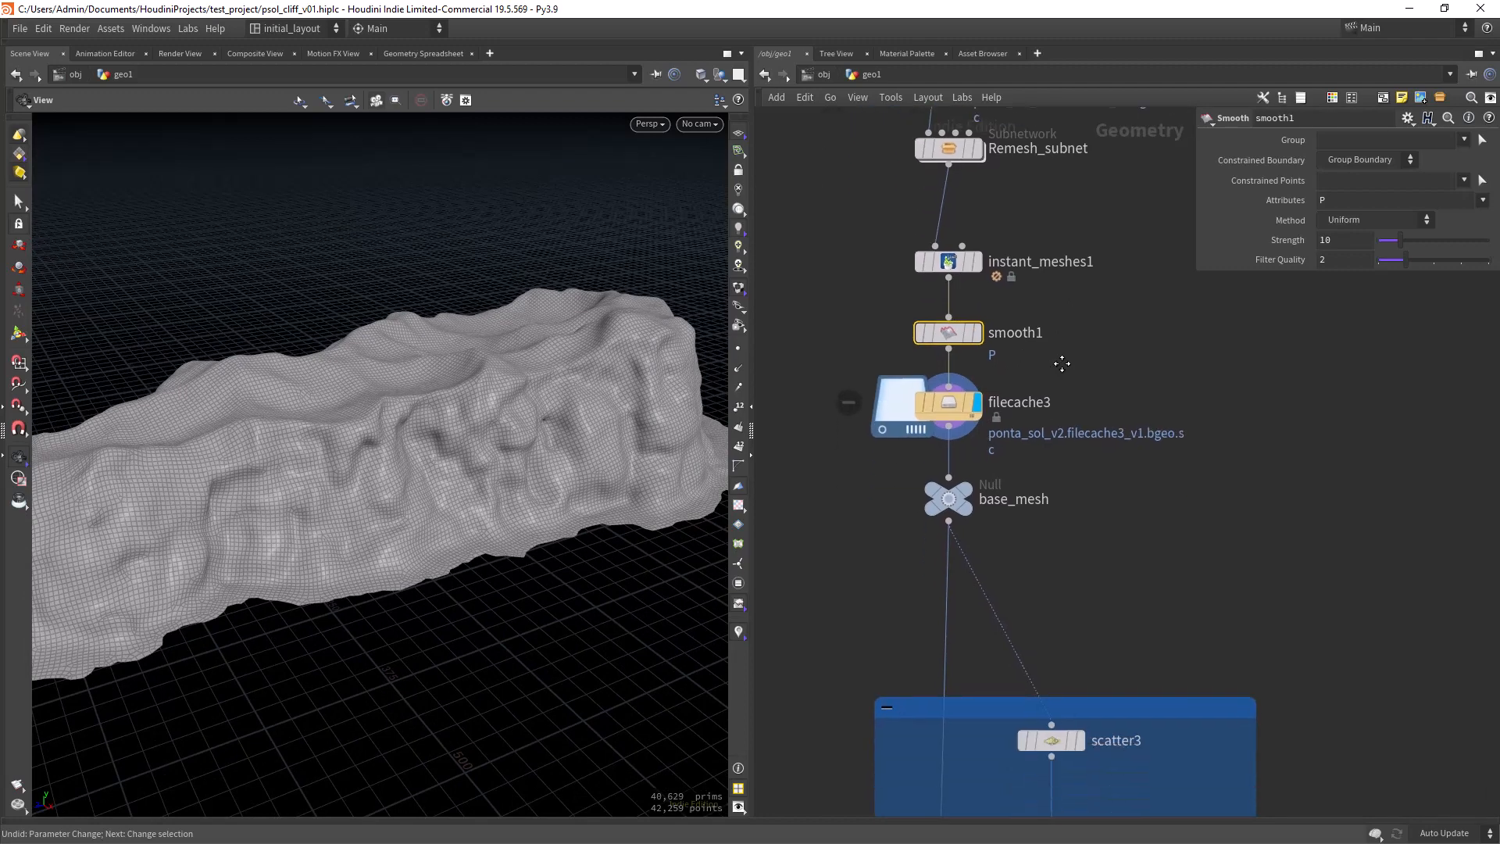
scroll(1064, 548, down, 2)
middle_drag(1041, 570, 1000, 514)
click(944, 443)
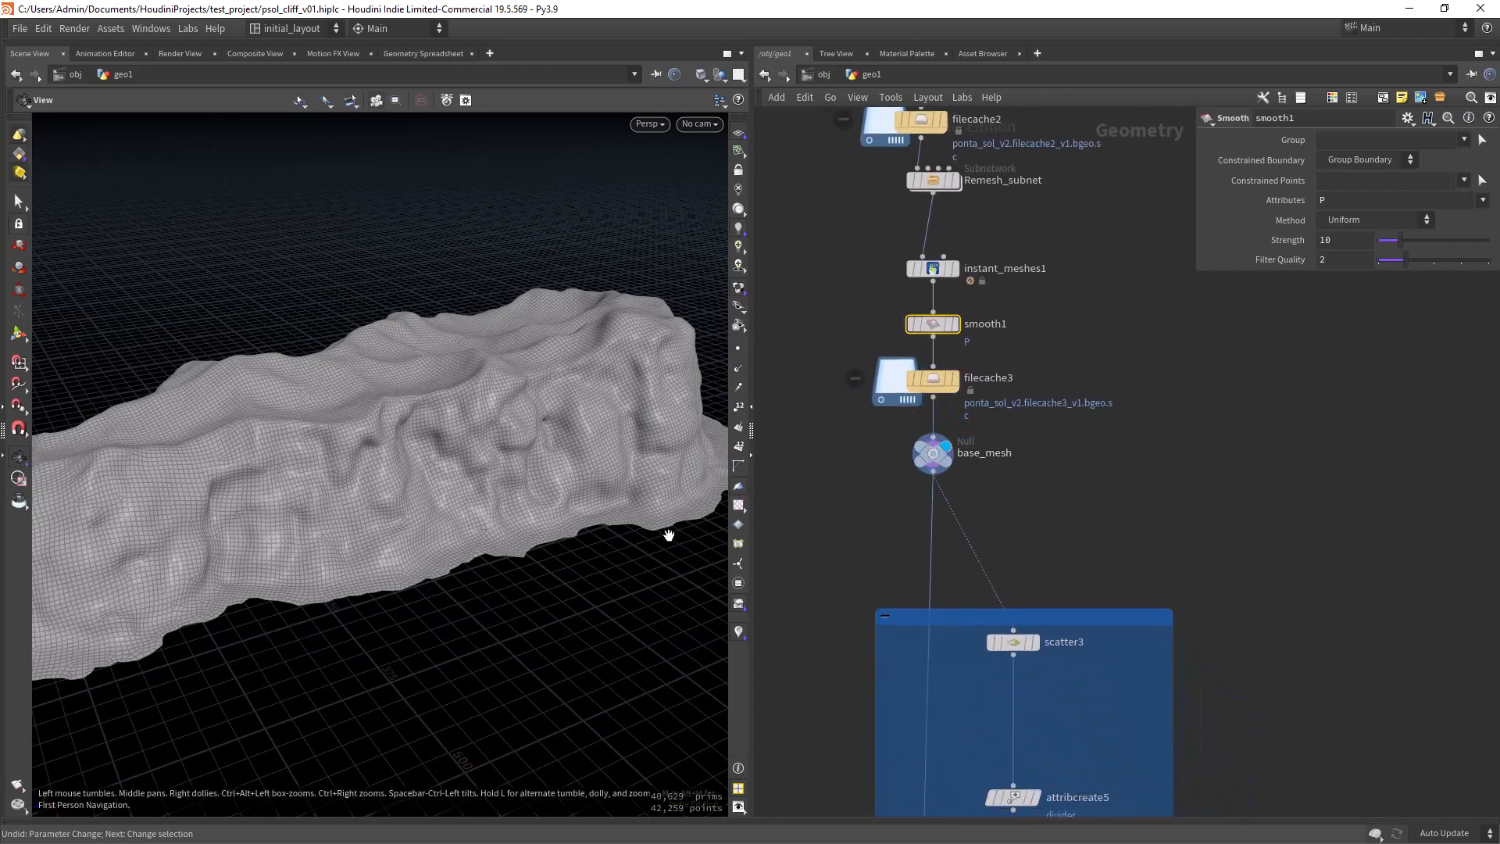
Examine the blue UV network box below base_mesh, from scatter3 through the for-each loop to uvlayout7
scroll(1081, 529, down, 3)
middle_drag(1081, 529, 995, 348)
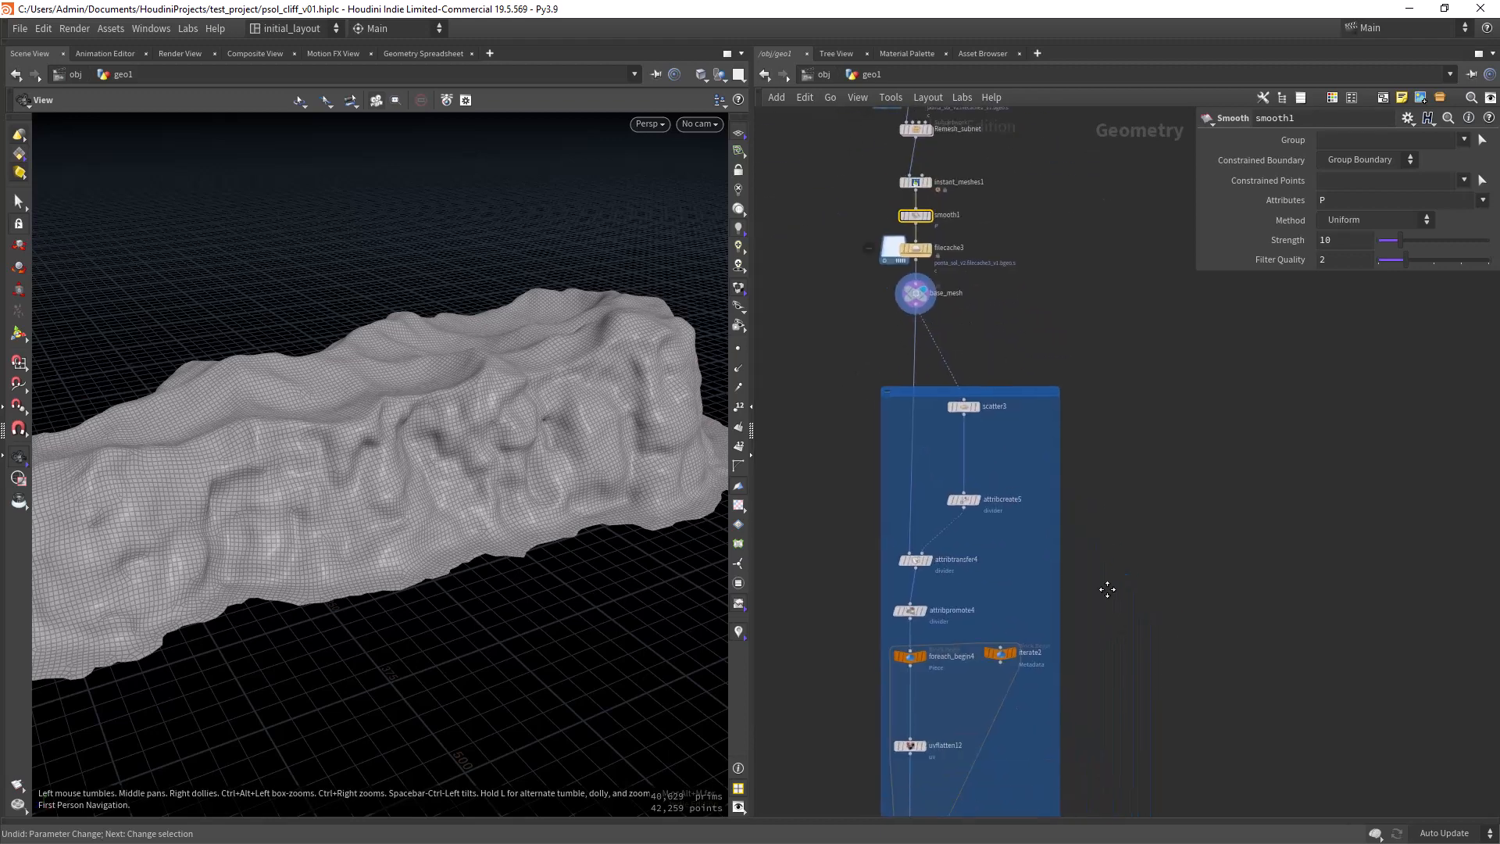
middle_drag(1108, 589, 1081, 436)
scroll(1060, 582, up, 2)
middle_drag(969, 714, 986, 537)
scroll(986, 538, down, 2)
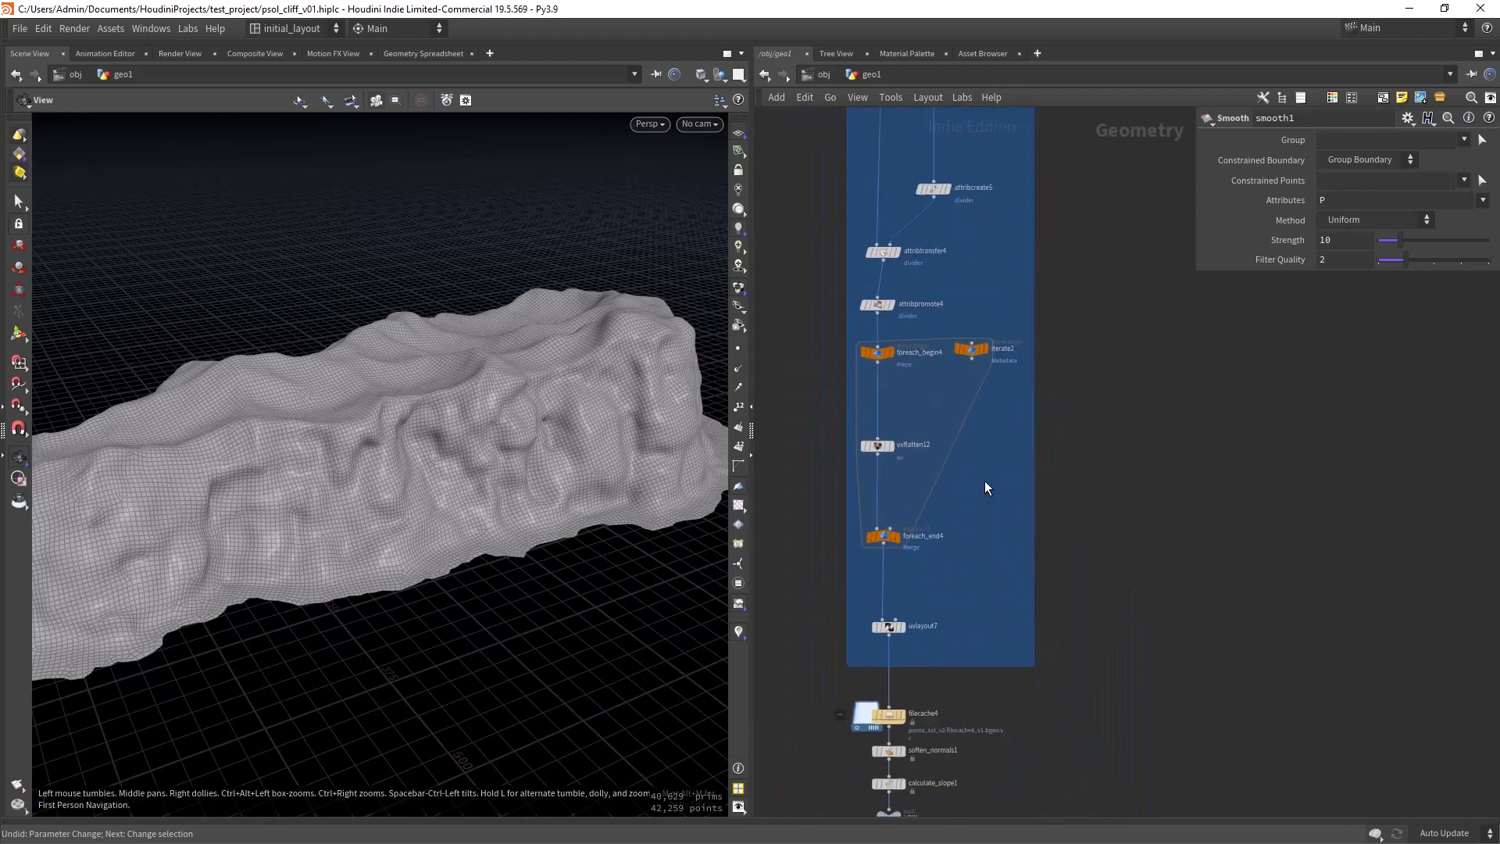
middle_drag(978, 451, 995, 641)
scroll(980, 545, up, 1)
scroll(987, 430, up, 2)
middle_drag(898, 373, 940, 436)
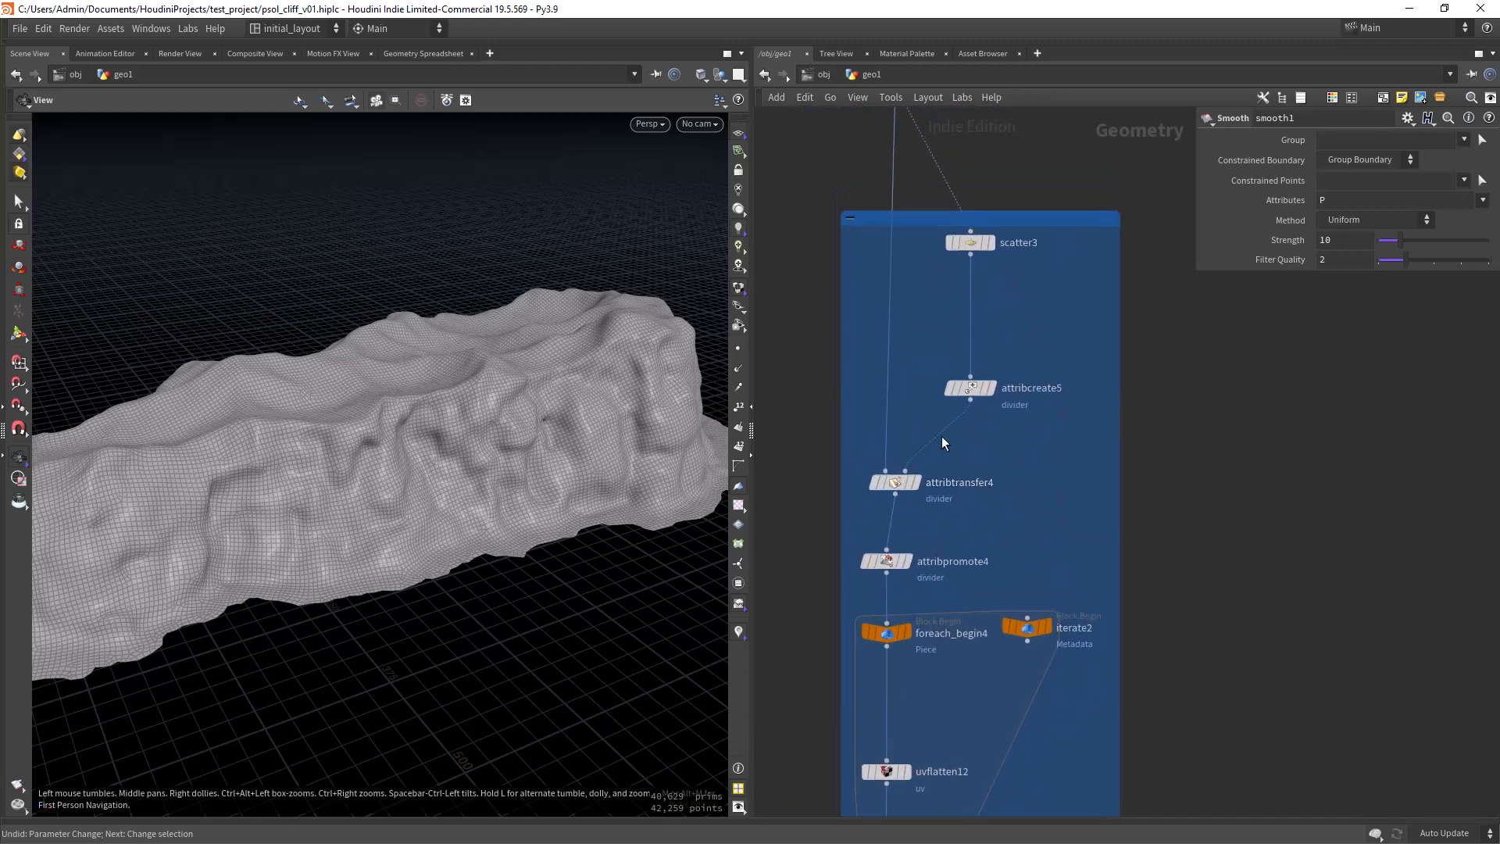
Display attribtransfer4 and open its node information to check the divider attribute
mouse_move(898, 484)
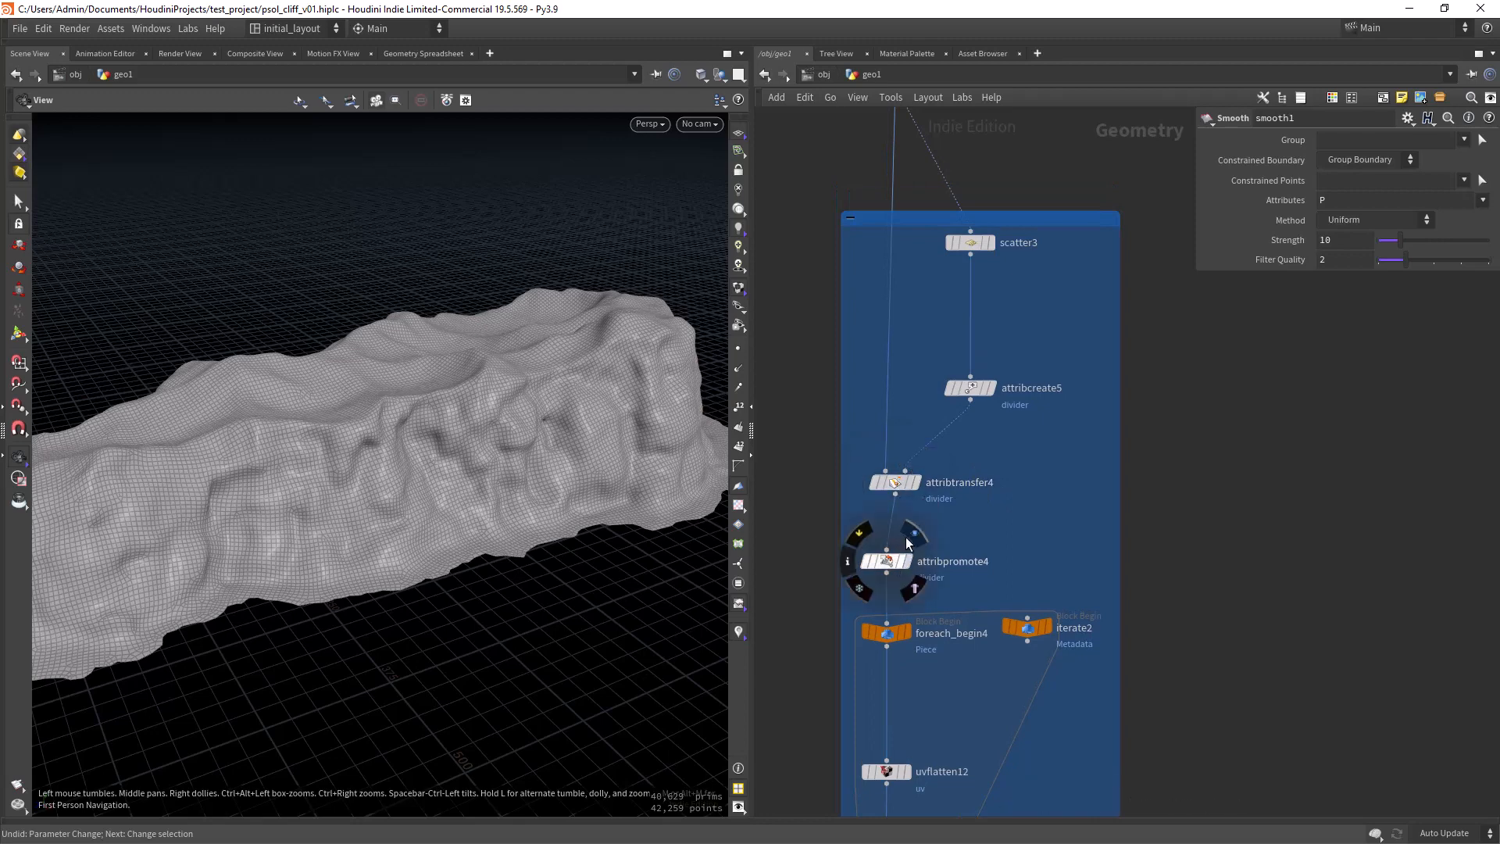
click(923, 461)
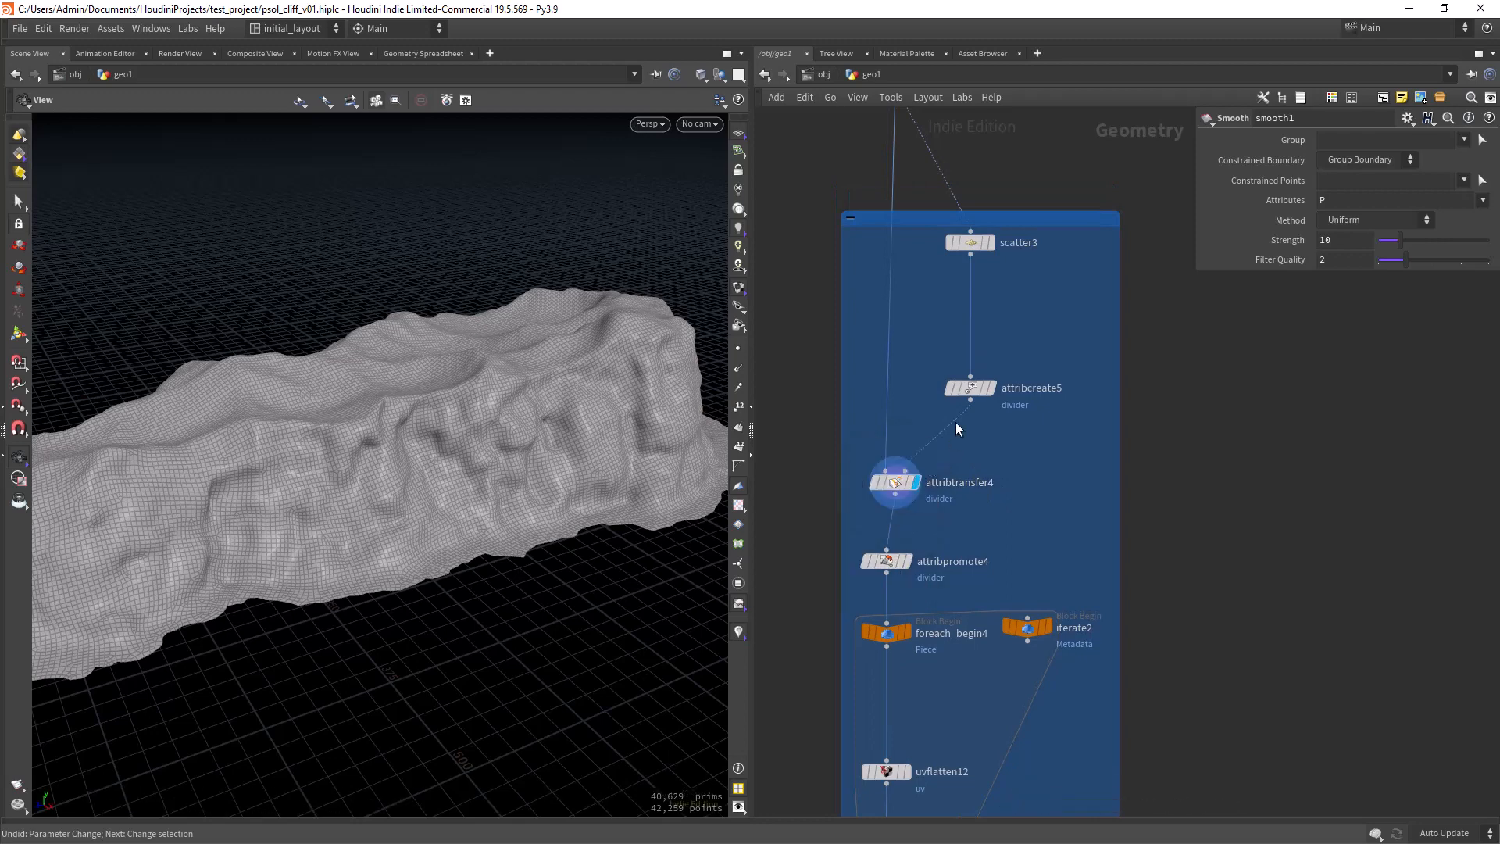
click(856, 486)
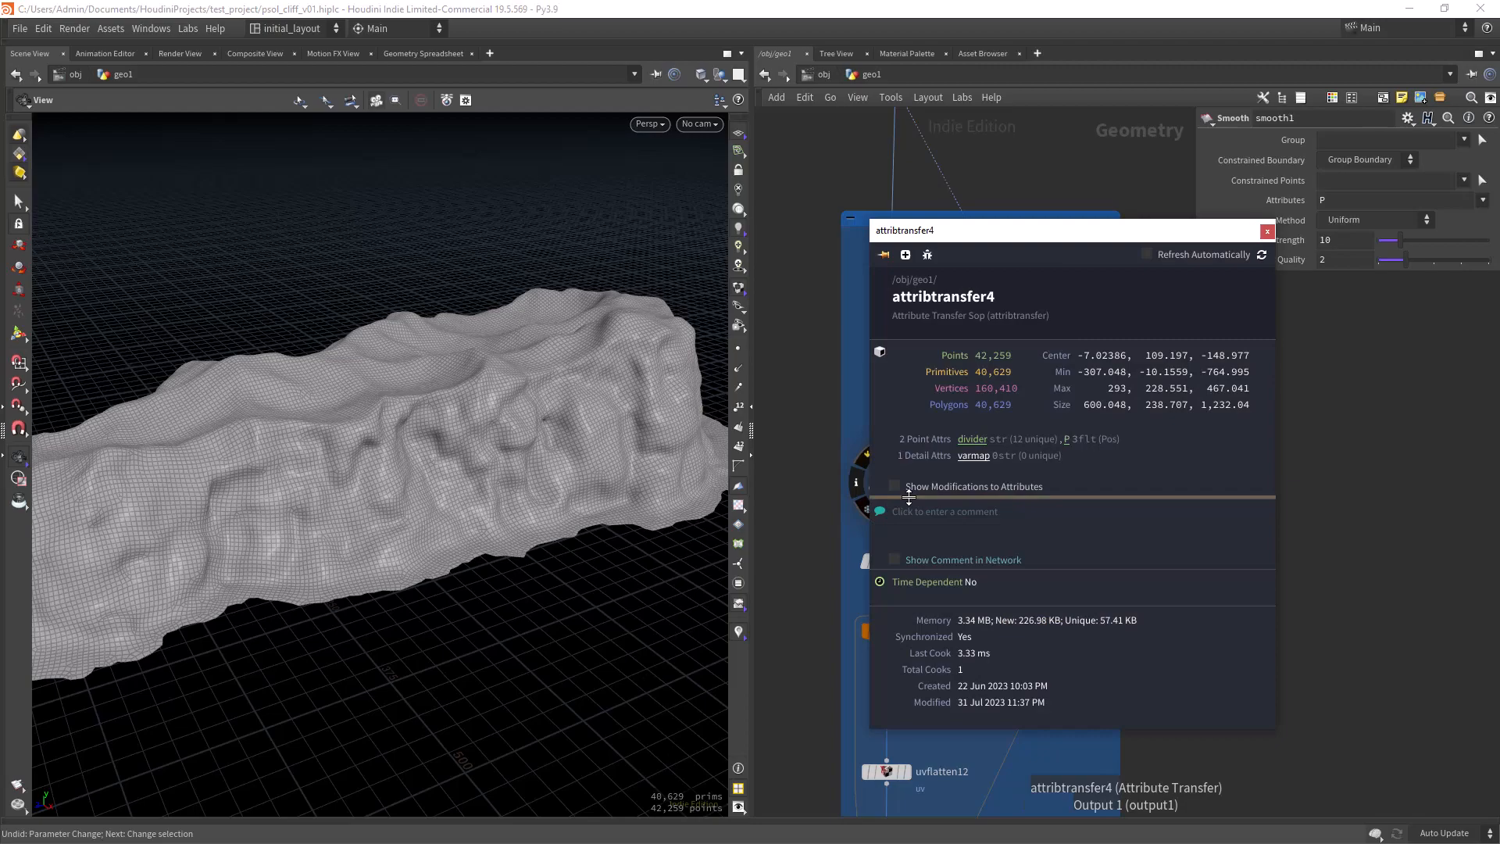
Visualize the divider attribute from attribtransfer4's node information and view the coloured pieces across the cliff
click(969, 444)
click(1268, 232)
right_drag(539, 521, 362, 601)
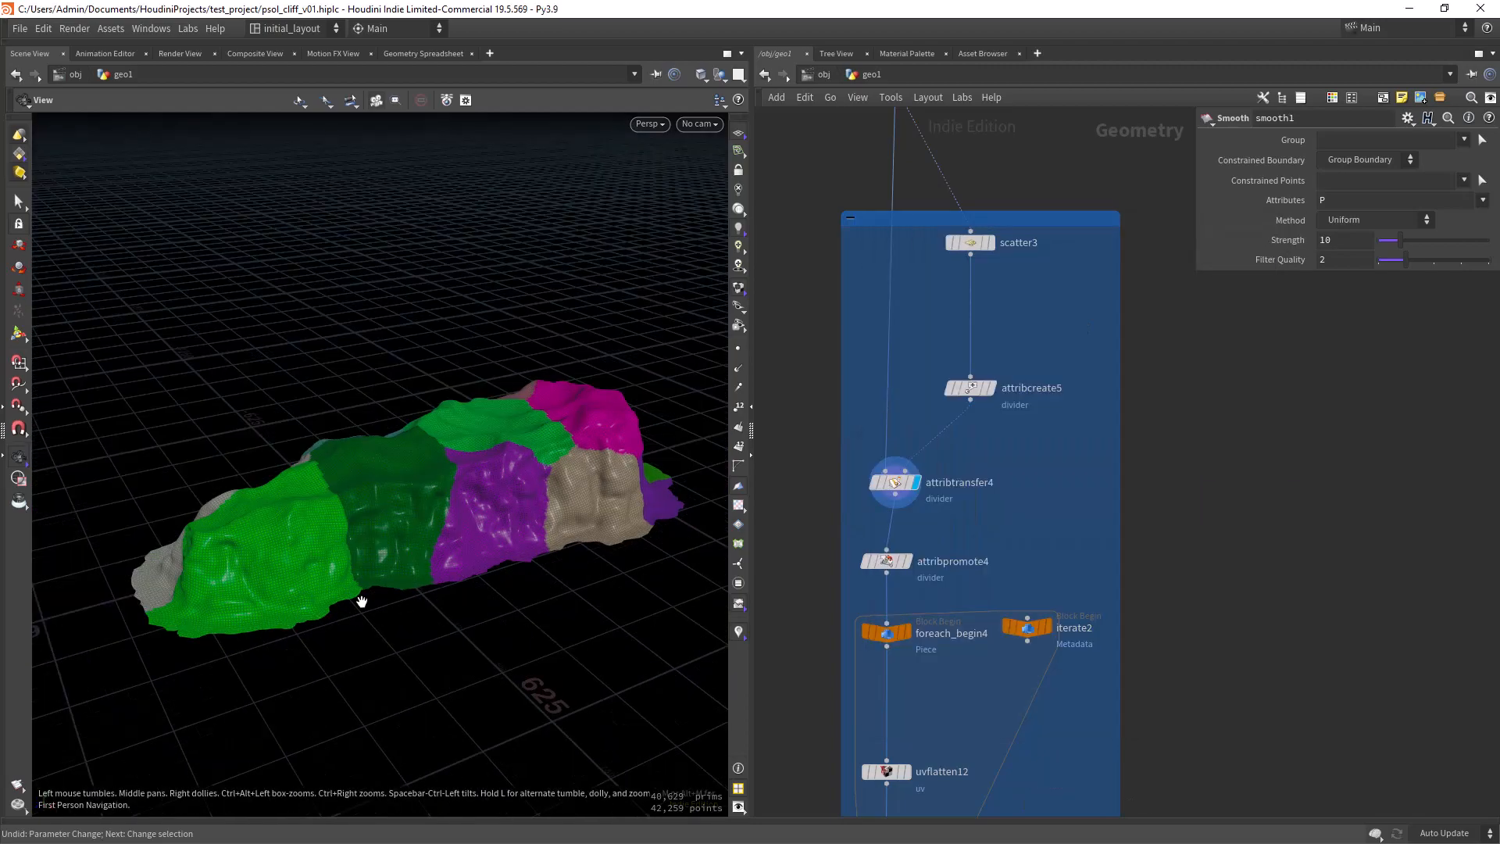
drag(361, 602, 617, 569)
Display attribpromote4 and inspect the coloured divider pieces on the cliff from closer up
middle_drag(1018, 326, 1030, 201)
click(918, 435)
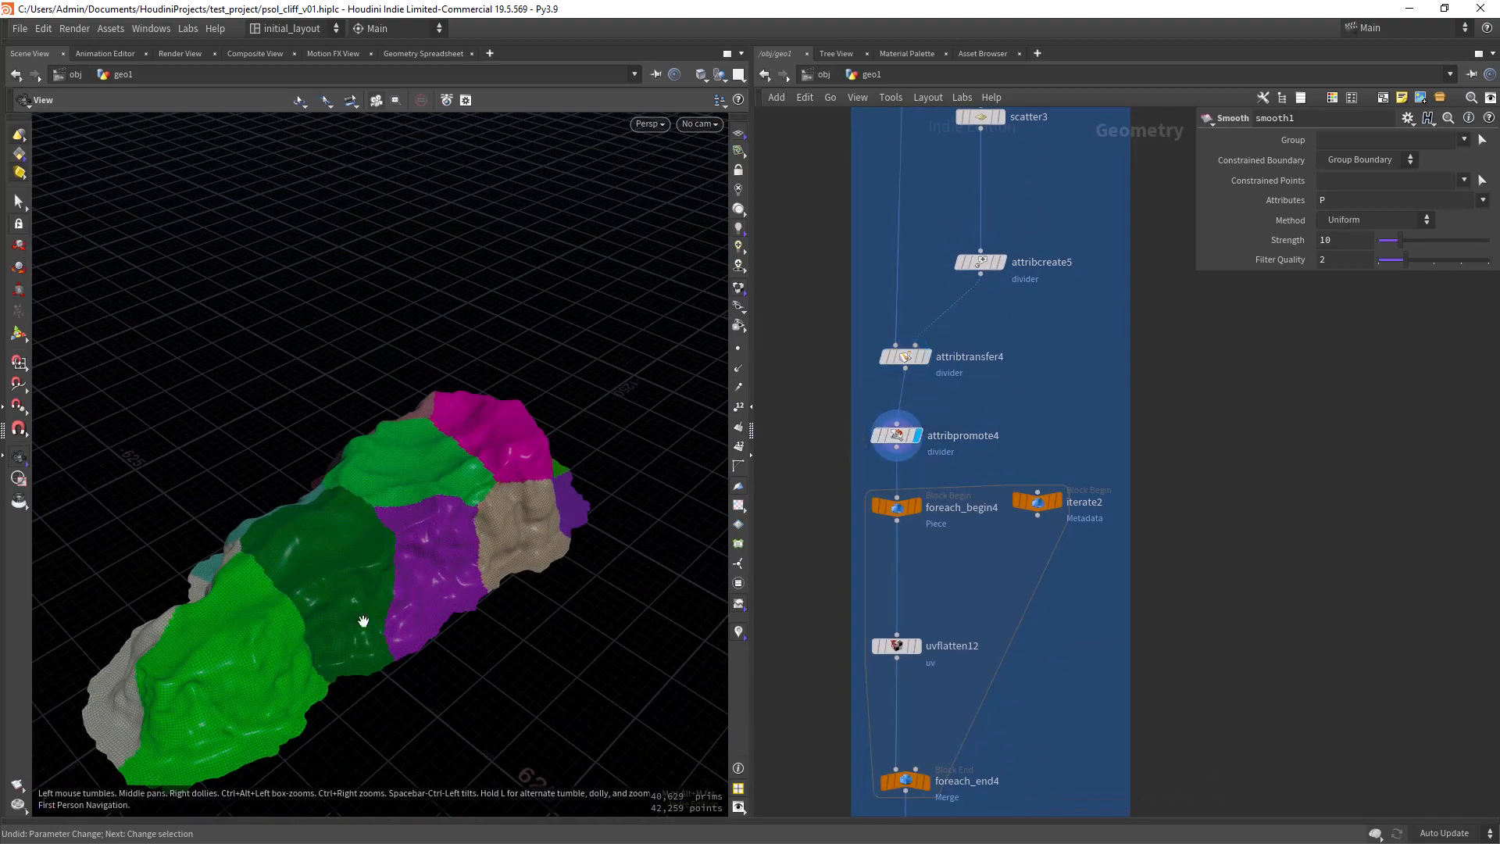
drag(364, 621, 453, 542)
scroll(452, 542, up, 3)
Open the parameters of uvflatten12 inside the for-each loop and display the foreach_end4 result
middle_drag(944, 665, 927, 505)
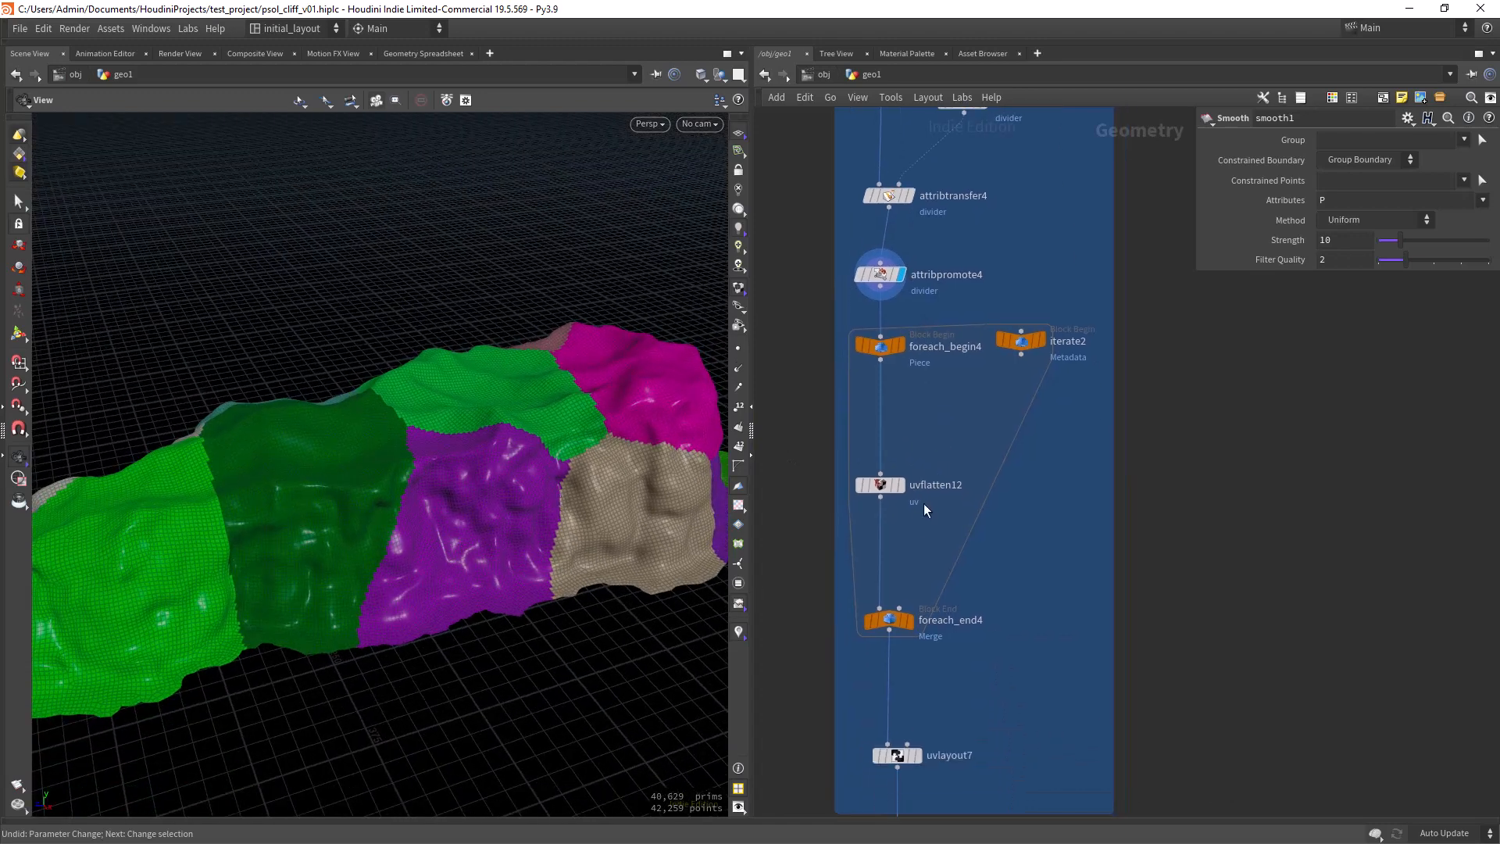
click(888, 483)
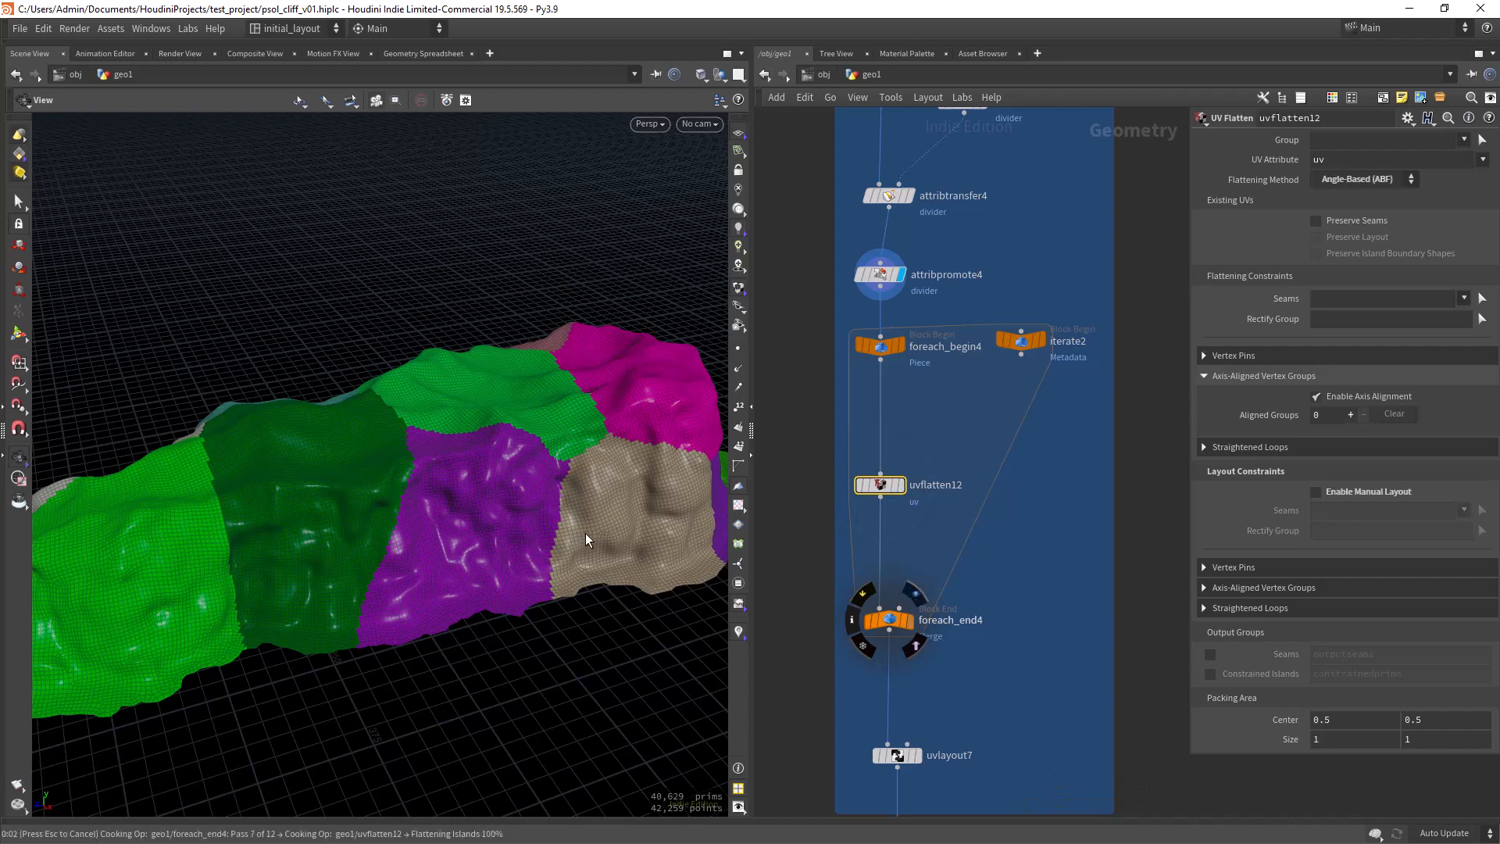
key(ctrl+z)
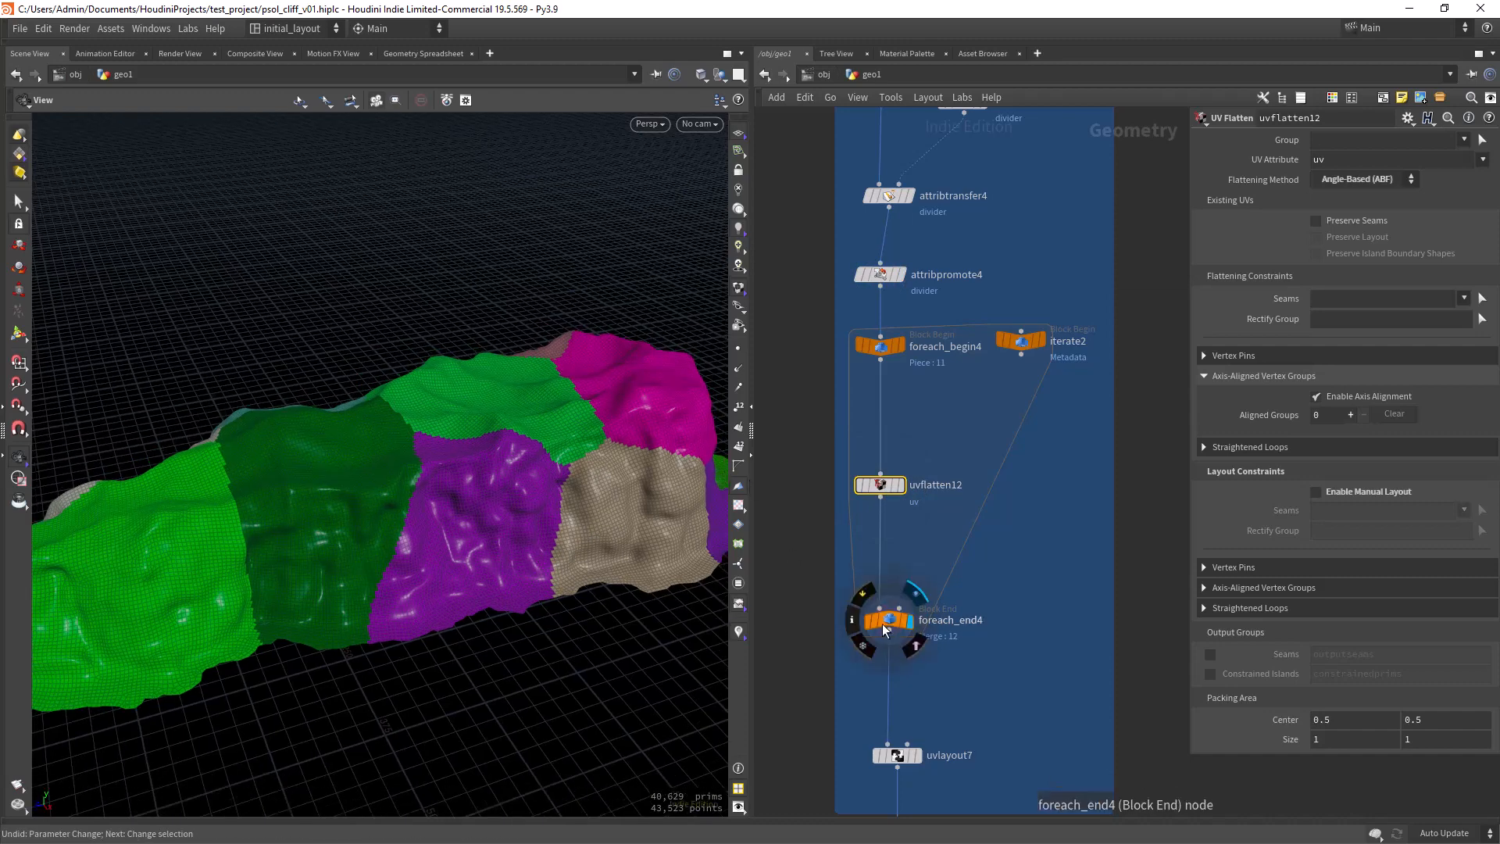
Turn off the divider attribute visualization in foreach_end4's node information and close that window
click(853, 621)
click(974, 471)
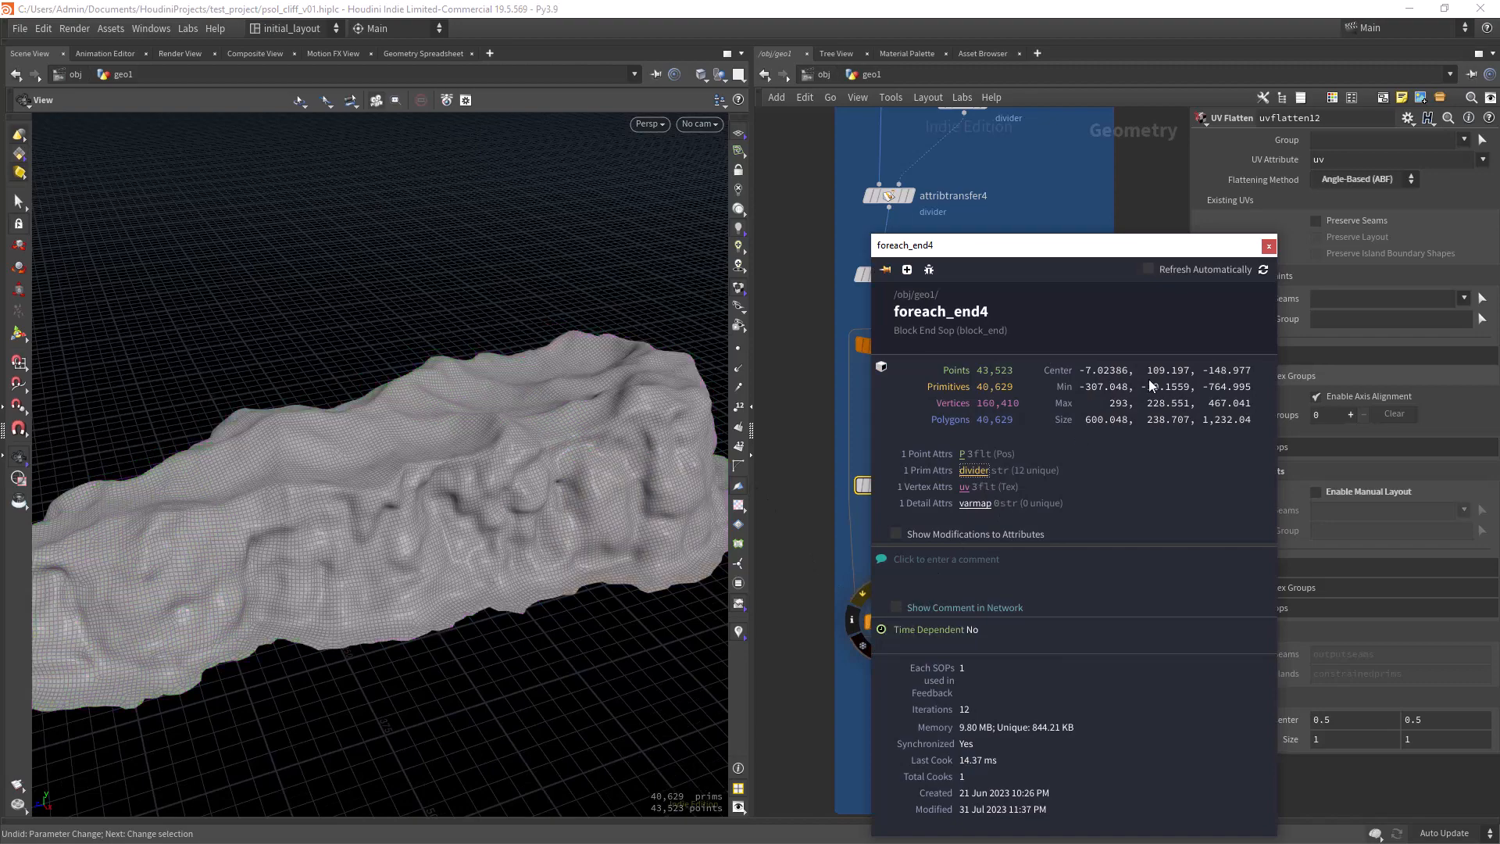
click(1268, 247)
Toggle the UV texture display and frame the flattened pieces of foreach_end4 in the UV view
click(738, 506)
drag(670, 518, 524, 556)
key(space+5)
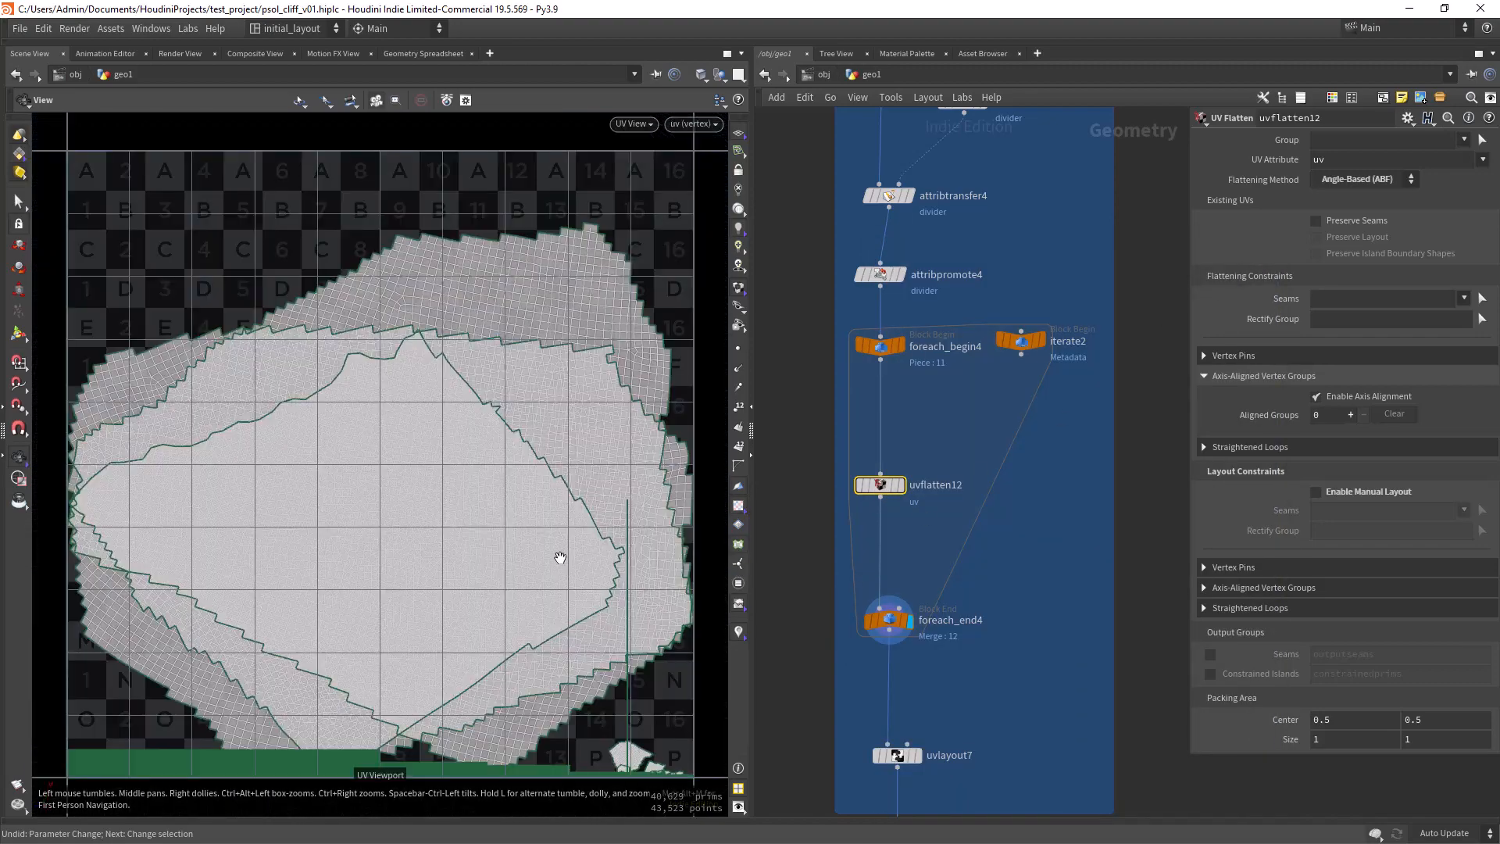
key(space+h)
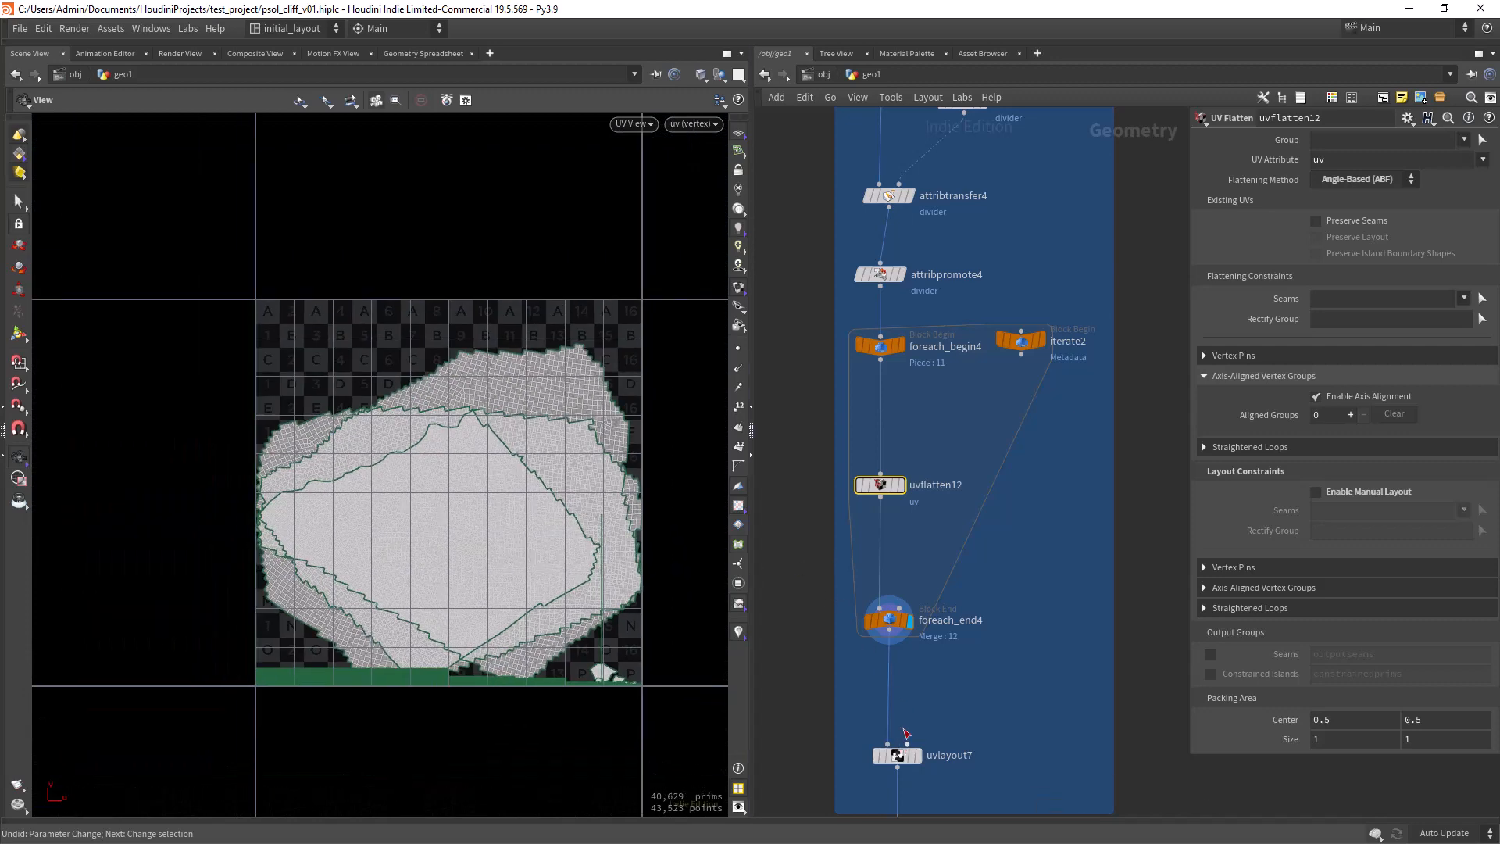
Display uvlayout7 and compare its packed UV islands with the checker texture on the 3D cliff
click(926, 730)
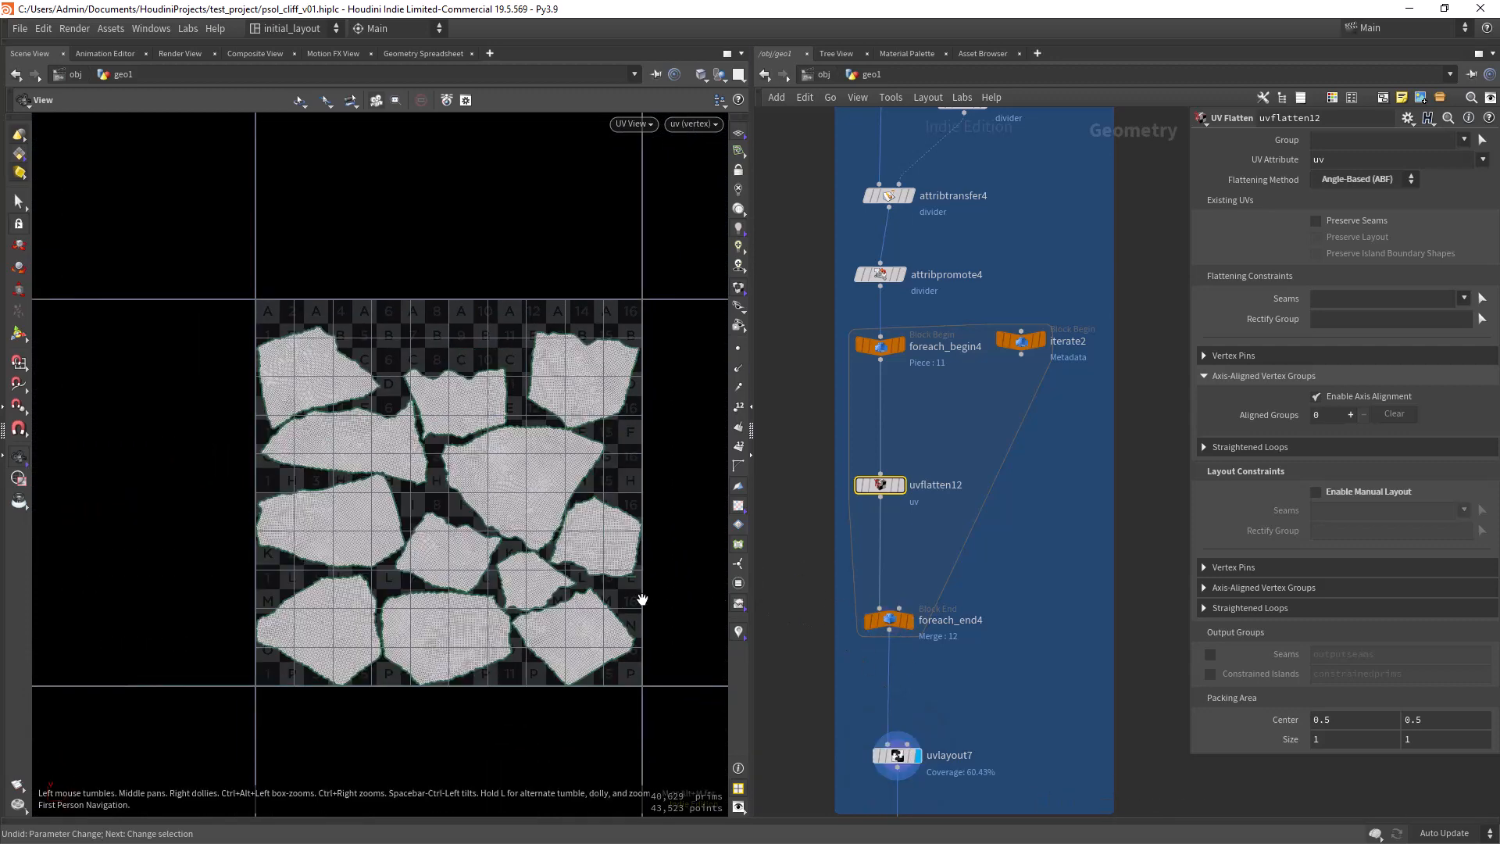
right_drag(551, 611, 589, 588)
key(space+1)
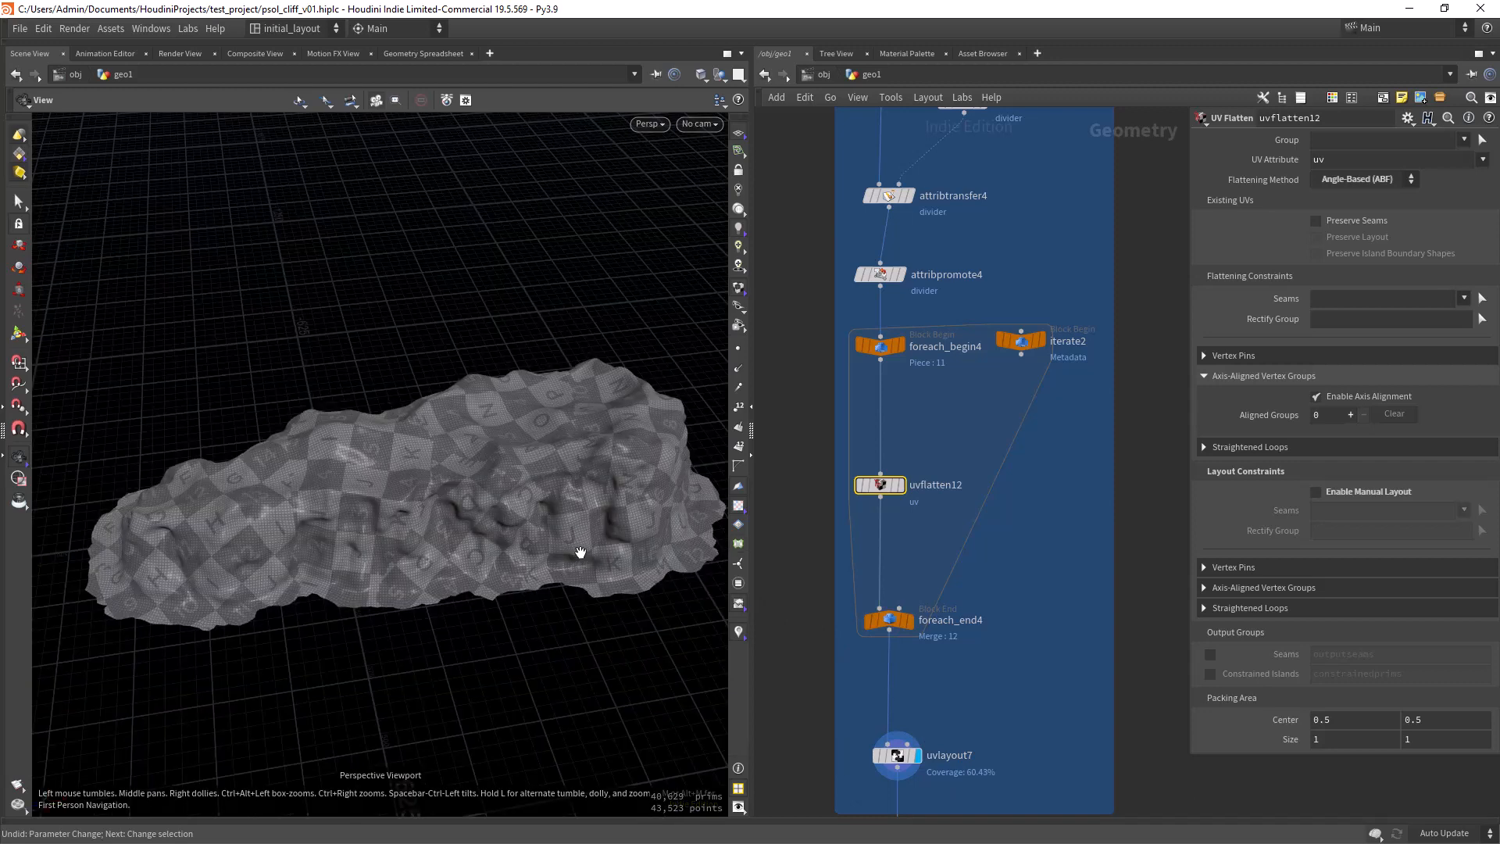
key(space+5)
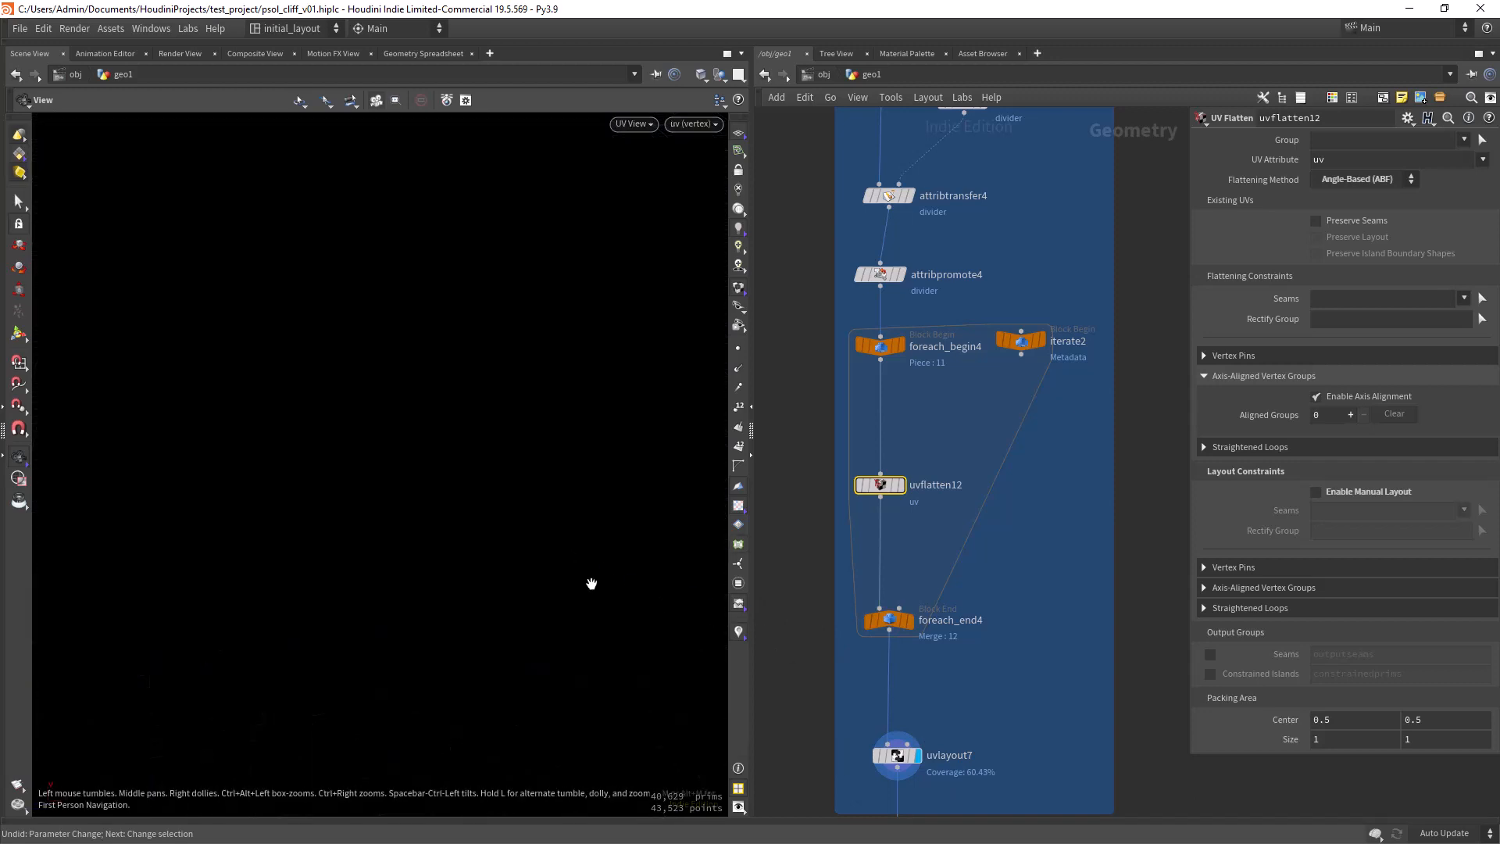
key(f)
right_drag(593, 564, 579, 502)
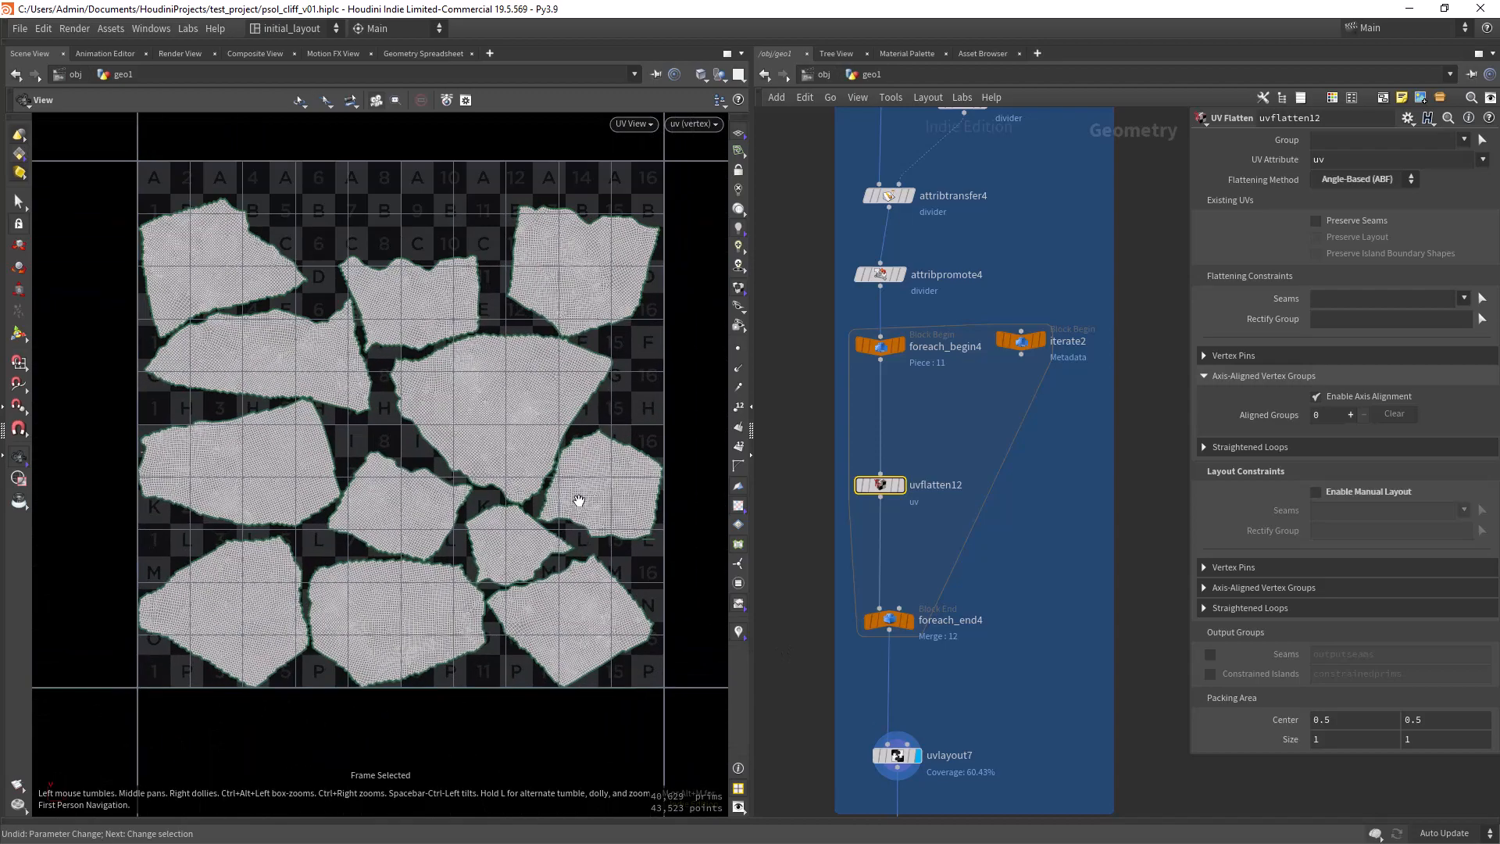
middle_drag(579, 502, 550, 494)
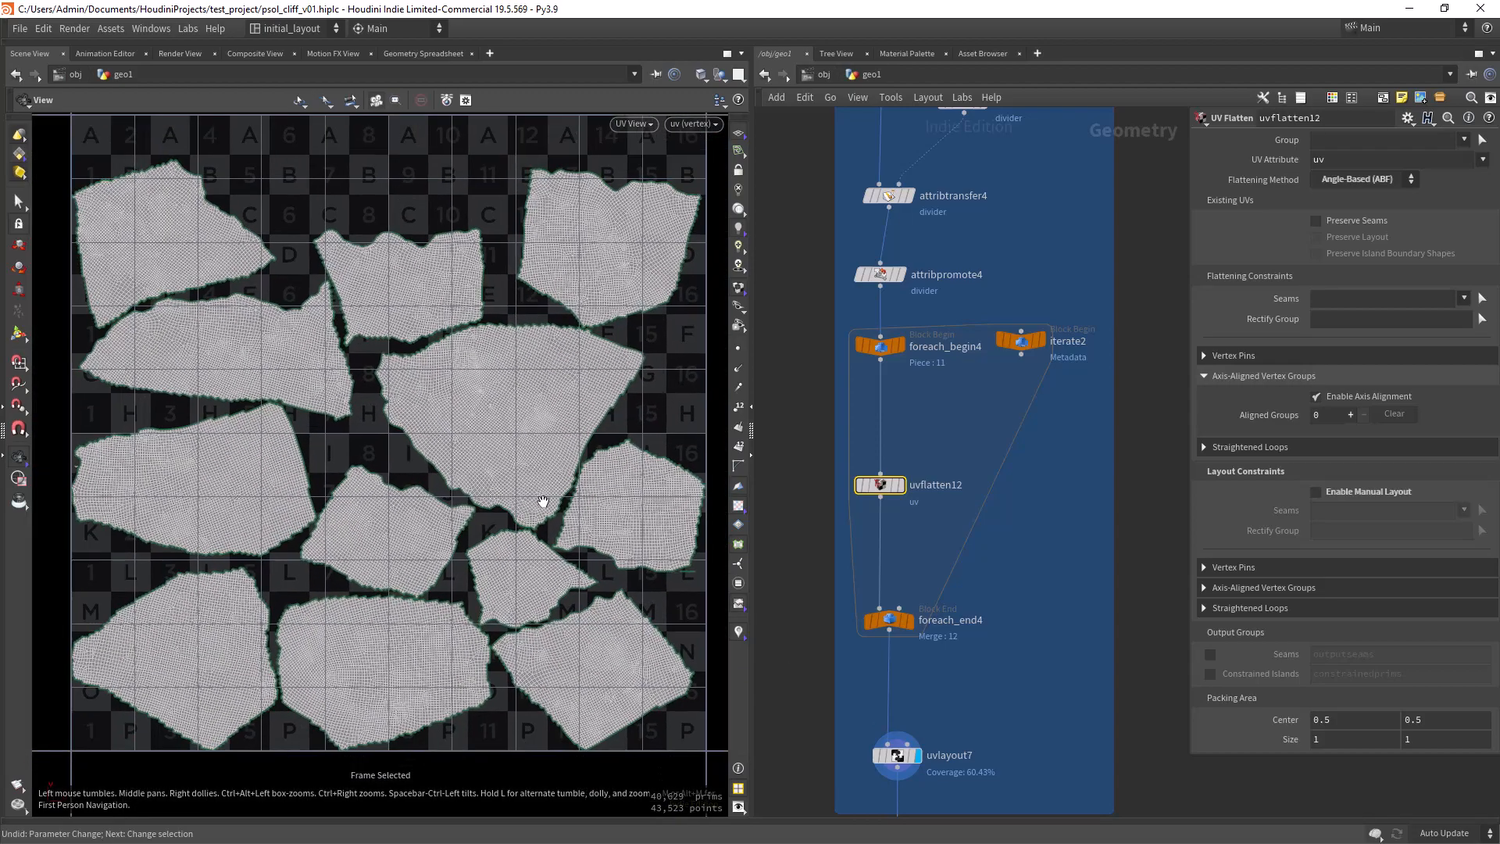
Inspect the UV checker texture along the cliff in the perspective view from several angles
key(space+1)
right_drag(553, 501, 563, 459)
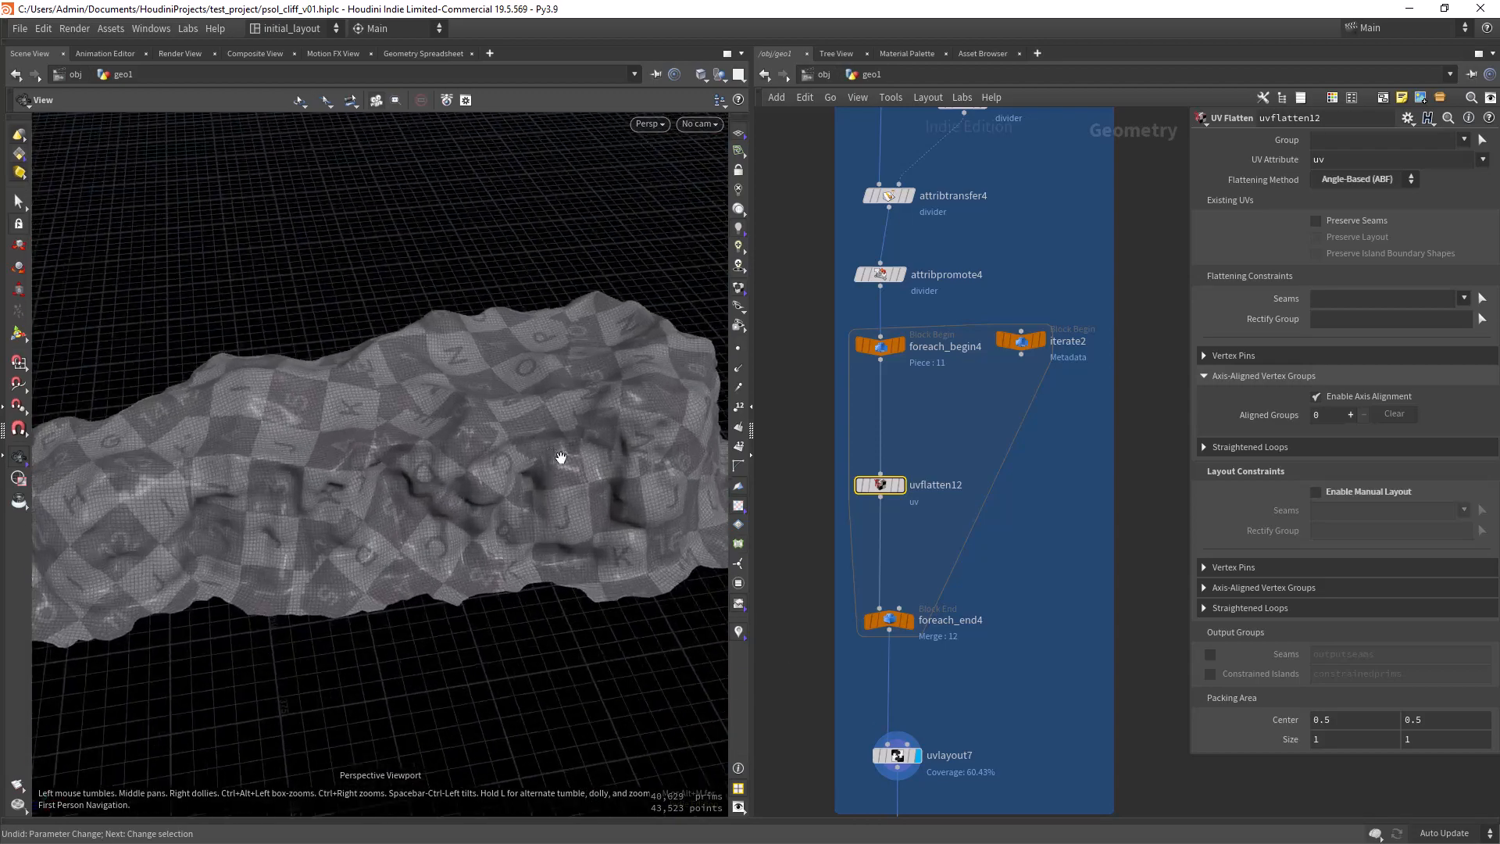
middle_drag(562, 459, 562, 539)
drag(563, 540, 565, 500)
right_drag(566, 499, 522, 502)
mouse_move(522, 502)
mouse_down()
mouse_move(563, 476)
mouse_move(545, 486)
mouse_up()
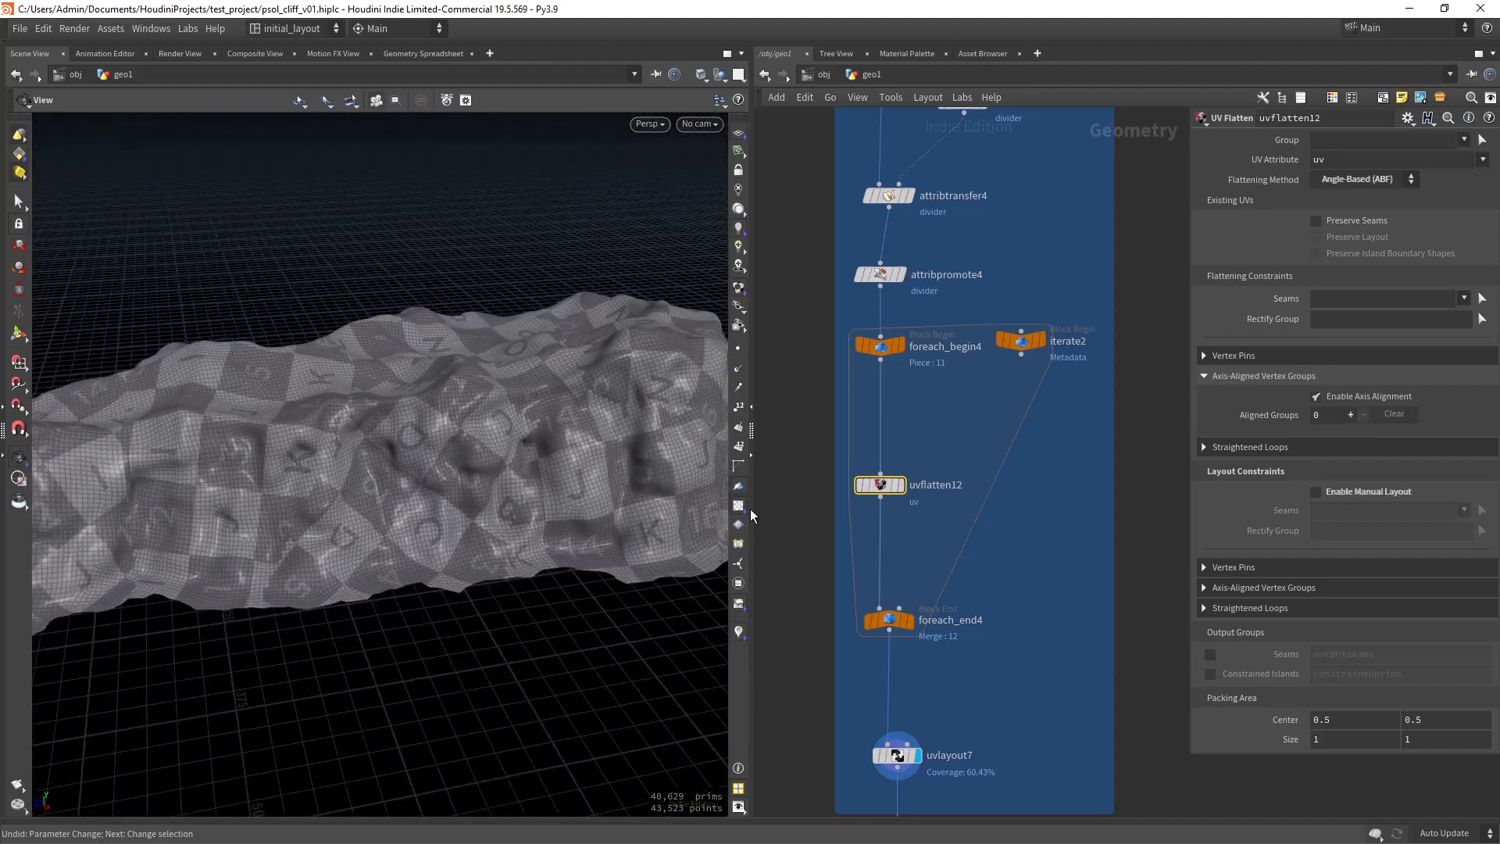
middle_drag(793, 638, 791, 439)
right_drag(787, 487, 784, 510)
middle_drag(784, 510, 803, 436)
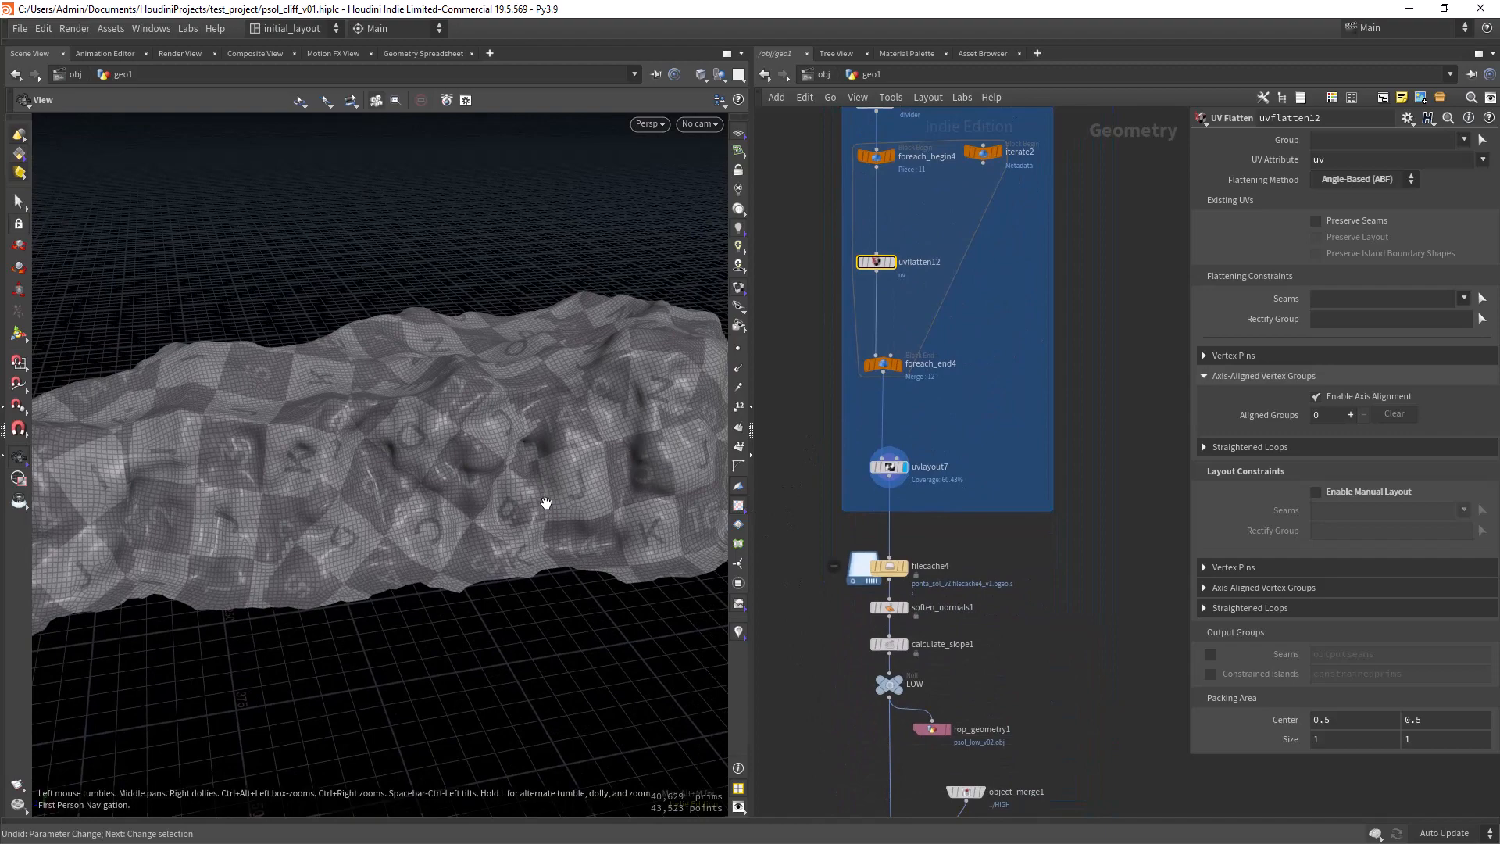
right_drag(546, 502, 528, 552)
drag(528, 553, 570, 530)
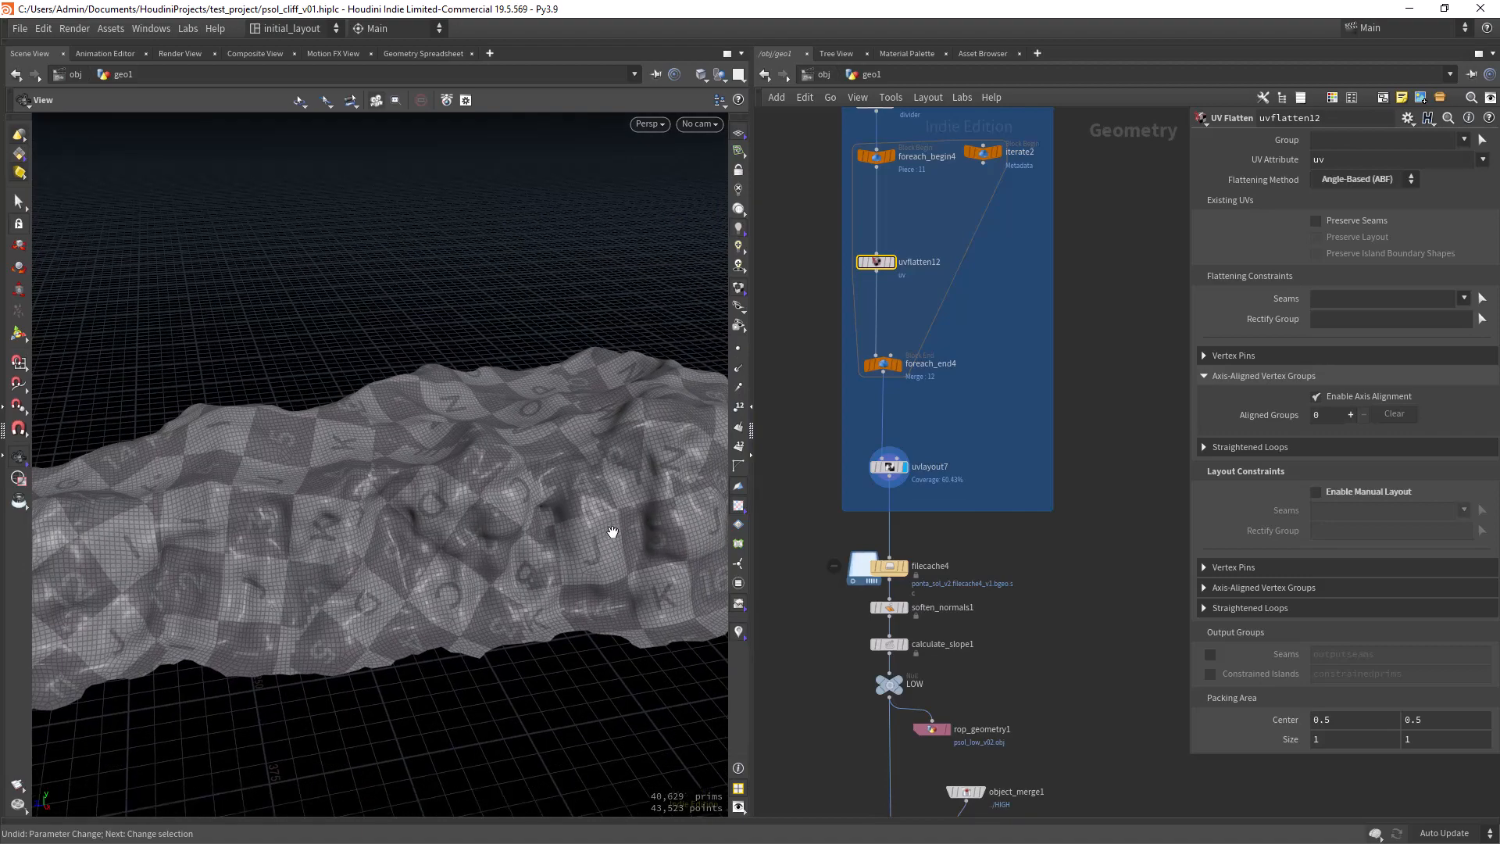
mouse_move(545, 536)
mouse_down()
mouse_move(479, 583)
mouse_move(536, 569)
mouse_move(562, 526)
mouse_move(553, 589)
mouse_move(519, 496)
mouse_move(569, 526)
mouse_move(526, 546)
mouse_move(556, 514)
mouse_up()
Display the filecache4 node below uvlayout7 and view the whole cached cliff mesh
middle_drag(820, 682, 792, 550)
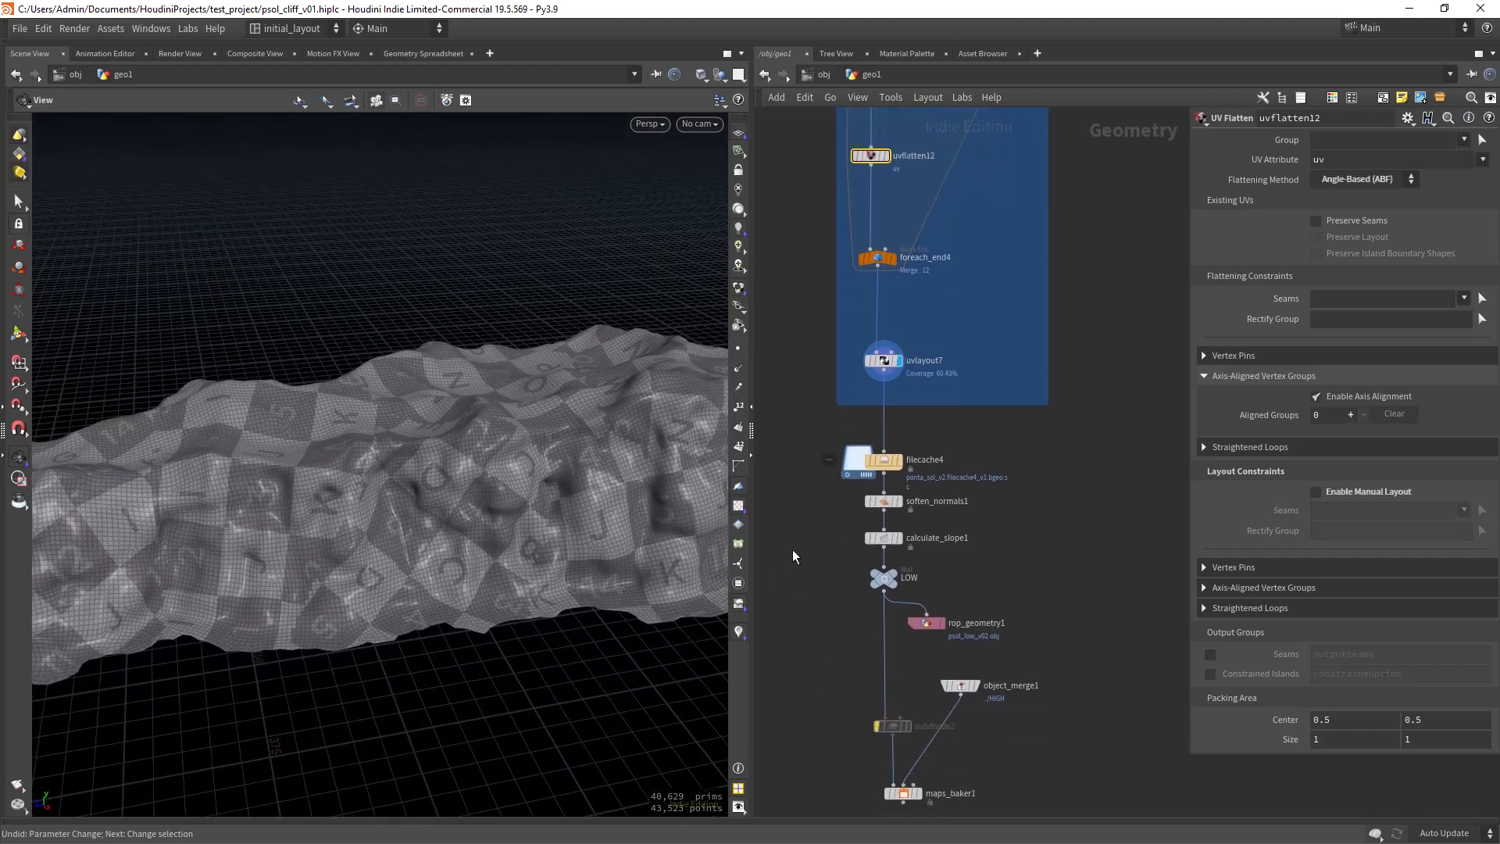
scroll(792, 550, up, 3)
mouse_move(934, 435)
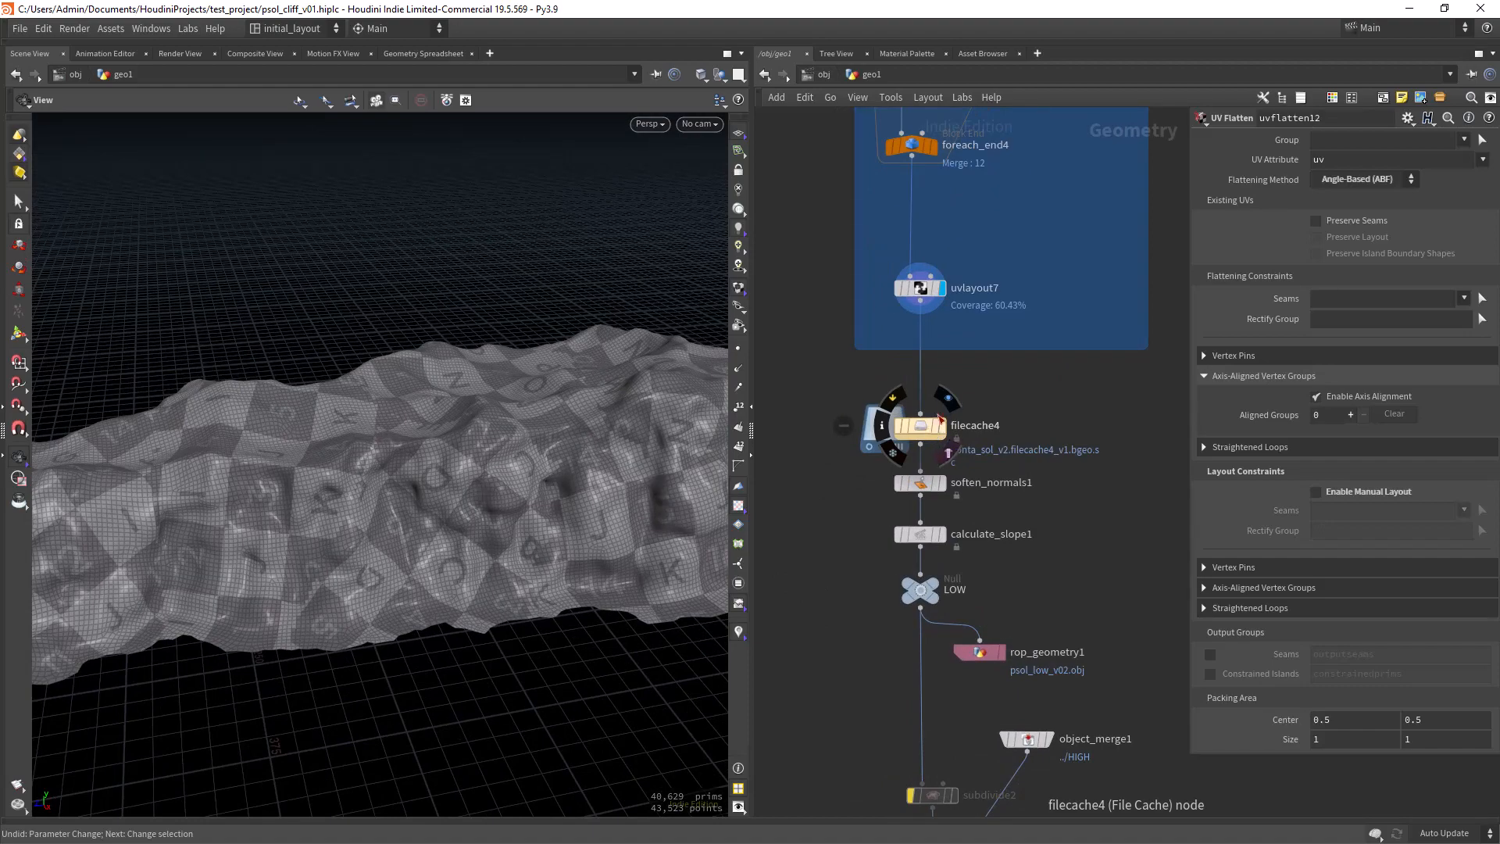
mouse_move(561, 599)
mouse_down()
mouse_move(539, 623)
mouse_move(551, 605)
mouse_up()
key(u)
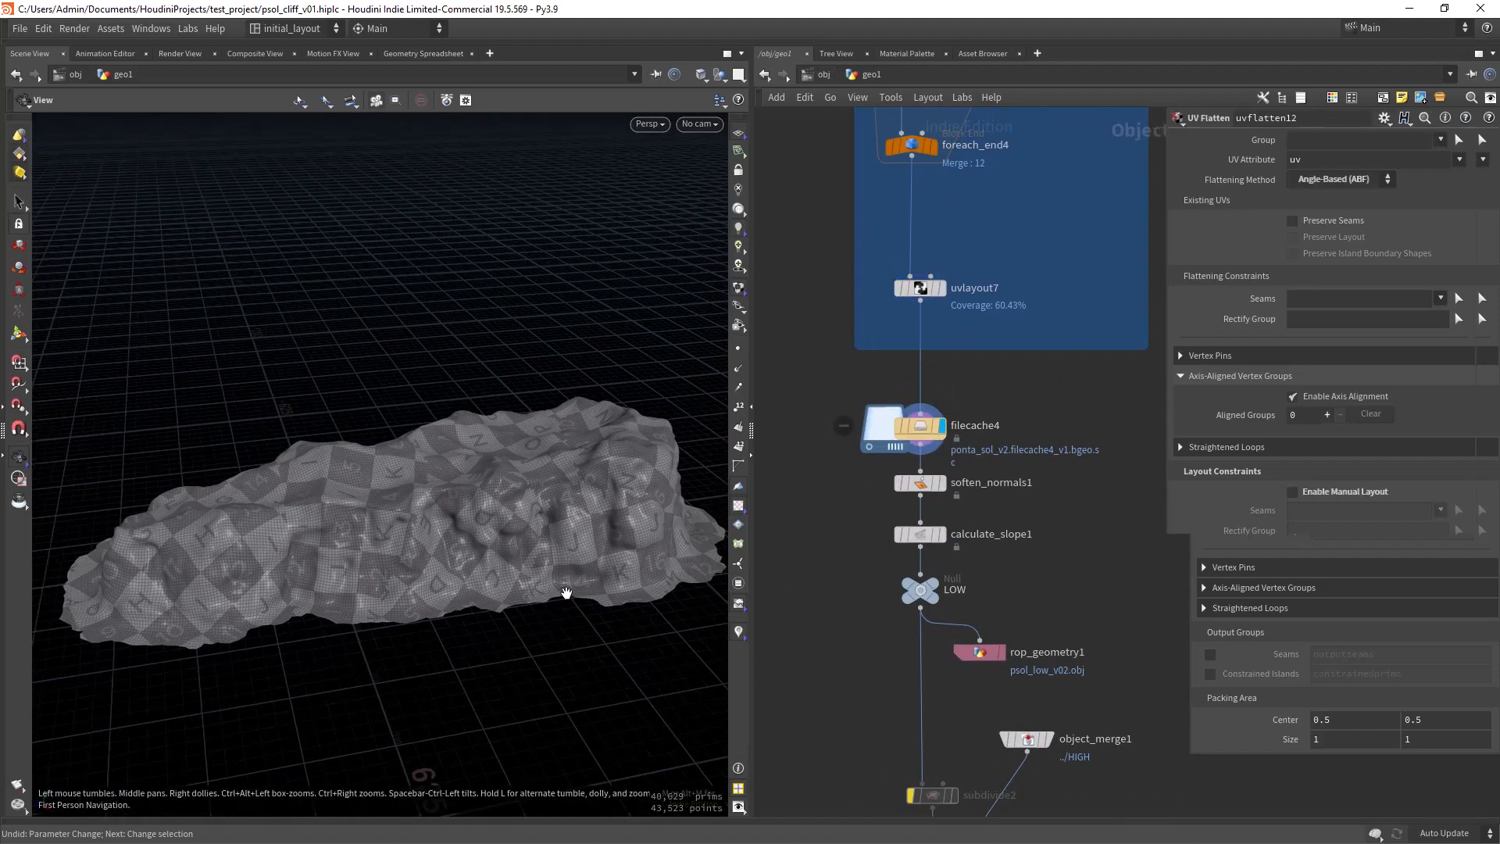
double_click(1010, 388)
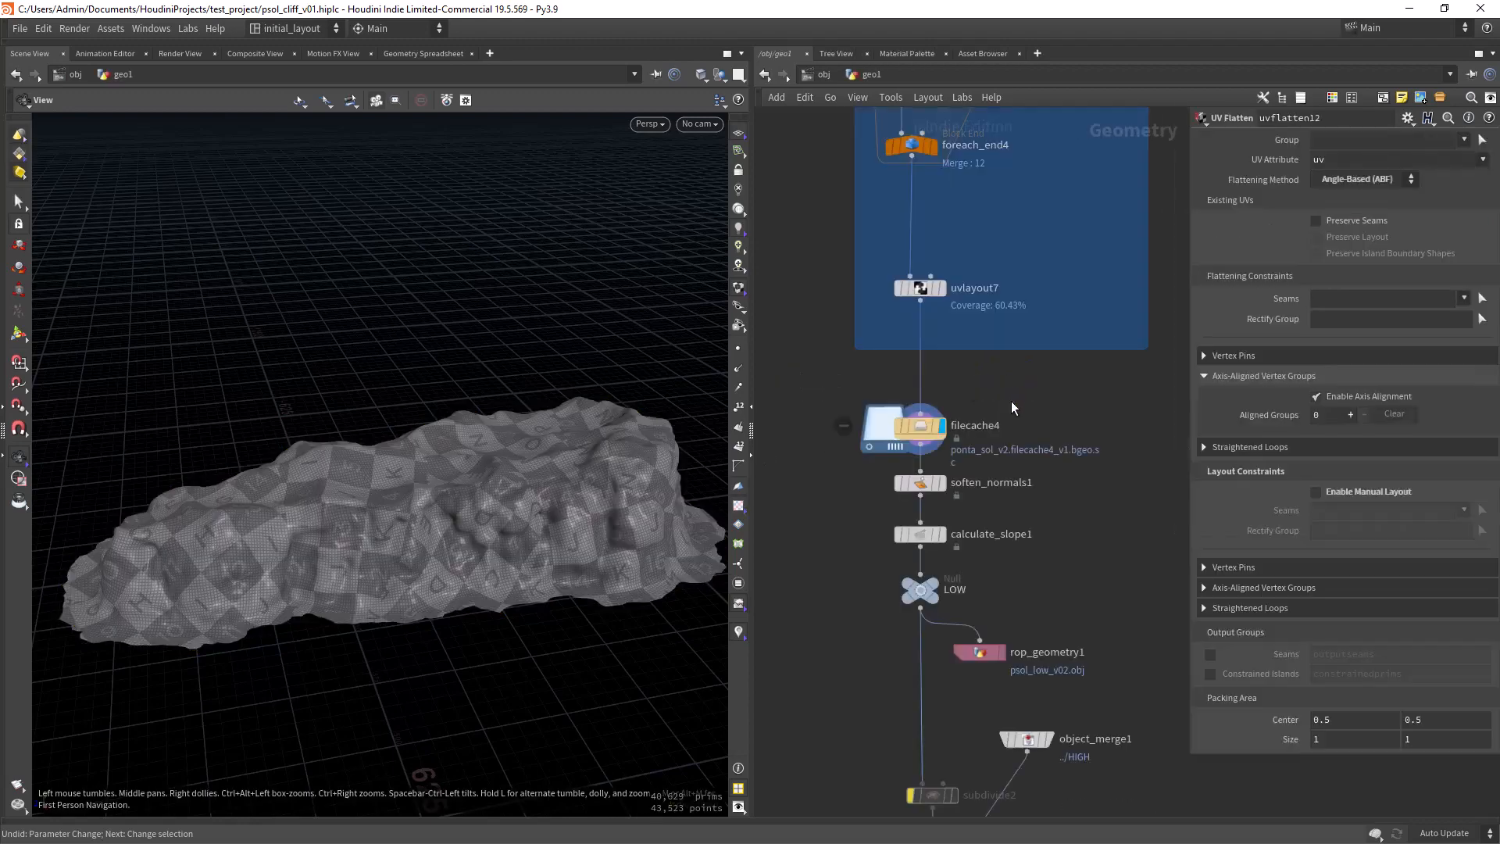
Display soften_normals1 and inspect the cliff face with its softened normals up close
middle_drag(1000, 567, 1004, 511)
scroll(988, 508, up, 2)
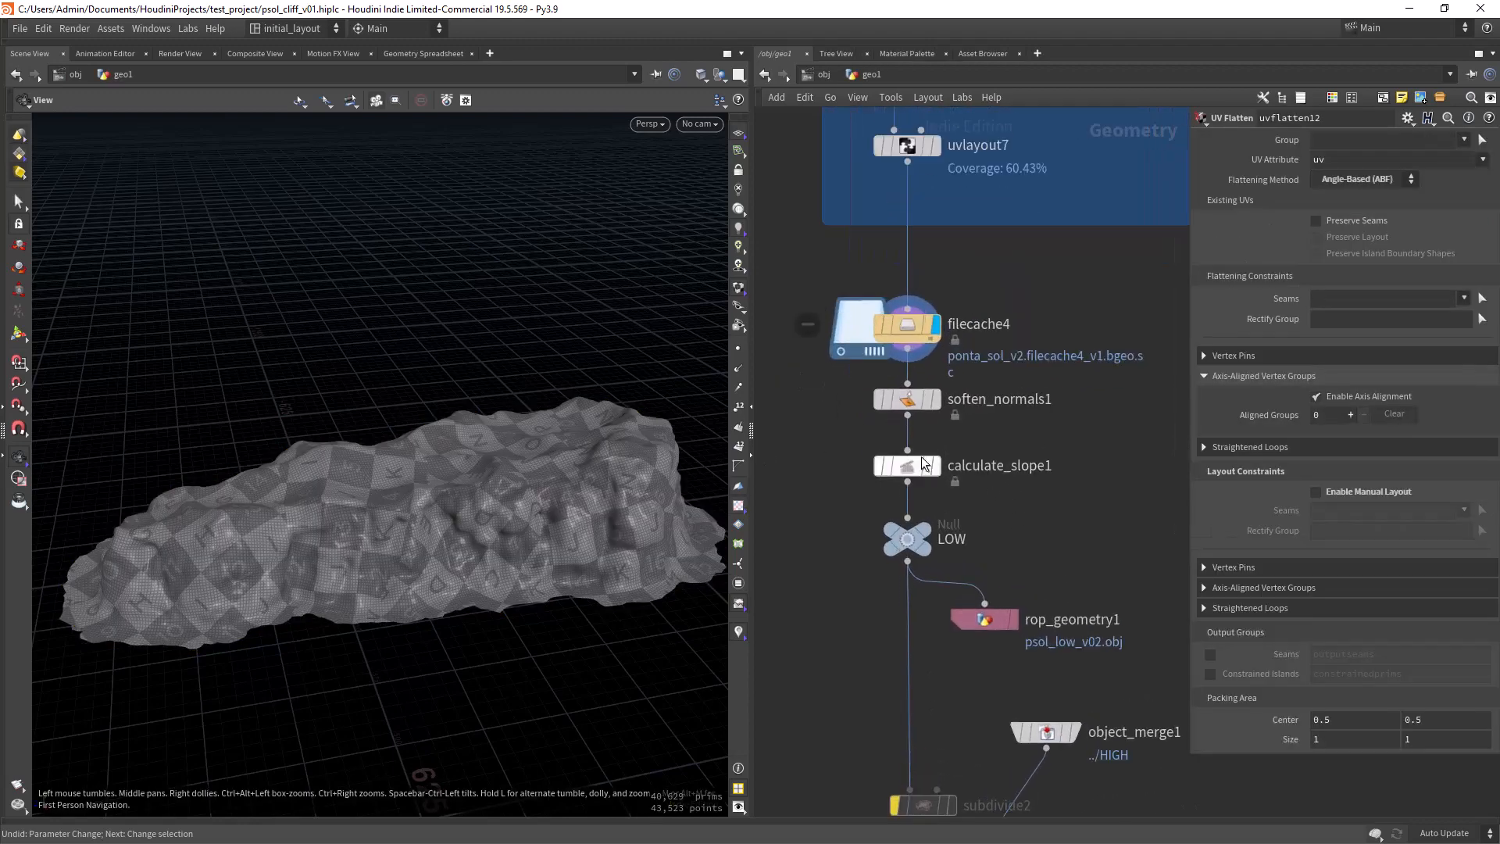
click(943, 364)
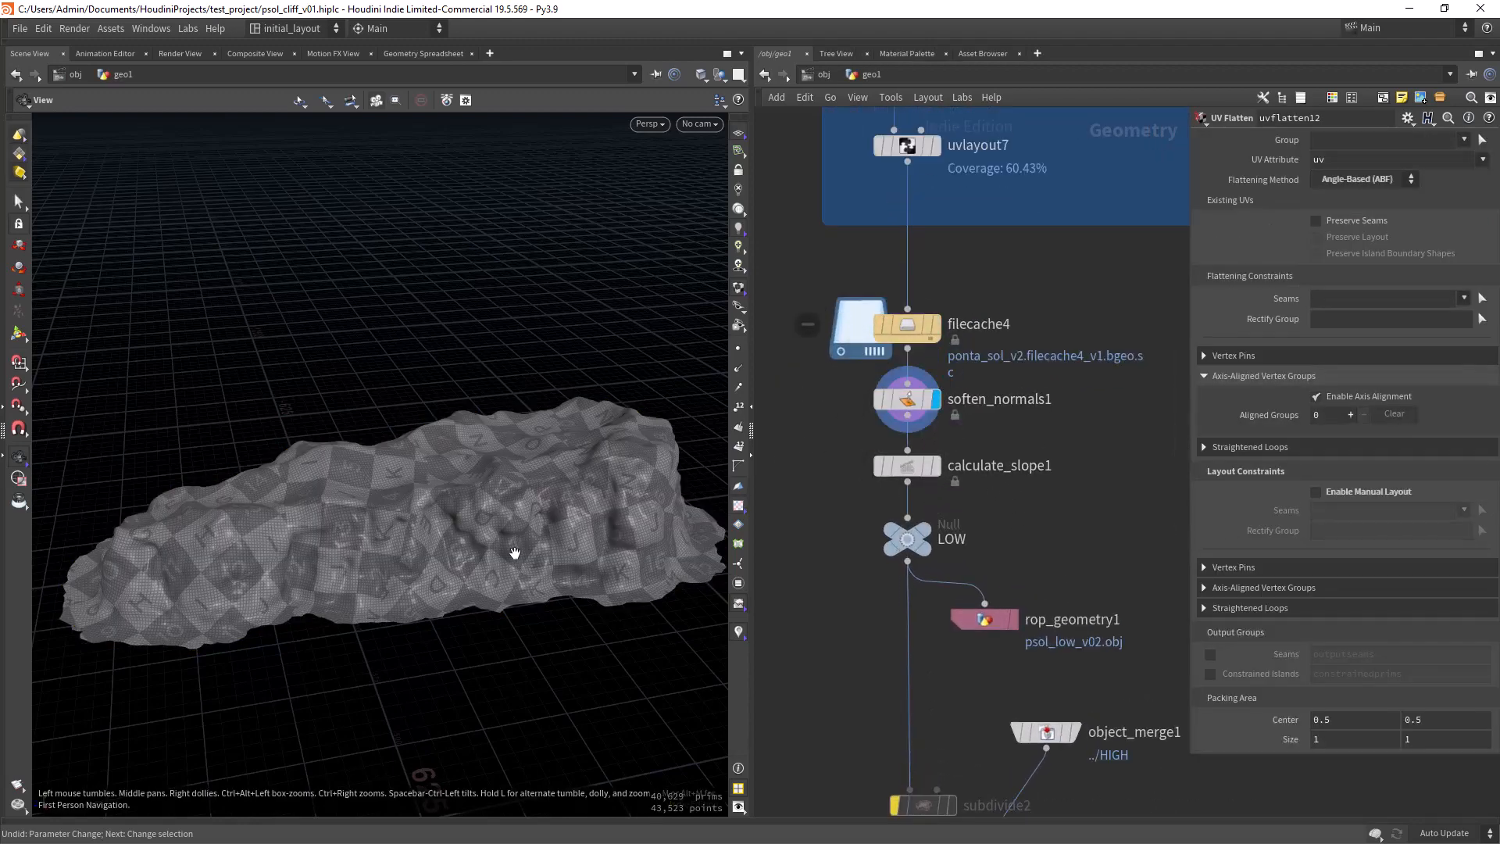
scroll(509, 546, up, 5)
drag(603, 522, 560, 528)
Display calculate_slope1, preview its slope mask as color (Cd) on the cliff, and switch that output off again
mouse_move(938, 492)
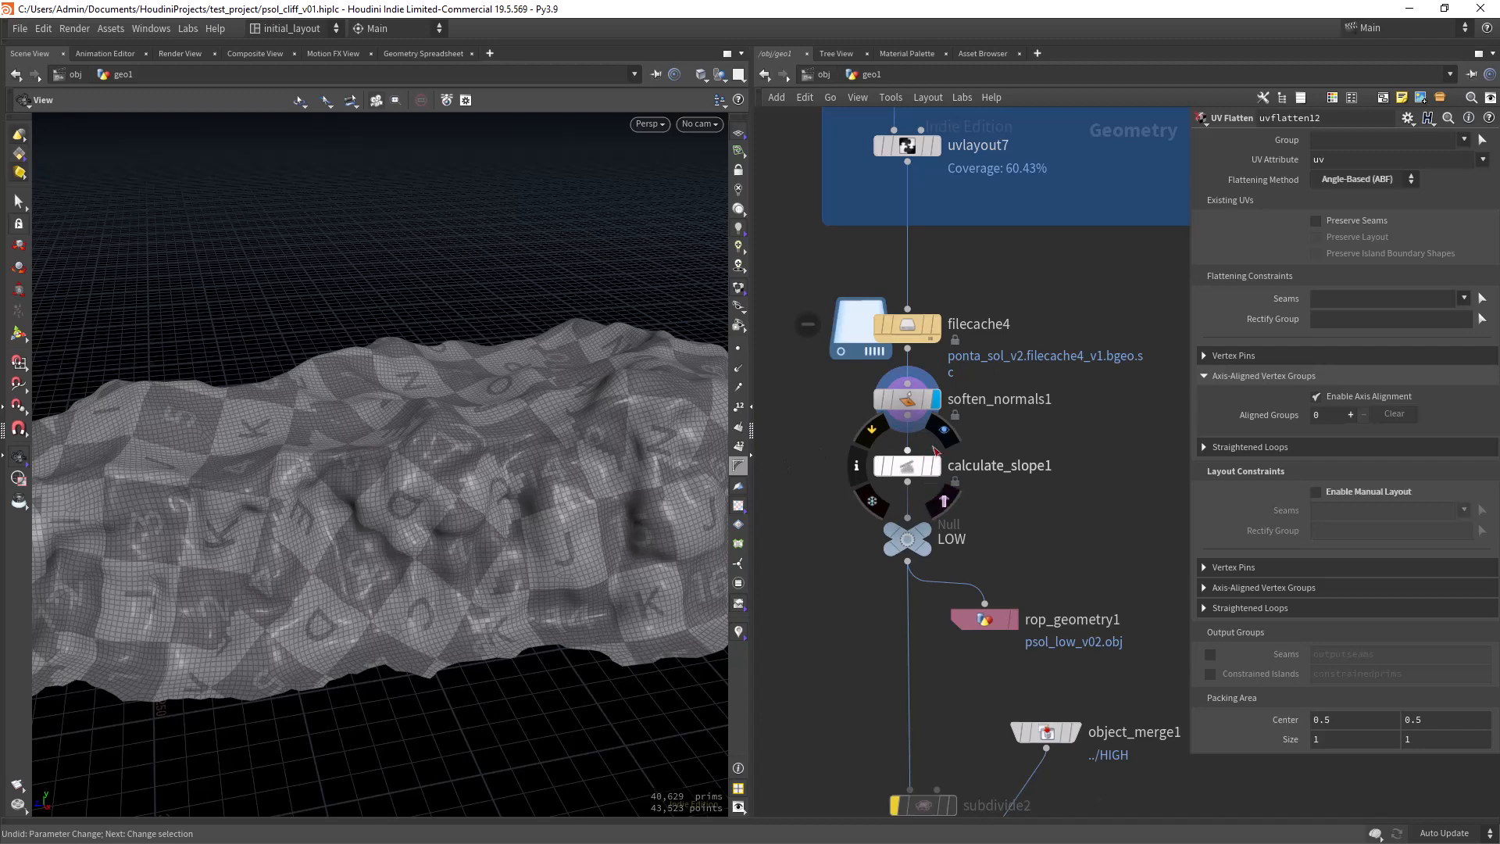
click(947, 430)
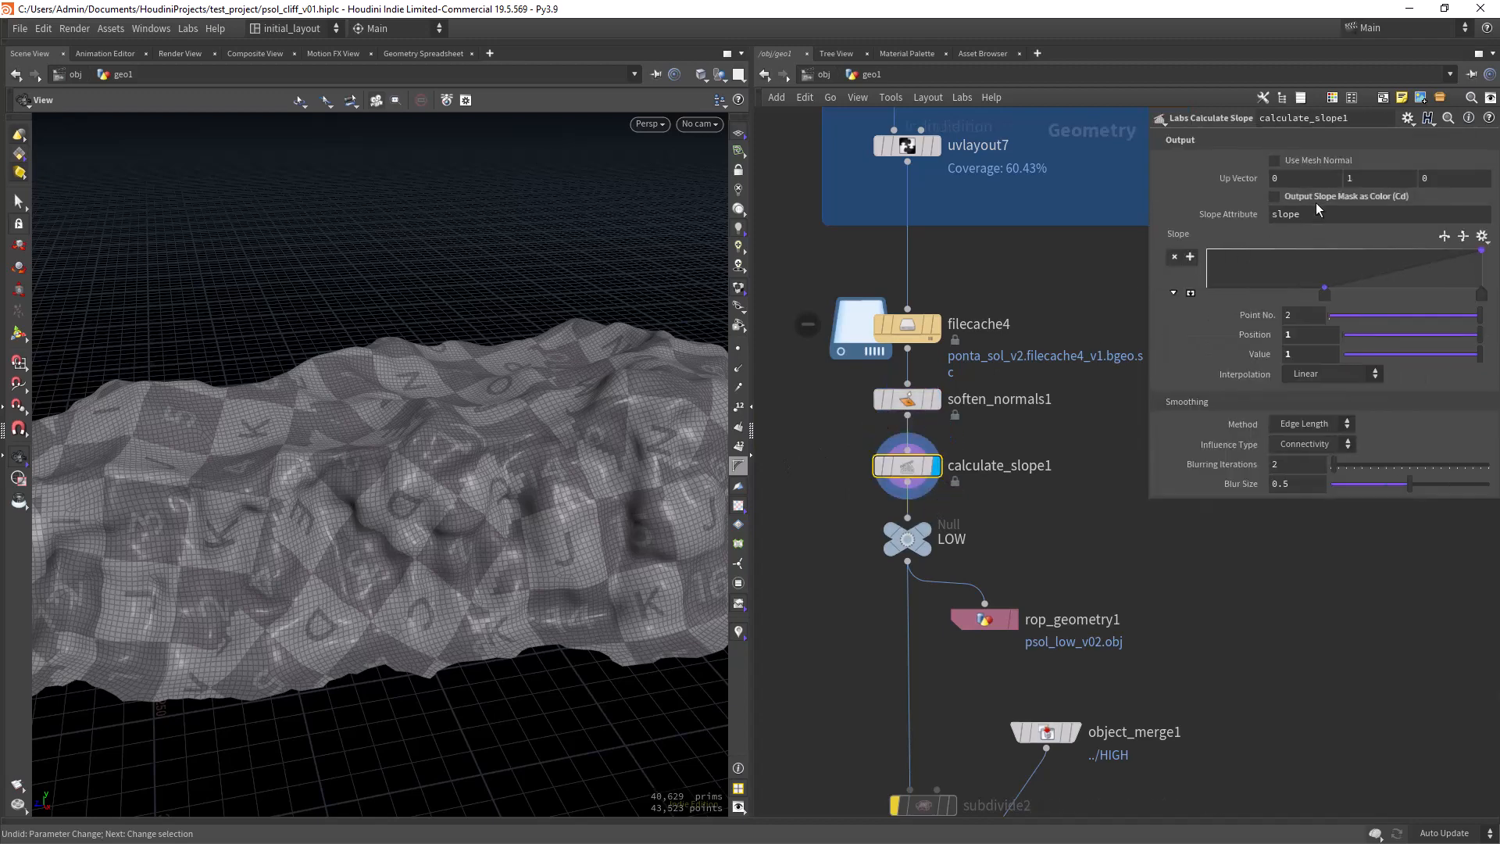
click(1286, 196)
drag(552, 570, 496, 539)
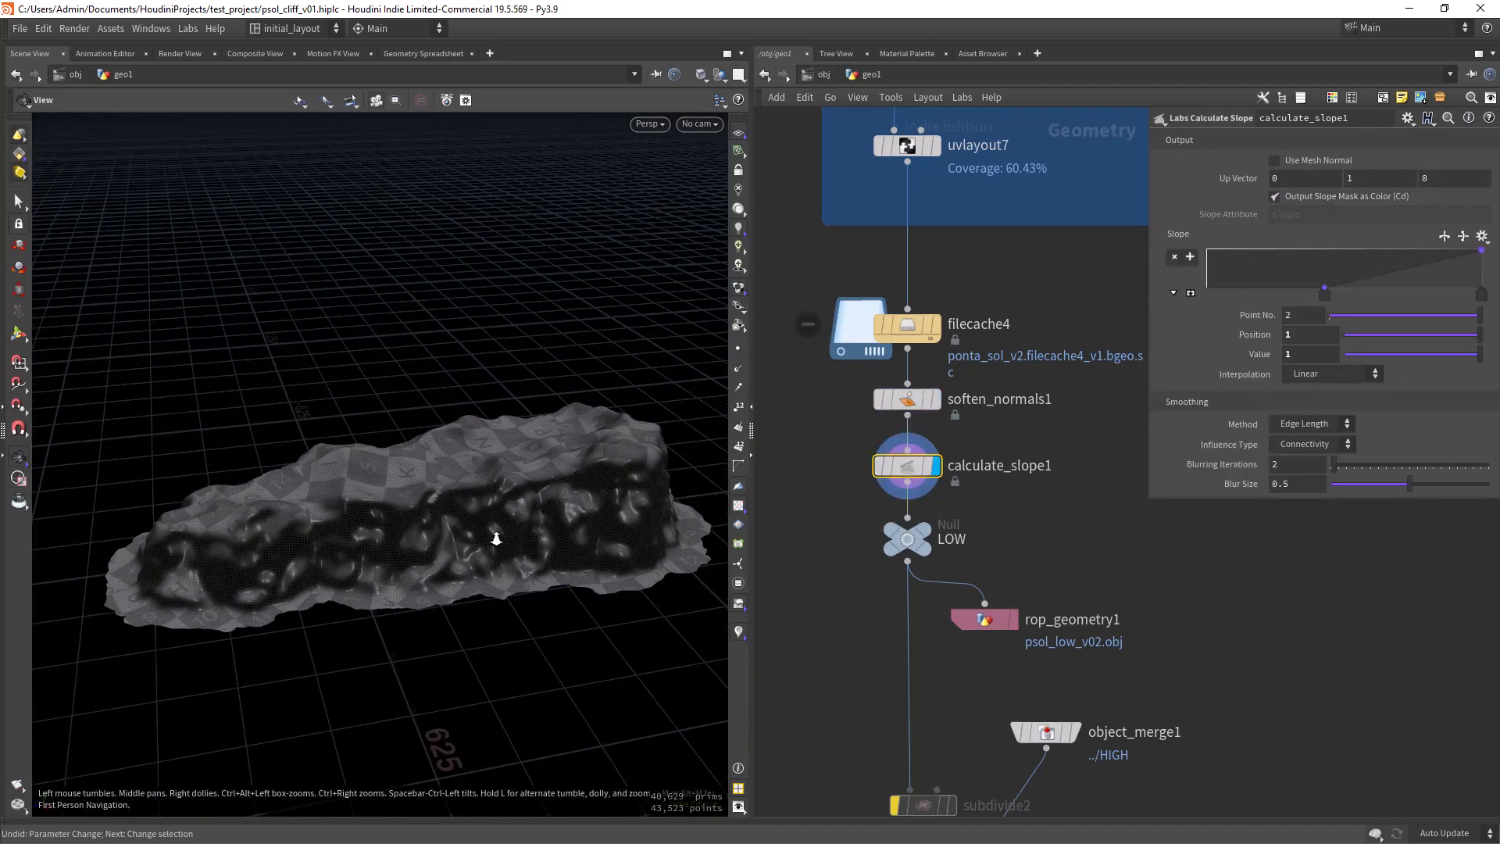
middle_drag(496, 540, 490, 435)
right_drag(485, 513, 546, 546)
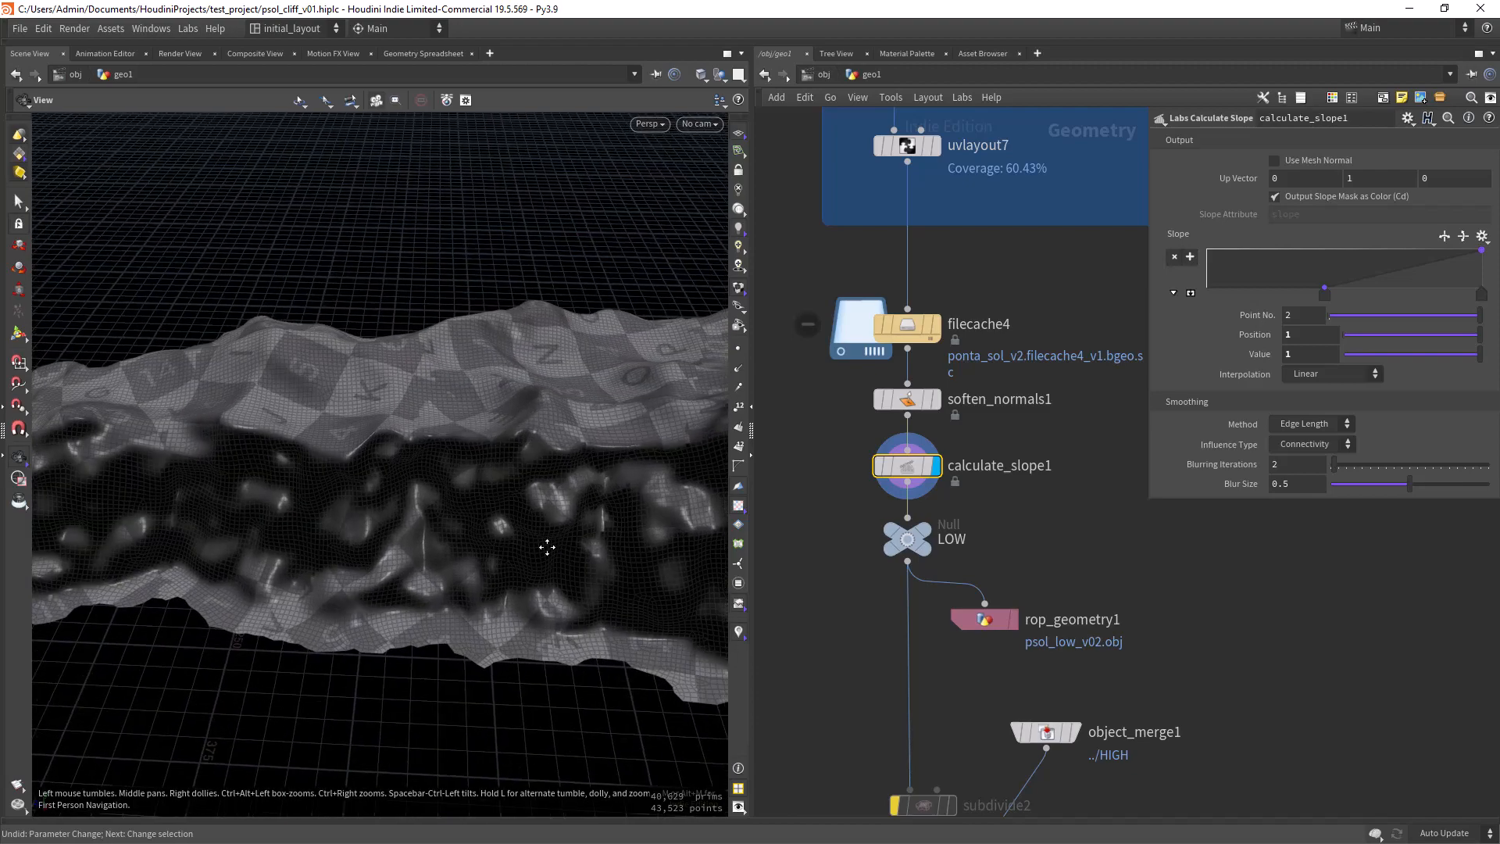
mouse_move(546, 546)
mouse_down()
mouse_move(535, 478)
mouse_move(559, 523)
mouse_move(532, 521)
mouse_up()
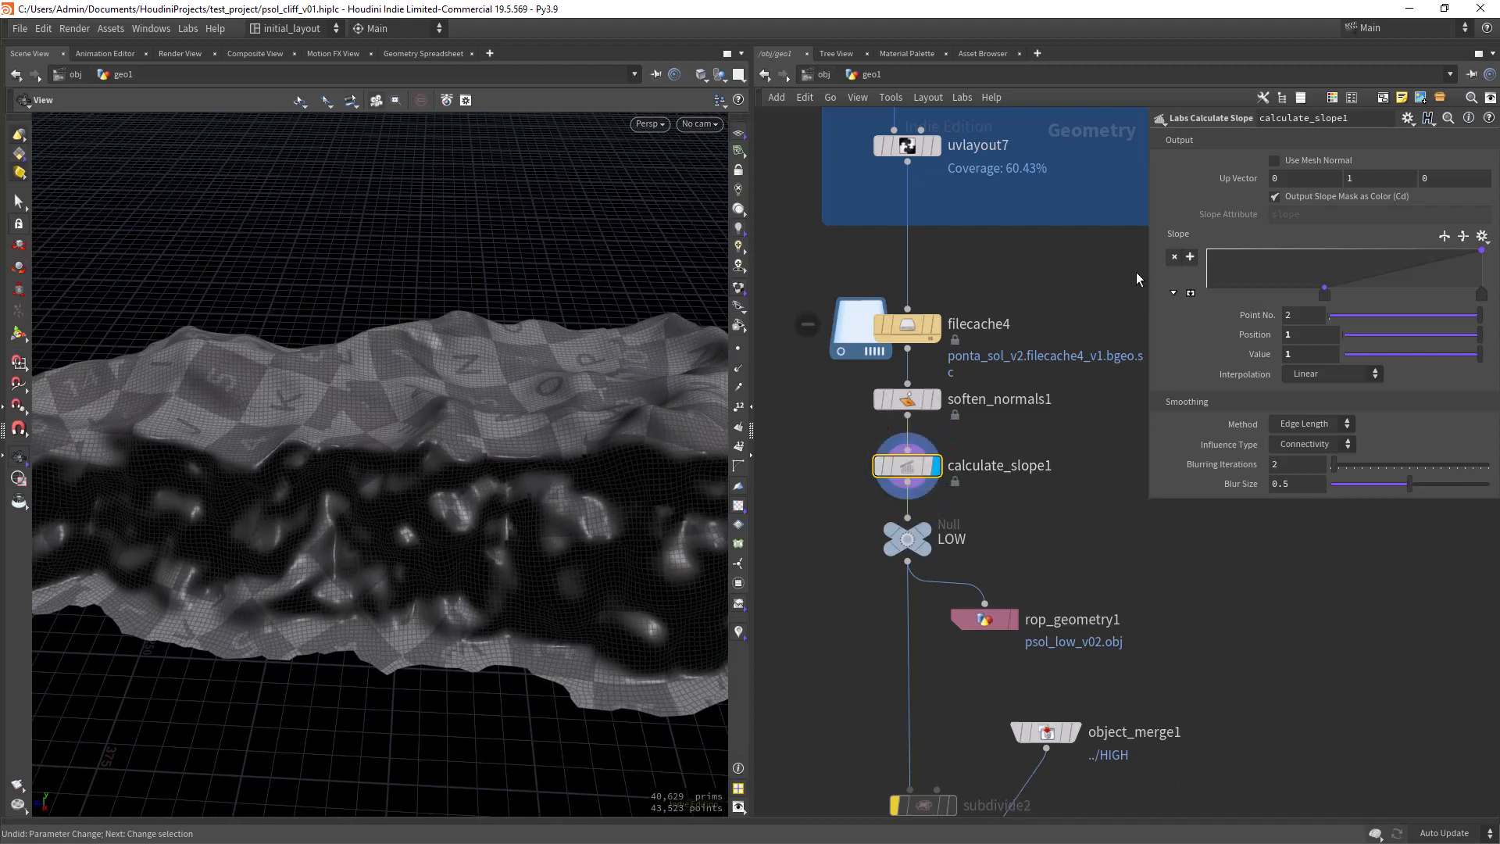
click(1315, 202)
Open the parameters of rop_geometry1 below the LOW null to check the psol_low_v02.obj export settings
middle_drag(1018, 544, 990, 438)
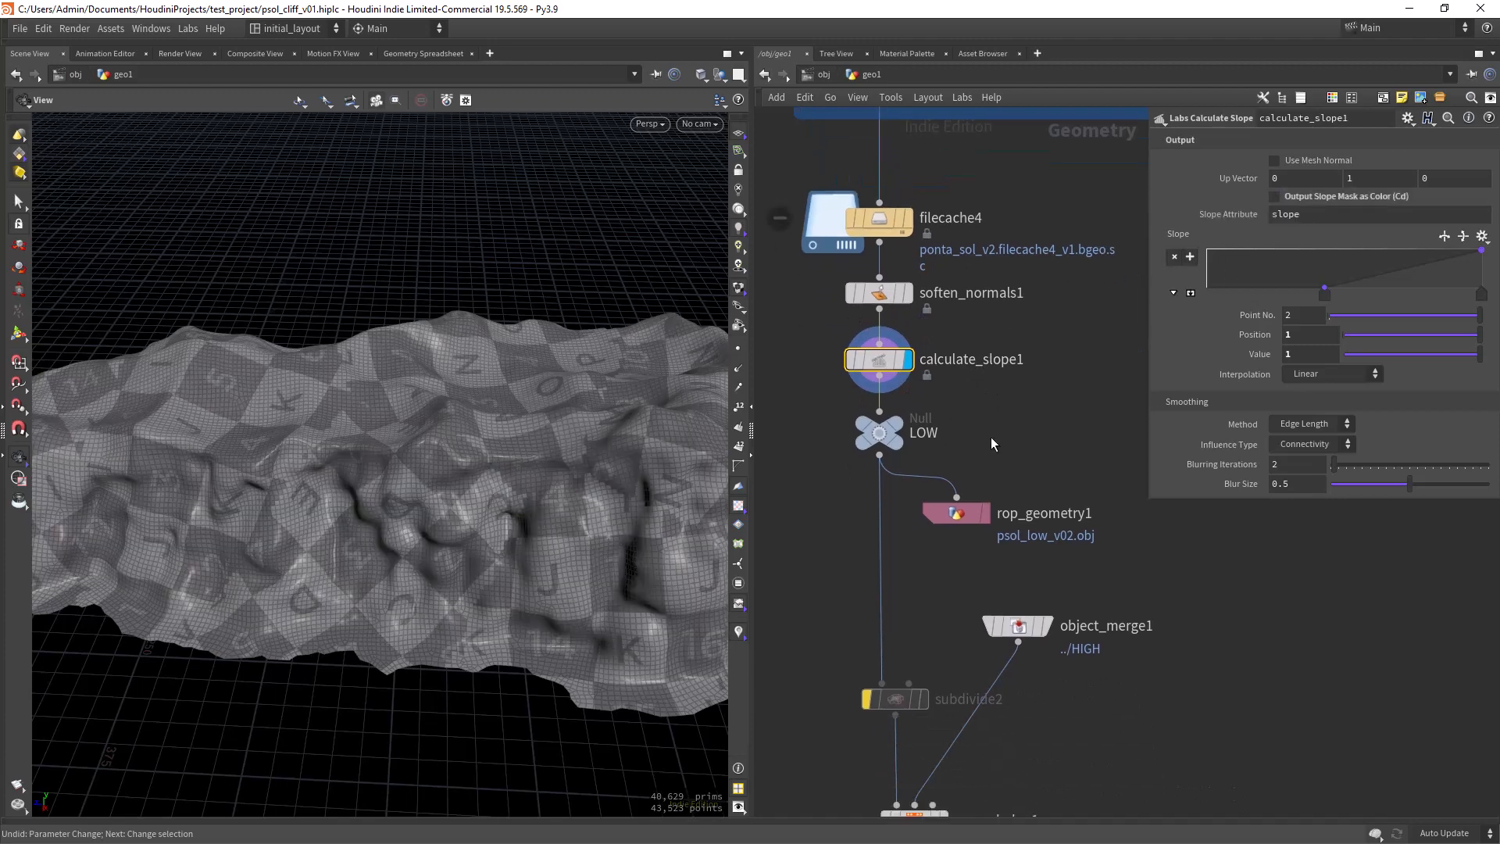
scroll(982, 469, up, 3)
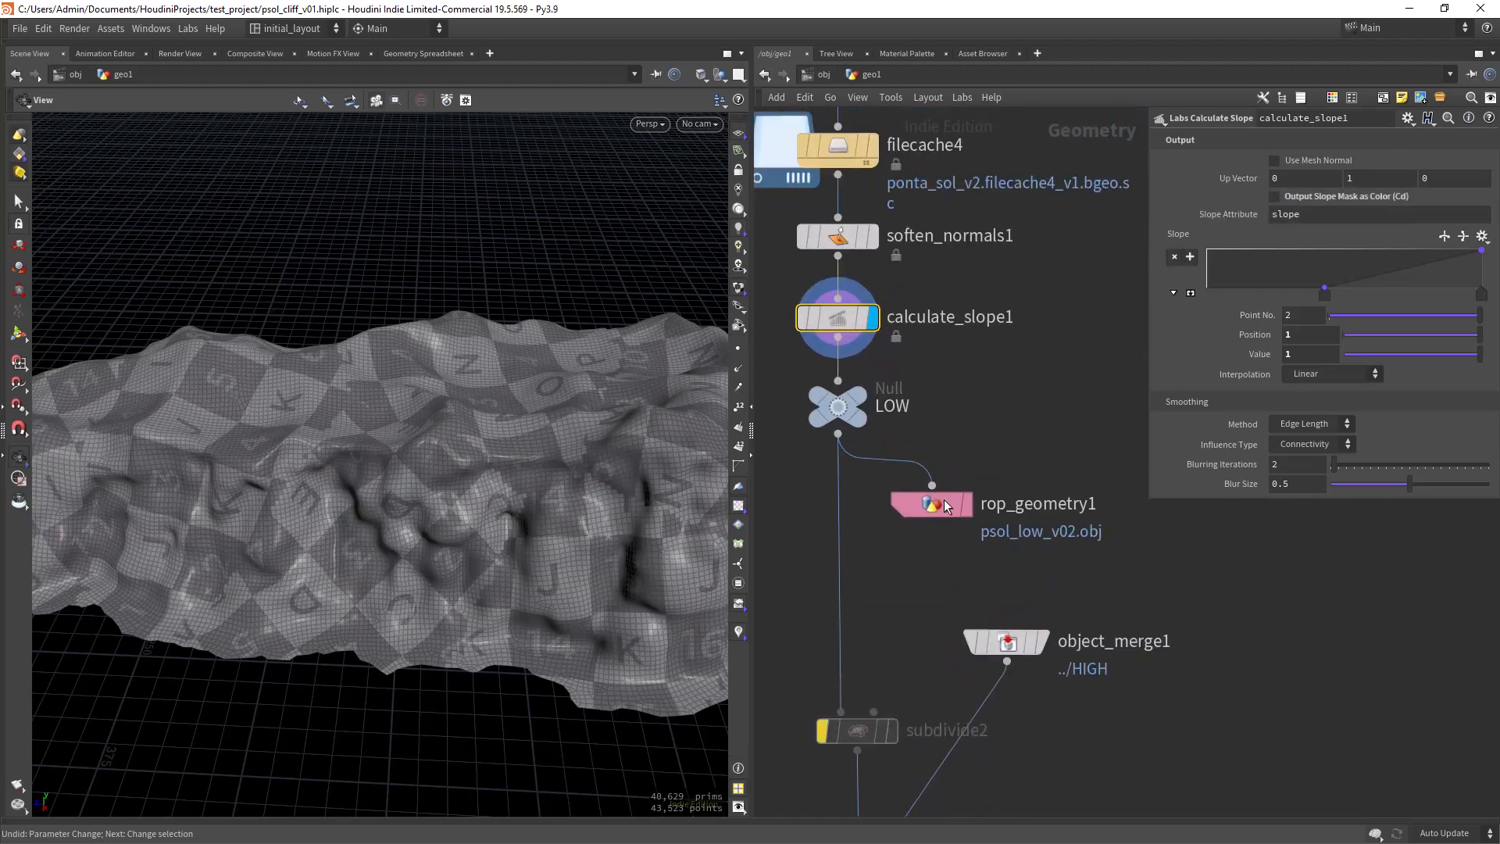
click(950, 509)
scroll(580, 592, down, 2)
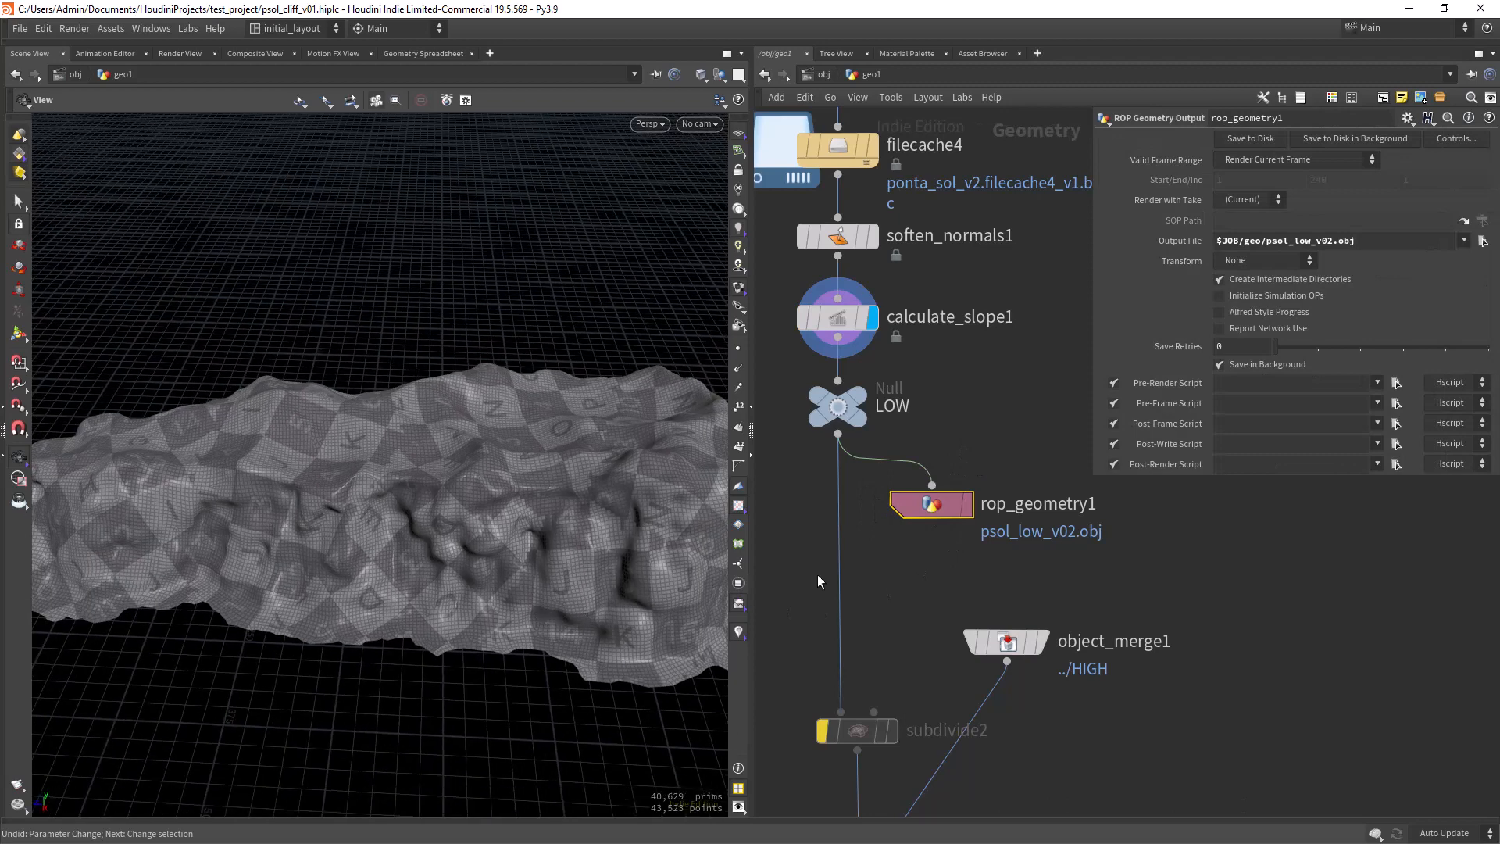
Open maps_baker1's parameters to examine its resolution and trace distance, and display the node's output on the cliff
scroll(968, 434, down, 3)
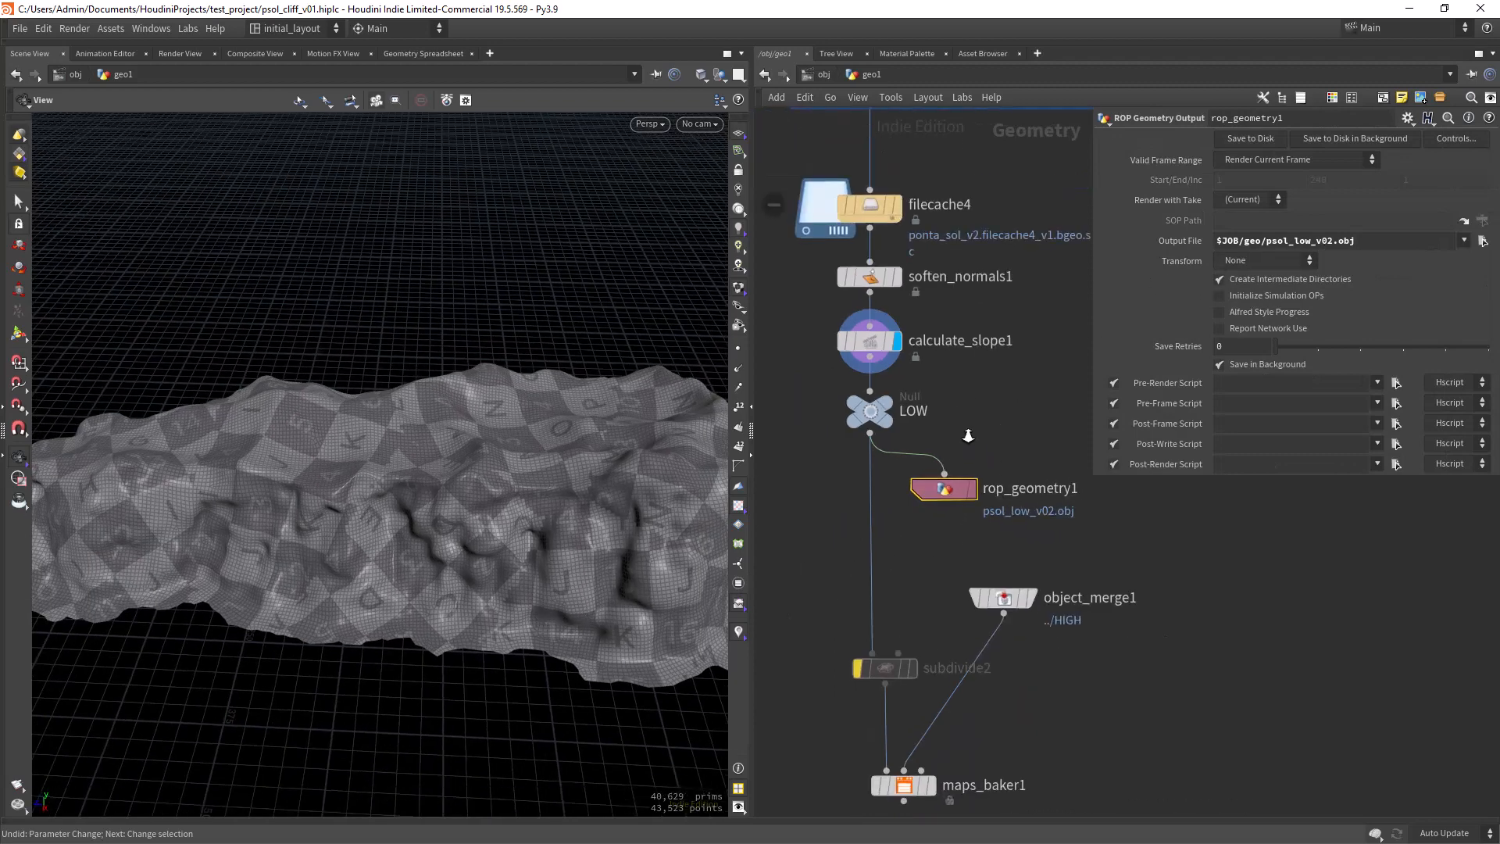
middle_drag(927, 582, 882, 432)
scroll(934, 491, up, 2)
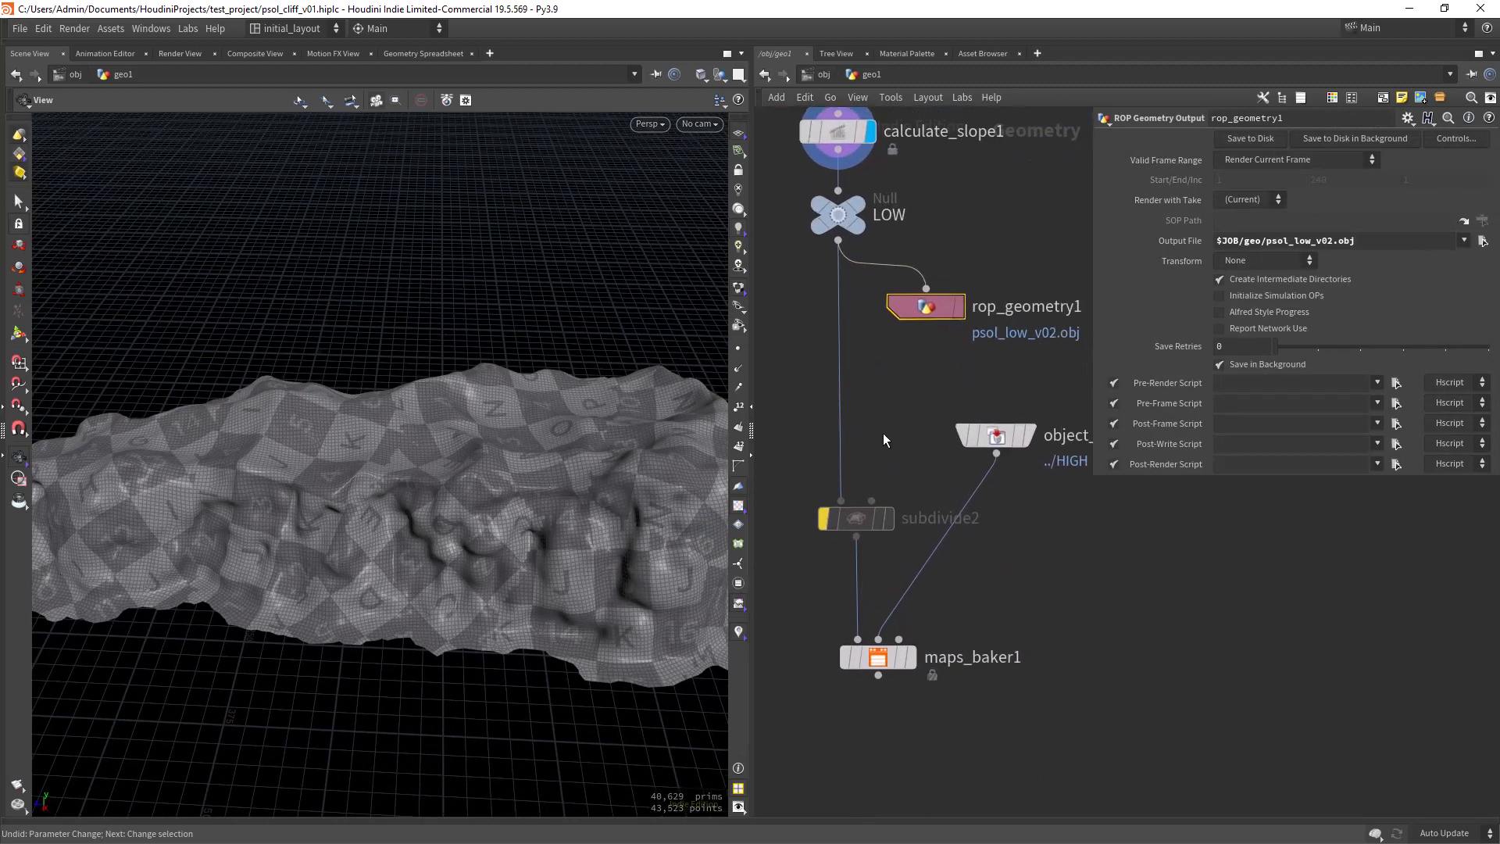
click(853, 697)
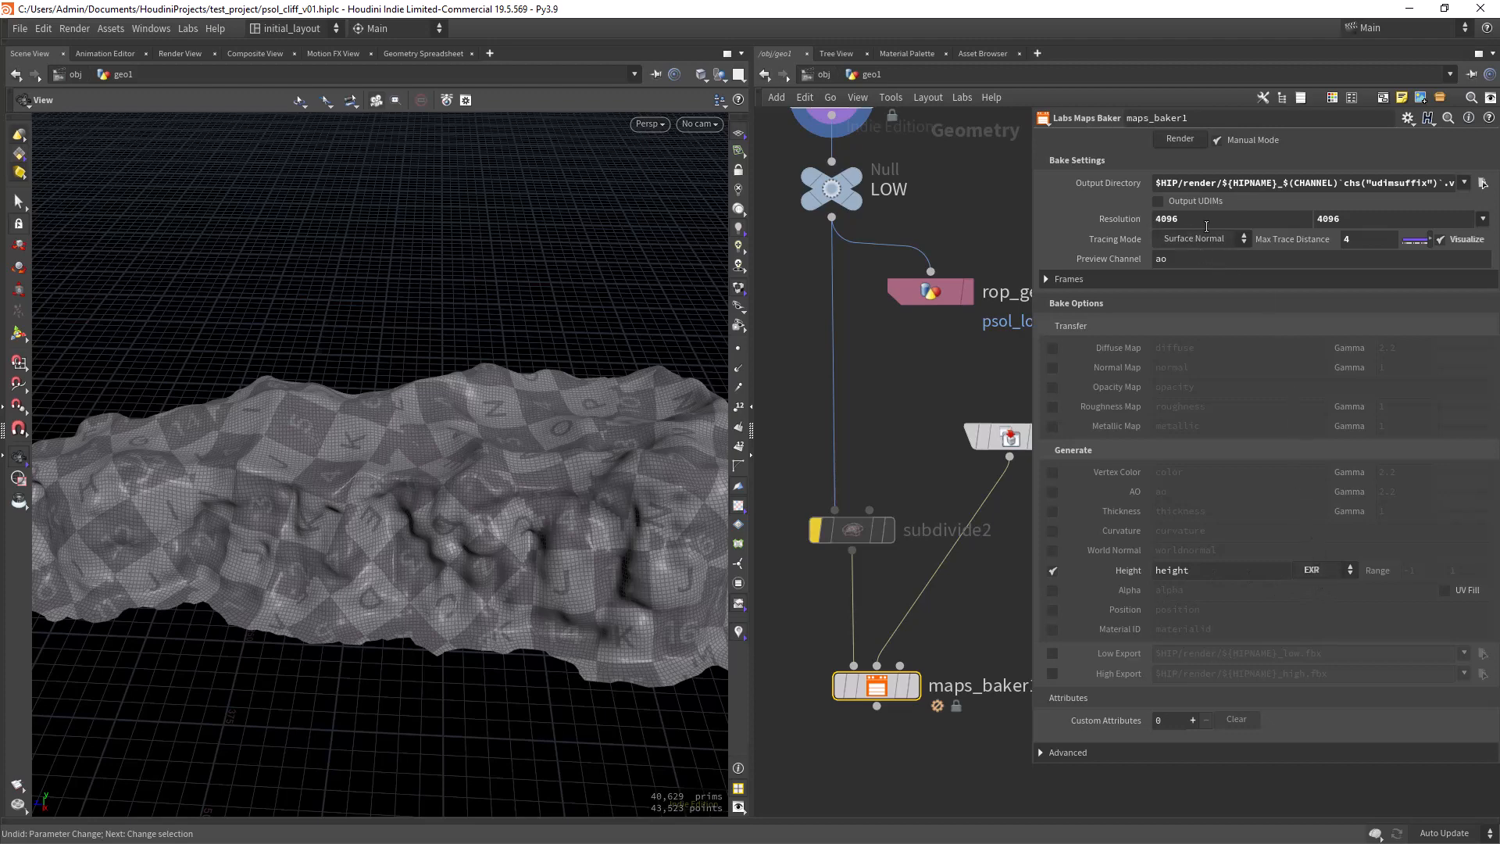
click(1352, 242)
middle_drag(895, 692, 853, 683)
click(870, 632)
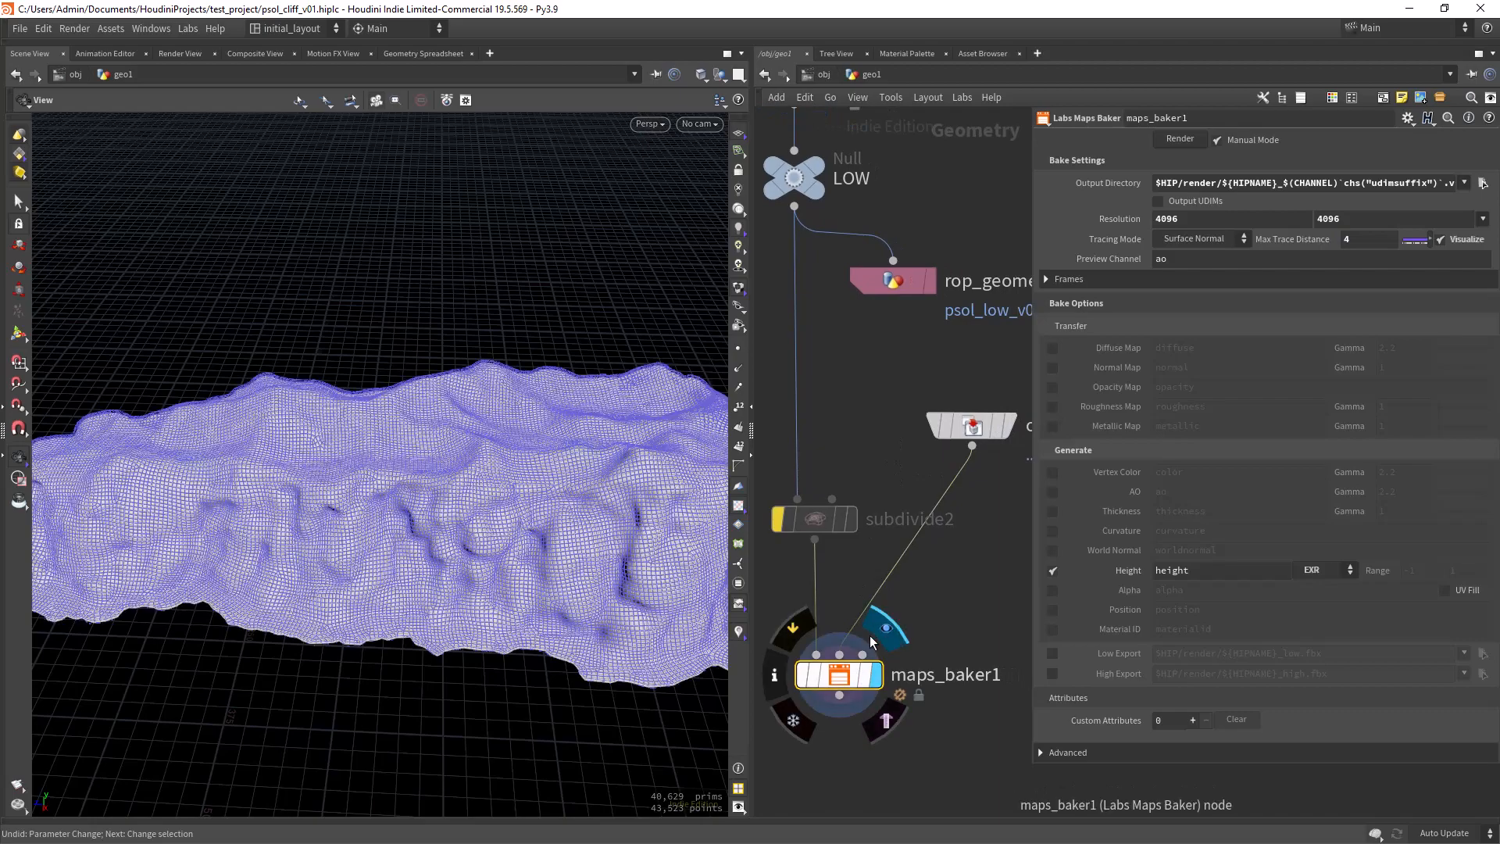
Open the parameters of subdivide2 above maps_baker1 and inspect the trace-distance visualization along the cliff from several angles
drag(442, 586, 470, 526)
scroll(499, 602, down, 5)
scroll(492, 574, up, 6)
scroll(432, 551, up, 4)
scroll(572, 566, down, 5)
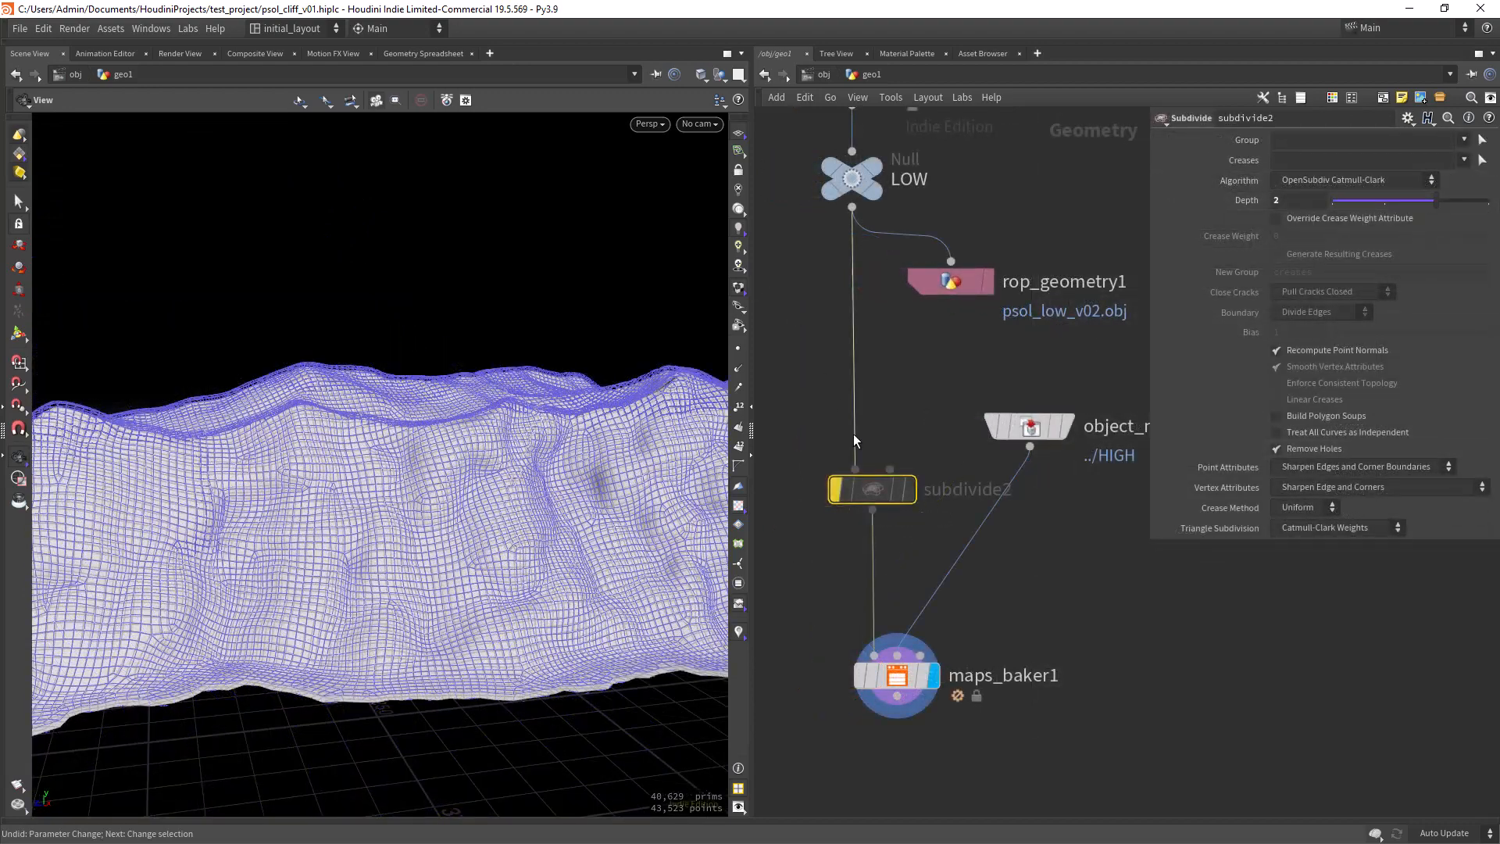
drag(794, 414, 950, 521)
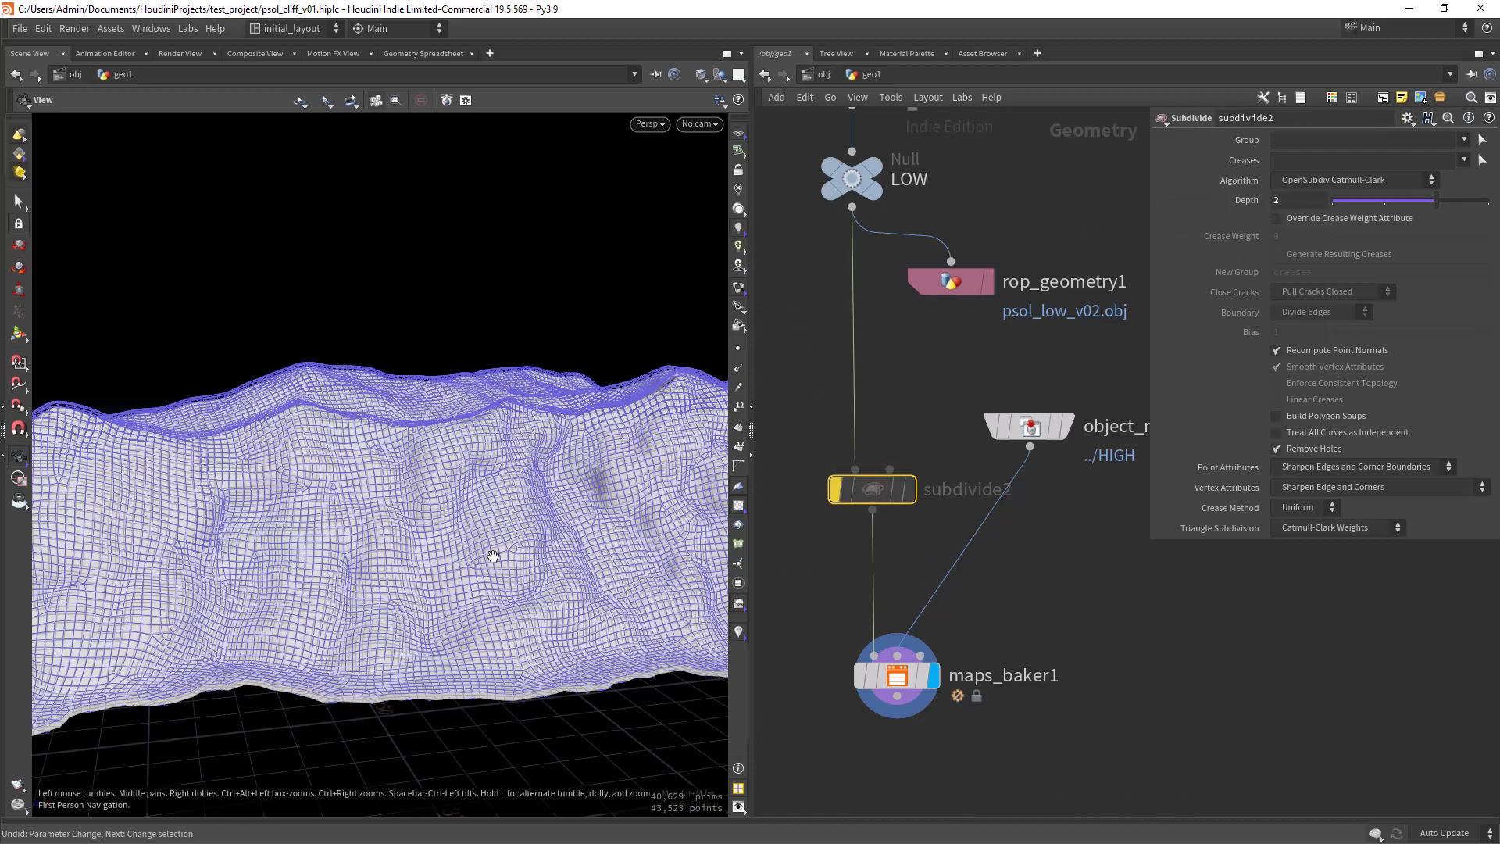
drag(492, 552, 448, 522)
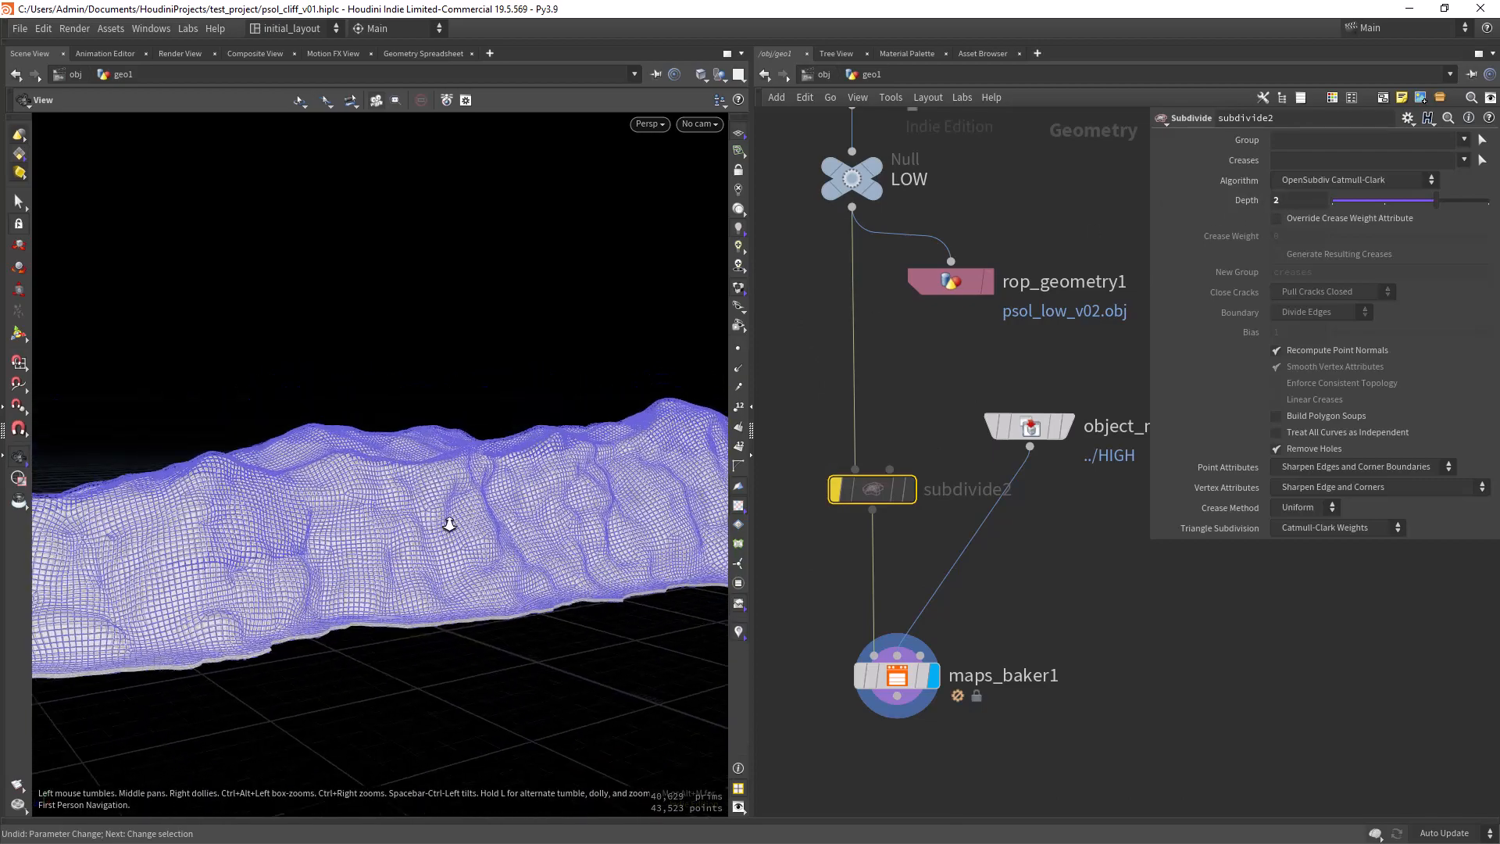
right_drag(449, 523, 542, 532)
drag(542, 532, 414, 566)
right_drag(415, 566, 485, 569)
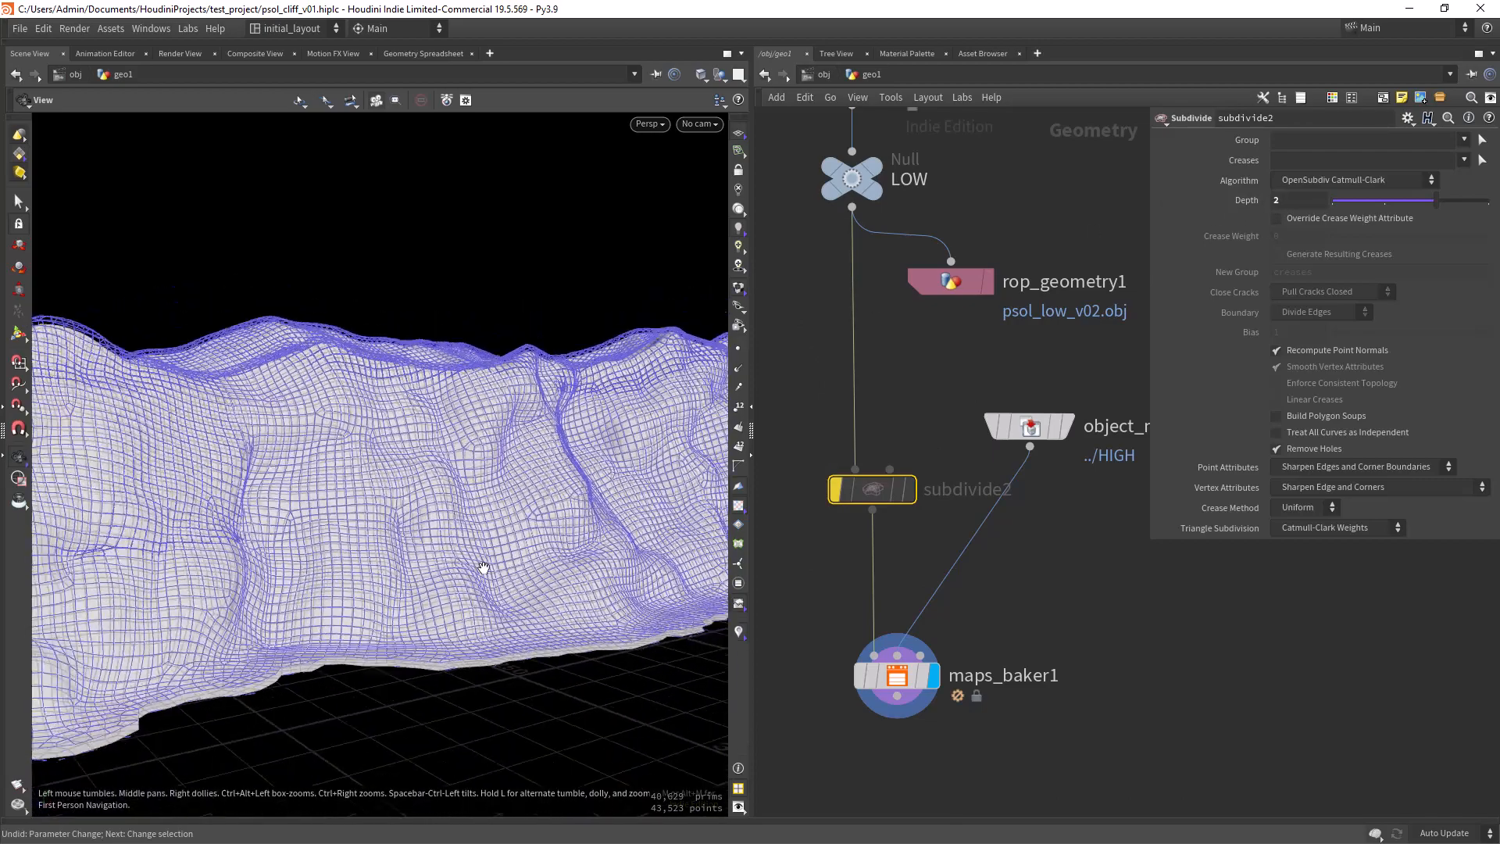
drag(486, 569, 473, 558)
mouse_move(474, 558)
right_down()
mouse_move(525, 553)
mouse_move(492, 548)
right_up()
mouse_move(492, 548)
mouse_down()
mouse_move(574, 512)
mouse_move(492, 549)
mouse_up()
Reopen maps_baker1's parameters to review Max Trace Distance against the cliff visualization and the baker's inputs in the network
click(889, 674)
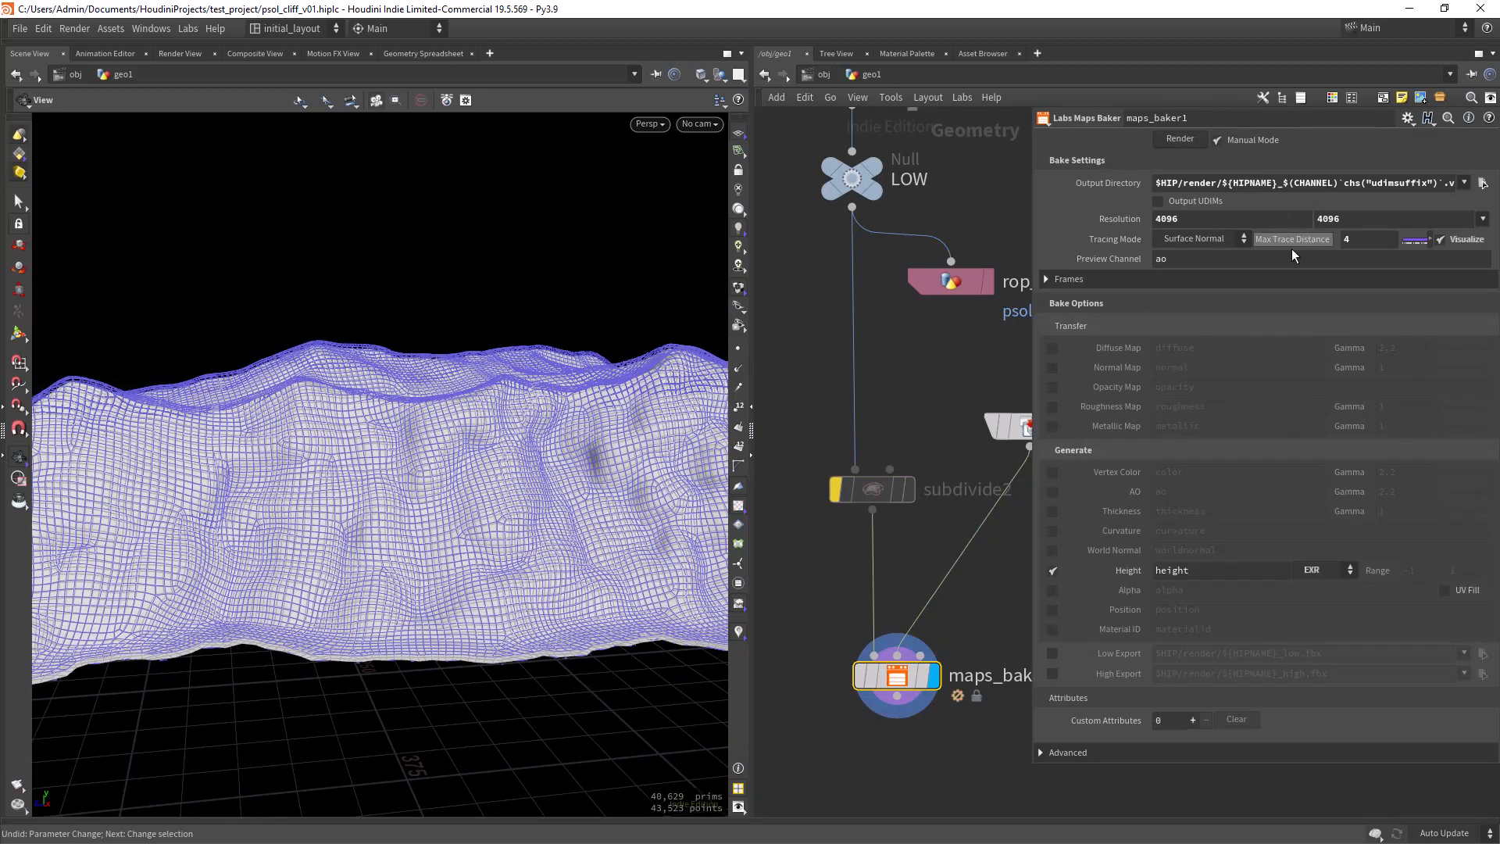
right_drag(536, 542, 539, 473)
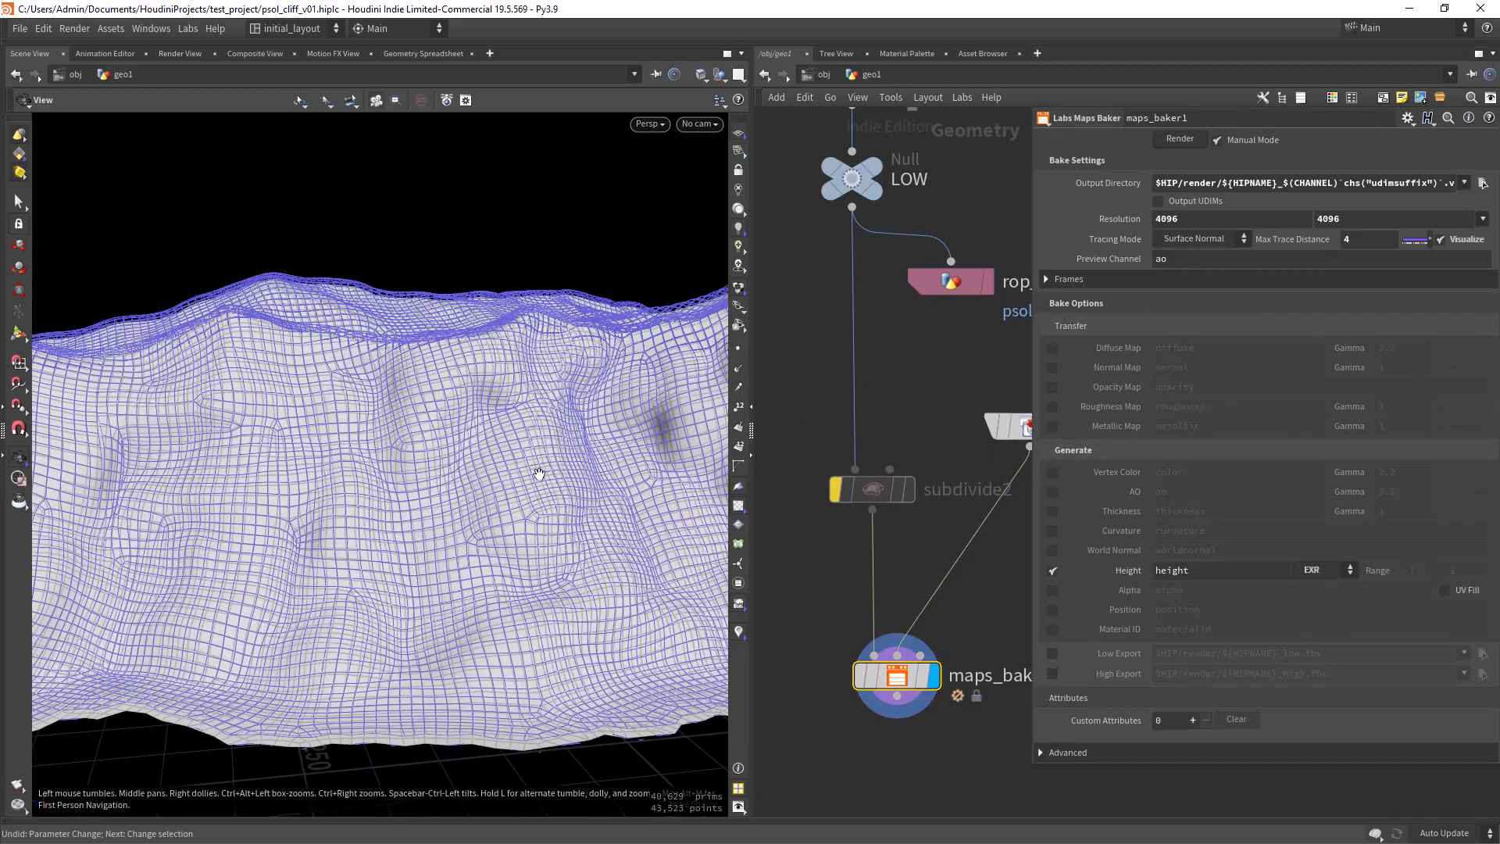
drag(539, 473, 554, 435)
right_drag(464, 453, 503, 469)
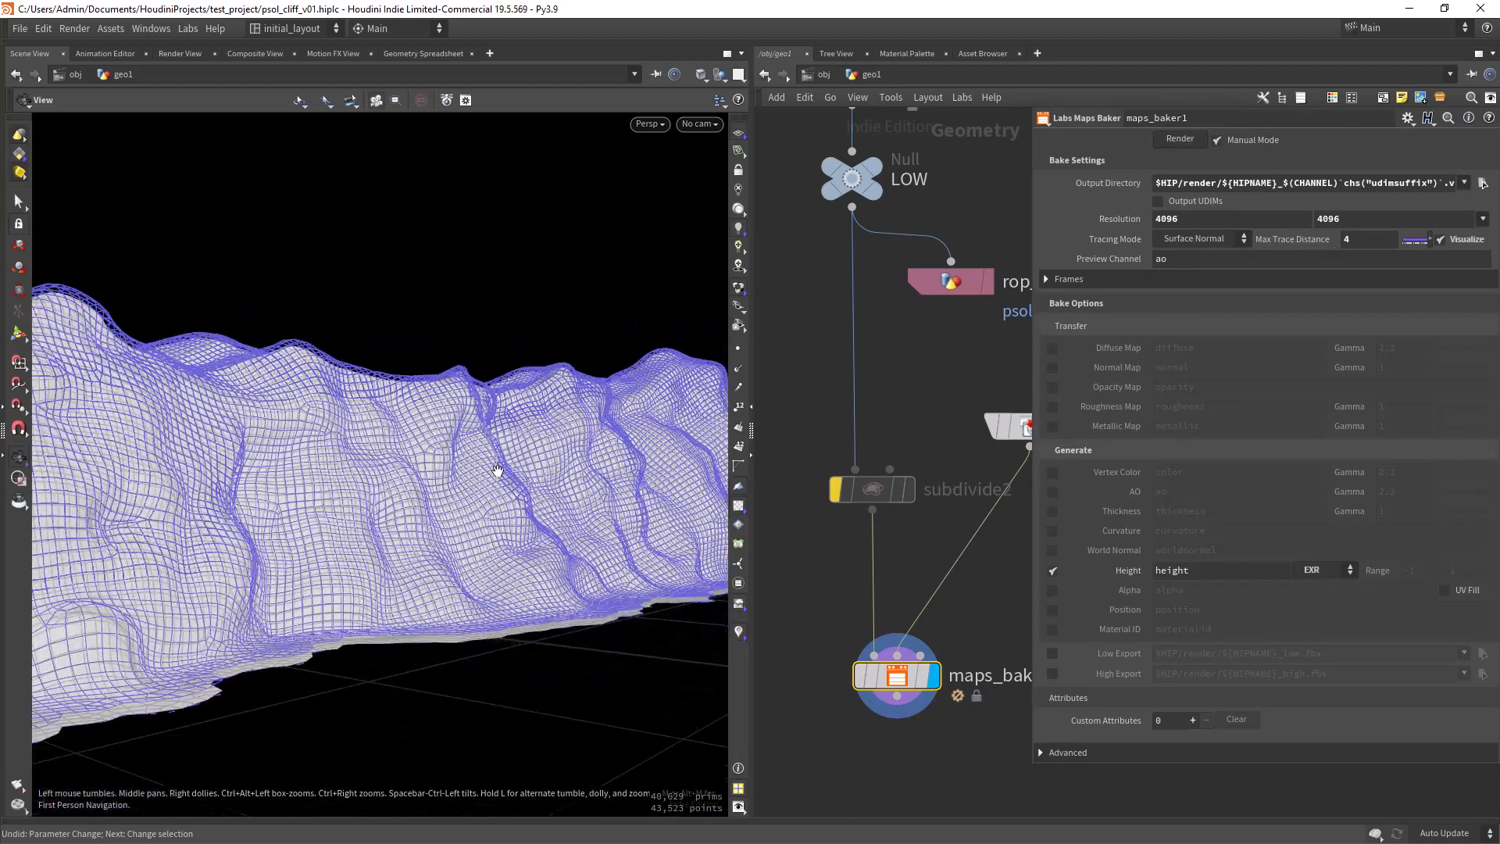
drag(502, 469, 542, 468)
middle_drag(908, 401, 869, 444)
scroll(870, 439, down, 2)
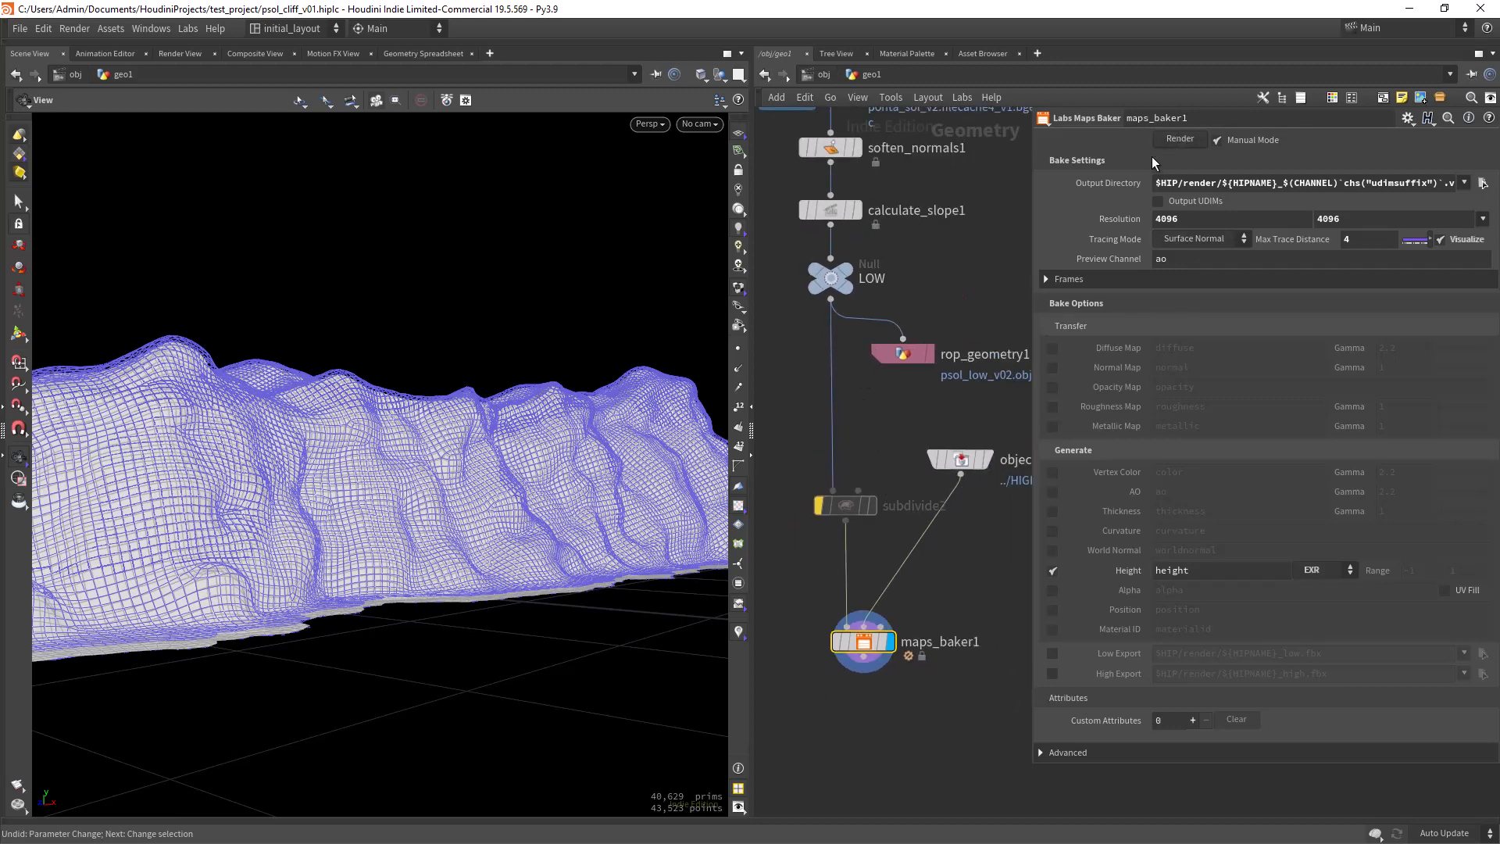
scroll(879, 278, down, 2)
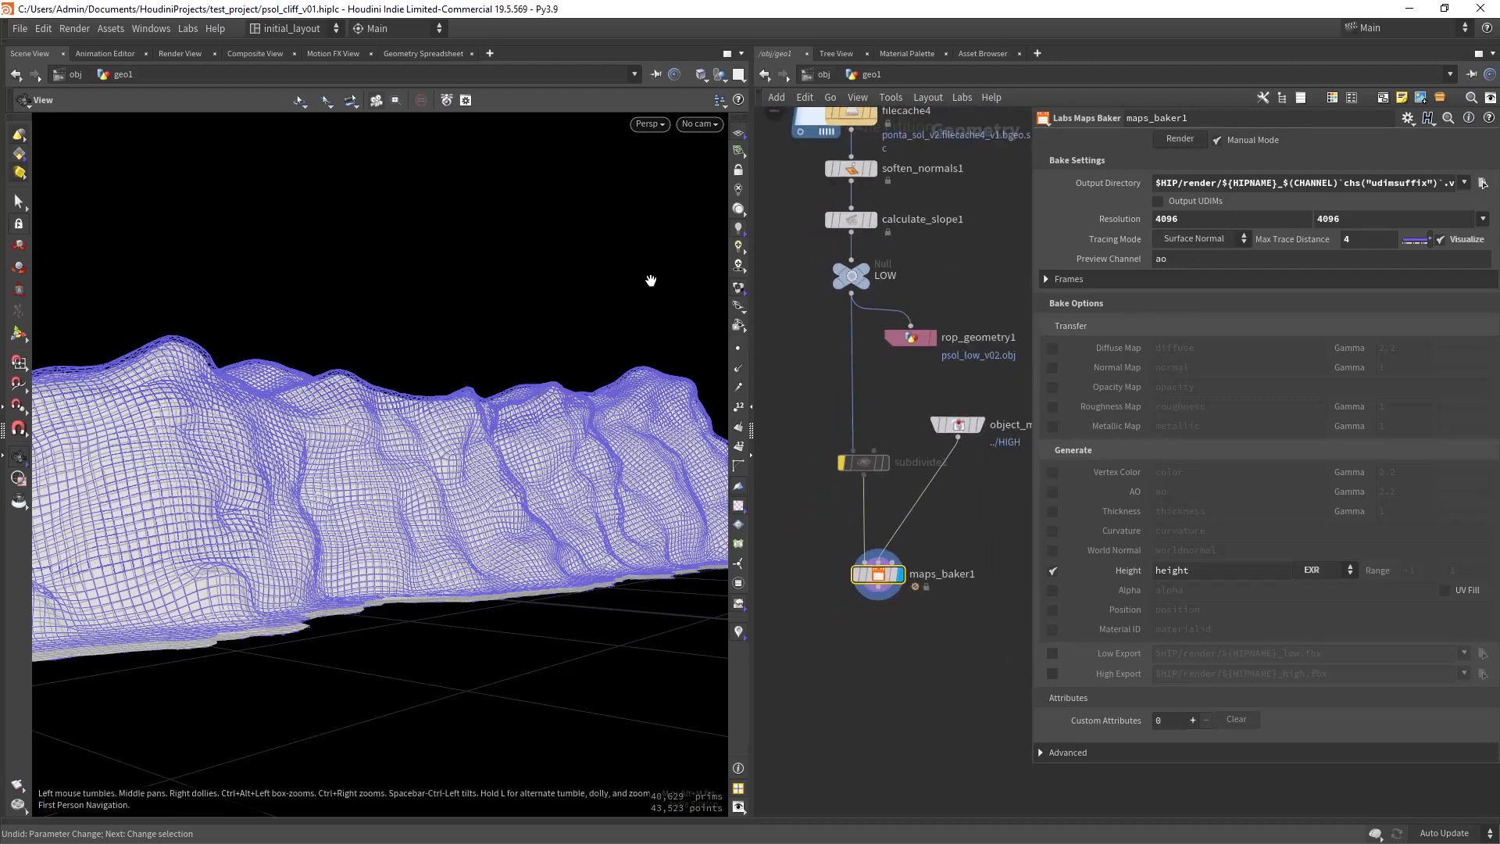
Switch to the composite view and display the baked height map ponta_sol_v3_height.exr
click(256, 54)
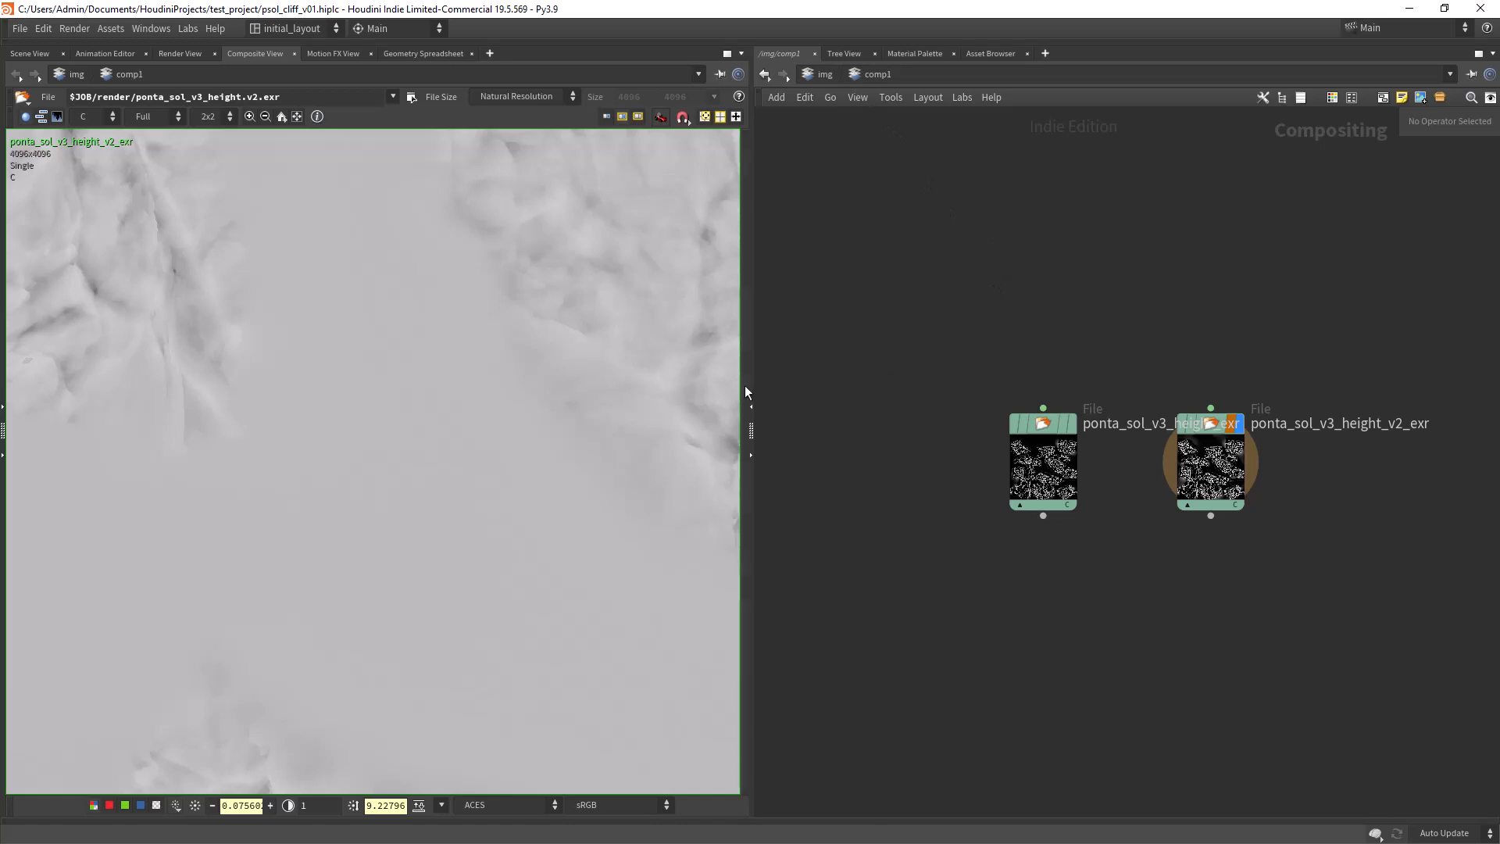
right_drag(534, 488, 385, 570)
drag(1023, 483, 437, 494)
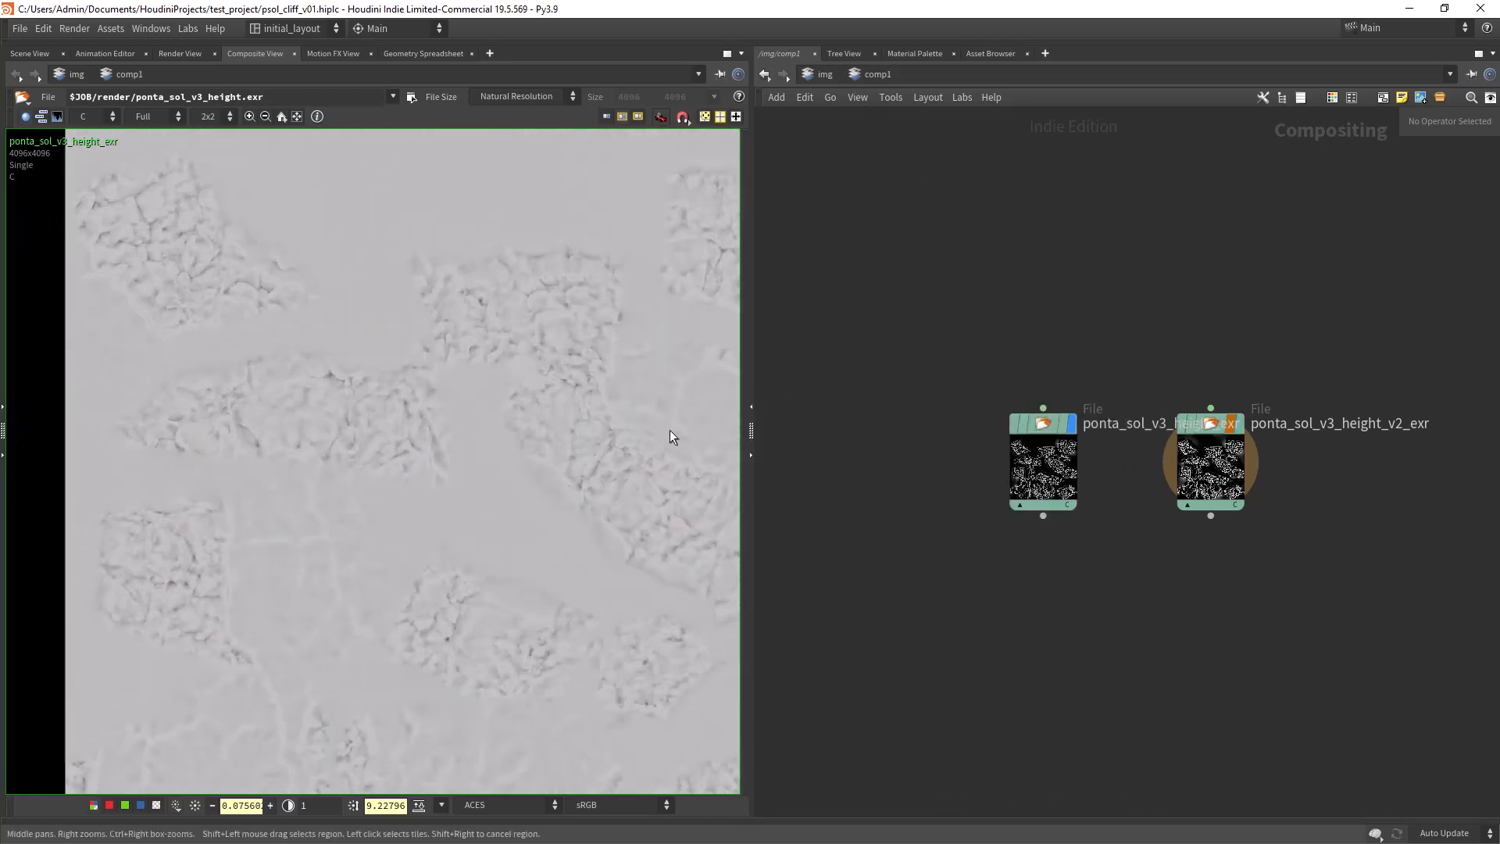
Reset the height map preview's shift to 0, halve its fitted brightness, and examine the dark gaps in the rock details up close
click(196, 807)
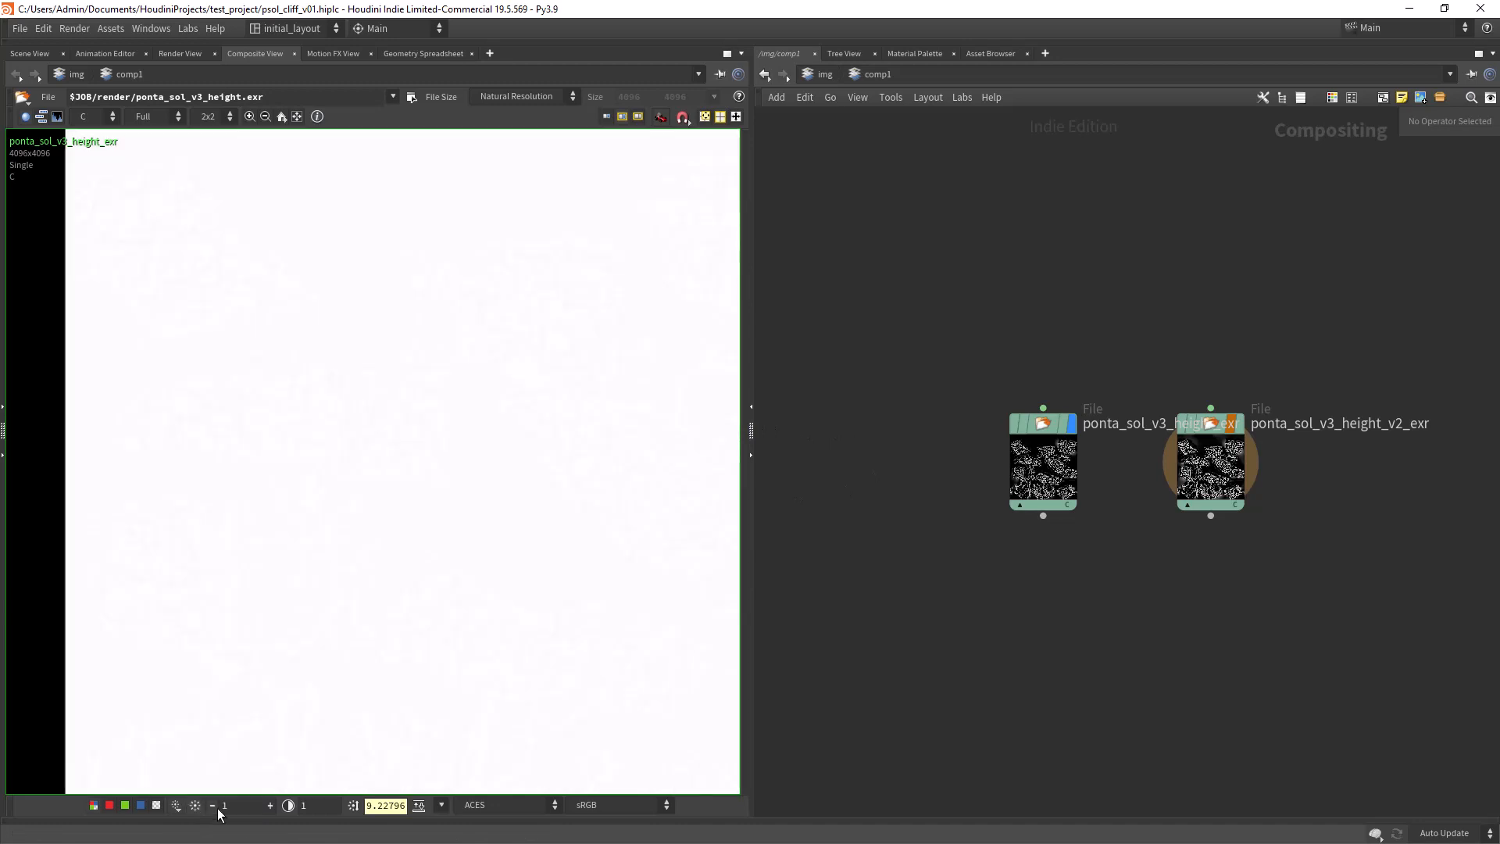
click(417, 807)
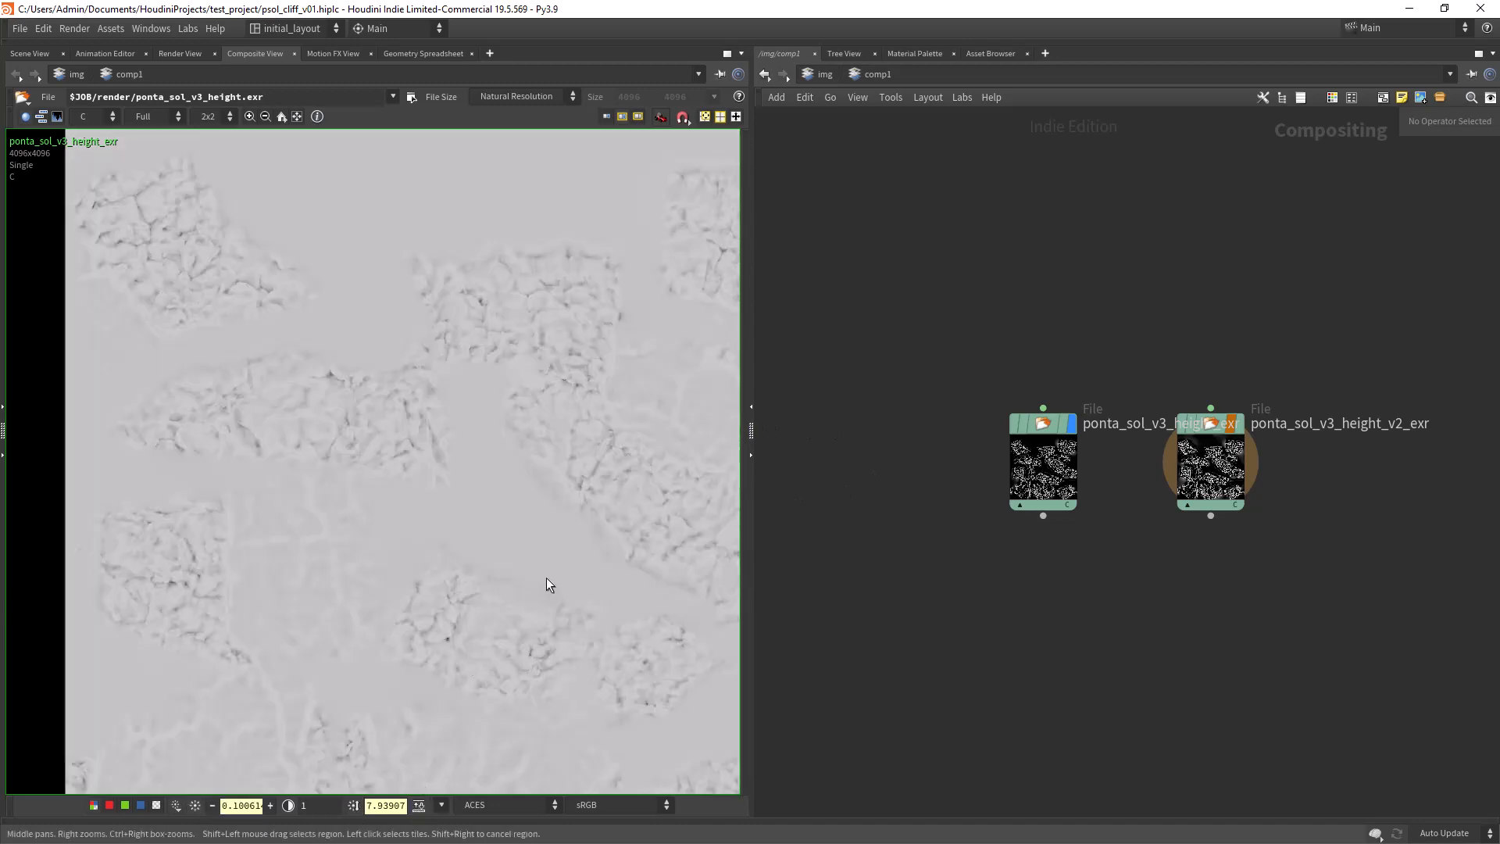
click(353, 806)
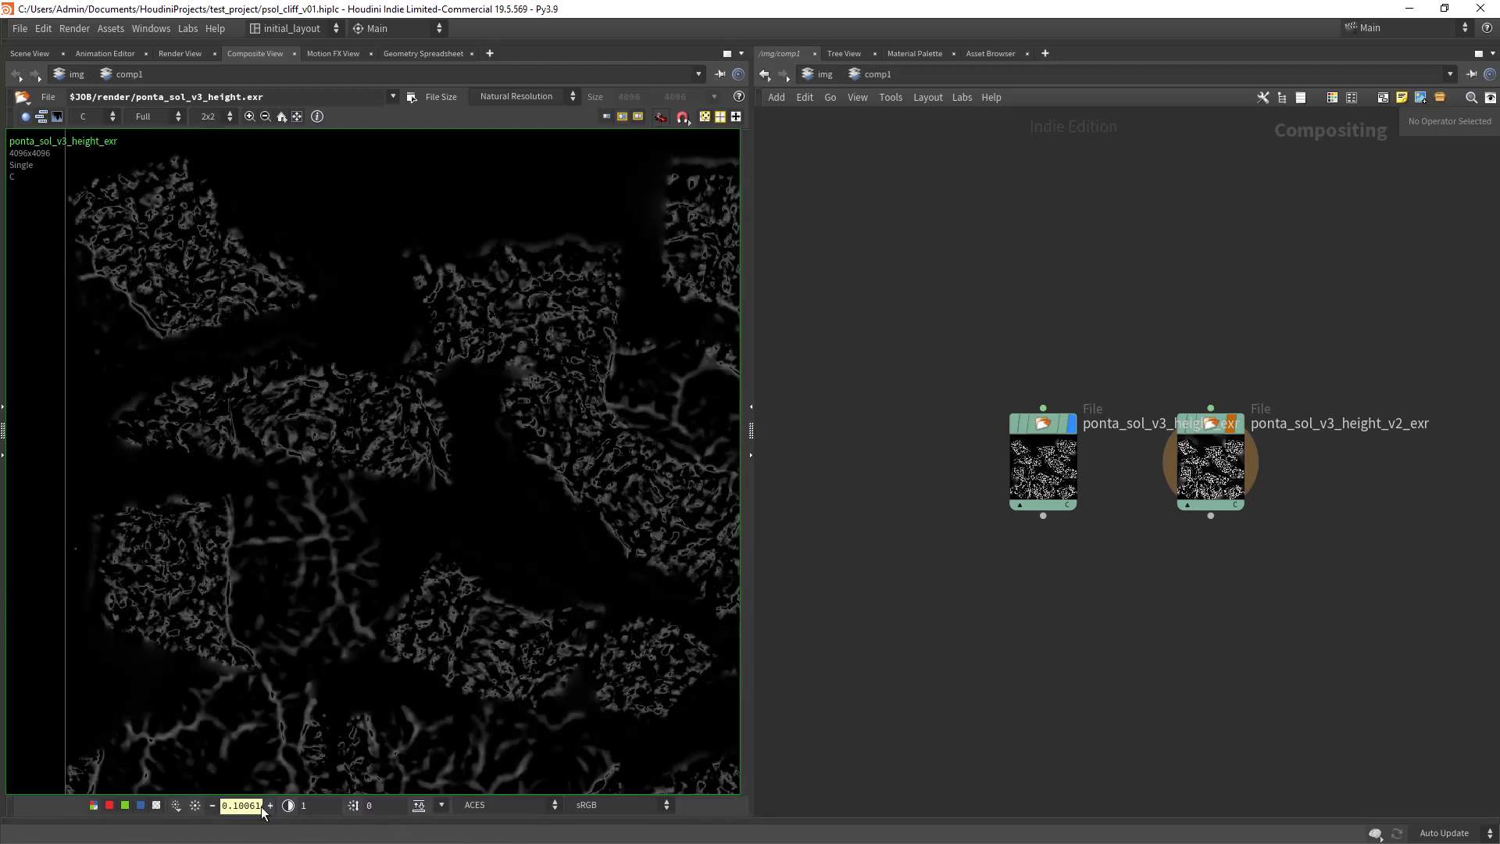
click(214, 808)
scroll(345, 628, down, 2)
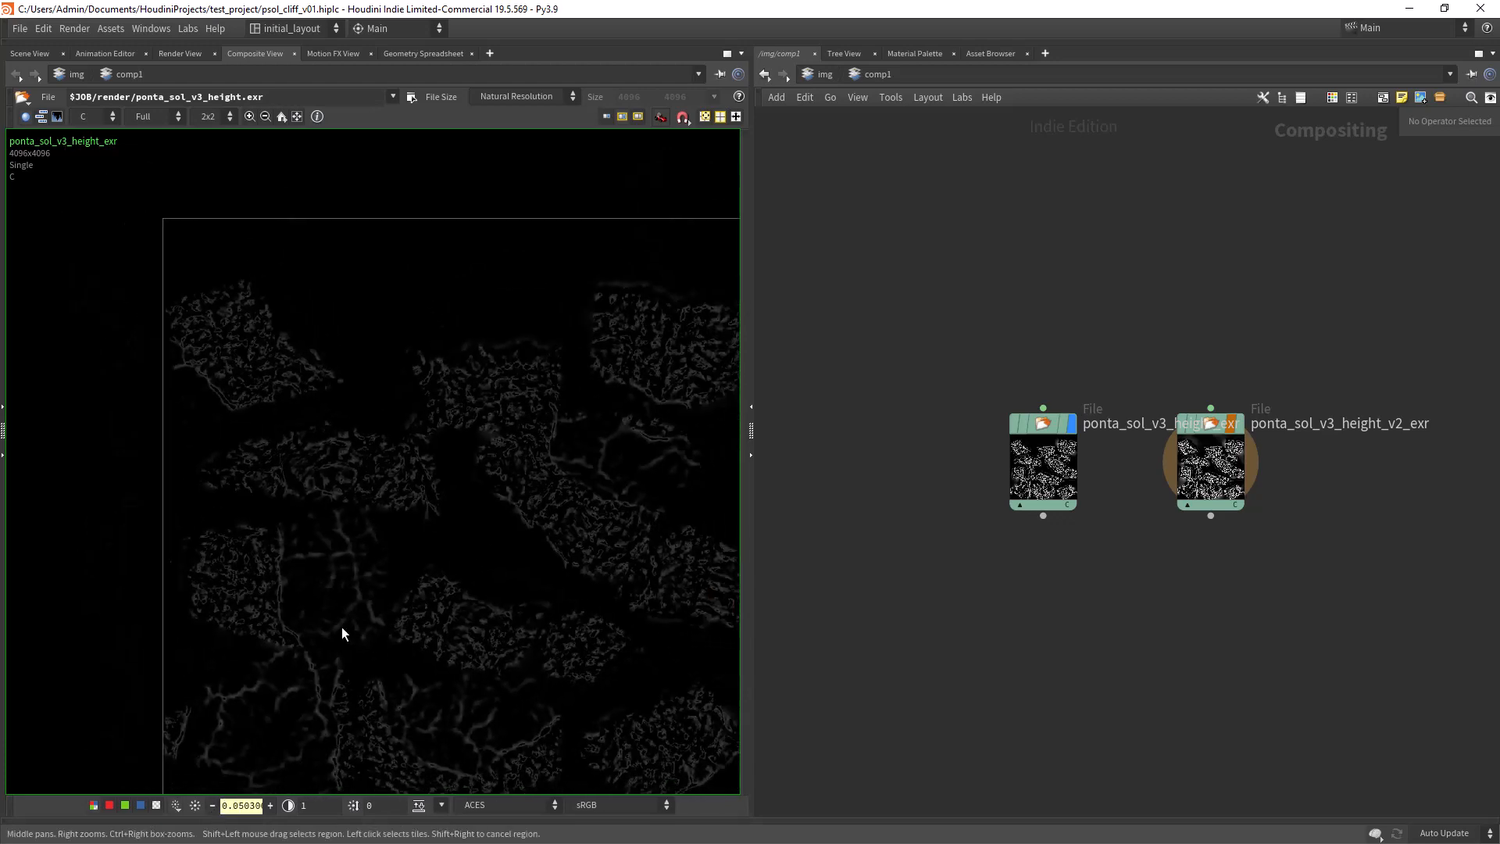
scroll(352, 525, up, 5)
scroll(364, 490, up, 2)
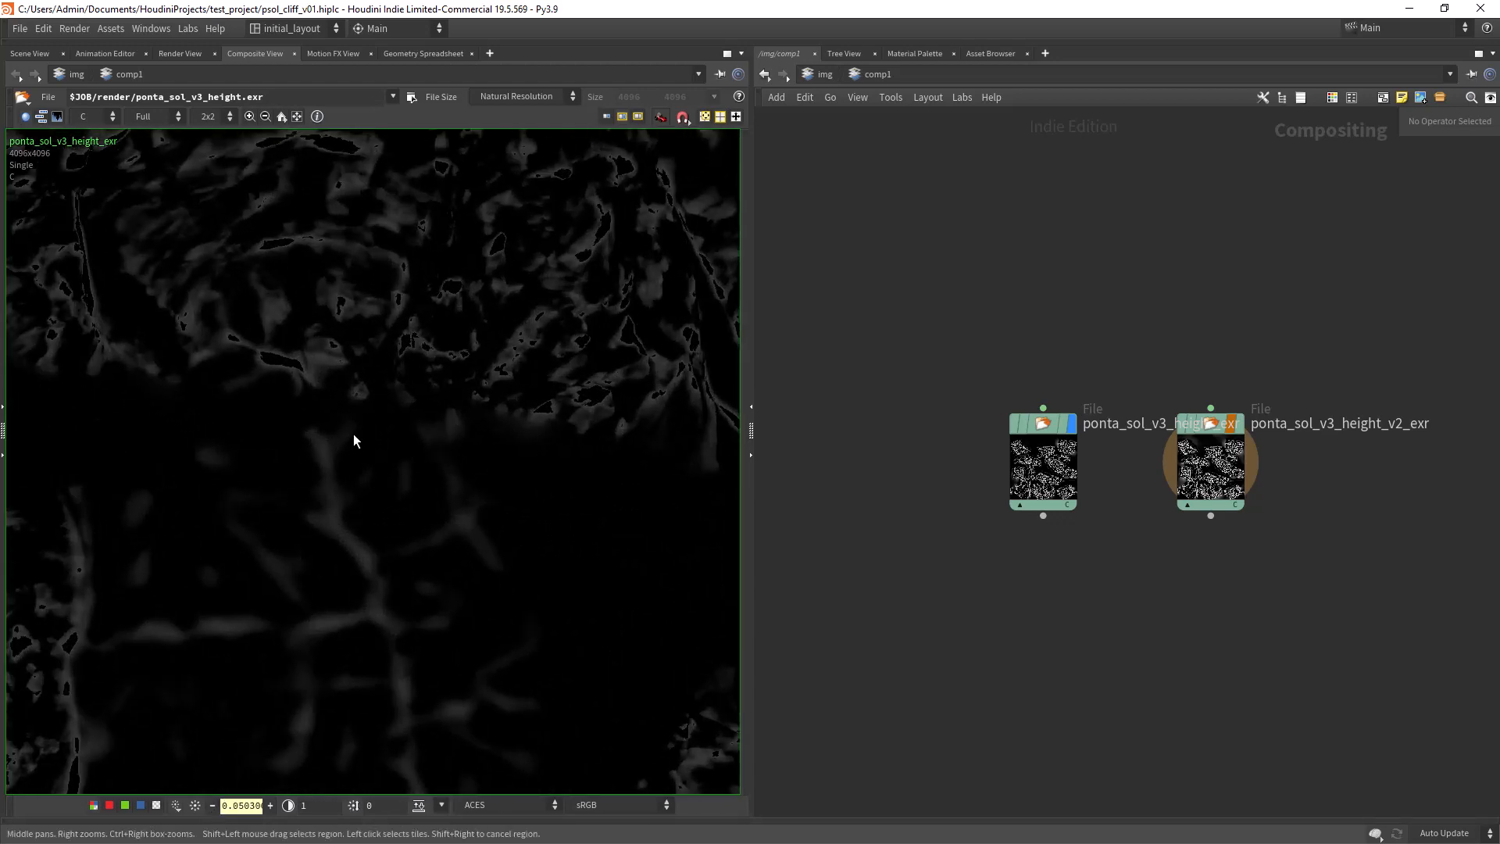
scroll(353, 434, up, 2)
scroll(427, 295, up, 2)
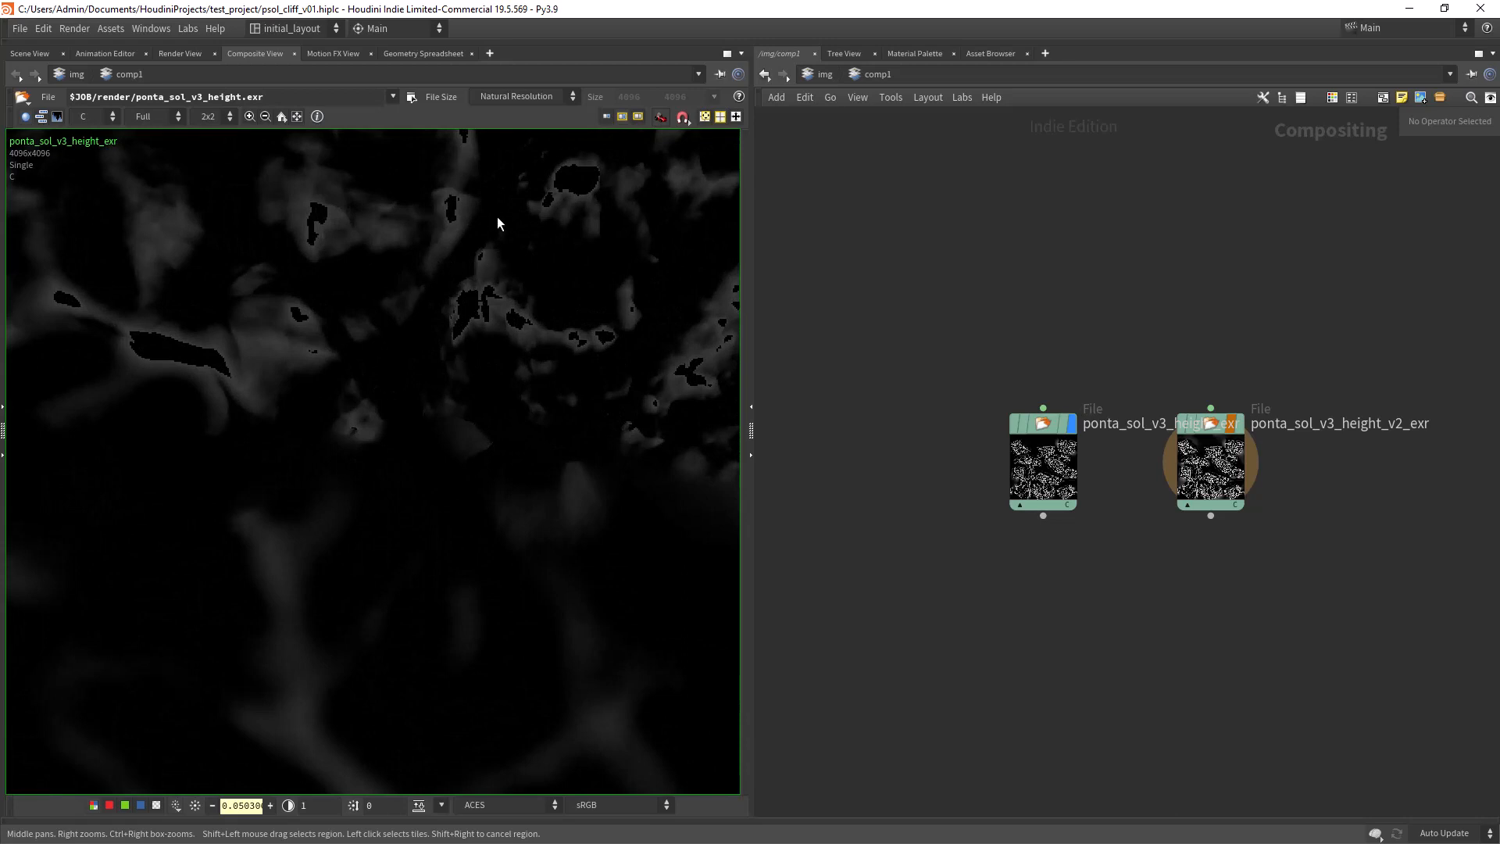
middle_drag(496, 223, 389, 397)
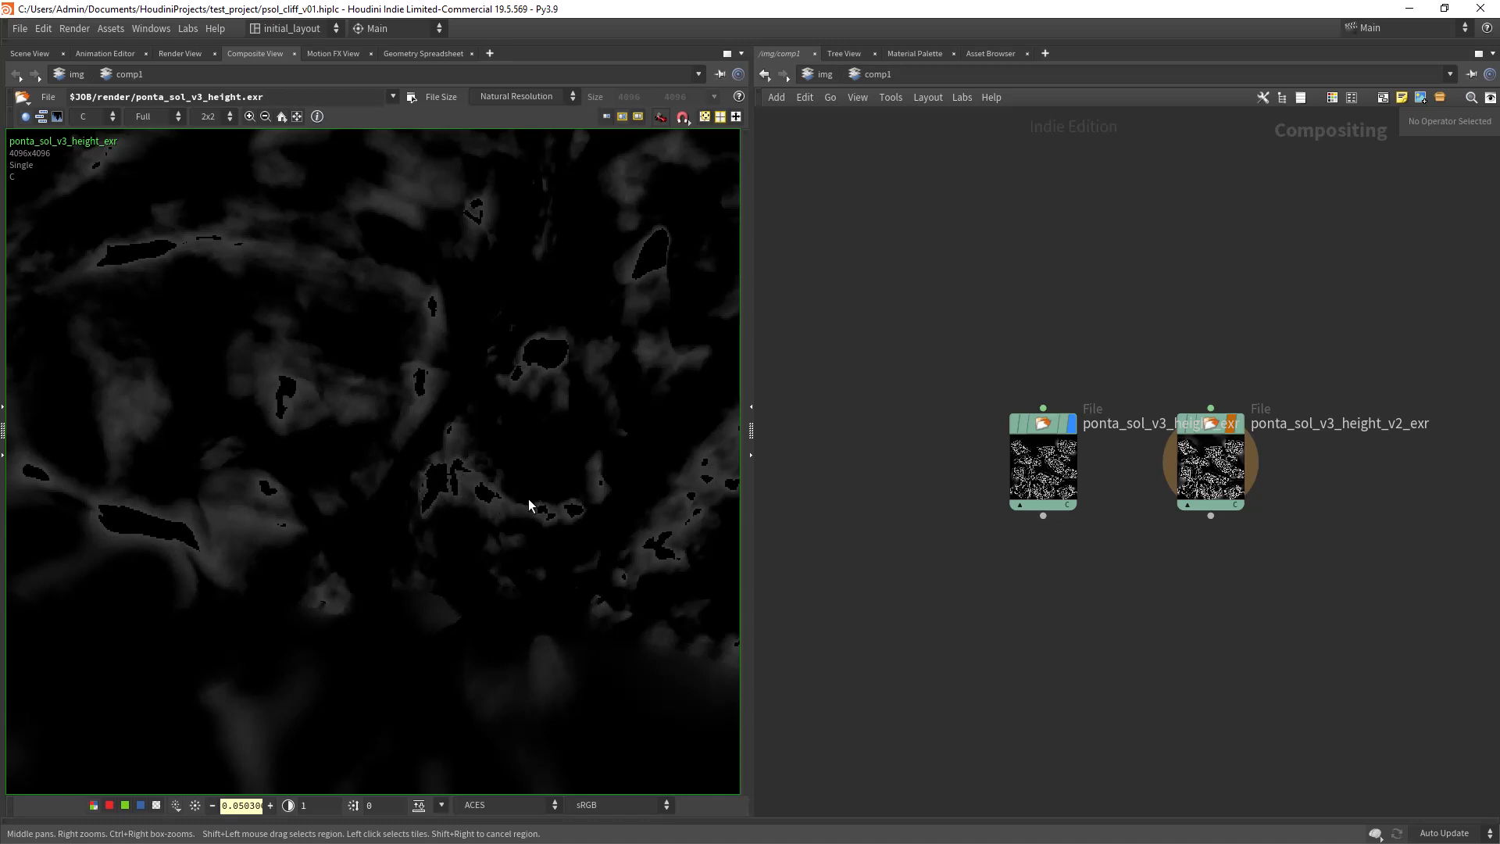
Refit the preview to the image's pixel range, reset its brightness to 1, and view the whole height map
click(419, 805)
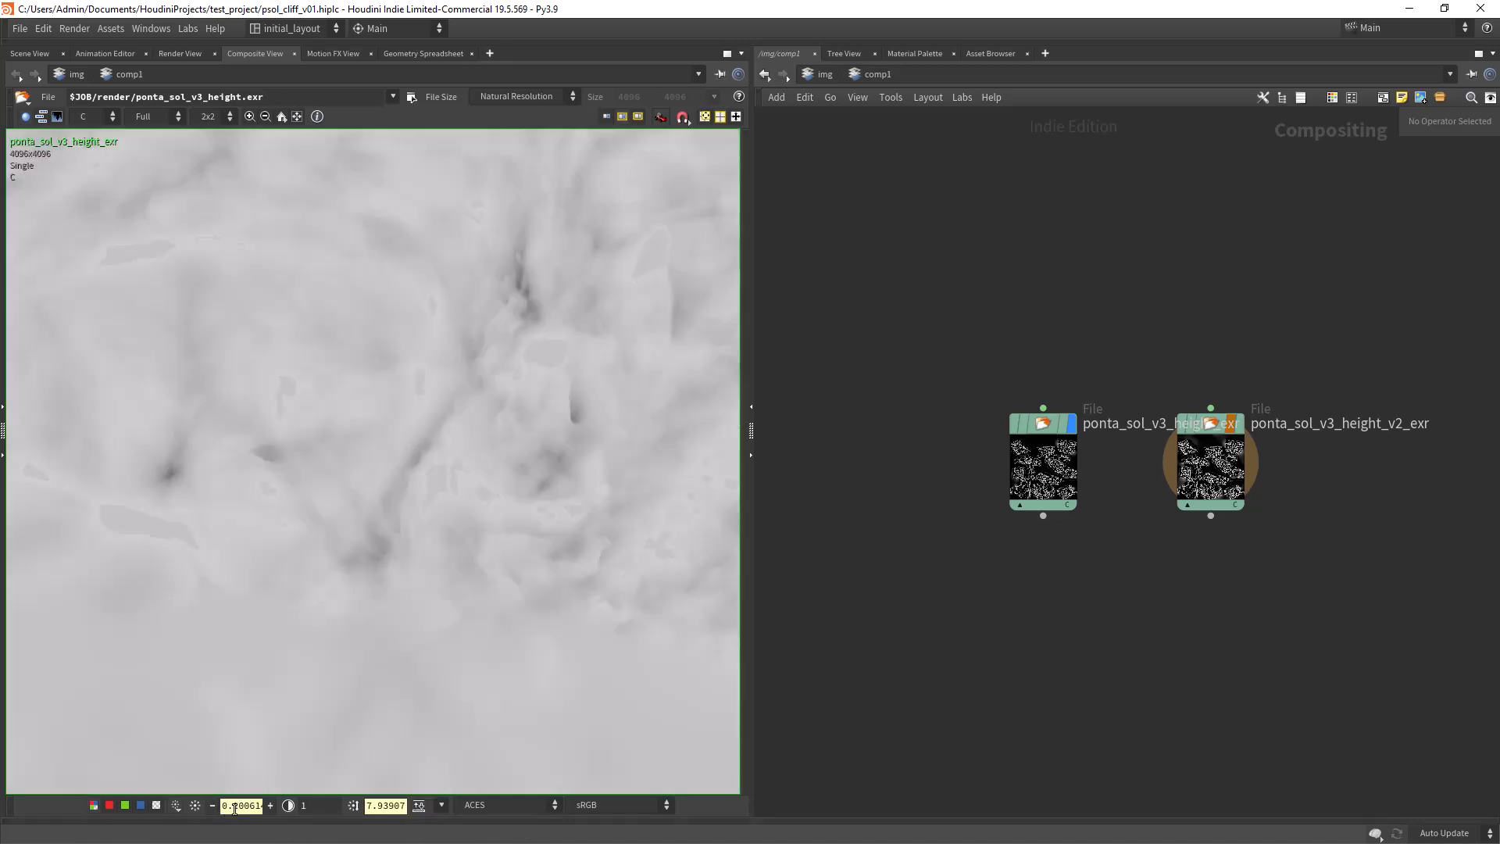
click(194, 807)
right_drag(464, 554, 221, 598)
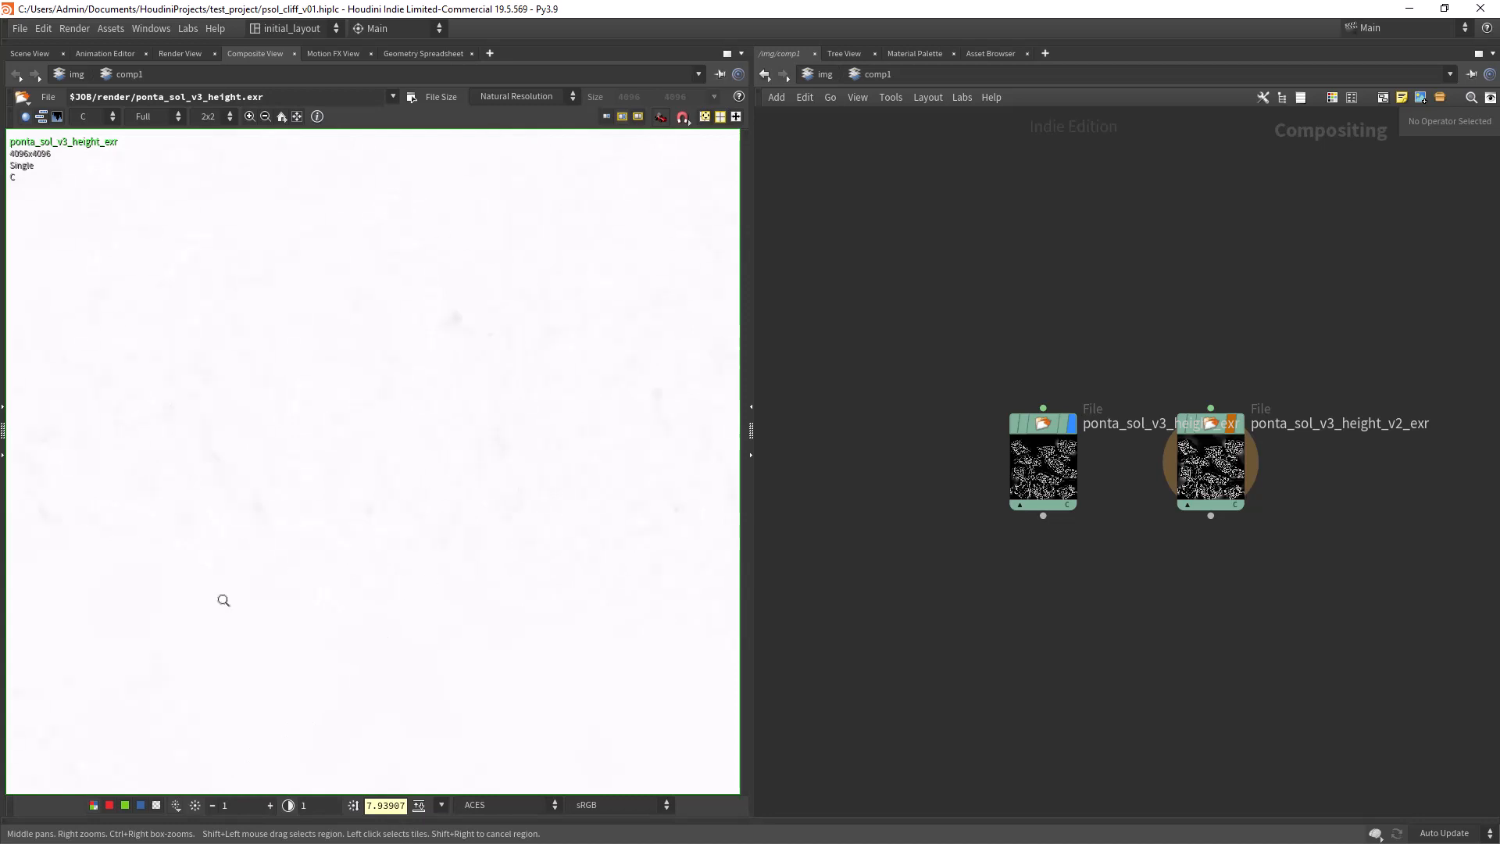
right_drag(508, 498, 271, 592)
right_drag(447, 536, 352, 563)
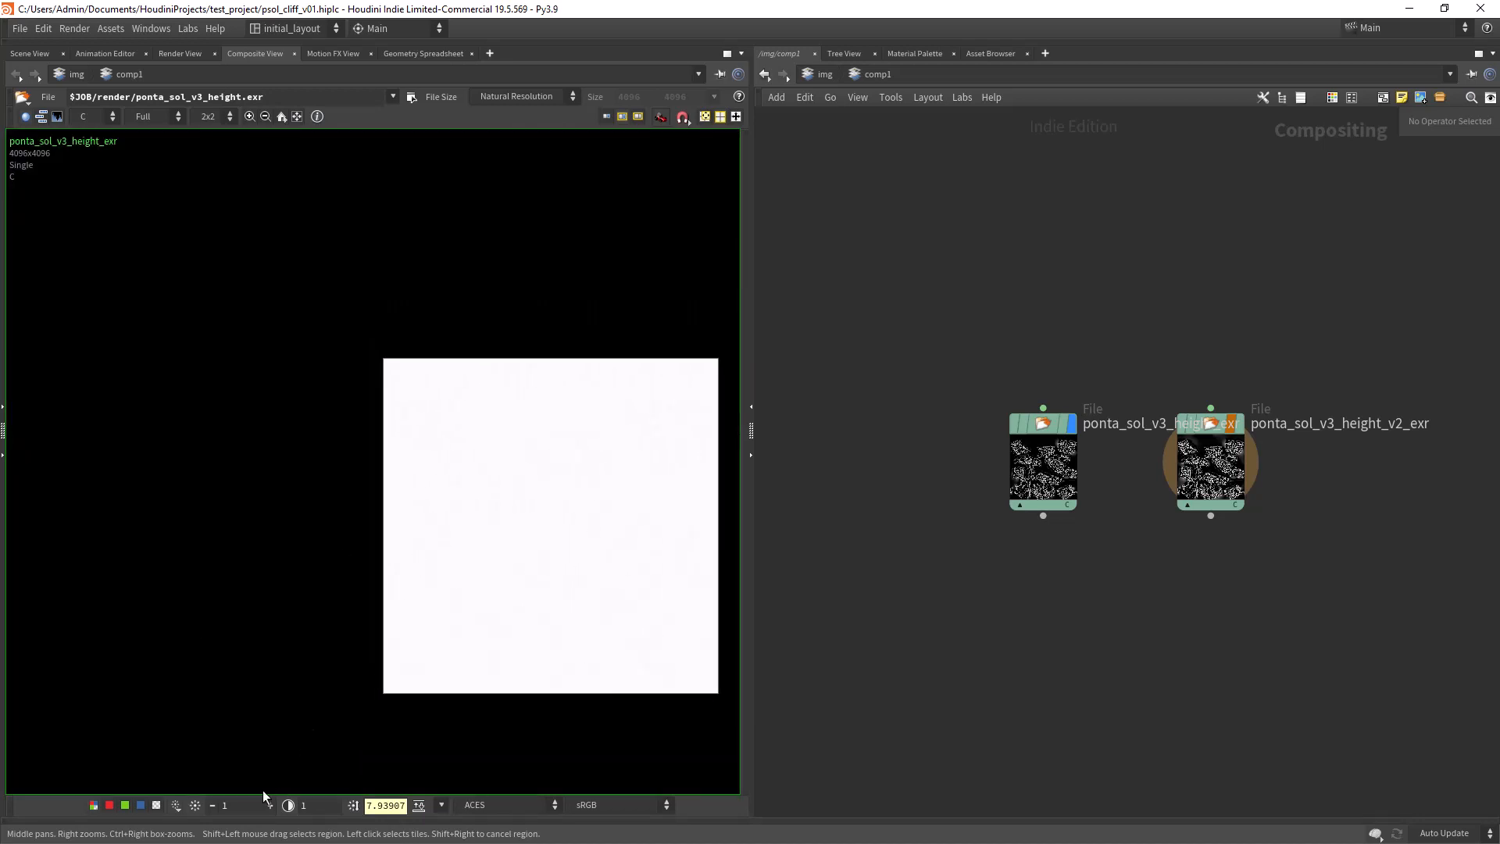
Fit the preview to the height map's full pixel range and examine the rock details across its UV islands
click(419, 804)
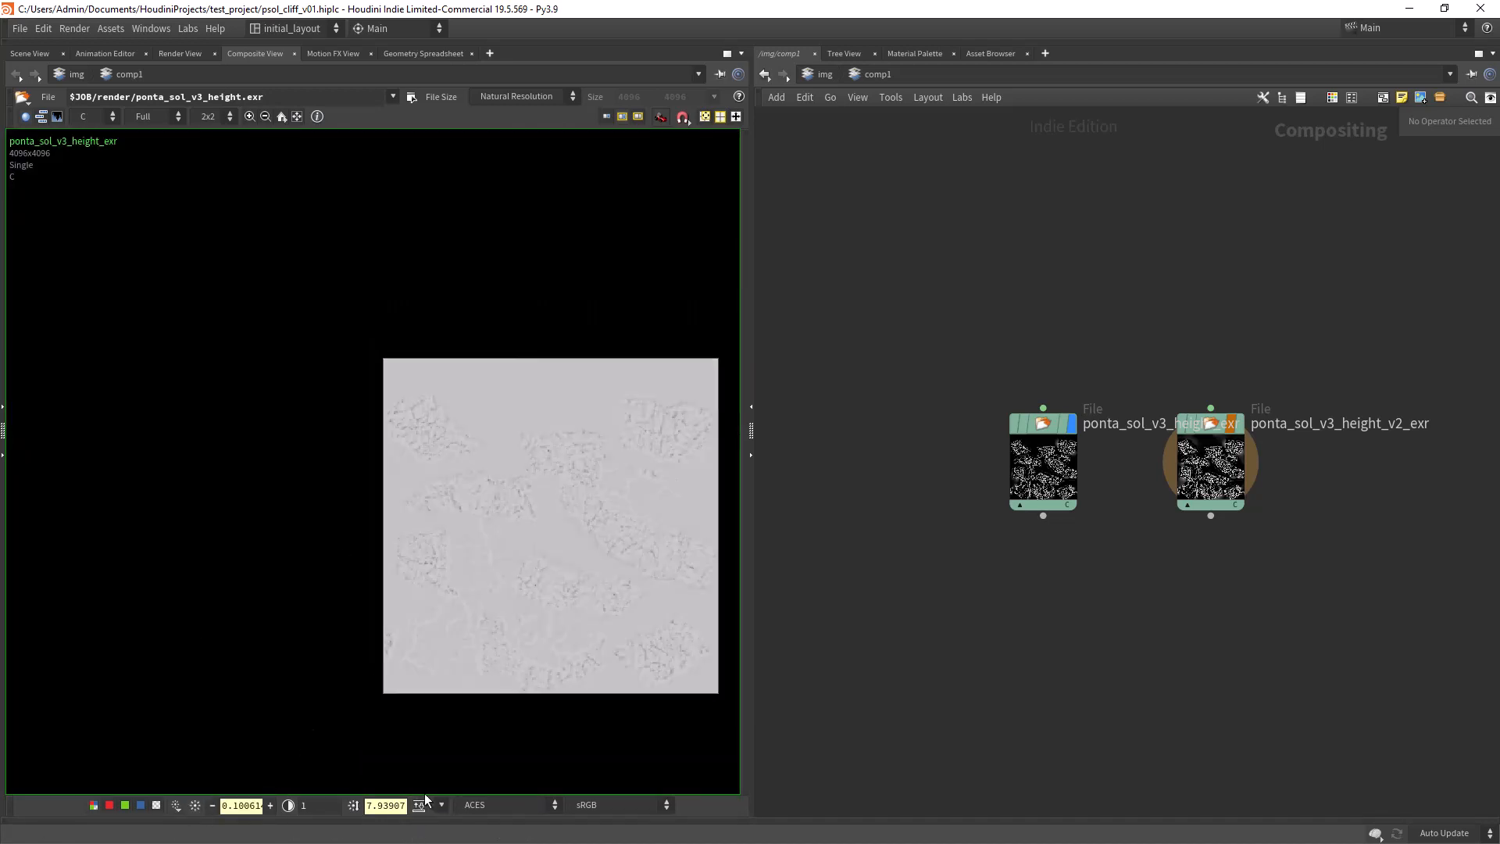
scroll(516, 547, up, 5)
scroll(508, 445, up, 2)
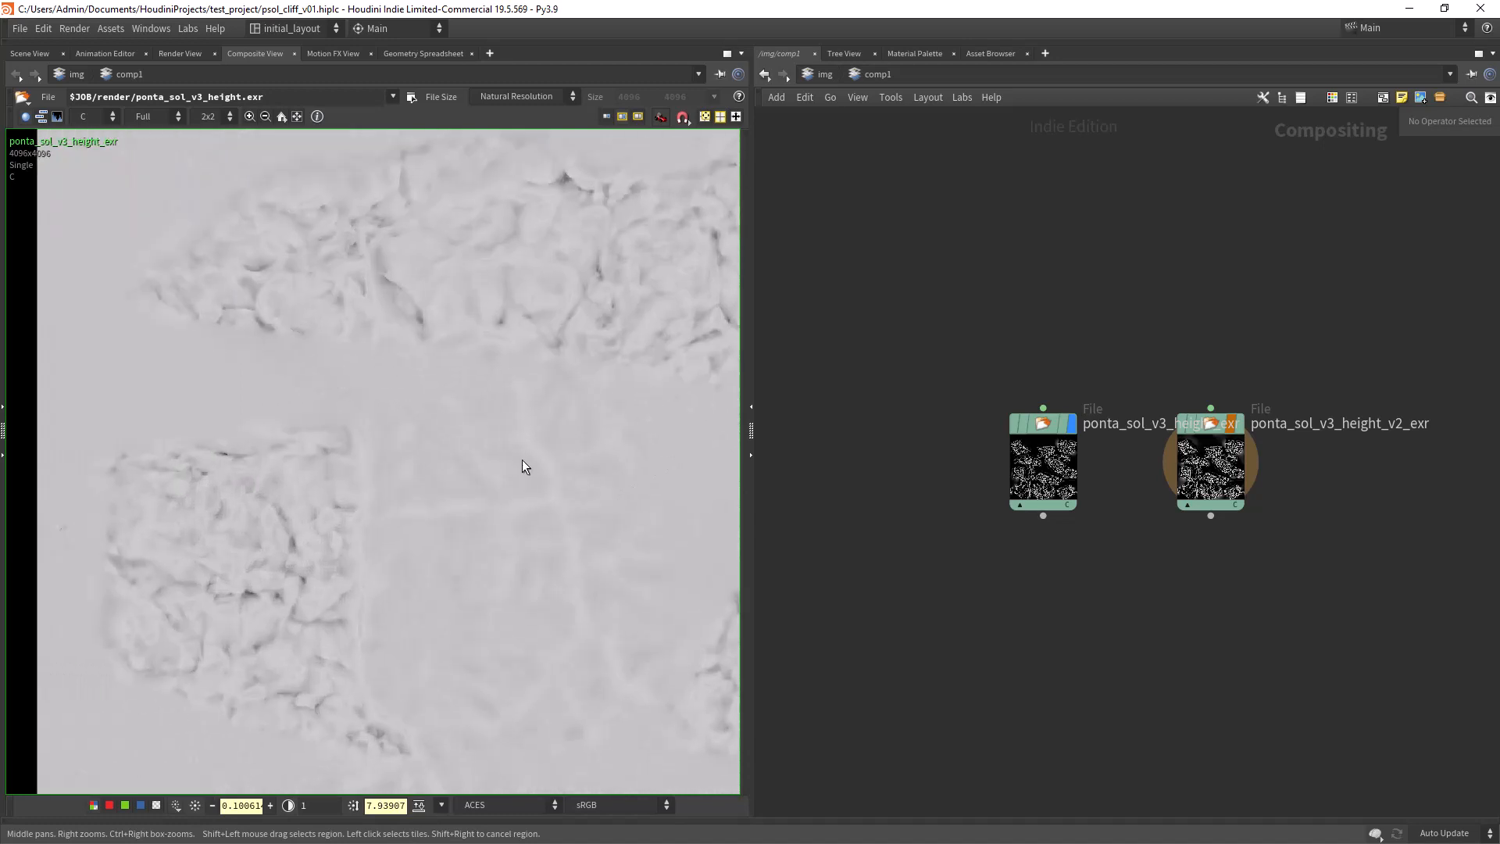
middle_drag(621, 389, 402, 542)
middle_drag(547, 445, 418, 526)
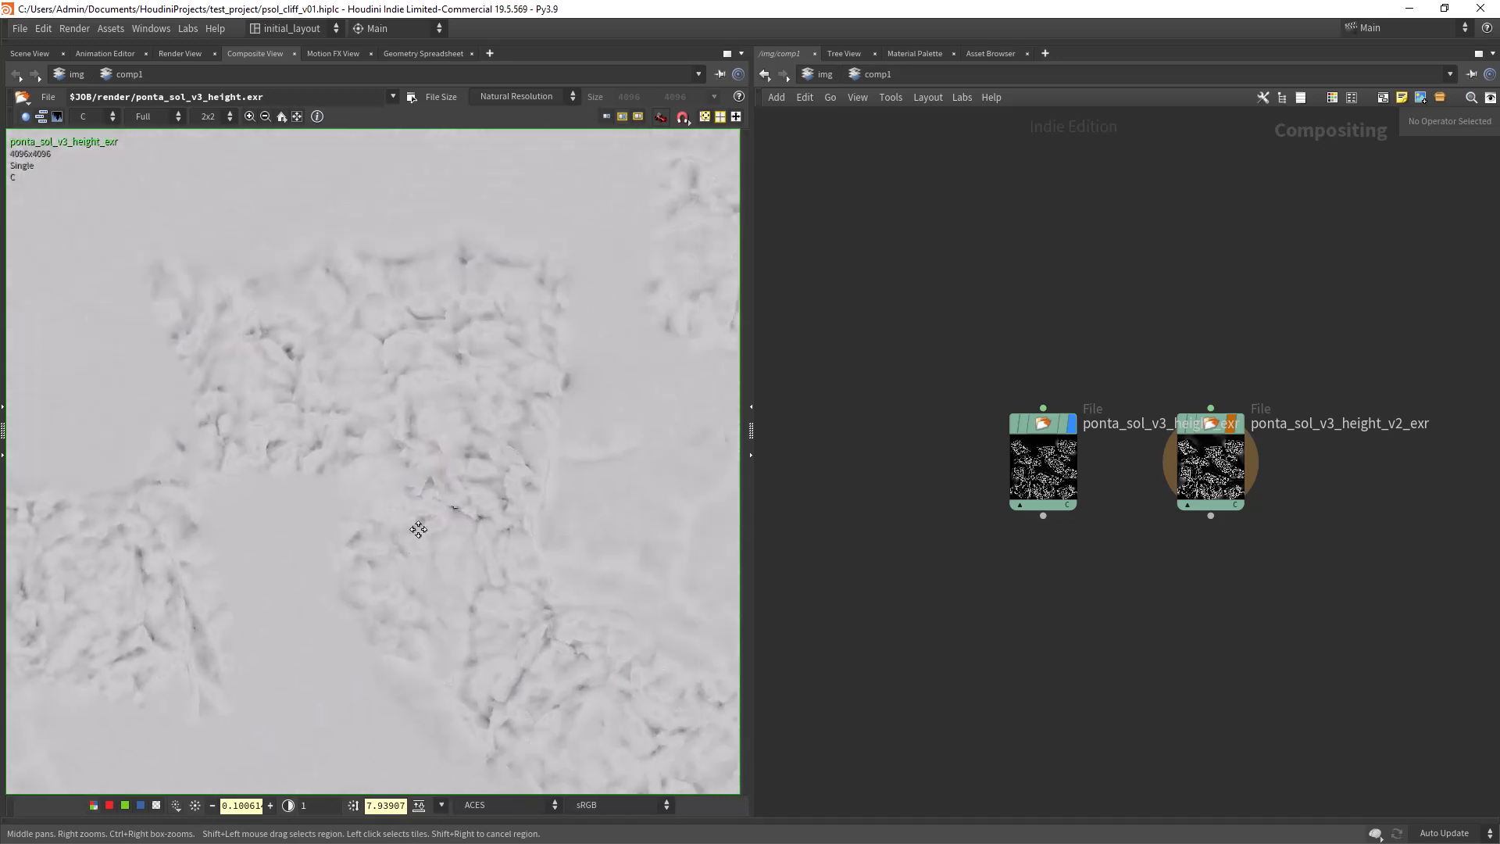
right_drag(419, 526, 500, 411)
middle_drag(499, 411, 414, 542)
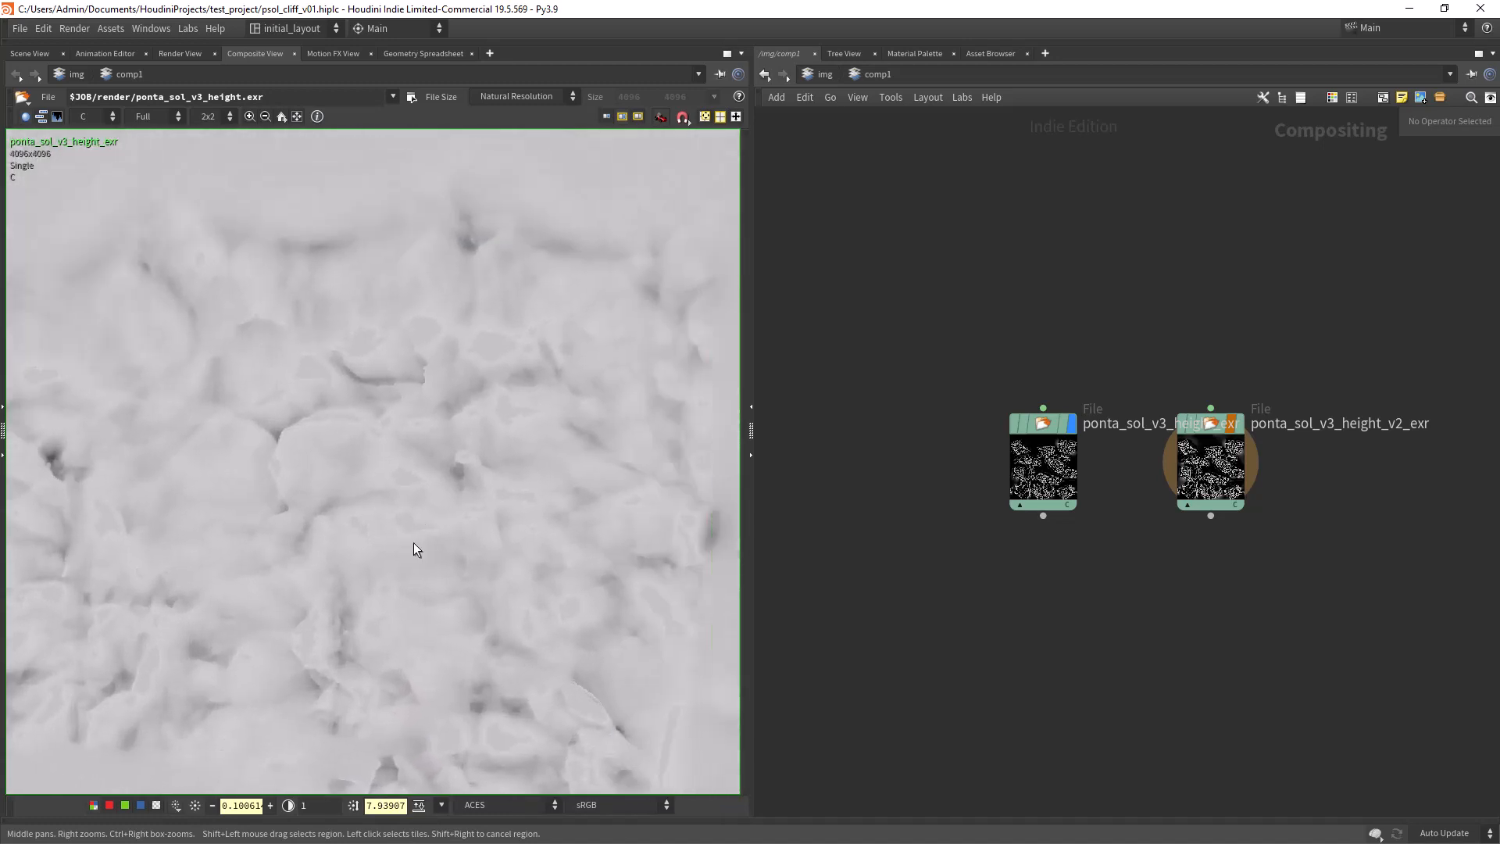
right_drag(500, 463, 419, 572)
middle_drag(419, 573, 431, 535)
right_drag(396, 528, 434, 499)
right_drag(386, 584, 520, 434)
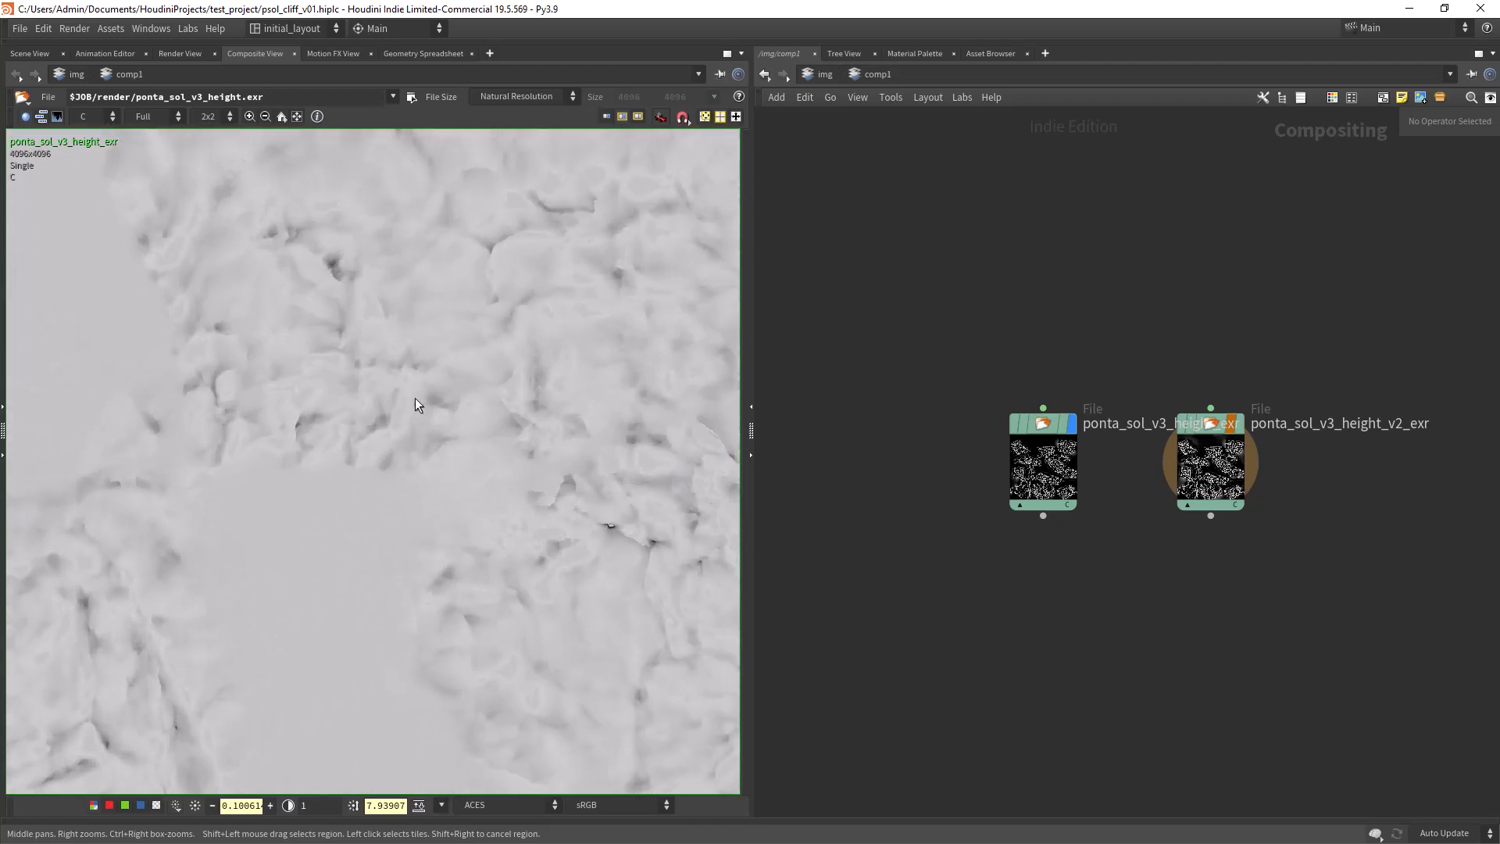
right_drag(549, 503, 474, 605)
middle_drag(474, 605, 478, 452)
mouse_move(370, 498)
right_down()
mouse_move(349, 528)
mouse_move(357, 478)
right_up()
middle_drag(358, 479, 469, 496)
right_drag(469, 497, 424, 533)
Remove the preview's shift and halve its brightness again to examine the missing patches within the ponta_sol_v3_height.exr islands
click(353, 807)
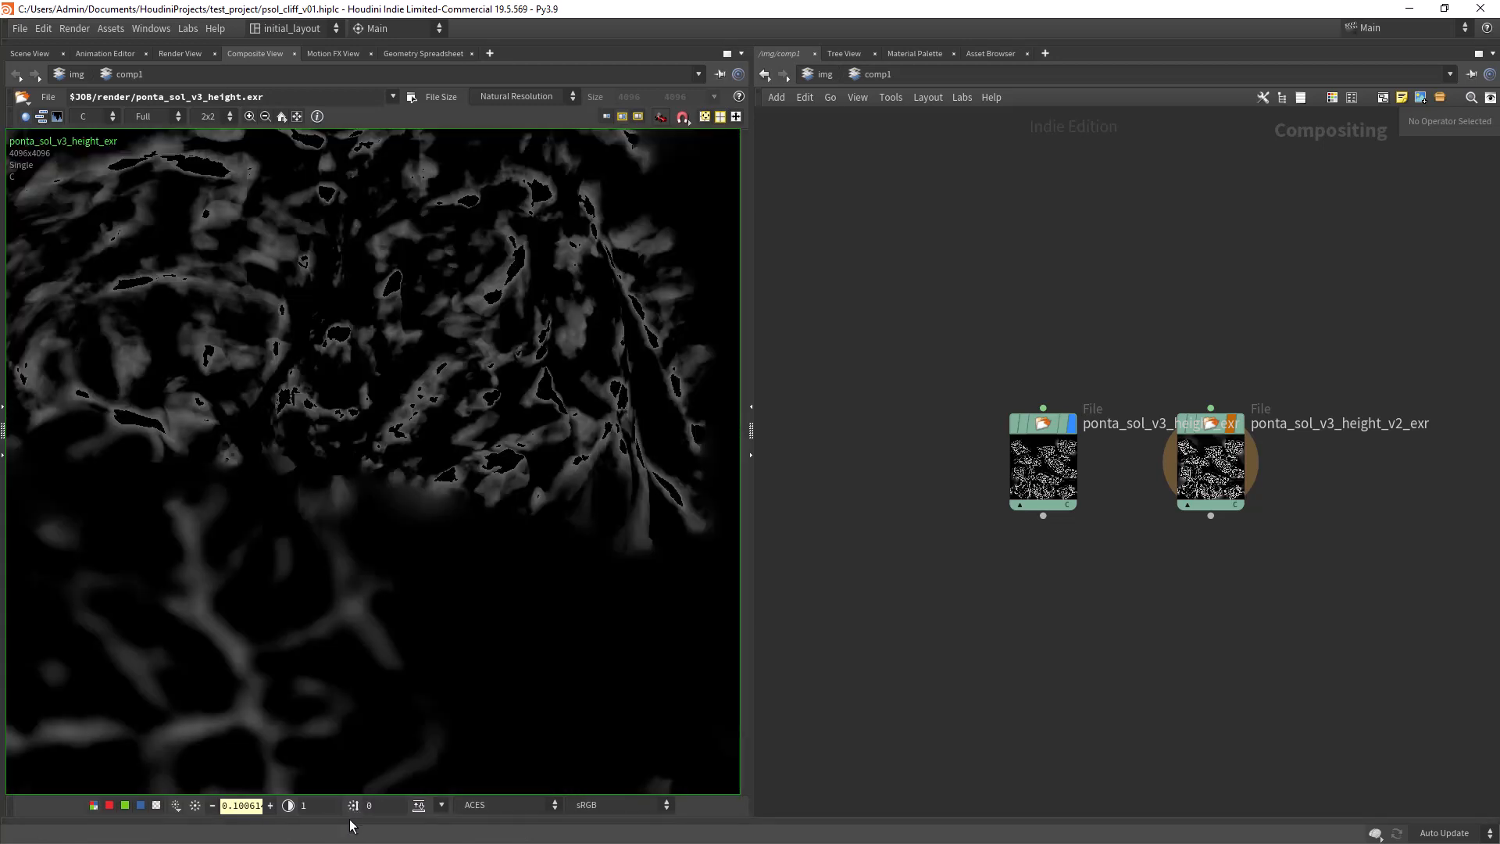
click(212, 806)
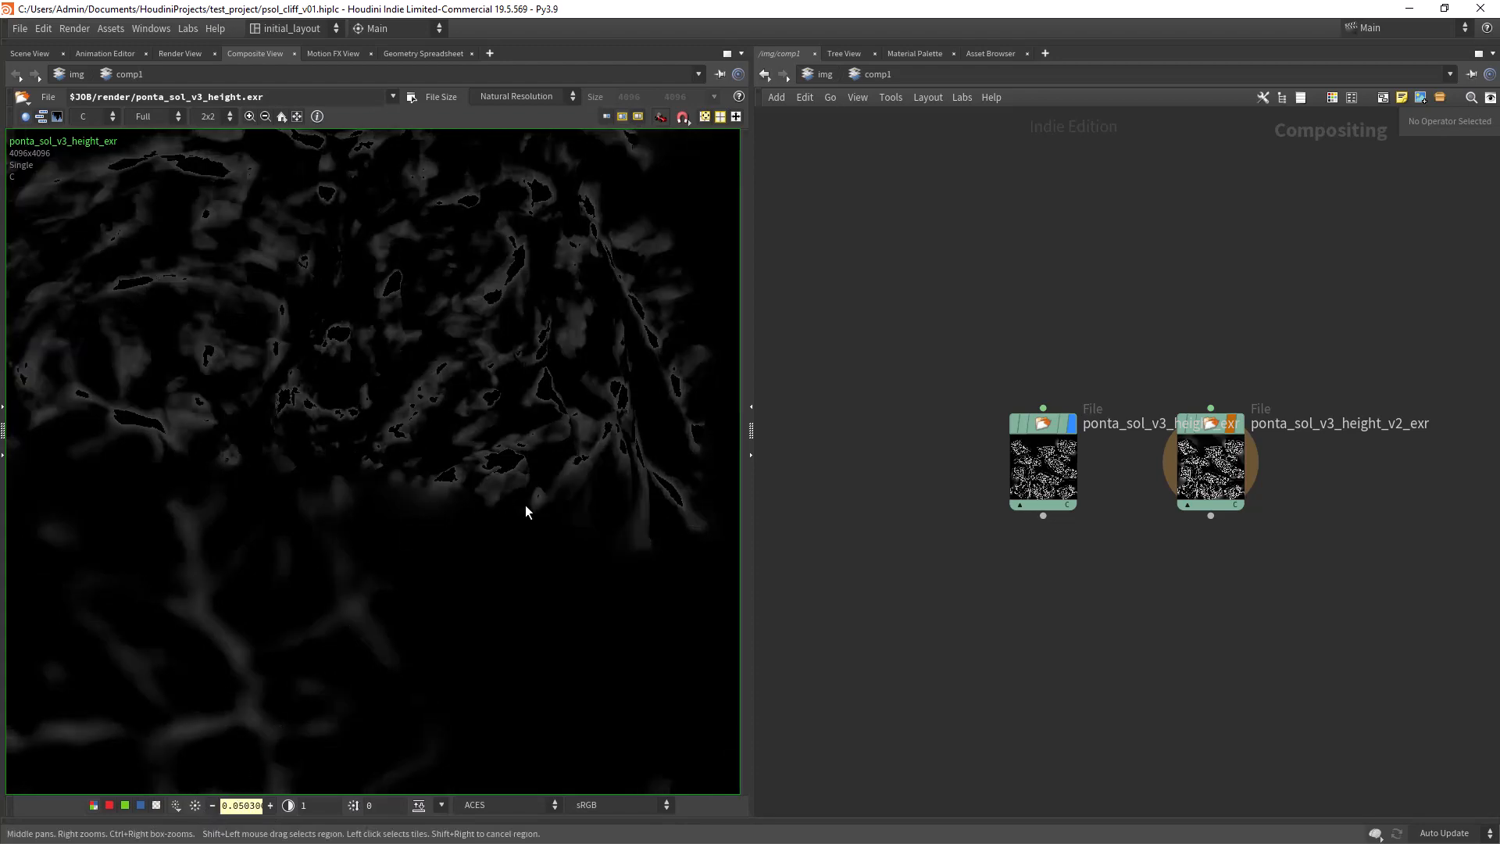
scroll(526, 506, down, 7)
scroll(407, 472, up, 5)
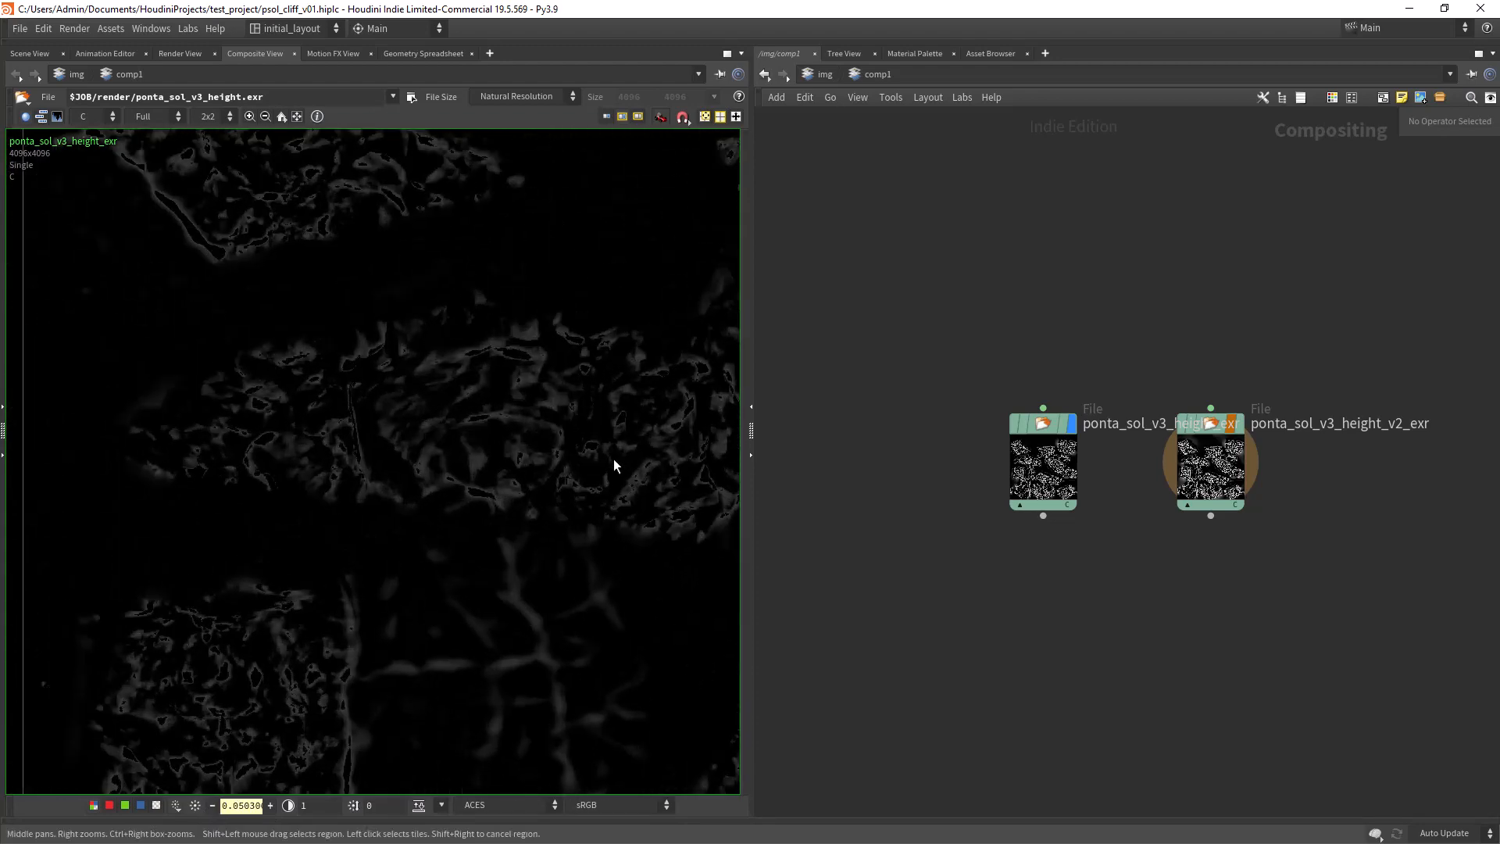
middle_drag(661, 457, 434, 492)
scroll(457, 476, up, 5)
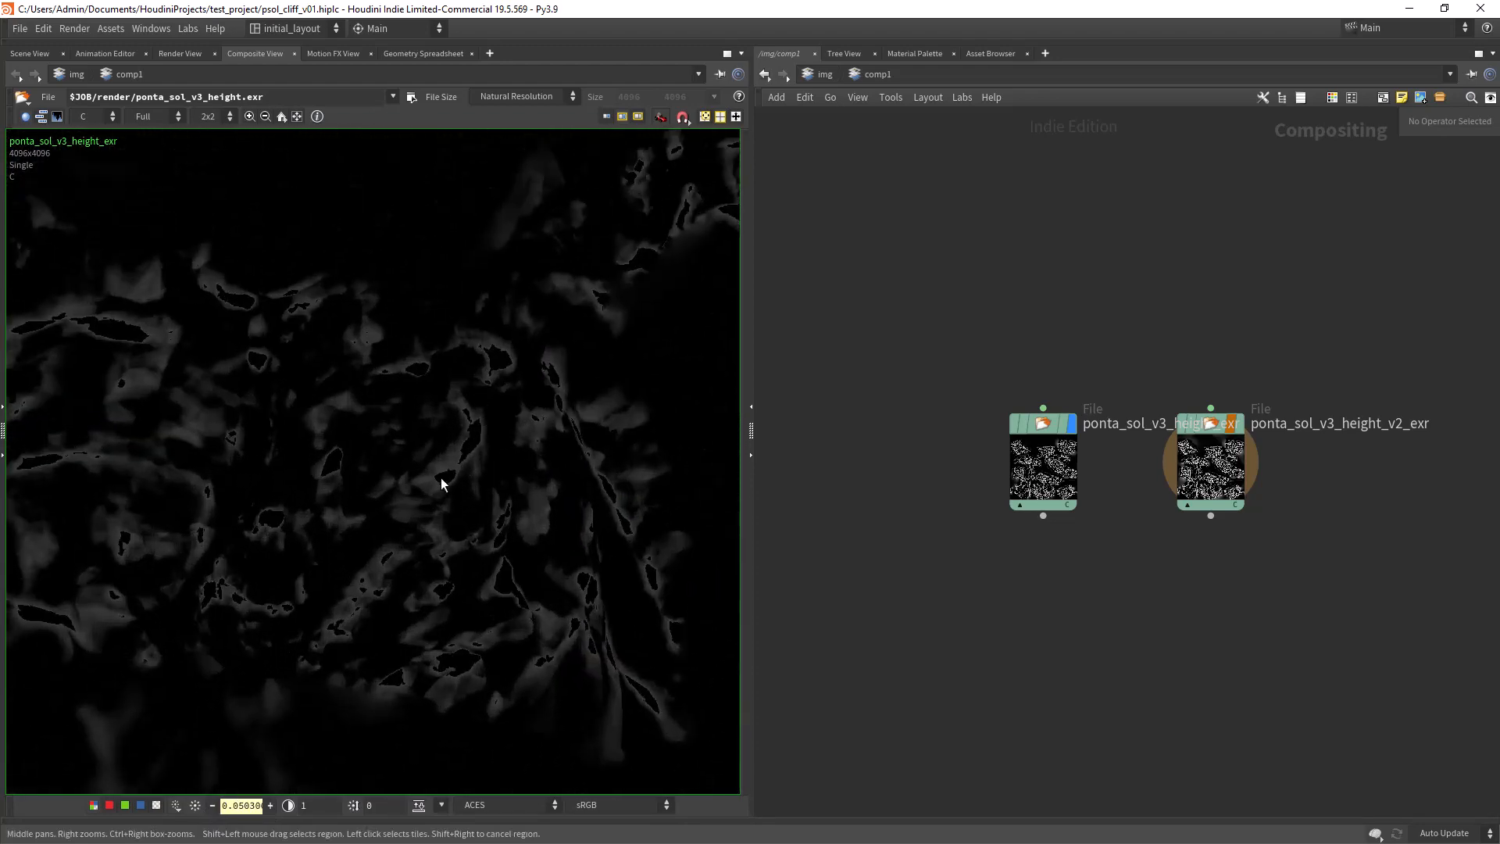
right_drag(504, 429, 539, 381)
middle_drag(513, 531, 458, 520)
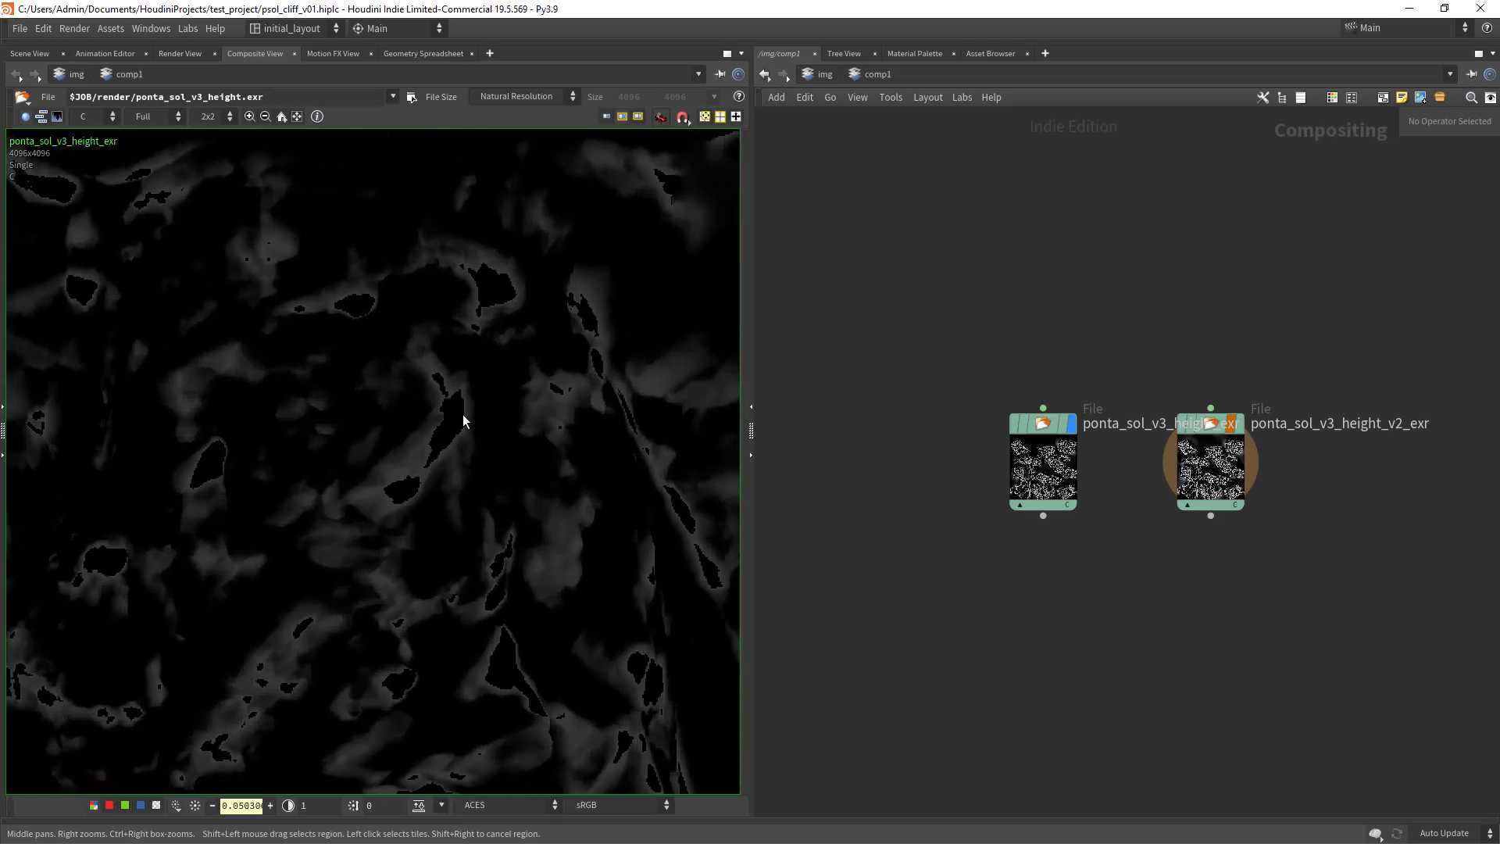
Display ponta_sol_v3_height.v2.exr and examine the same UV islands for gaps in comparison with the first bake
middle_drag(905, 502, 804, 453)
drag(1094, 436, 444, 512)
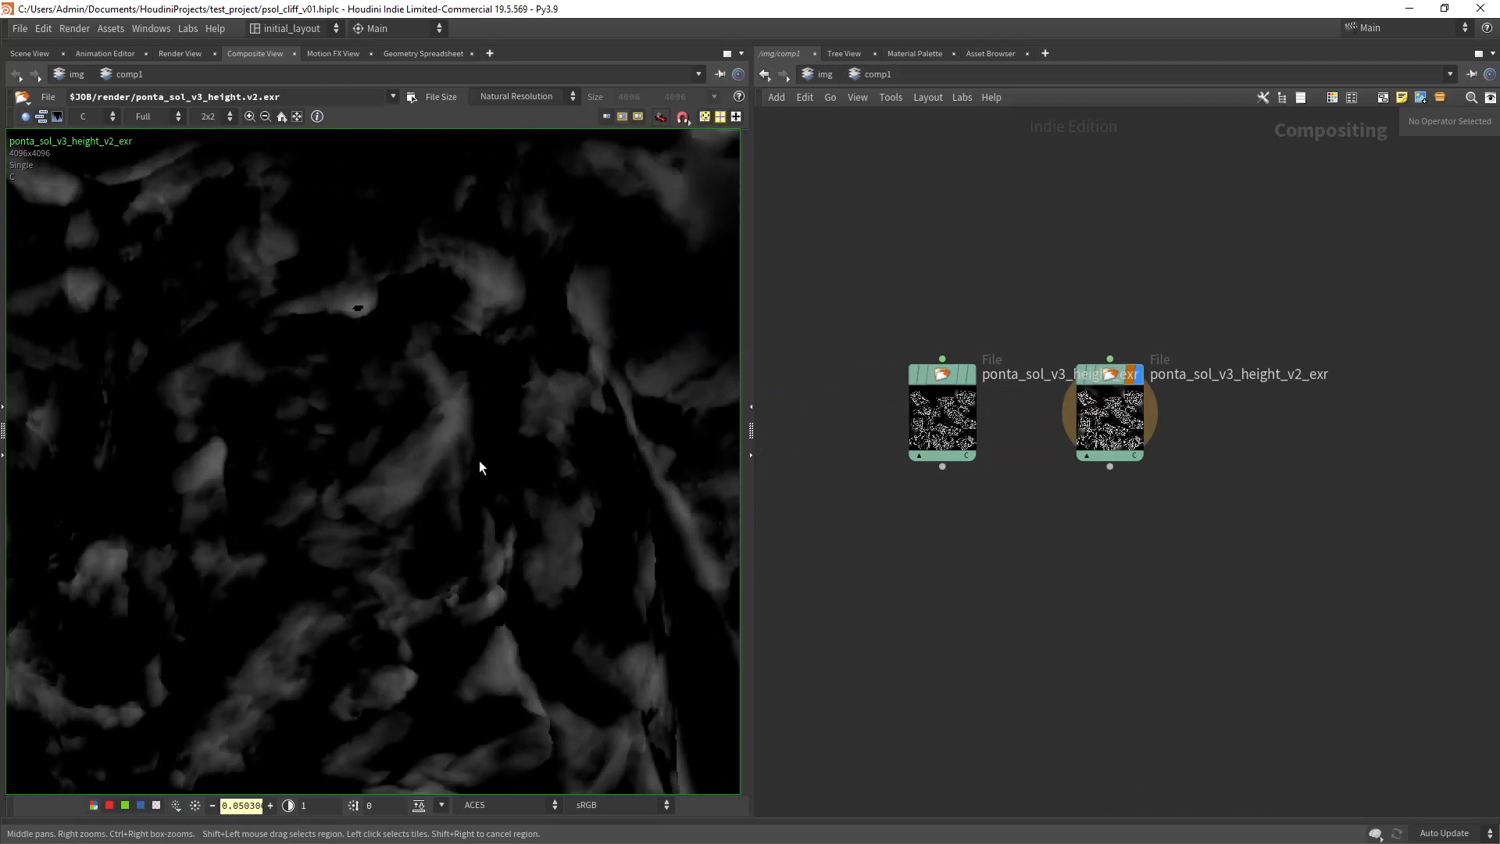
right_drag(515, 474, 441, 495)
middle_drag(504, 644, 514, 407)
right_drag(514, 407, 523, 331)
middle_drag(523, 331, 439, 461)
middle_drag(440, 672, 469, 466)
middle_drag(418, 543, 504, 328)
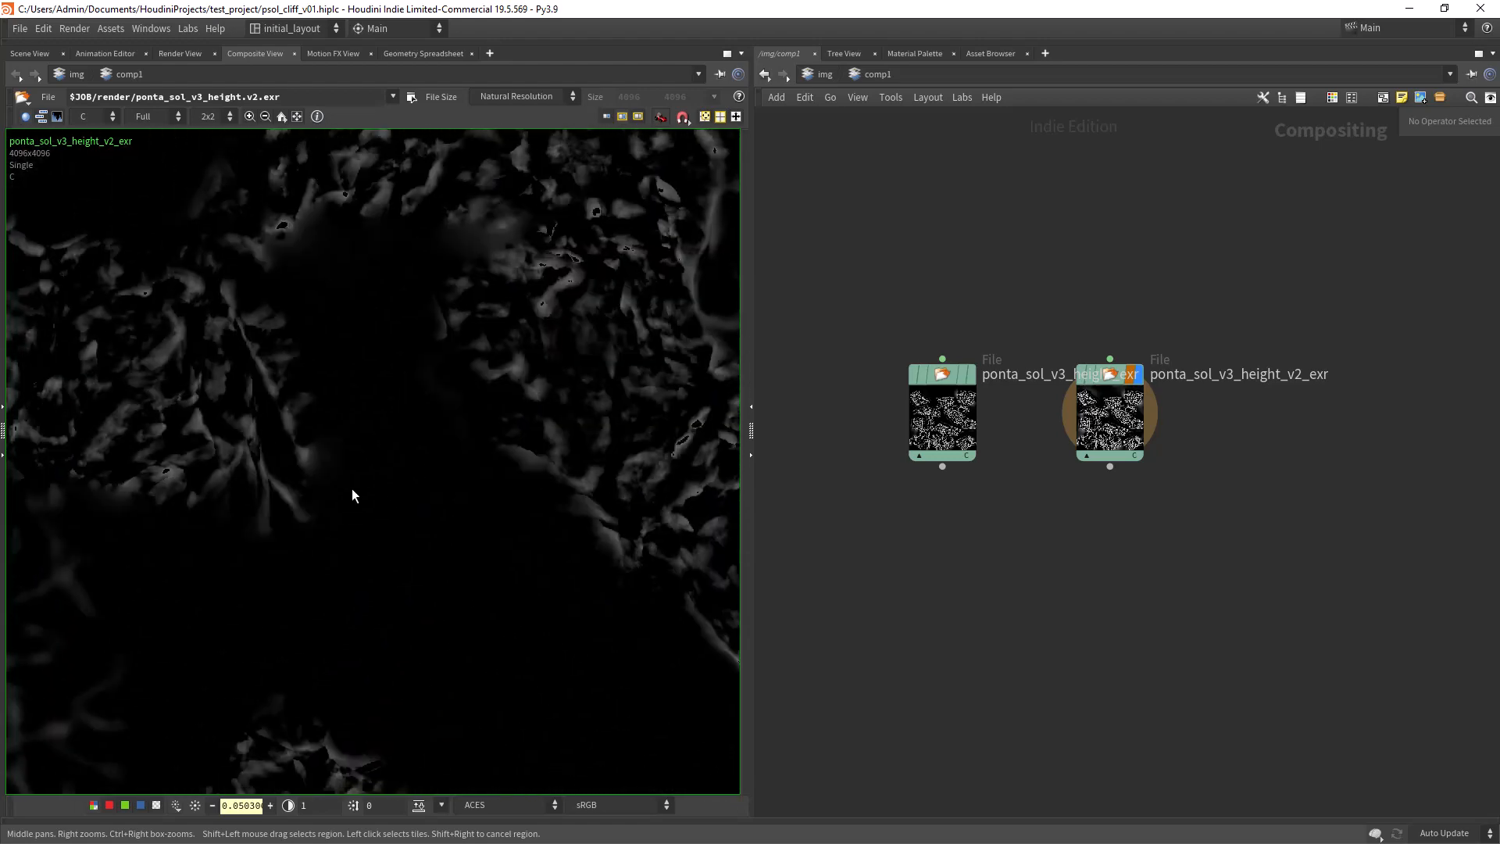
mouse_move(351, 495)
middle_down()
mouse_move(419, 476)
mouse_move(461, 399)
middle_up()
middle_drag(331, 536, 510, 448)
right_drag(510, 454, 472, 449)
middle_drag(472, 449, 574, 544)
right_drag(352, 506, 447, 438)
middle_drag(447, 438, 418, 612)
right_drag(357, 476, 461, 438)
middle_drag(543, 461, 386, 505)
right_drag(532, 489, 451, 453)
right_drag(1009, 246, 951, 262)
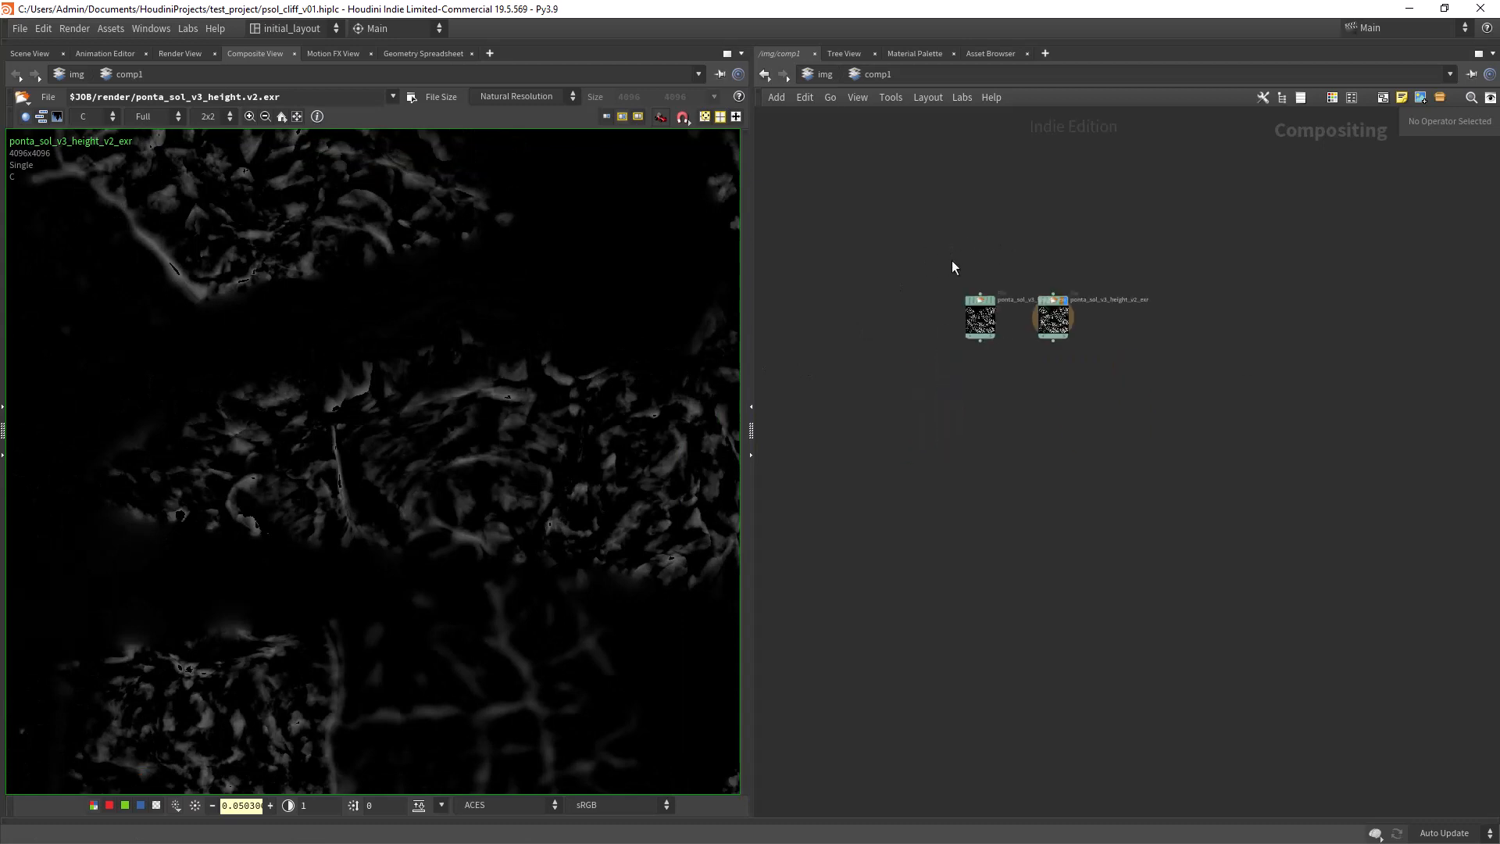
middle_drag(940, 218, 878, 305)
right_drag(889, 297, 926, 283)
middle_drag(918, 351, 878, 261)
right_drag(878, 263, 891, 269)
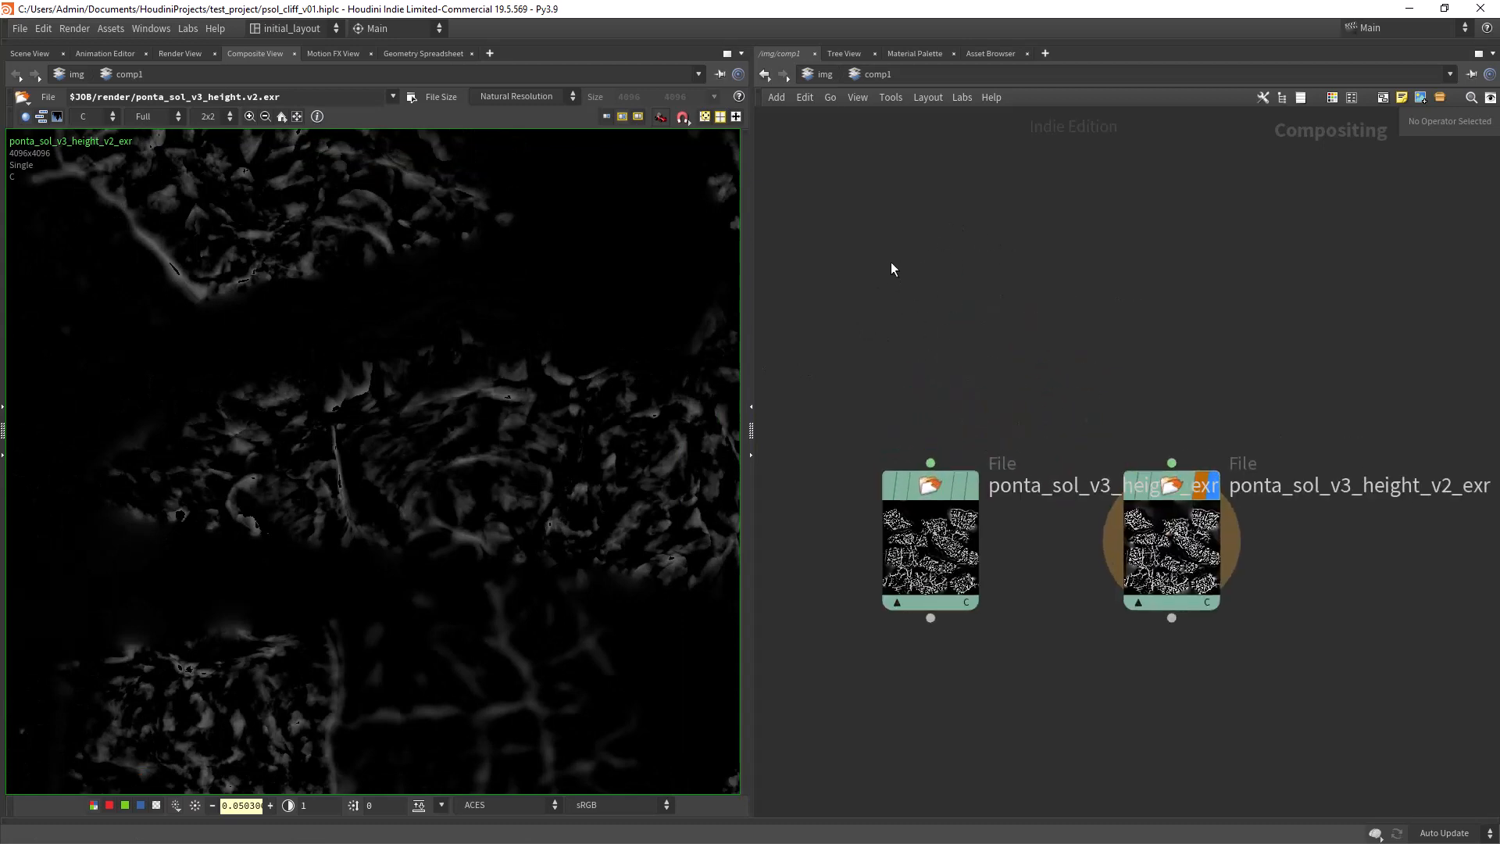
Leave the compositing network for the obj level and show the 3D scene view
click(825, 74)
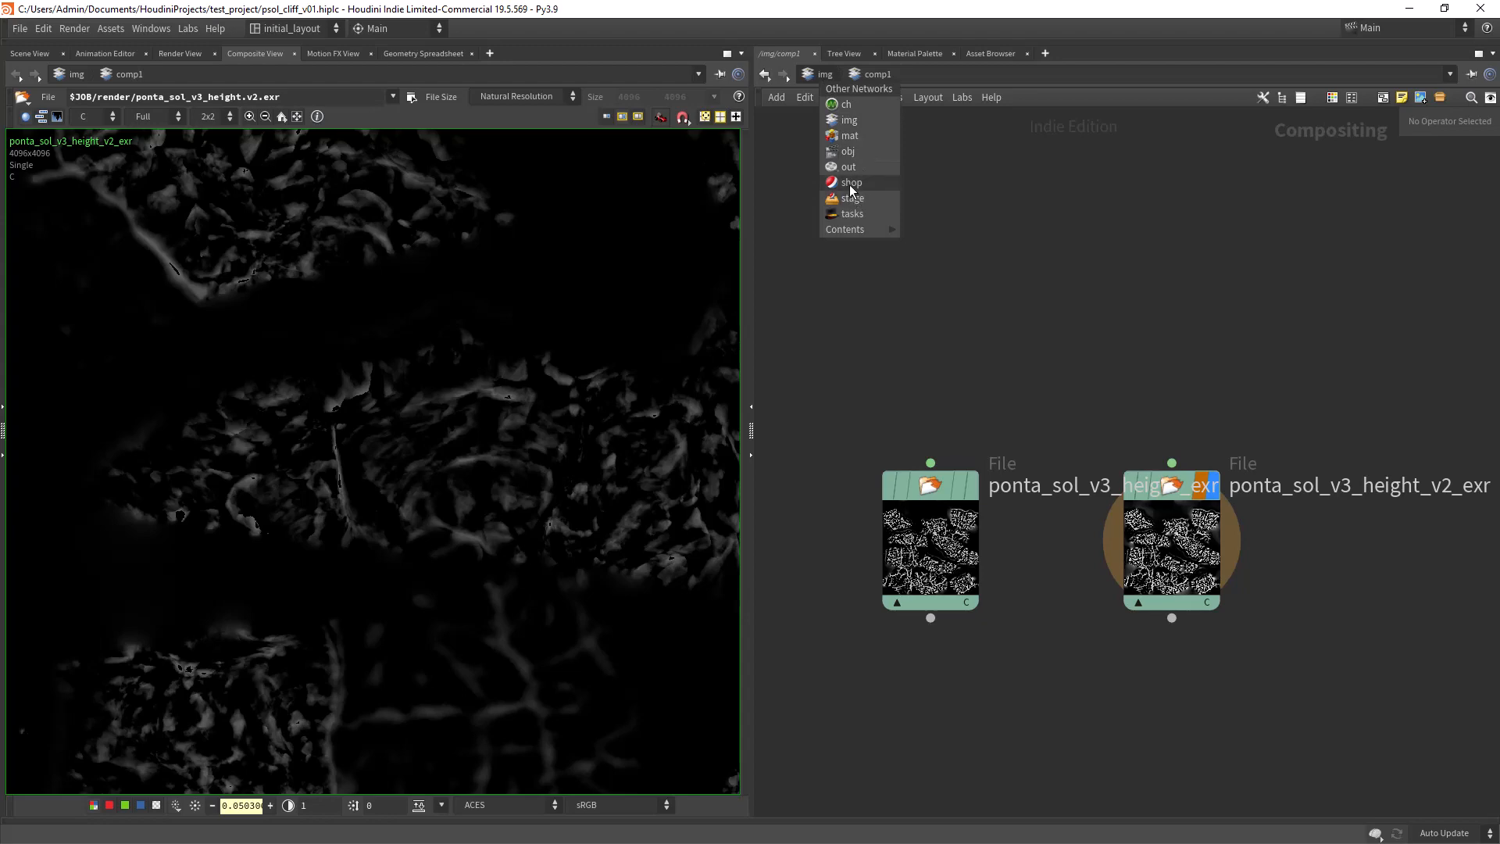
click(848, 151)
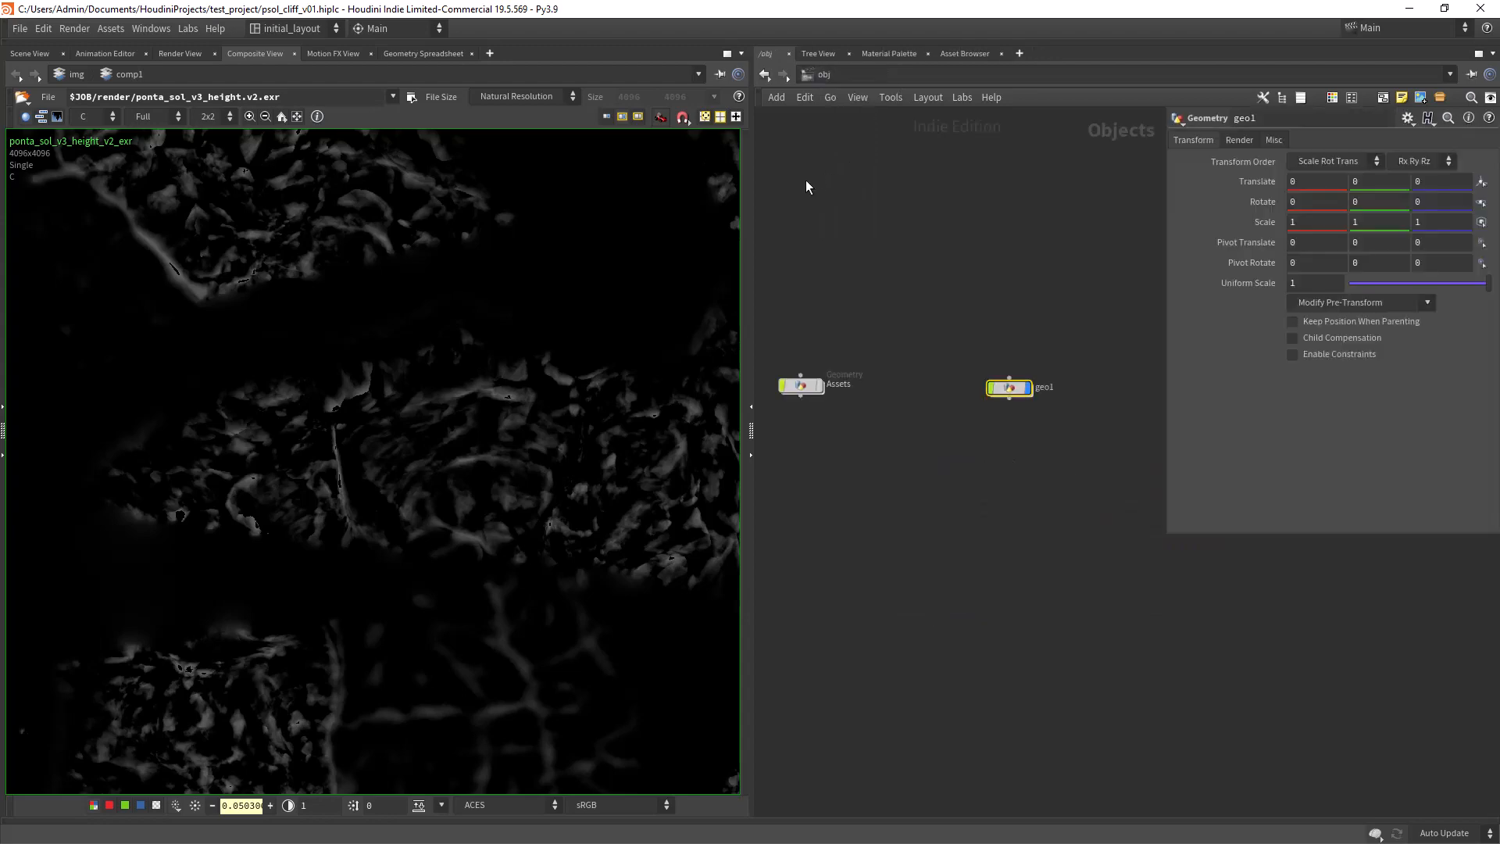
click(26, 55)
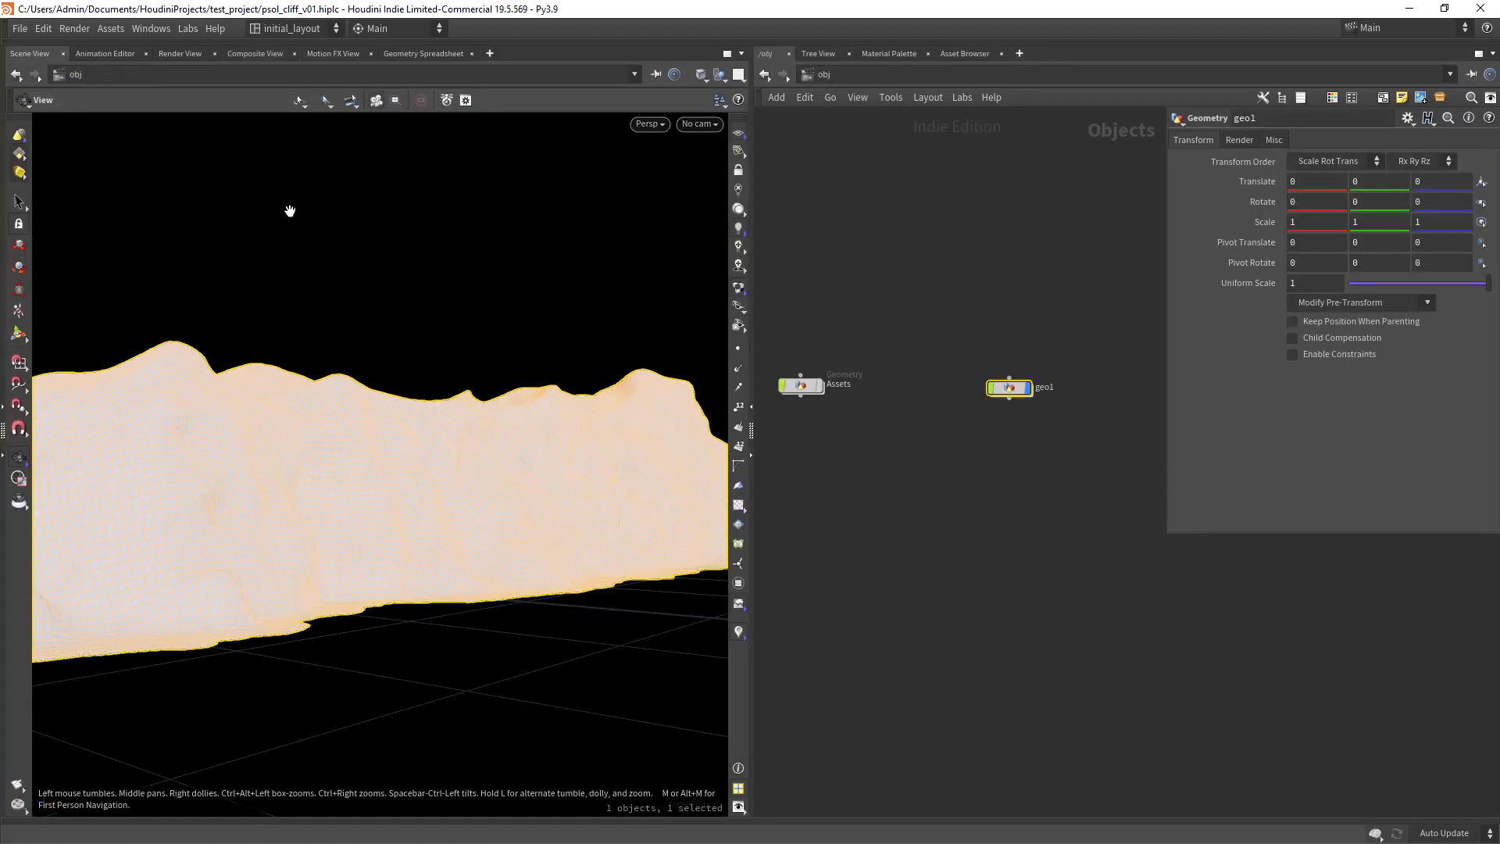
Switch the desktop layout to Solaris2, open the stage network, and frame the whole cliff in the scene view
click(302, 26)
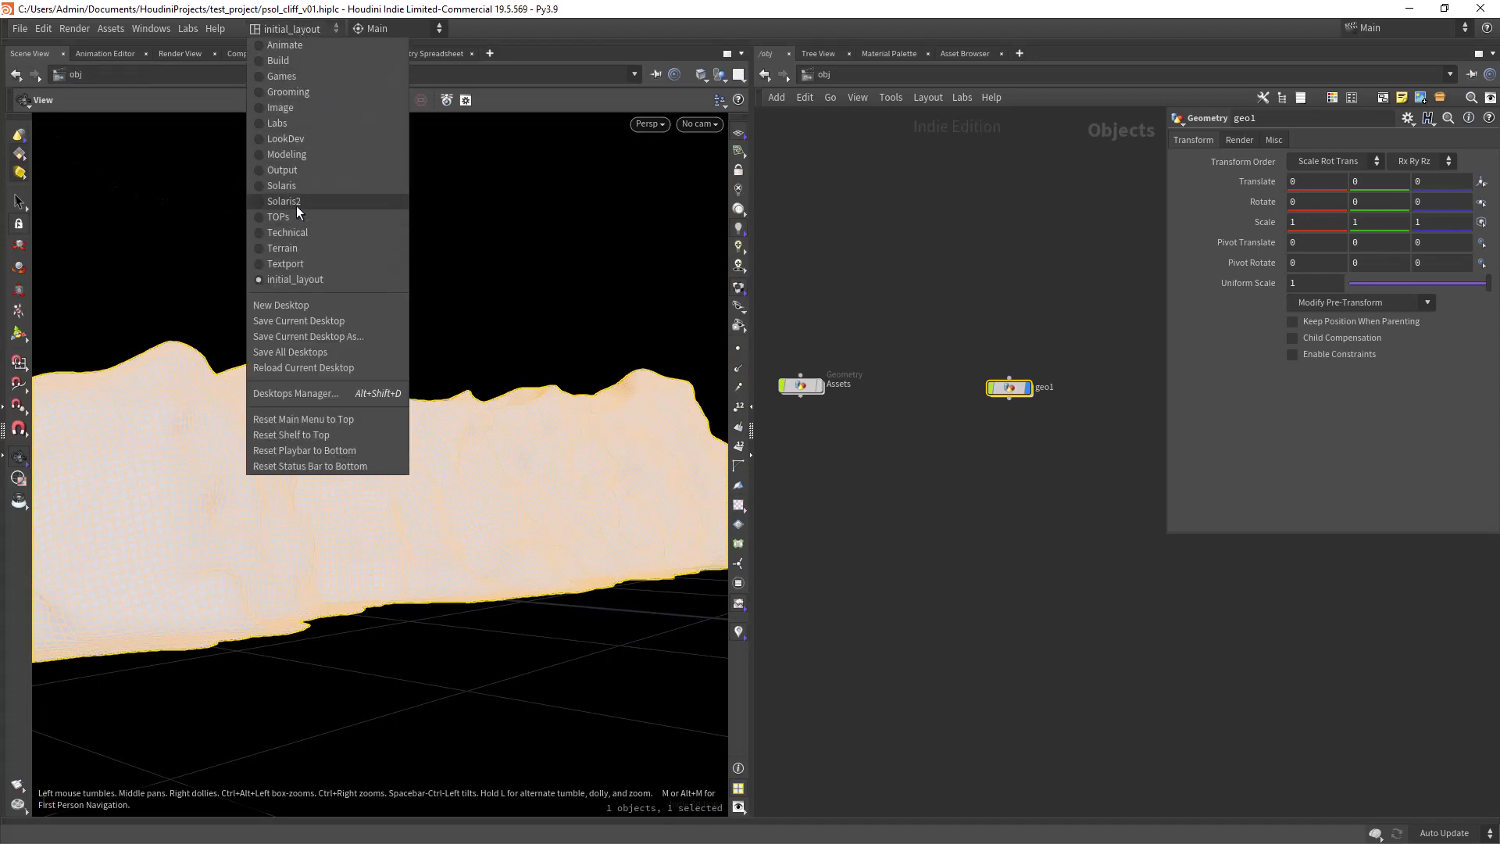
click(297, 206)
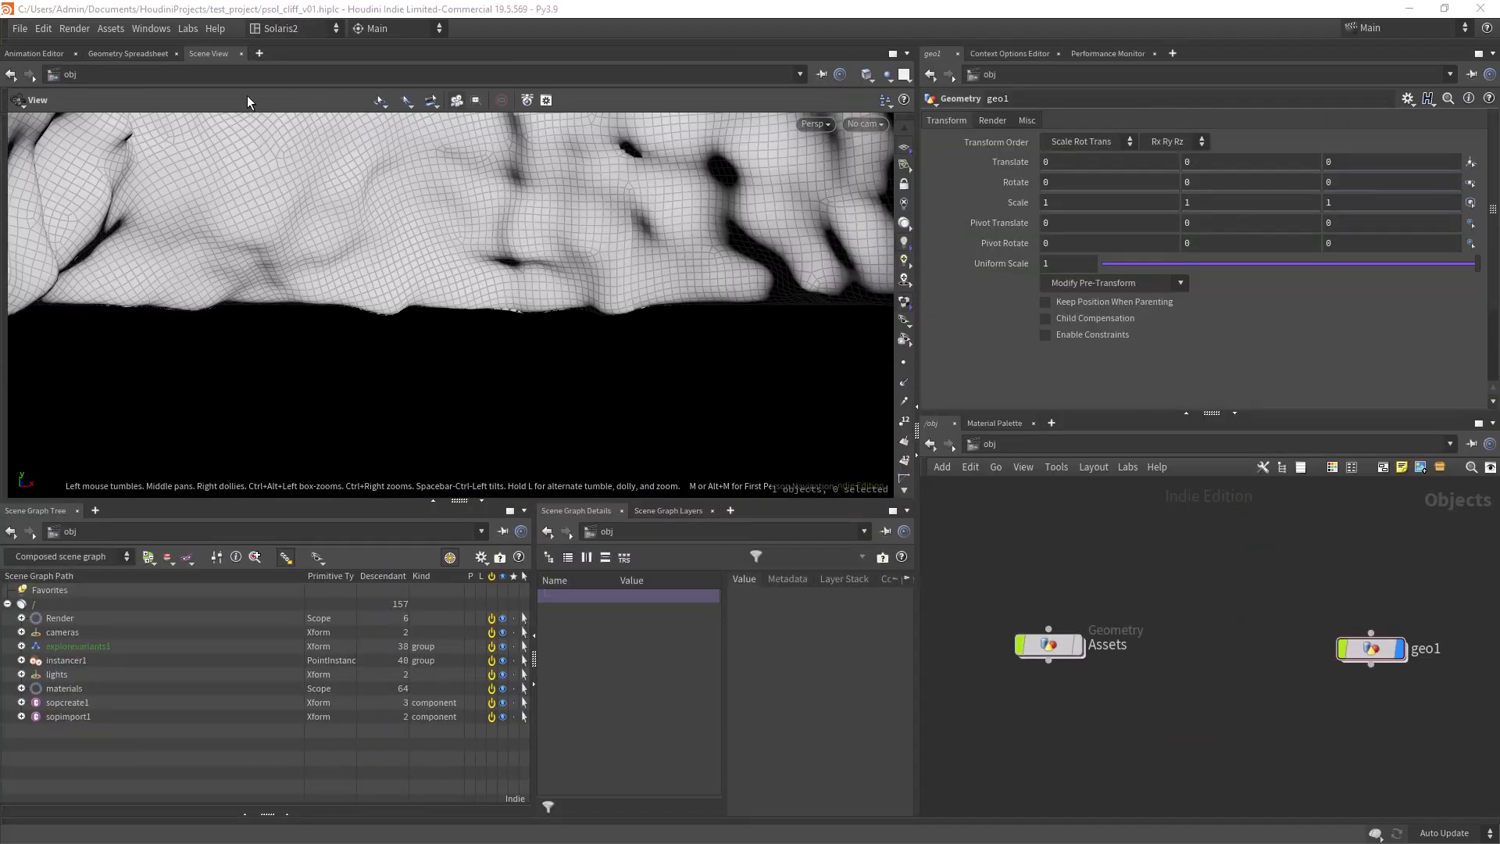
click(990, 446)
click(1006, 560)
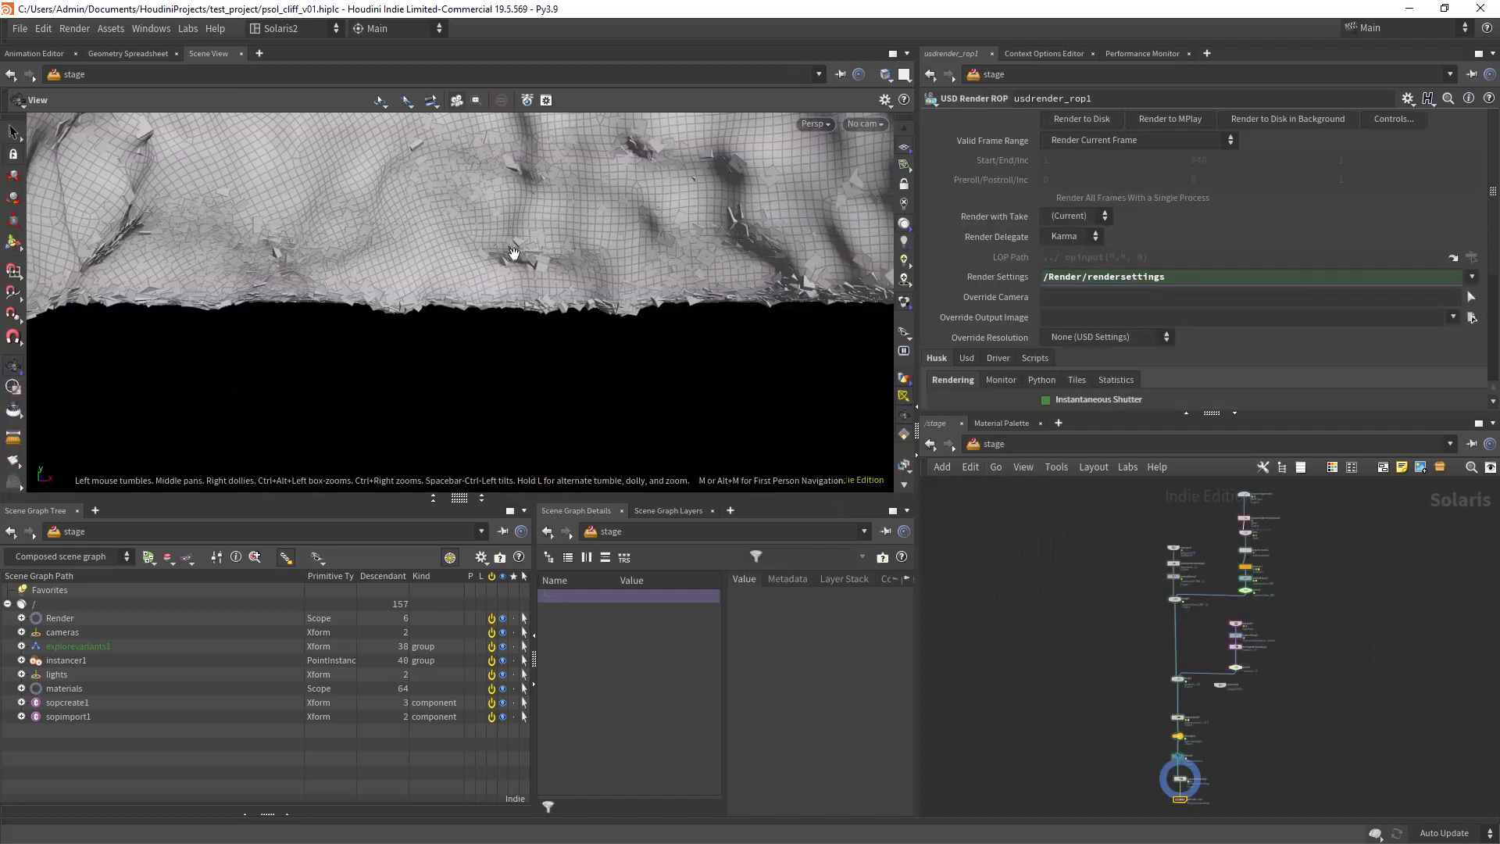
key(h)
right_drag(473, 303, 586, 298)
drag(587, 299, 411, 248)
right_drag(412, 247, 565, 351)
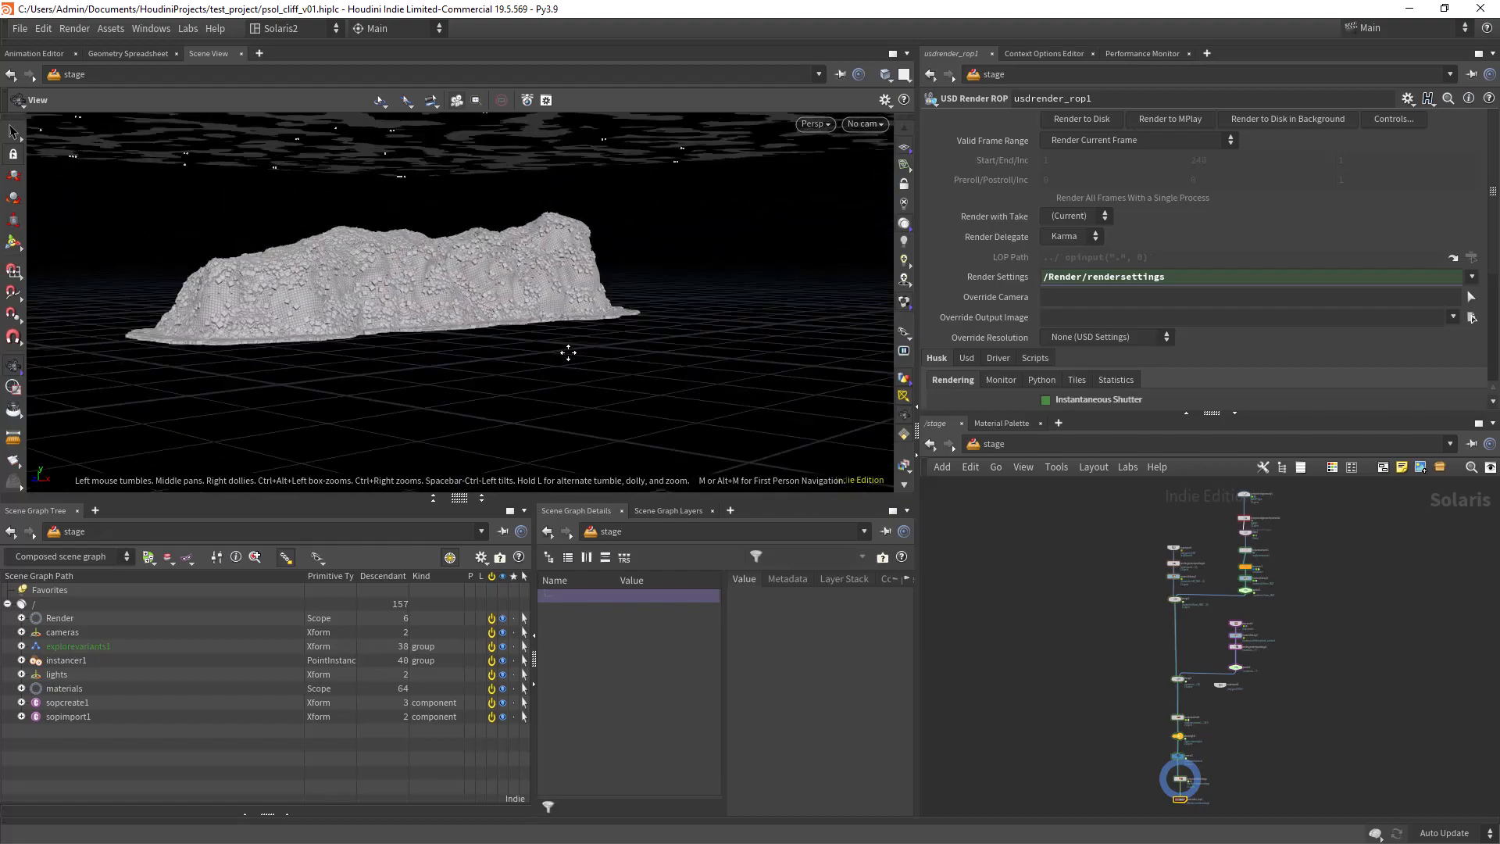
drag(566, 352, 479, 445)
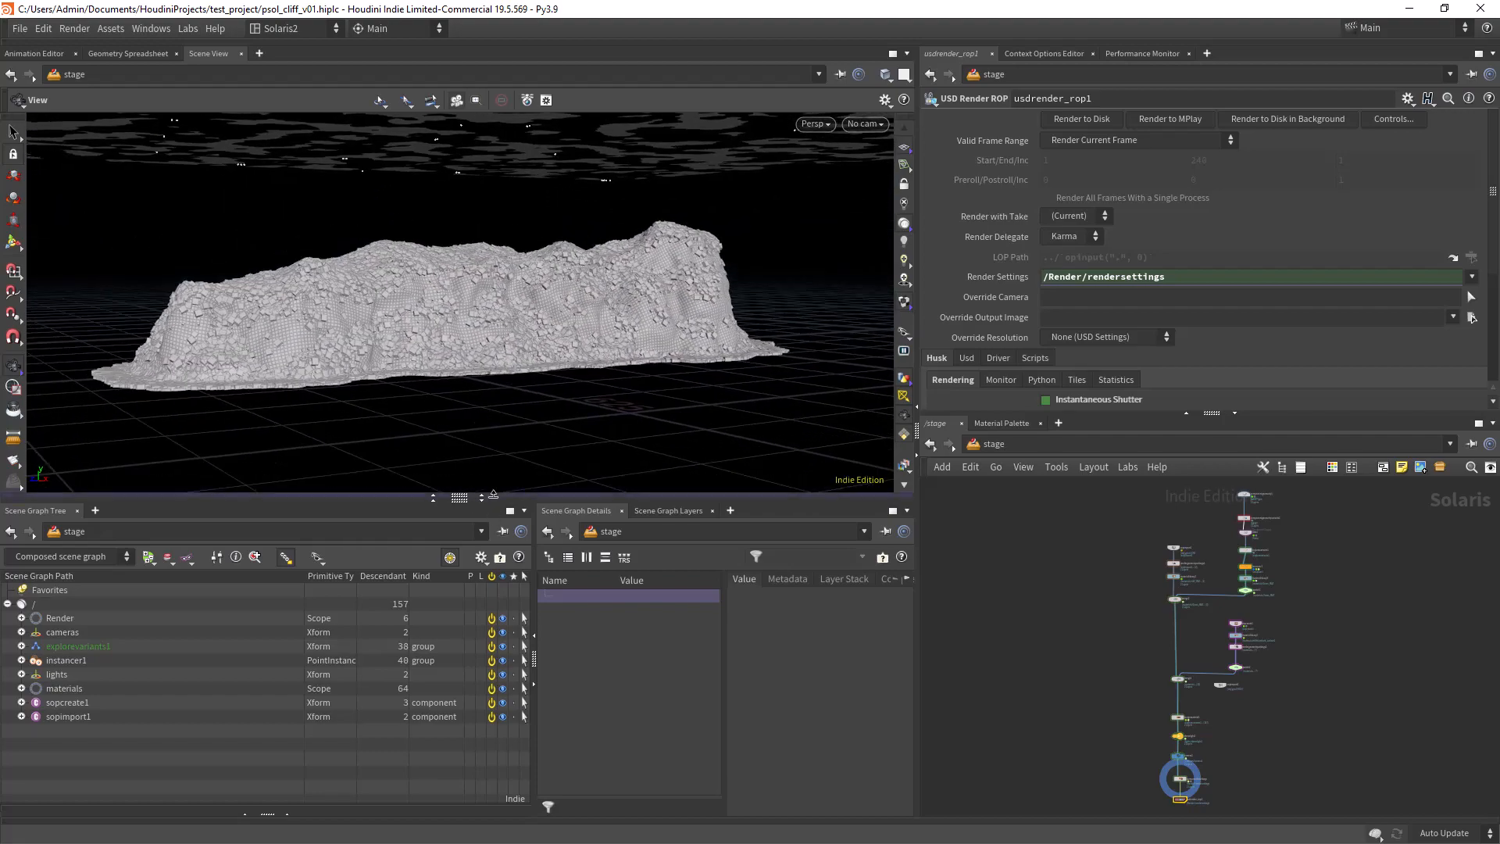
Reveal the render gallery beneath the scene view and open its first snapshot, 08:51:01 PM, in a separate gallery window
click(483, 498)
click(482, 500)
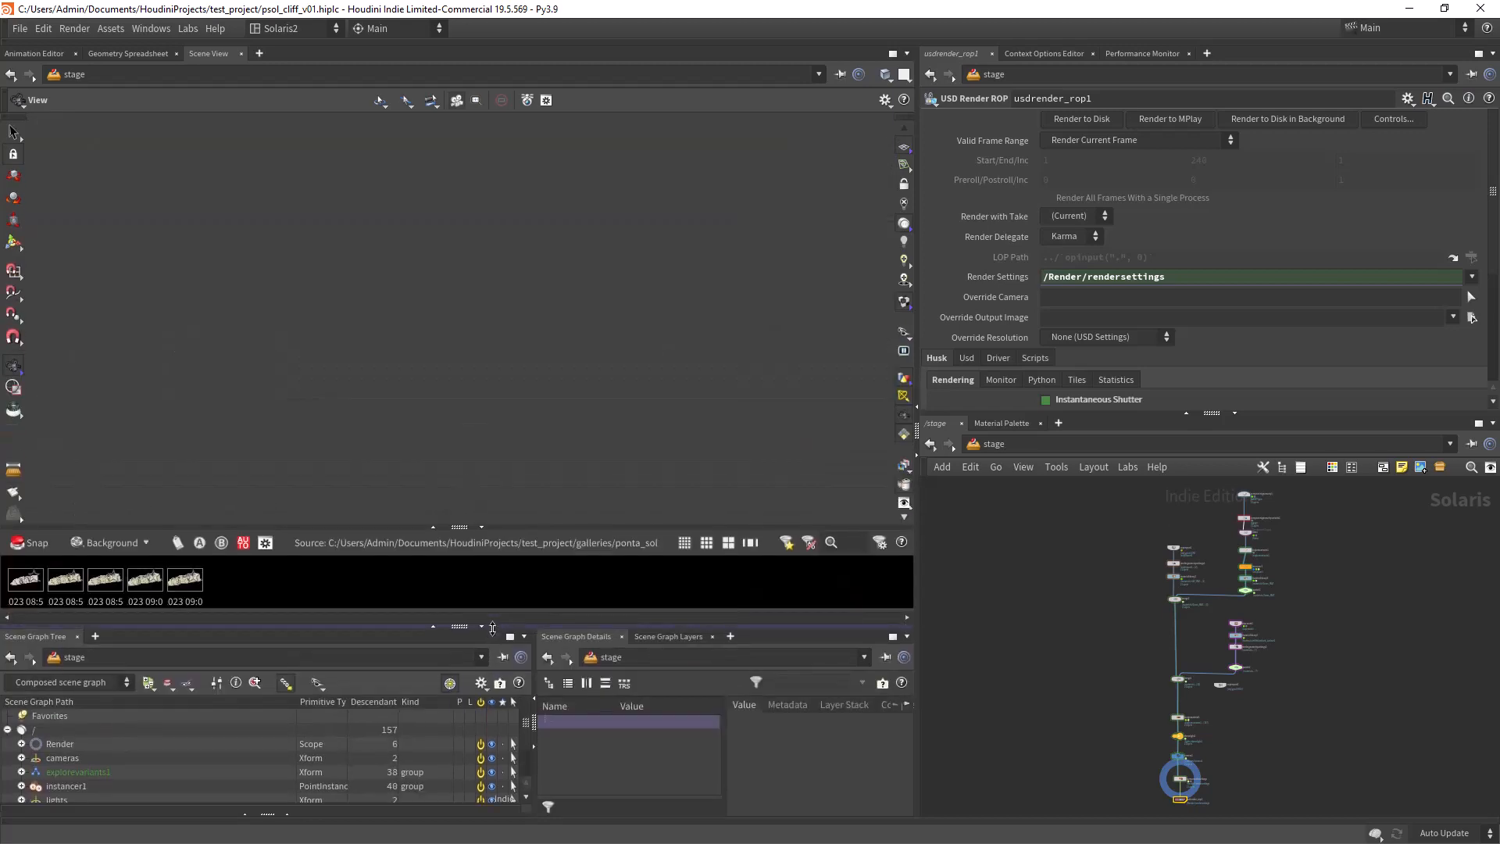
click(24, 582)
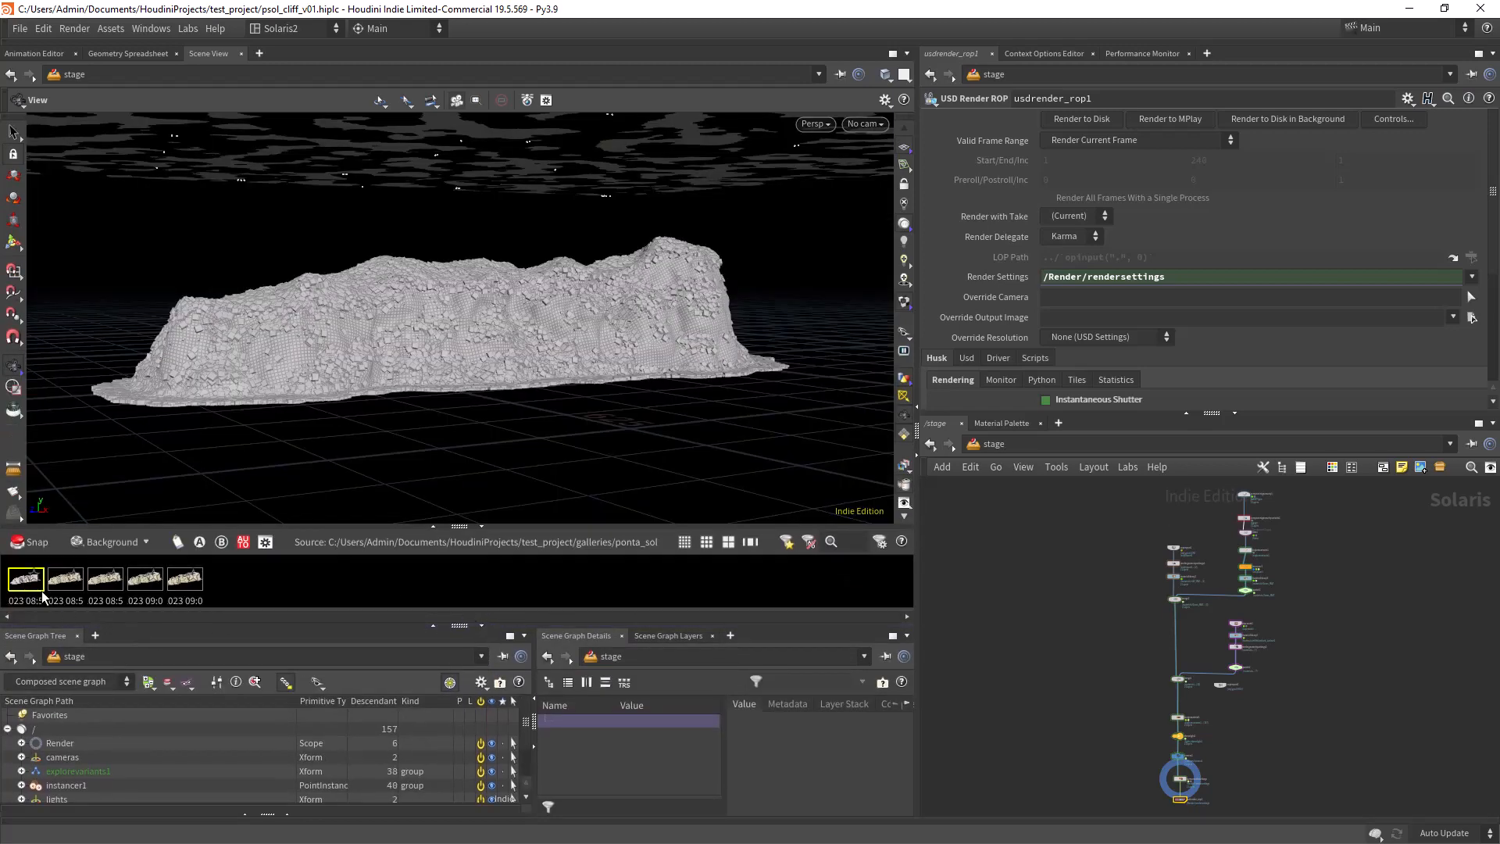
double_click(42, 594)
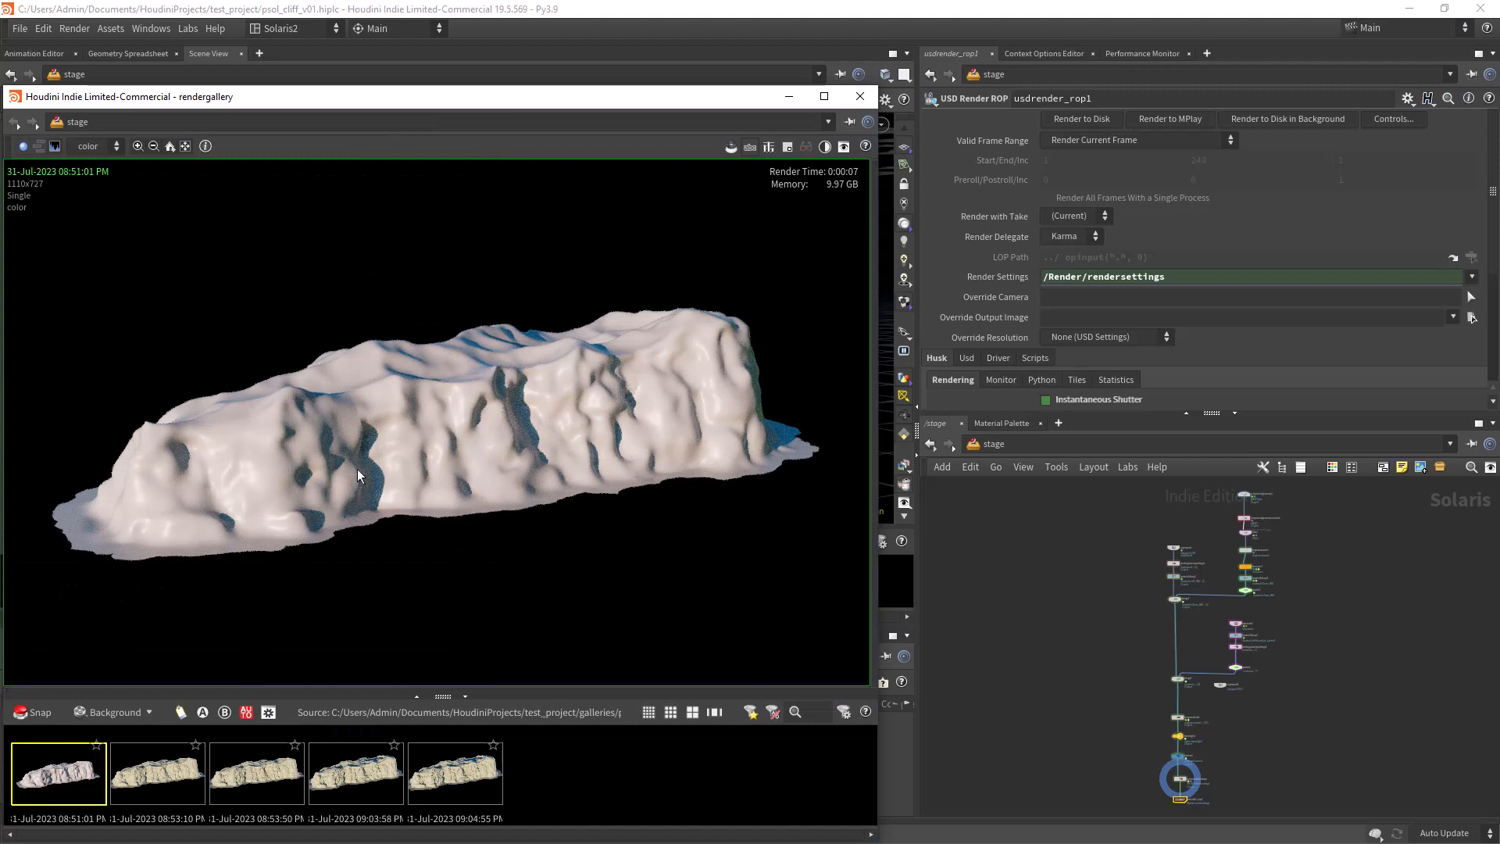
Display the 08:53:10, 08:53:50, 09:03:58 and 09:04:55 PM snapshots to compare the cliff's surface detail
click(165, 780)
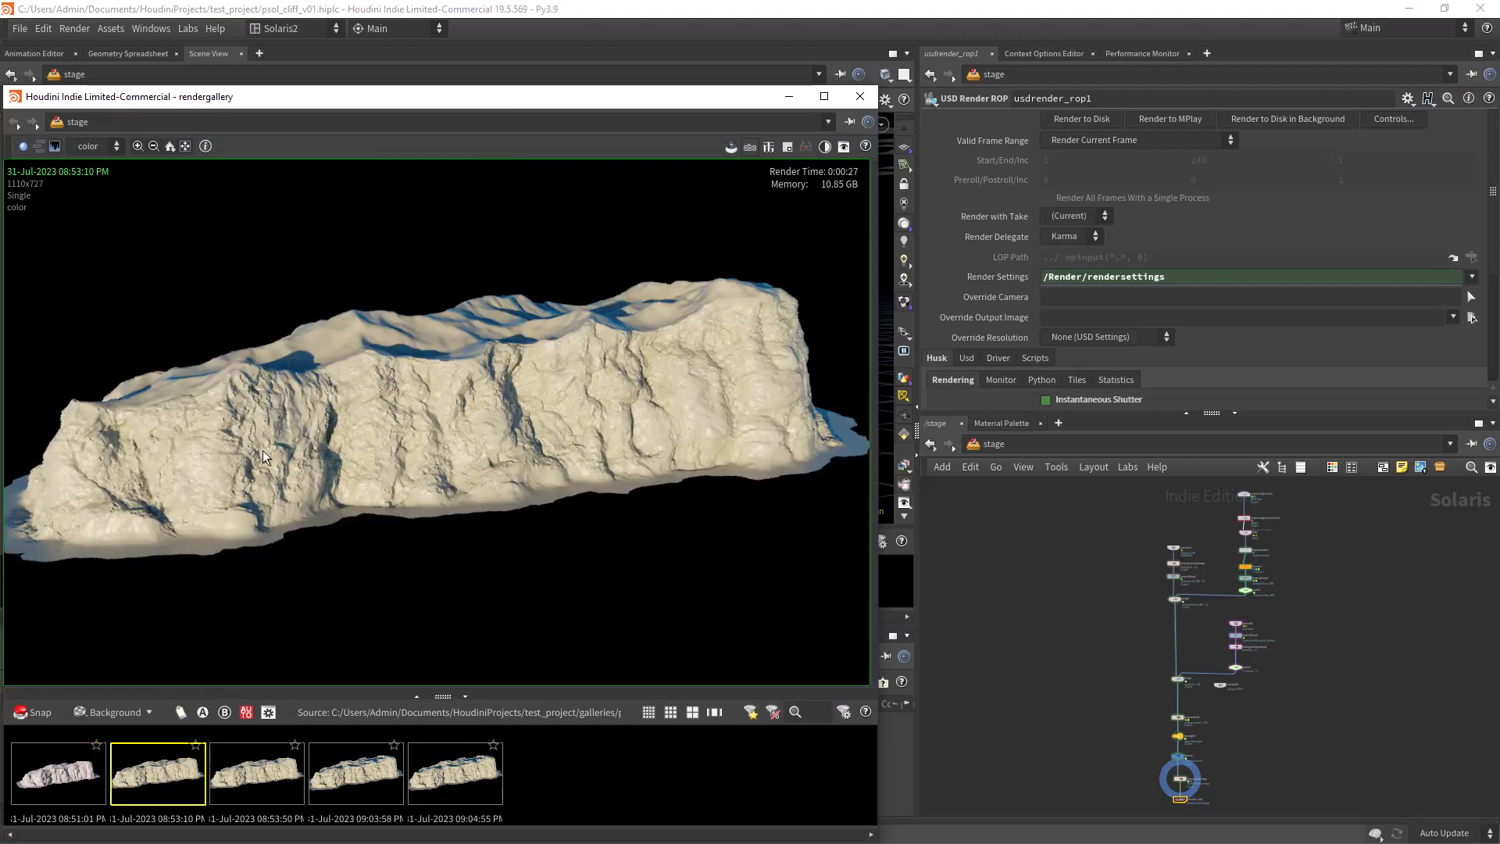
click(259, 775)
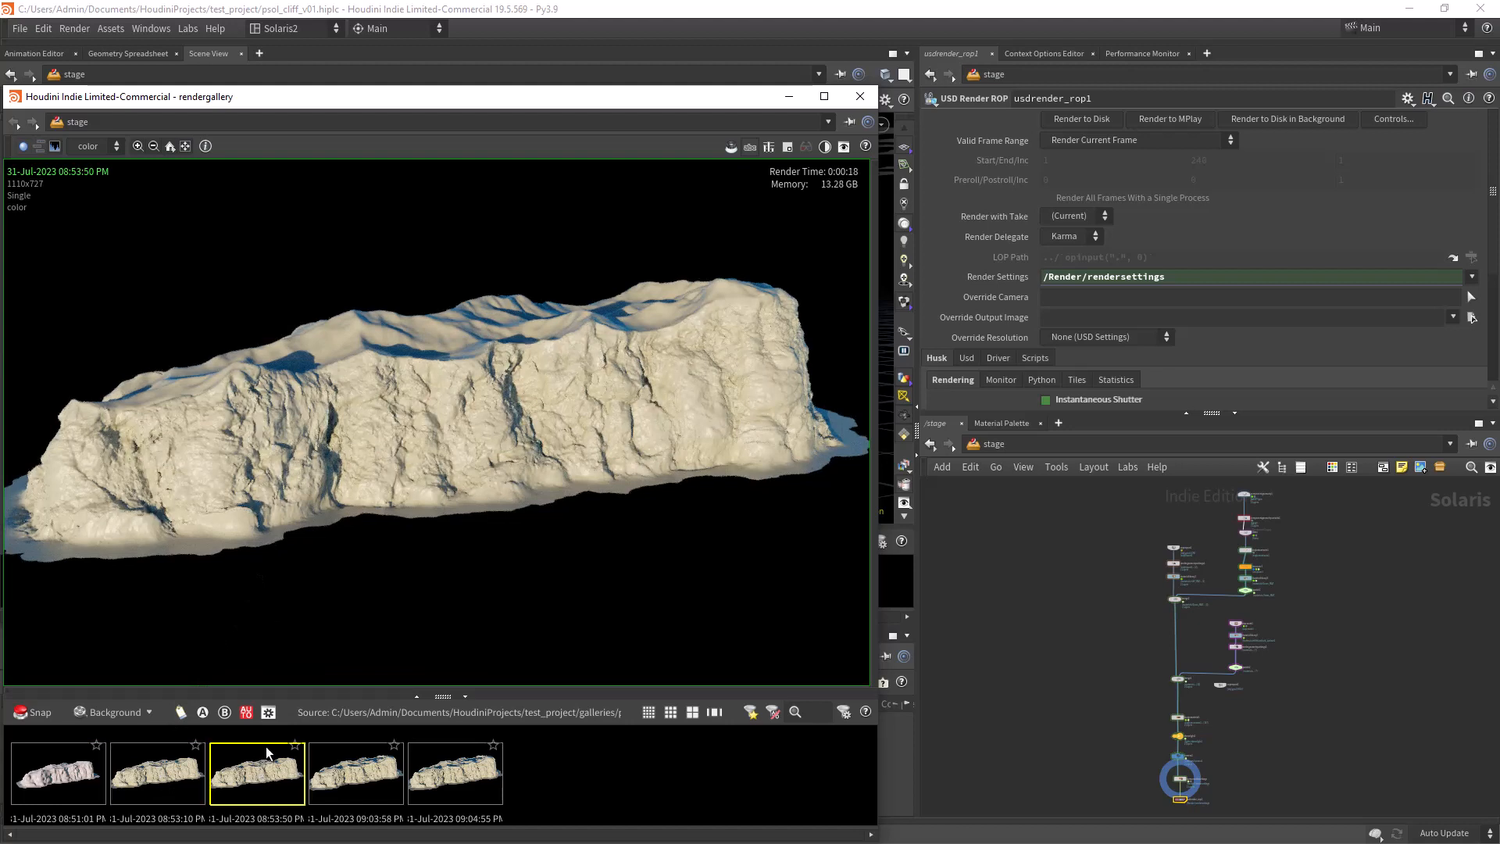
click(358, 779)
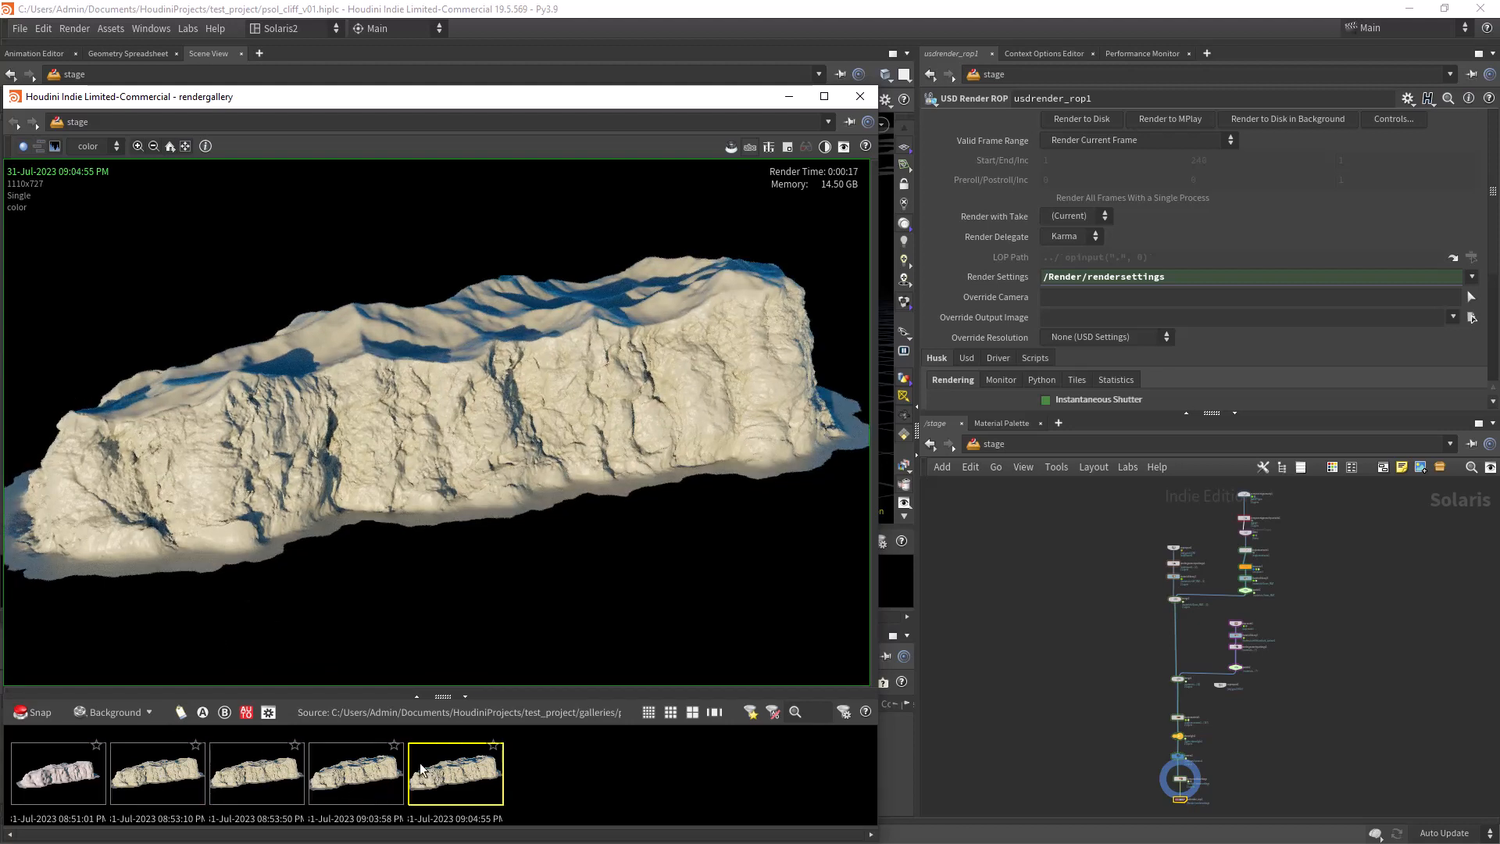
click(450, 764)
click(383, 762)
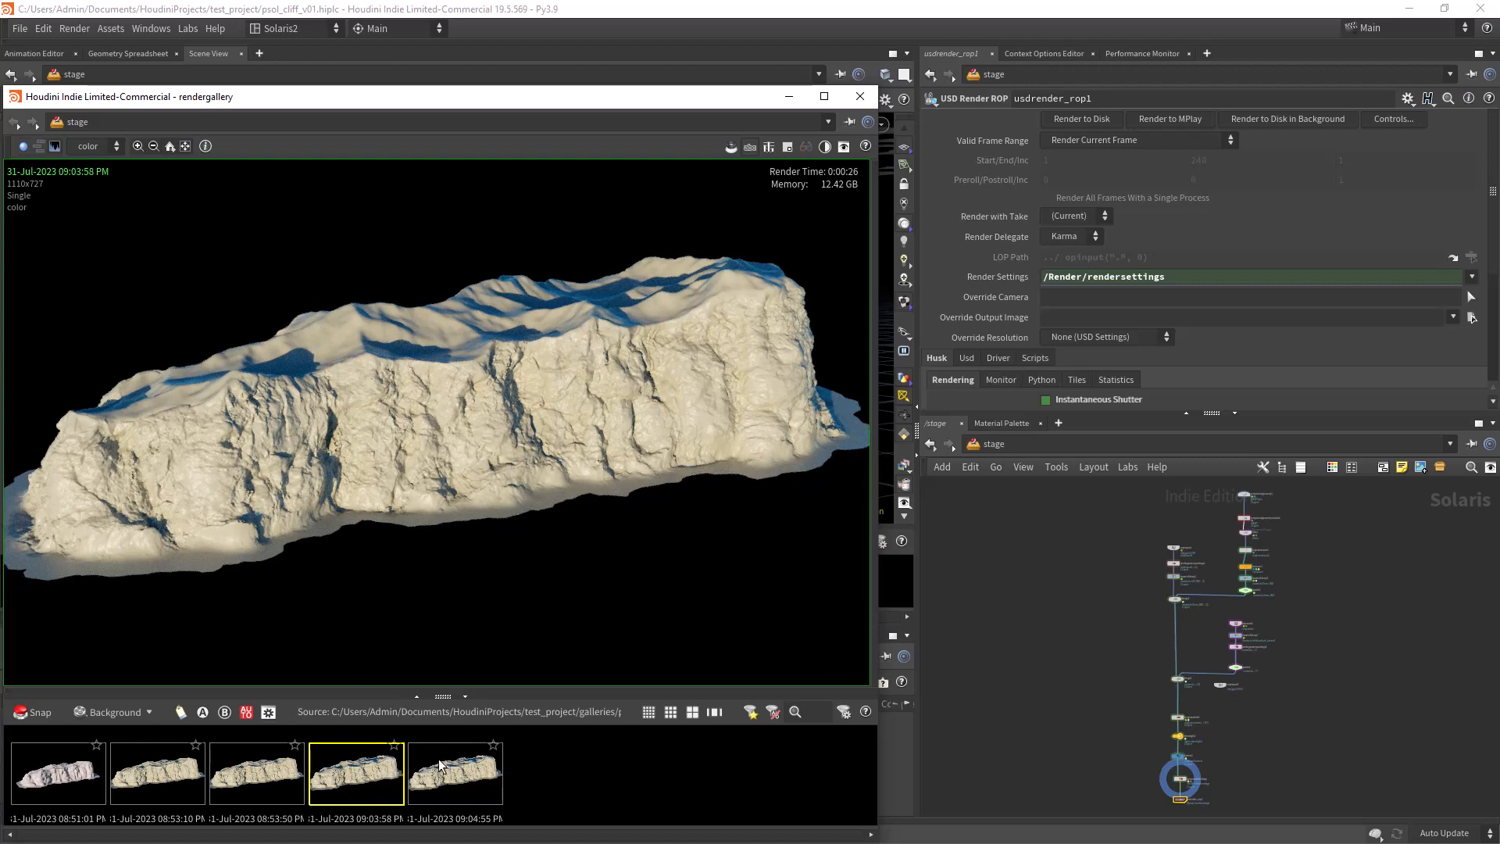
Alternate between the 09:03:58 and 09:04:55 PM snapshots to compare their displacement detail, and close the gallery window
click(449, 777)
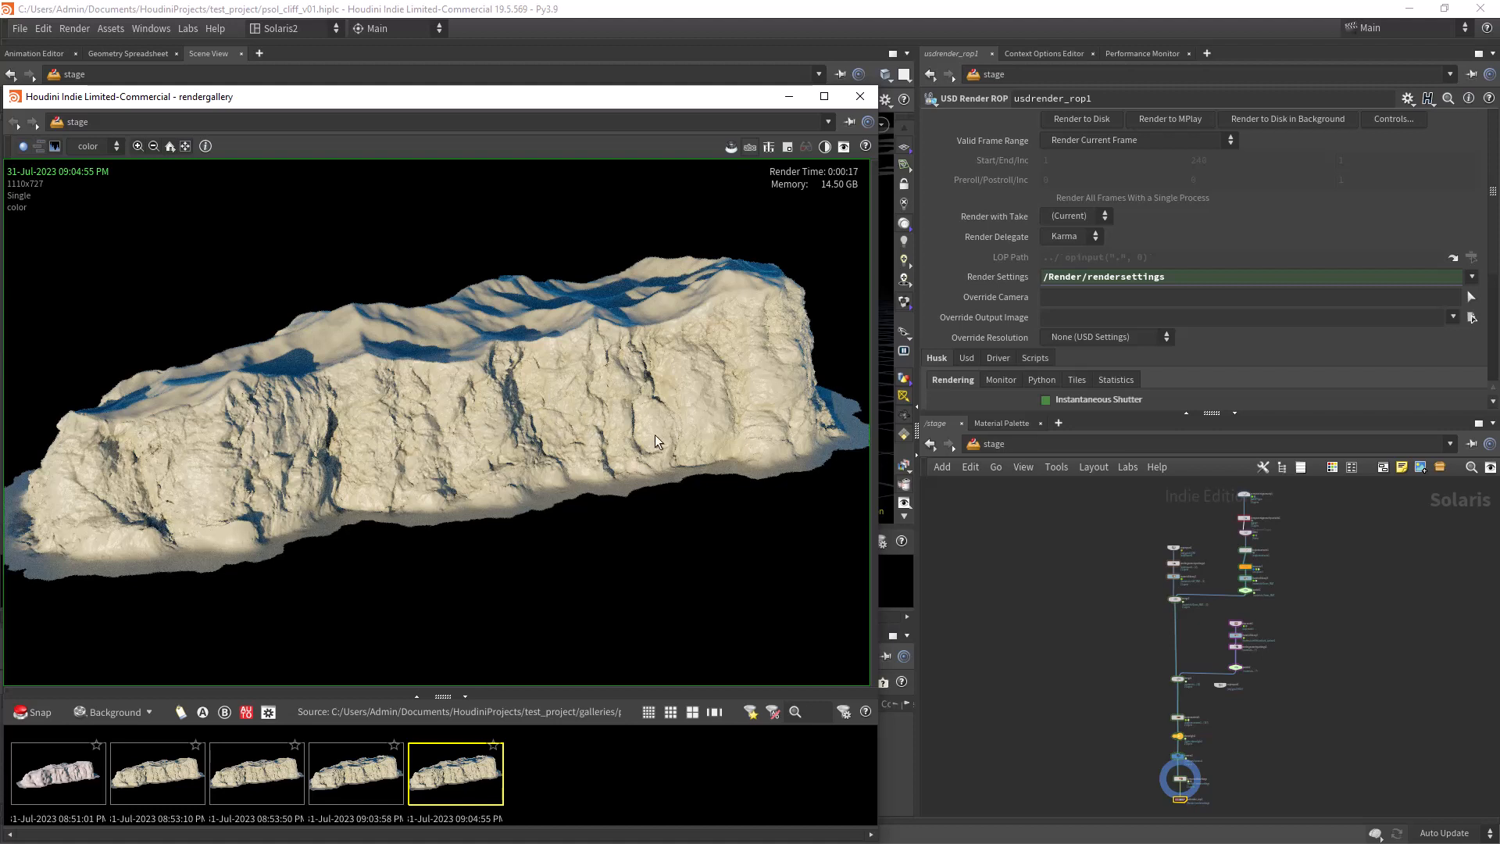
click(350, 784)
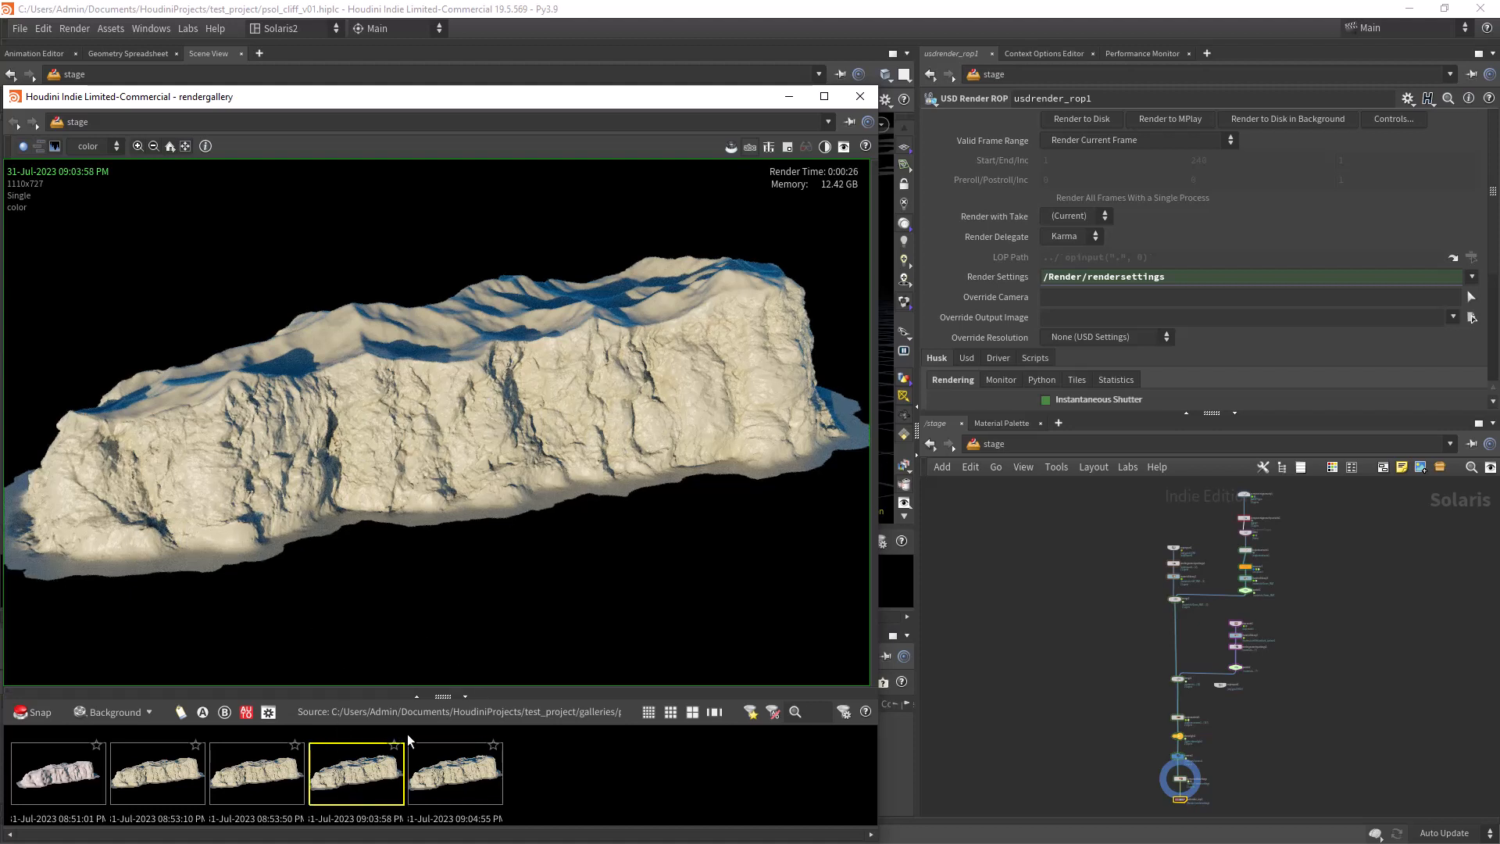
click(434, 776)
click(337, 763)
click(441, 763)
click(369, 791)
click(461, 766)
click(381, 770)
click(448, 761)
click(395, 766)
click(459, 764)
click(393, 775)
click(457, 765)
click(388, 761)
click(859, 97)
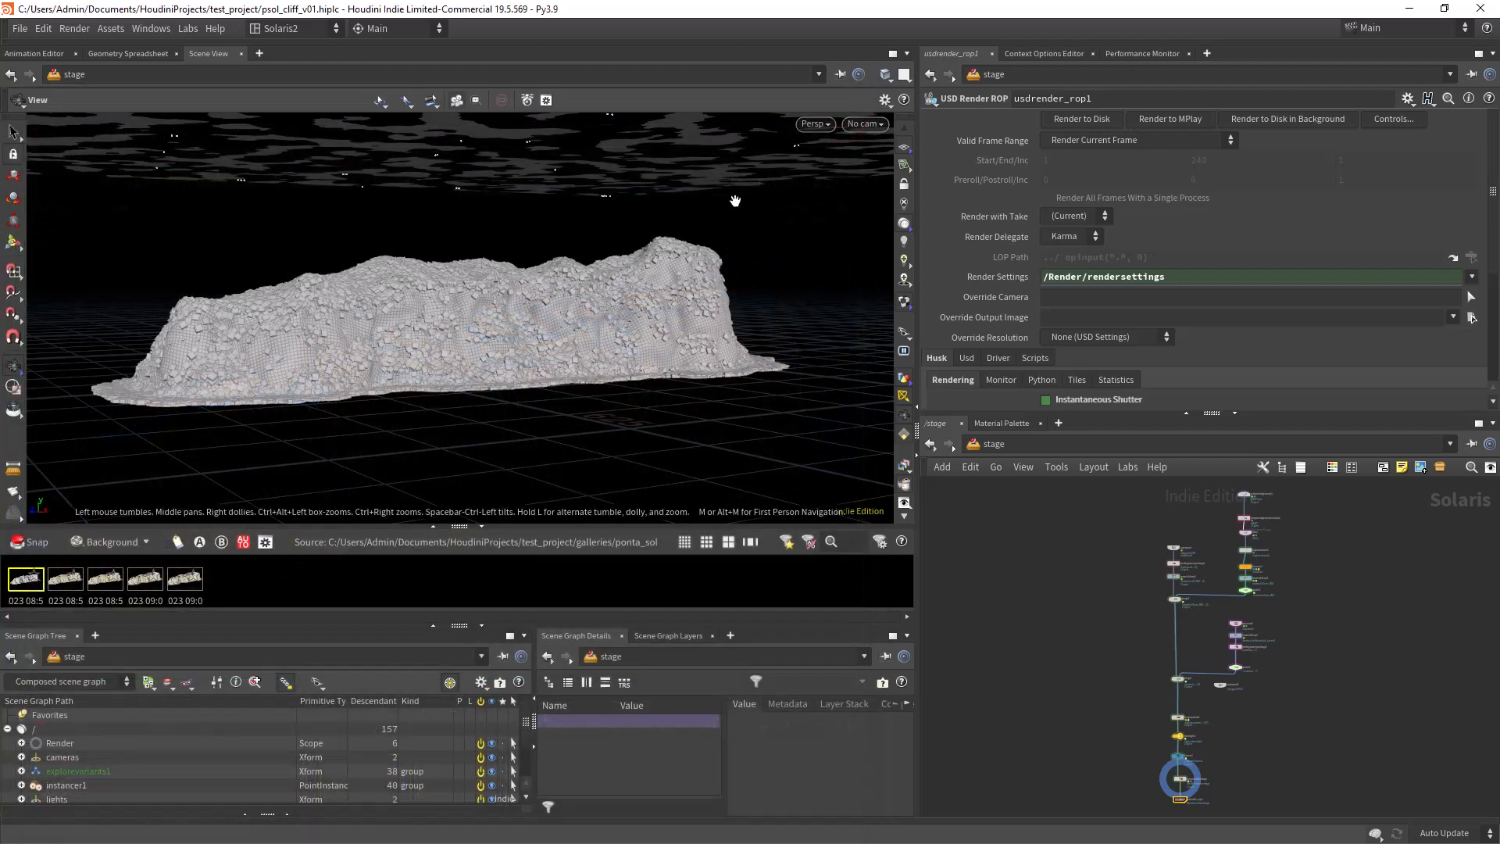
Go inside materiallibrary1 and show the settings of mtlximage1, the height map image node
scroll(1130, 619, up, 8)
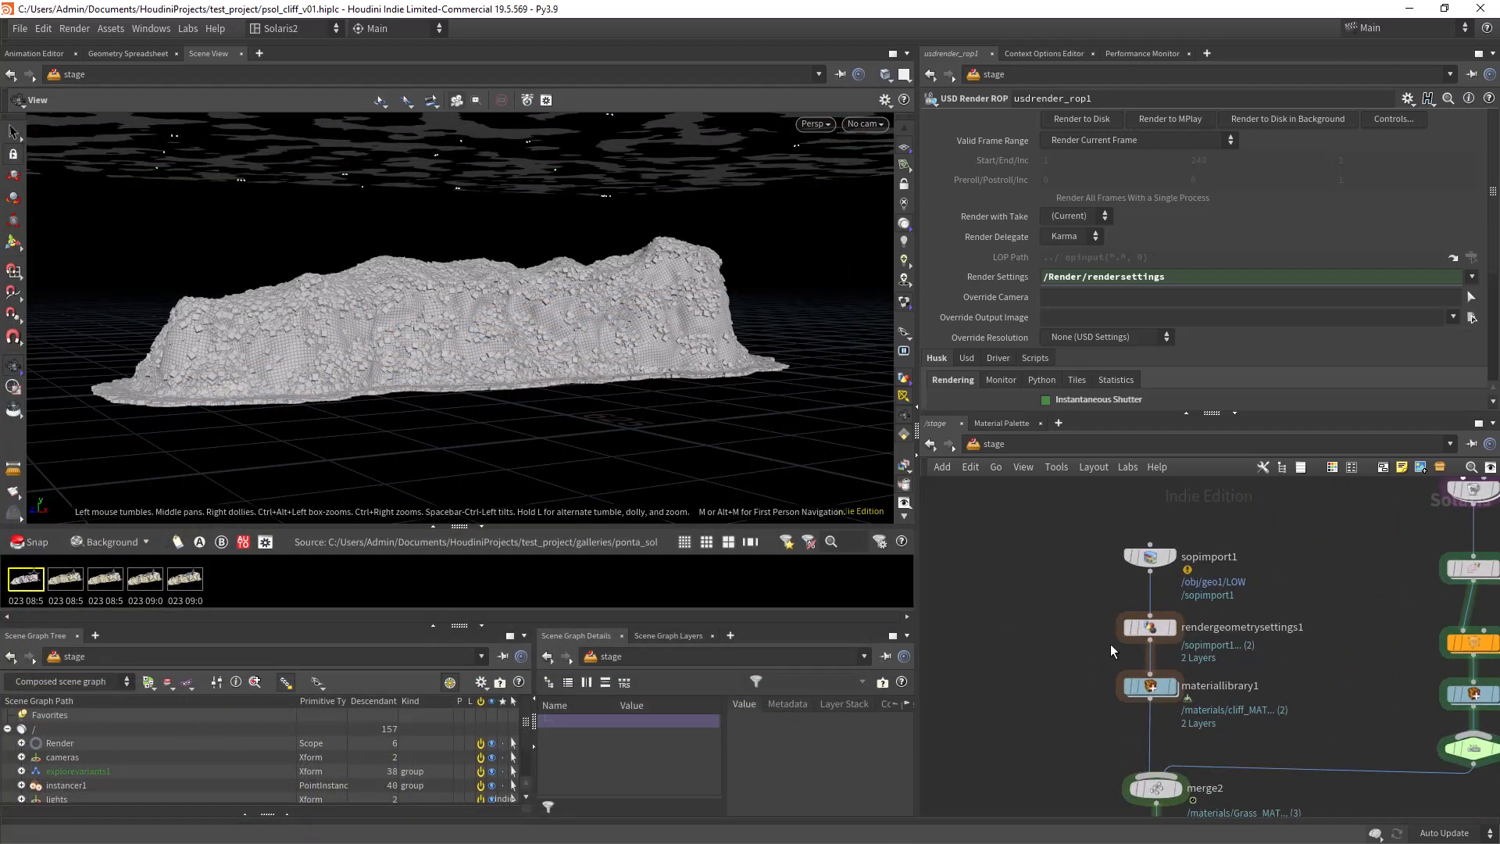
double_click(1152, 686)
scroll(1135, 723, up, 3)
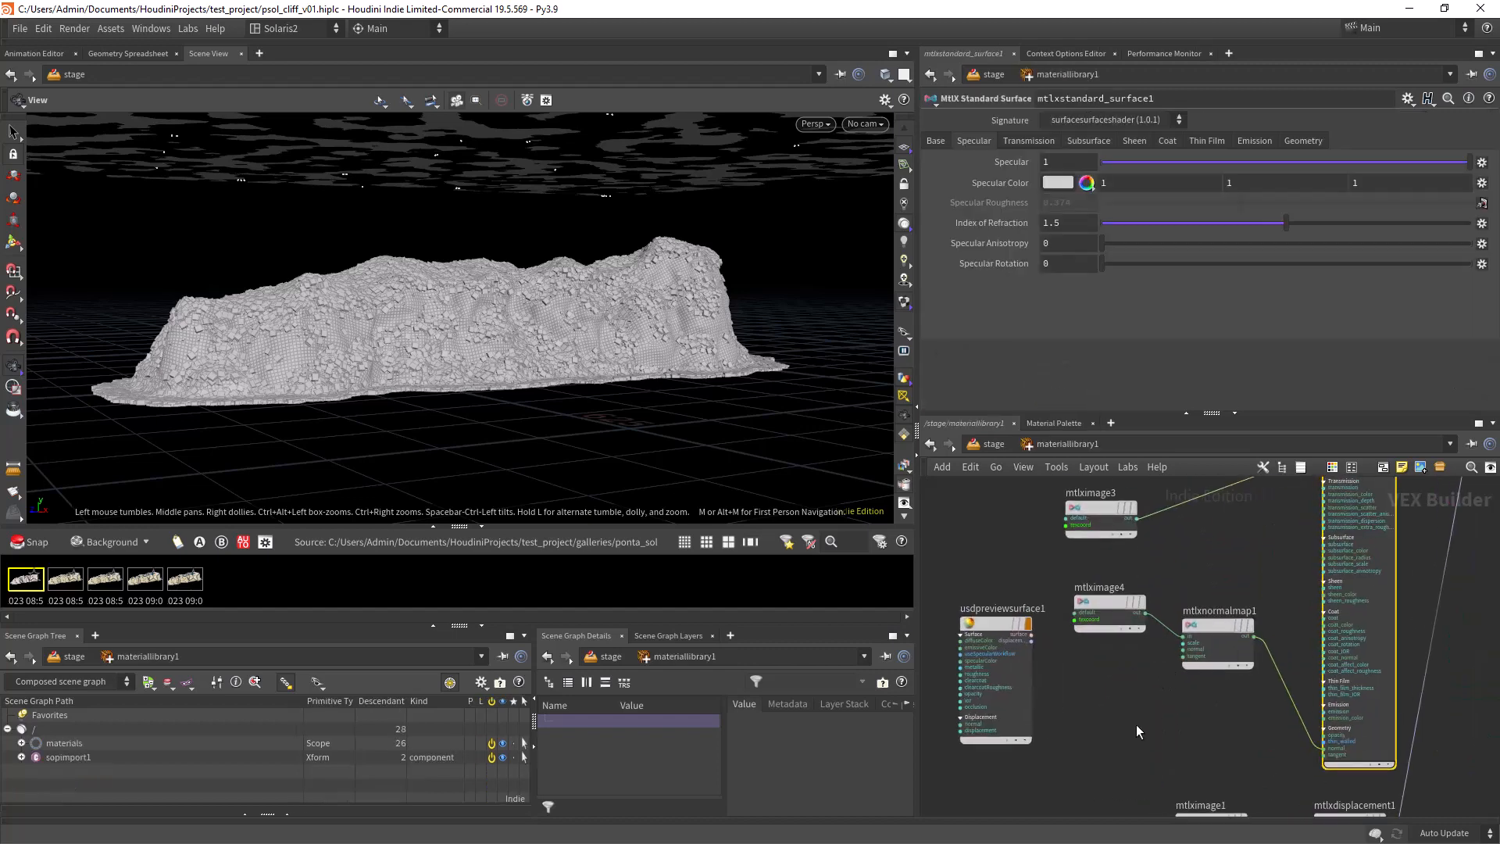
middle_drag(1138, 726, 1048, 525)
click(1112, 626)
middle_drag(1169, 699, 1044, 714)
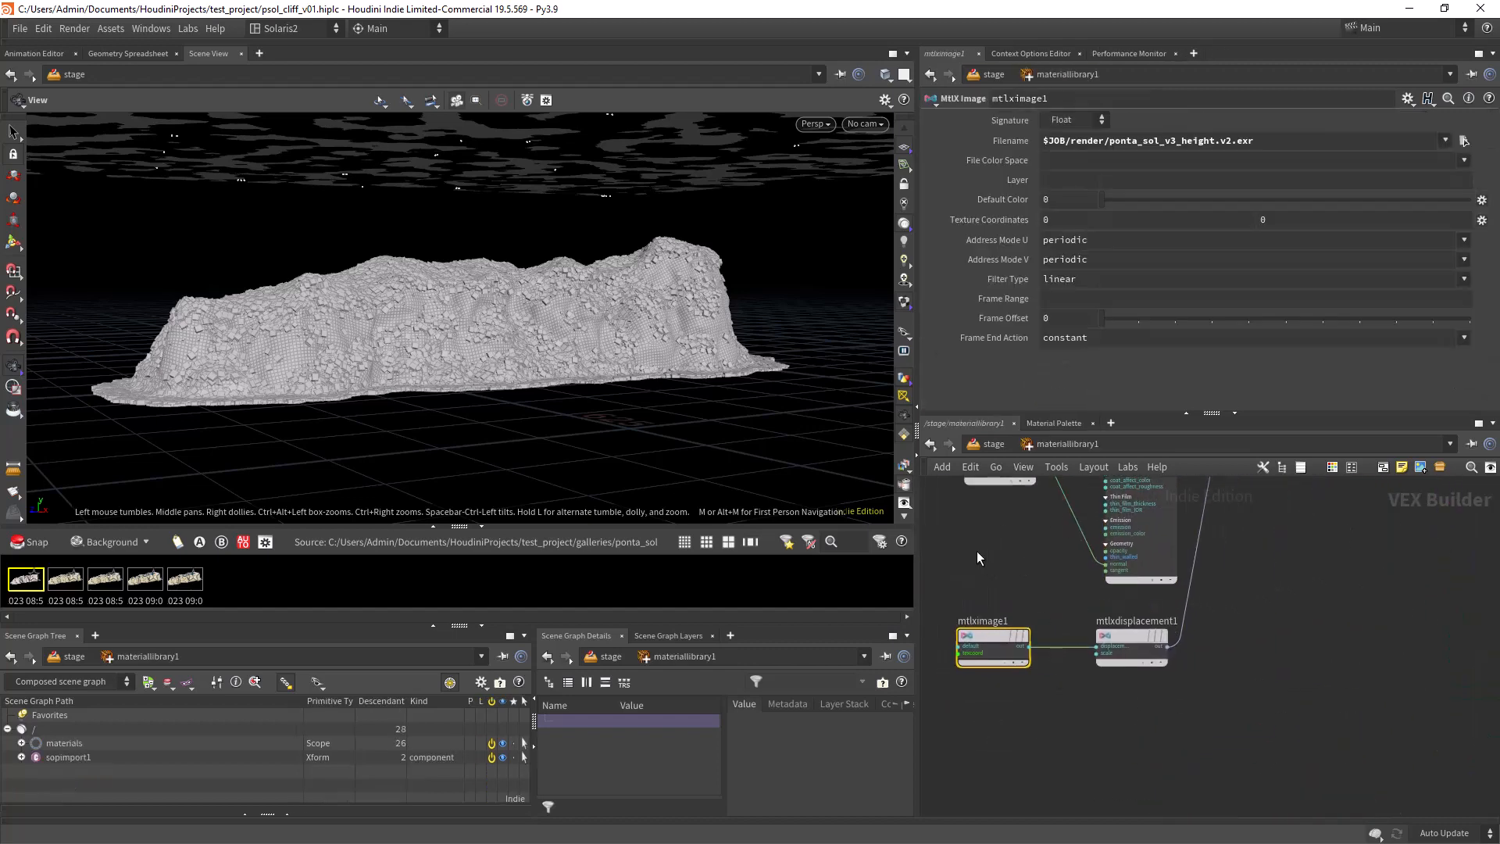
Select mtlxdisplacement1 and examine its displacement scale setting
scroll(978, 554, up, 1)
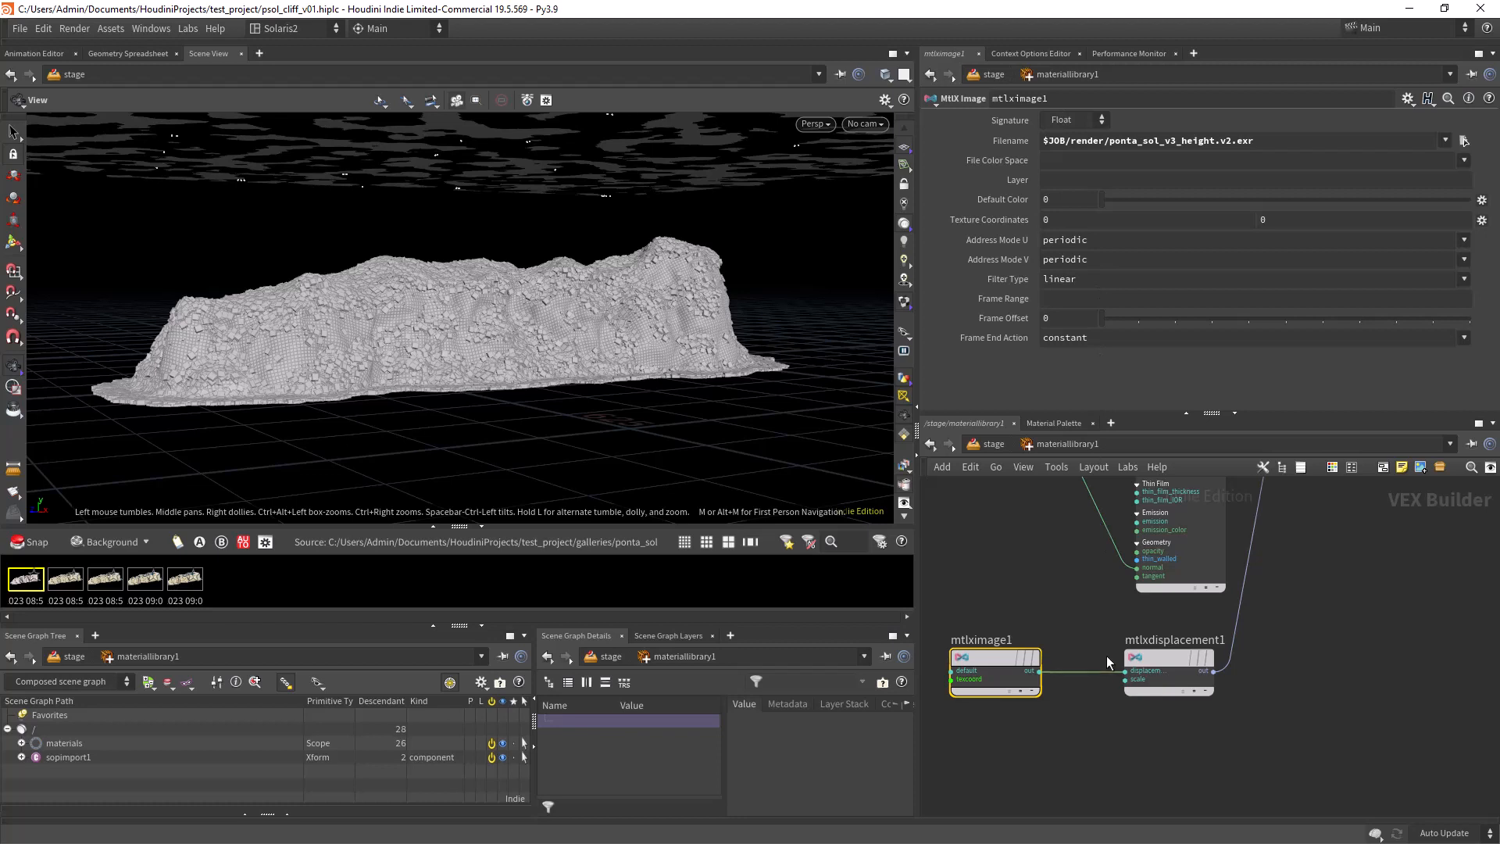
drag(1088, 640, 1235, 739)
middle_drag(1290, 666, 1122, 761)
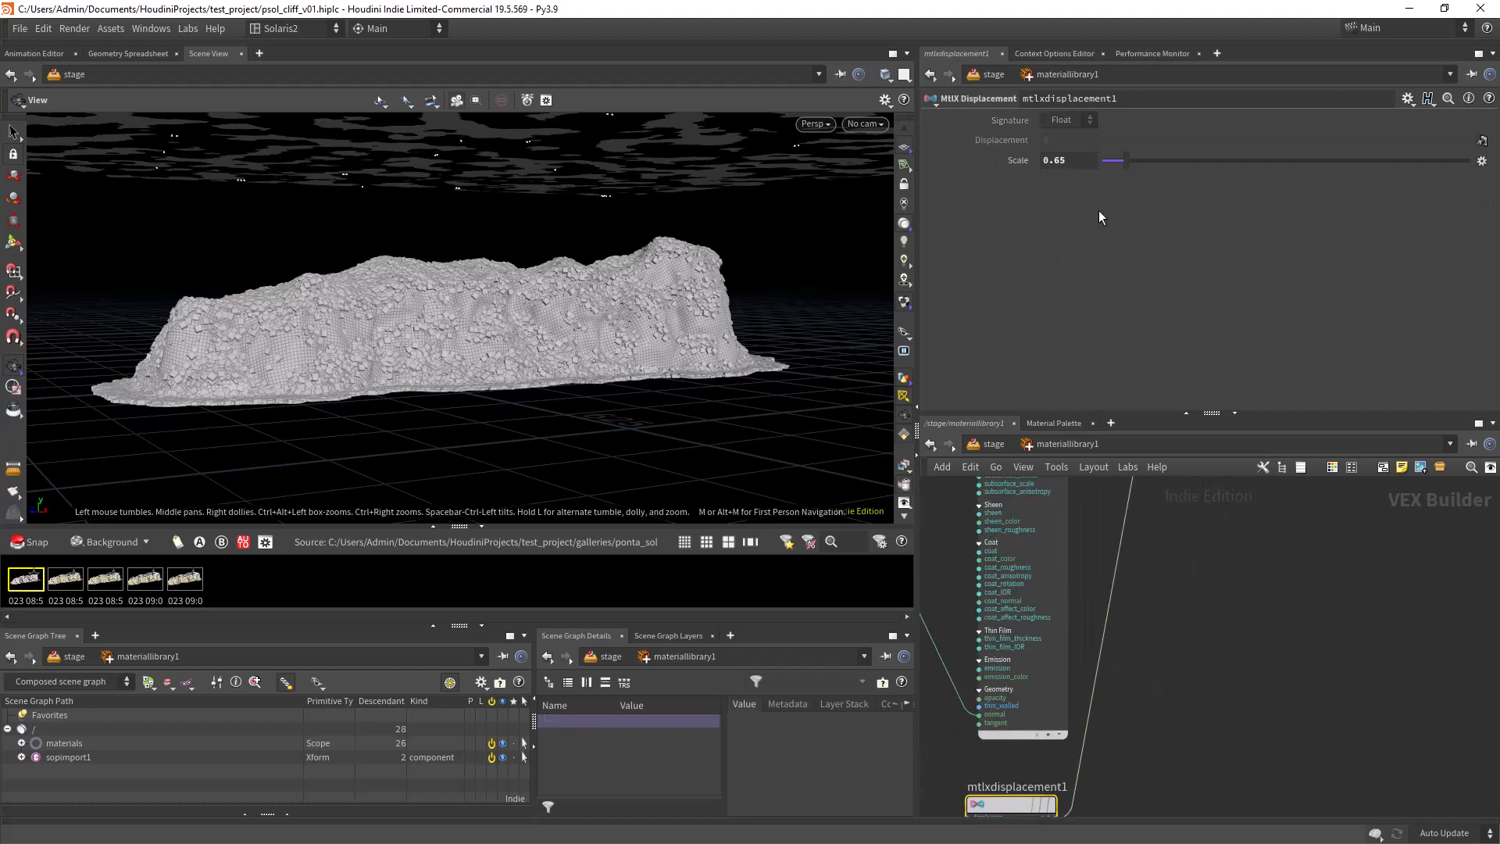
click(1075, 158)
scroll(1215, 599, down, 4)
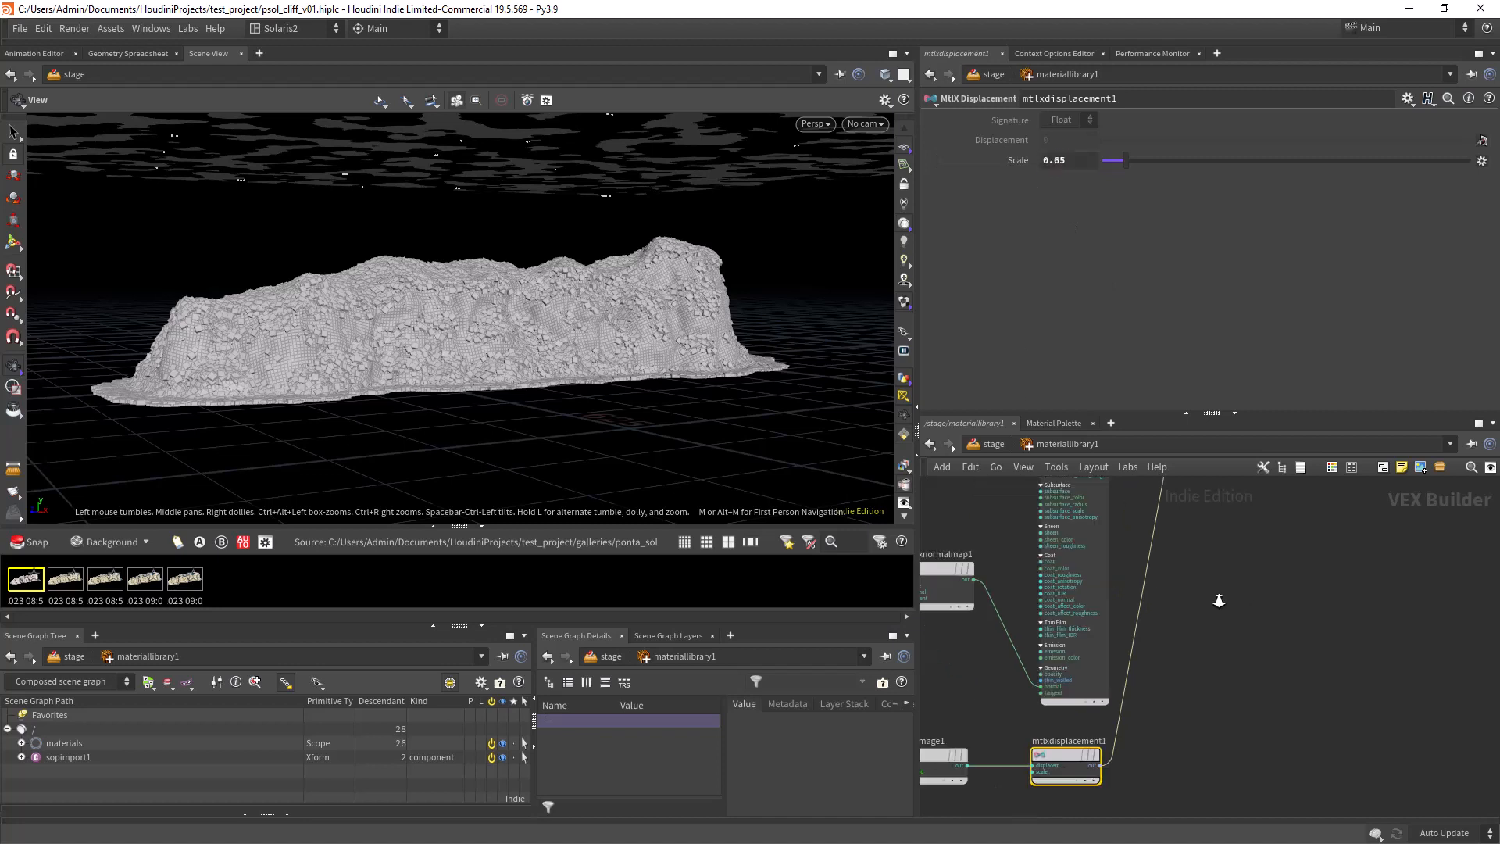
Select cliff_MAT and examine how the standard surface and displacement nodes connect to its shader inputs
middle_drag(1264, 588, 1178, 758)
scroll(1152, 726, up, 3)
scroll(1104, 682, up, 4)
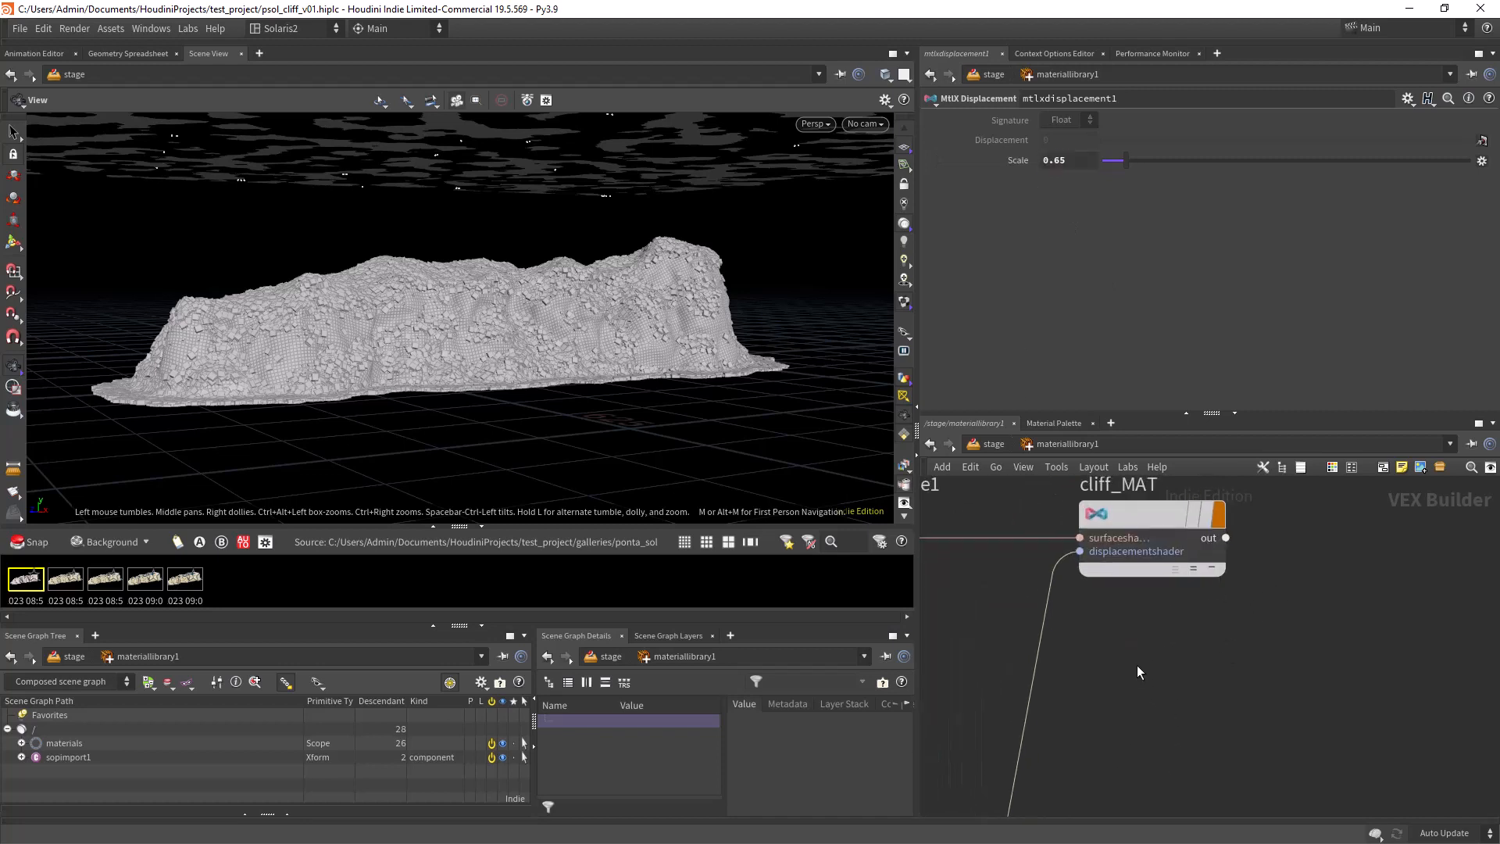
middle_drag(1128, 633, 1115, 701)
scroll(1152, 700, down, 3)
drag(1067, 509, 1278, 774)
scroll(1207, 591, up, 1)
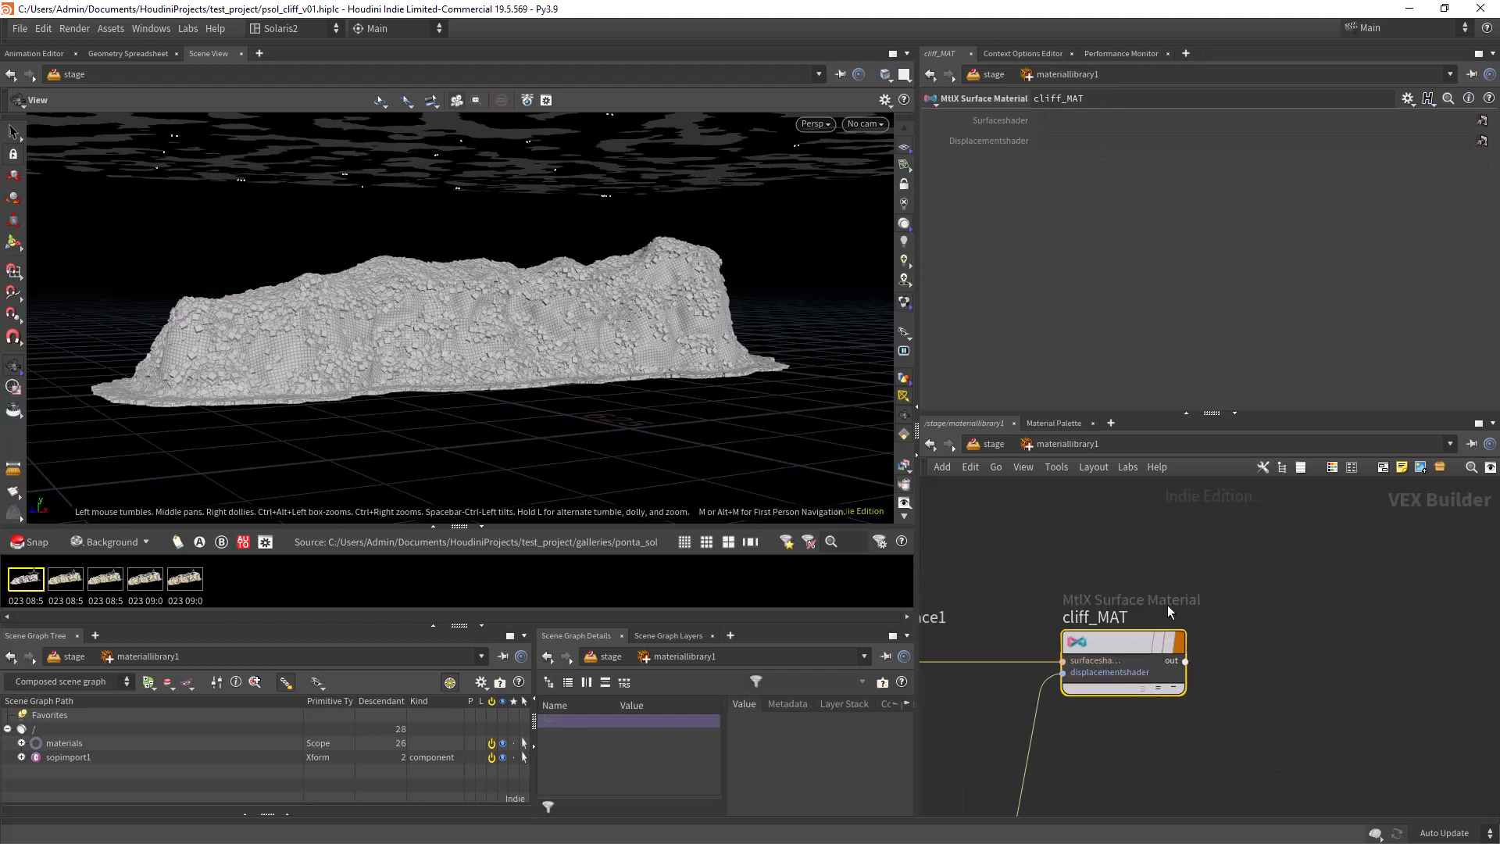
right_drag(1169, 743, 1137, 769)
middle_drag(1136, 769, 1187, 689)
right_drag(1122, 660, 1125, 655)
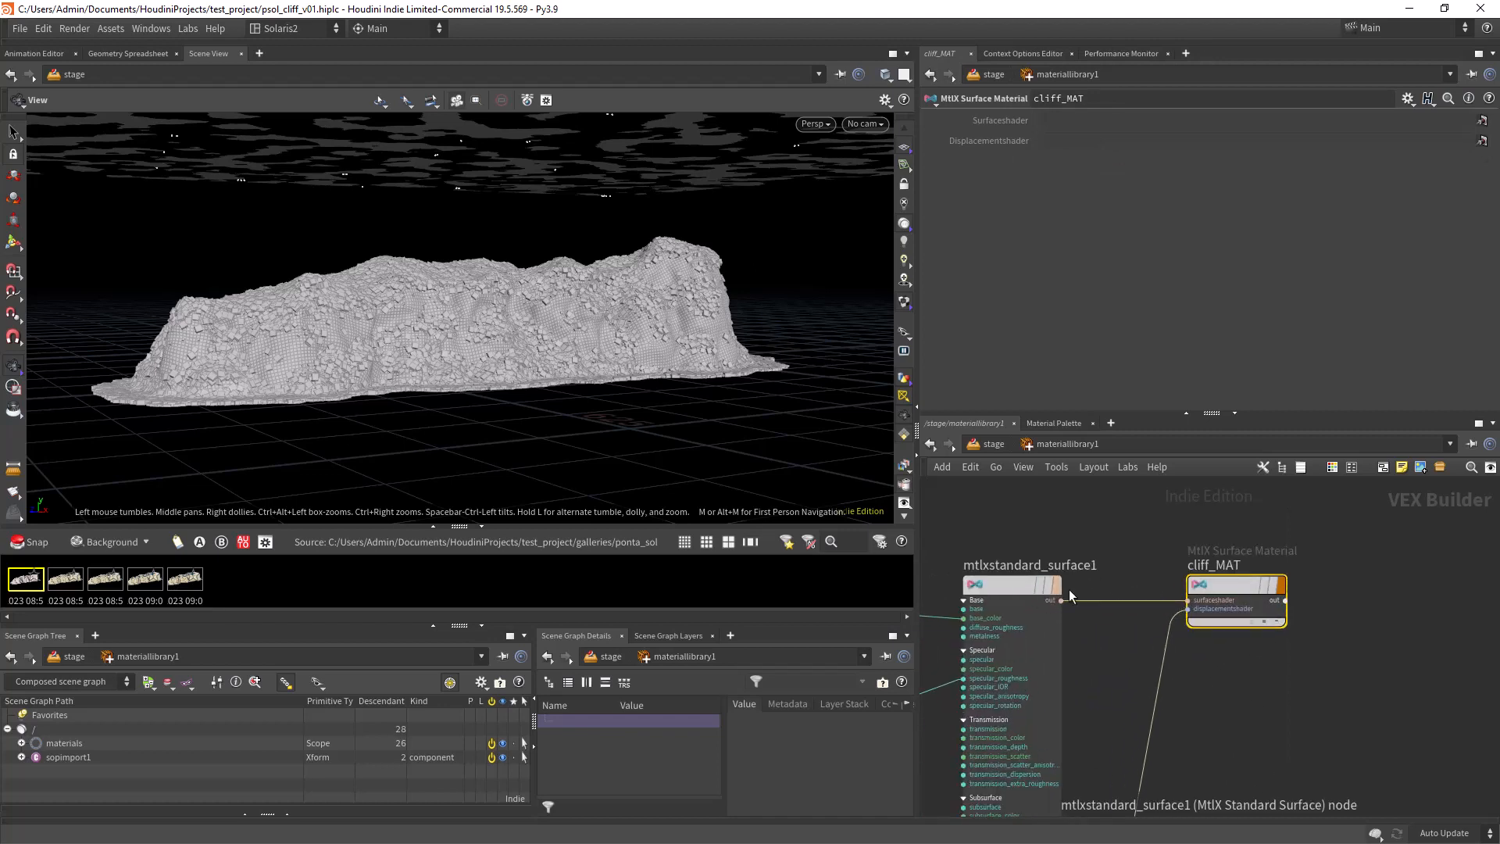
scroll(1223, 664, up, 3)
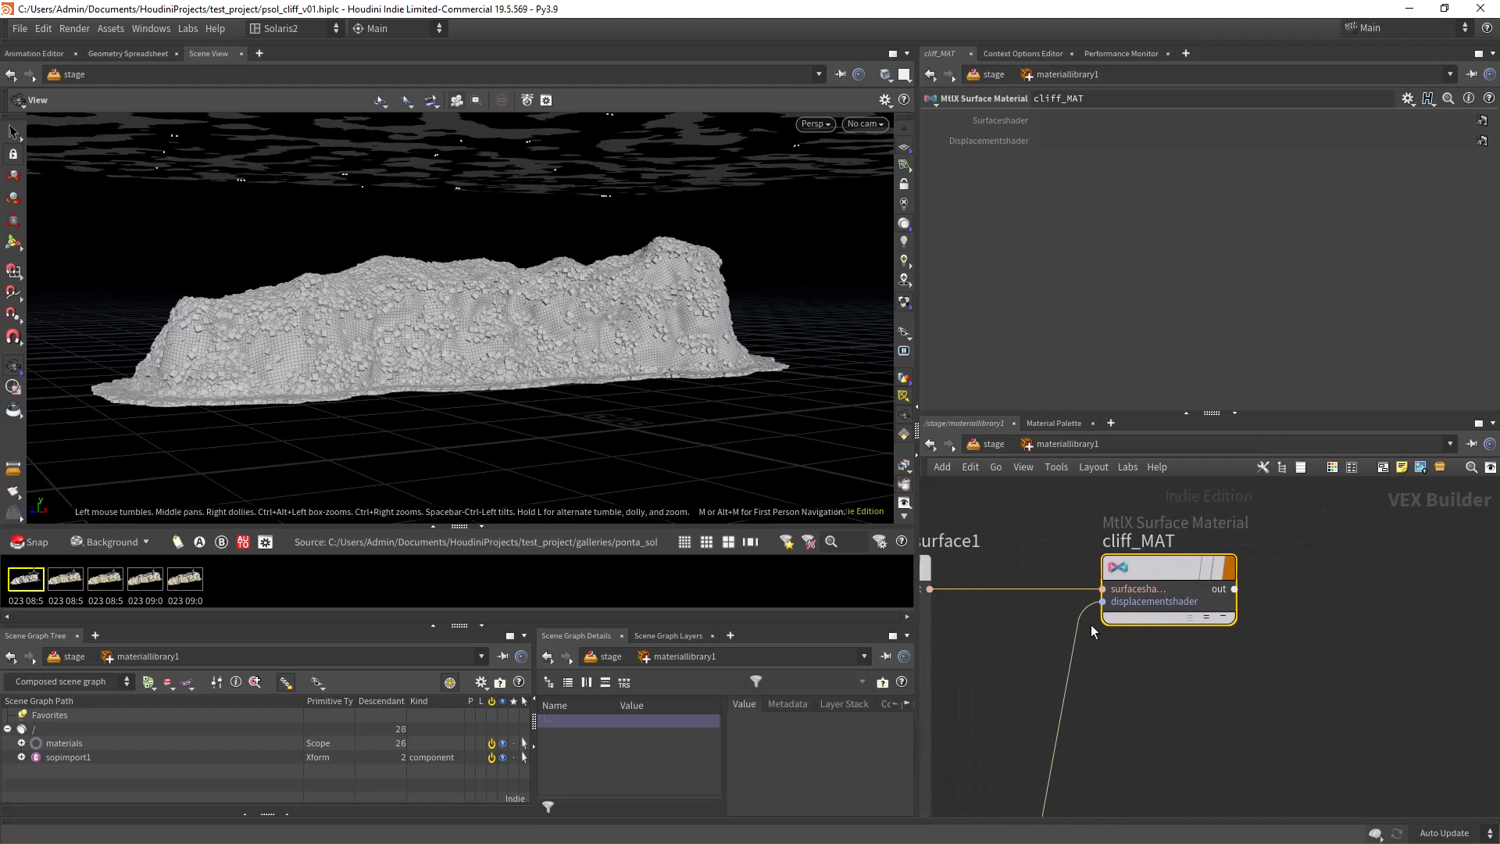
scroll(1195, 712, down, 3)
scroll(1101, 564, up, 3)
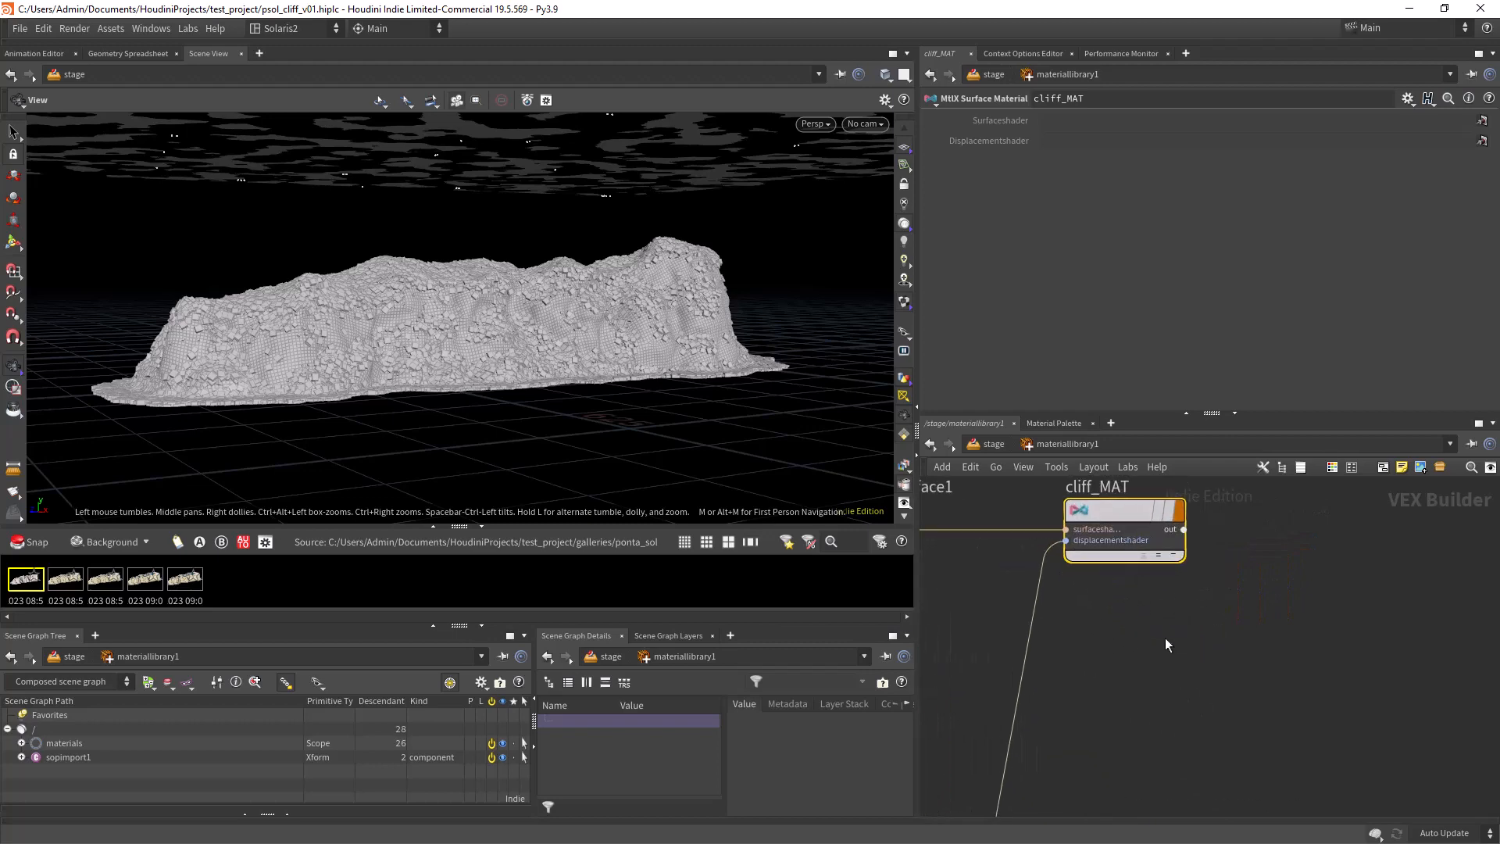
scroll(1207, 743, down, 3)
scroll(1127, 548, up, 2)
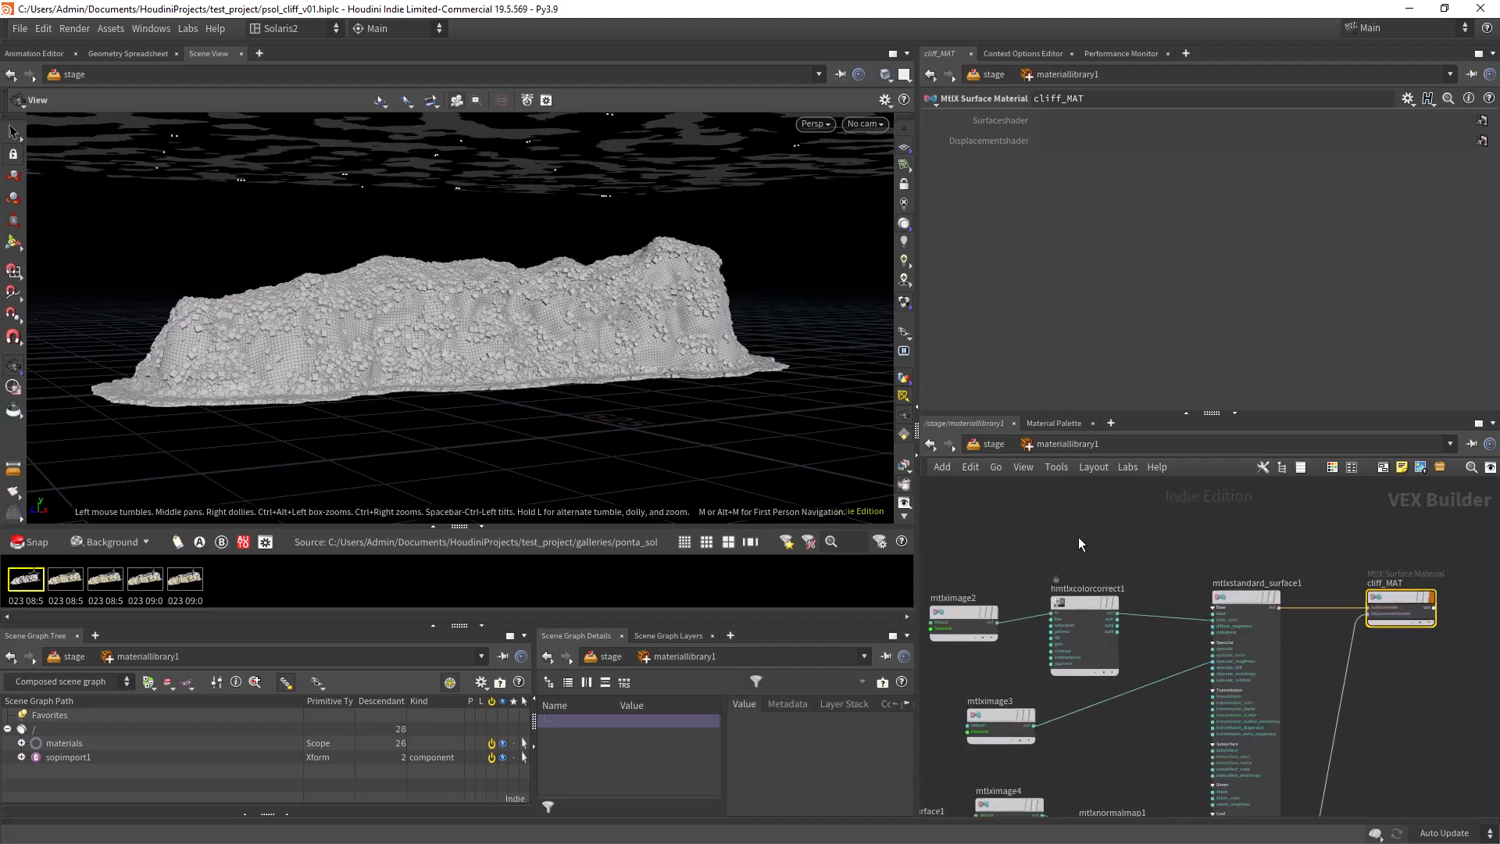
Return to the stage network and view the grass branch with its instancer and materiallibrary3 nodes
click(990, 449)
mouse_move(1036, 612)
middle_down()
mouse_move(1157, 593)
mouse_move(1069, 668)
mouse_move(1024, 588)
middle_up()
scroll(1157, 593, down, 1)
scroll(1017, 550, up, 2)
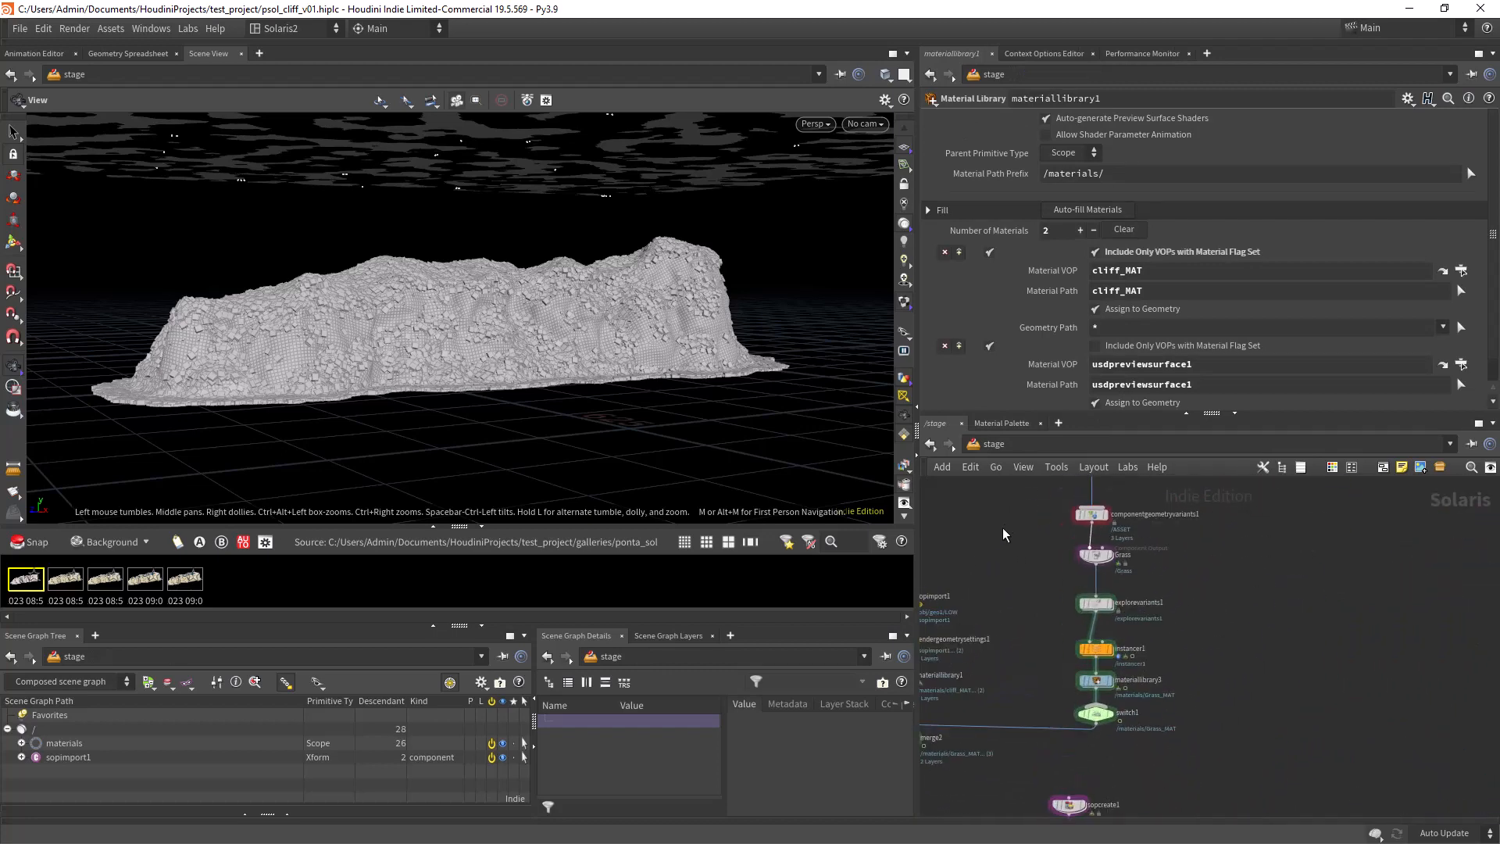
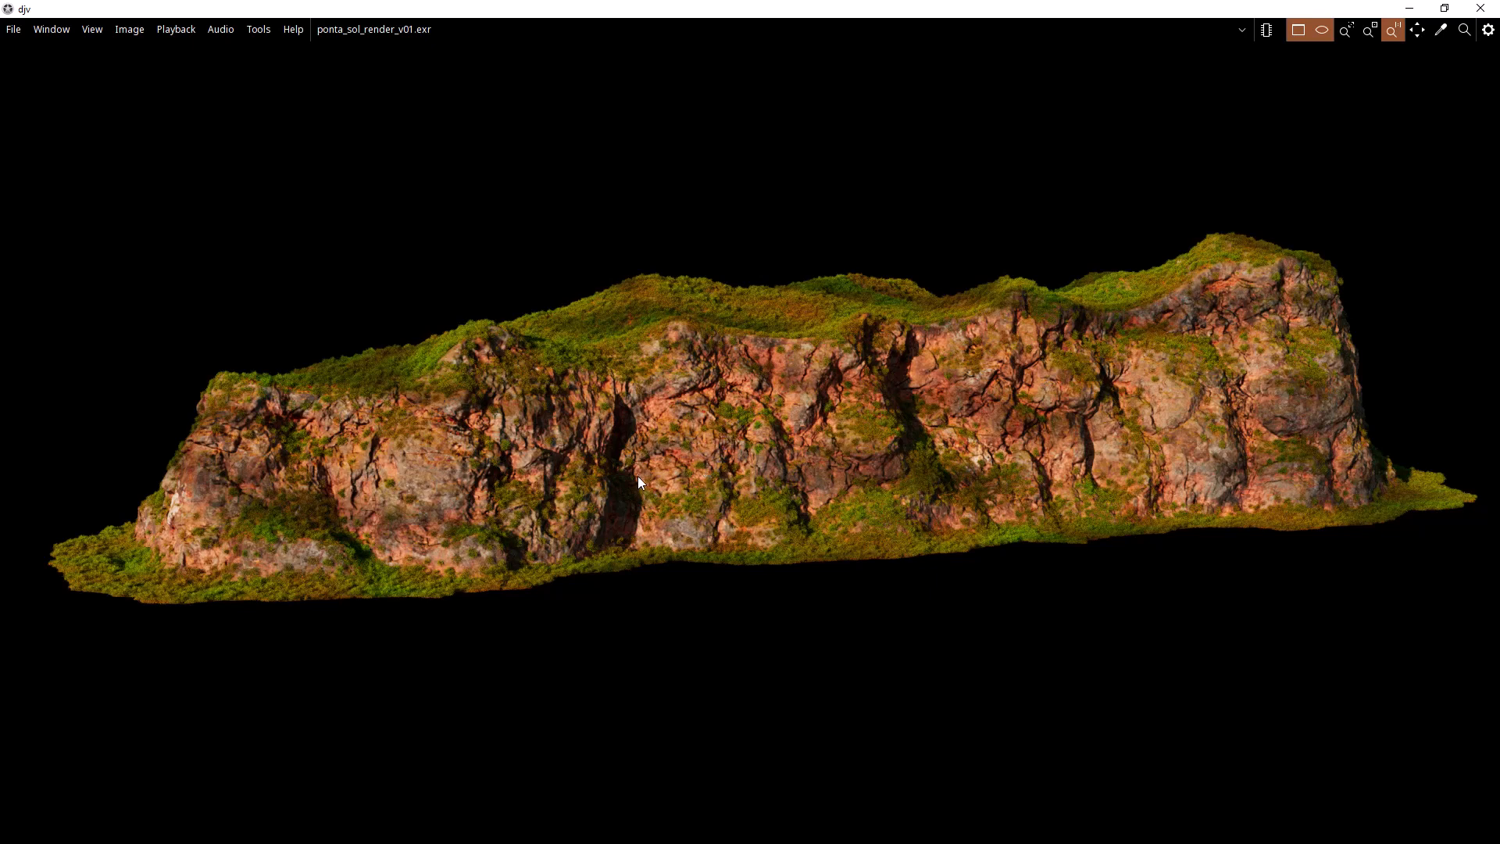
Minimize the djv window showing ponta_sol_render_v01.exr and examine the cliff's scattered instances and stage branches in Houdini
click(1402, 14)
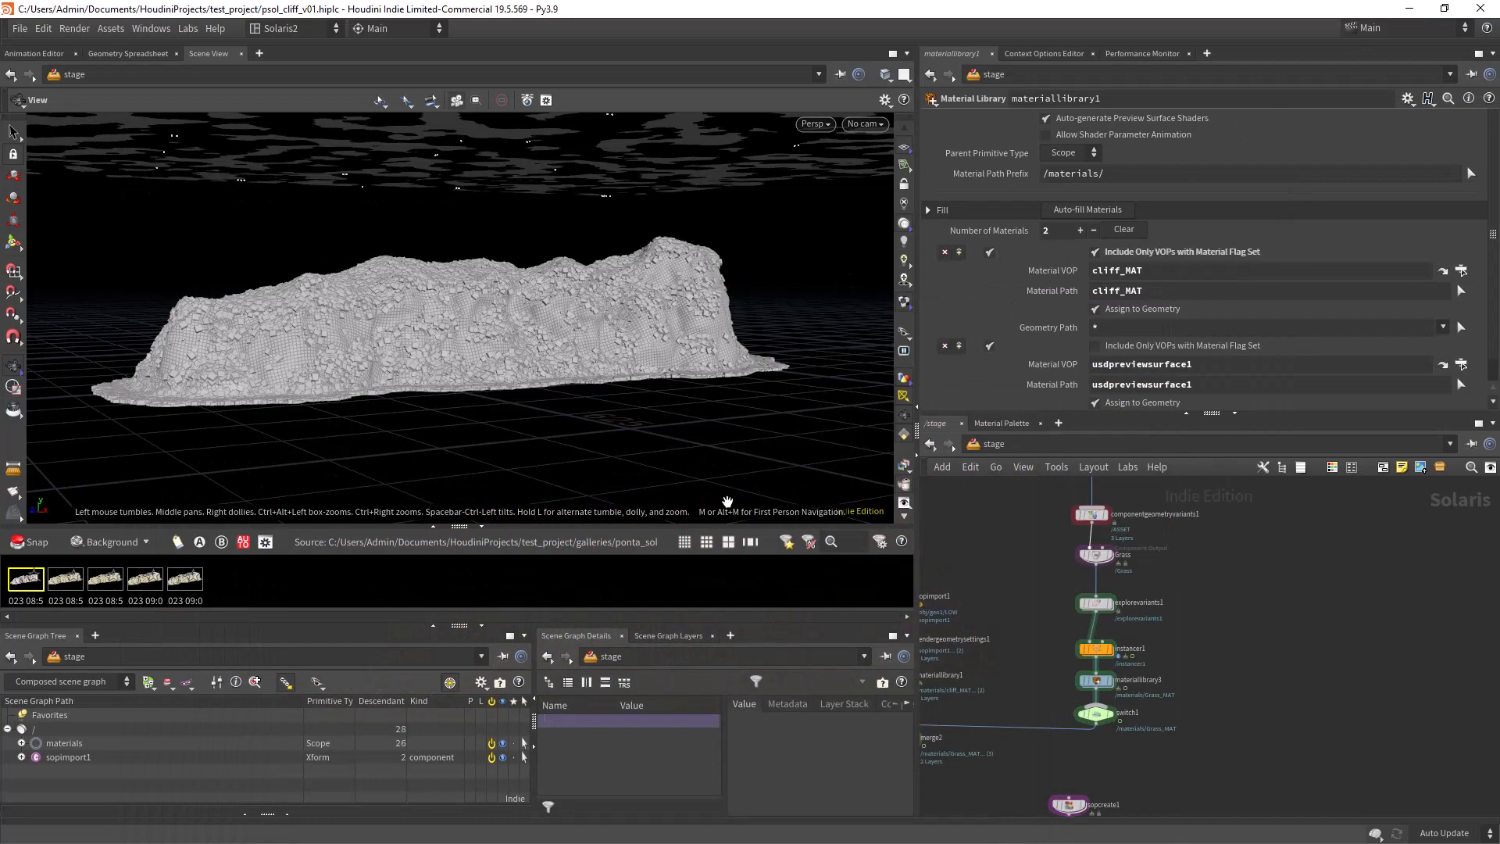
scroll(989, 551, down, 2)
drag(703, 373, 626, 386)
middle_drag(626, 386, 614, 415)
middle_drag(948, 580, 971, 608)
scroll(606, 412, up, 10)
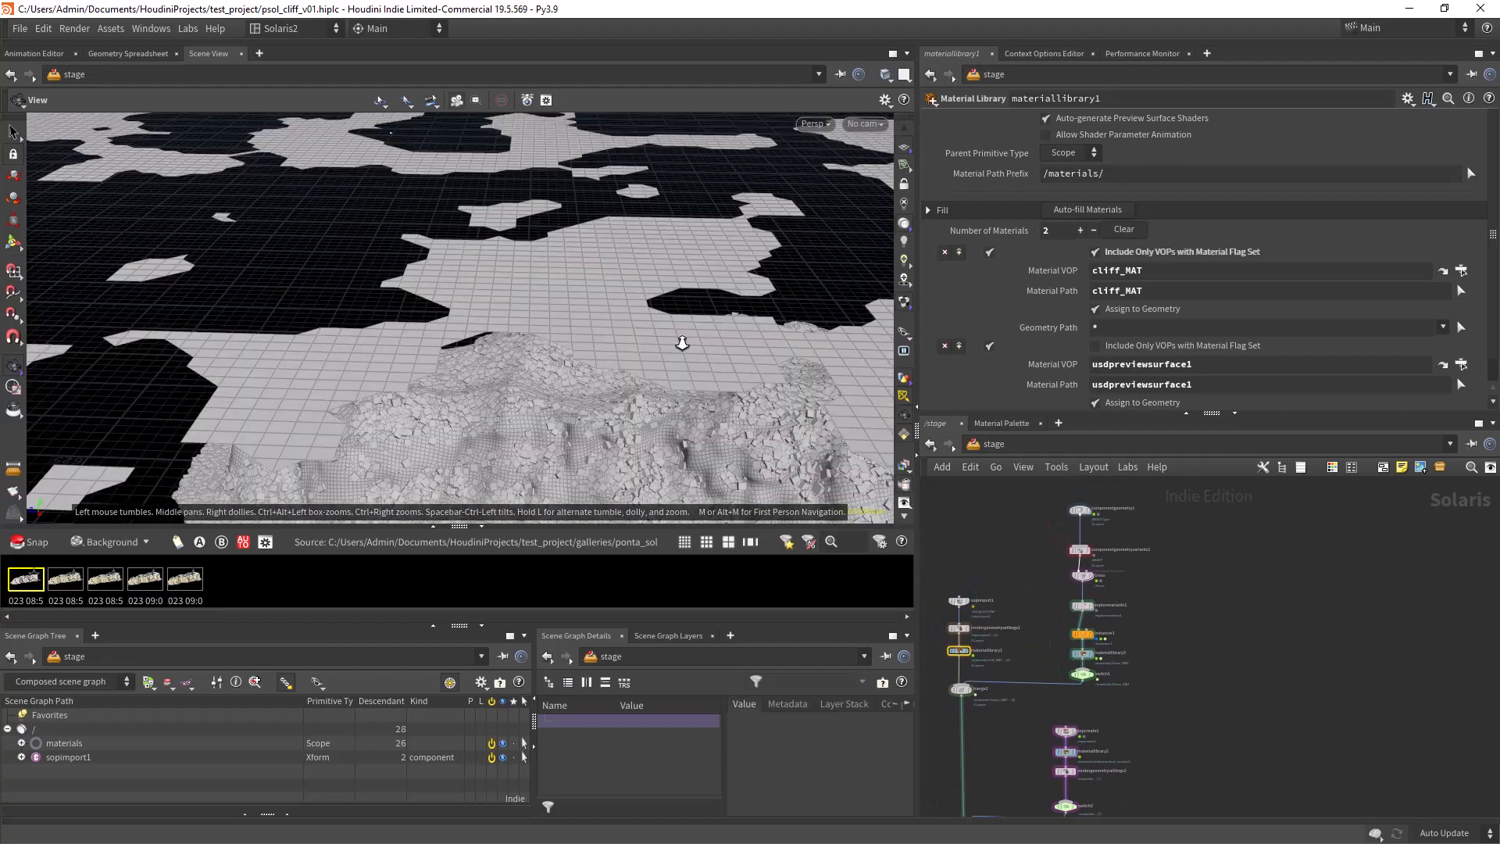
drag(620, 351, 619, 317)
middle_drag(996, 602, 1009, 465)
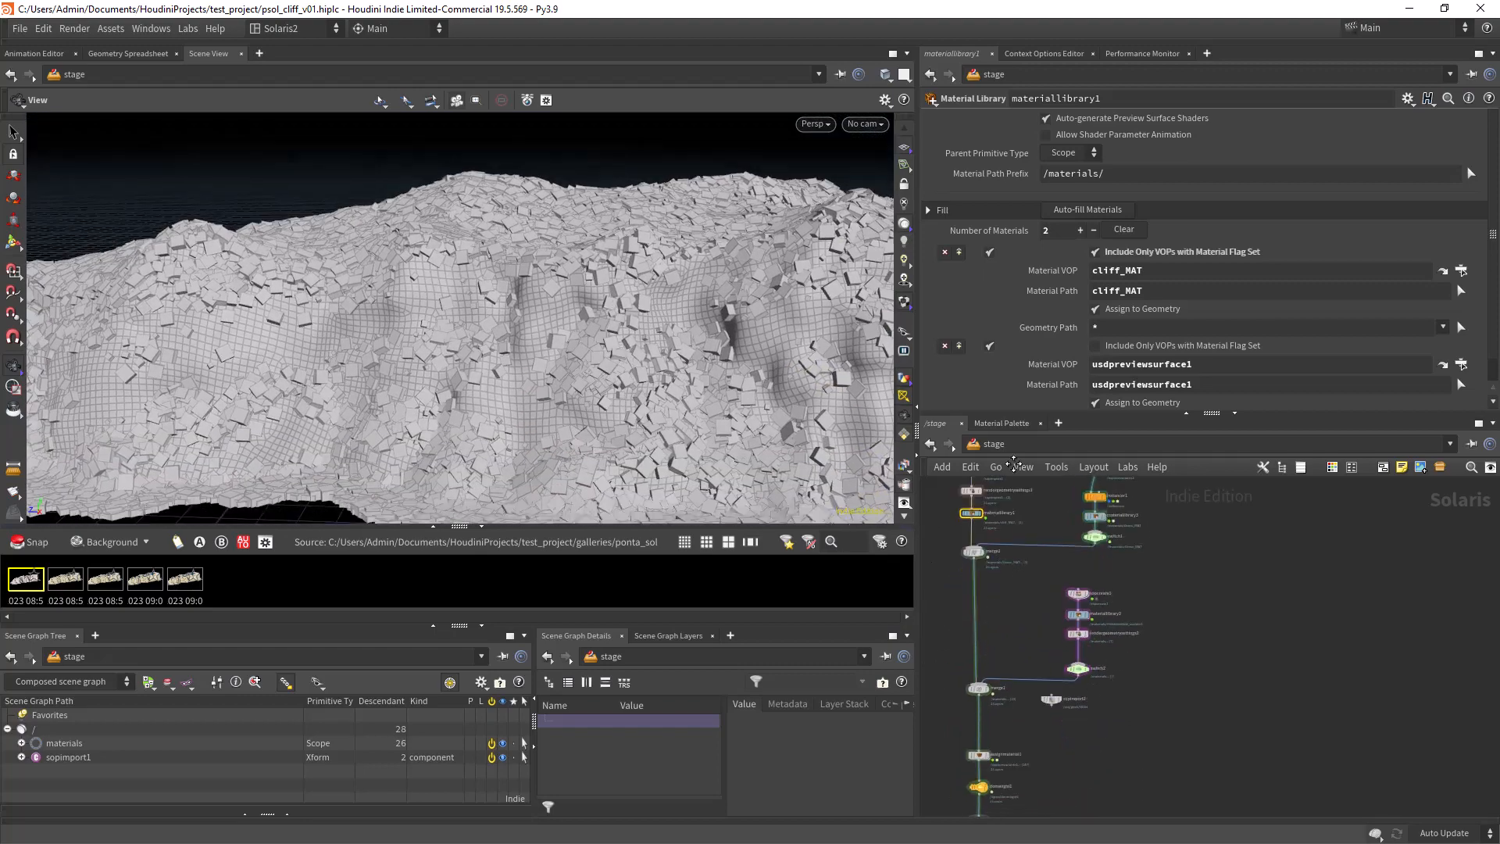
Select rendergeometrysettings1 above materiallibrary1 and examine its Dicing Quality and True Displacements settings
middle_drag(943, 553, 979, 637)
scroll(981, 636, up, 3)
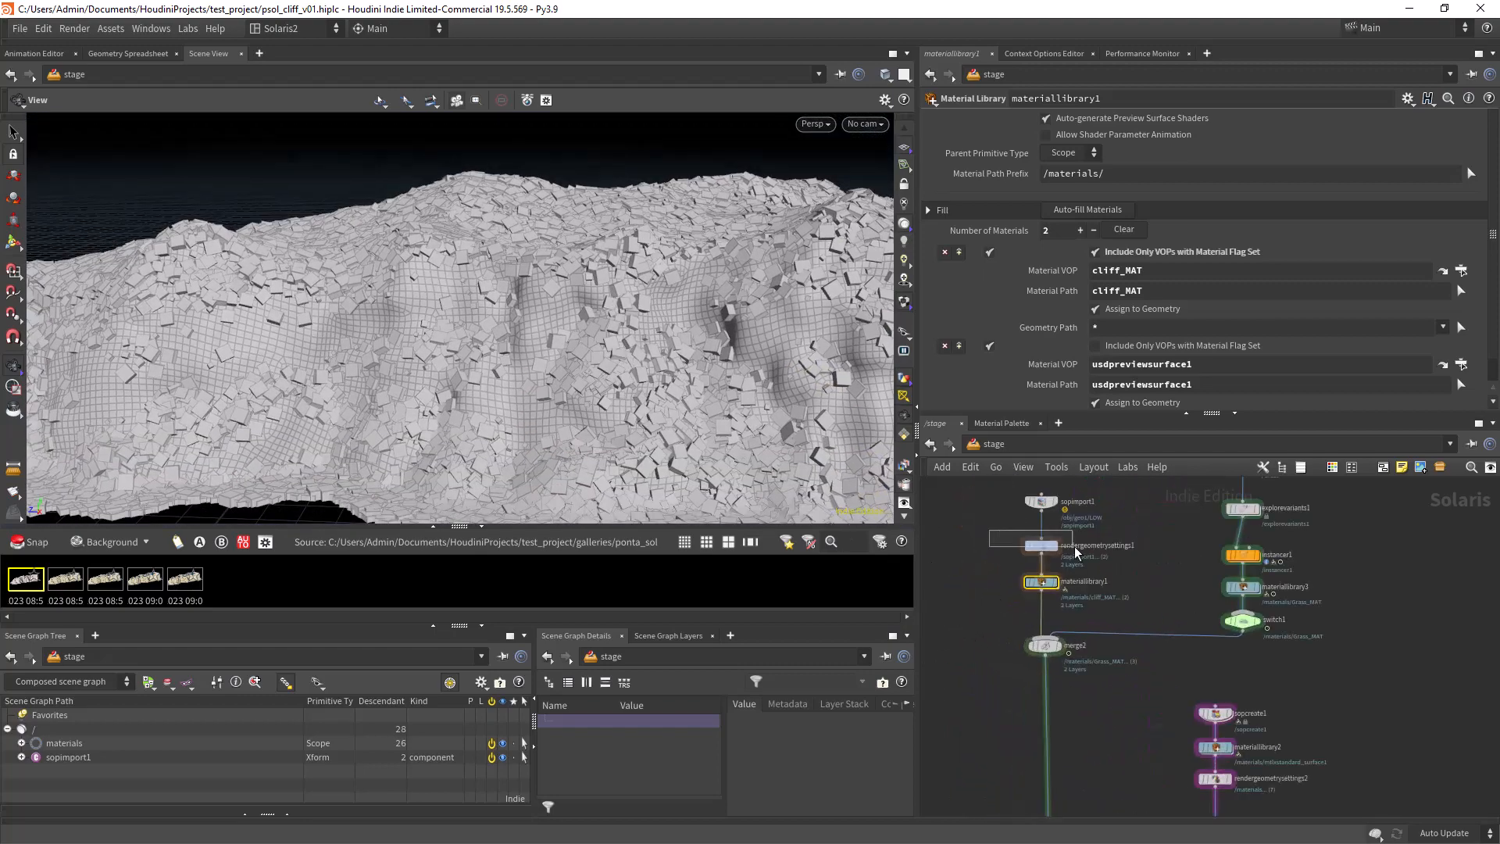
click(1039, 545)
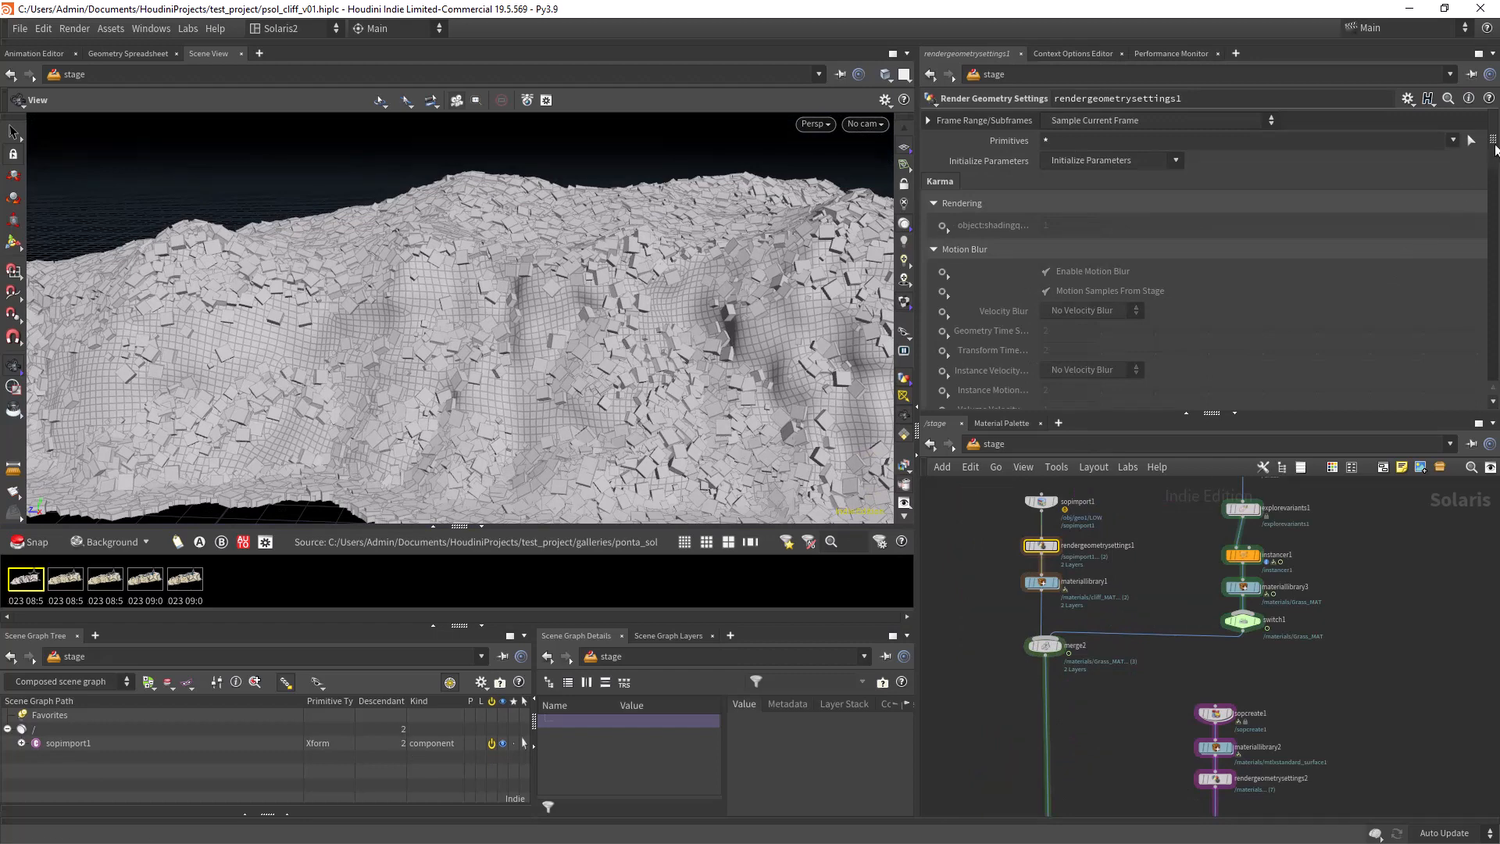
drag(1495, 149, 1496, 373)
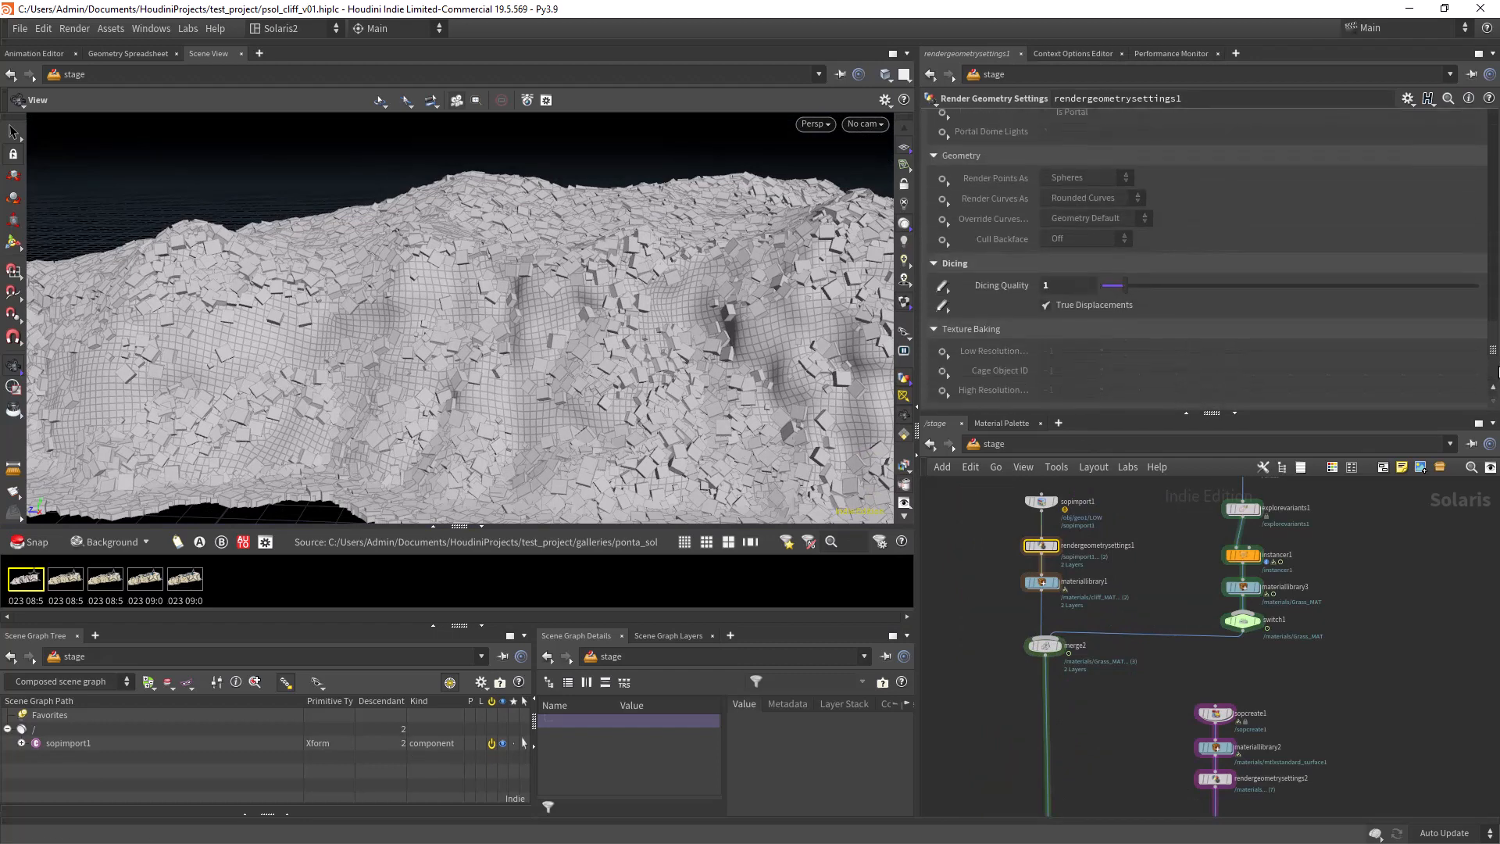
click(1058, 286)
Look over the rest of the stage network, from the merge nodes through domelight1 and camera1 to karmarendersettings and usdrender_rop1
scroll(983, 626, down, 10)
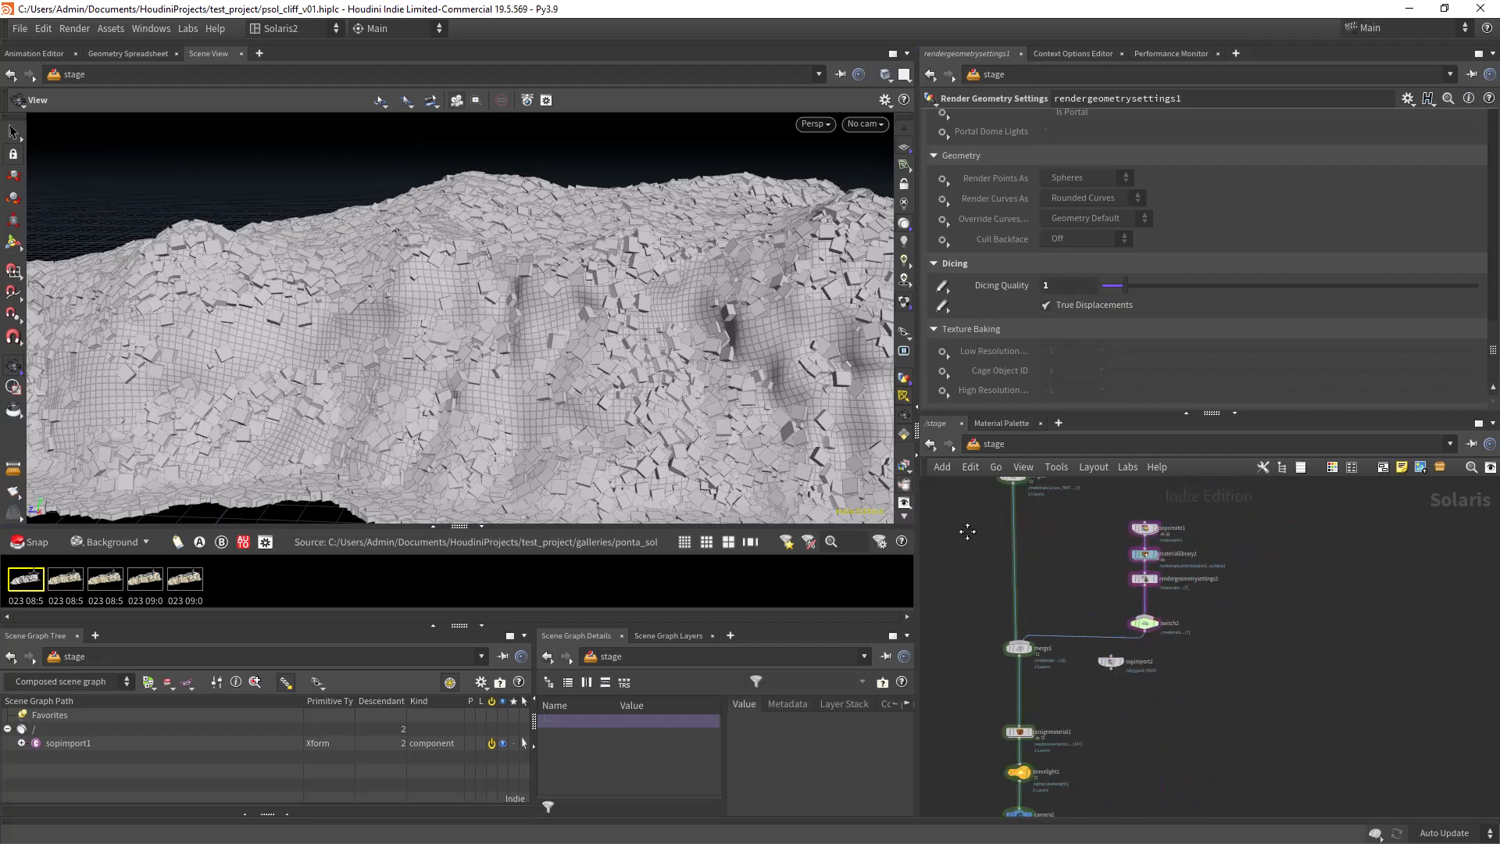
scroll(978, 631, down, 8)
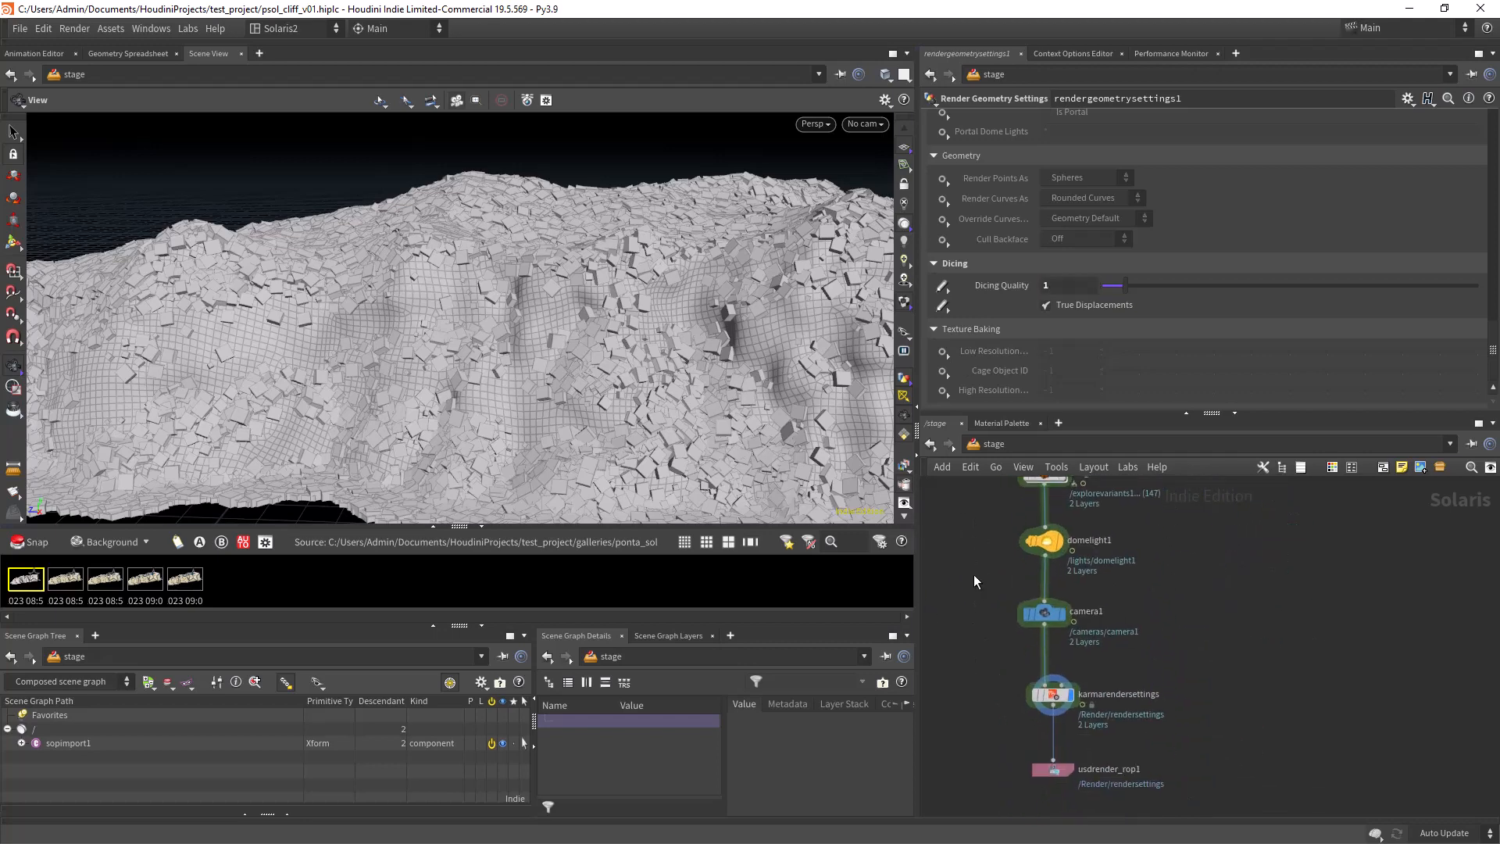
scroll(971, 536, down, 10)
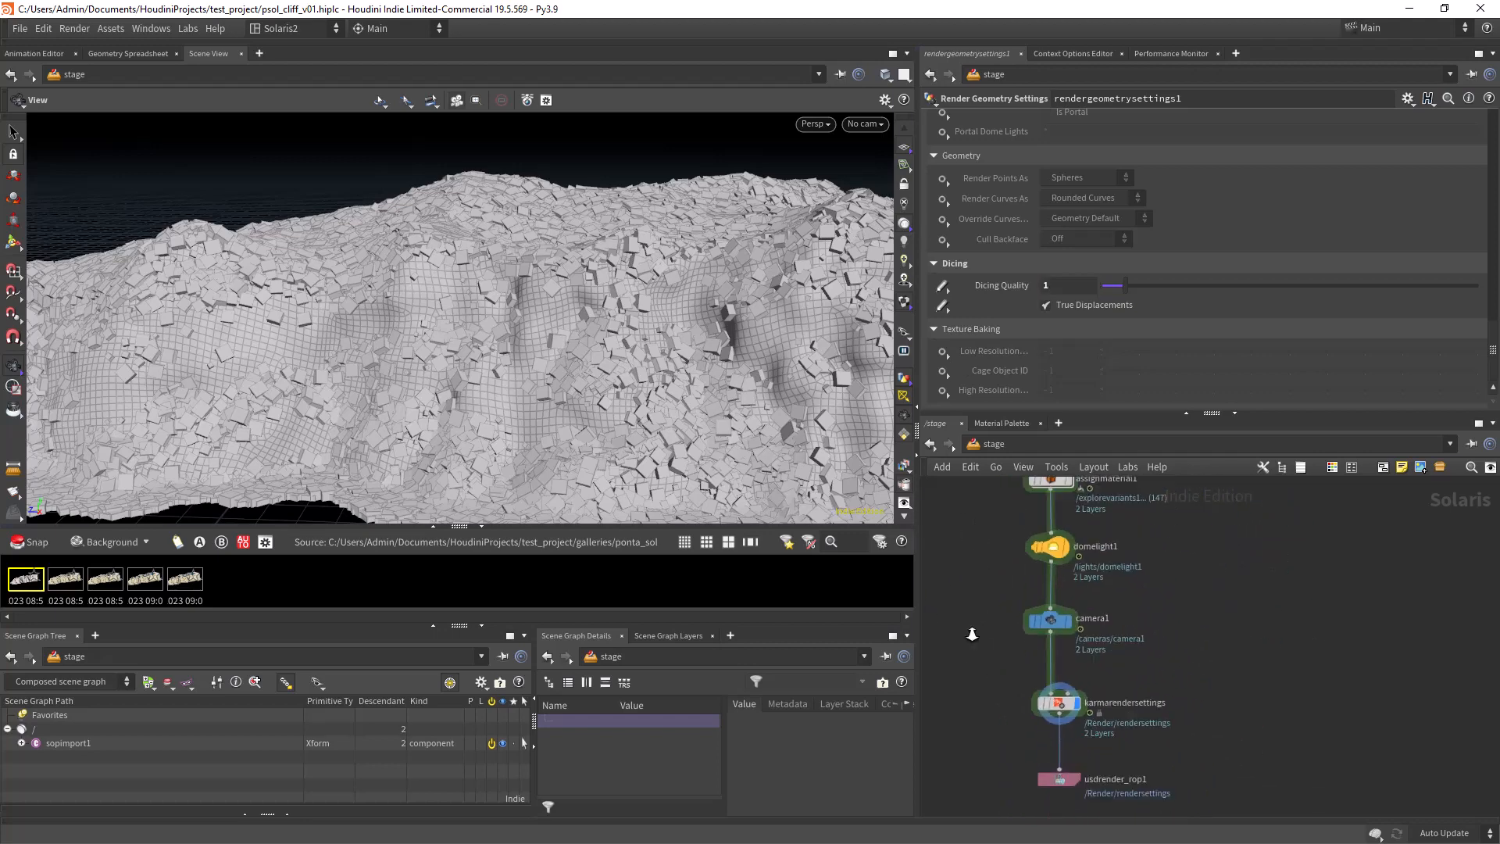
scroll(969, 578, up, 10)
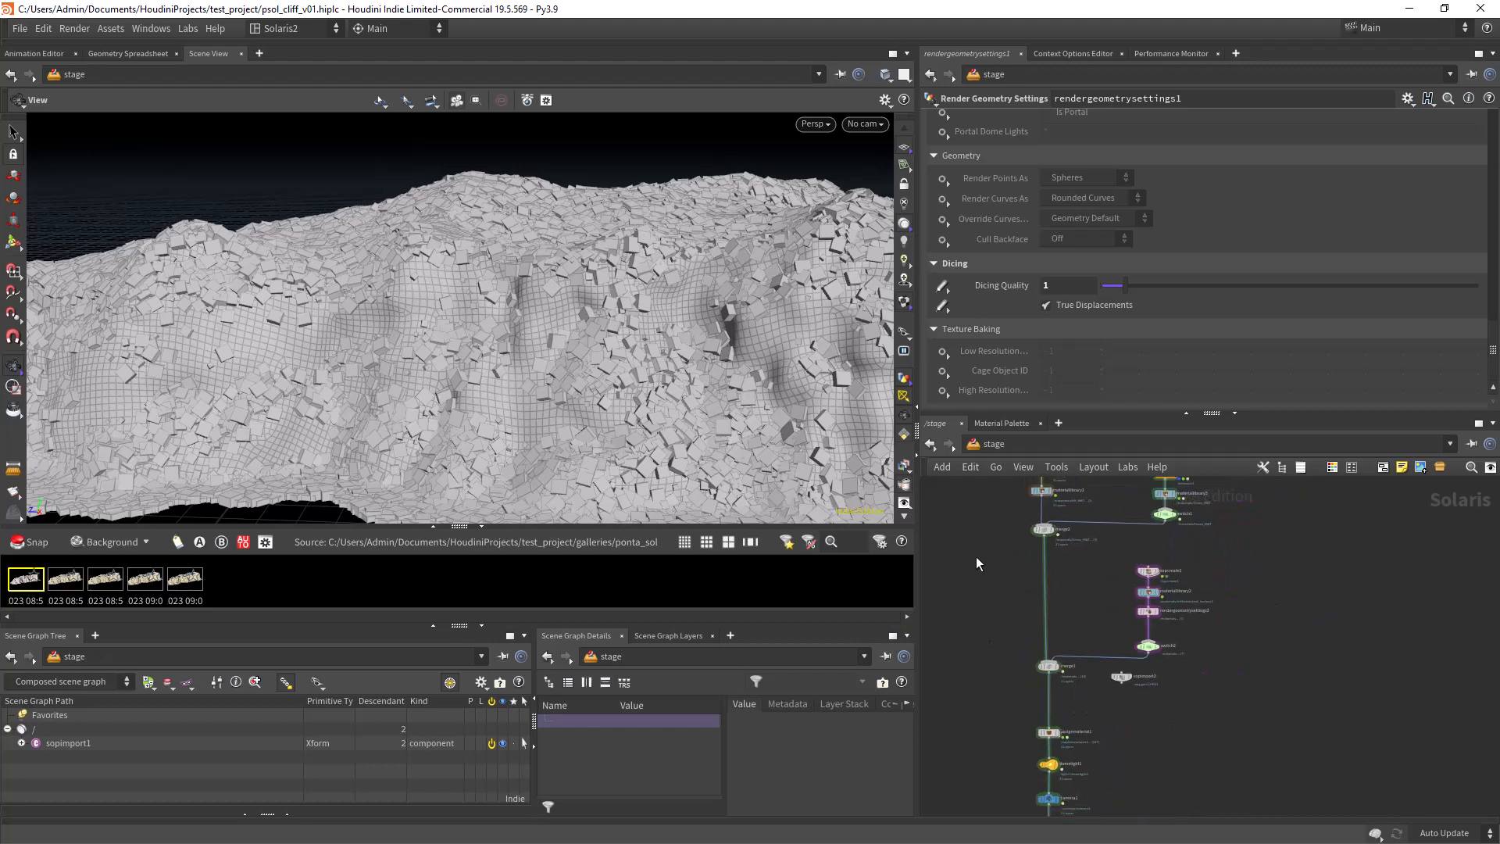
scroll(976, 557, up, 8)
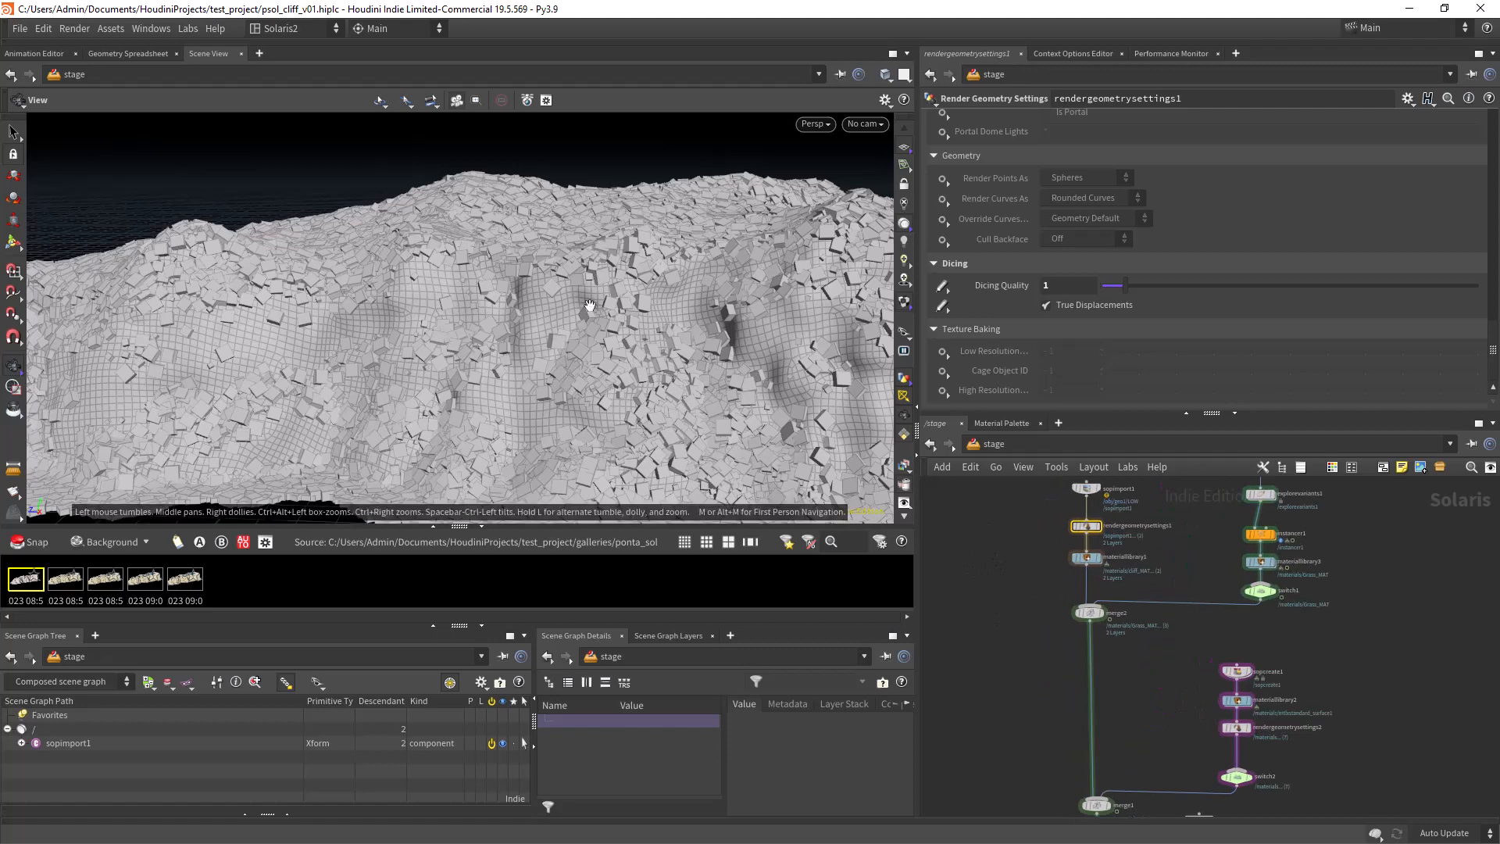
Switch the desktop to initial_layout, go to the object level and open the geo1 network with all its nodes framed
click(289, 30)
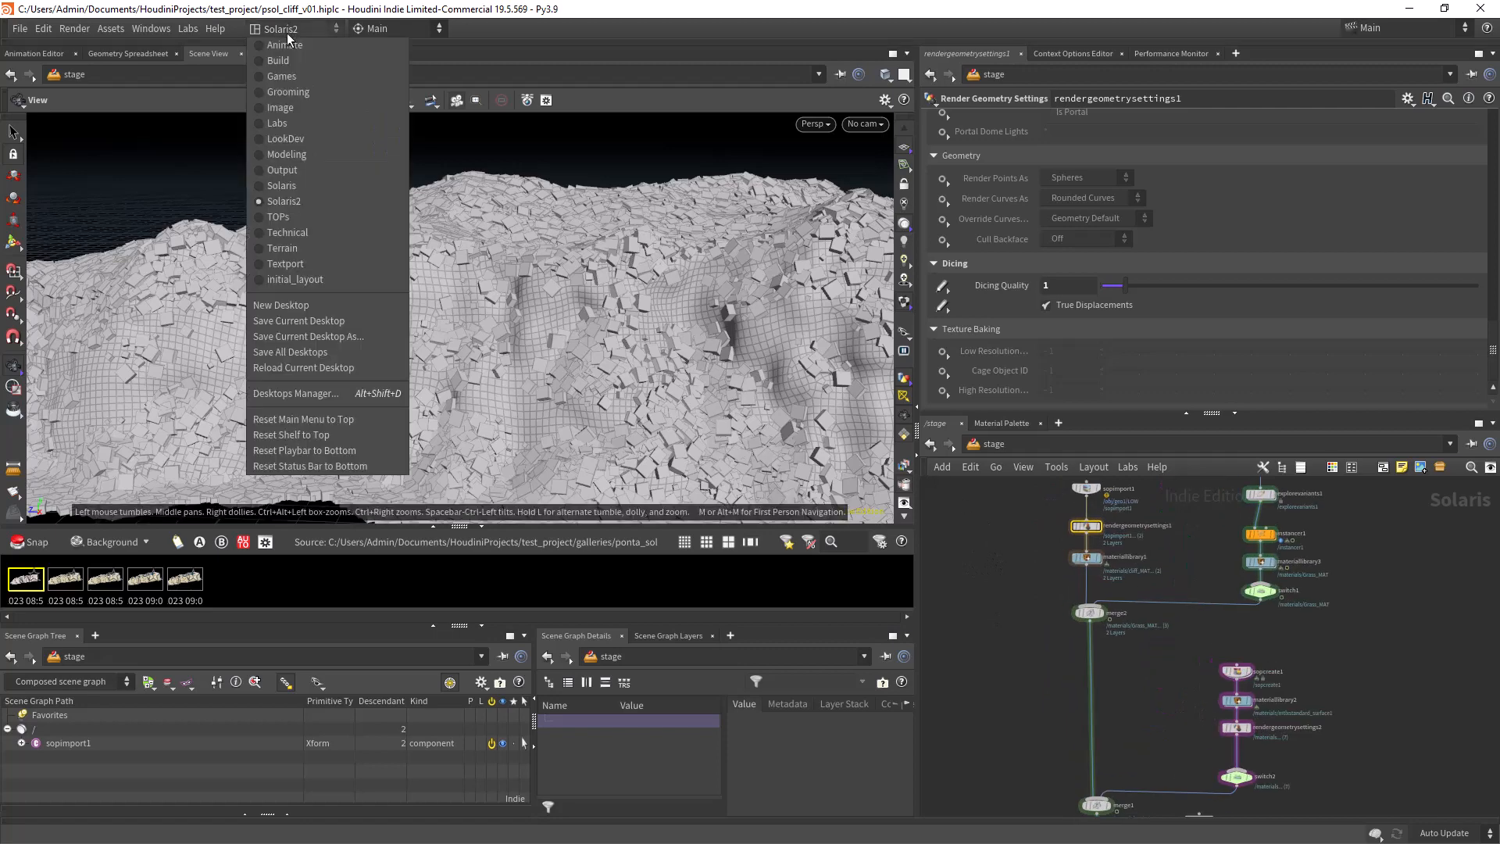
click(313, 280)
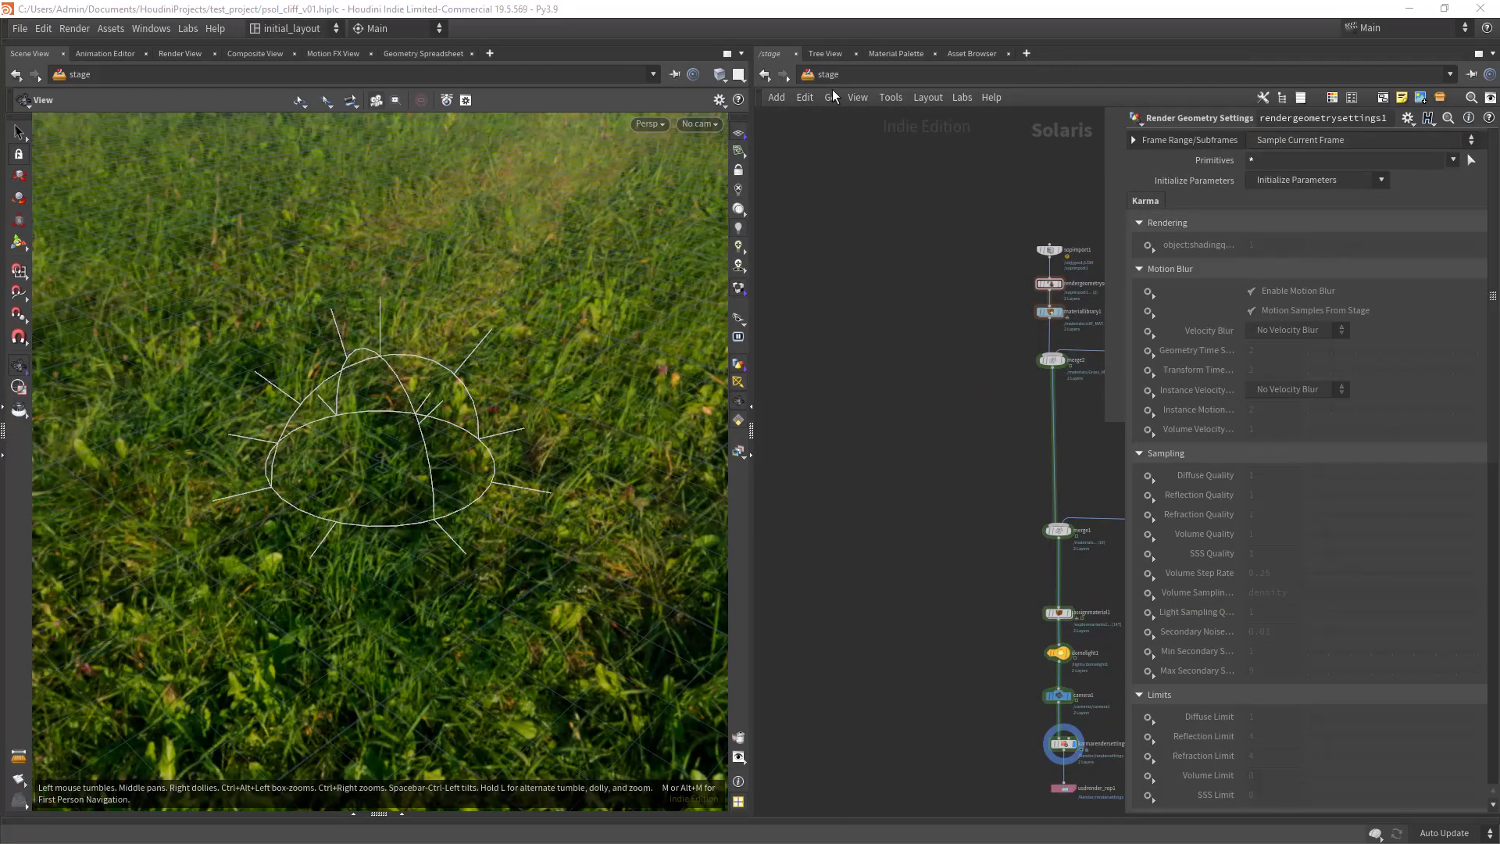
click(833, 97)
click(853, 146)
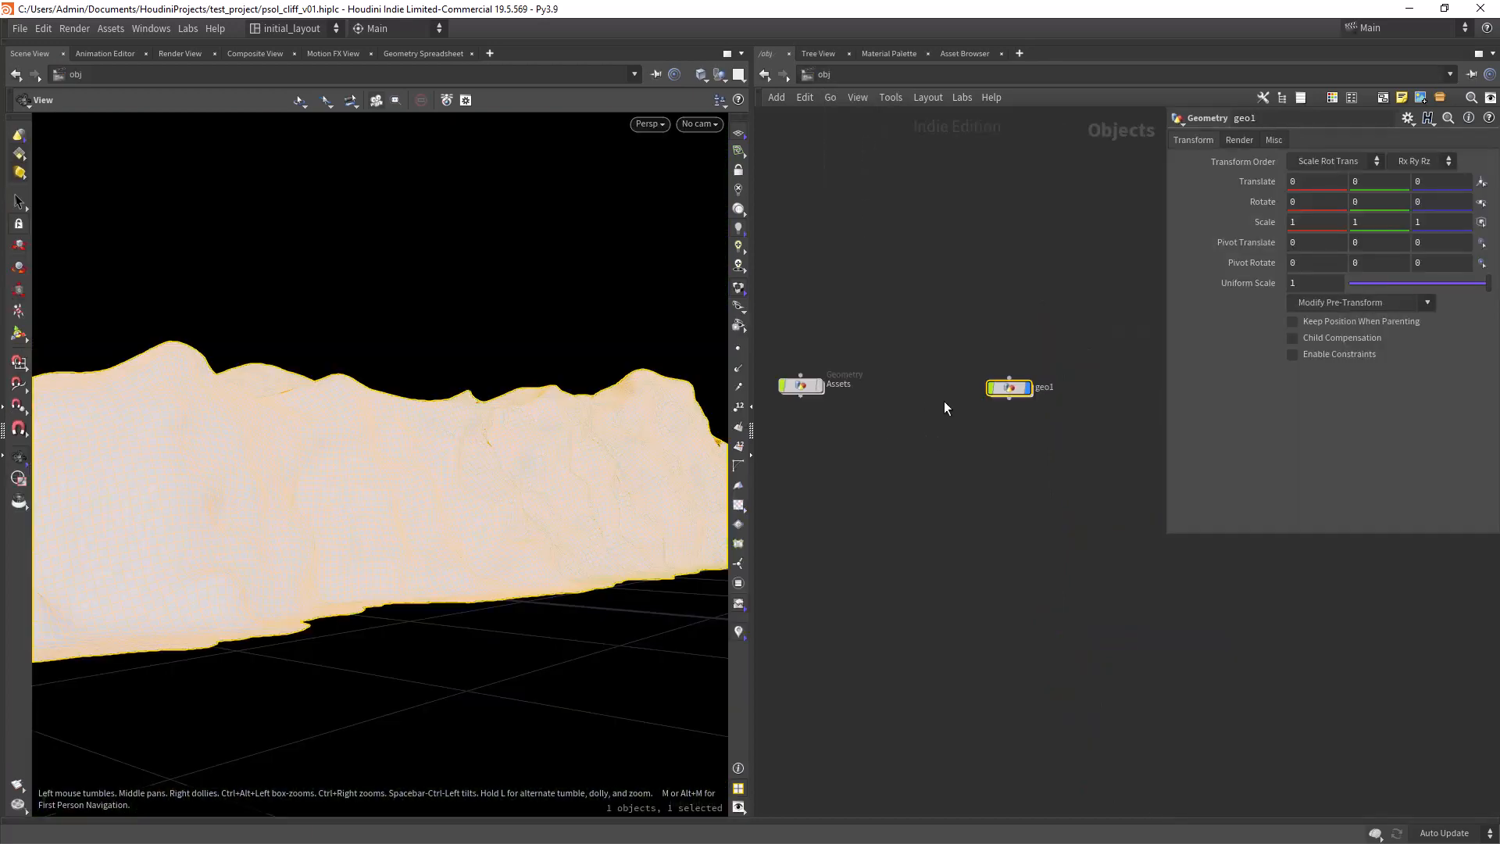
double_click(1006, 386)
key(h)
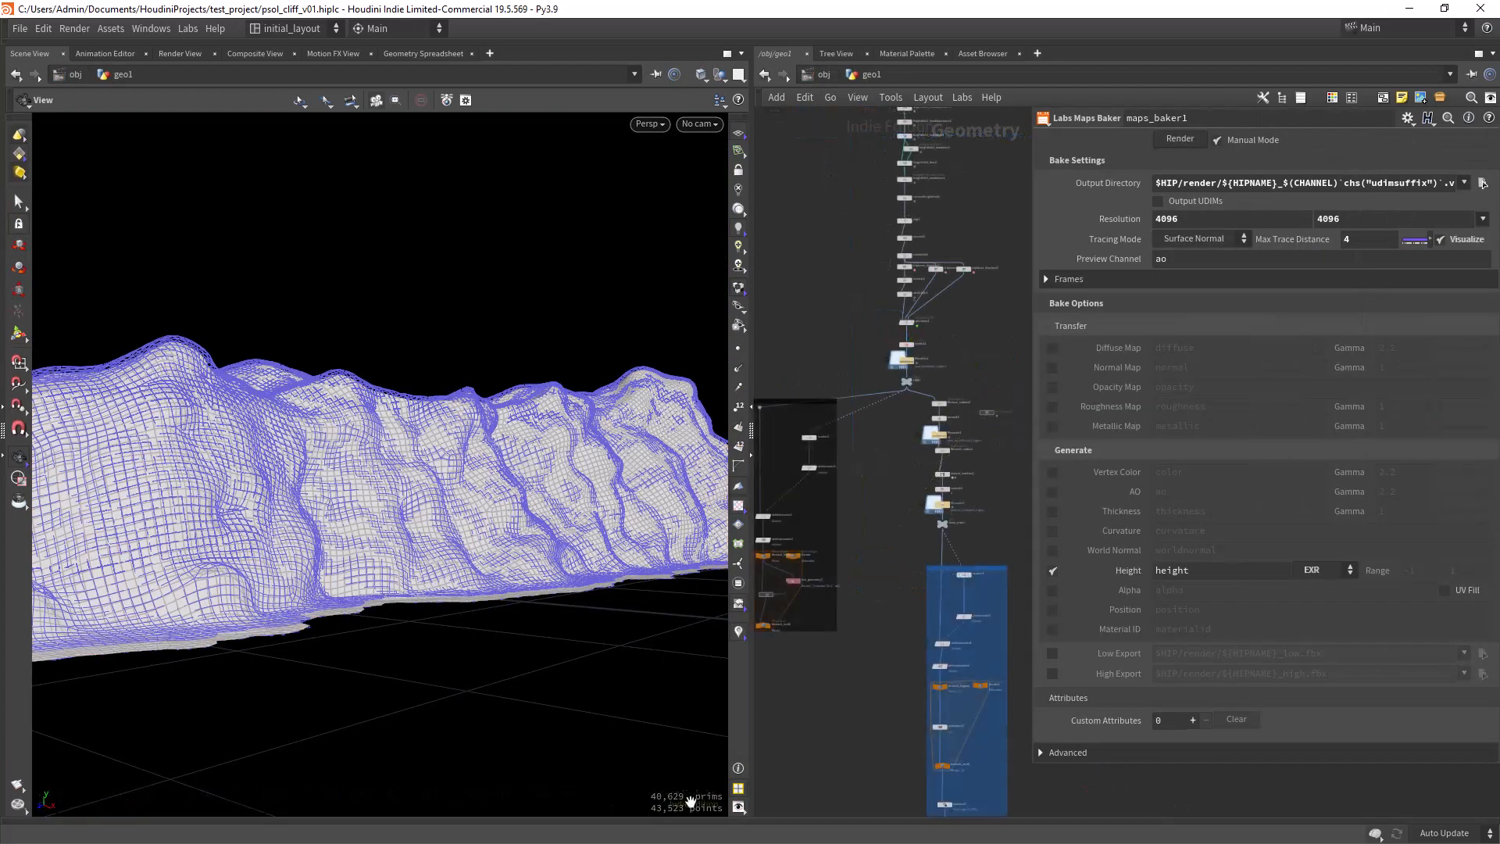
View the dark network box holding scatter1, attribcreate3, attribtransfer2 and attribpromote2 above the for-each loop
scroll(881, 484, up, 2)
middle_drag(883, 488, 947, 409)
scroll(910, 444, up, 3)
scroll(913, 414, up, 1)
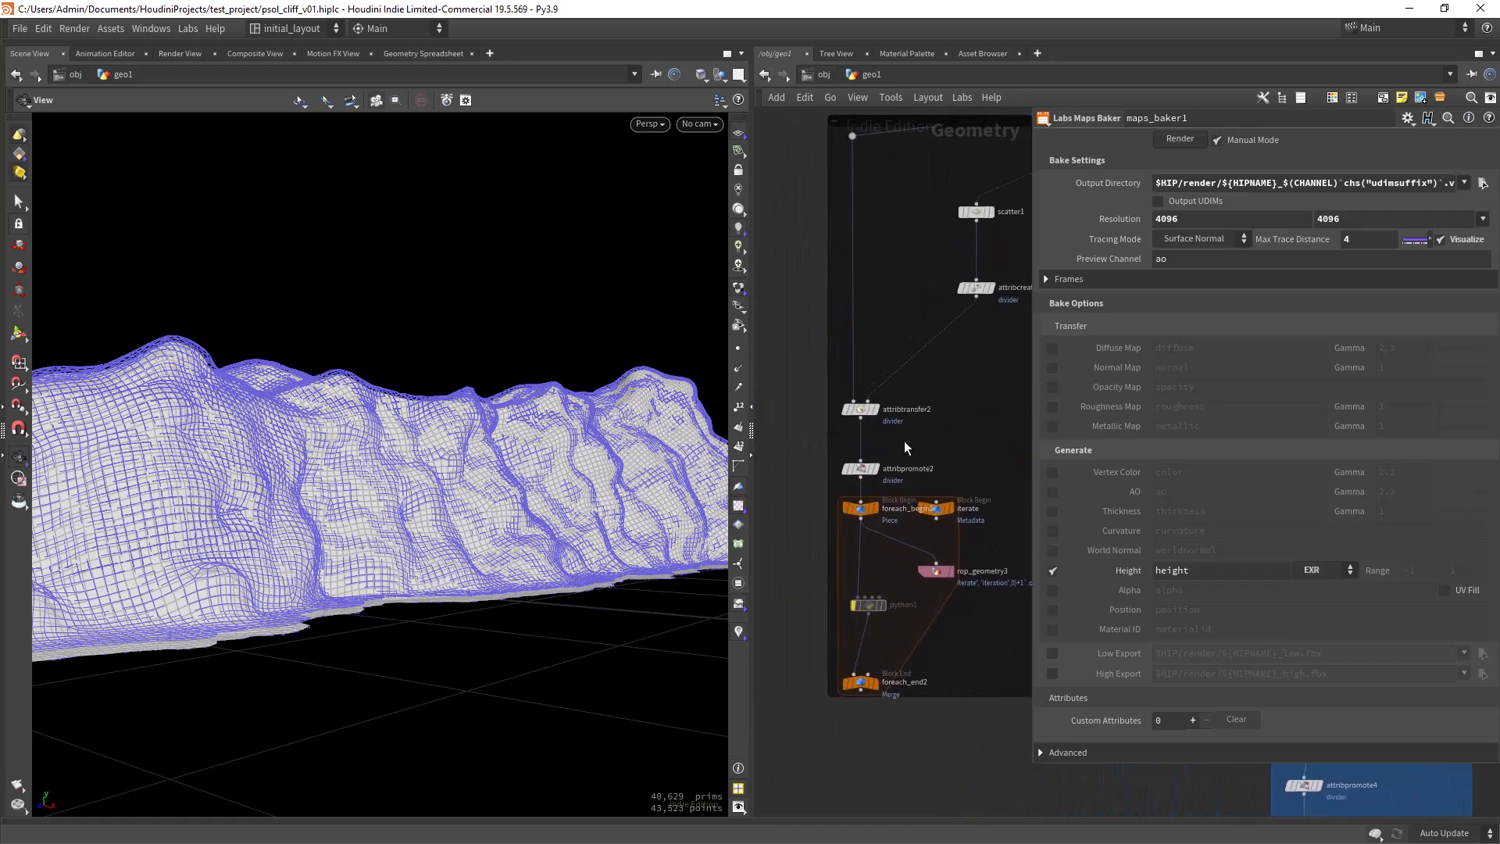
scroll(905, 441, up, 3)
scroll(923, 432, down, 4)
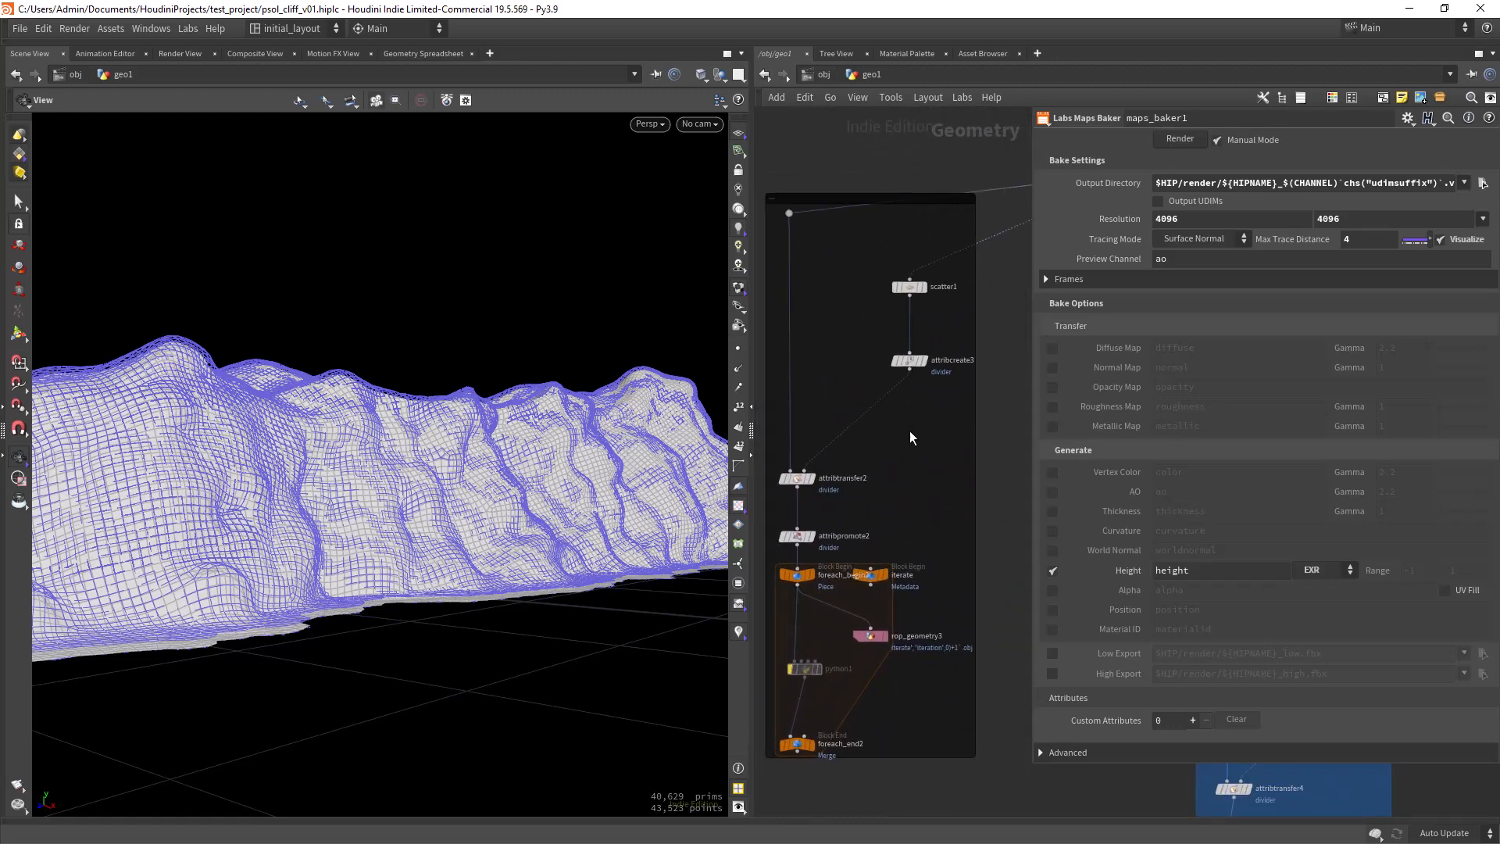
scroll(888, 472, up, 2)
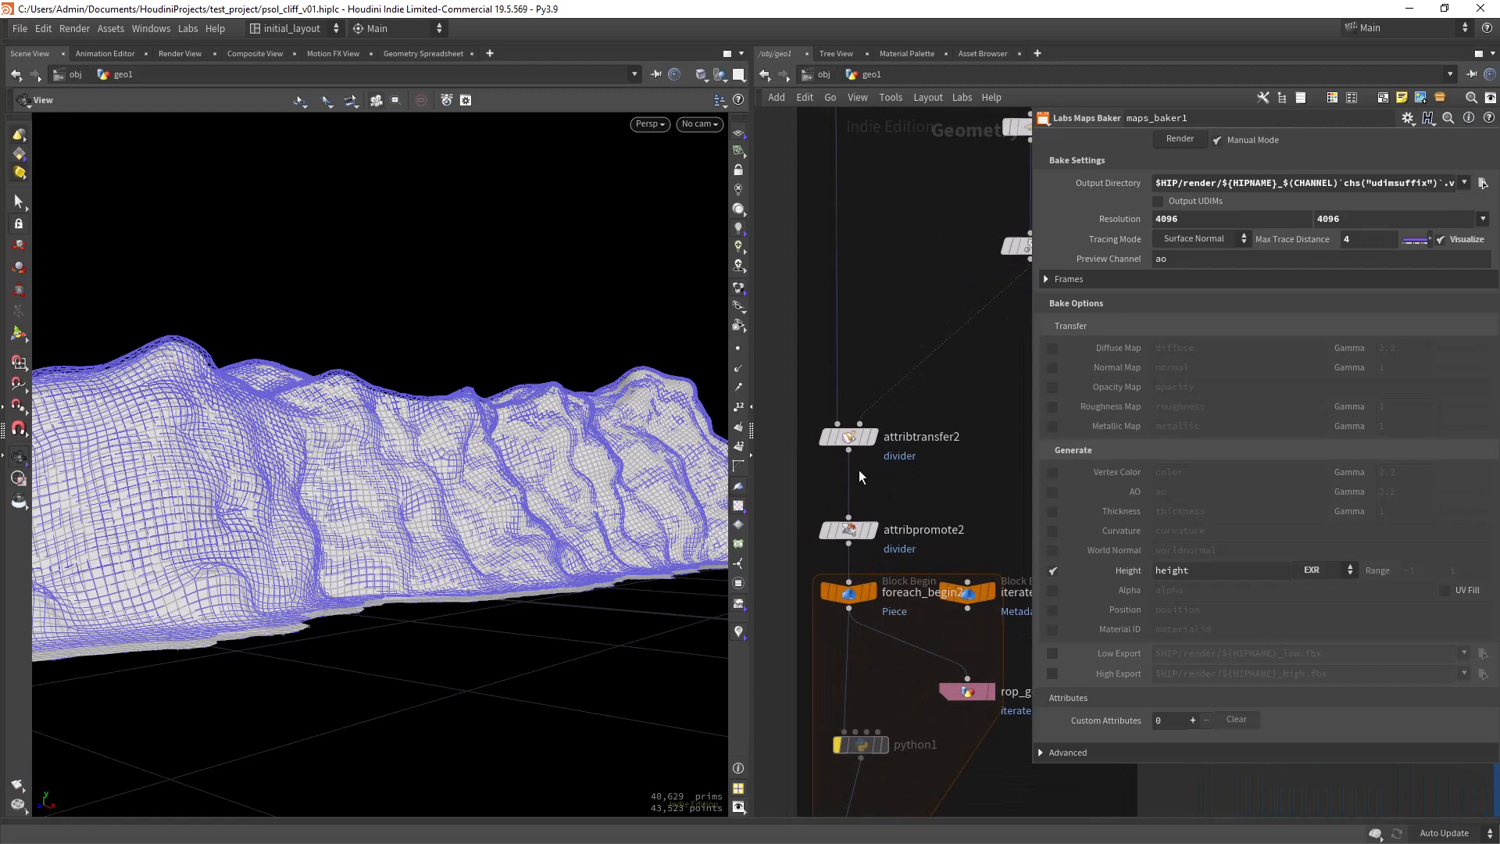
Frame the whole cliff mesh in the viewport and view the for-each loop containing rop_geometry3 and python1
key(space+f)
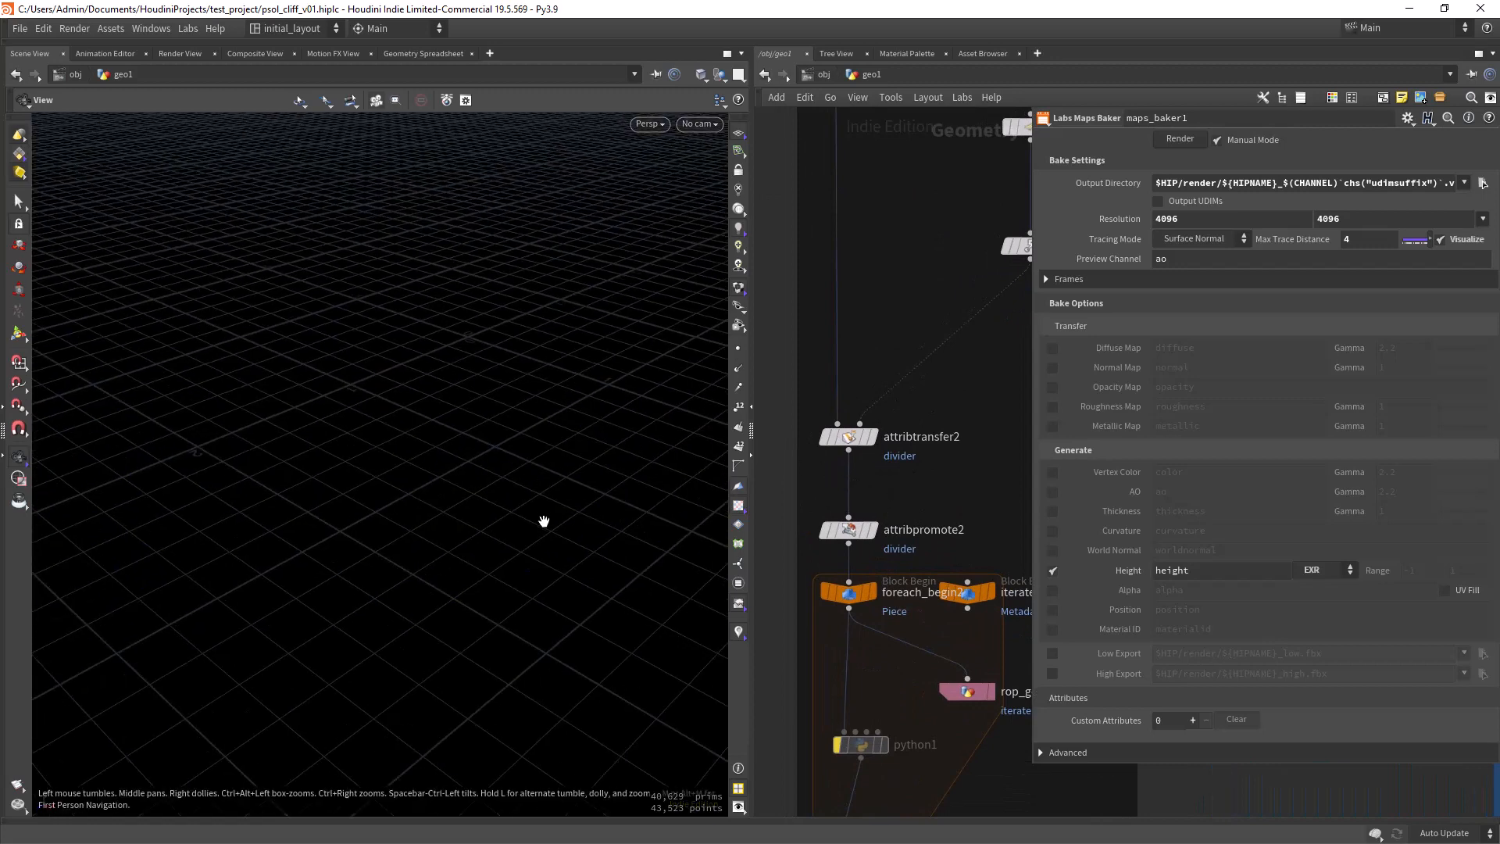
scroll(898, 493, up, 3)
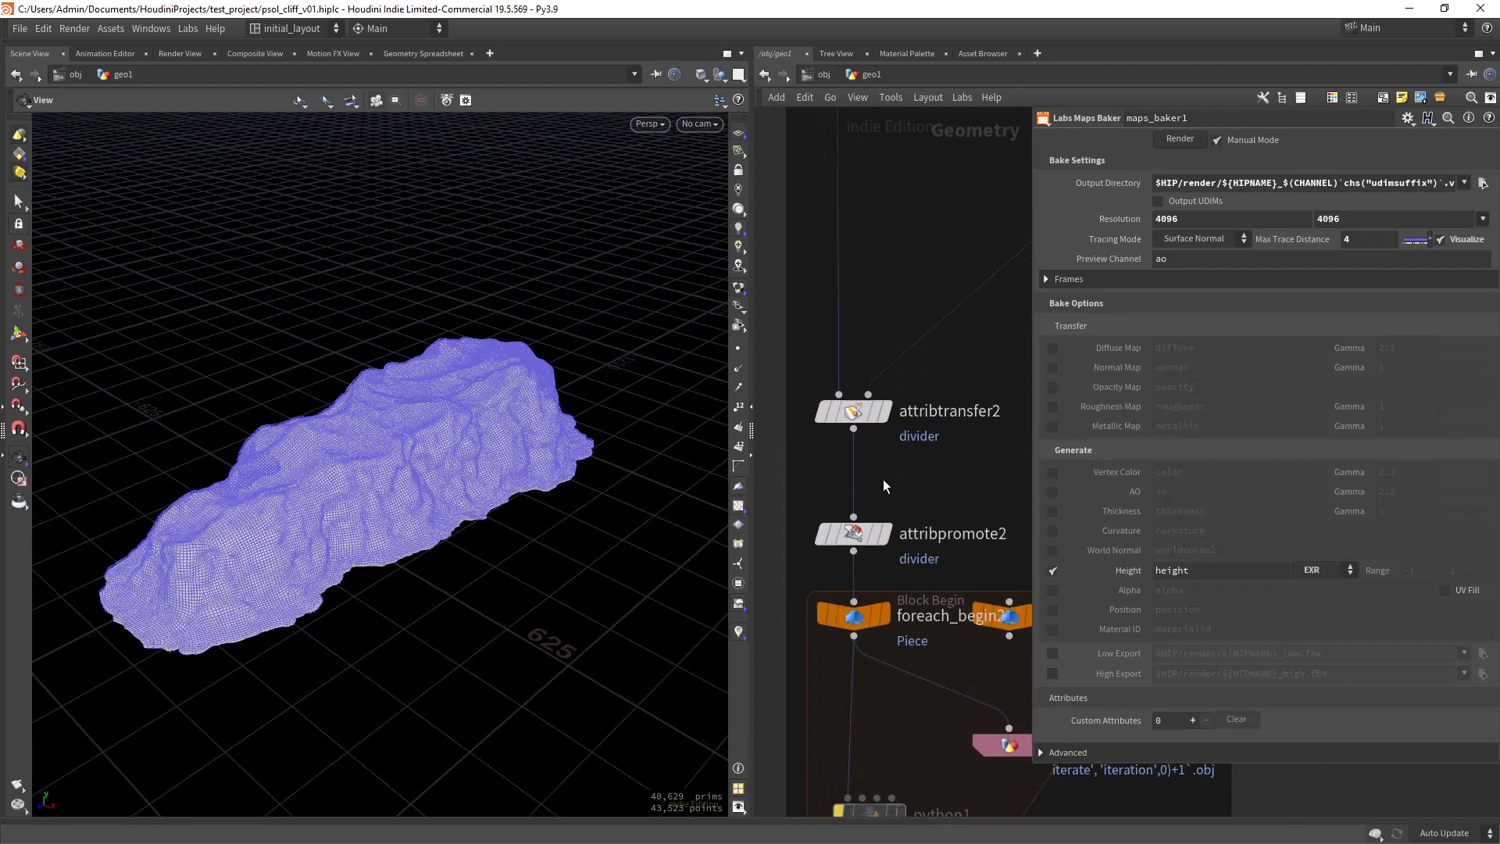
scroll(904, 491, down, 2)
mouse_move(897, 507)
middle_down()
mouse_move(916, 422)
mouse_move(907, 350)
middle_up()
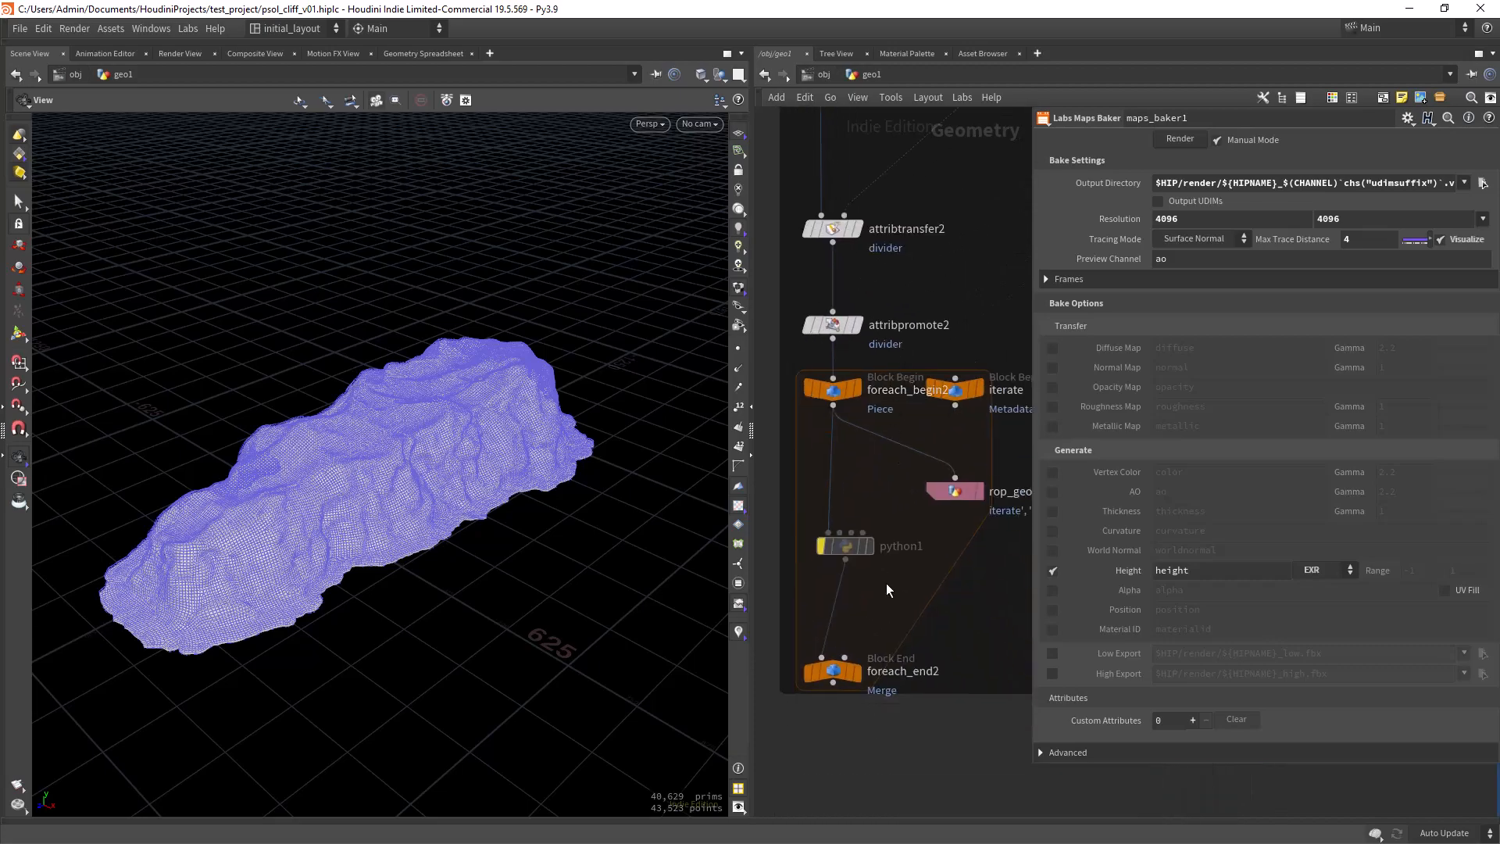
middle_drag(882, 647, 878, 564)
scroll(882, 531, down, 2)
middle_drag(927, 477, 877, 556)
scroll(875, 539, up, 2)
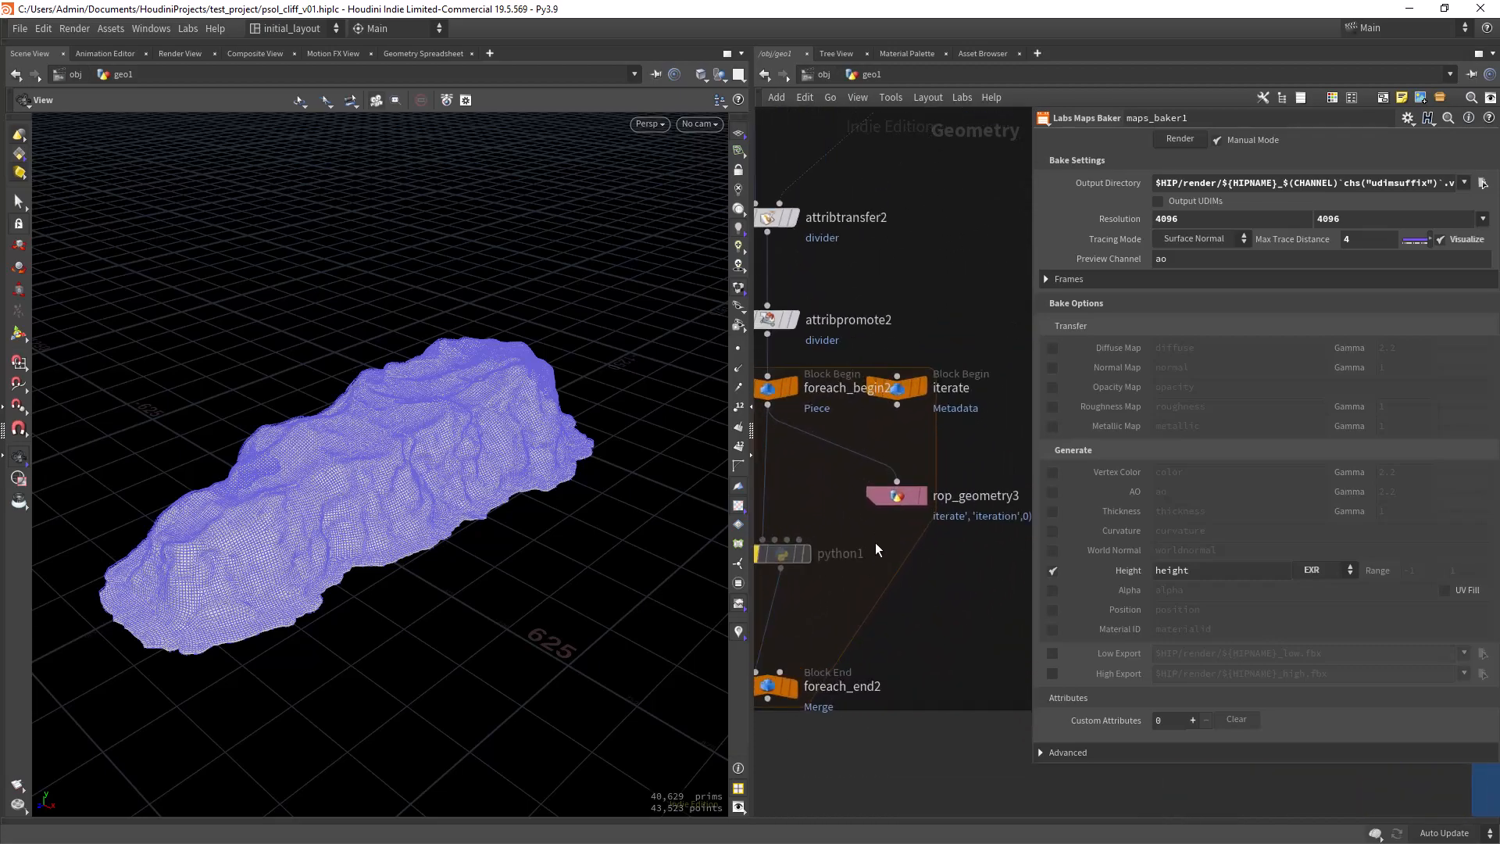
Inspect the cliff mesh's wireframe from a close, low angle in the viewport
right_drag(383, 466, 499, 455)
drag(498, 456, 432, 471)
right_drag(413, 471, 601, 418)
middle_drag(602, 418, 458, 518)
right_drag(440, 492, 475, 495)
Examine the for-each export loop's nodes and select rop_geometry3 to show its output settings
middle_drag(862, 576, 946, 355)
scroll(918, 551, down, 10)
scroll(909, 504, up, 10)
scroll(929, 462, down, 3)
middle_drag(941, 473, 915, 352)
scroll(915, 401, up, 4)
scroll(912, 350, up, 2)
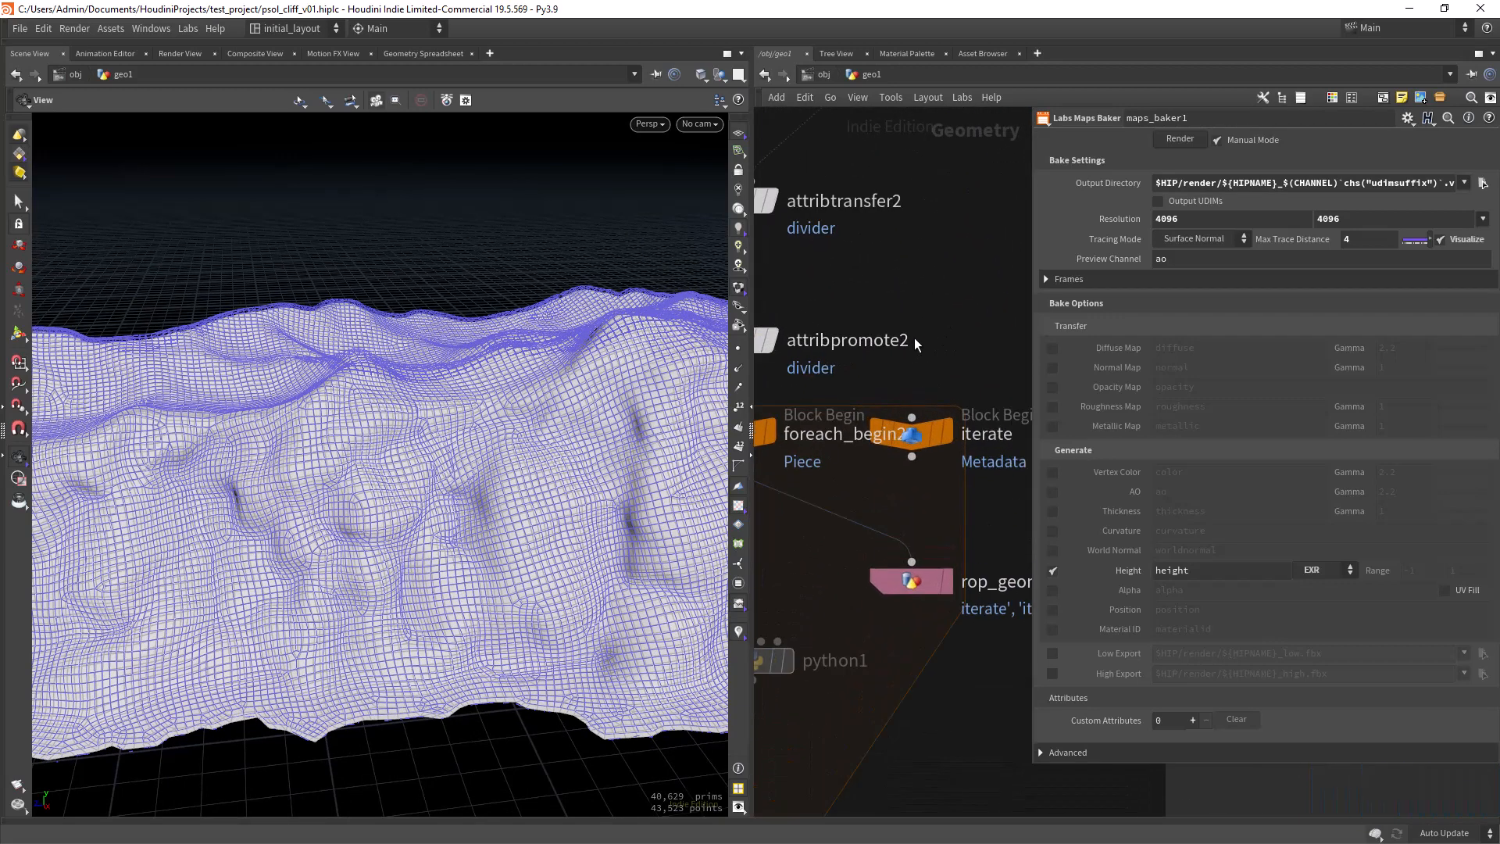
scroll(908, 363, down, 2)
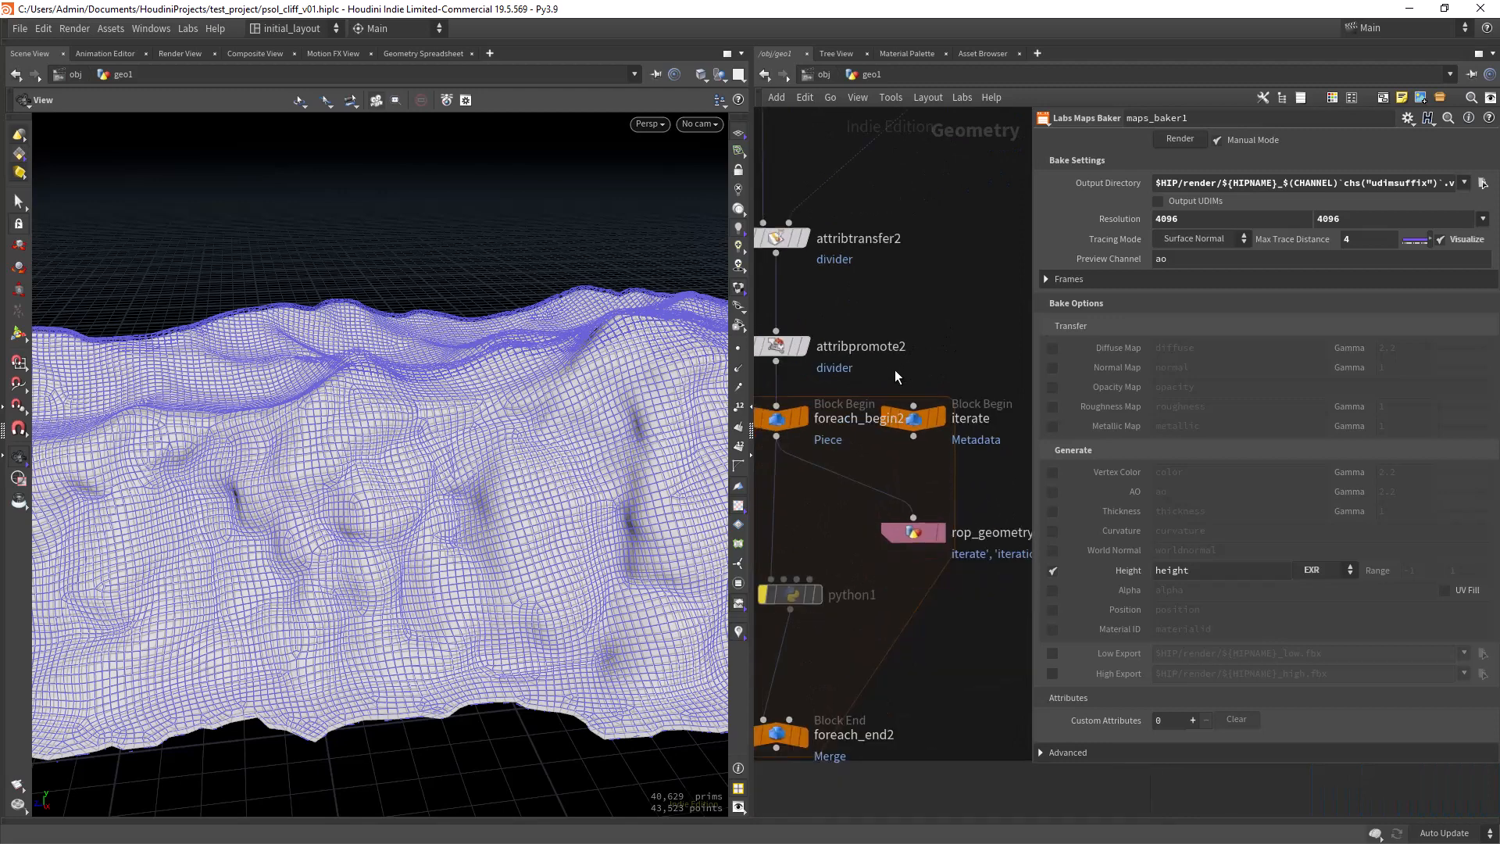
middle_drag(880, 365, 913, 346)
scroll(929, 362, down, 1)
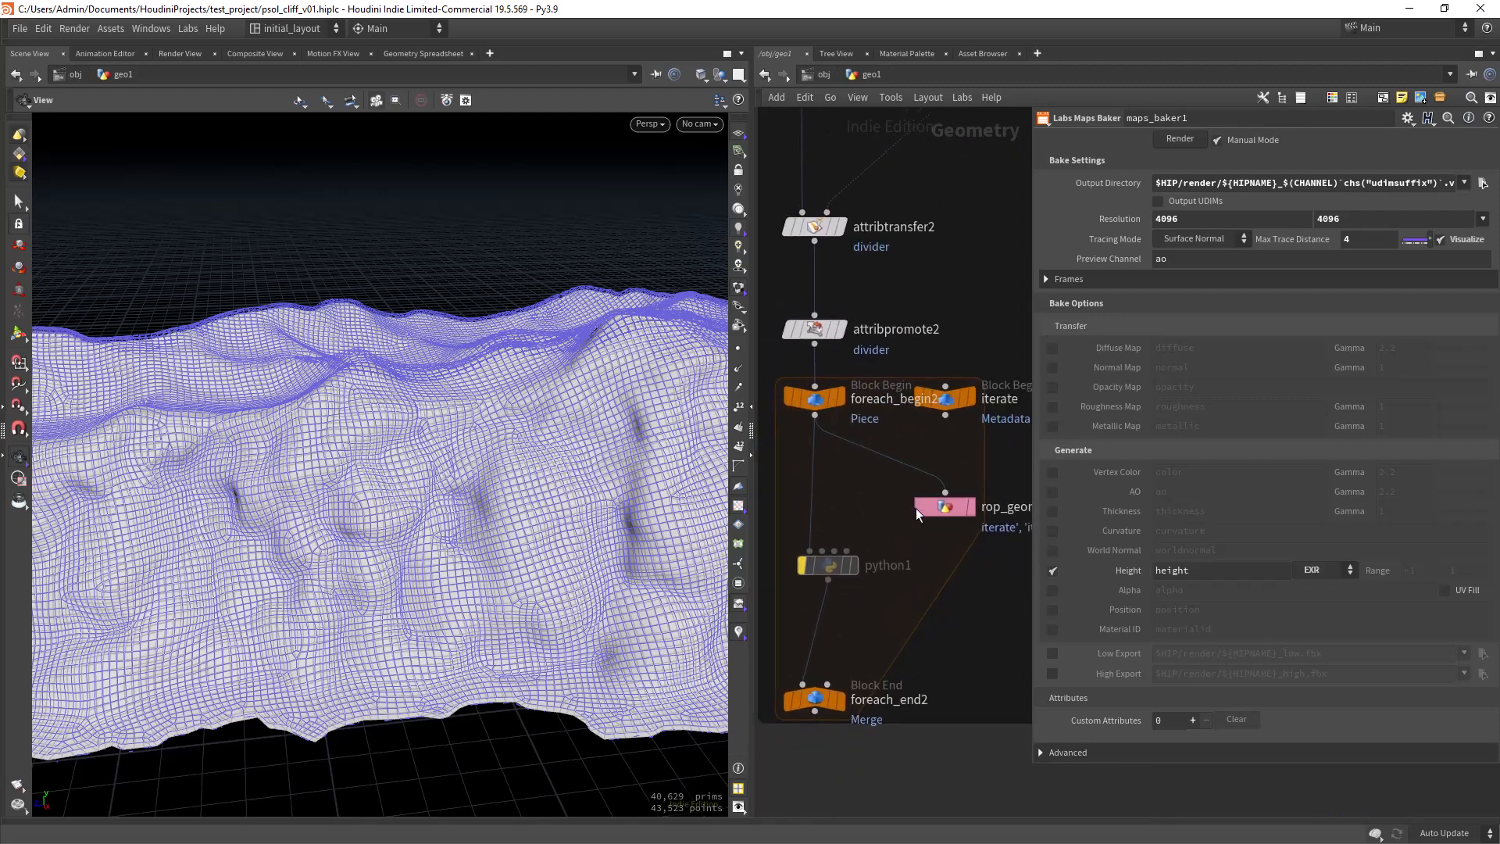
double_click(899, 565)
drag(869, 472, 1012, 560)
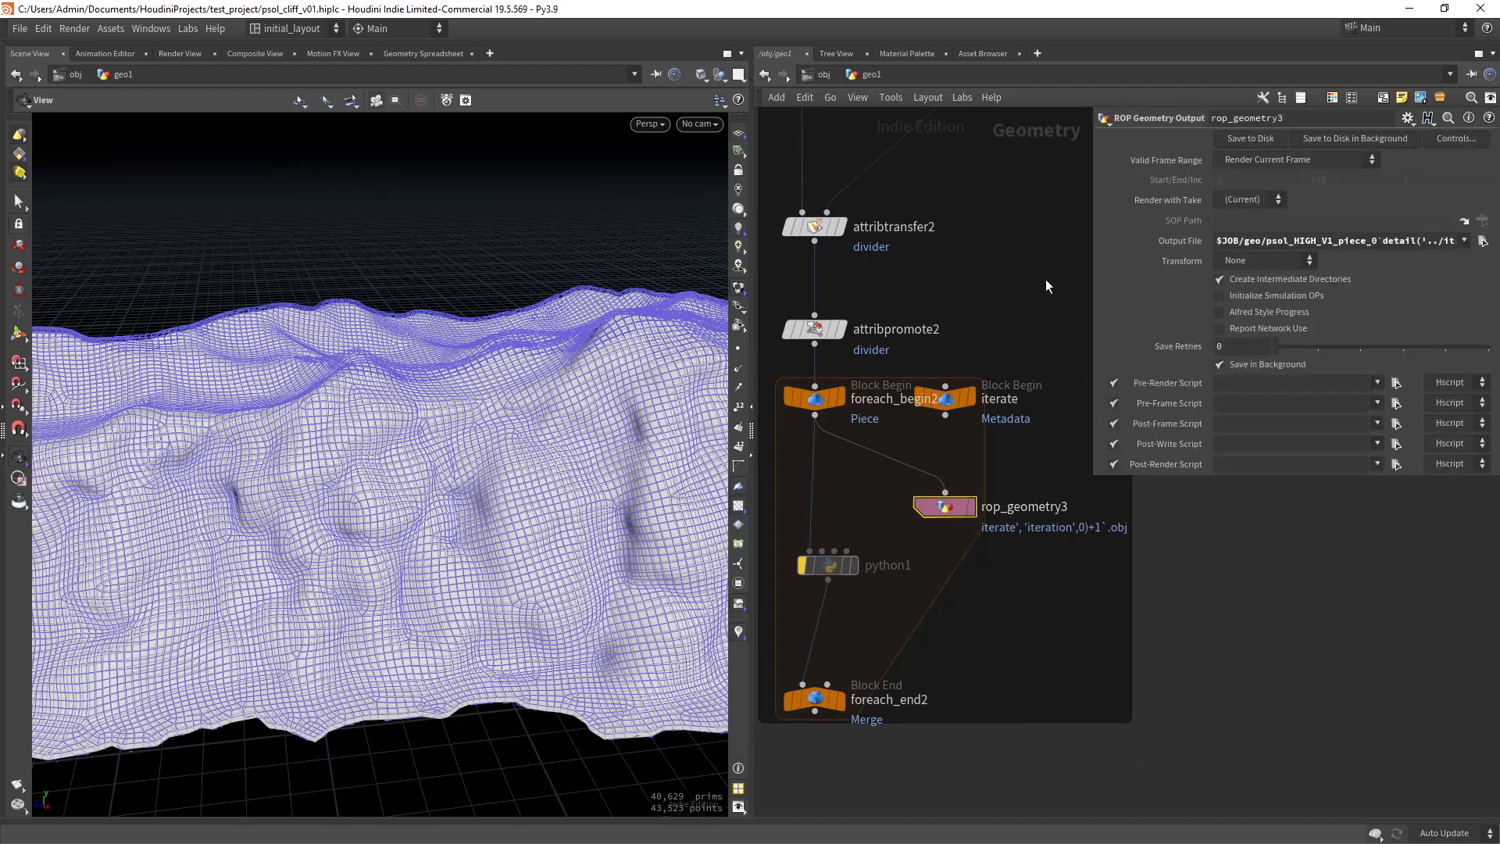
Select python1 and widen its parameter pane to read the full code, highlighting the pressButton call
click(828, 565)
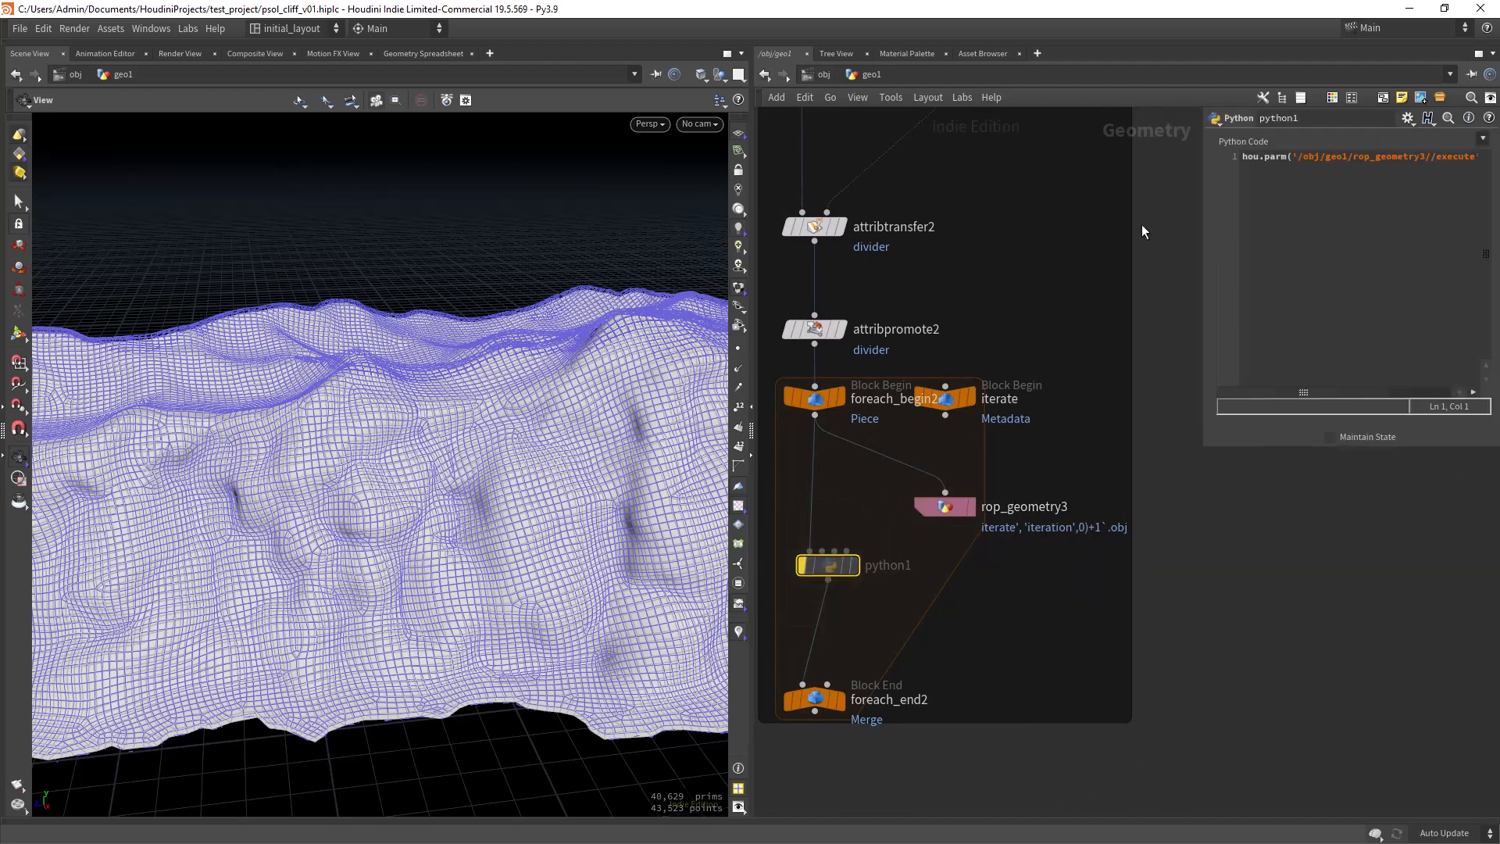
drag(1200, 222, 889, 271)
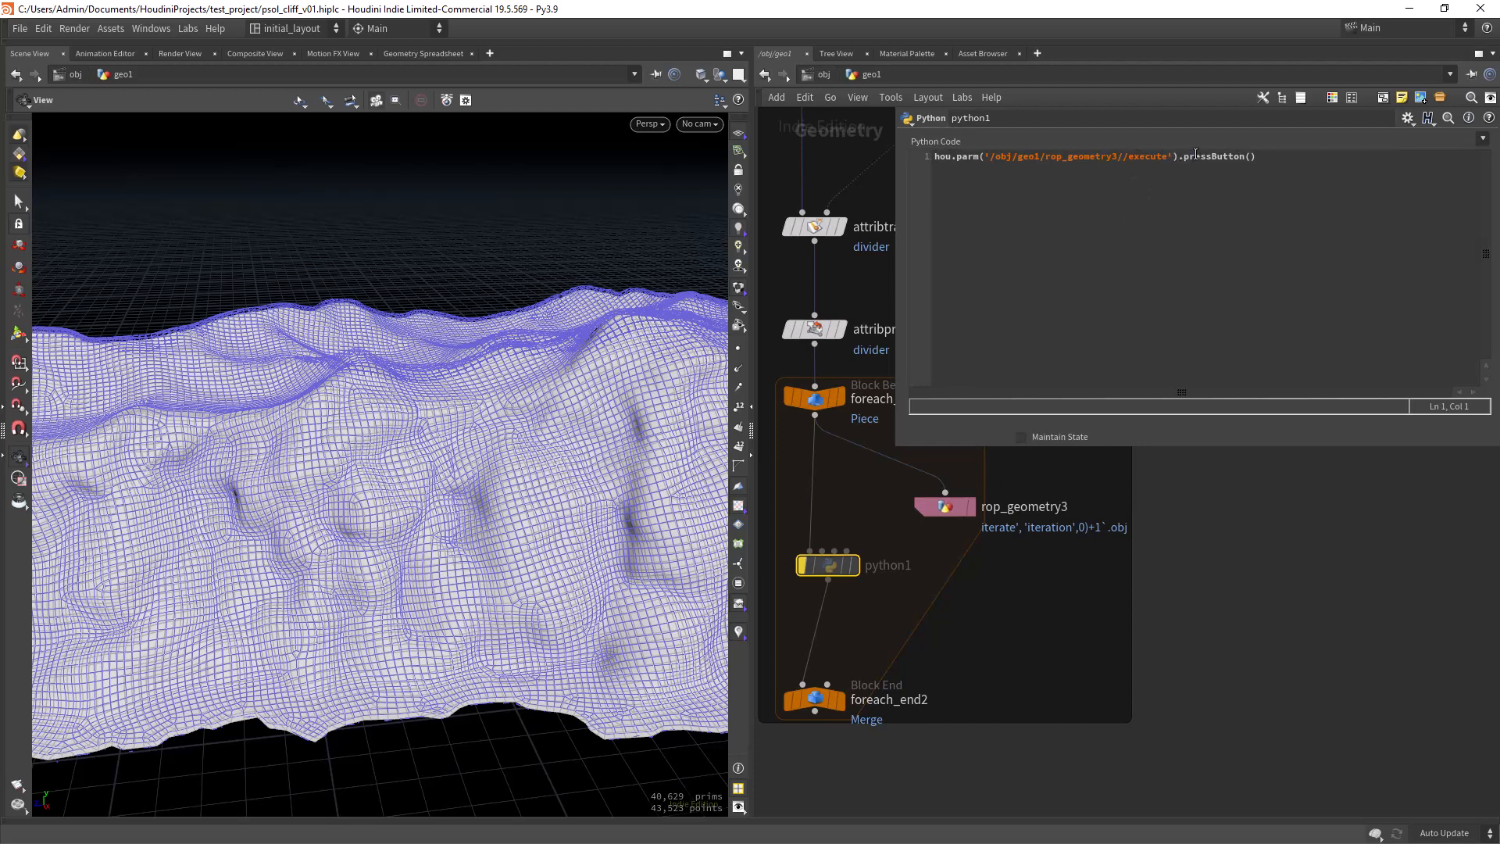
drag(1196, 156, 1240, 156)
middle_drag(983, 615, 959, 697)
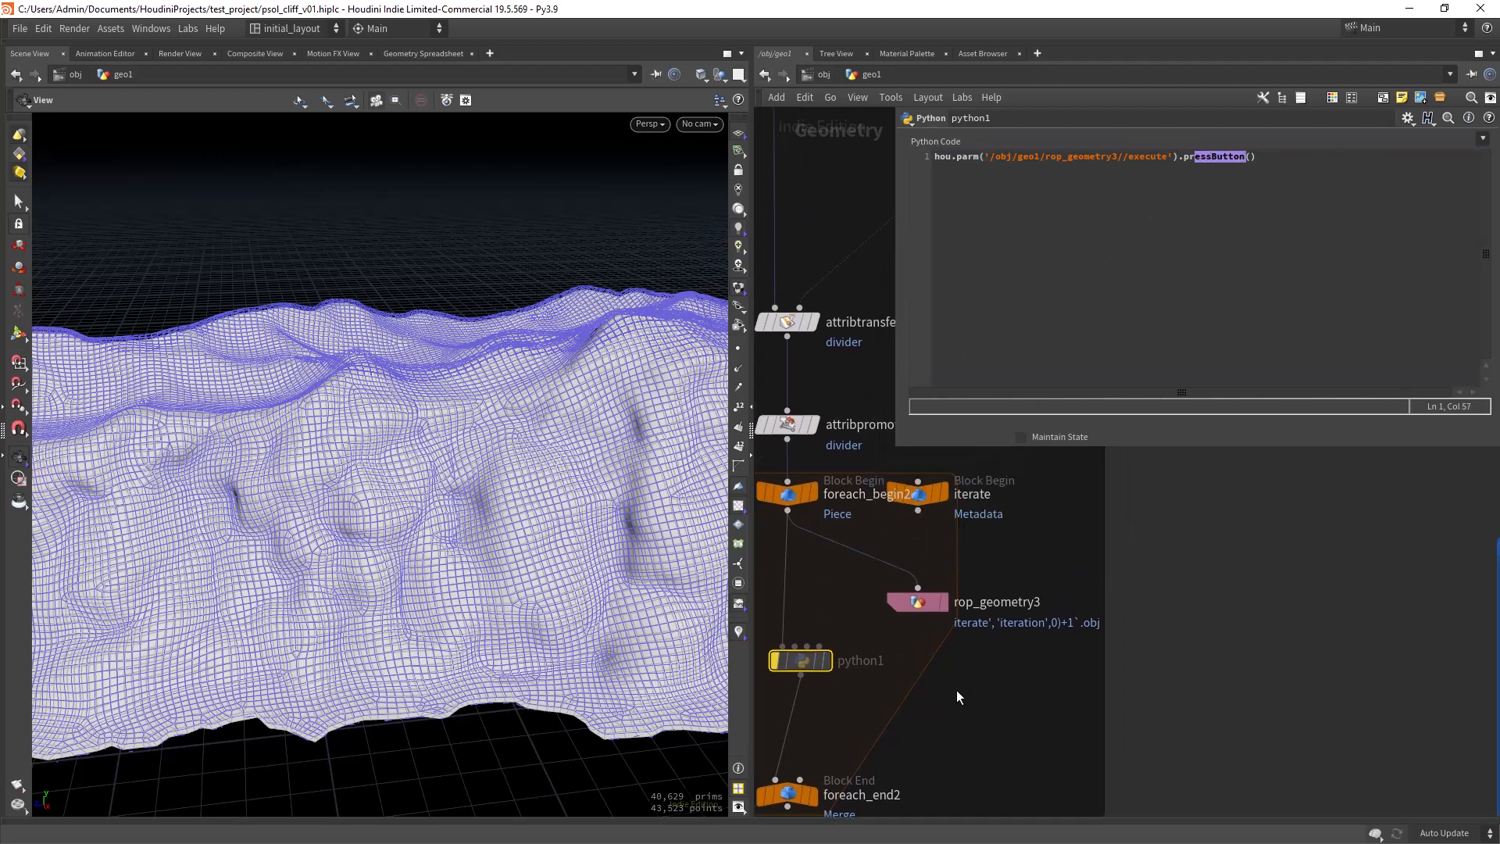
Select rop_geometry3 and examine its Output File path, highlighting the detail iteration expression and the piece naming
click(918, 601)
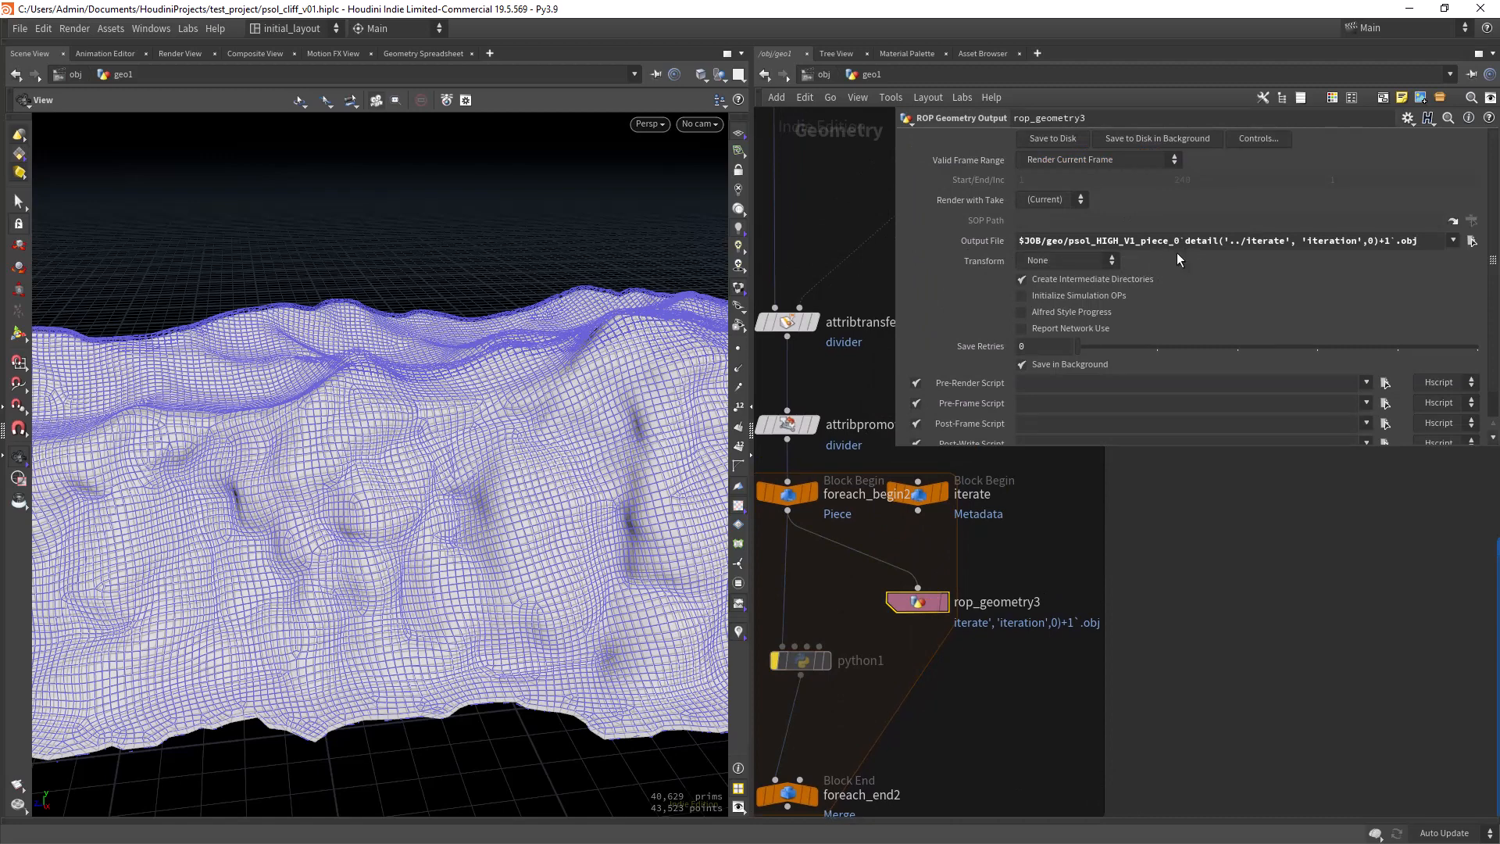
drag(1200, 242, 1339, 245)
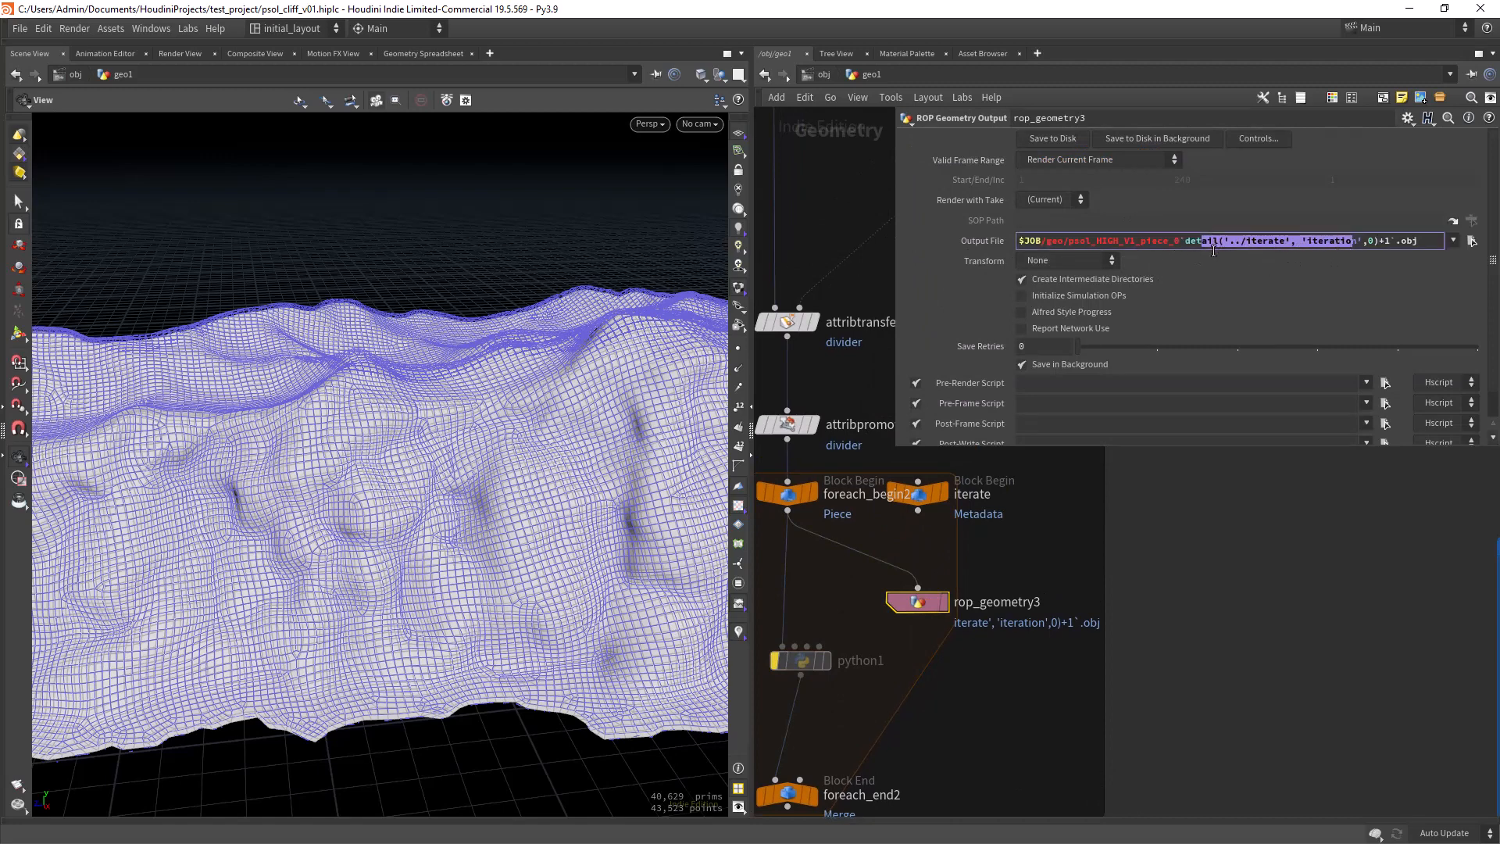
click(1237, 242)
drag(1307, 242, 1346, 249)
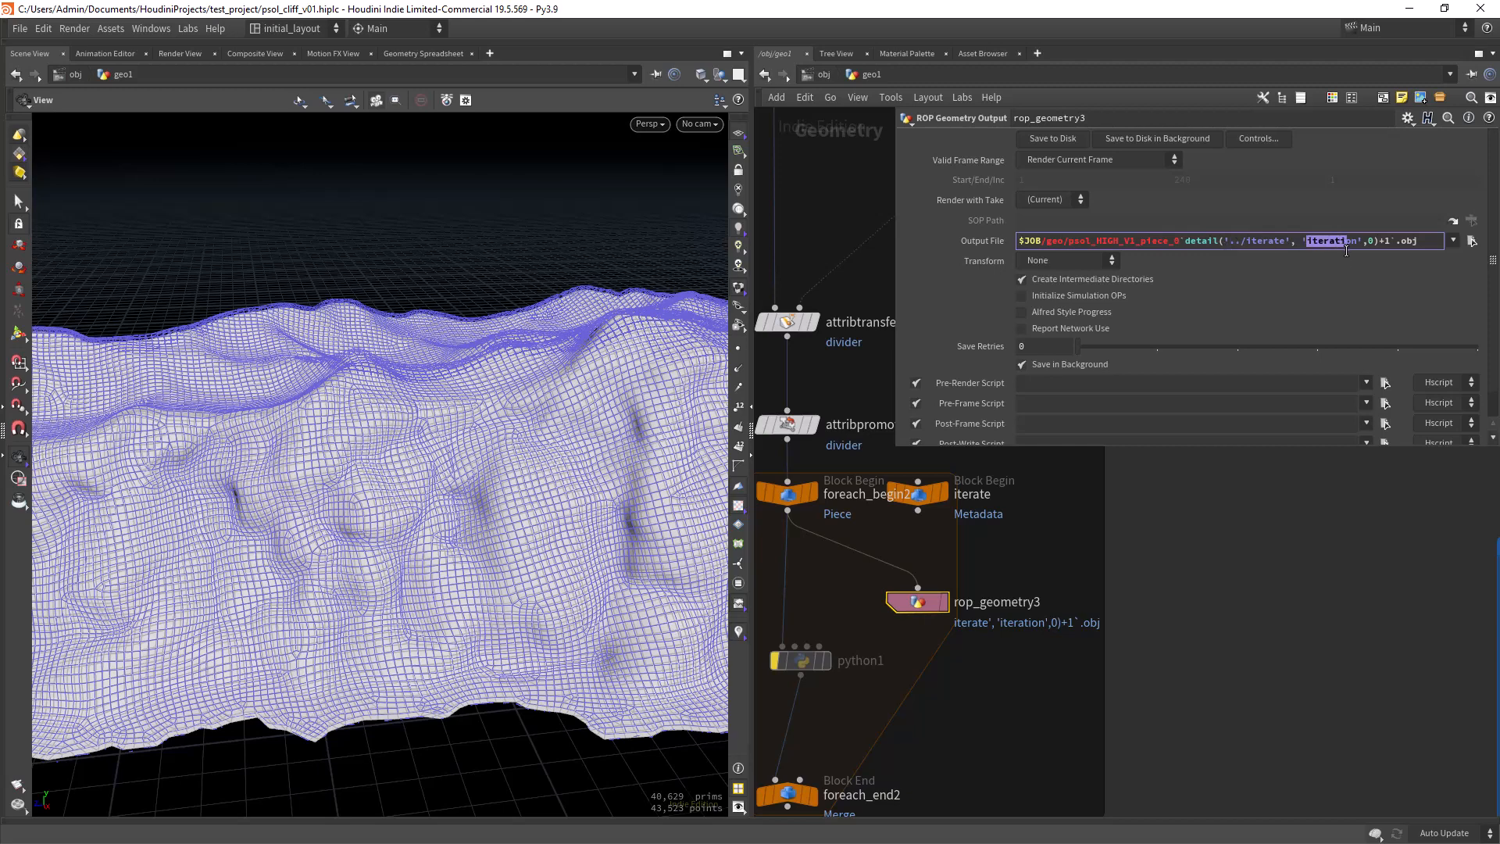
mouse_move(1141, 242)
mouse_down()
mouse_move(1177, 241)
mouse_move(1119, 243)
mouse_move(1167, 245)
mouse_up()
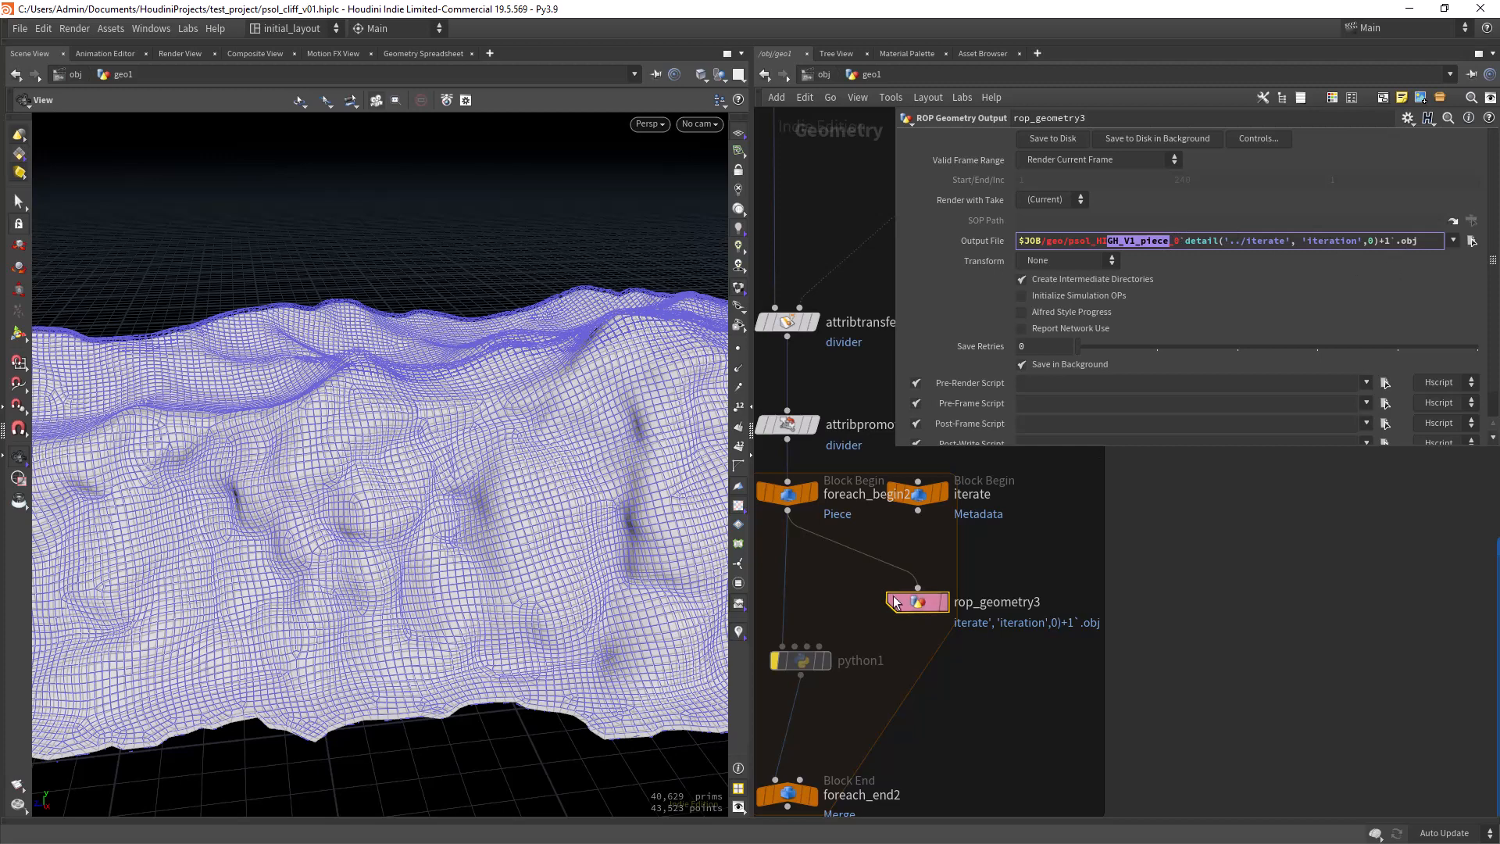
Reselect python1 and examine its code and its place between foreach_begin2 and foreach_end2
scroll(1025, 574, down, 2)
click(852, 641)
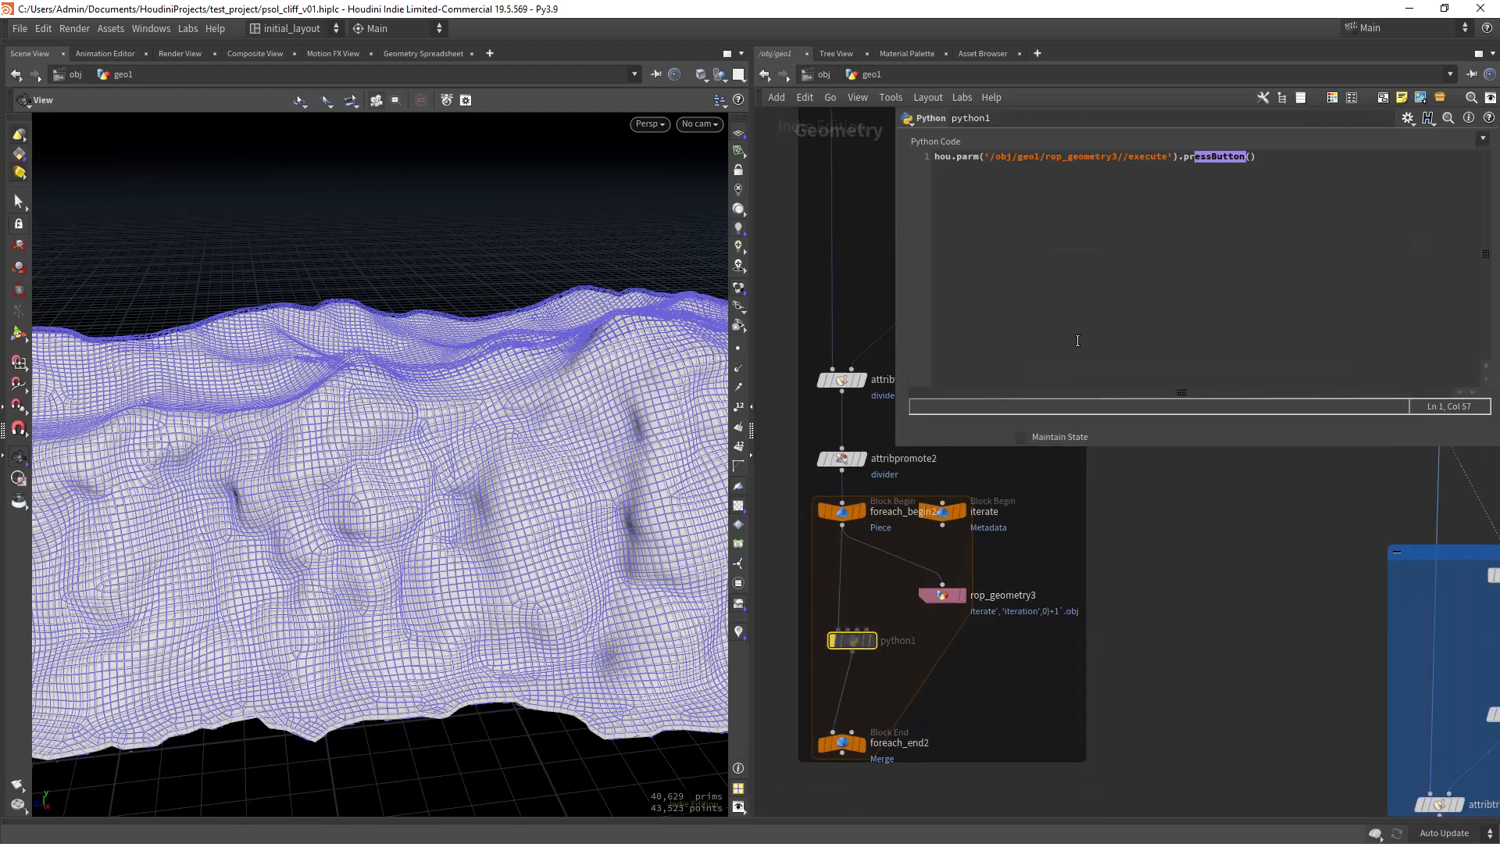
middle_drag(895, 701, 897, 634)
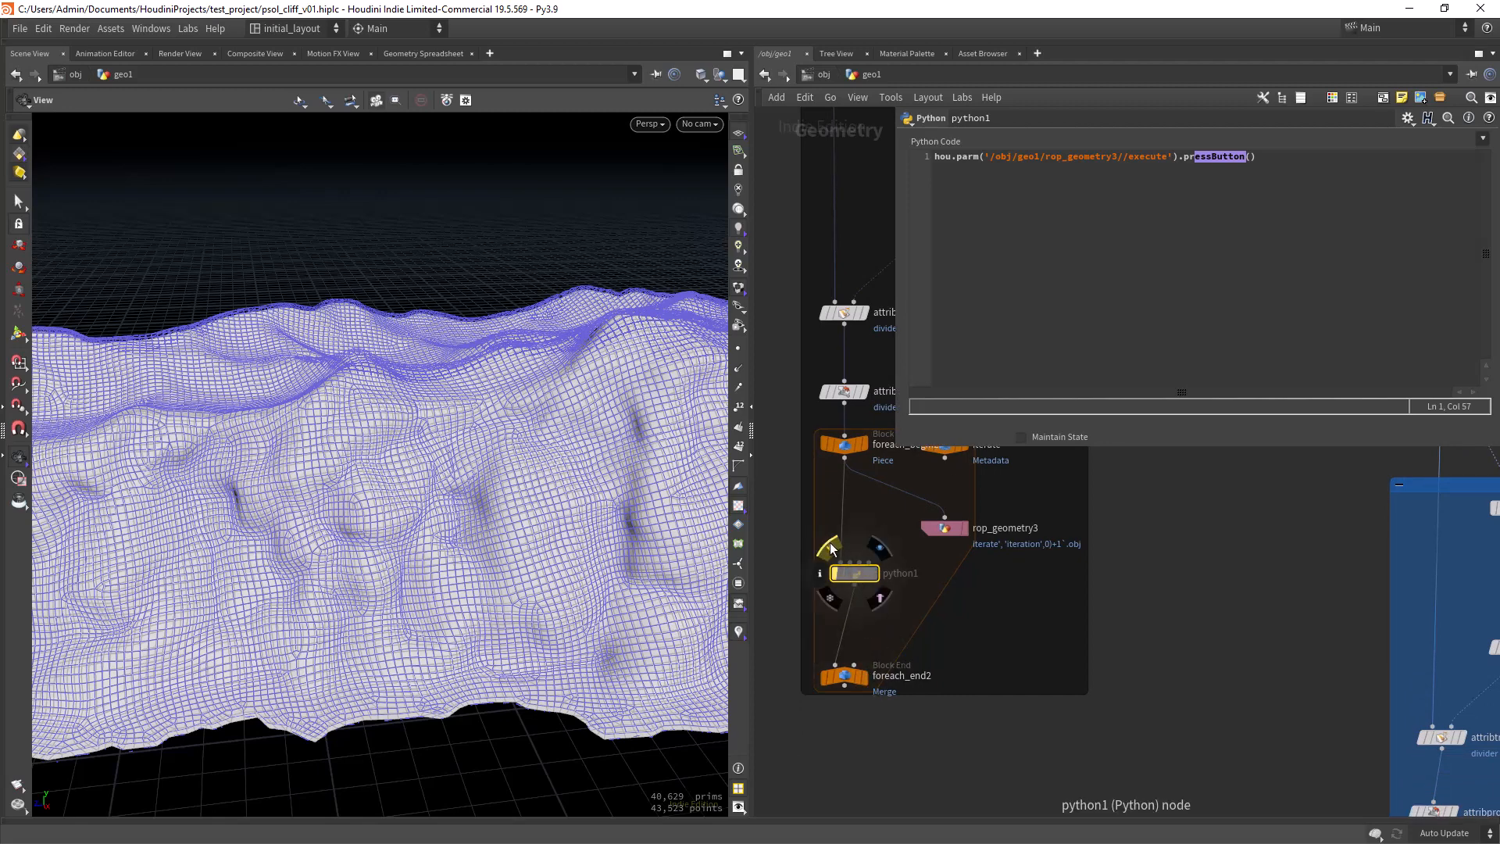
scroll(1018, 630, down, 3)
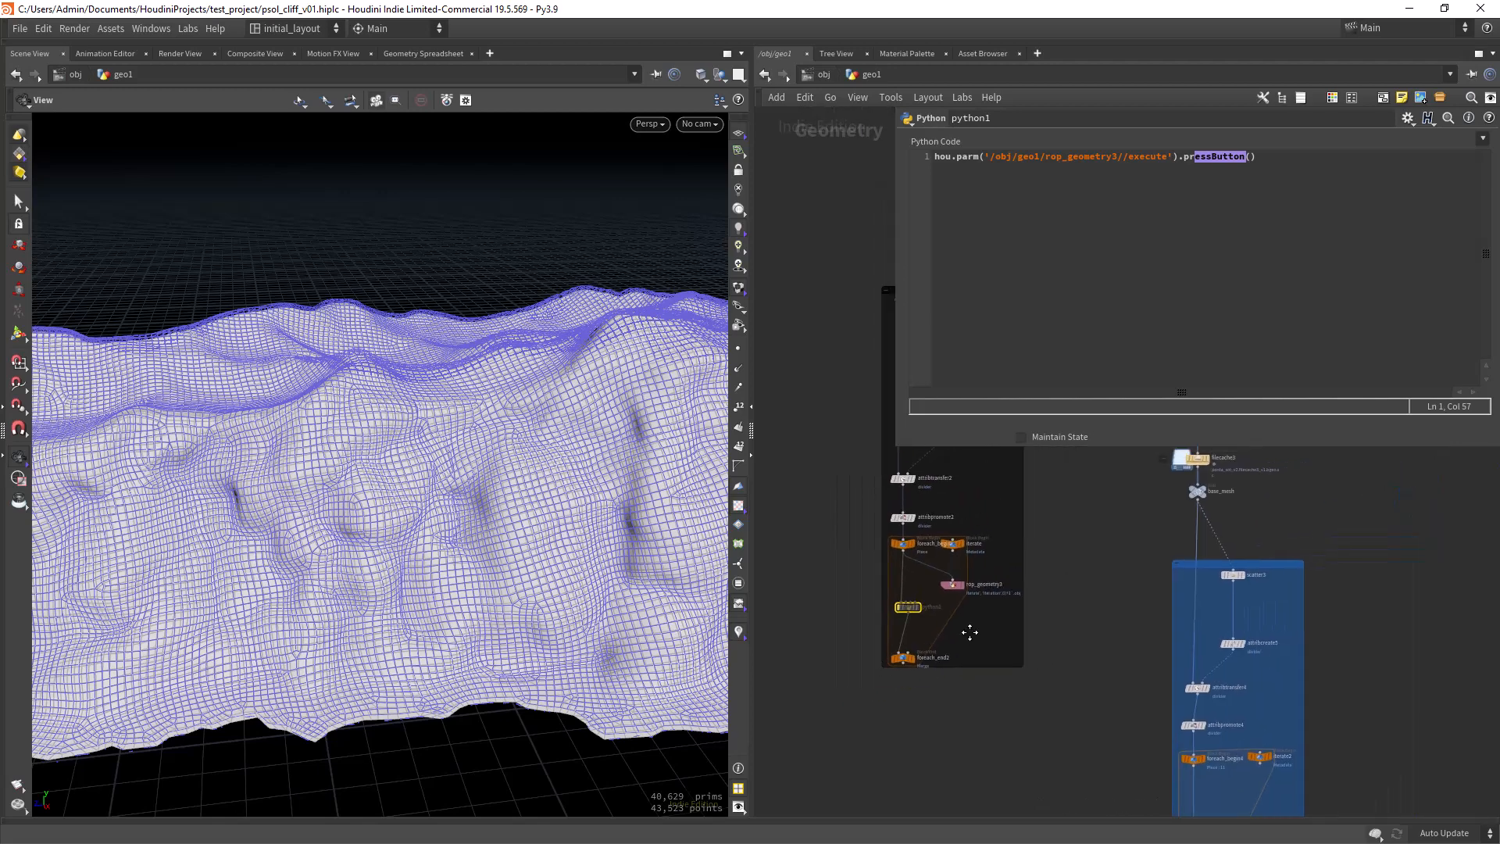
scroll(968, 623, up, 5)
scroll(868, 637, down, 3)
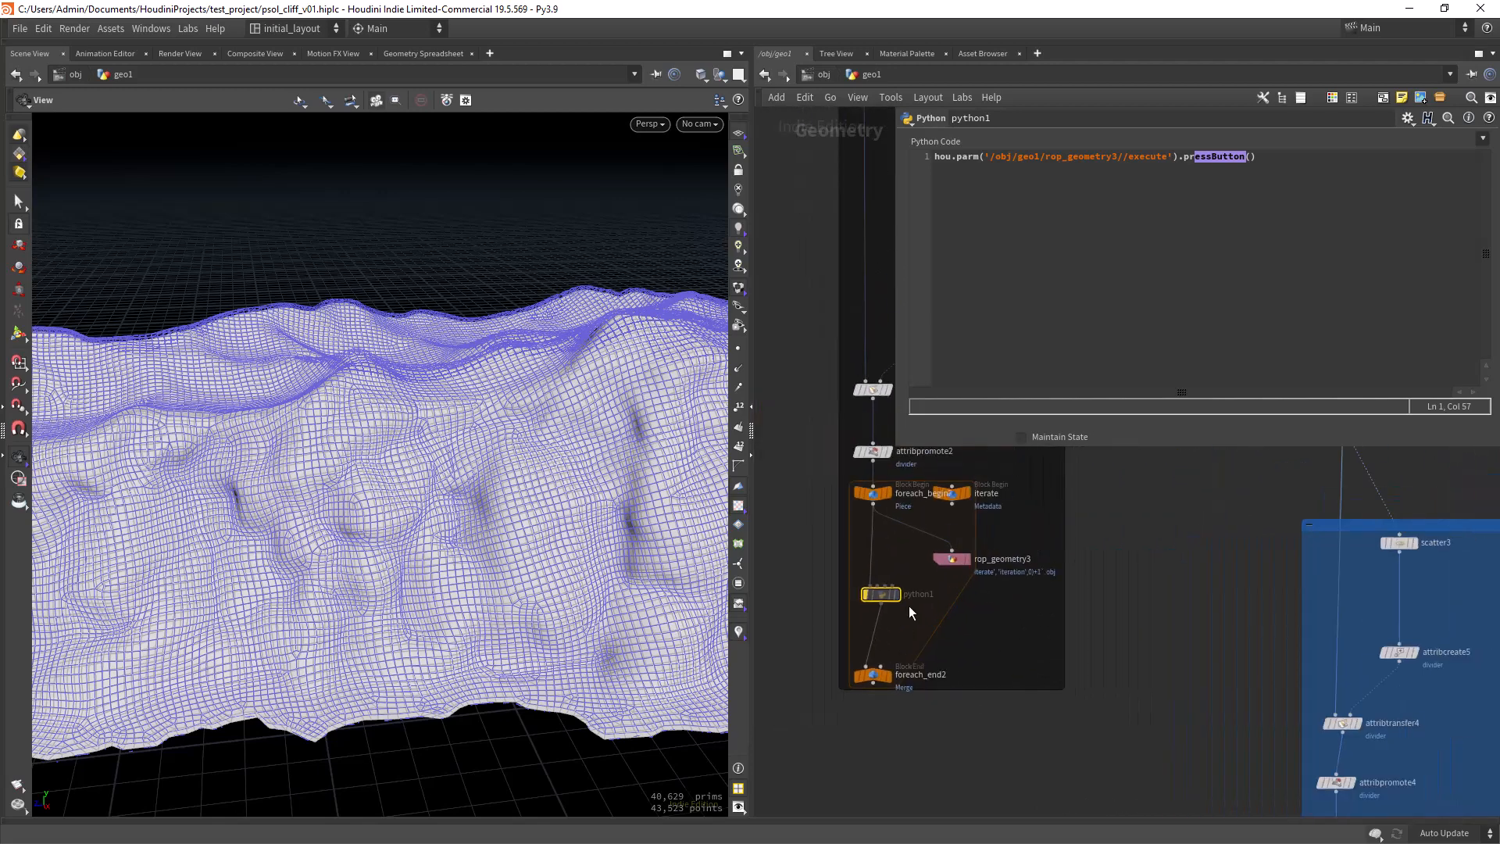
scroll(926, 627, up, 3)
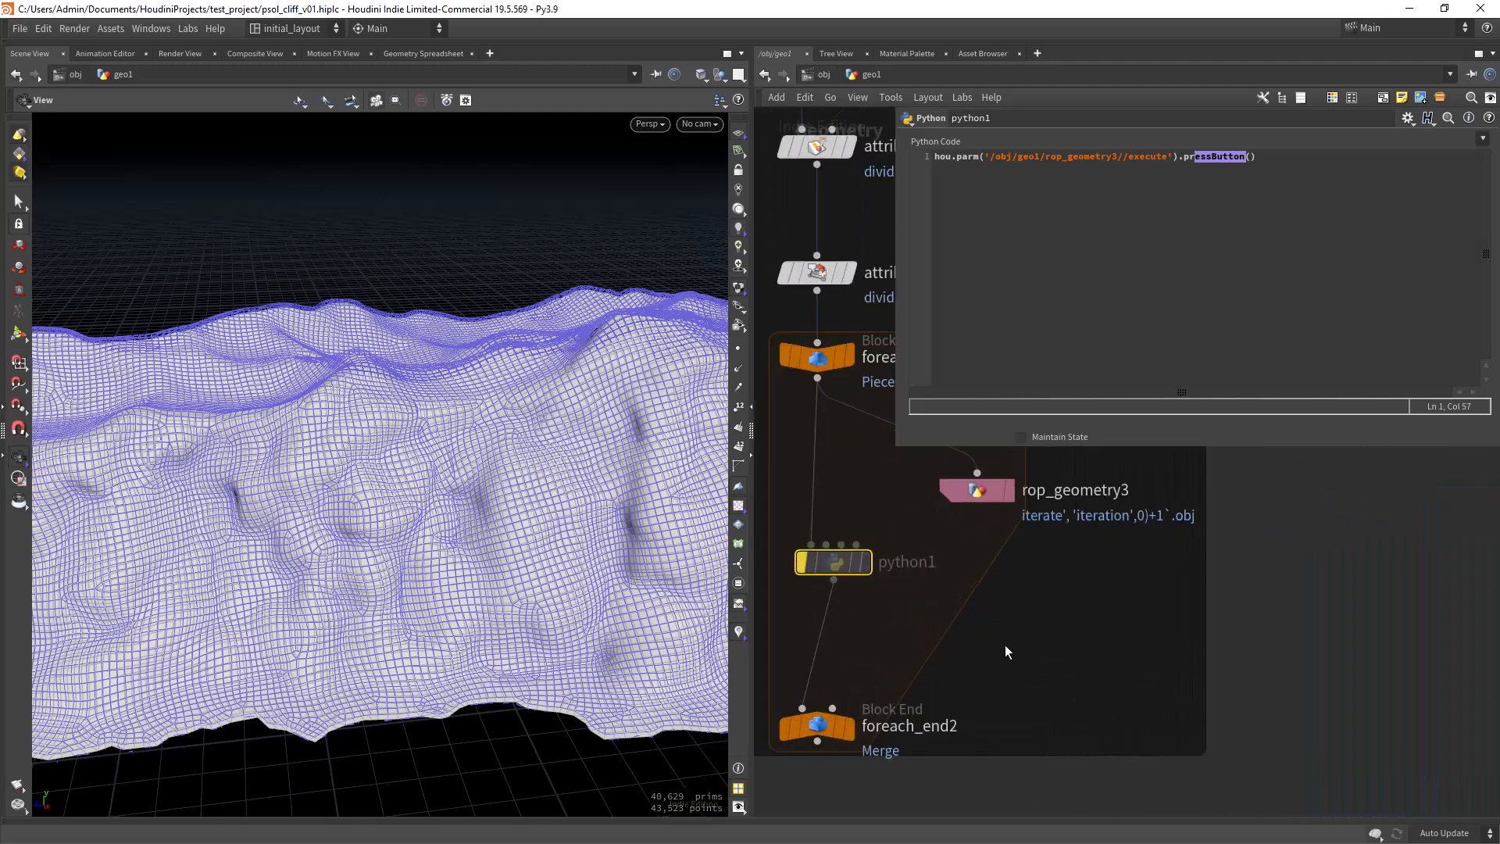
scroll(992, 645, down, 4)
scroll(976, 652, up, 3)
scroll(949, 645, down, 2)
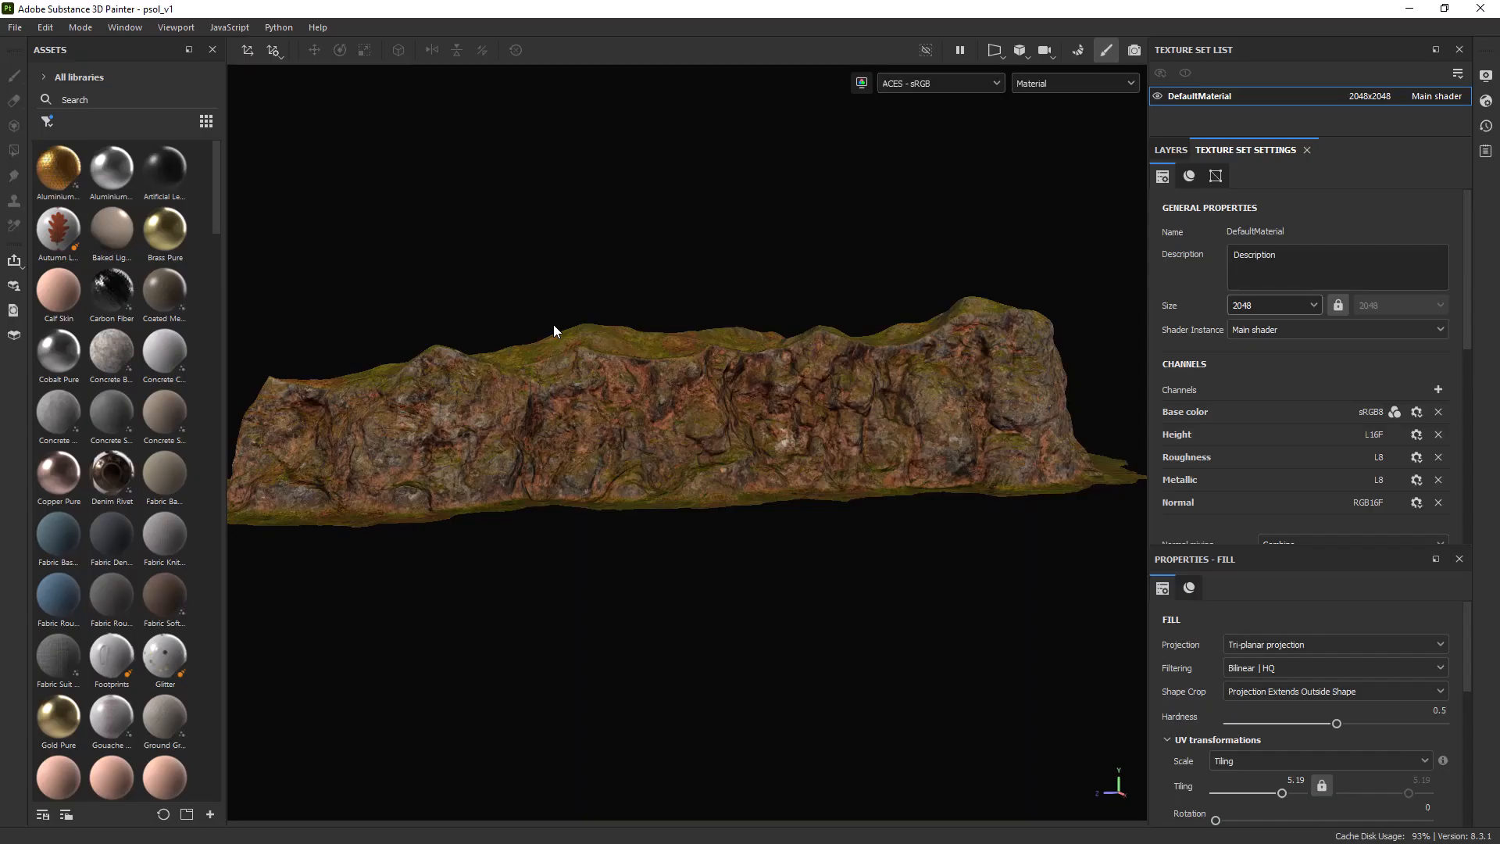
Switch to Substance 3D Painter, display the layer stack and collapse the grass copy 1 group to review the cliff_SM material on the cliff
alt+drag(624, 341, 588, 369)
click(1170, 151)
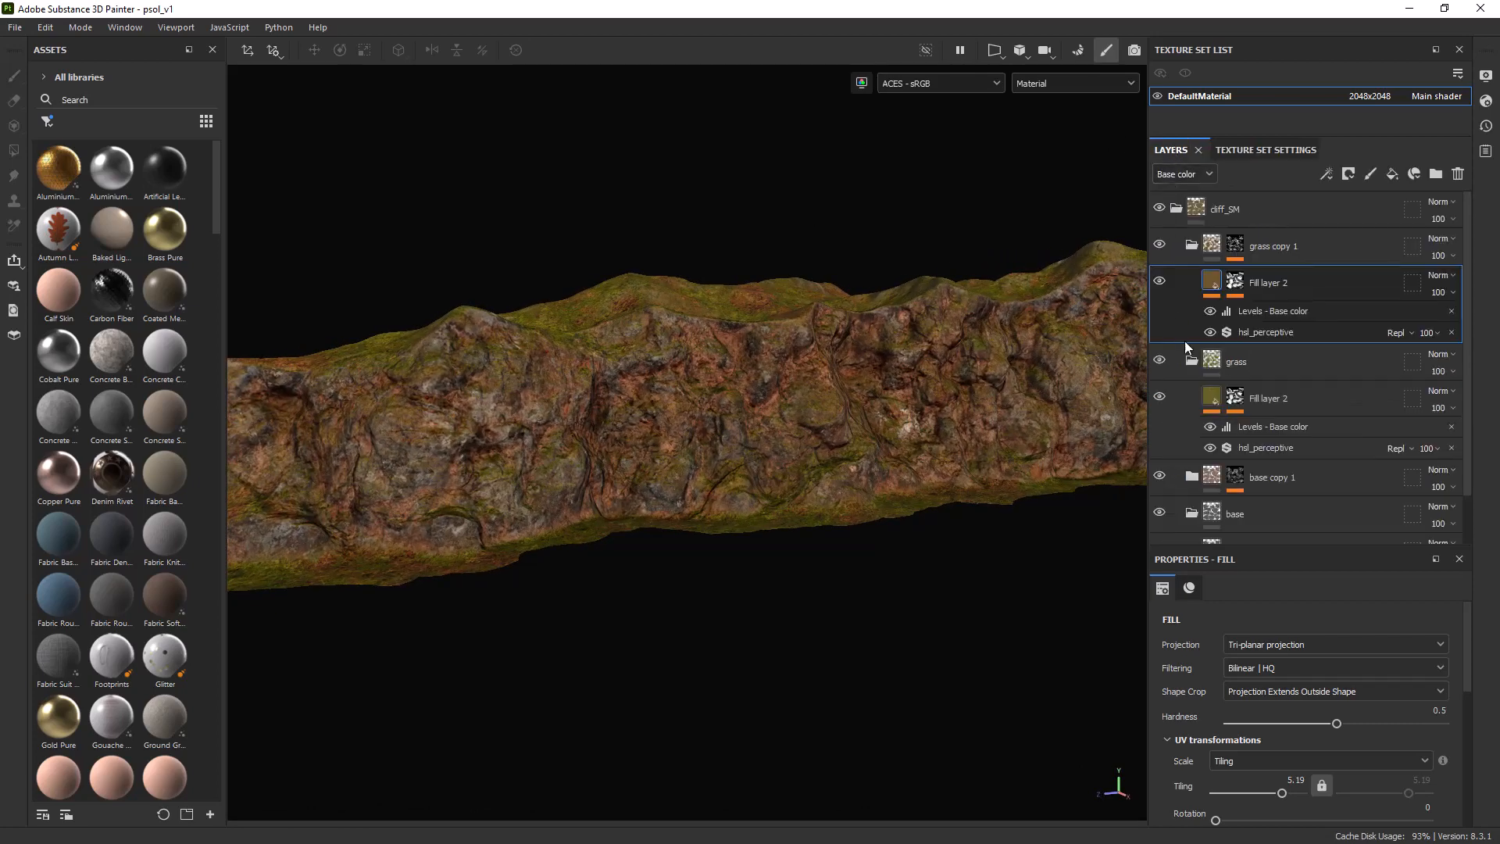
click(1191, 247)
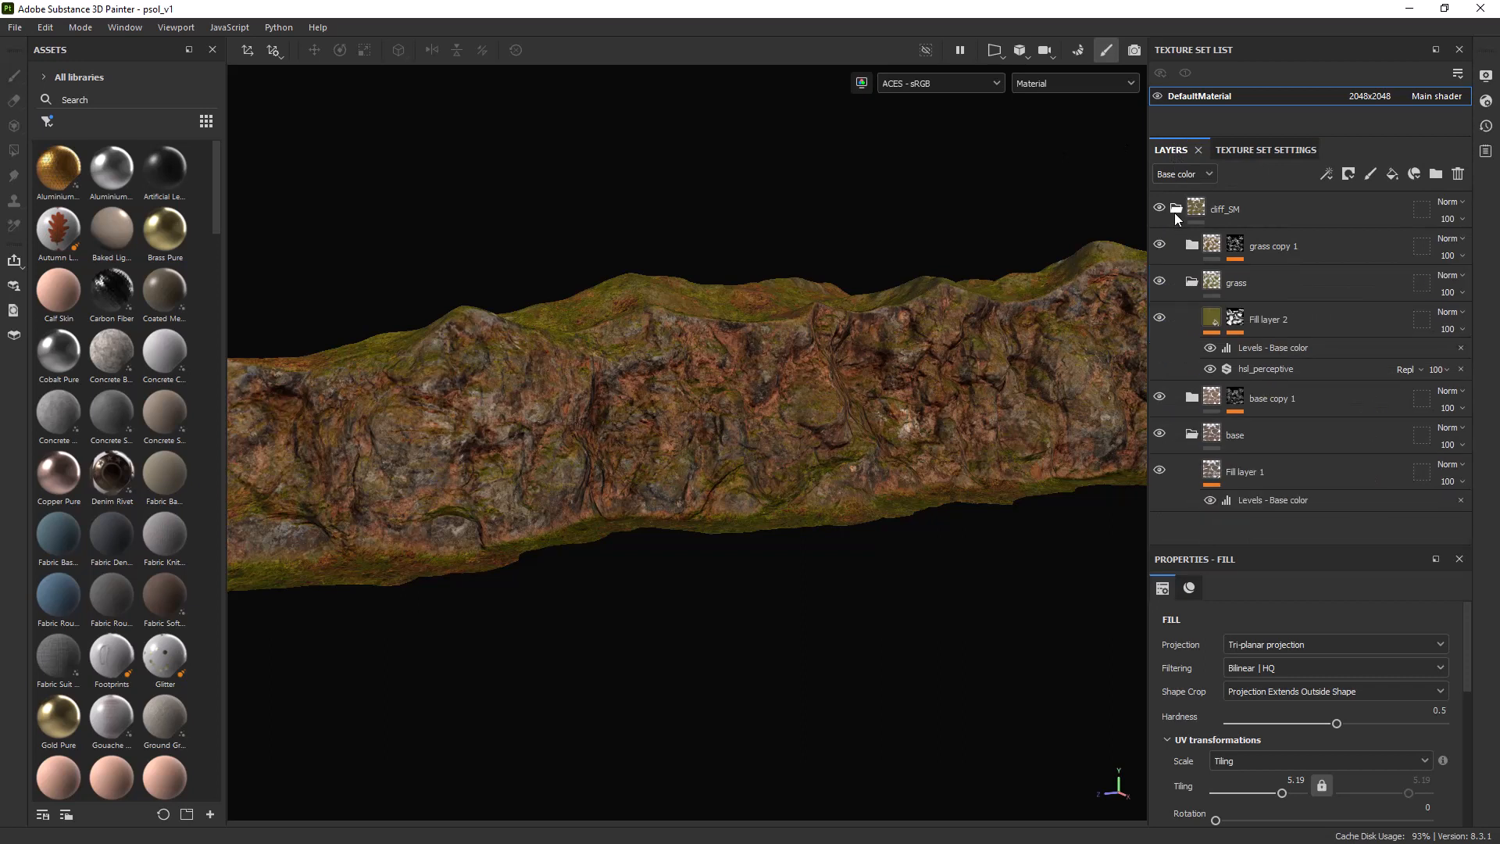
click(1175, 209)
click(1175, 209)
alt+drag(670, 400, 861, 320)
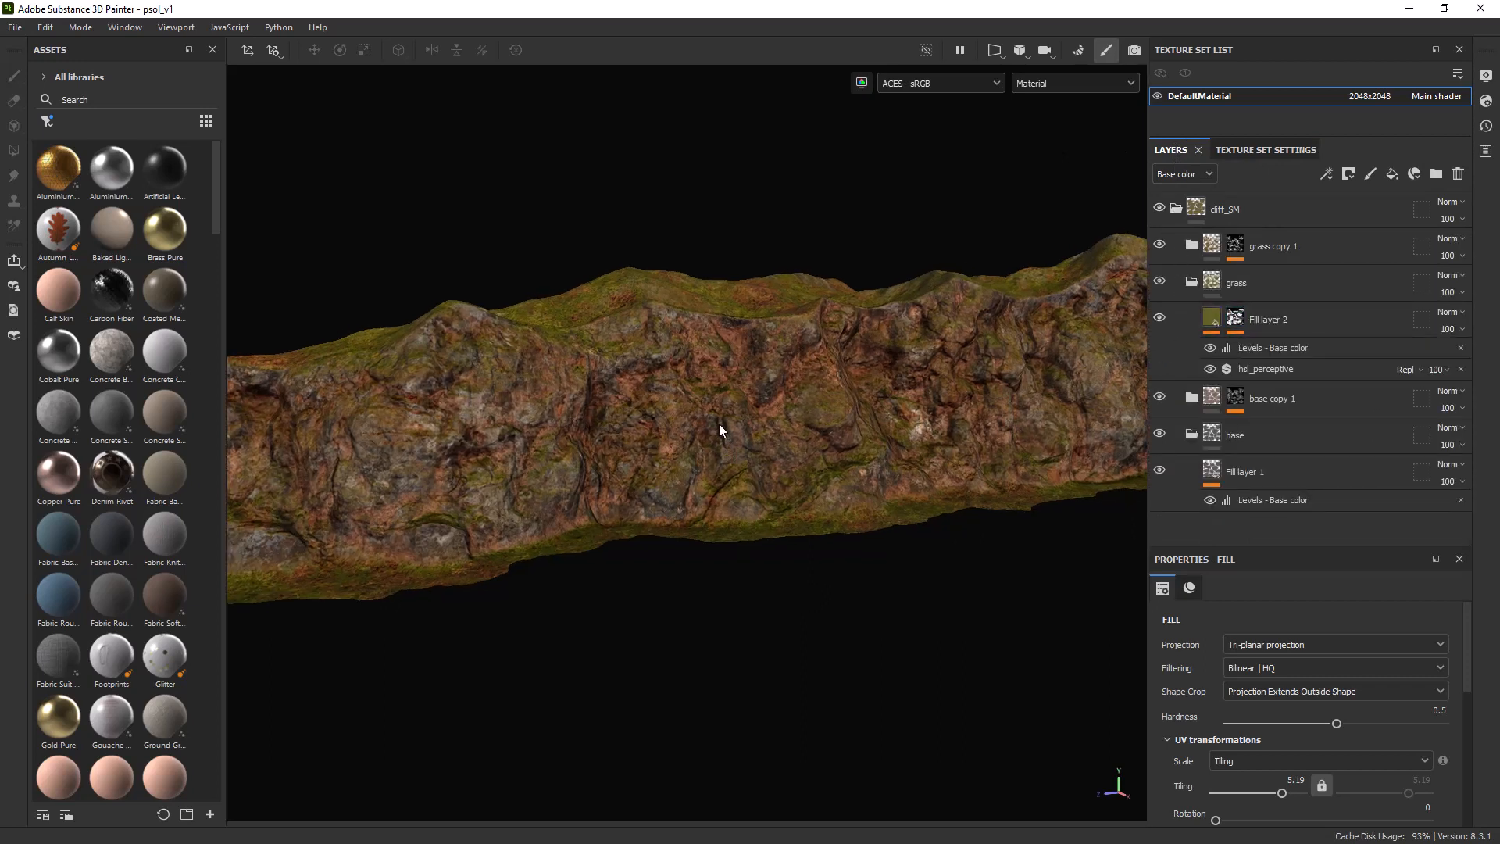
alt+drag(719, 429, 809, 380)
Inspect the mask of Fill layer 2 in the grass group, and collapse and select the cliff_SM group
click(1235, 324)
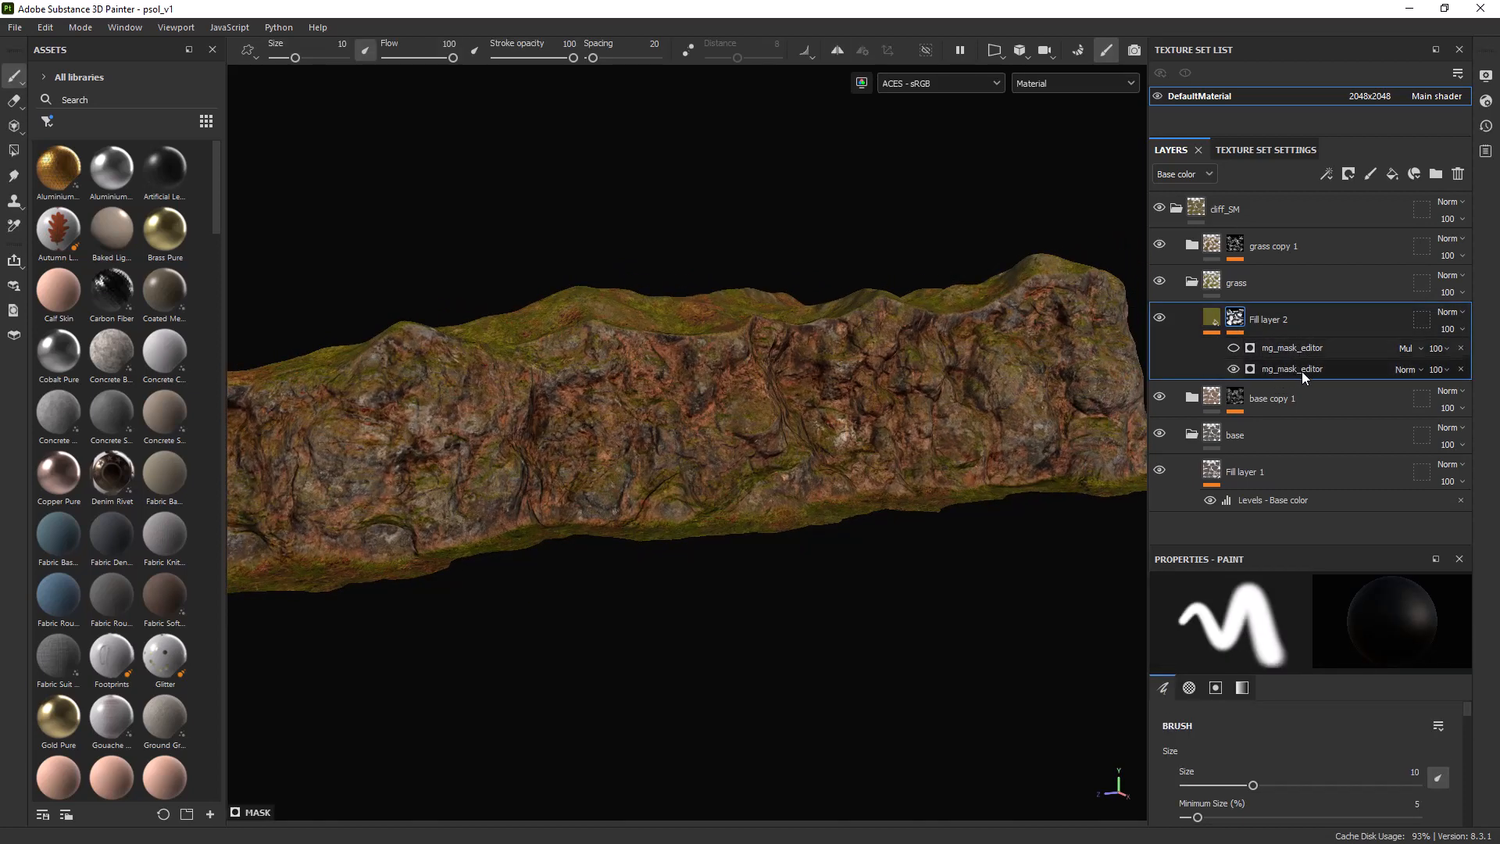
click(1211, 318)
click(1178, 216)
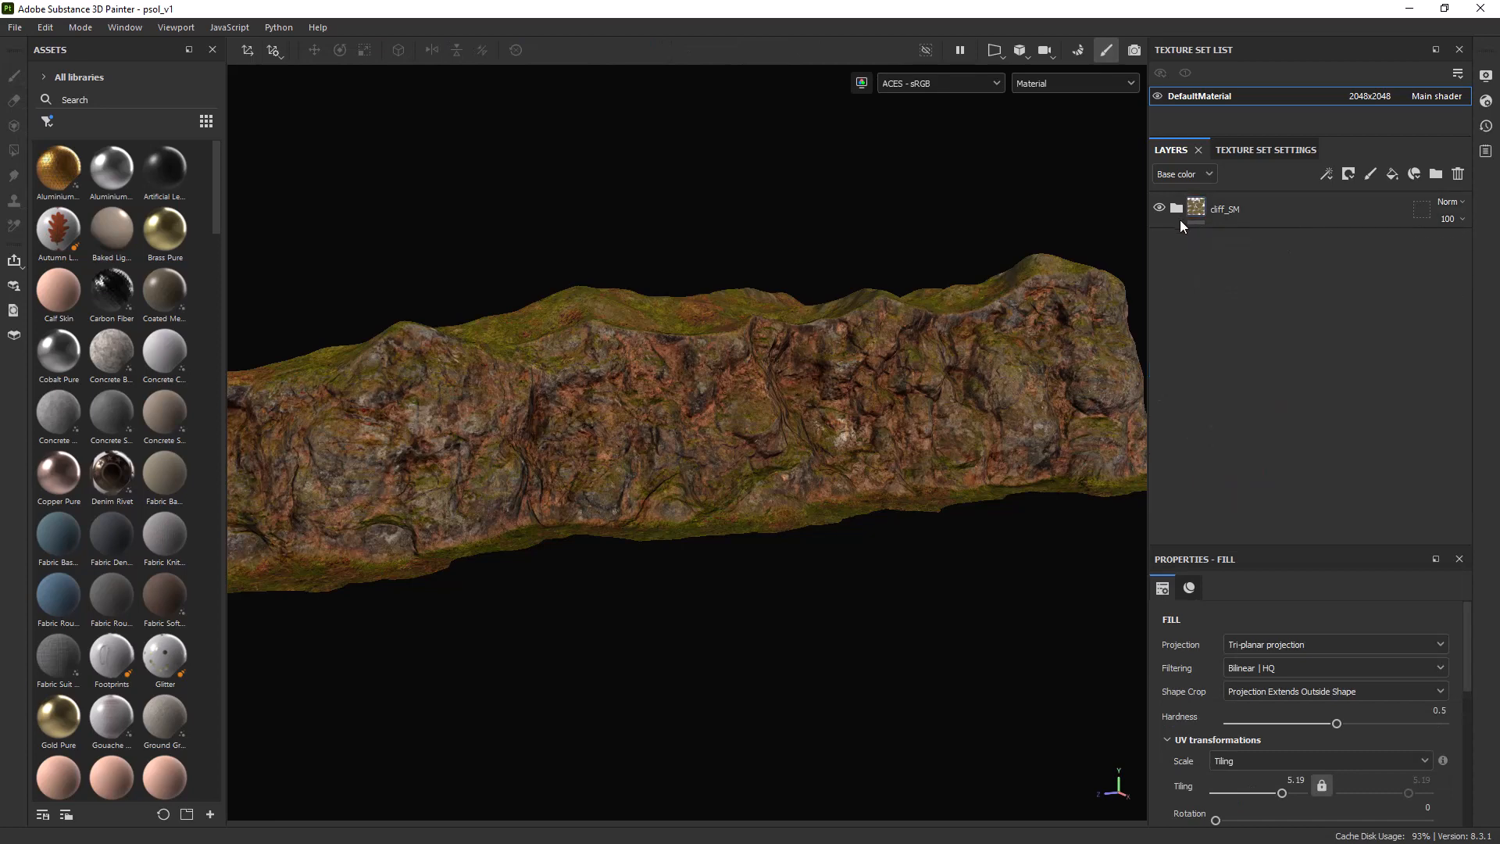
click(1187, 220)
mouse_move(614, 399)
alt+mouse_down()
mouse_move(641, 495)
mouse_move(657, 451)
mouse_move(628, 402)
alt+mouse_up()
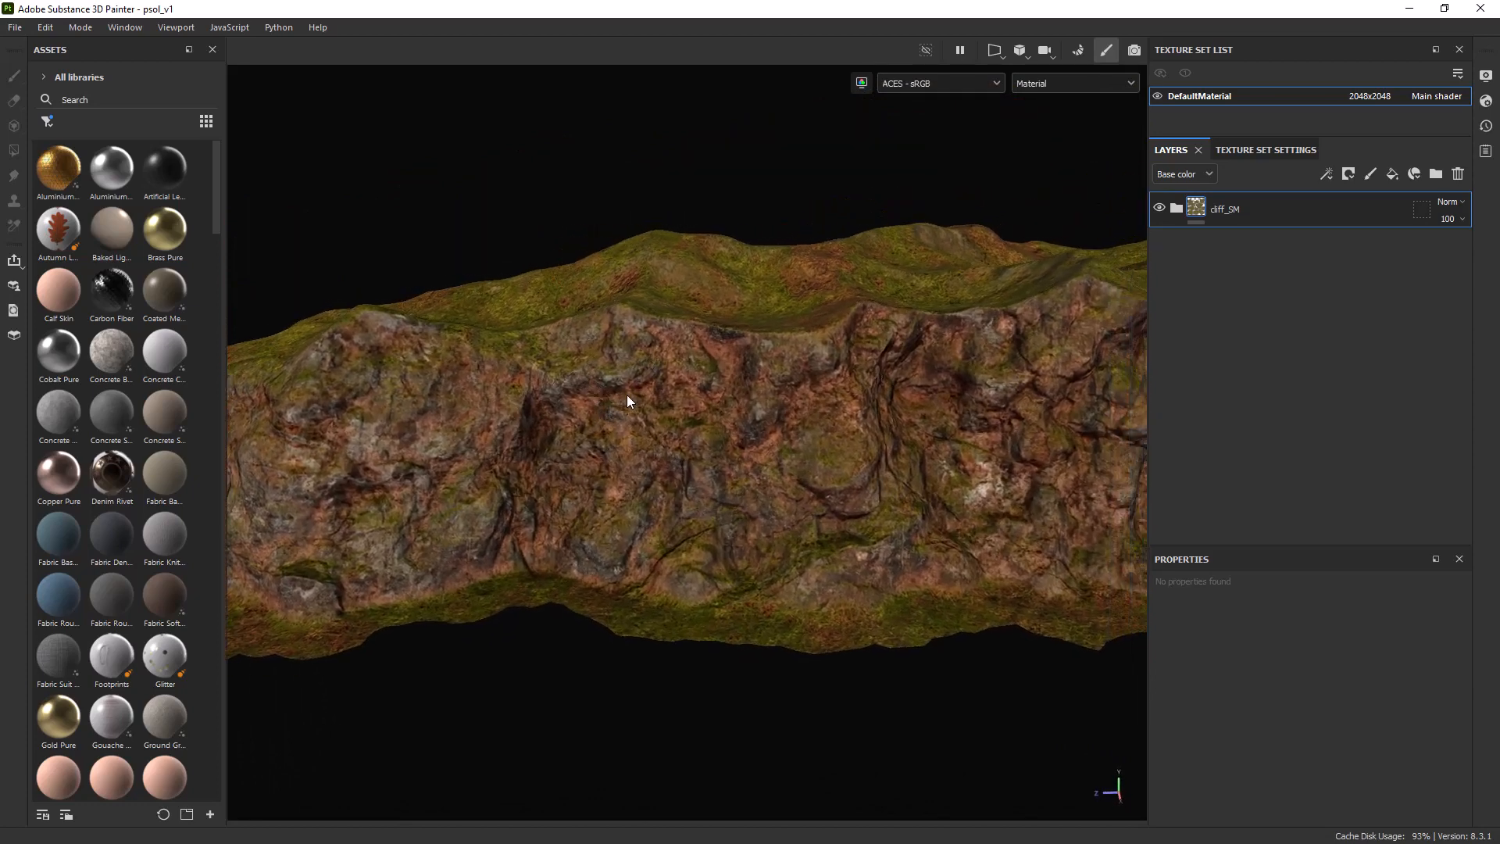
Expand cliff_SM and compare the cliff with the grass Fill layer 2 and the base copy 1 group hidden, restoring both
click(1177, 211)
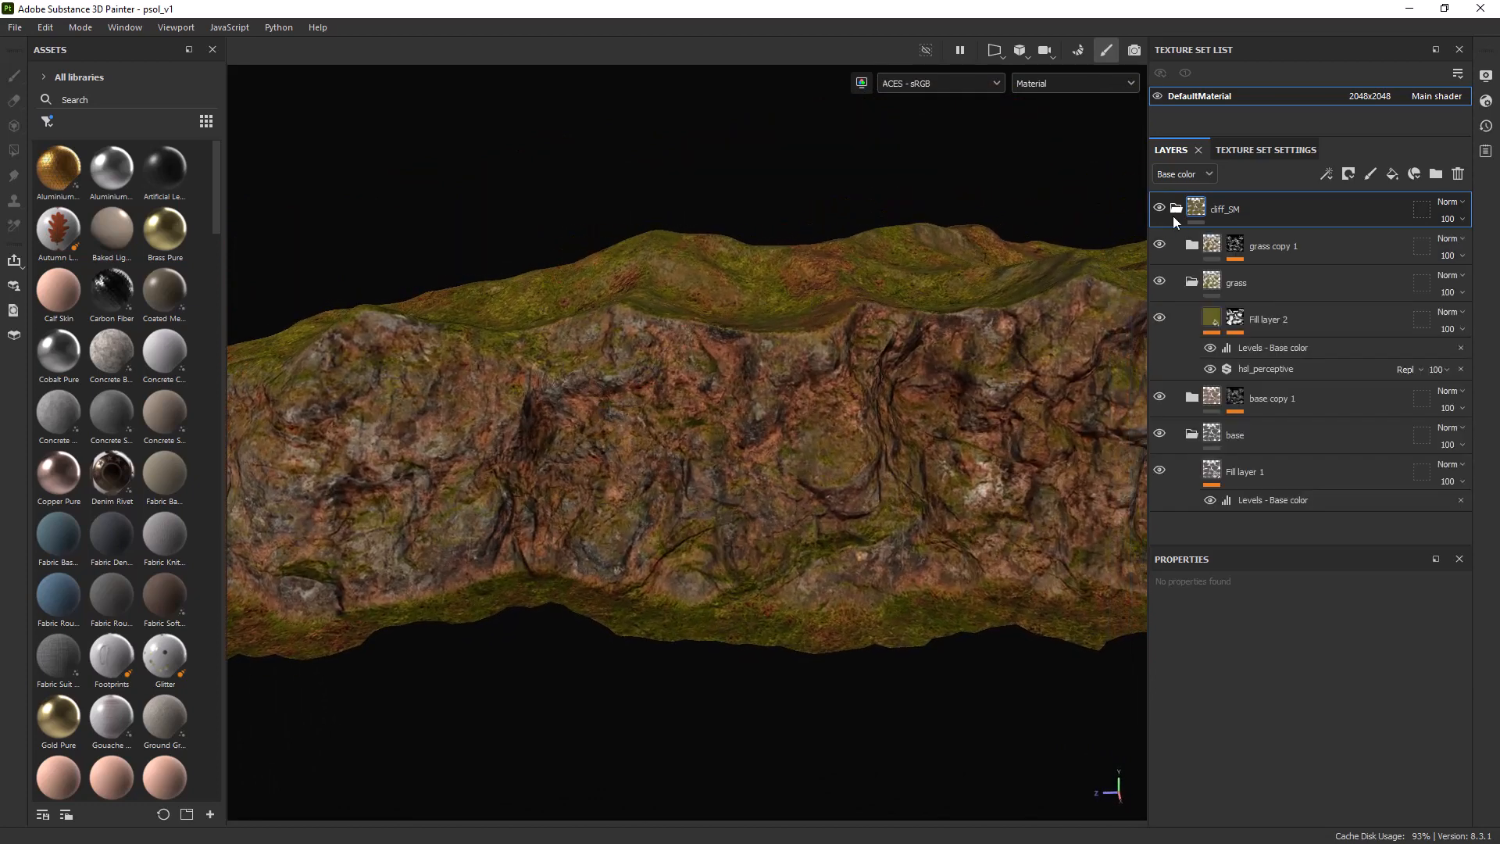
click(1160, 317)
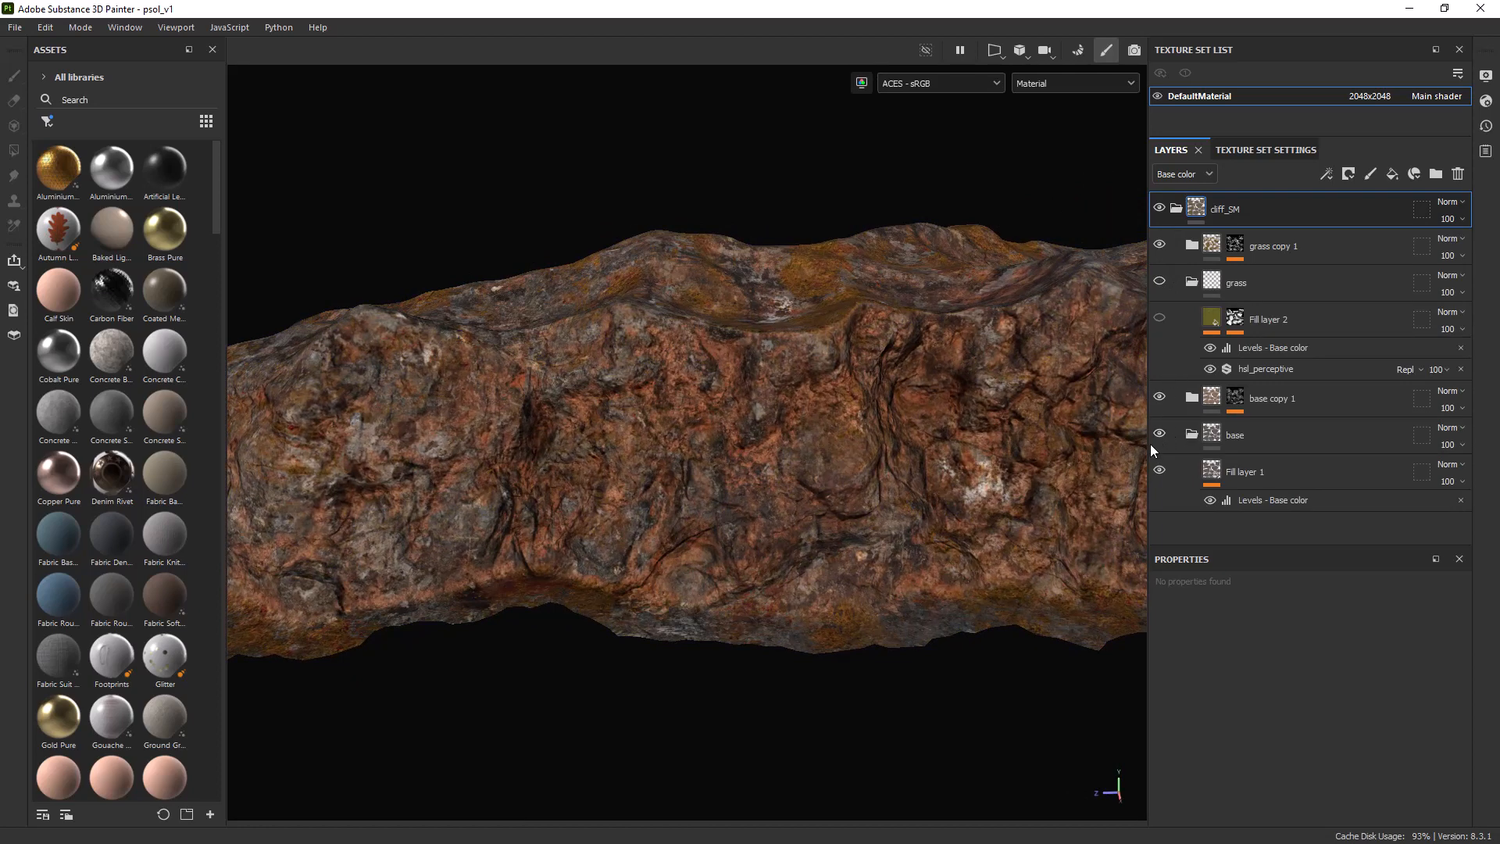
click(1160, 398)
alt+right_drag(898, 427, 944, 361)
alt+middle_drag(943, 361, 892, 376)
click(1159, 398)
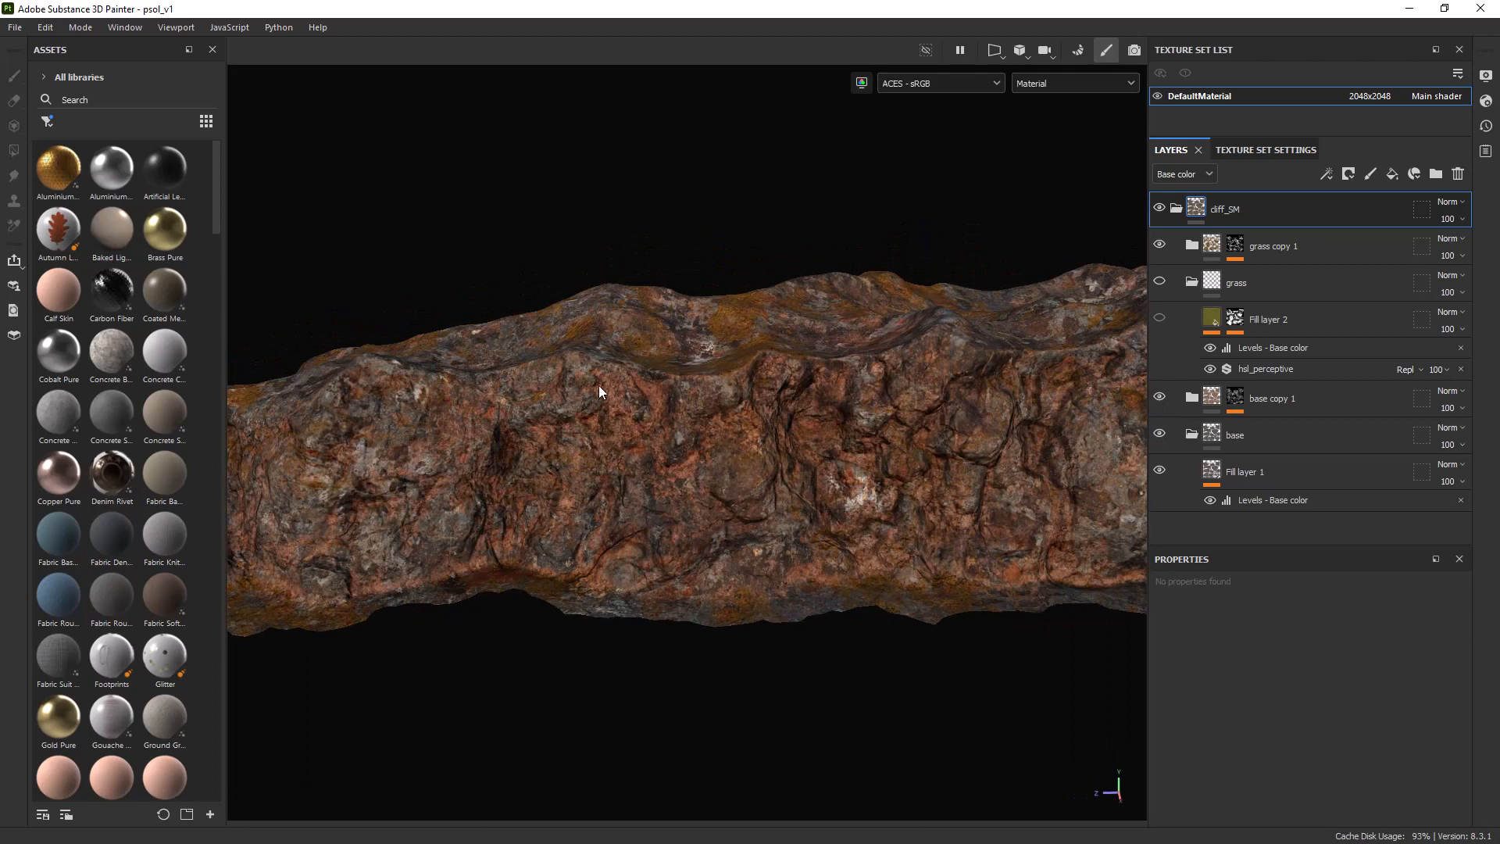
alt+drag(578, 412, 717, 460)
click(1159, 319)
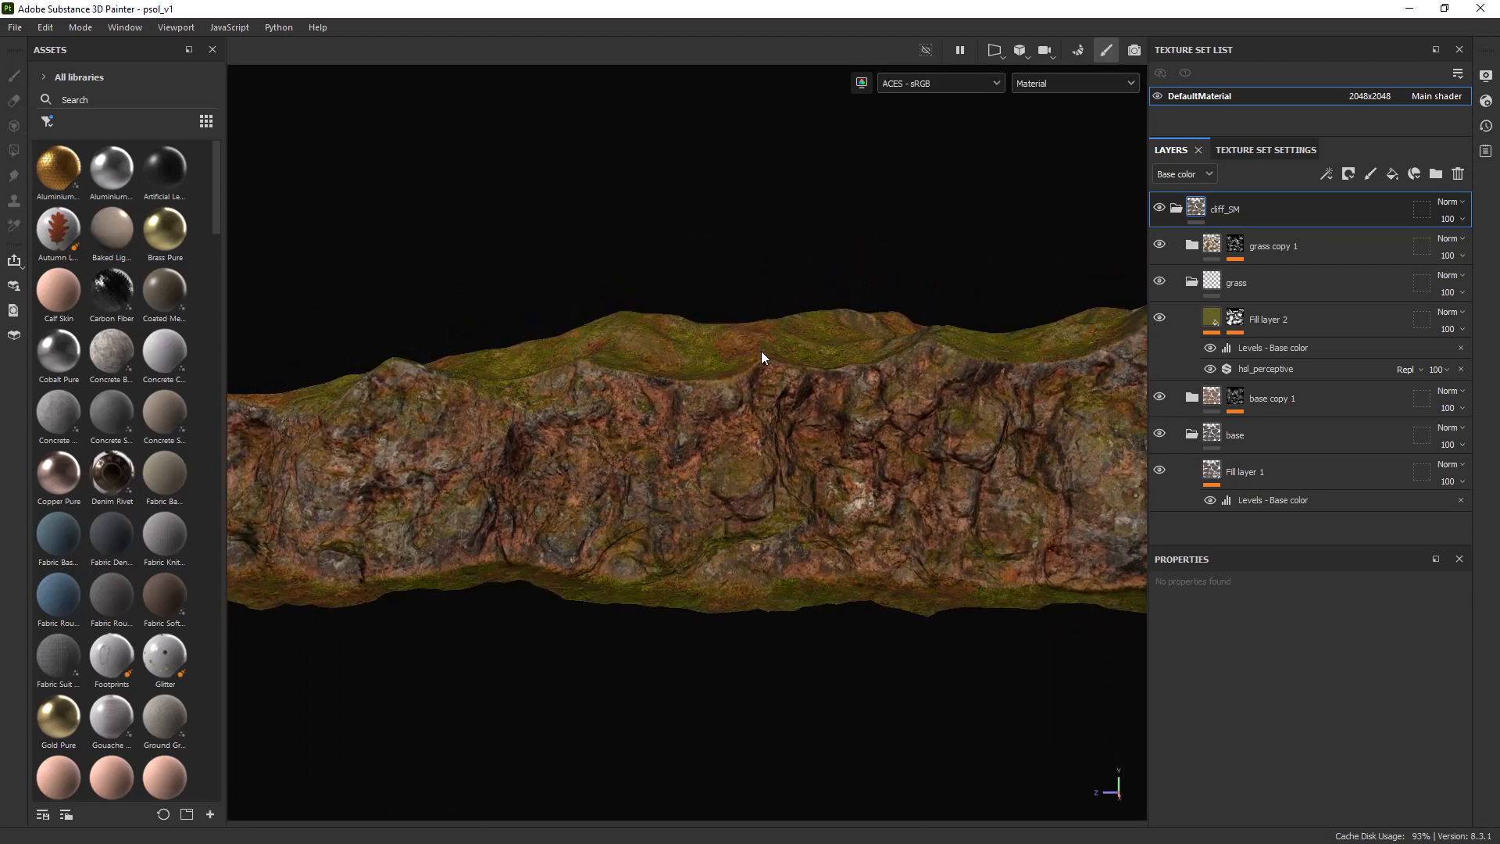
Open the mask of the grass group's Fill layer 2 and select its lower mg_mask_editor to examine the generator parameters
click(1235, 320)
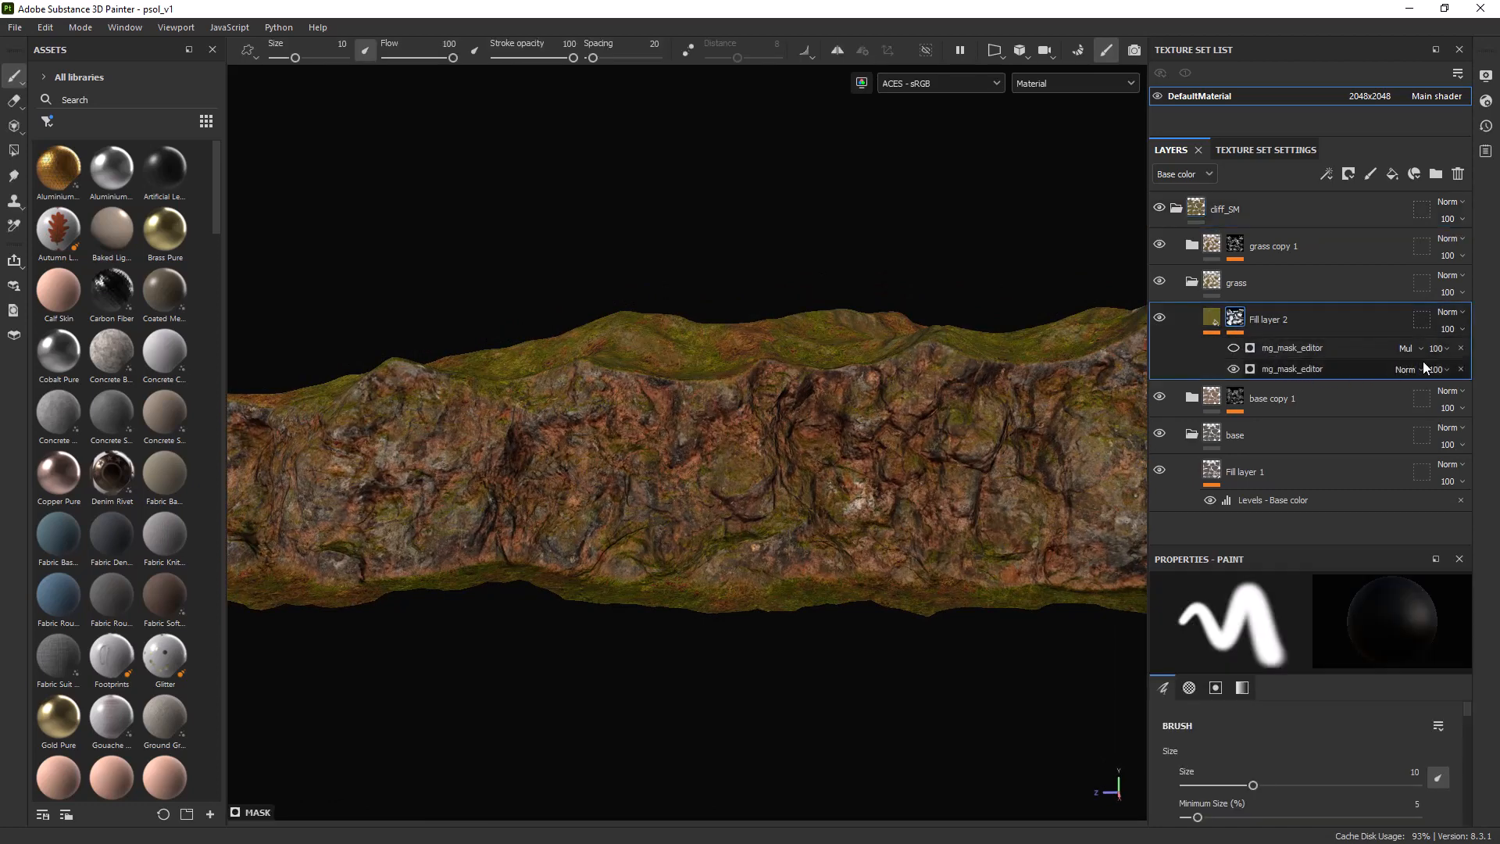
click(1308, 373)
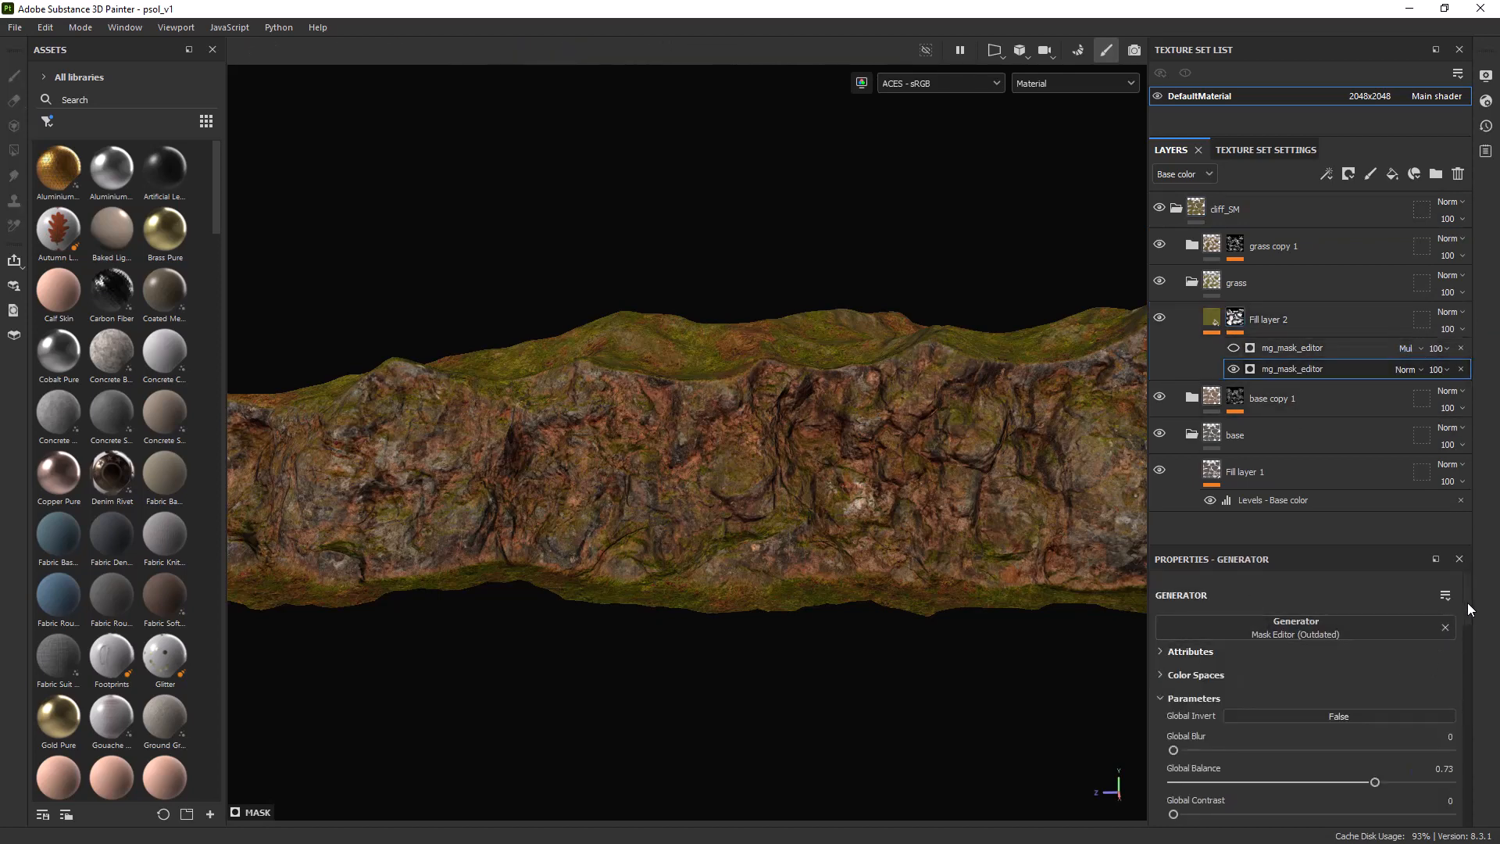
drag(1470, 609, 1379, 500)
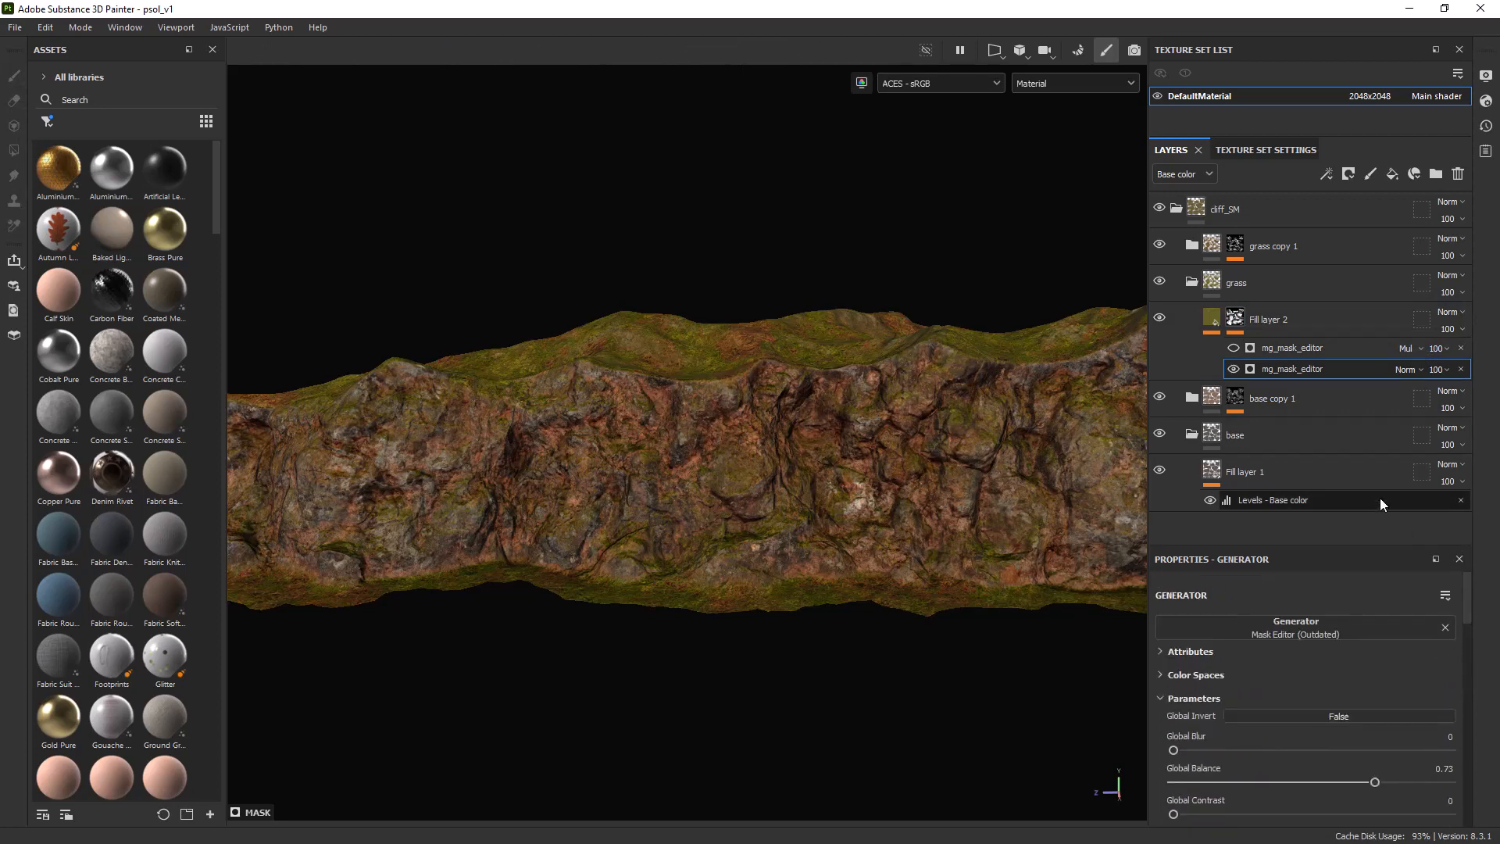
Collapse the grass group, look inside grass copy 1, and collapse the whole cliff_SM group to view the textured cliff
click(1190, 282)
click(1192, 245)
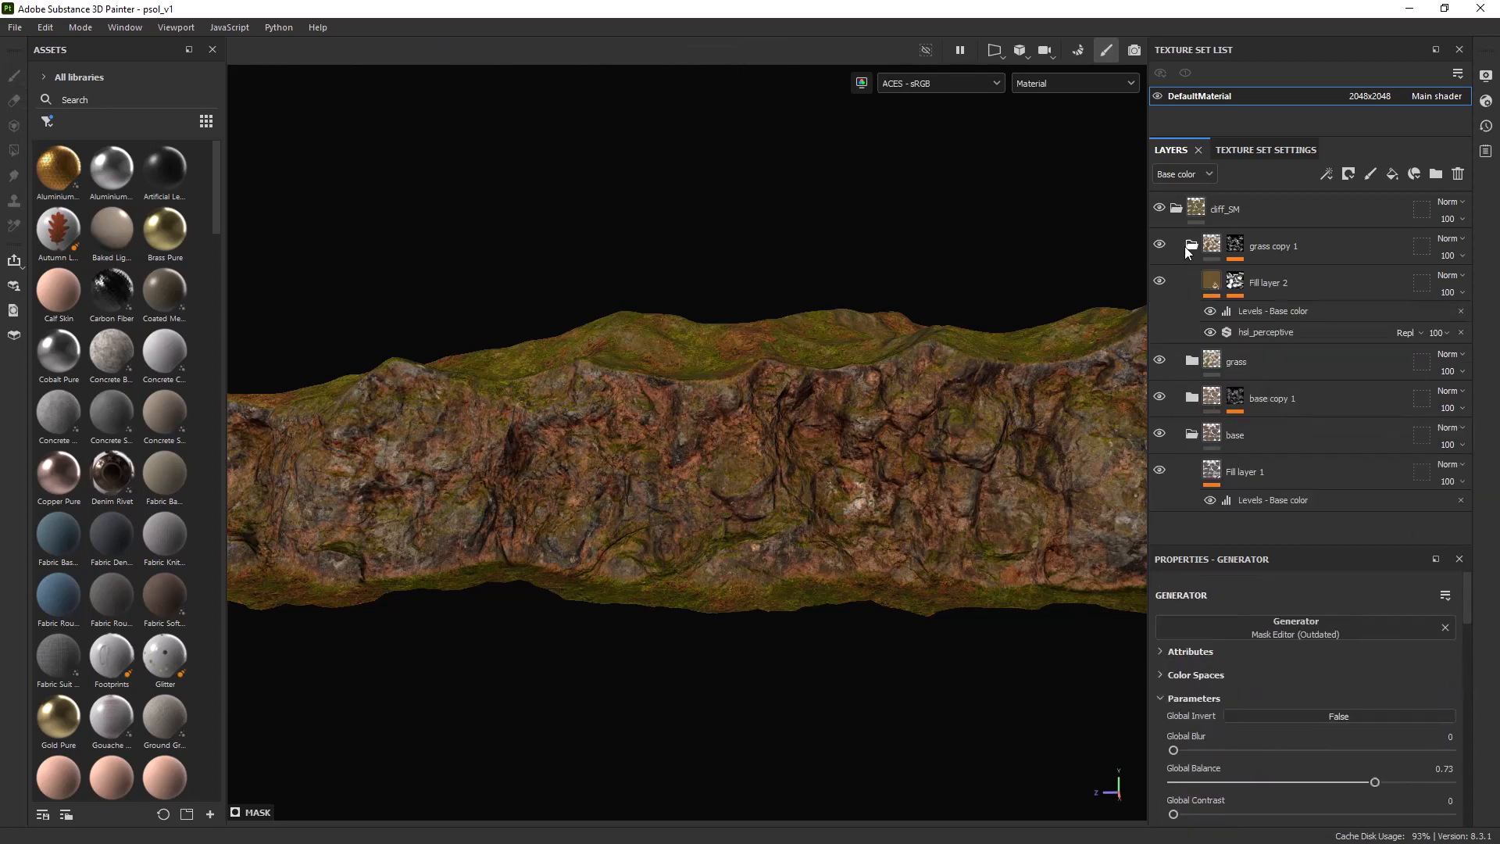
click(1191, 246)
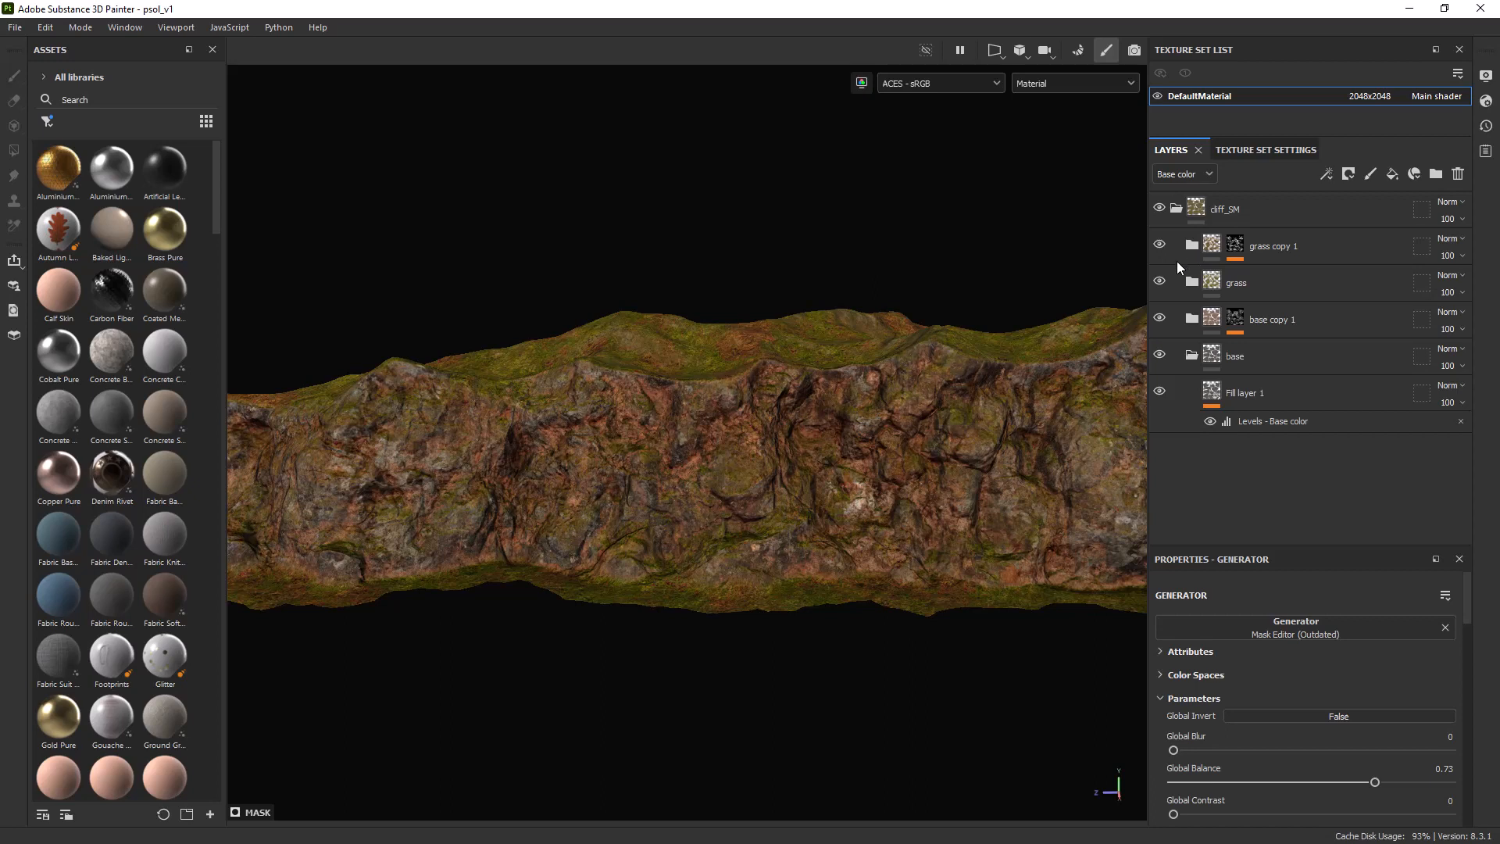
click(1176, 208)
alt+drag(682, 424, 574, 384)
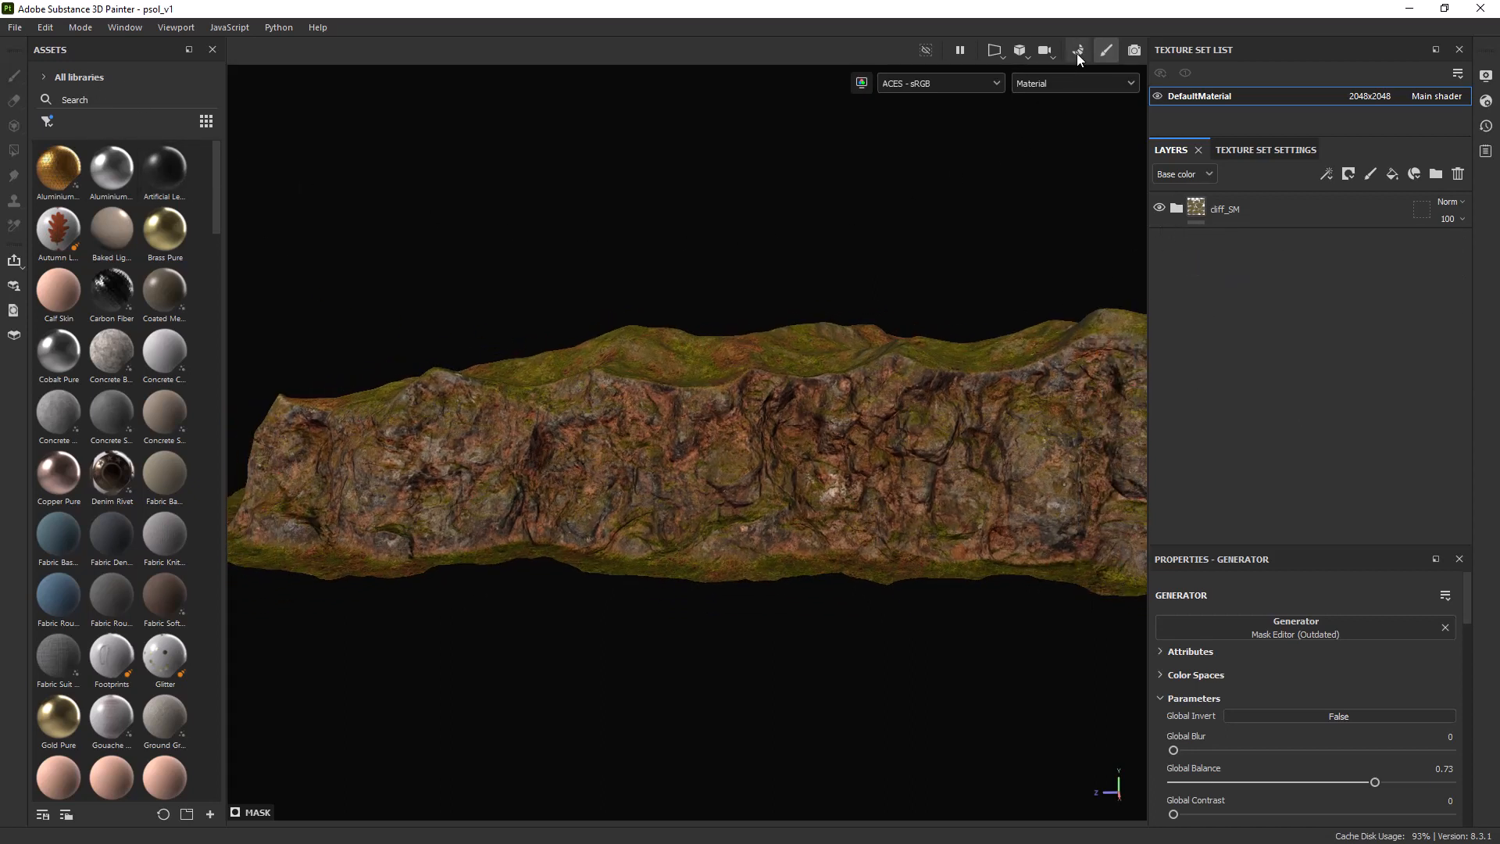
Enter baking mode and examine the high definition mesh file names along with the cage and high-poly preview on the cliff
key(ctrl+shift+b)
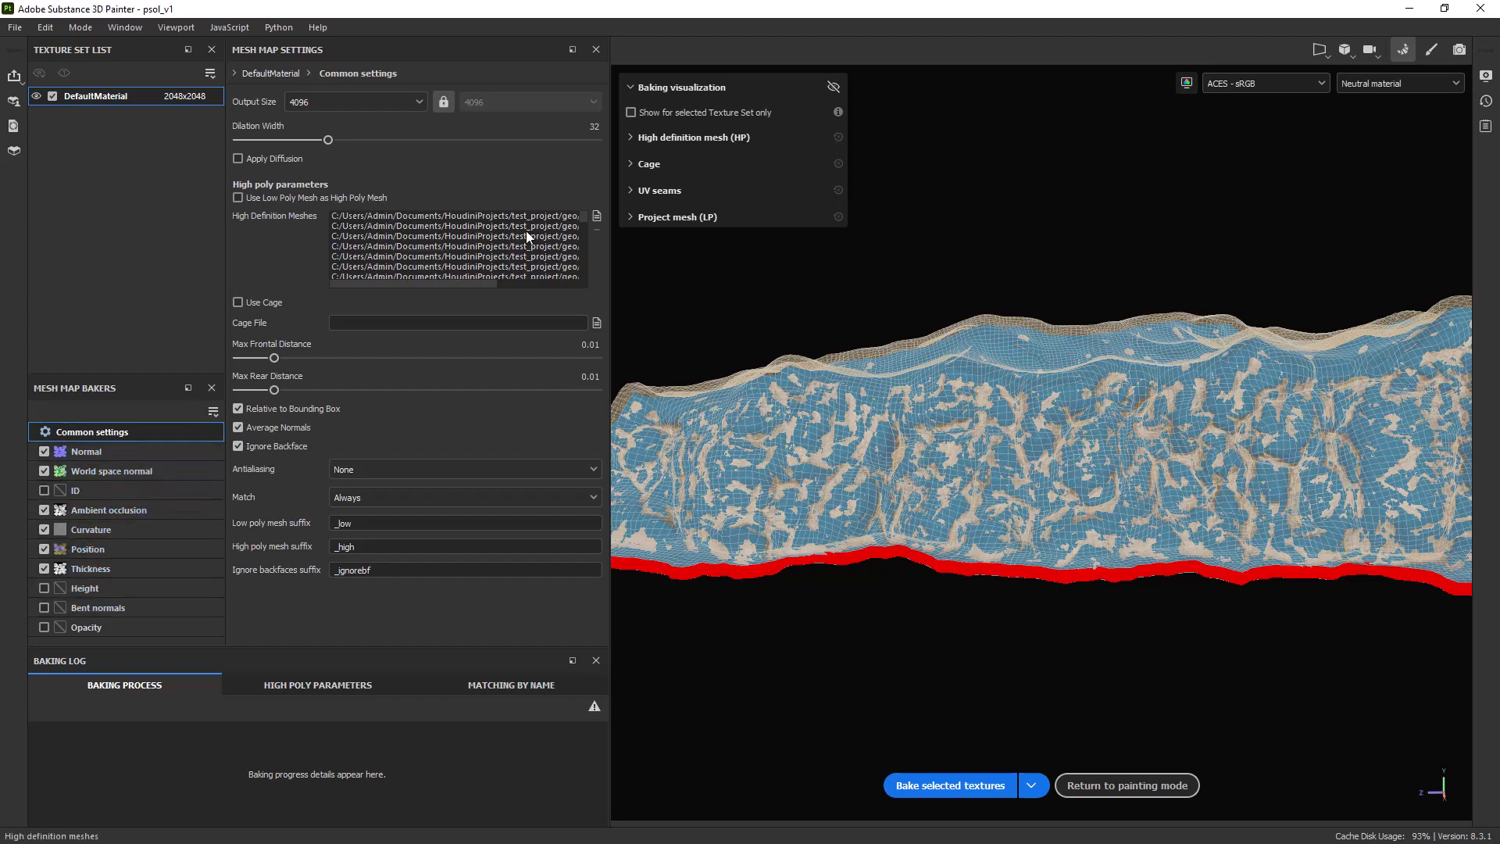
drag(478, 285, 576, 283)
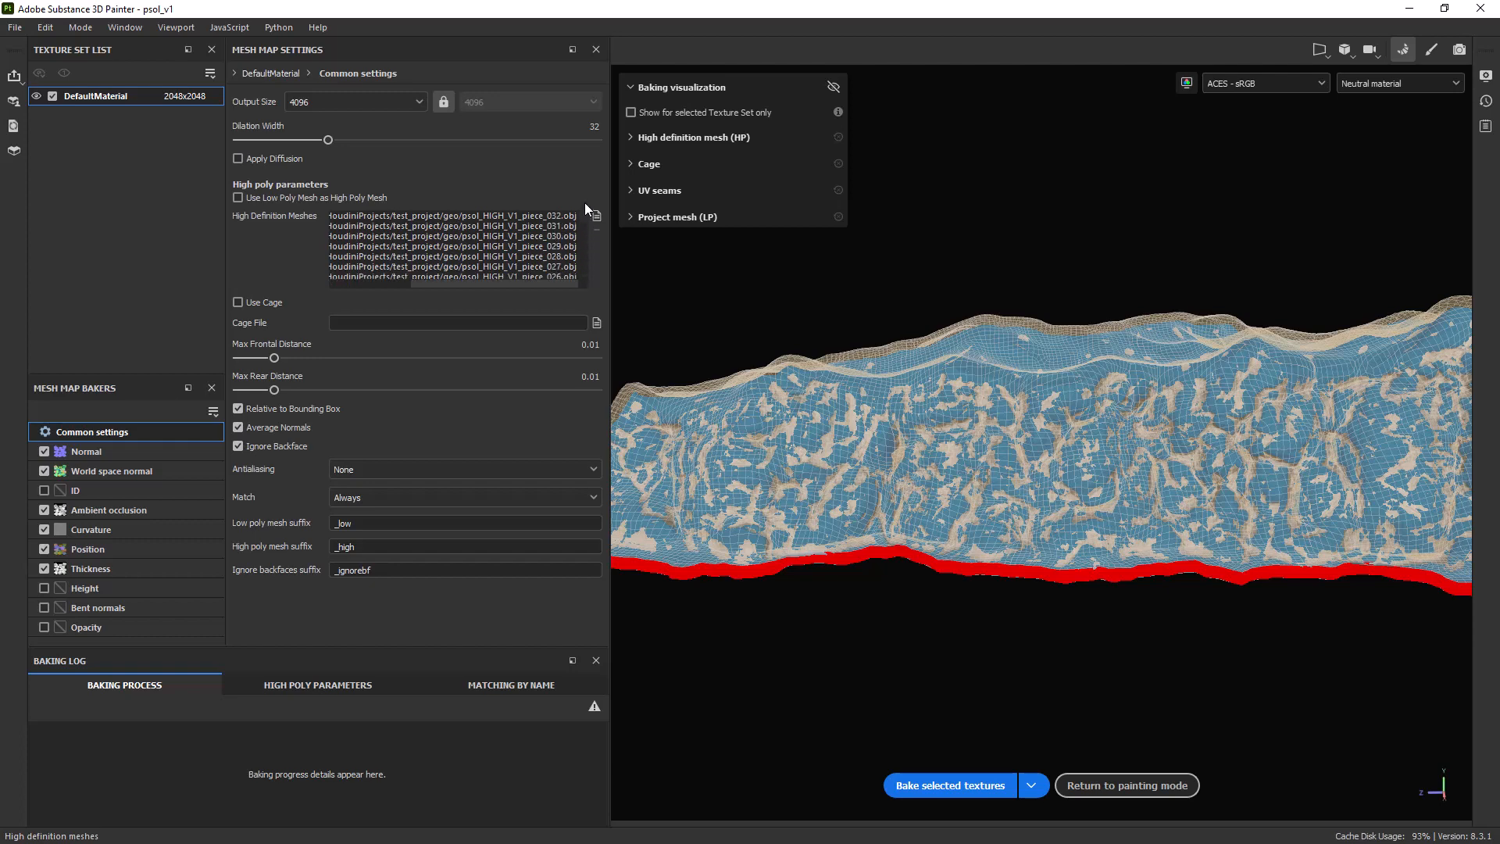
scroll(582, 227, down, 2)
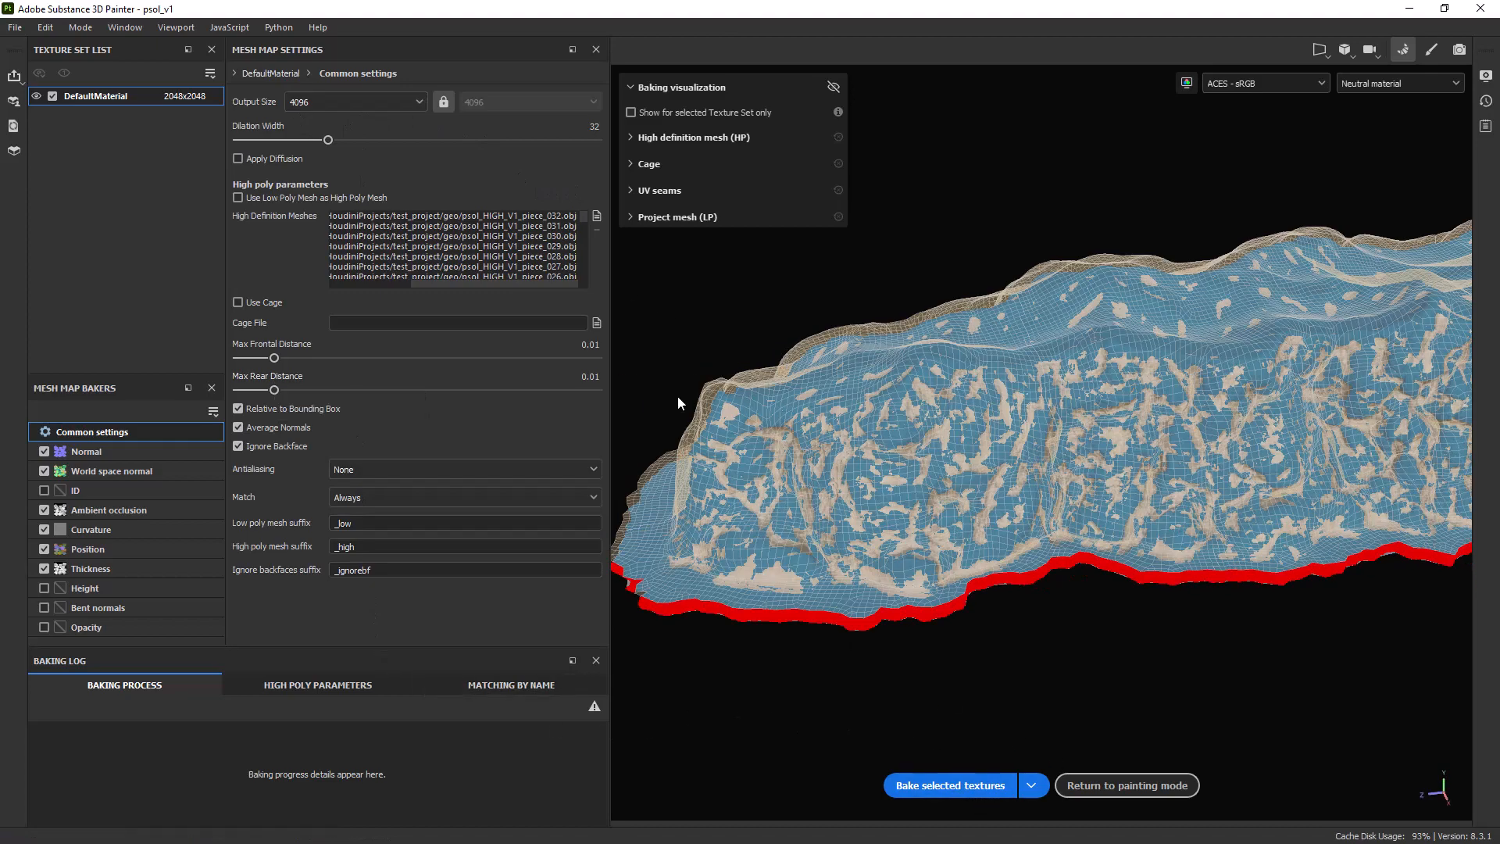
alt+drag(722, 390, 860, 347)
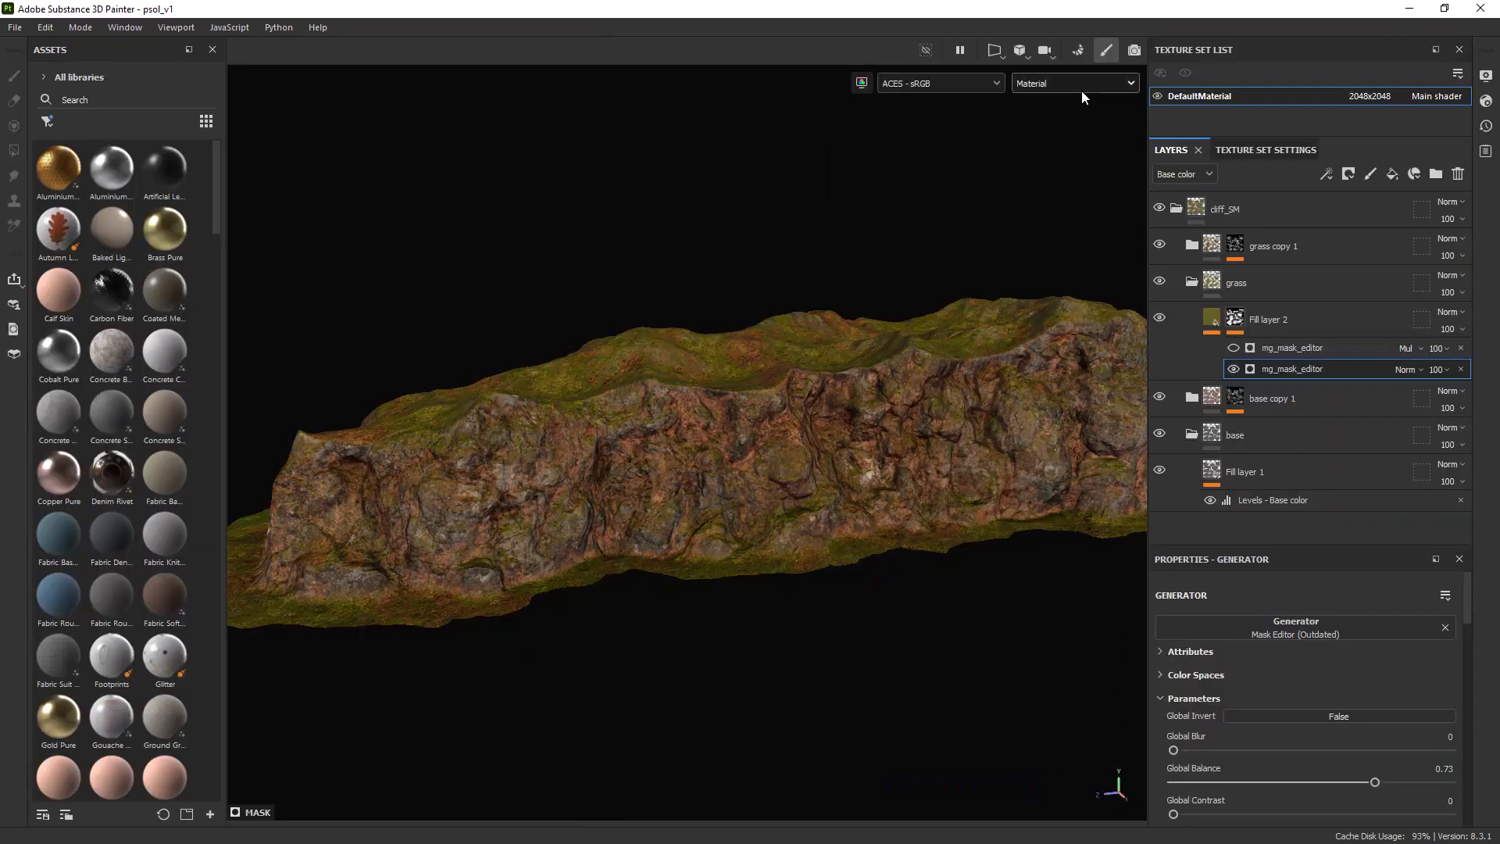
Display the baked World space normal mesh map on the cliff
click(1082, 89)
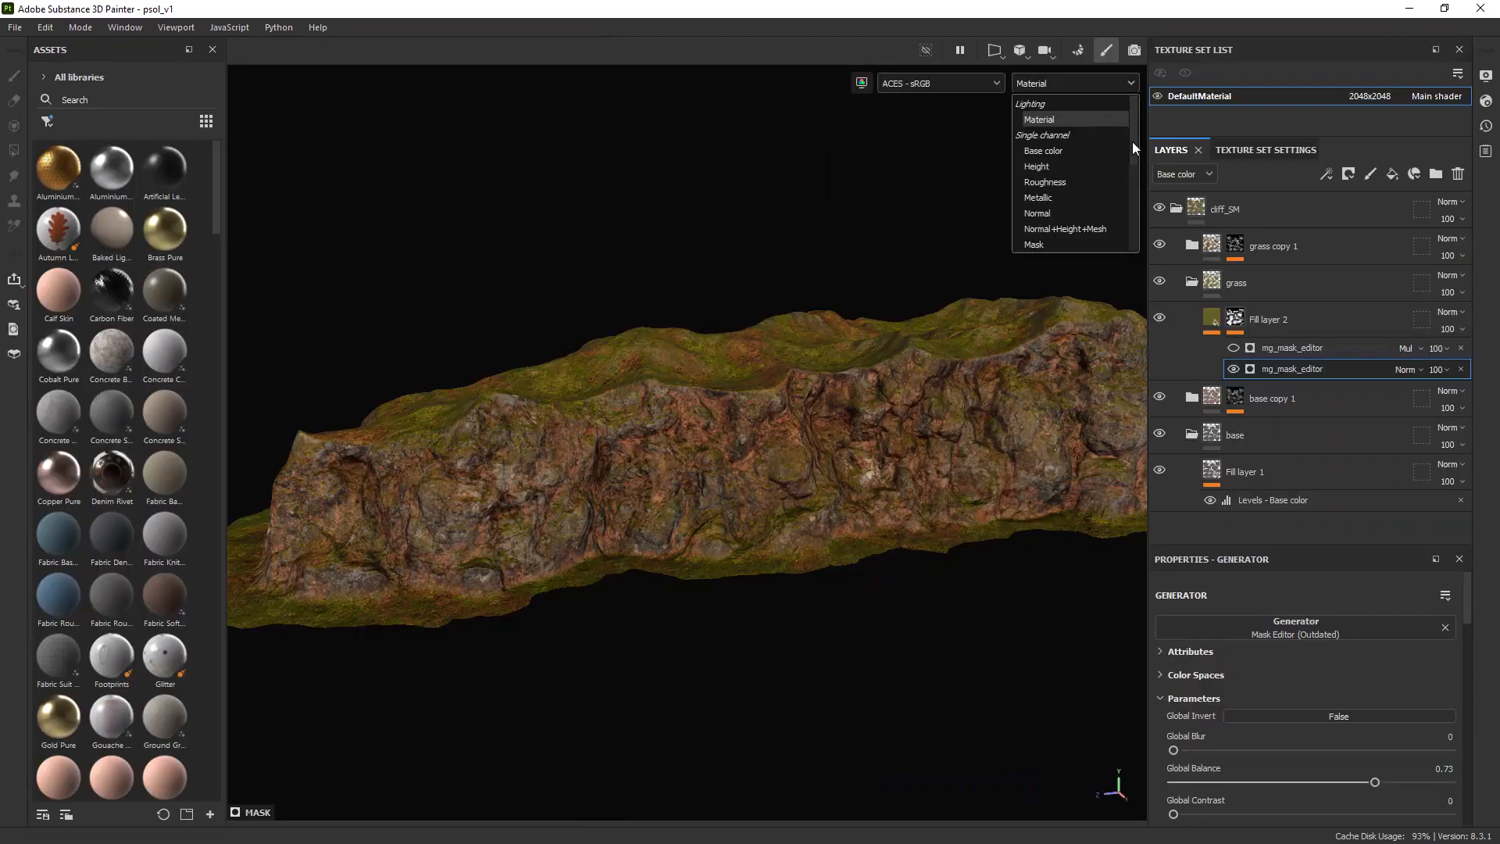
drag(1133, 122, 1136, 175)
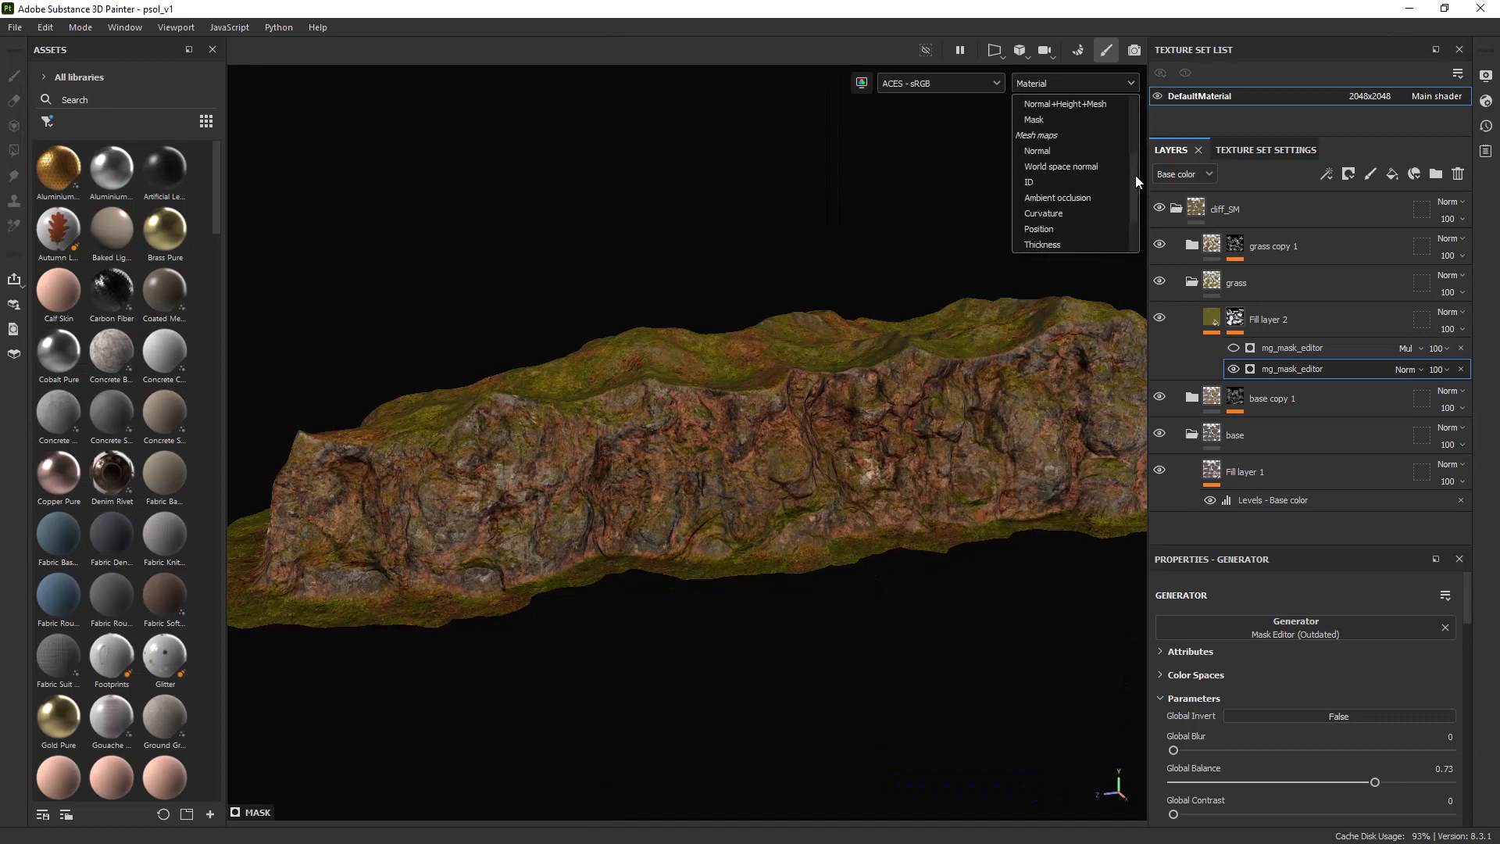
click(1078, 166)
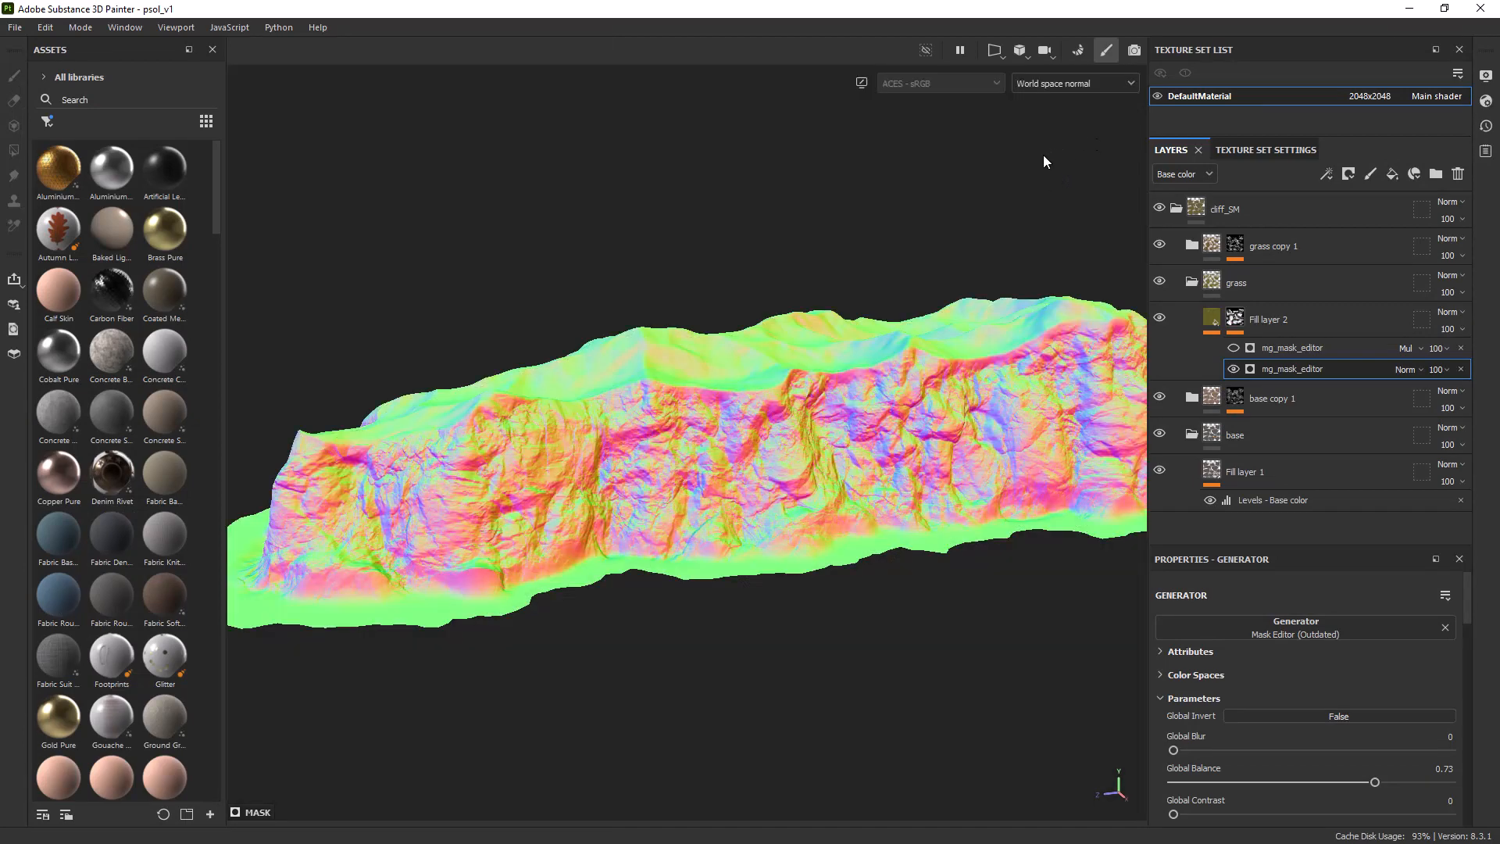
Switch the viewport display to the baked Normal mesh map and inspect it across the cliff
click(1088, 82)
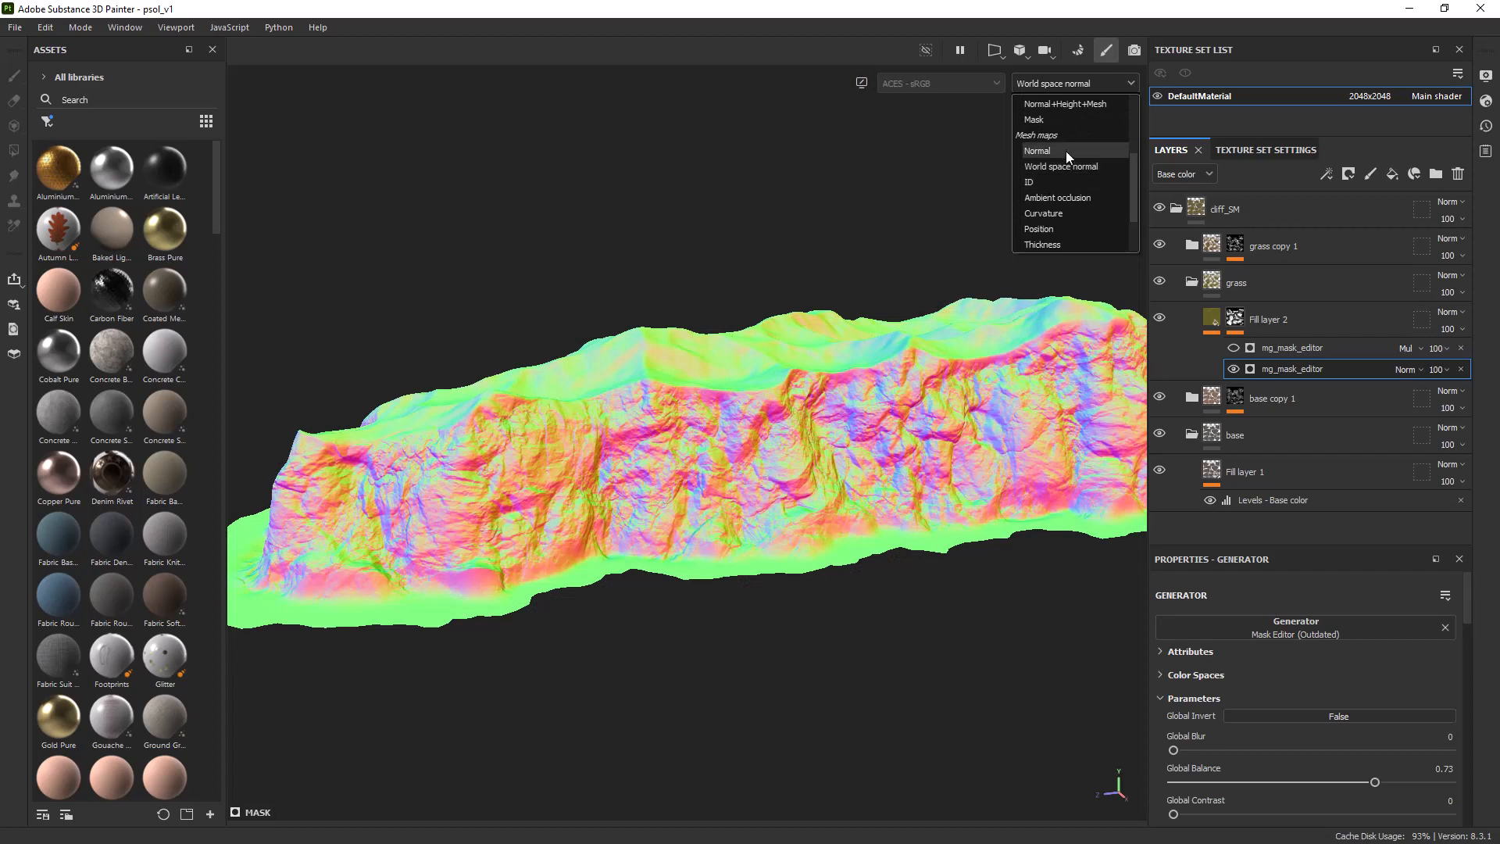
click(1066, 151)
click(1089, 84)
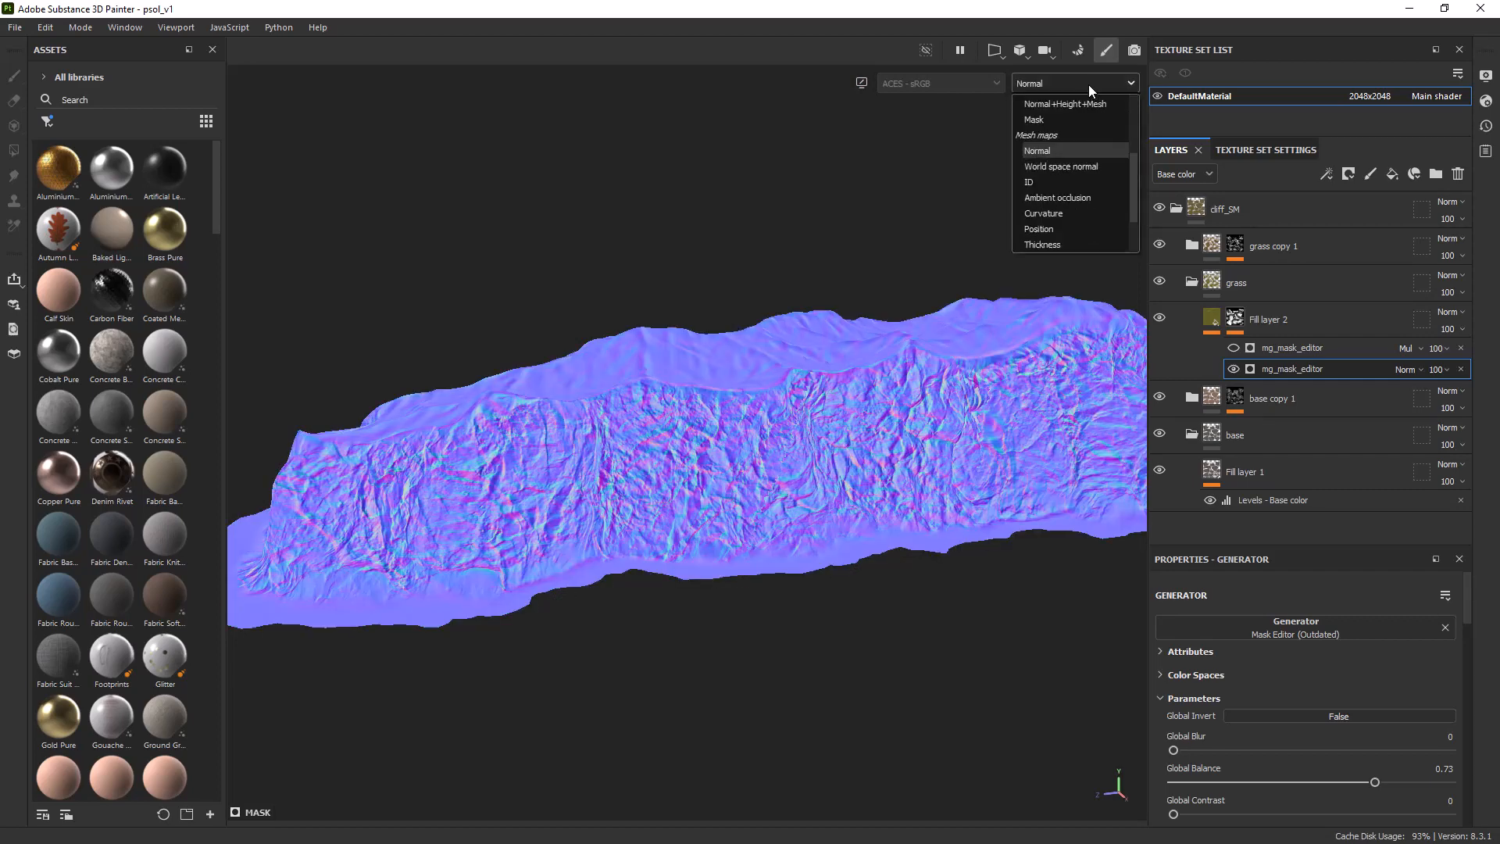
drag(1134, 162, 1135, 174)
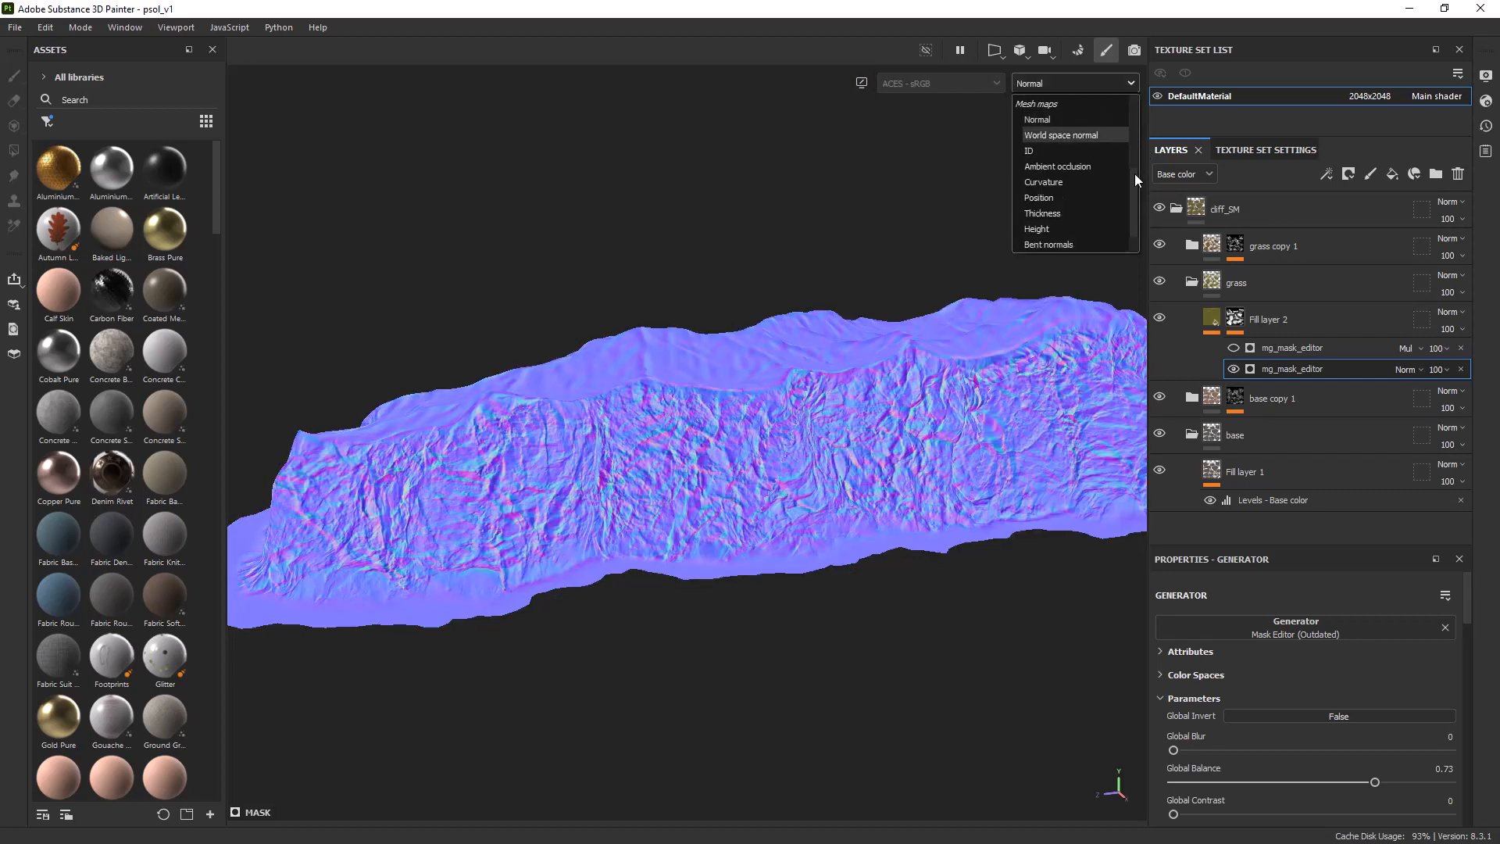
click(1075, 123)
alt+drag(916, 264, 977, 256)
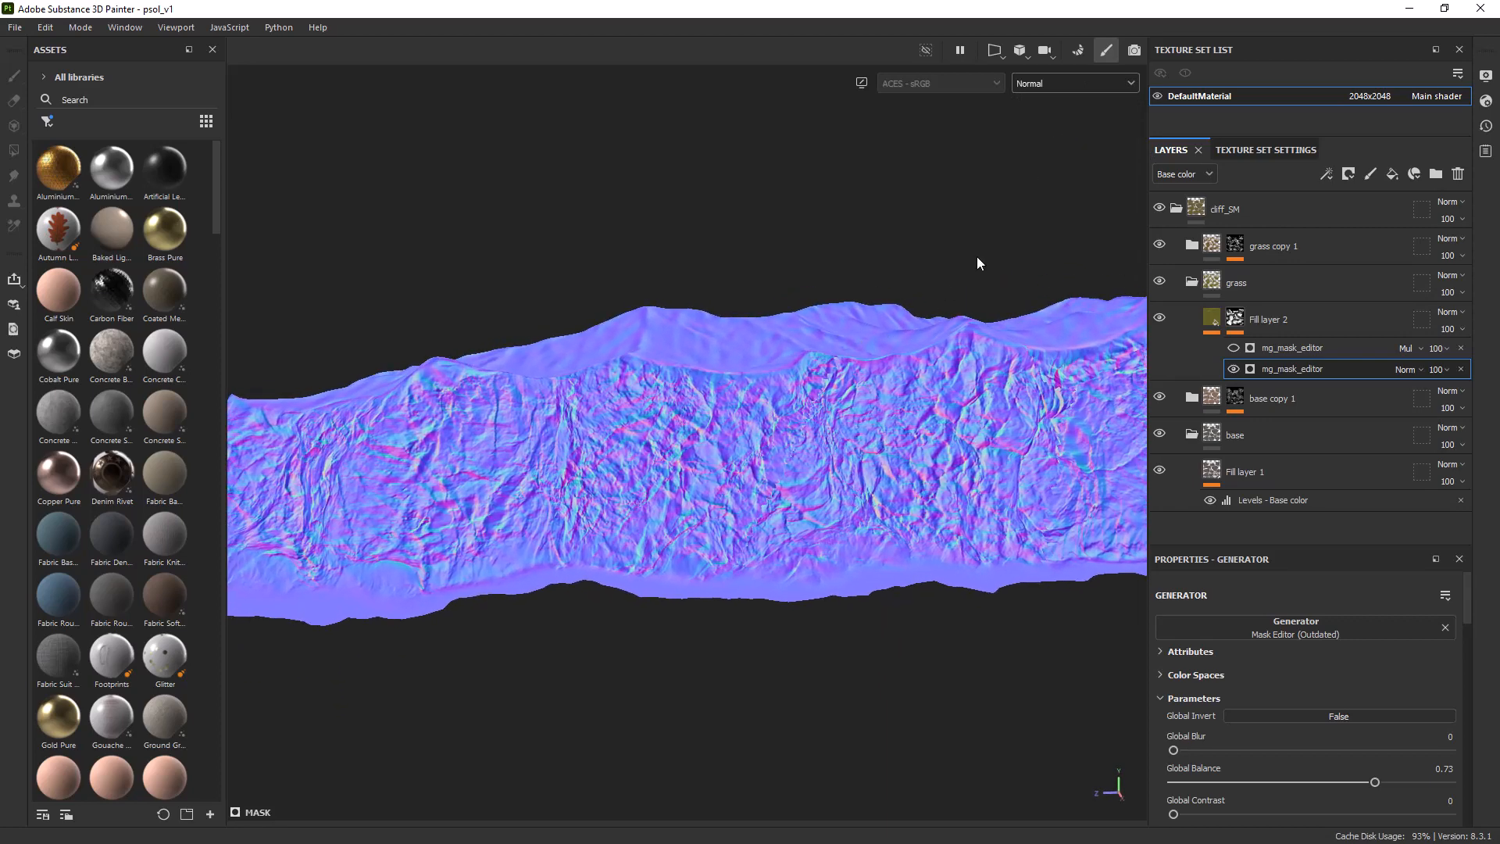
Display the Curvature mesh map, followed by the Ambient occlusion mesh map, and inspect the cliff's detail
click(1071, 93)
click(1071, 181)
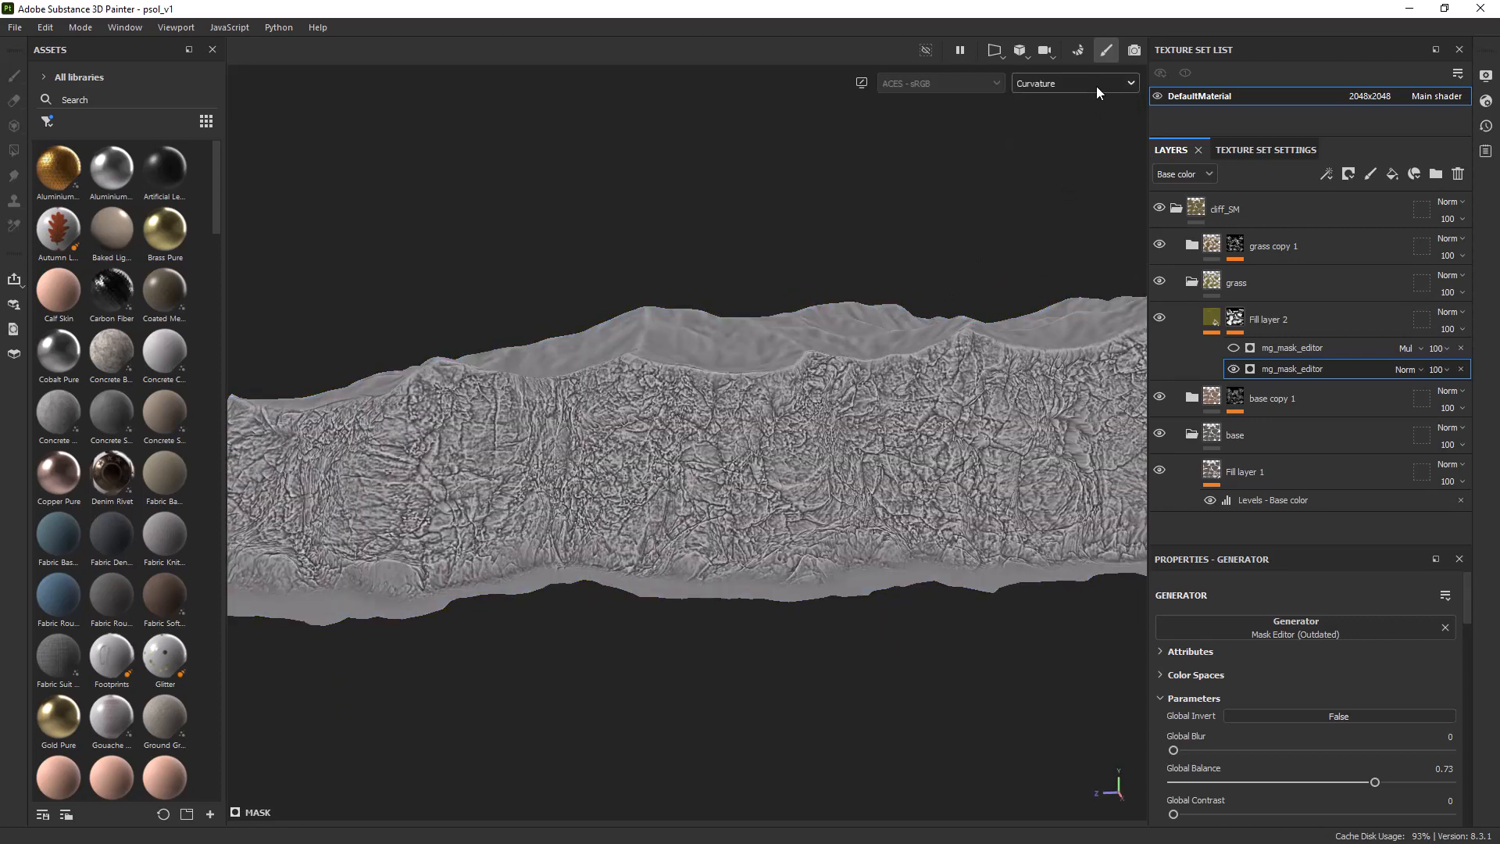
click(1093, 85)
click(1075, 169)
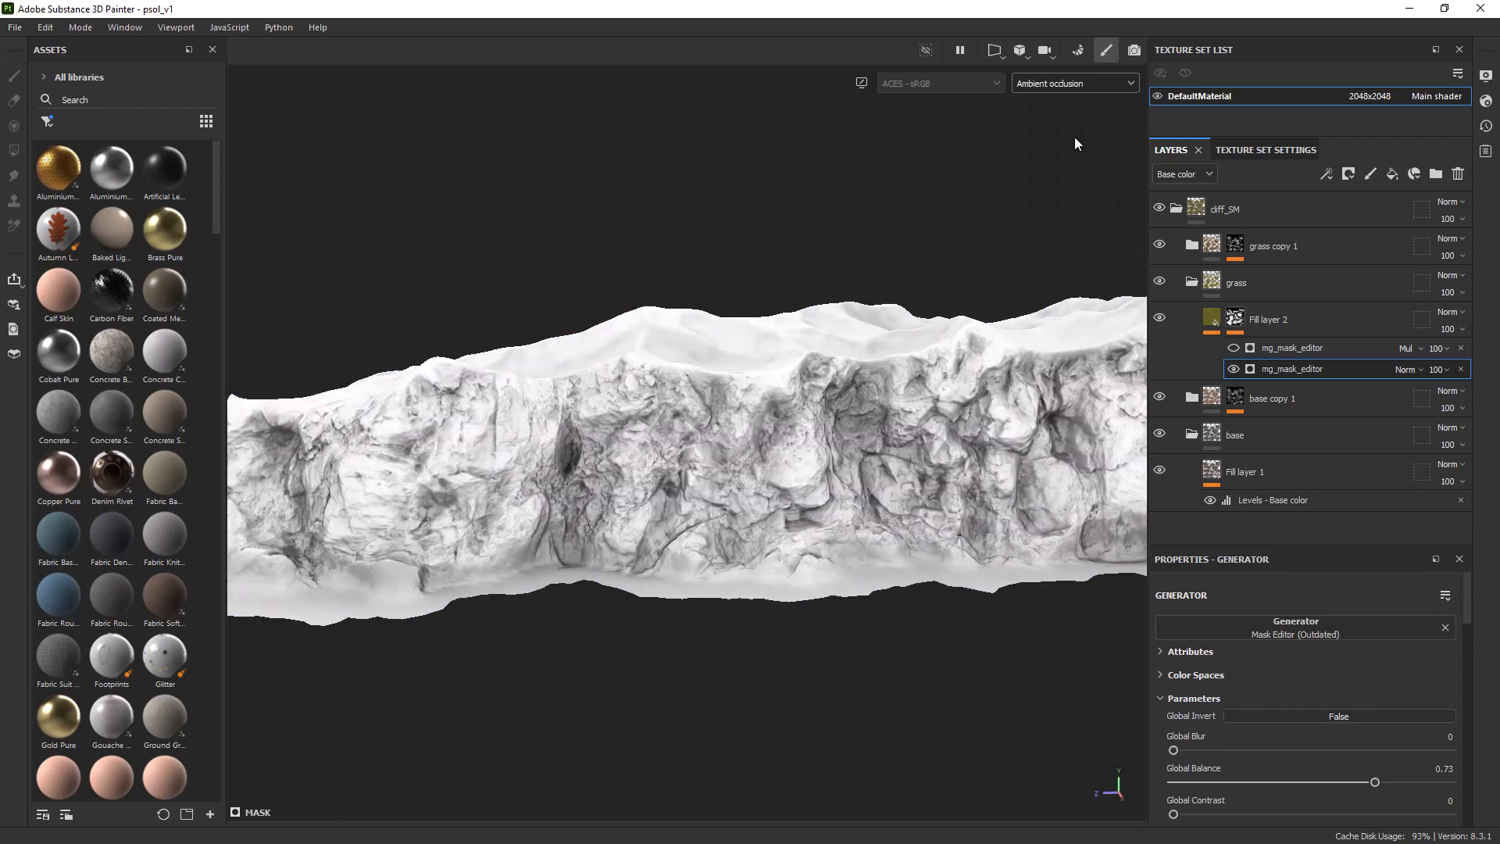
alt+drag(1075, 143, 803, 454)
Display the Thickness mesh map and return the viewport to the World space normal mesh map
click(1074, 91)
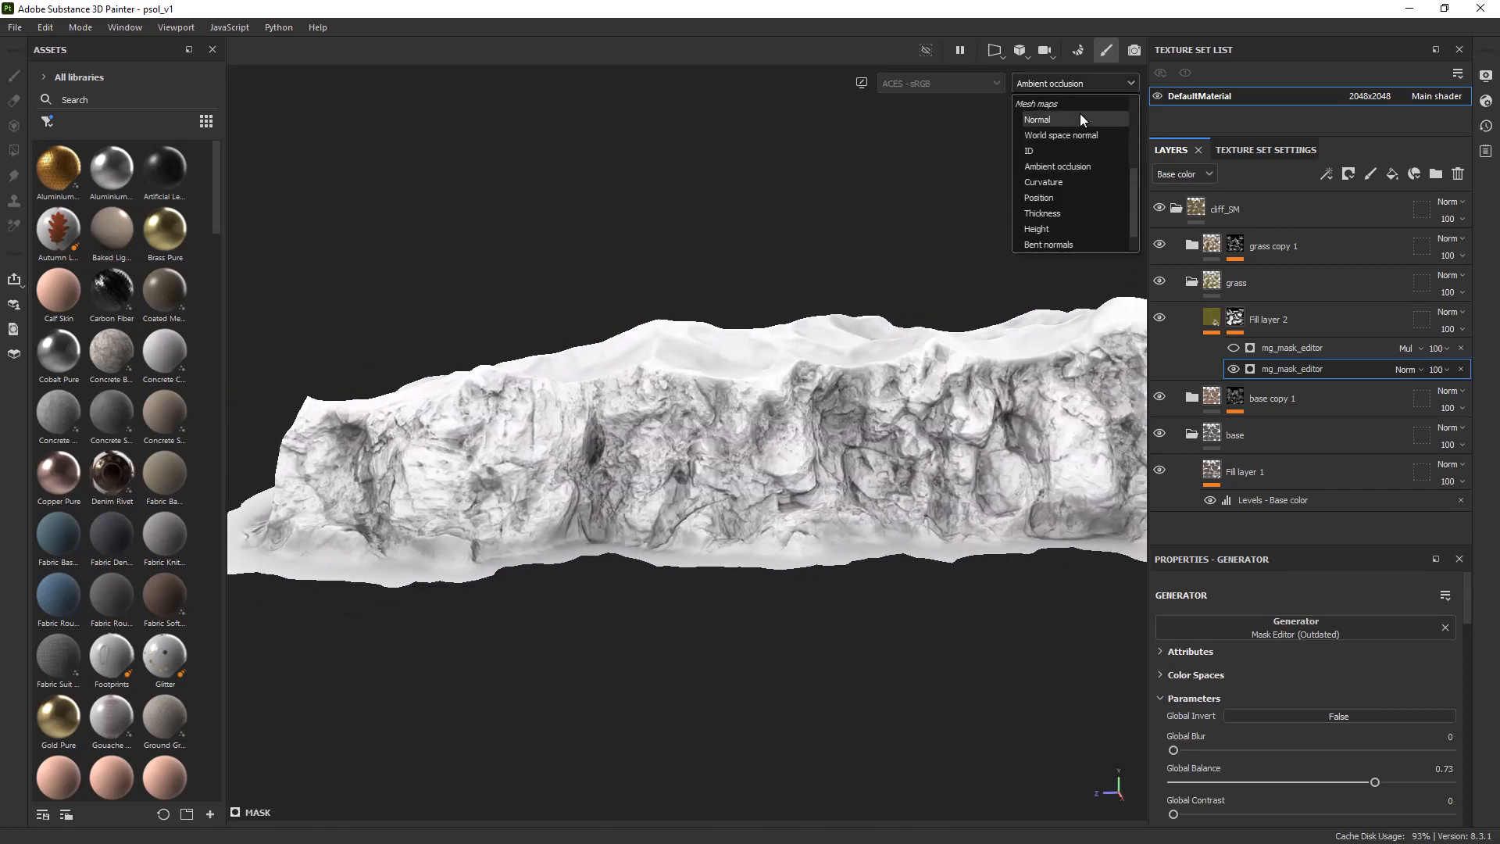
click(1066, 213)
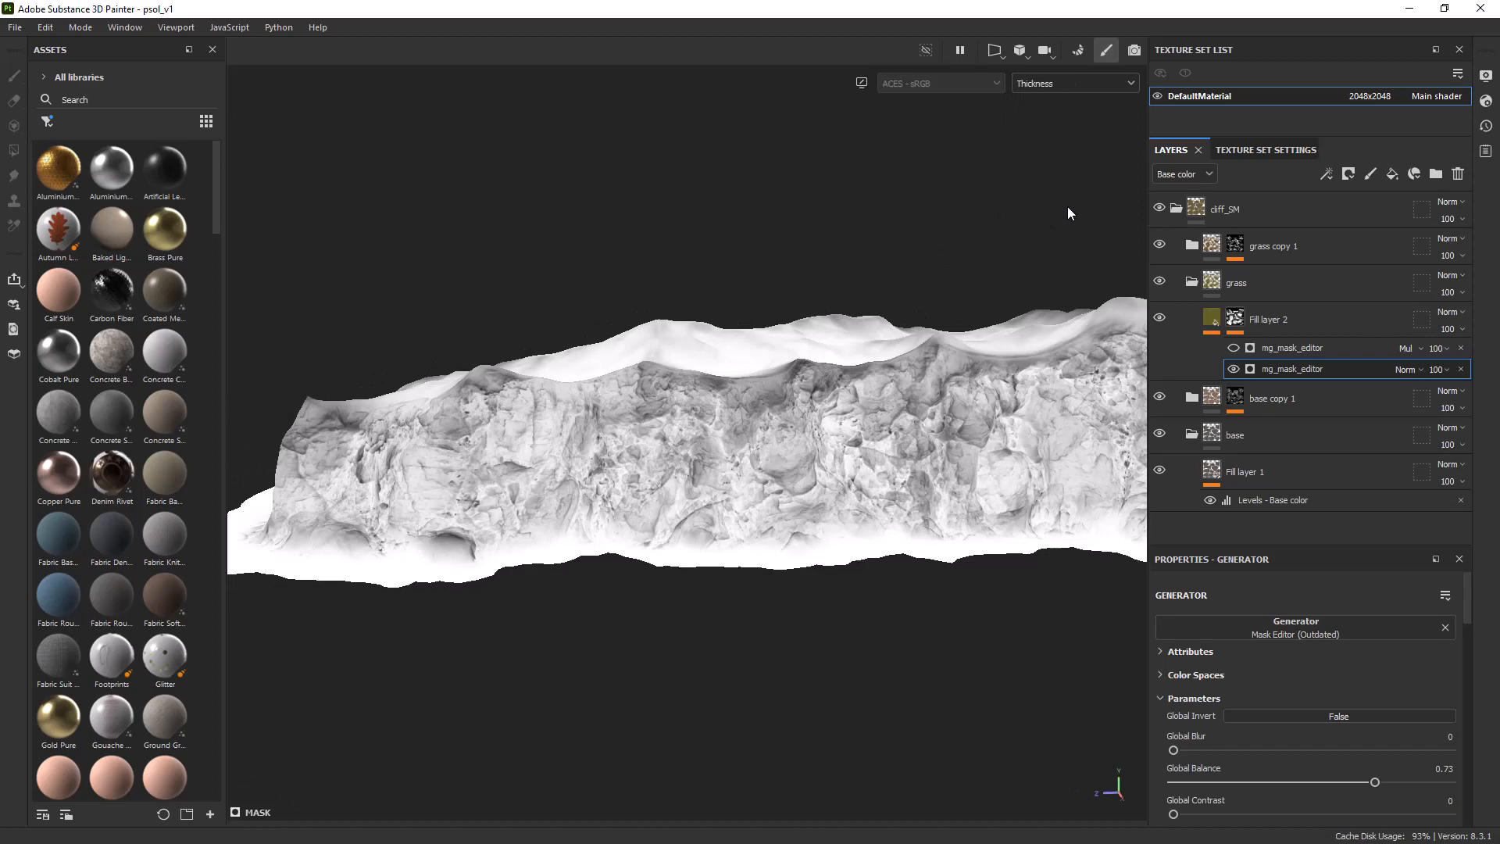
click(1090, 90)
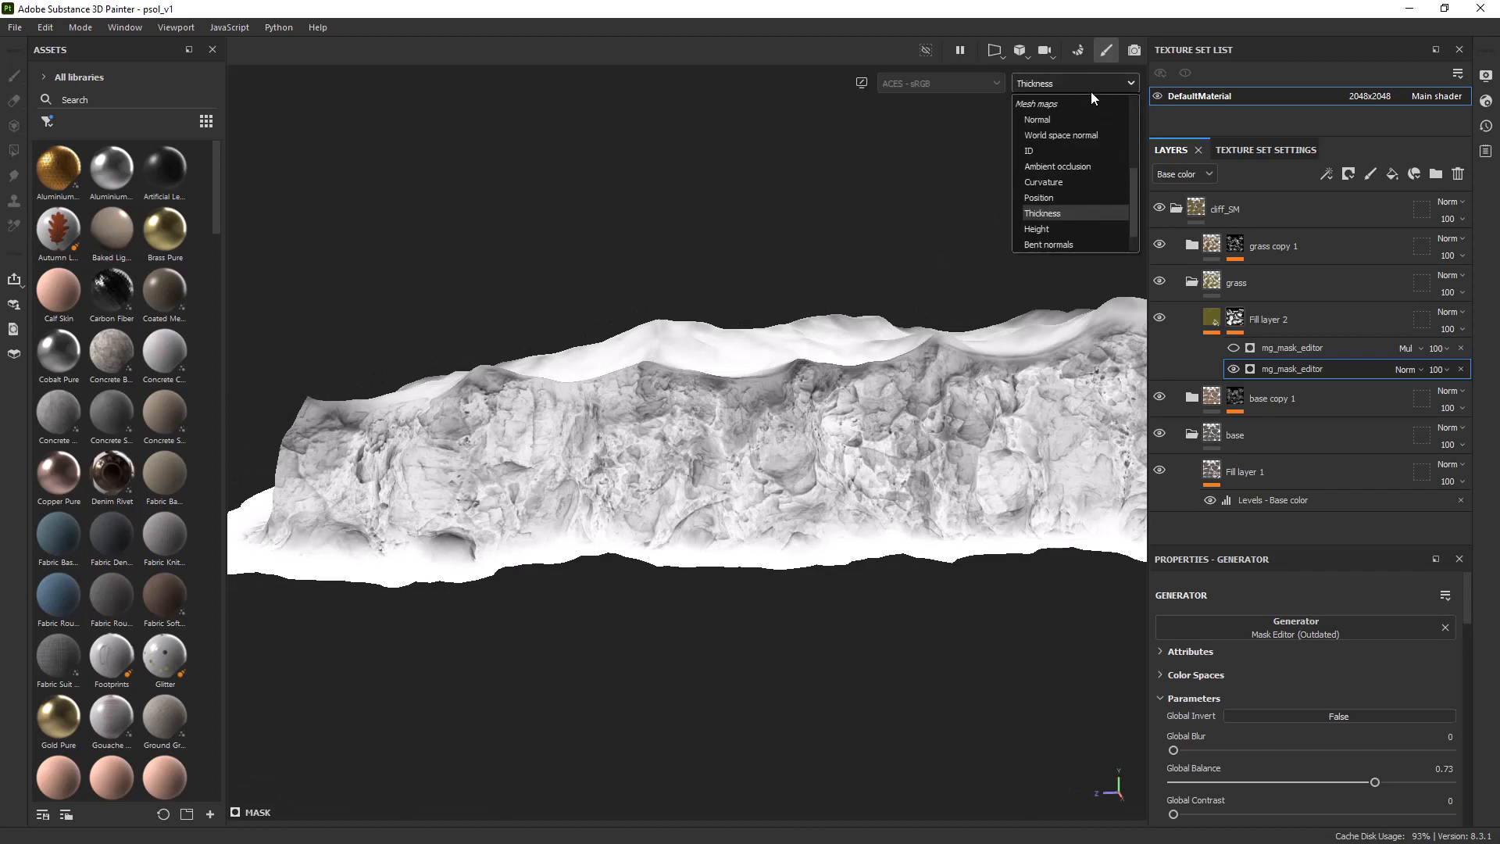
click(1064, 135)
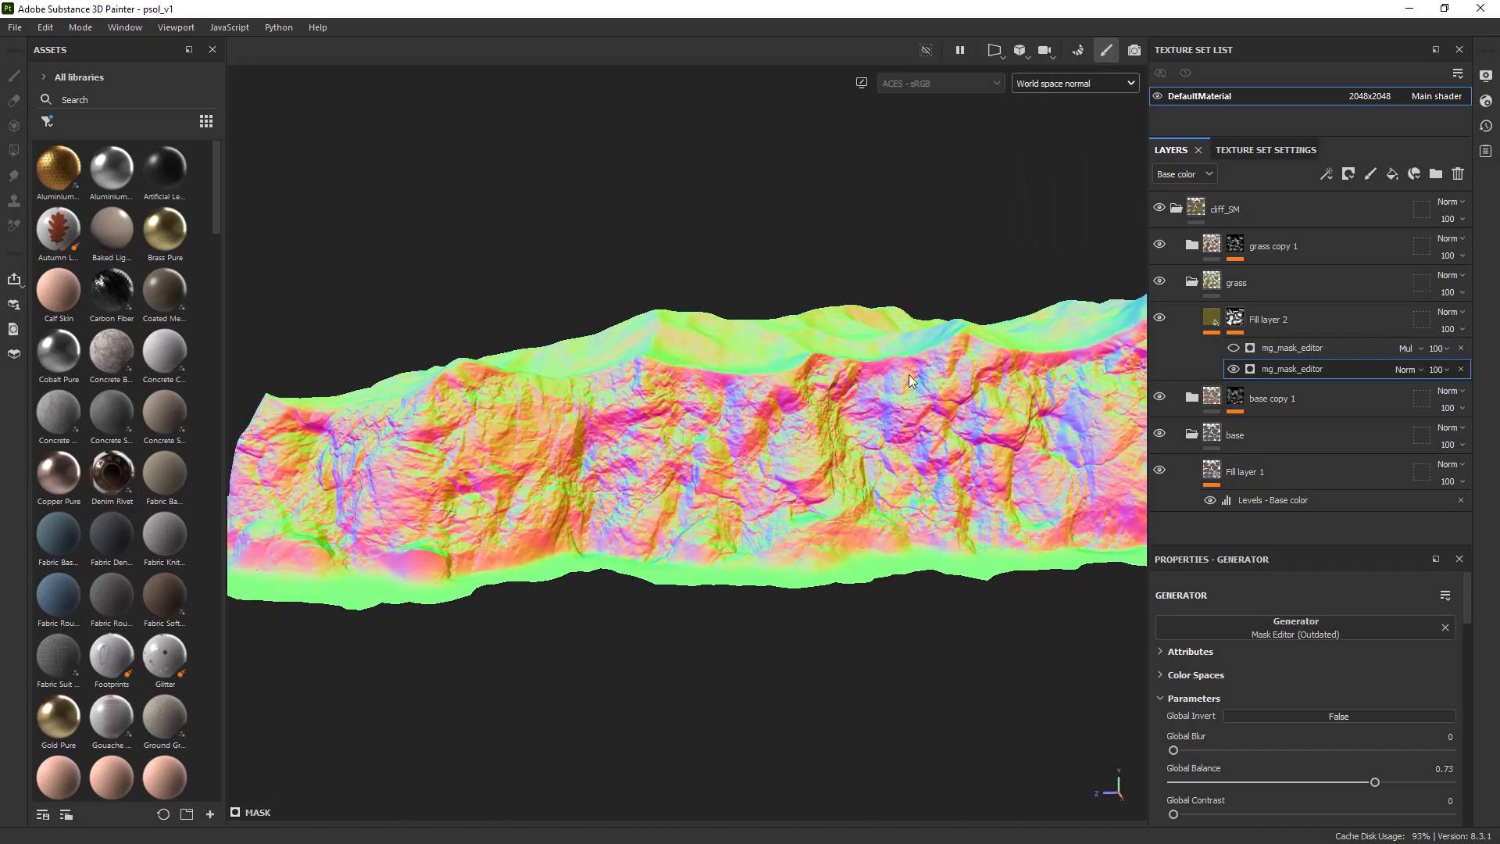